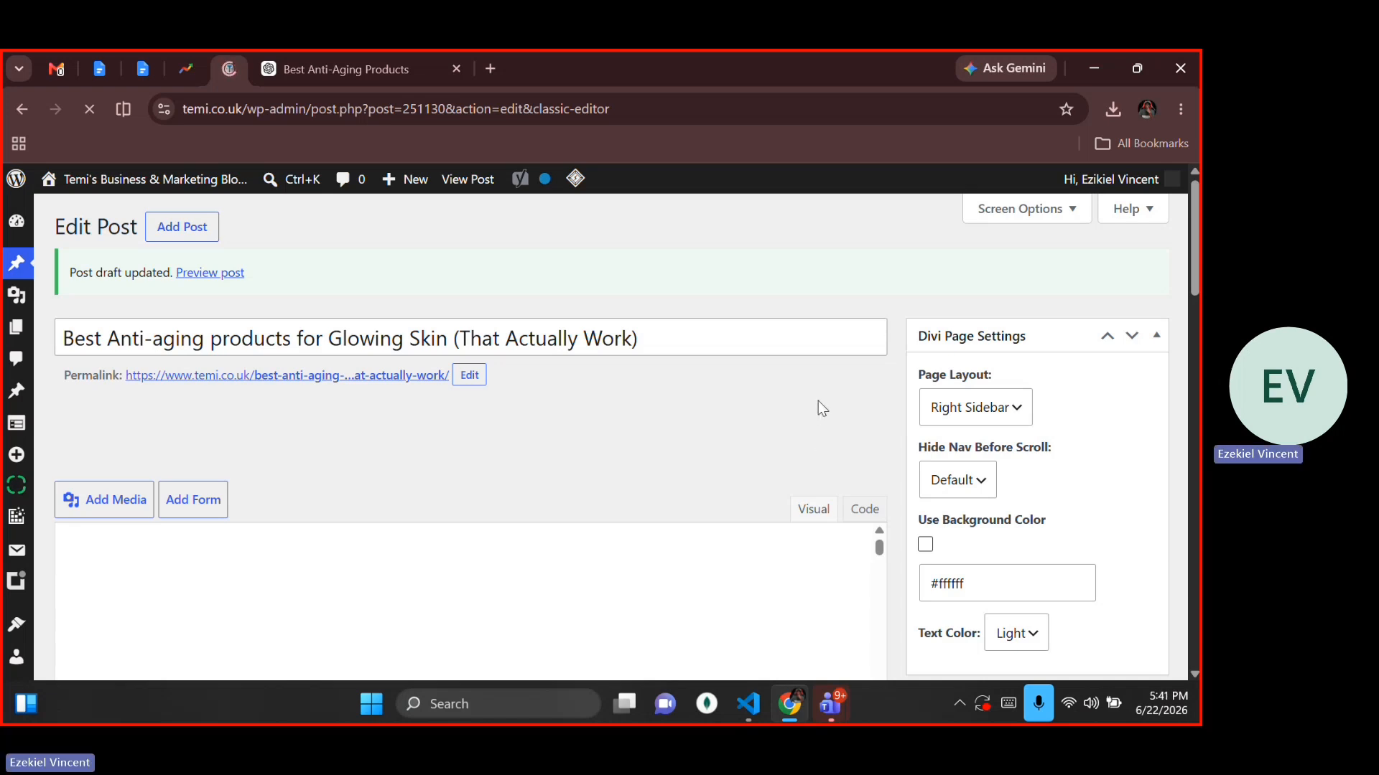
right_click(924, 151)
left_click(485, 471)
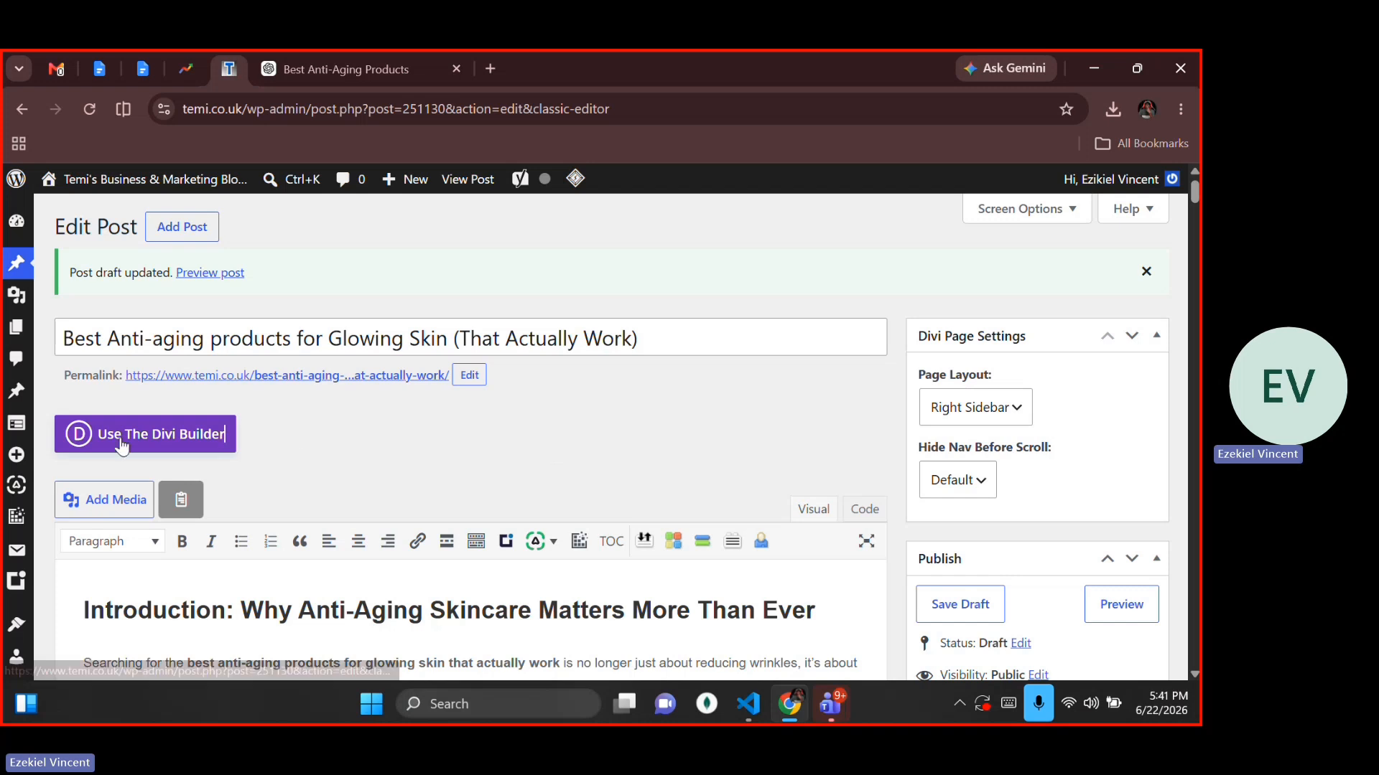
mouse_move(522, 175)
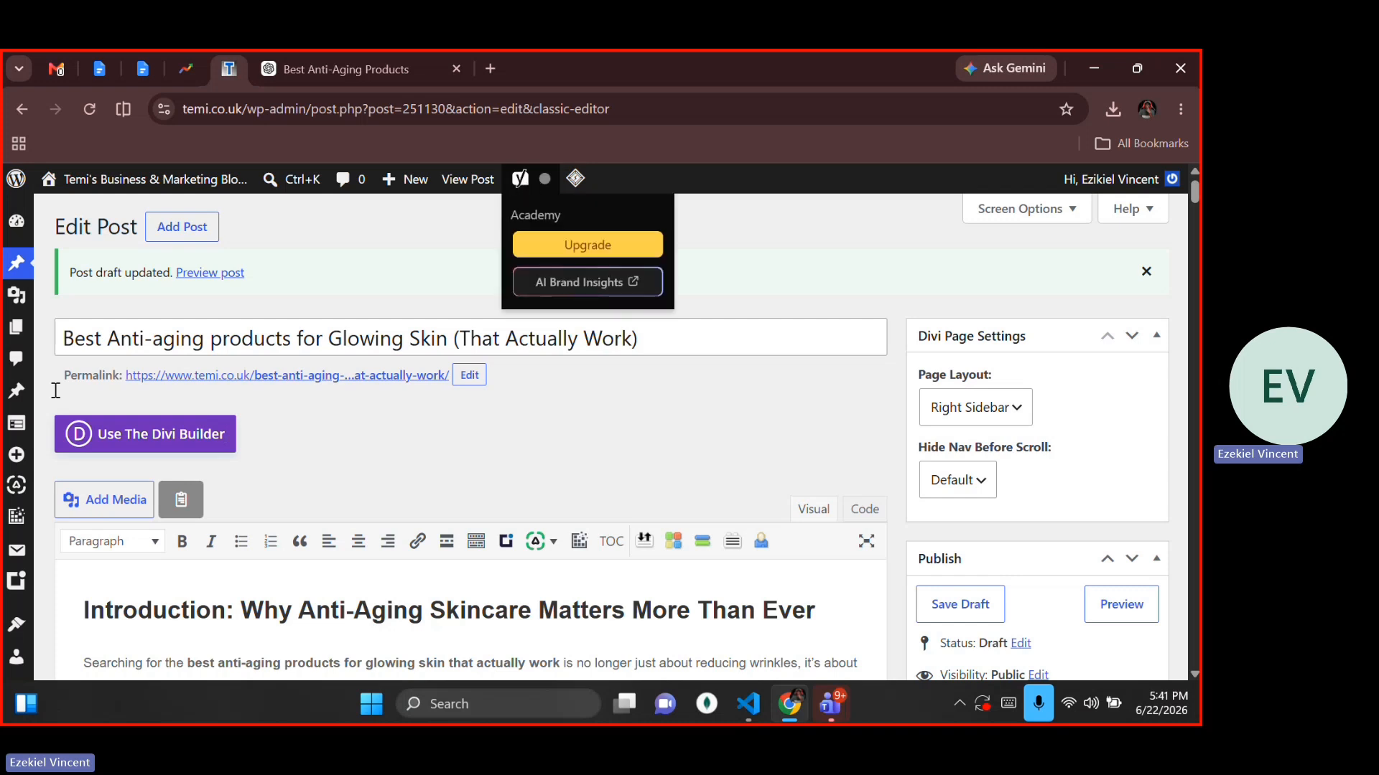
mouse_move(13, 436)
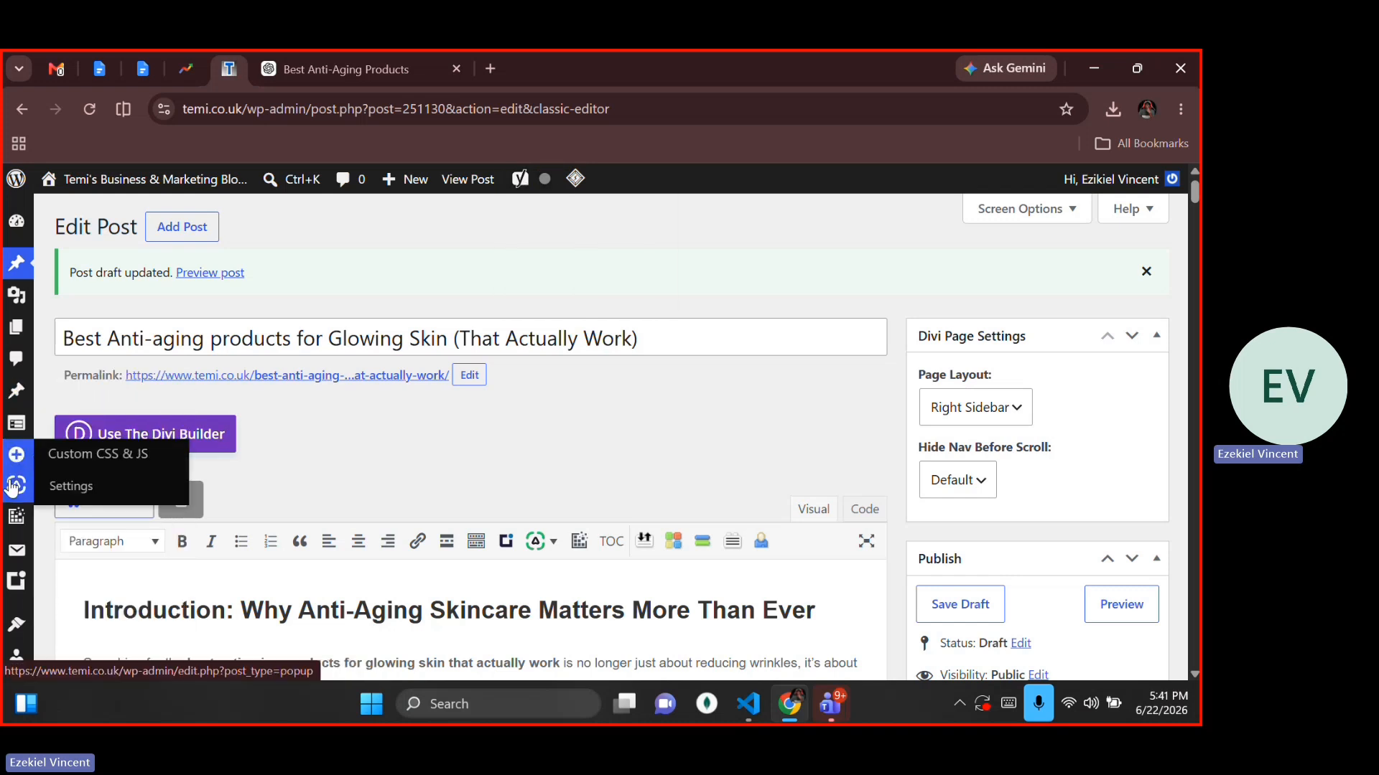
left_click(13, 403)
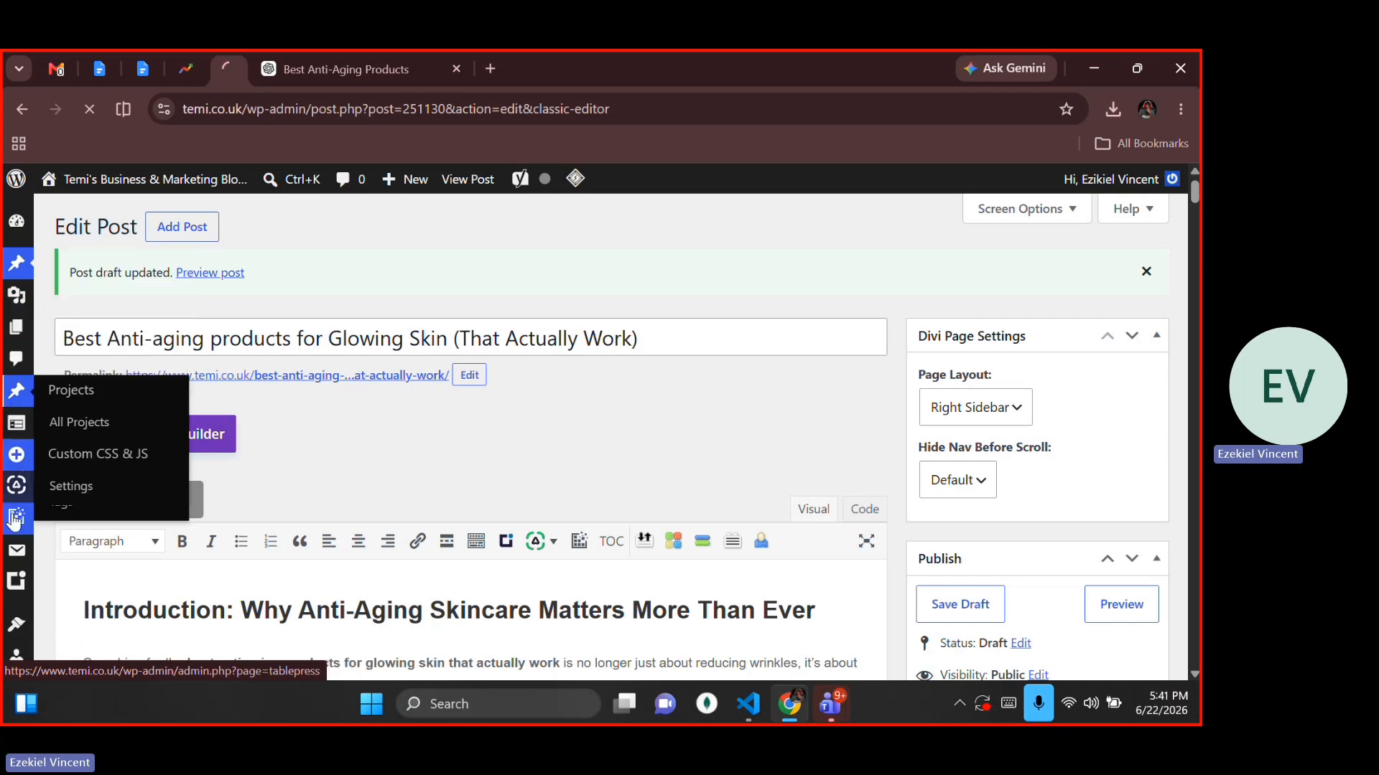
mouse_move(10, 567)
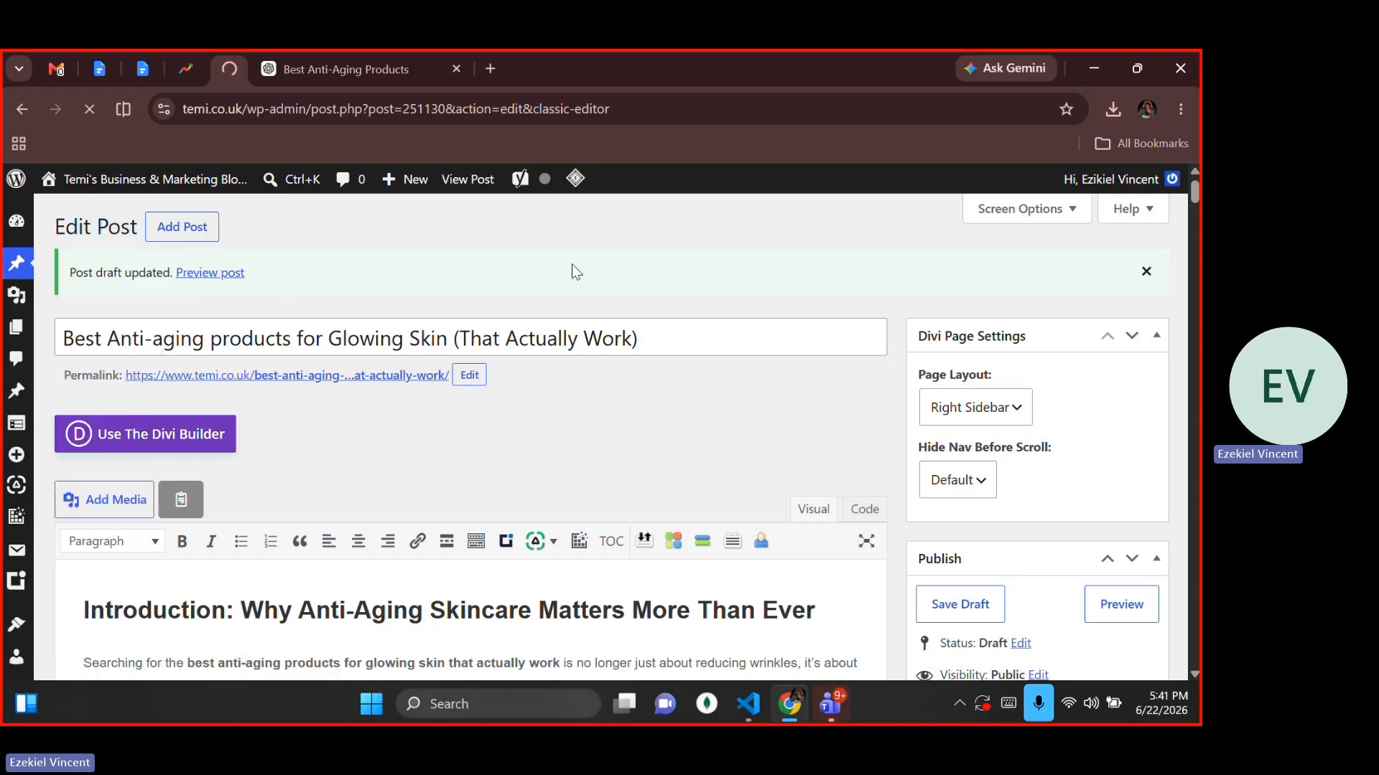
Search Google in a new tab for "Seo Yeost", skim the results, and close that tab
key("ctrl+t")
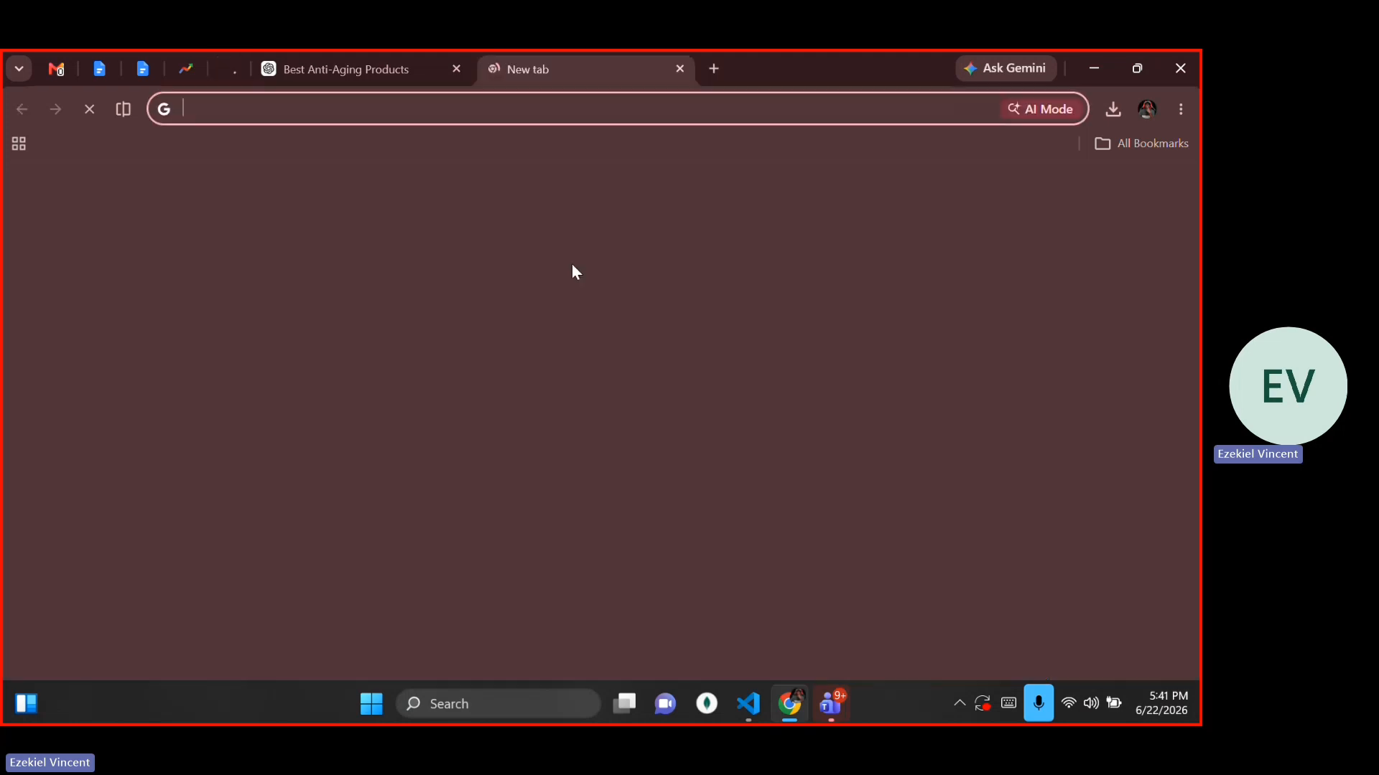
type("Seo Yeost")
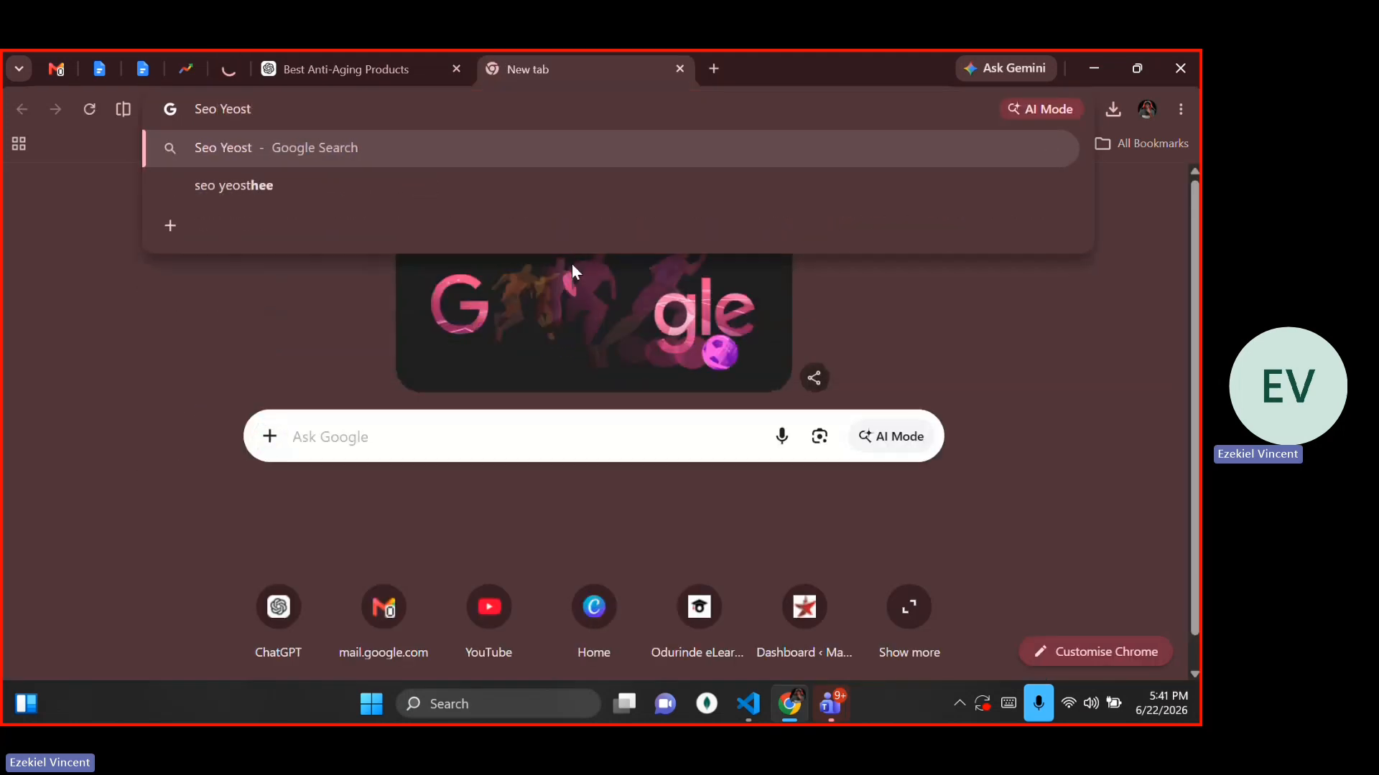
key("Return")
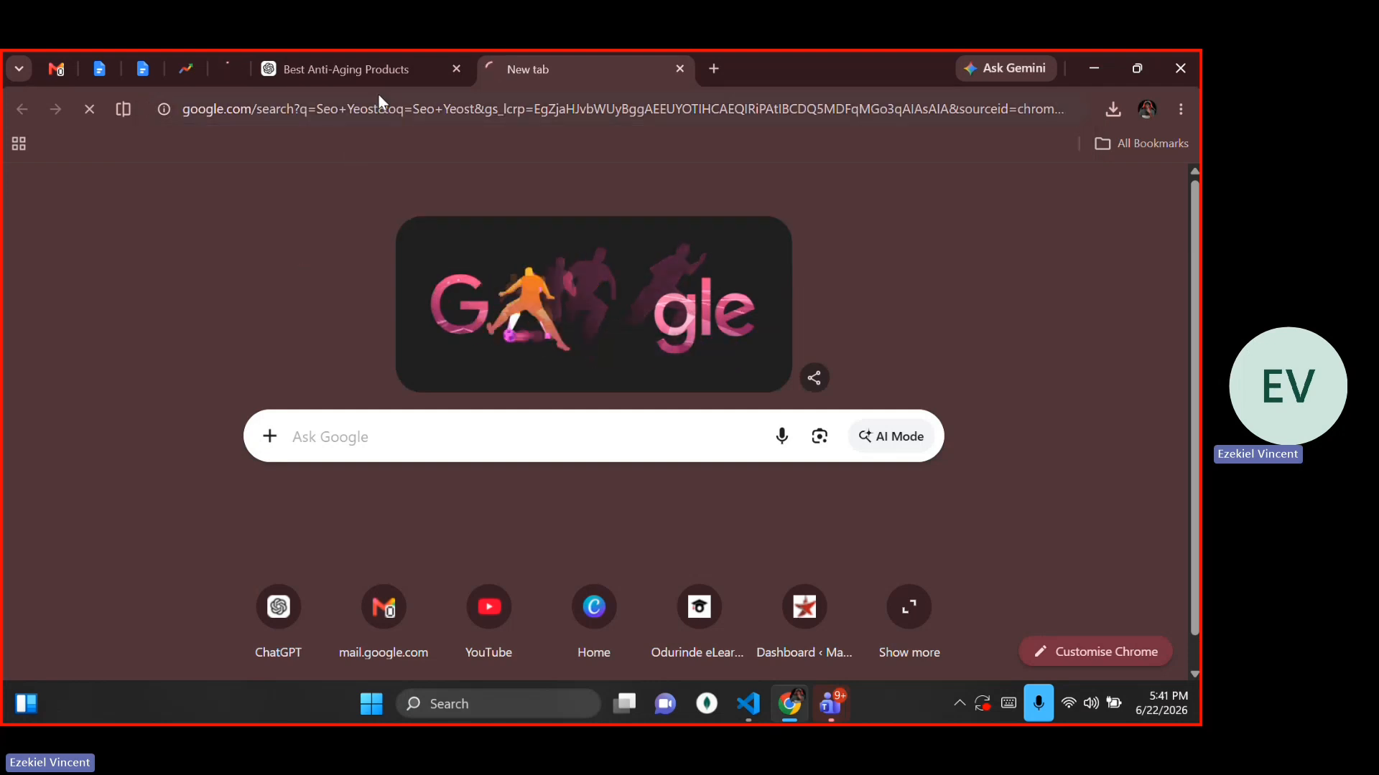
left_click(374, 66)
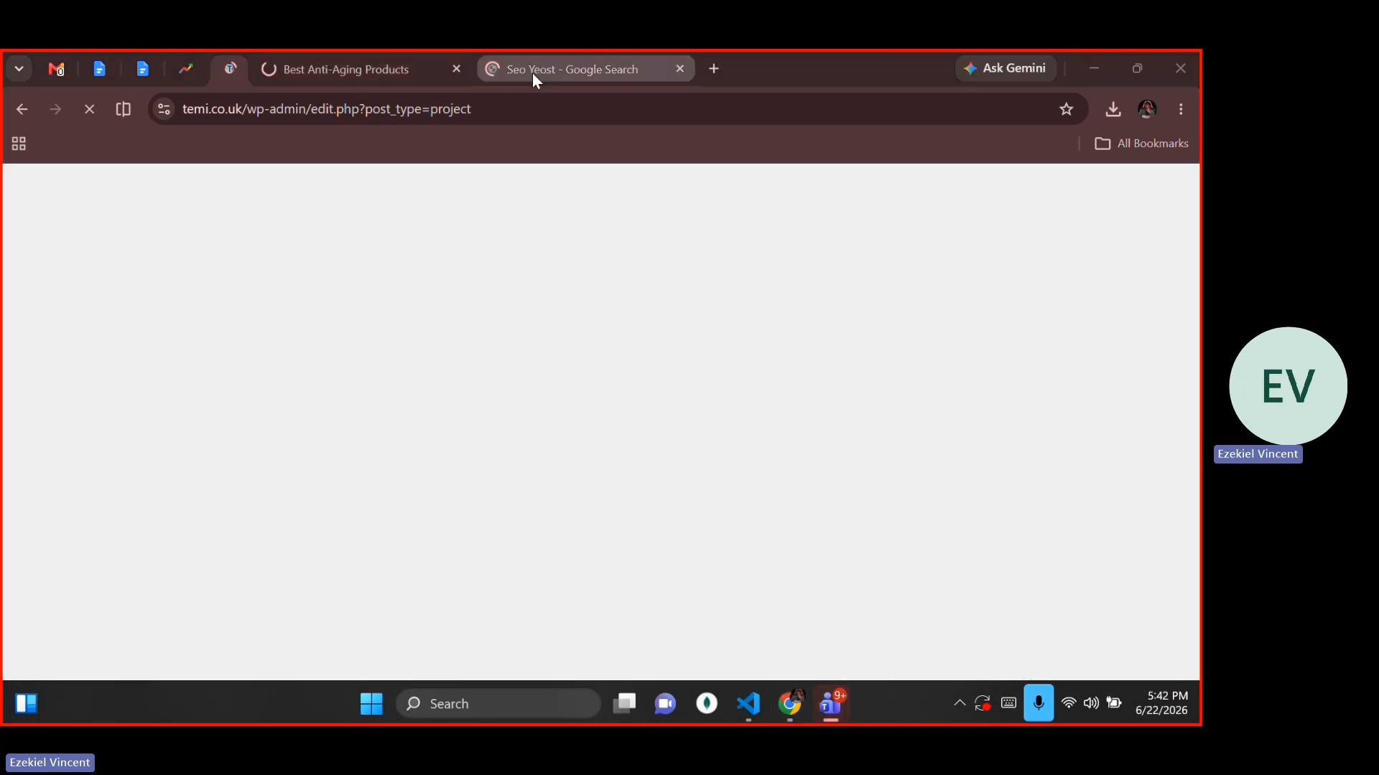
left_click(533, 74)
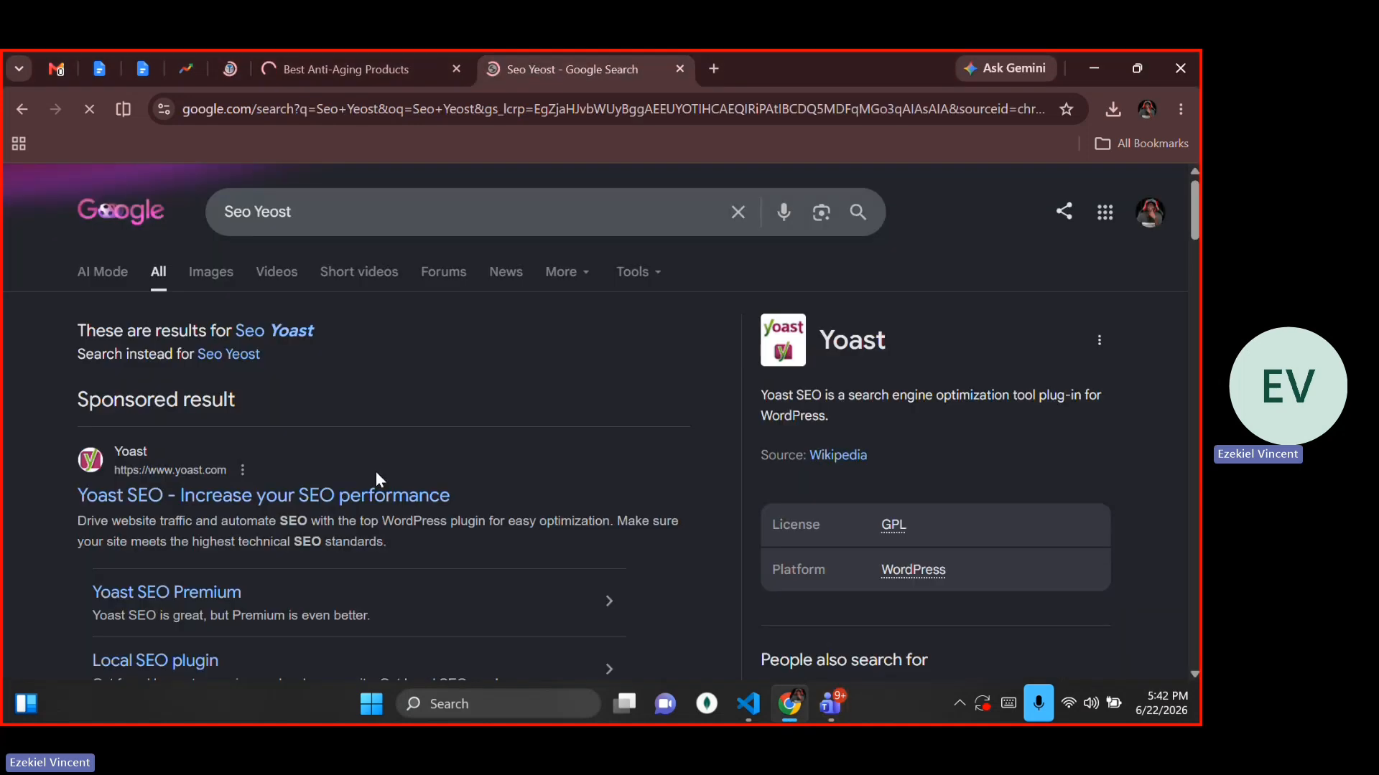
scroll(403, 445, "down", 8)
key("ctrl+w")
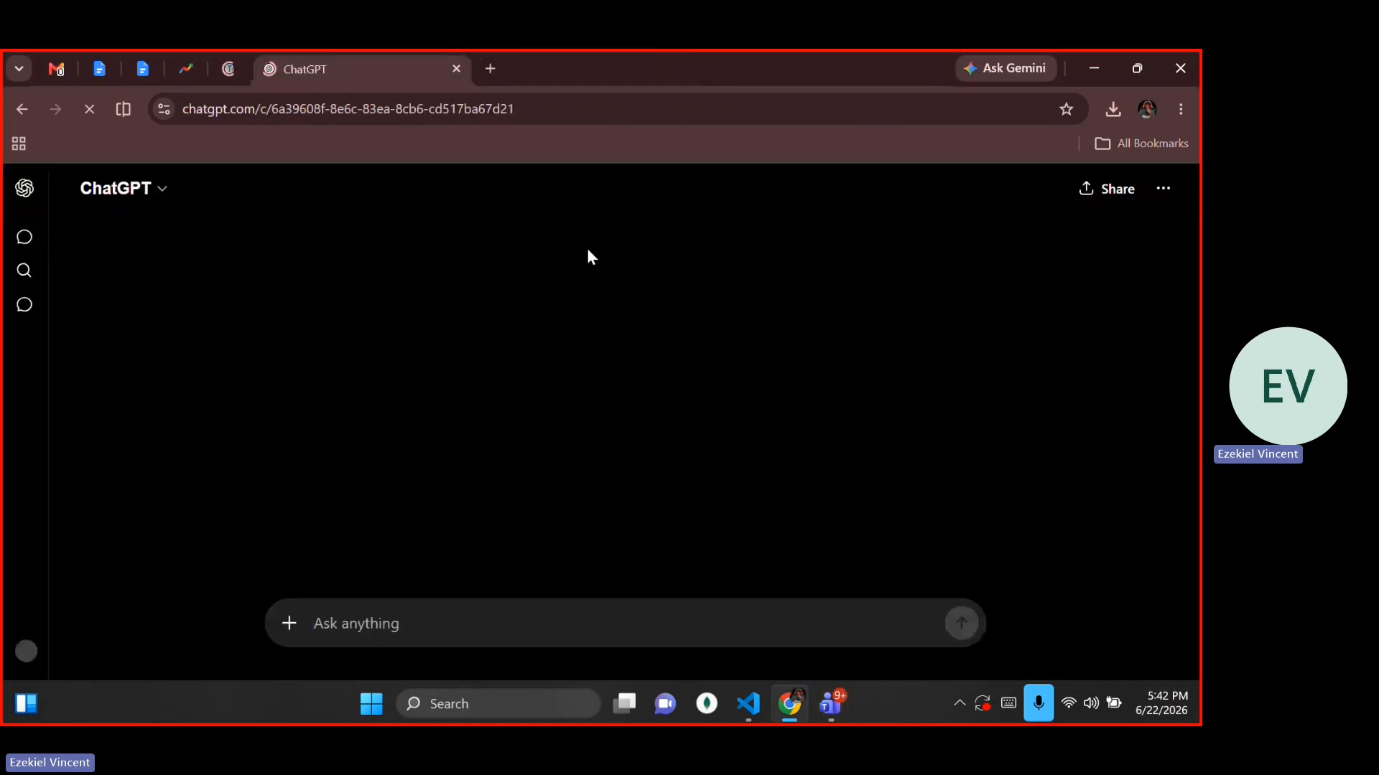
Go back to the WordPress admin, list the posts, and open "Best Anti-aging products for Glowing Skin (That Actually Work)" for editing
left_click(587, 248)
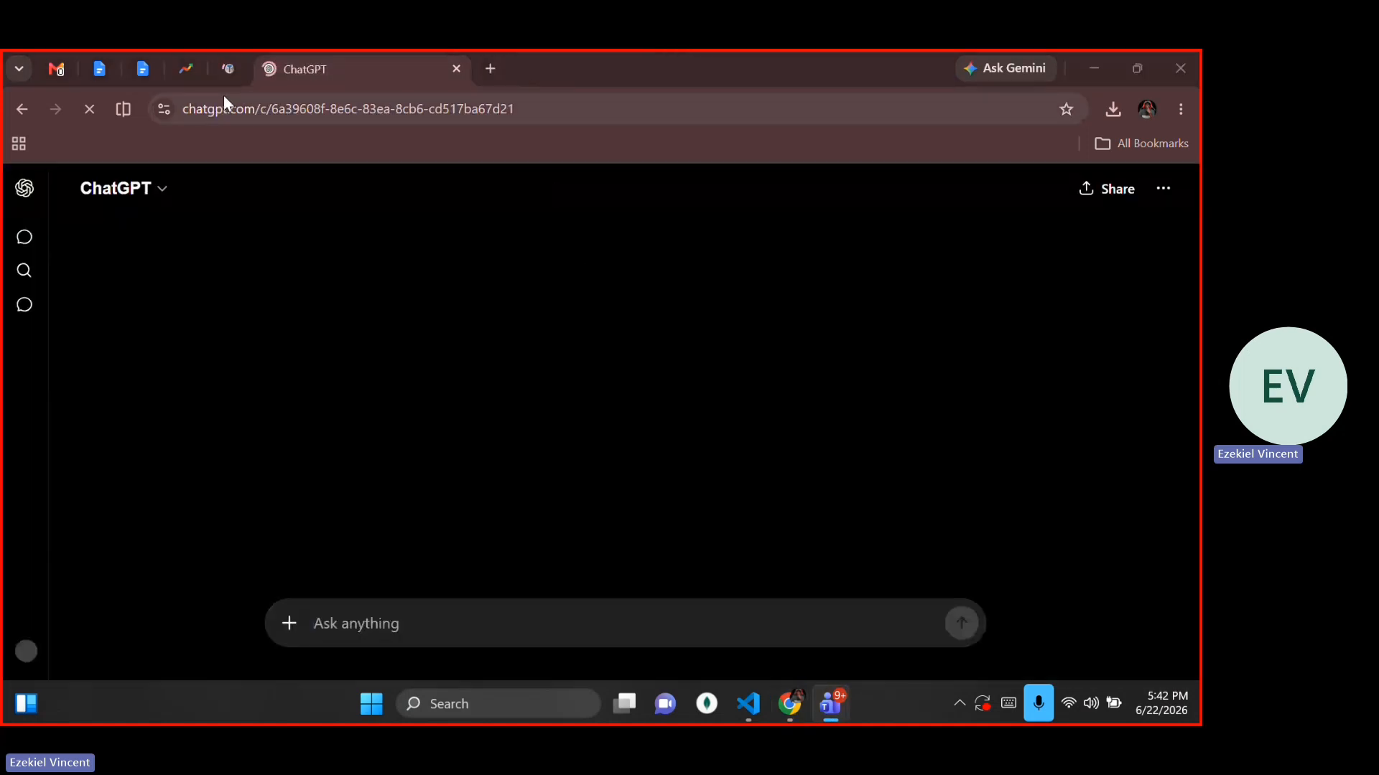
left_click(227, 72)
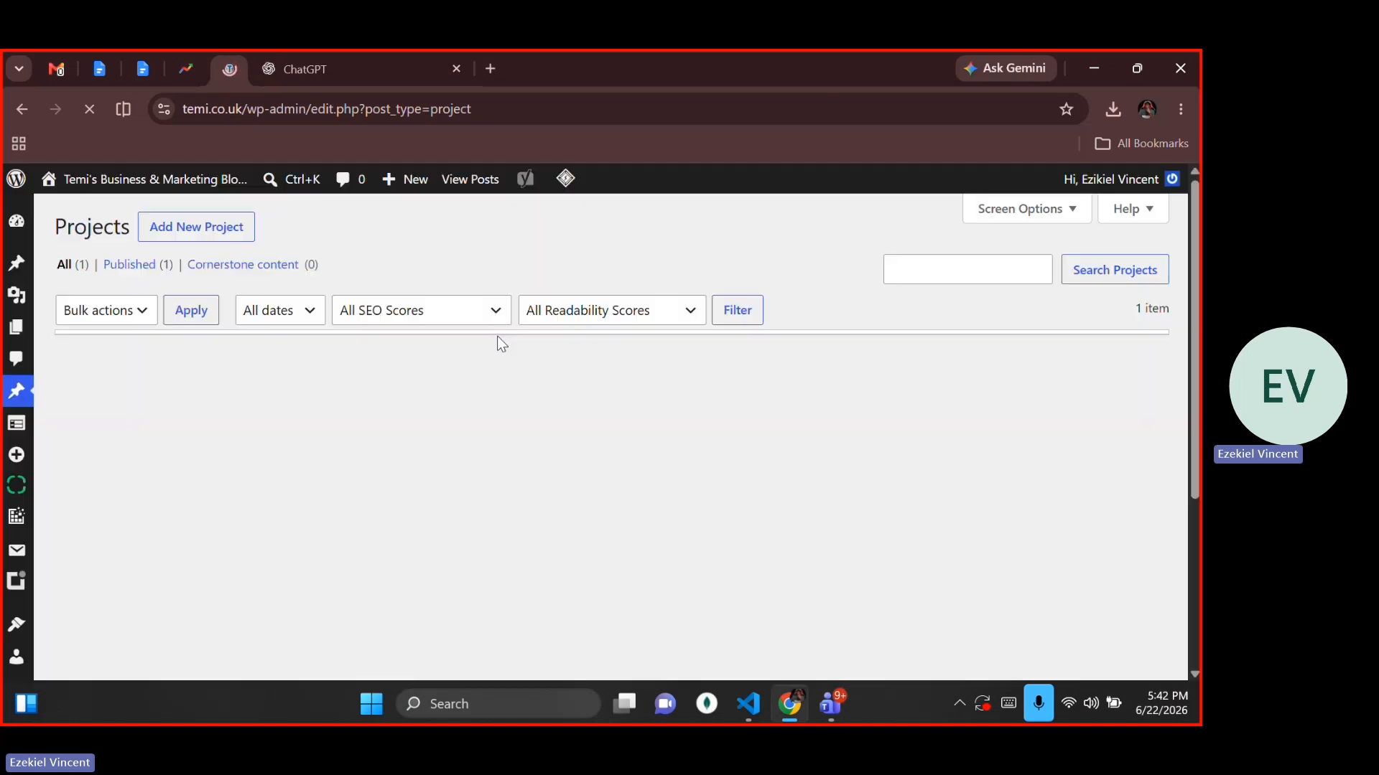
mouse_move(25, 266)
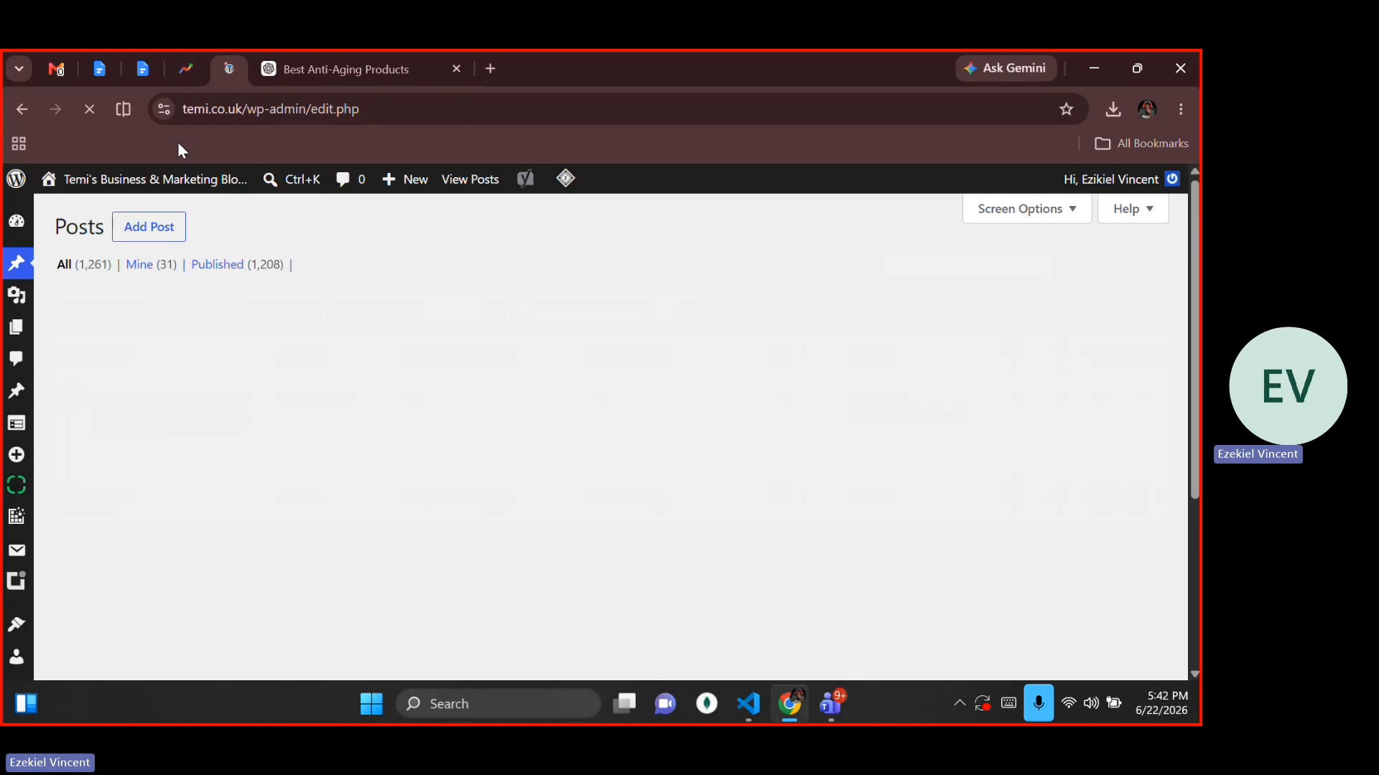
left_click(107, 523)
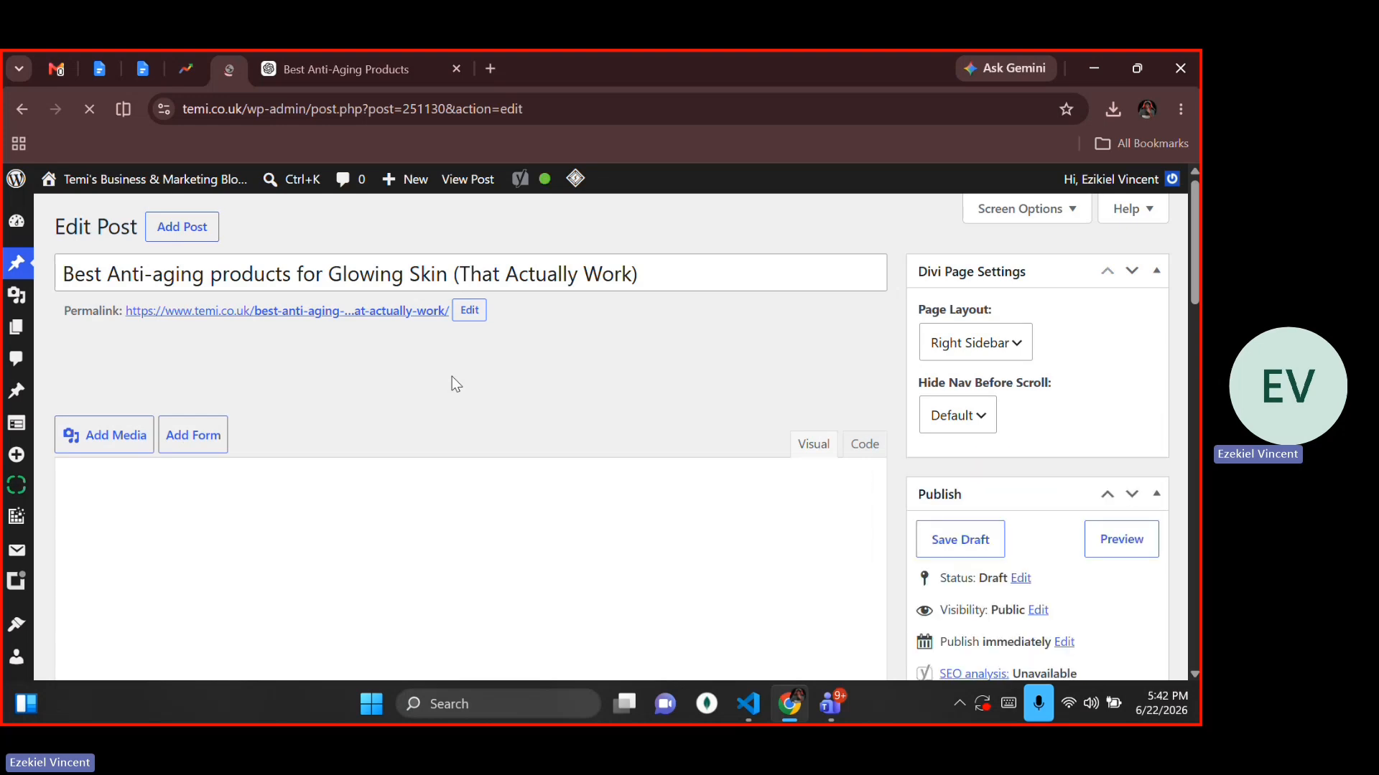
Replace the entire body of the post with the copied article text
scroll(451, 377, "down", 1)
left_click(409, 489)
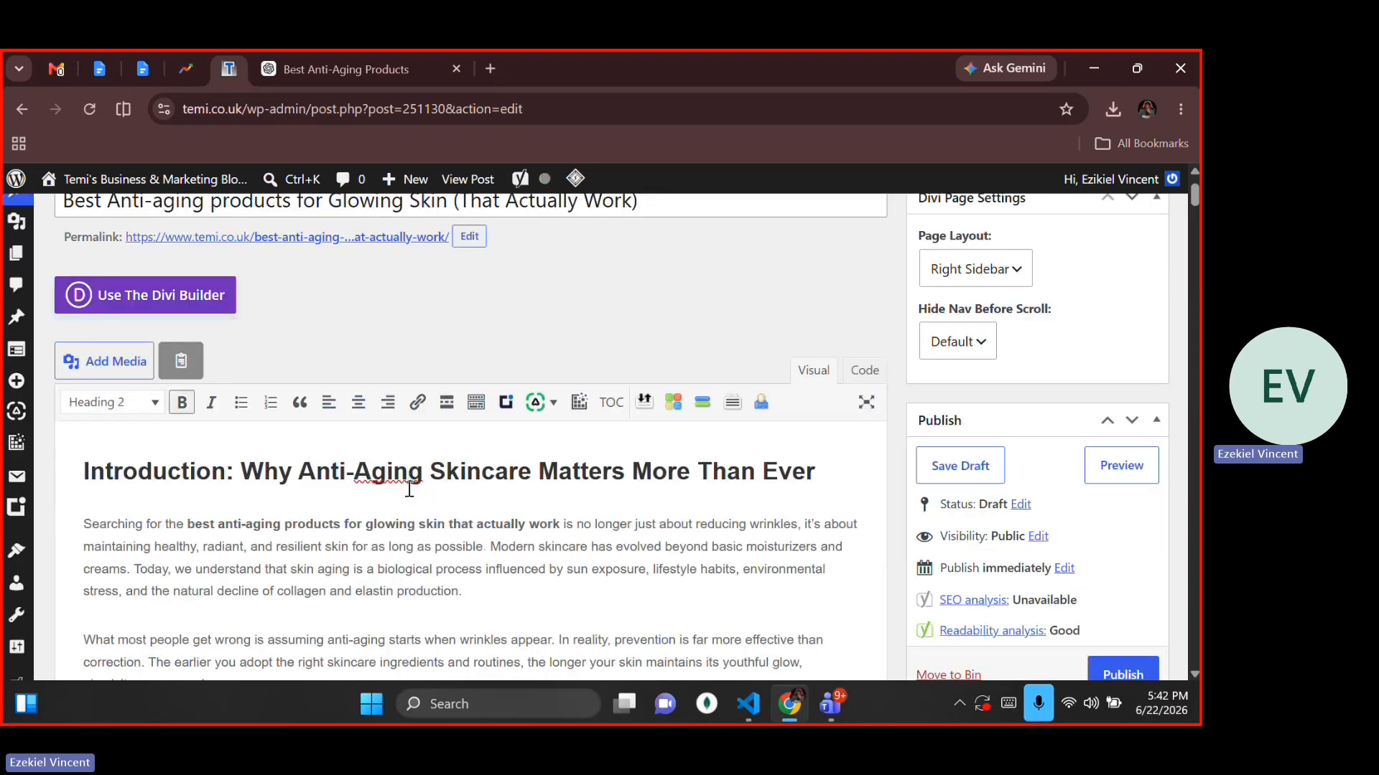
key("ctrl+a")
key("ctrl+v")
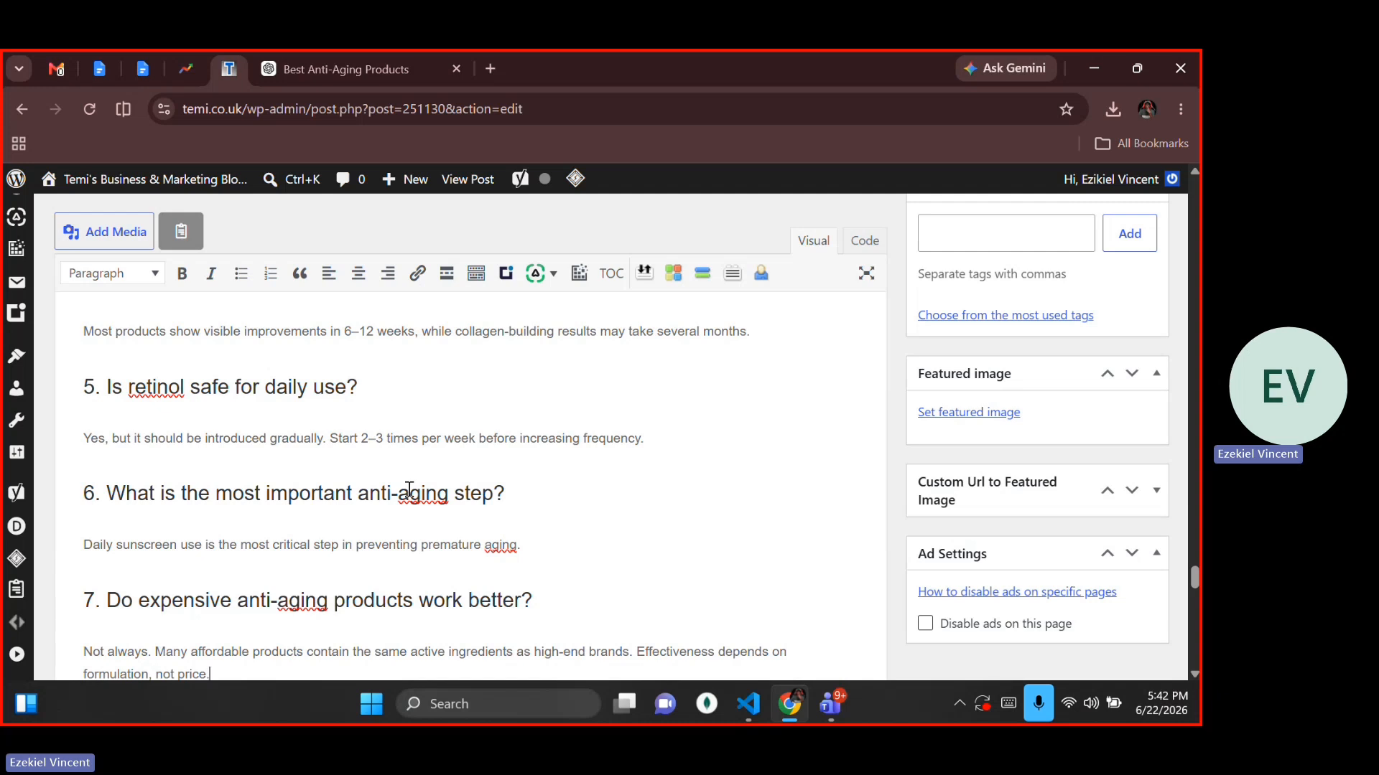
key("ctrl+t")
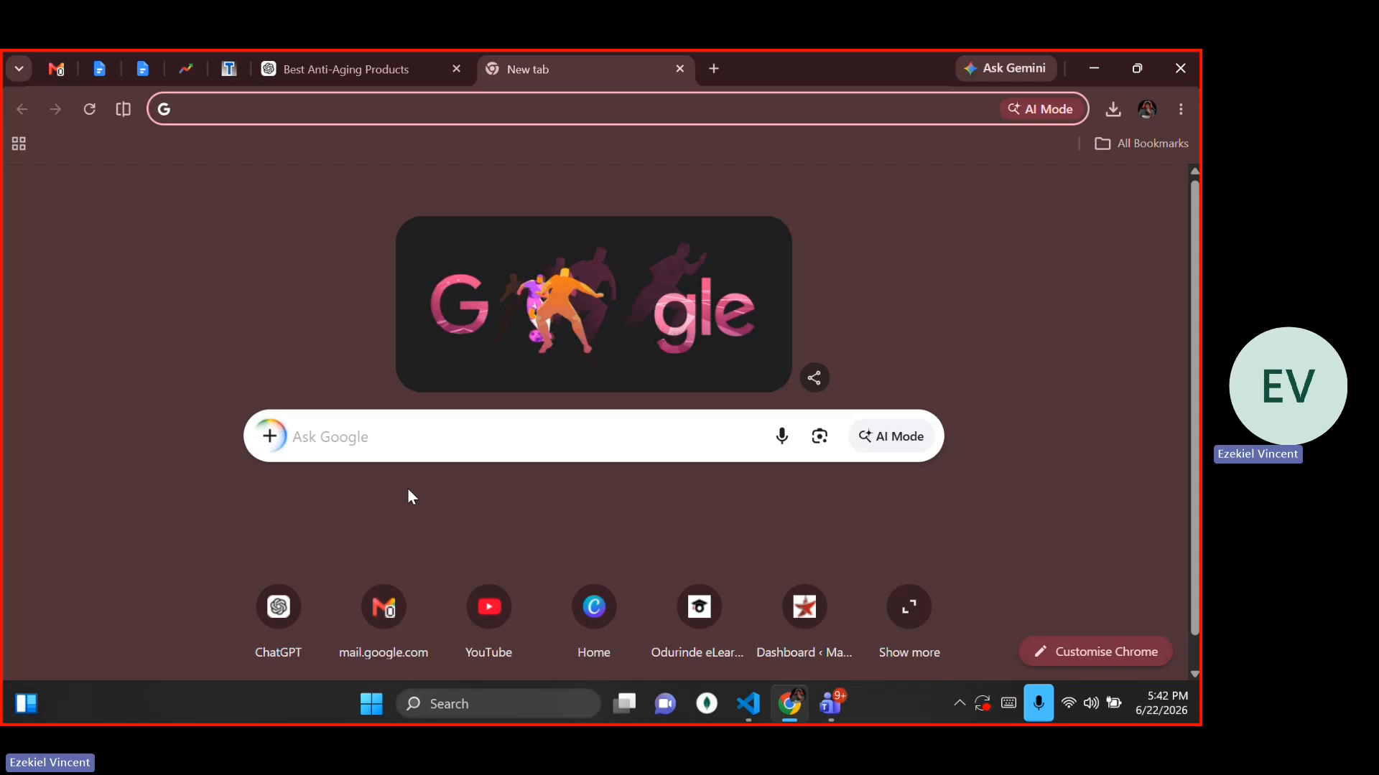
key("ctrl+w")
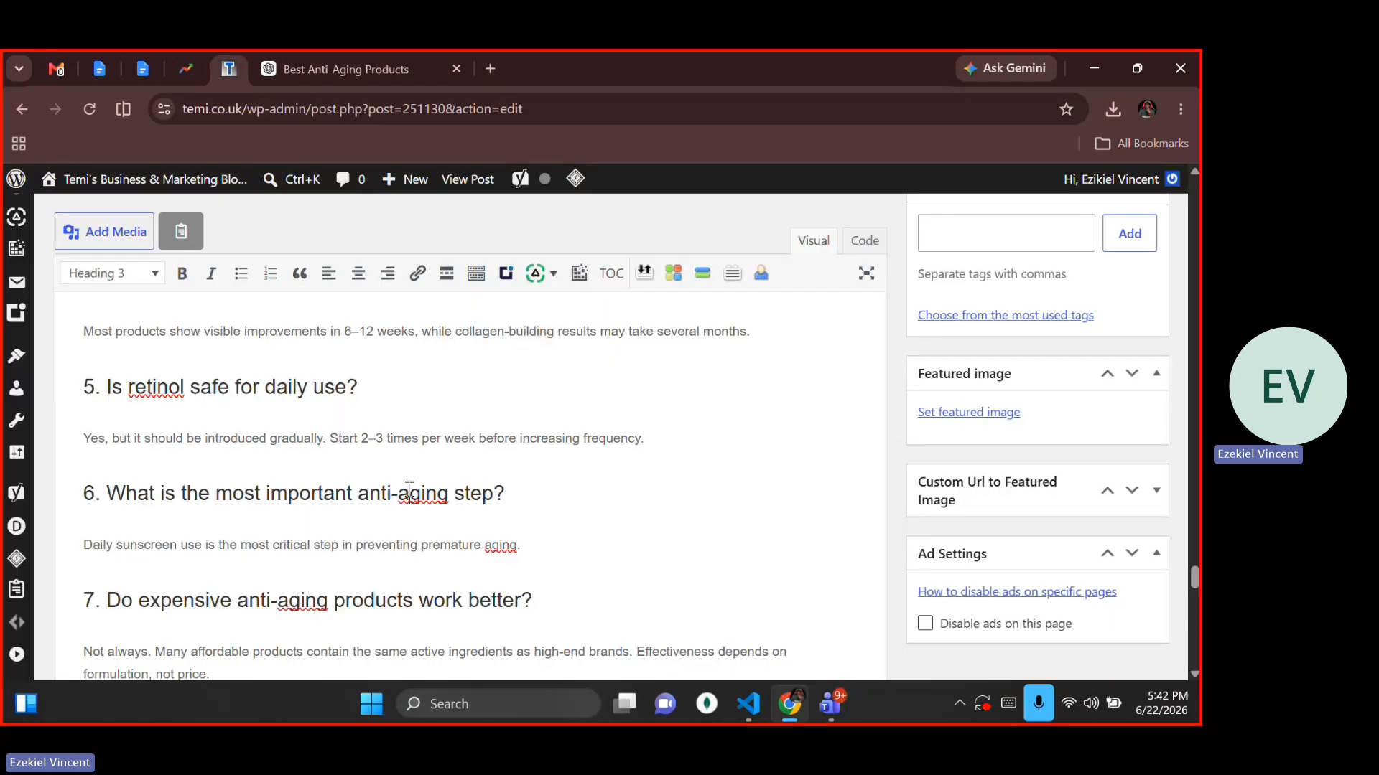
Copy the post title "Best Anti-aging products for Glowing Skin (That Actually Work)" and search Google for it in a new tab
key("ctrl+a")
key("ctrl+Home")
scroll(410, 488, "up", 3)
left_click(646, 223)
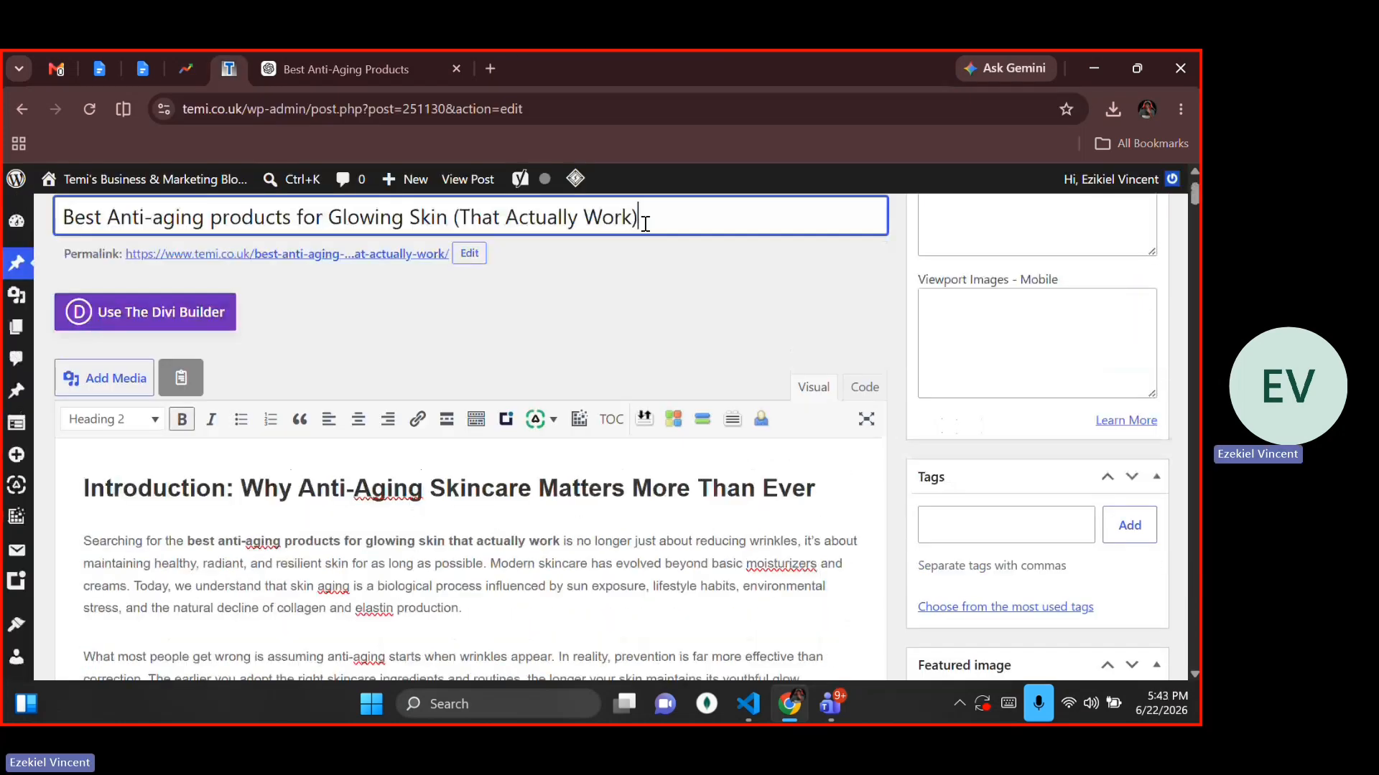
key("ctrl+a")
key("ctrl+c")
key("ctrl+t")
key("ctrl+v")
key("Return")
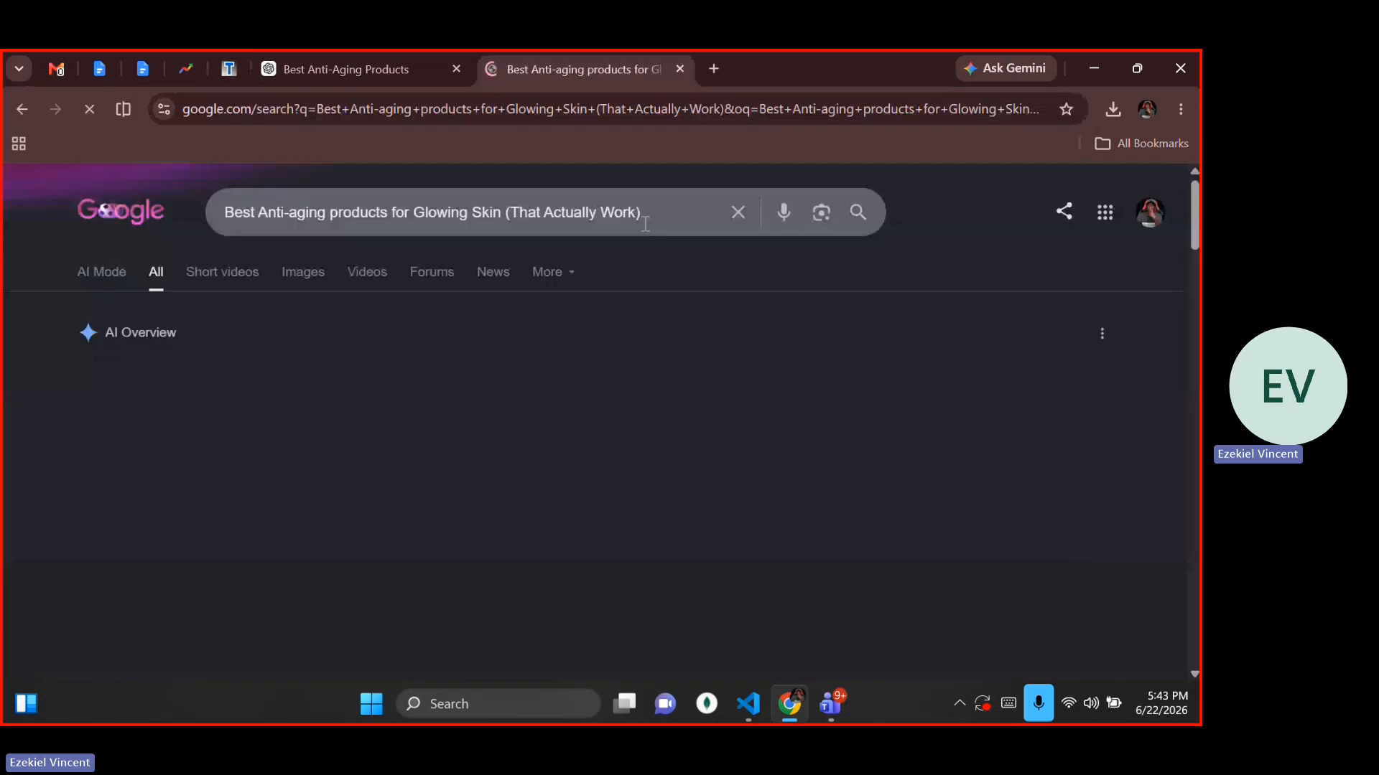
Examine the "People also ask" section of the results and read the answer to "How do I get my skin glowing and anti-aging?"
scroll(540, 423, "down", 5)
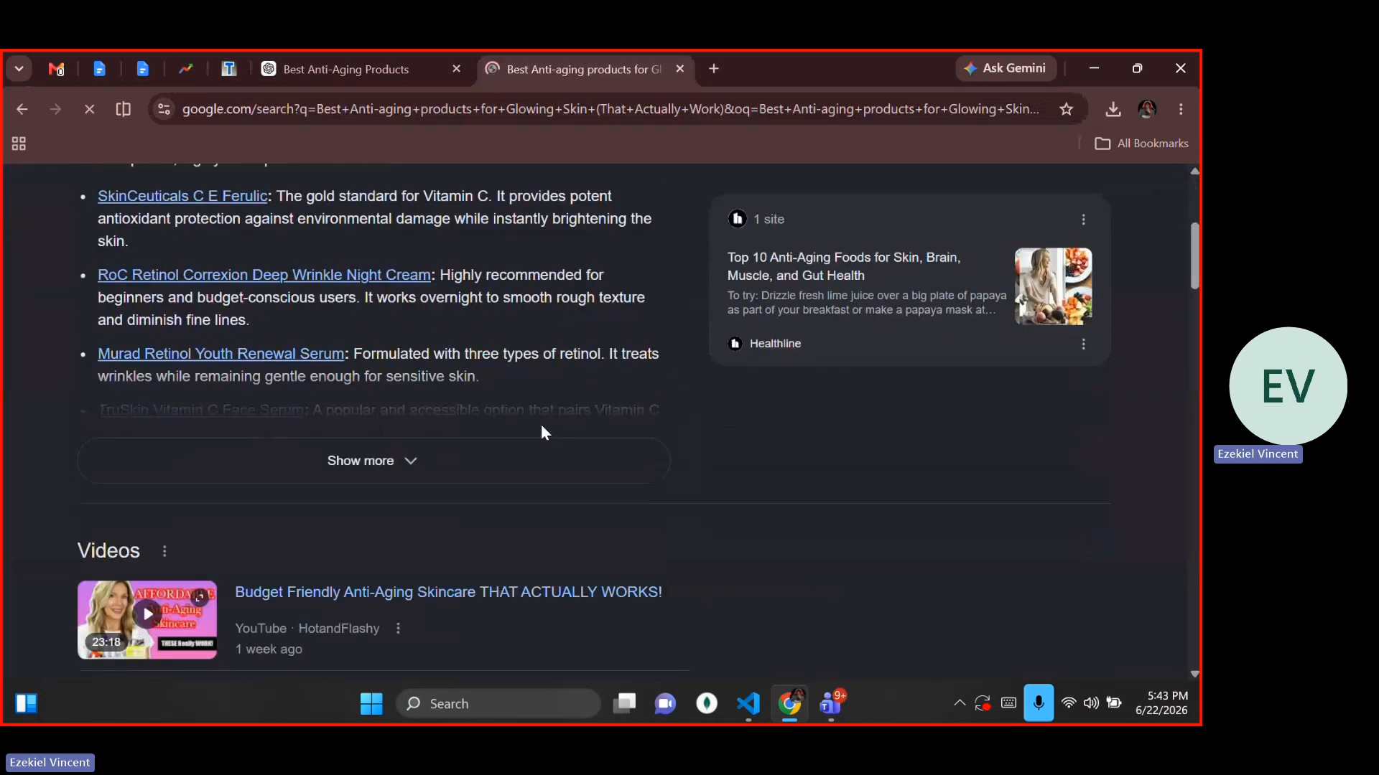
scroll(541, 424, "down", 10)
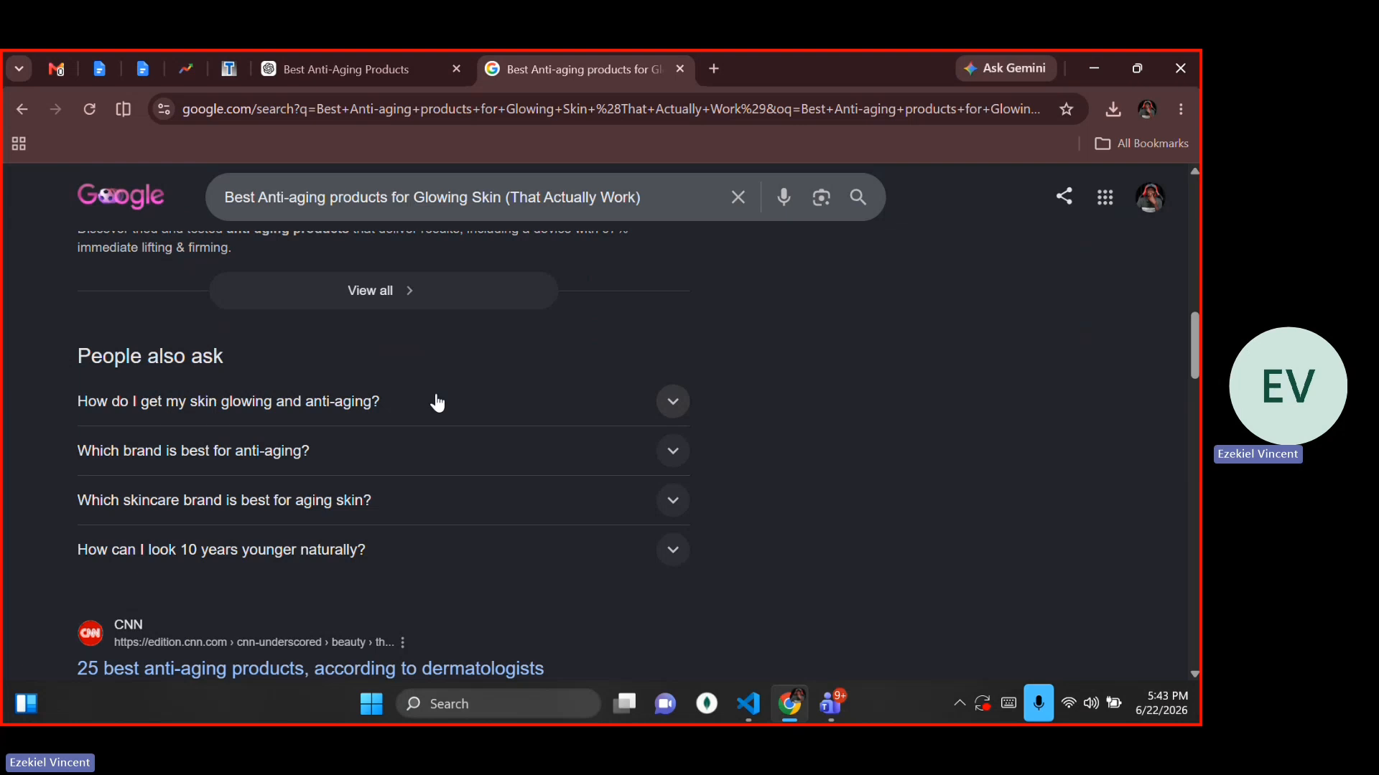
left_click(144, 401)
left_click_drag(78, 401, 259, 420)
left_click(259, 420)
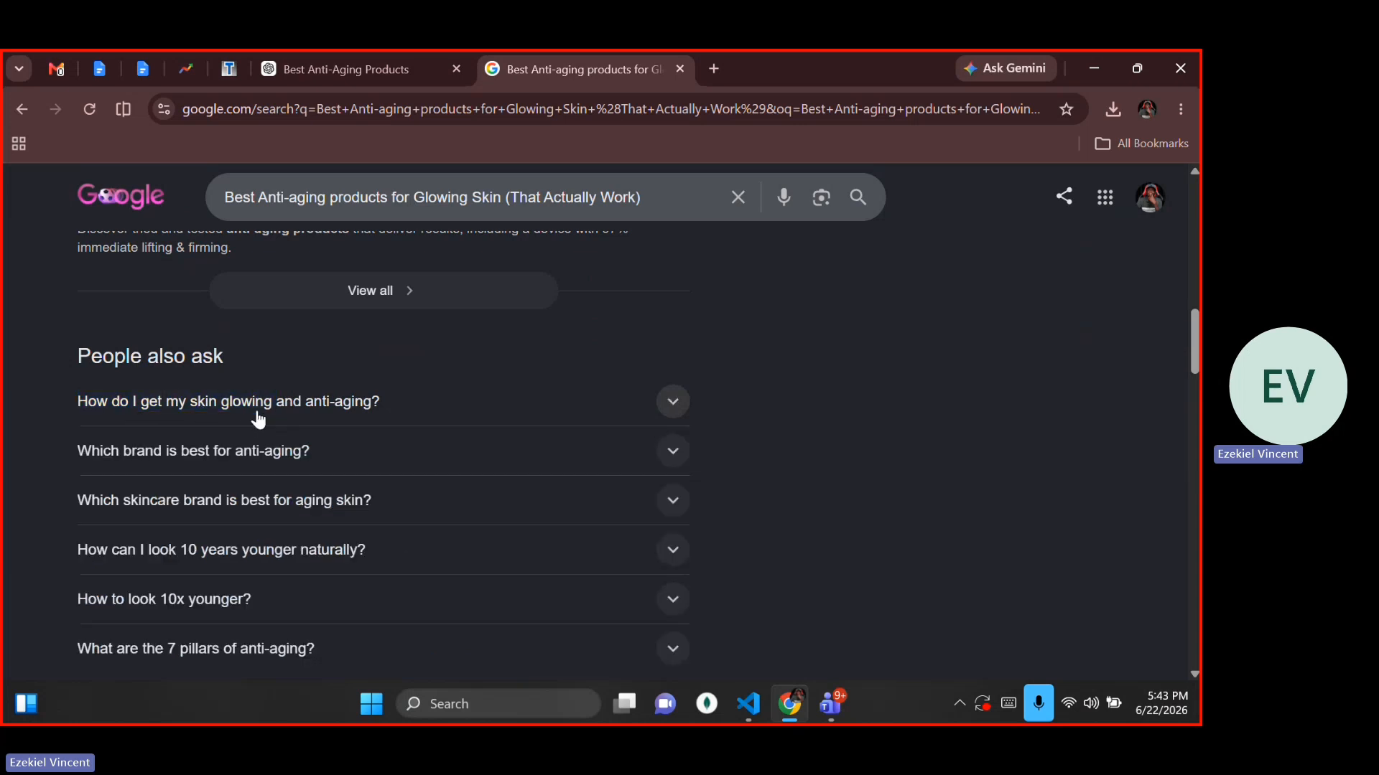
left_click(258, 420)
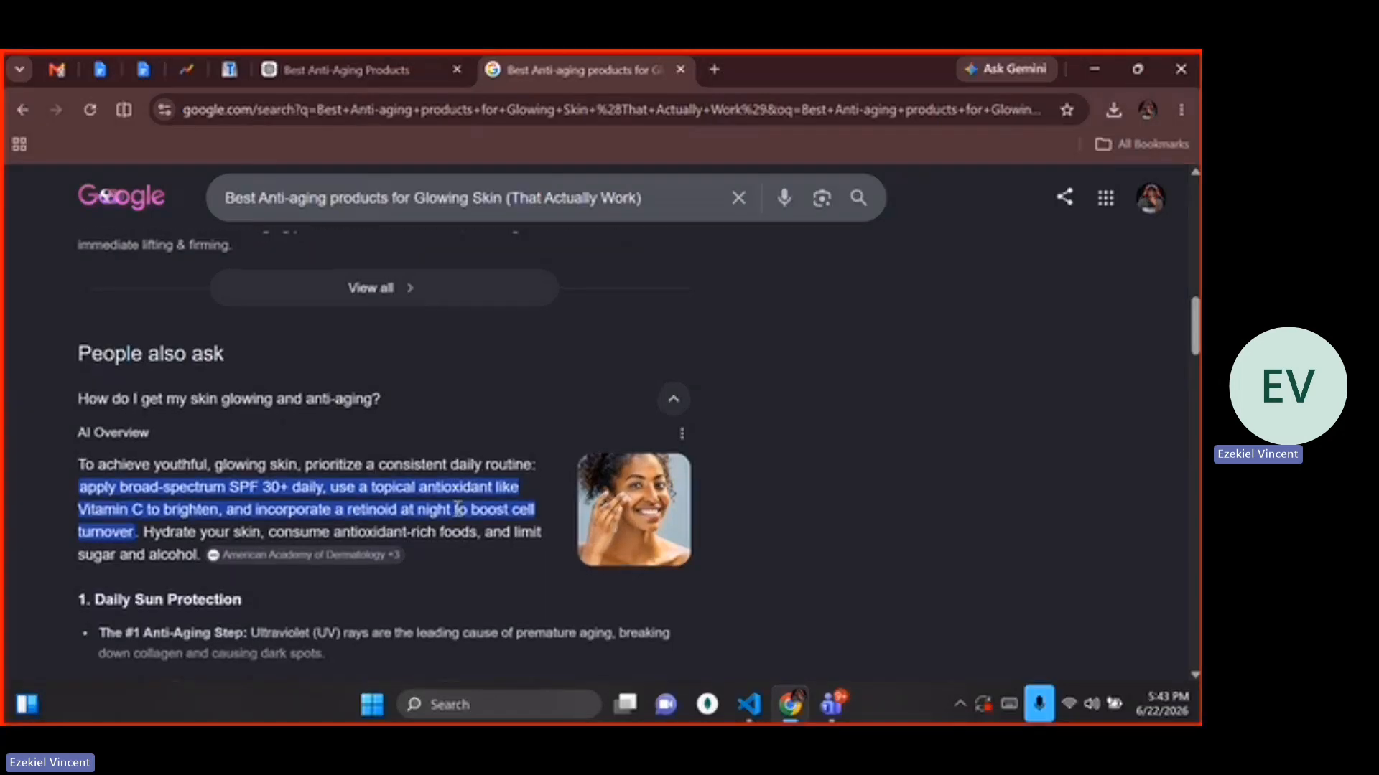
scroll(456, 508, "down", 2)
scroll(456, 510, "up", 3)
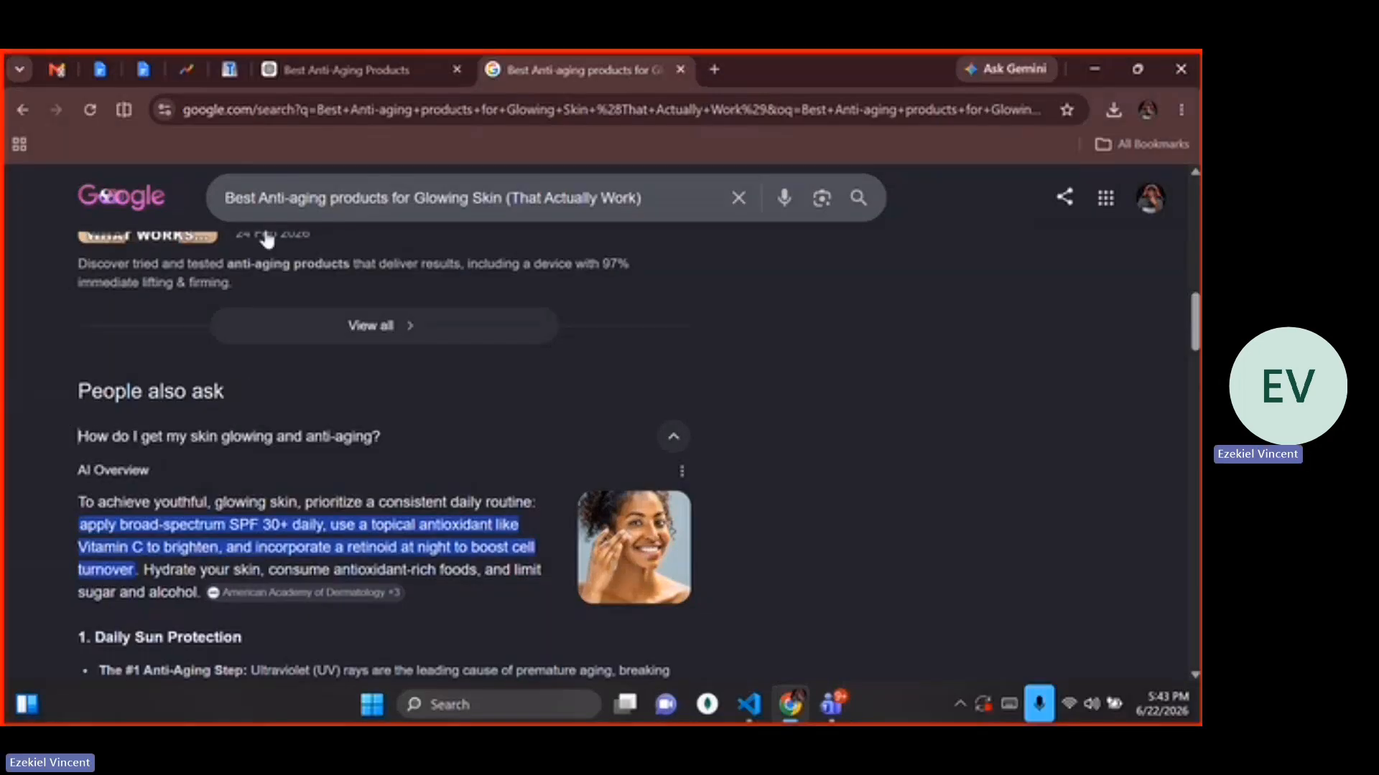
Switch back to the post editor and review the first questions in the Frequently Asked Questions (FAQ) section
left_click(228, 72)
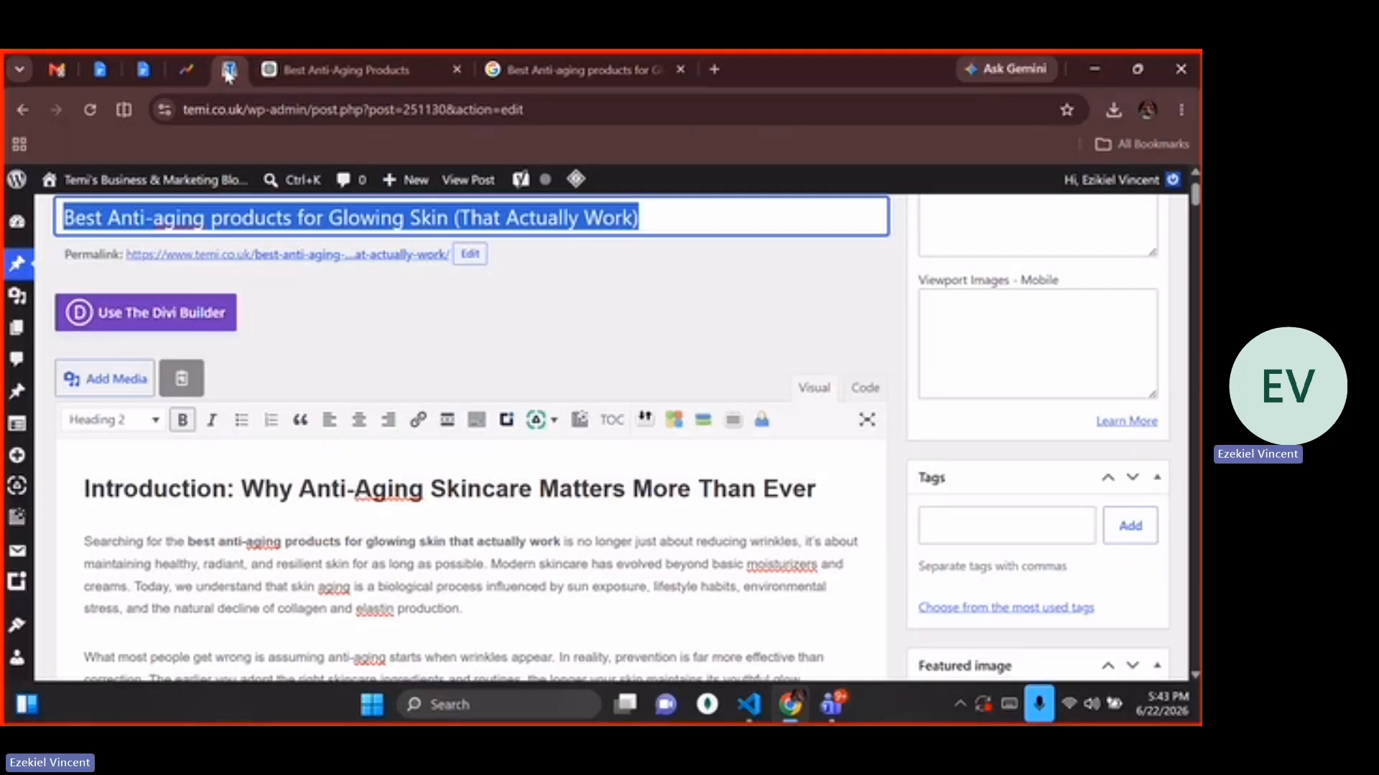
left_click(282, 569)
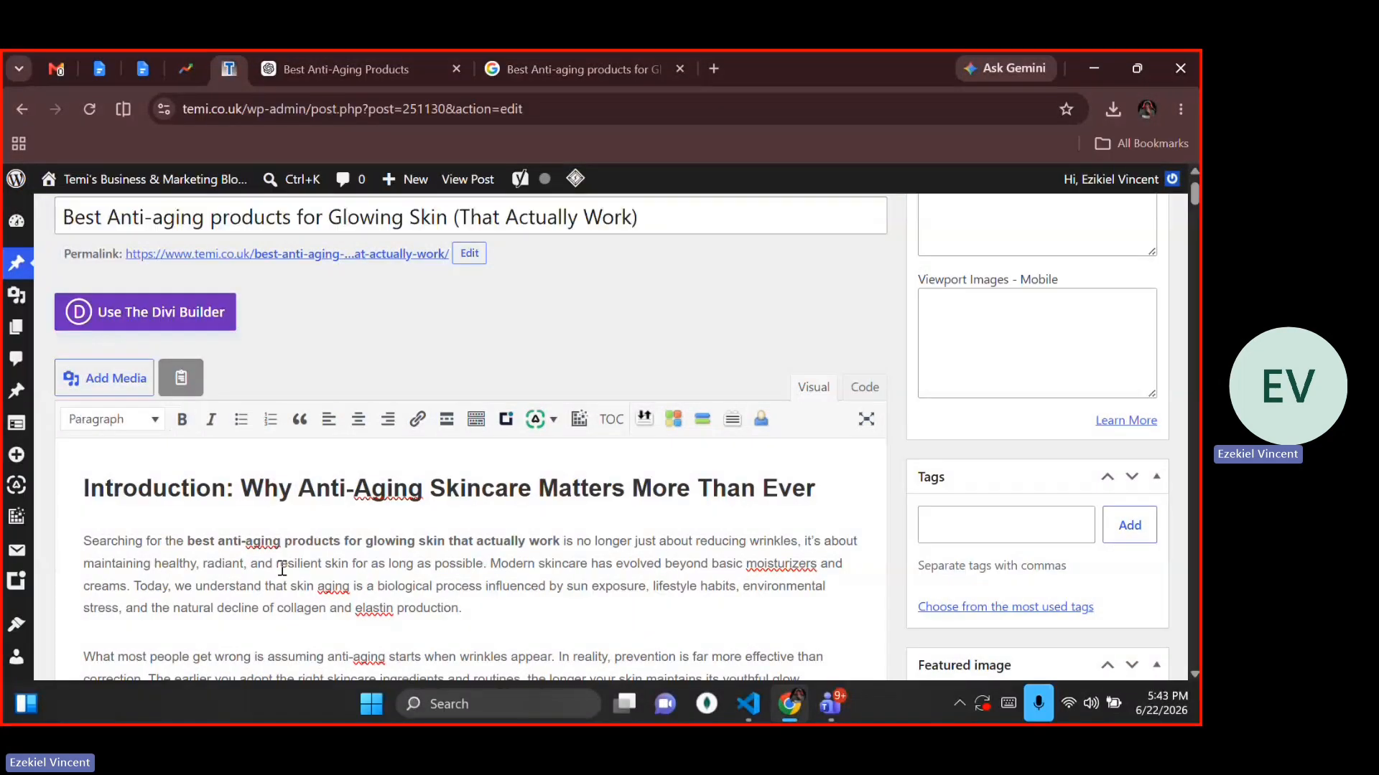
scroll(282, 569, "down", 15)
scroll(282, 568, "up", 10)
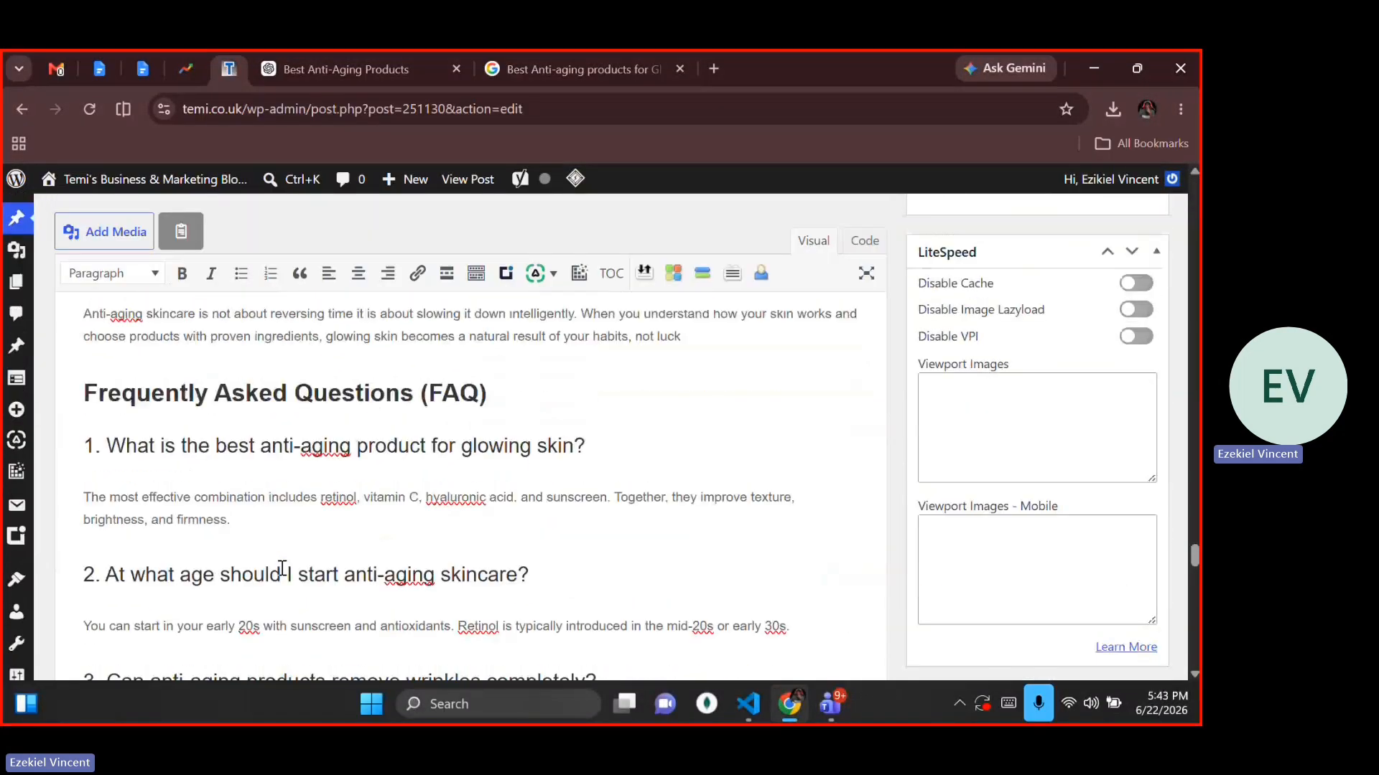
left_click(109, 427)
left_click_drag(109, 428, 381, 432)
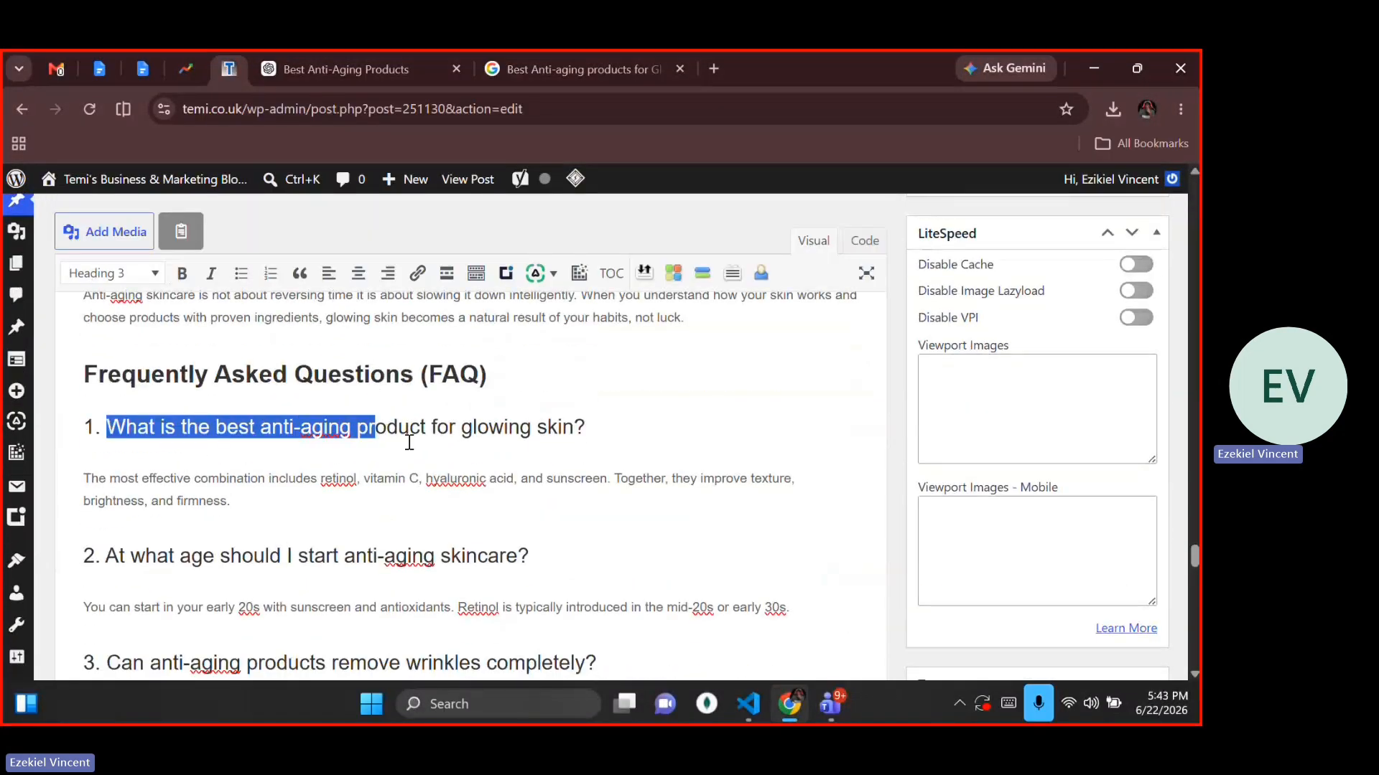
left_click_drag(557, 554, 169, 564)
scroll(163, 562, "down", 2)
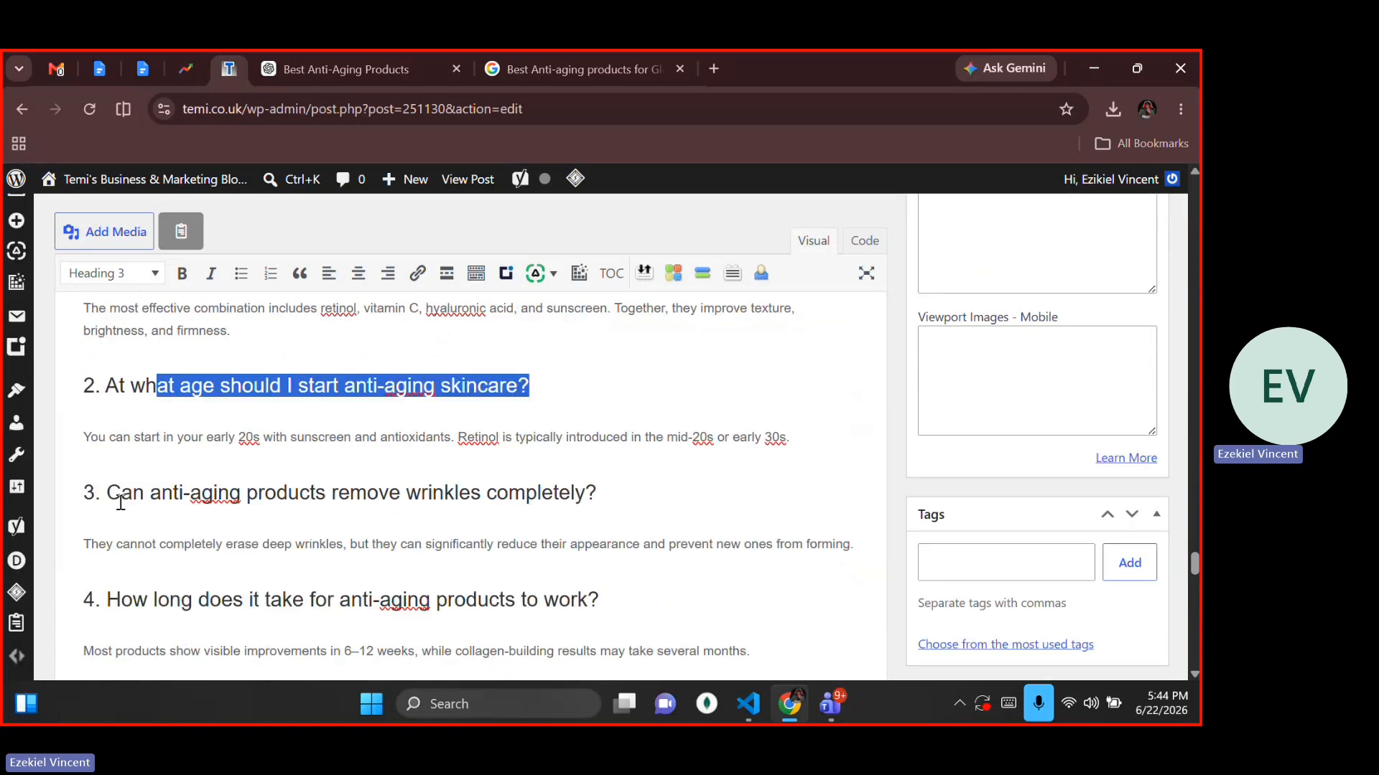
left_click_drag(121, 495, 516, 504)
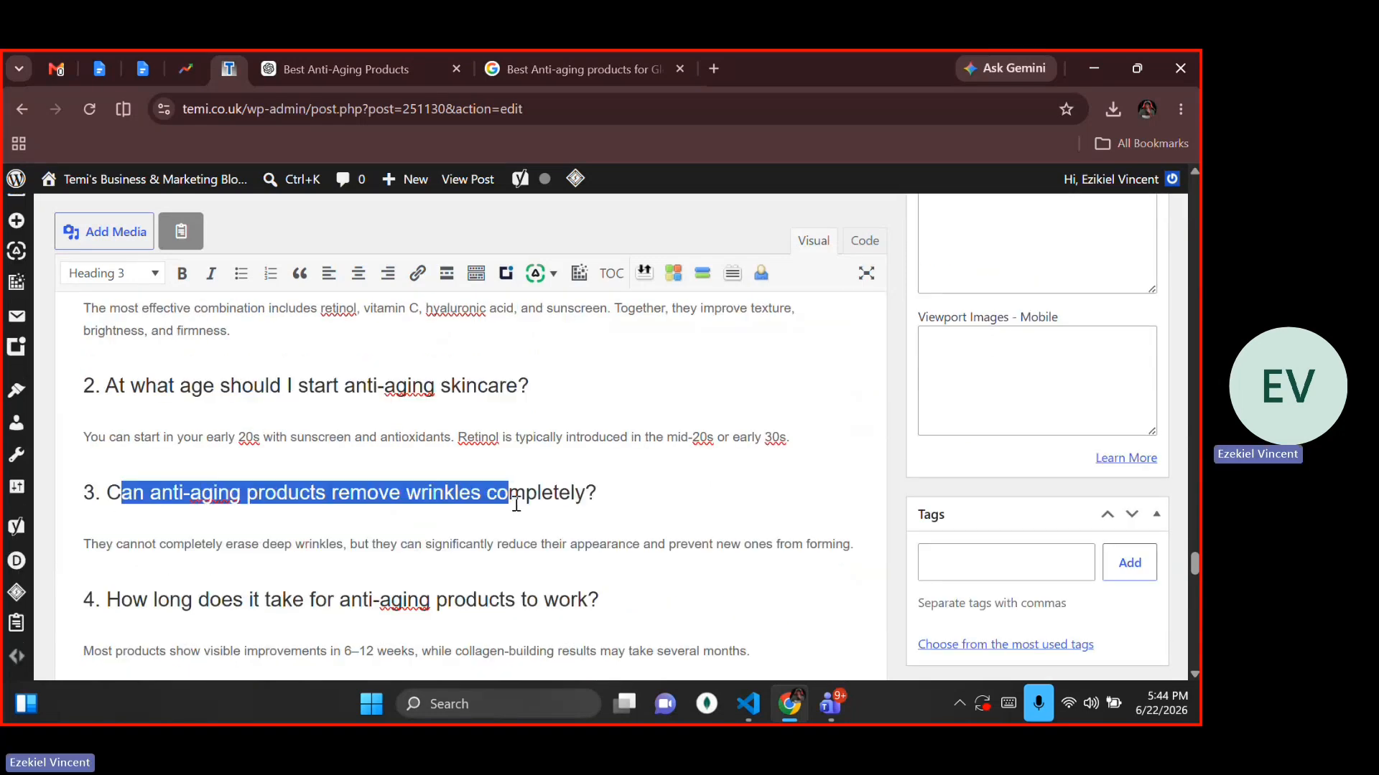
Return to the Google results and look through the rest of the "People also ask" questions and the article results below them
left_click(486, 71)
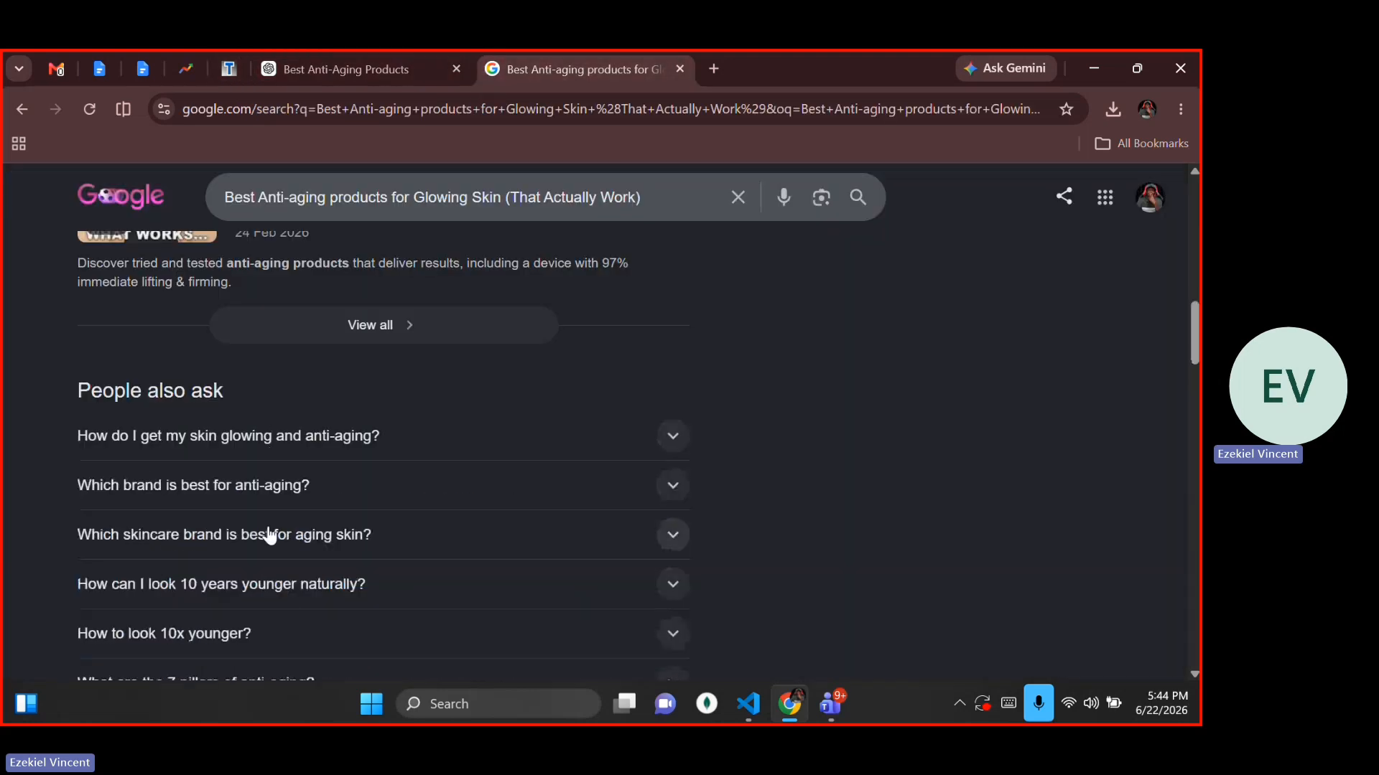
scroll(270, 535, "down", 3)
scroll(270, 535, "up", 3)
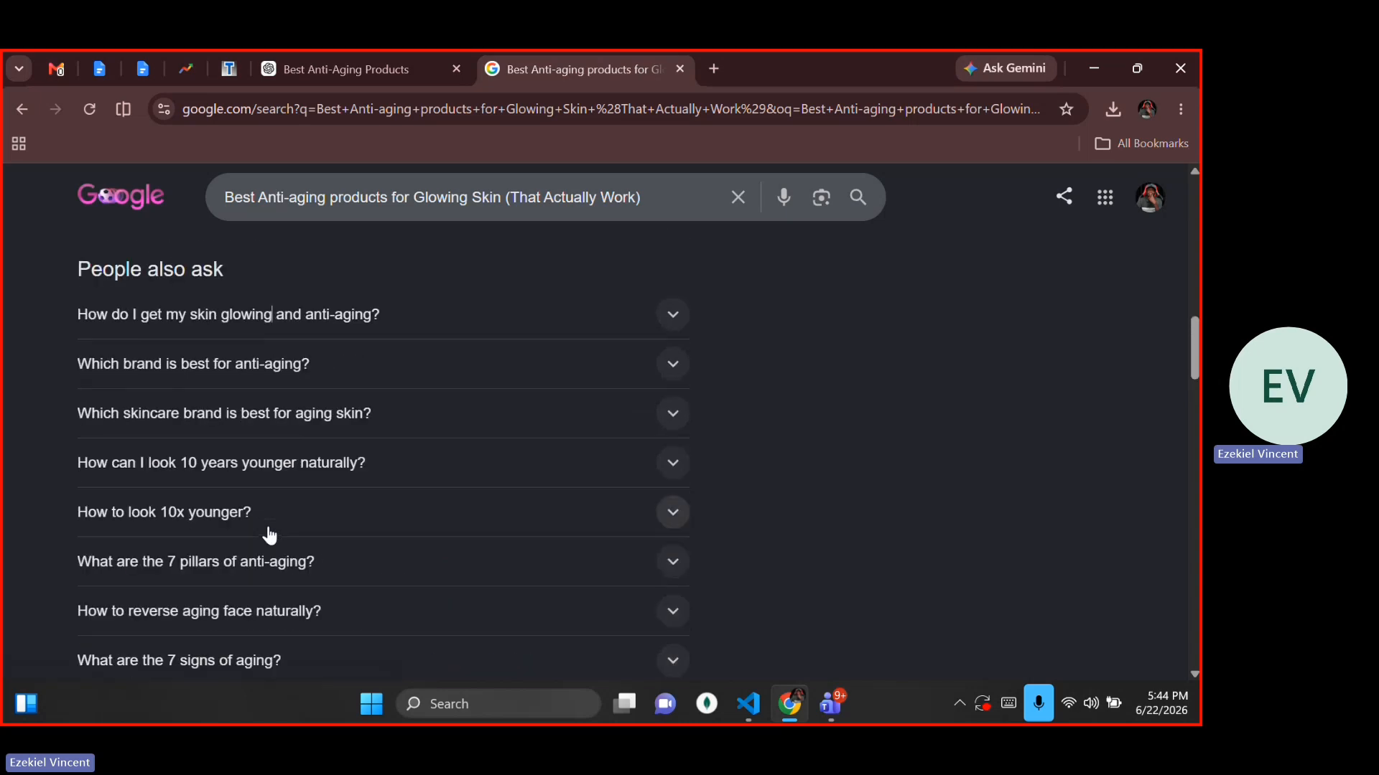
scroll(269, 536, "down", 3)
scroll(270, 536, "down", 3)
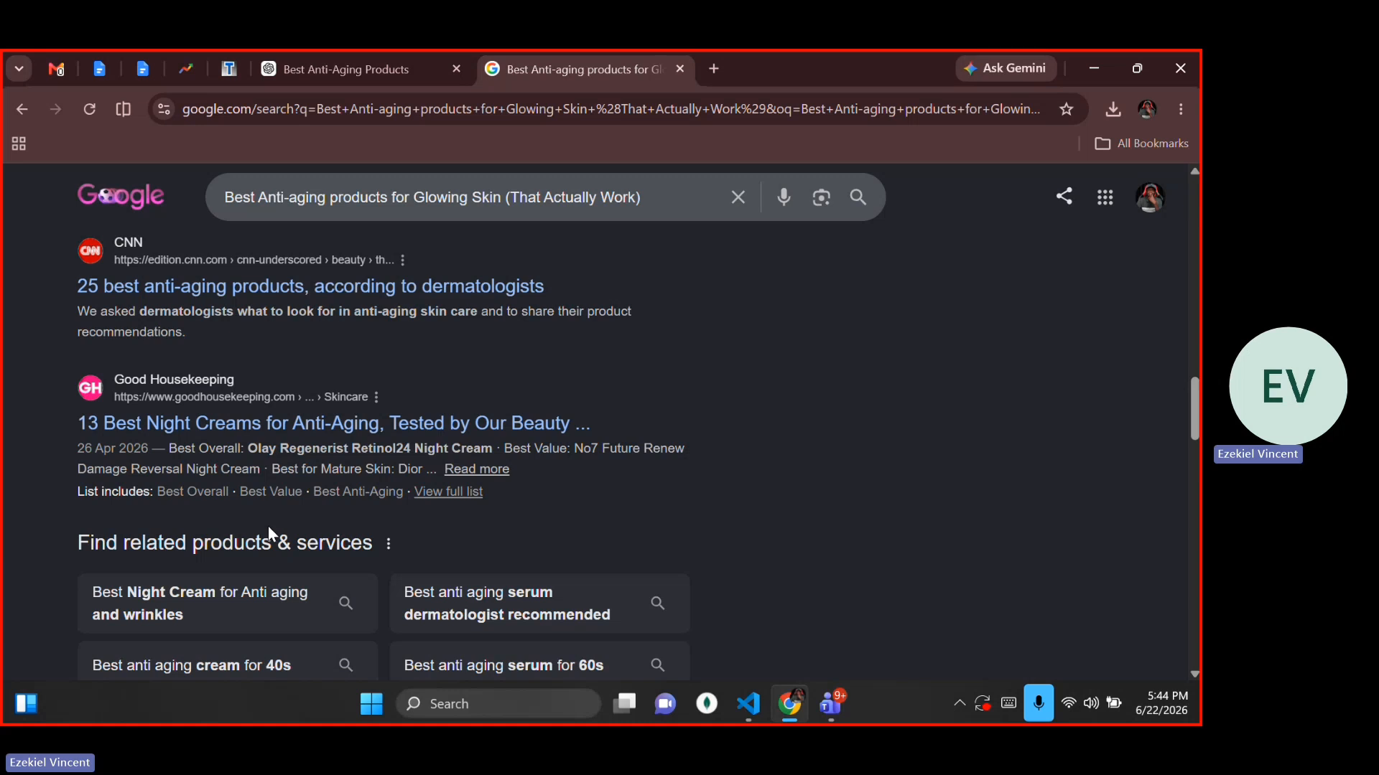
Switch back to the post editor and copy the FAQ section from its "Frequently Asked Questions (FAQ)" heading through the answer to question 7
left_click(229, 70)
scroll(240, 360, "up", 5)
triple_click(88, 453)
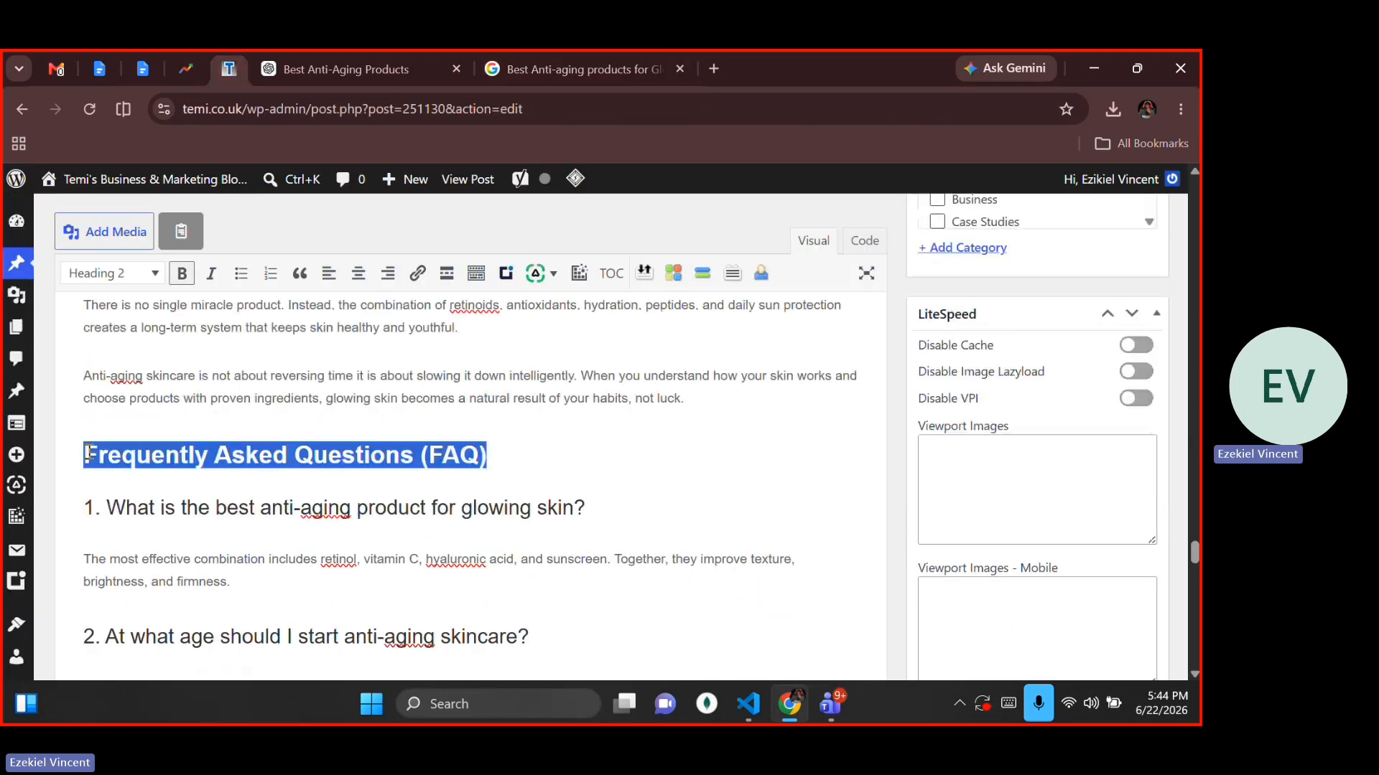
key("shift+Down")
key("shift+Down")
key("shift+Down")
key("shift+Down")
key("shift+Down")
key("shift+Down")
key("shift+Down")
key("shift+Down")
key("shift+Down")
key("shift+Down")
key("shift+Down")
key("shift+Down")
key("shift+Down")
key("shift+Down")
key("shift+Down")
key("shift+Down")
key("shift+Down")
key("shift+Down")
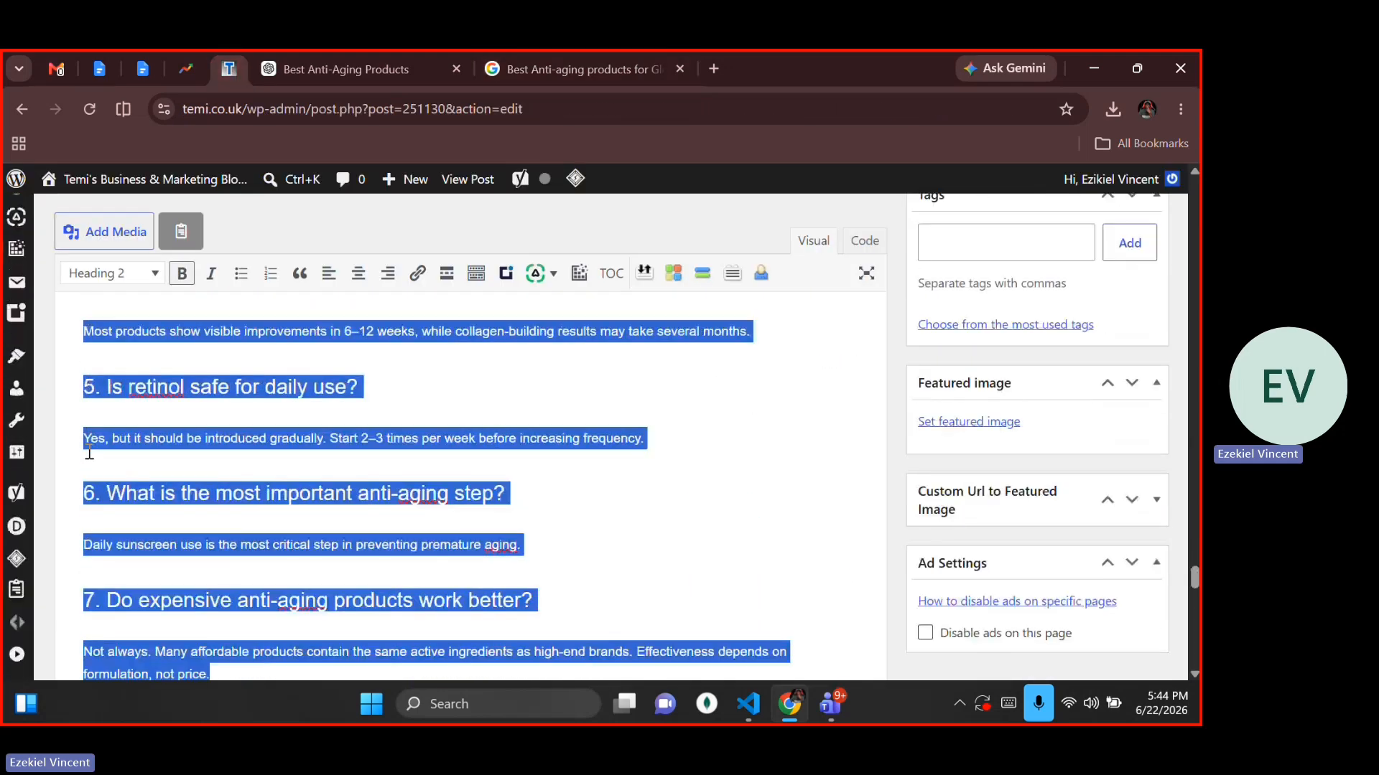
right_click(145, 493)
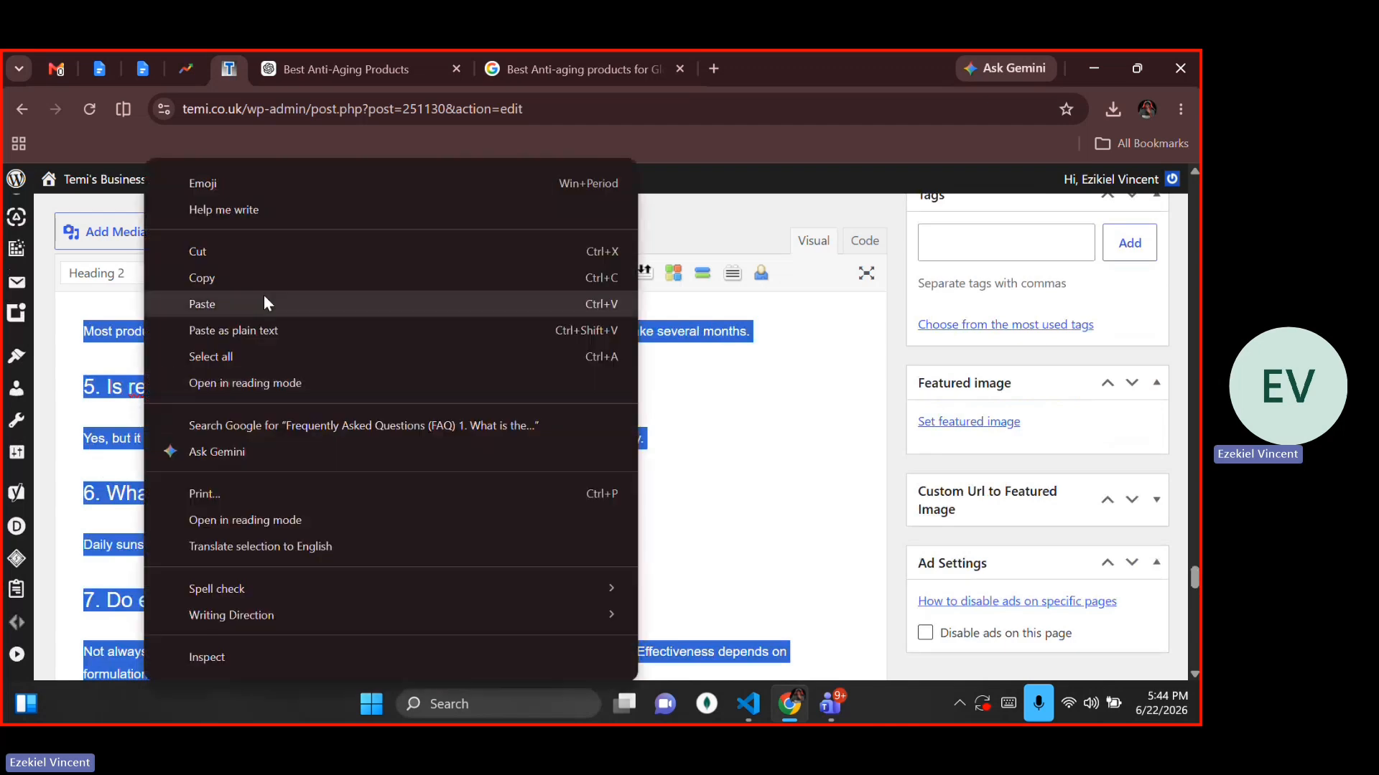
left_click(281, 287)
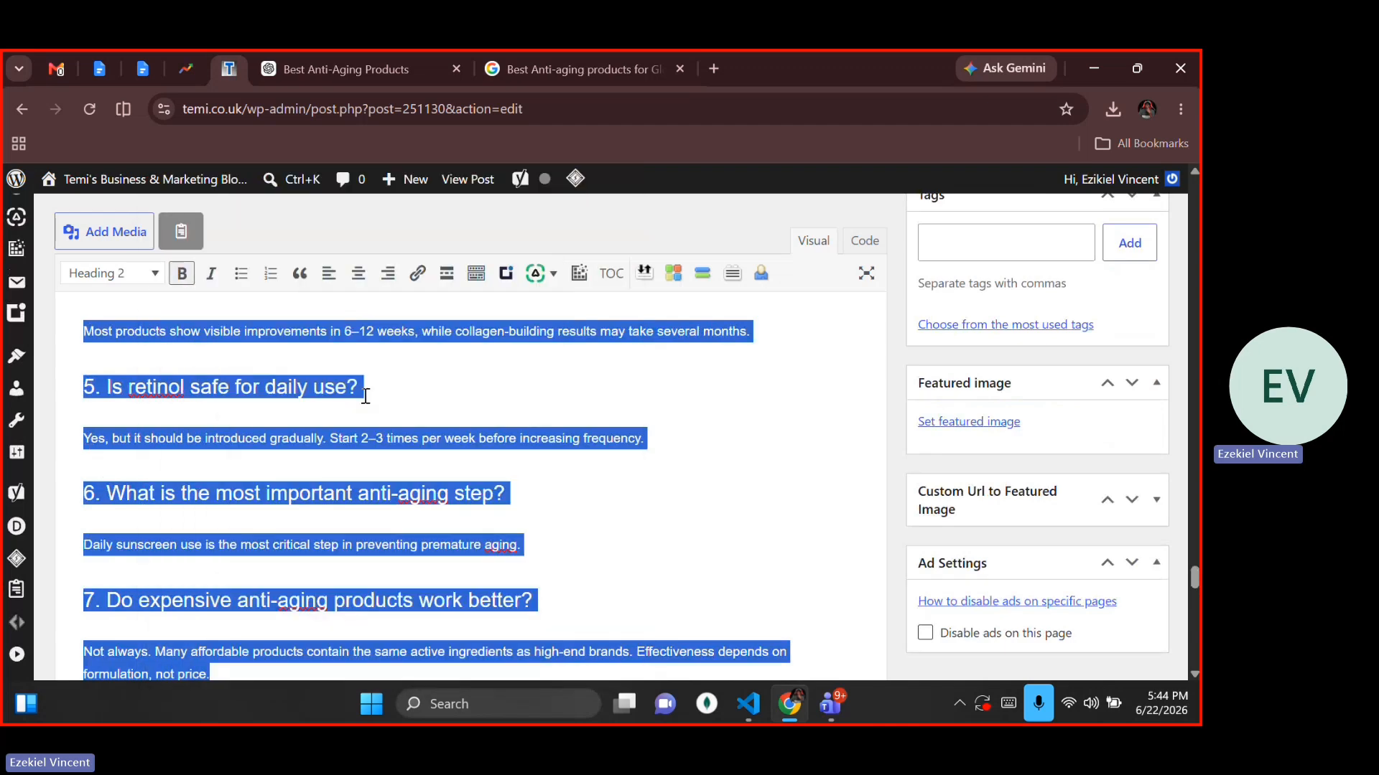
left_click(366, 396)
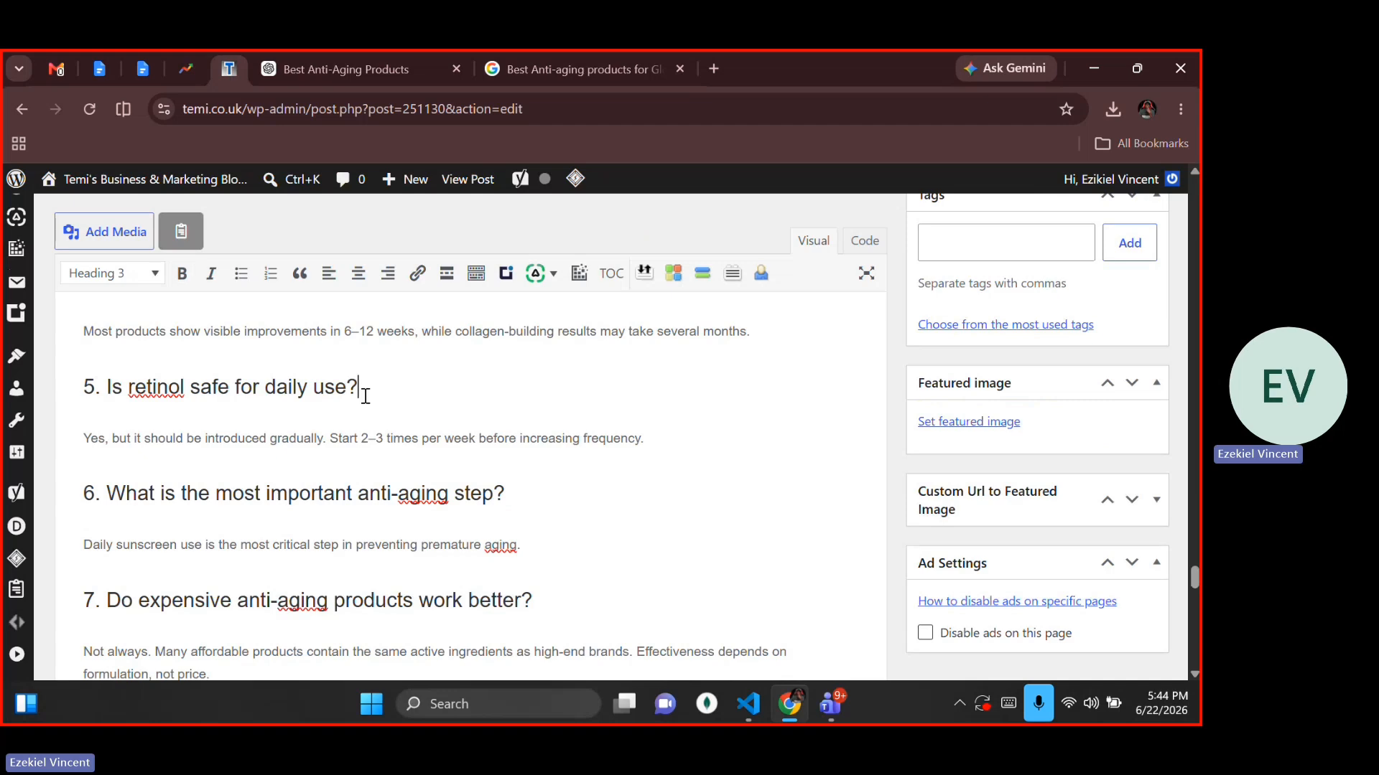
scroll(311, 473, "up", 1)
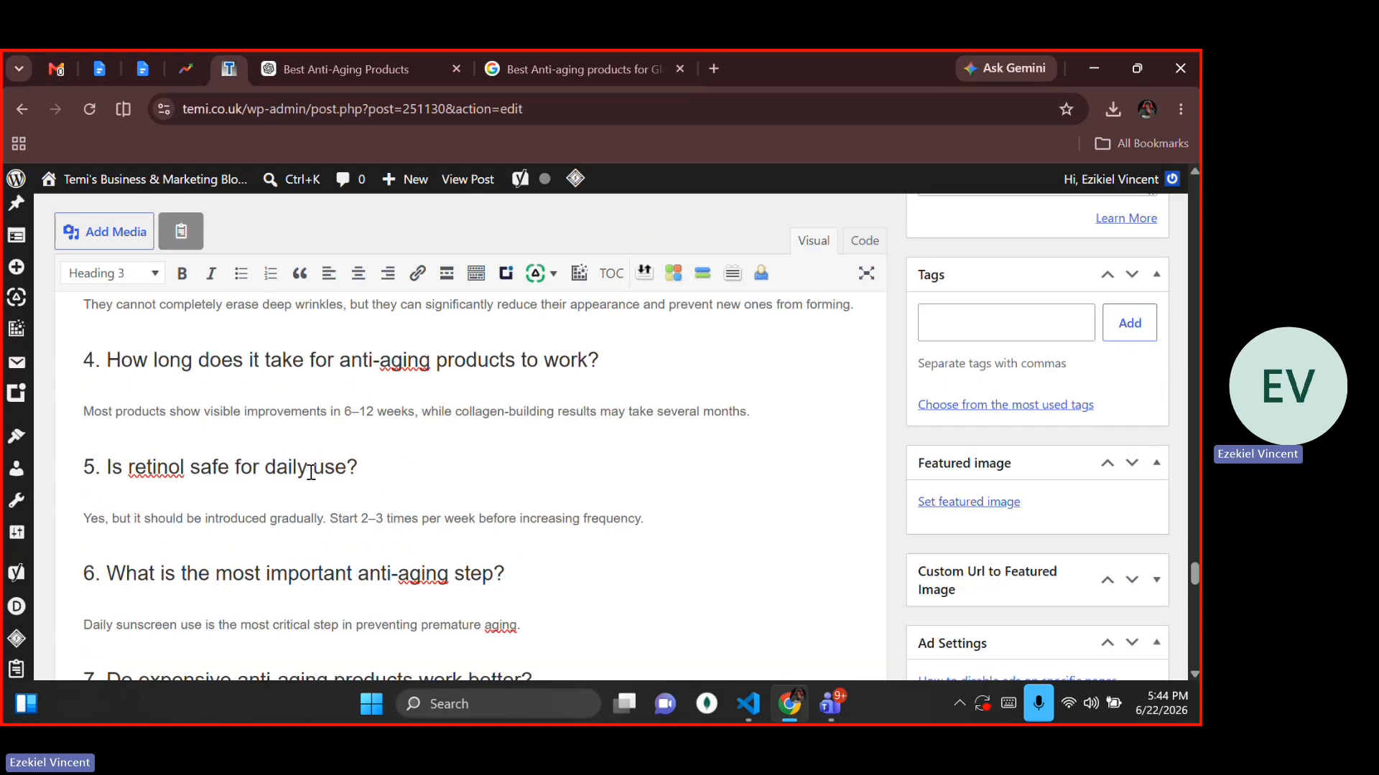
scroll(311, 473, "up", 4)
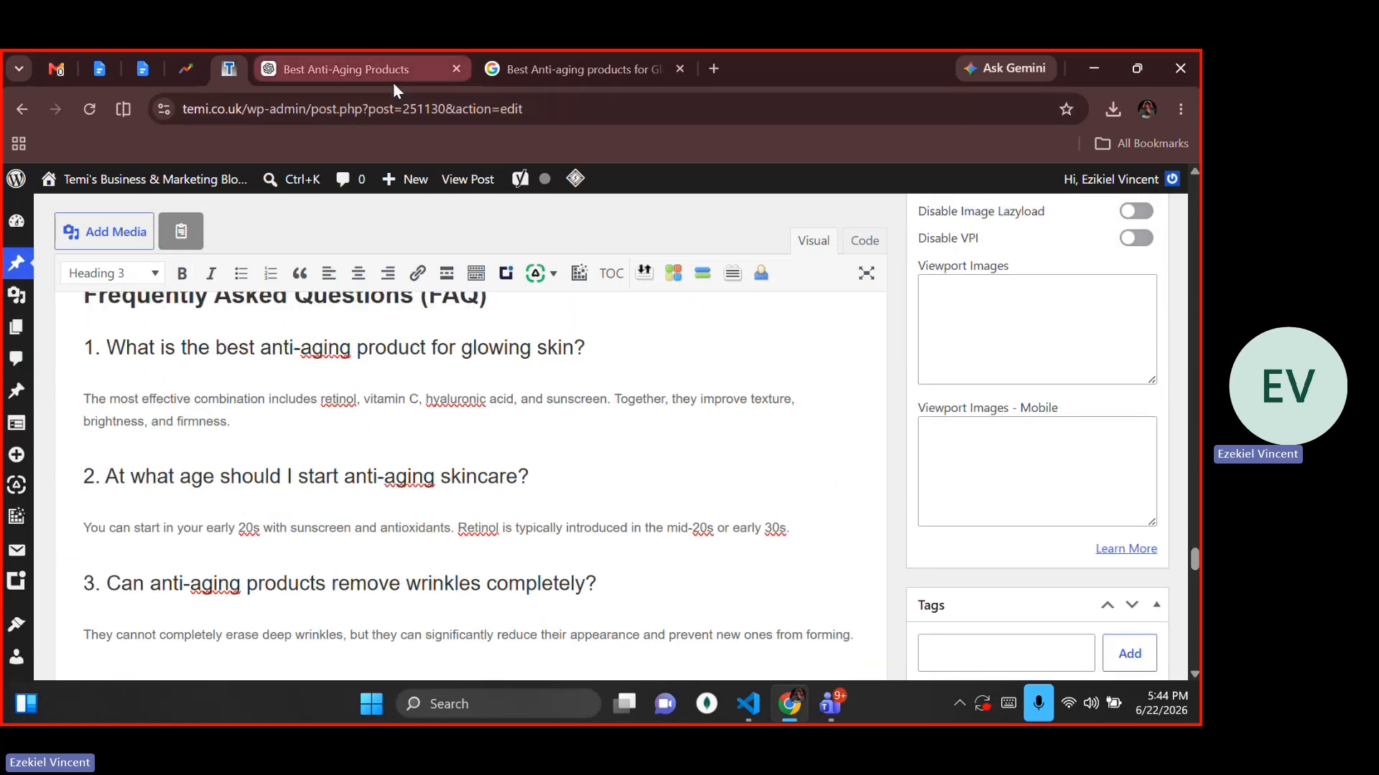
Switch to ChatGPT and send the prompt "Generate me a schema code for this FAQ:" followed by the copied FAQ text
left_click(394, 80)
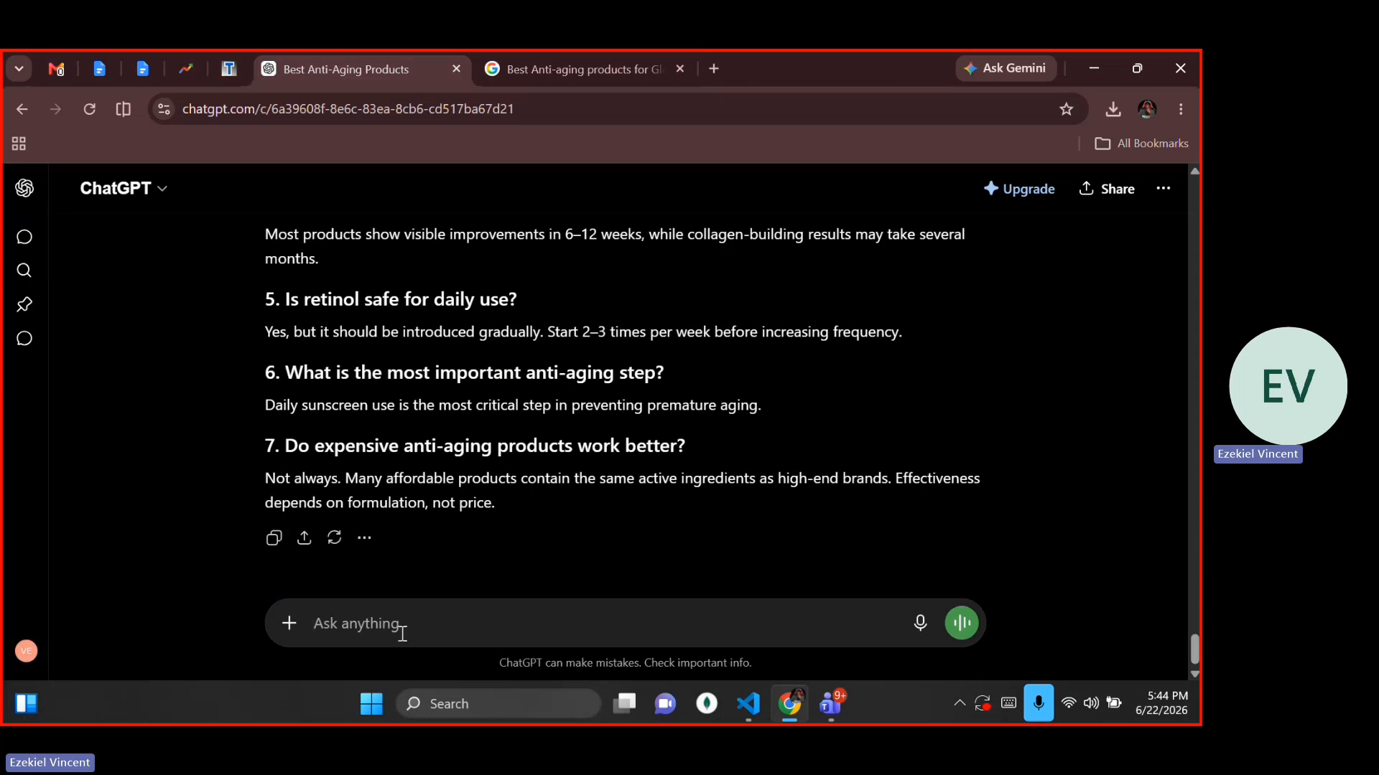
type("Generate me a schem")
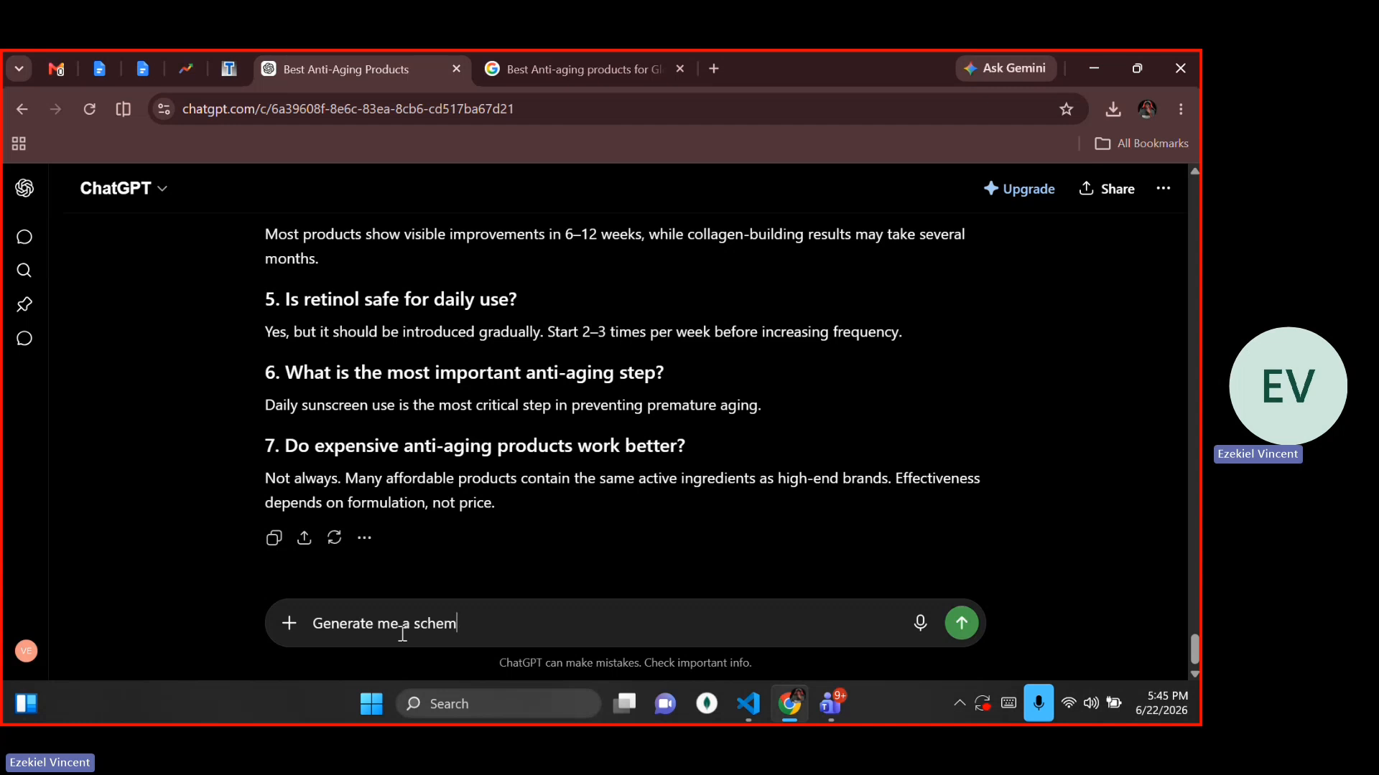
type("a code for this FAQ:")
key("ctrl+v")
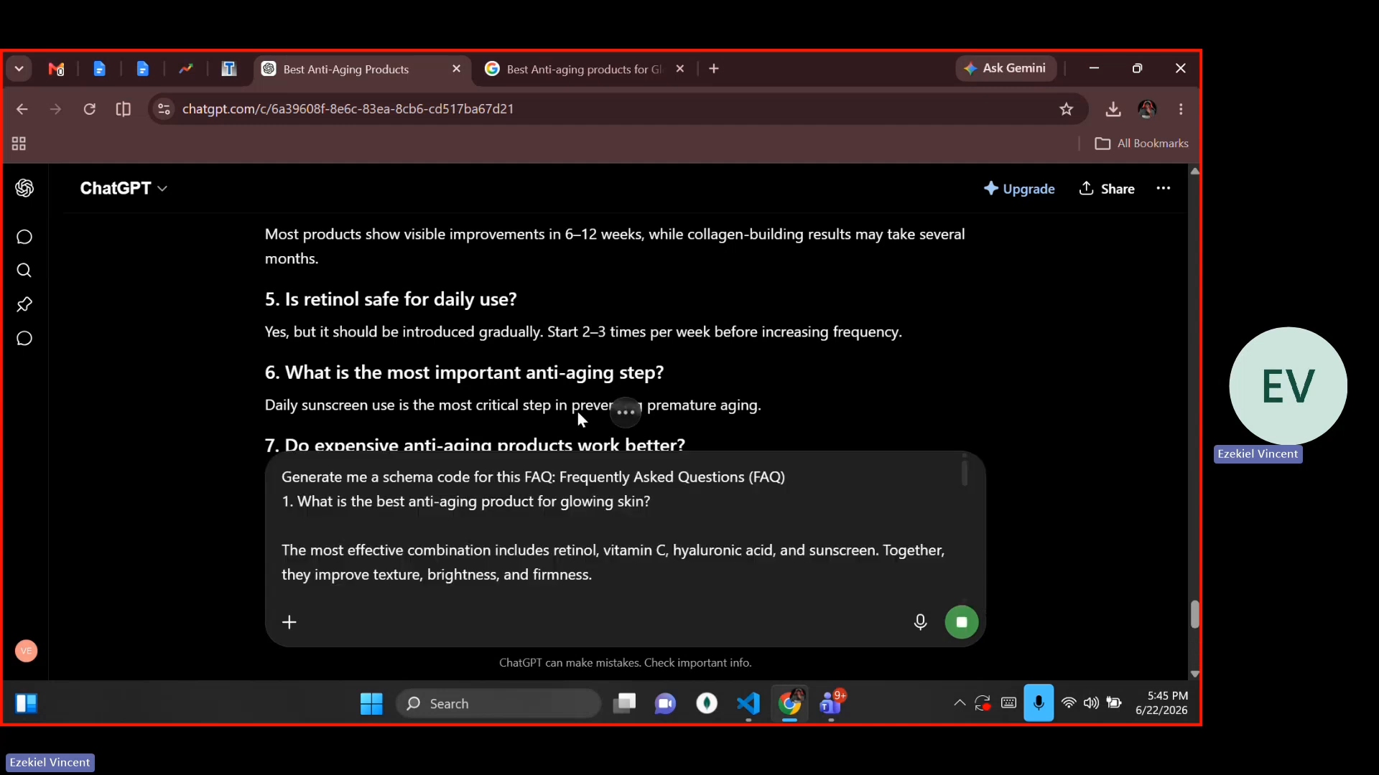
key("Return")
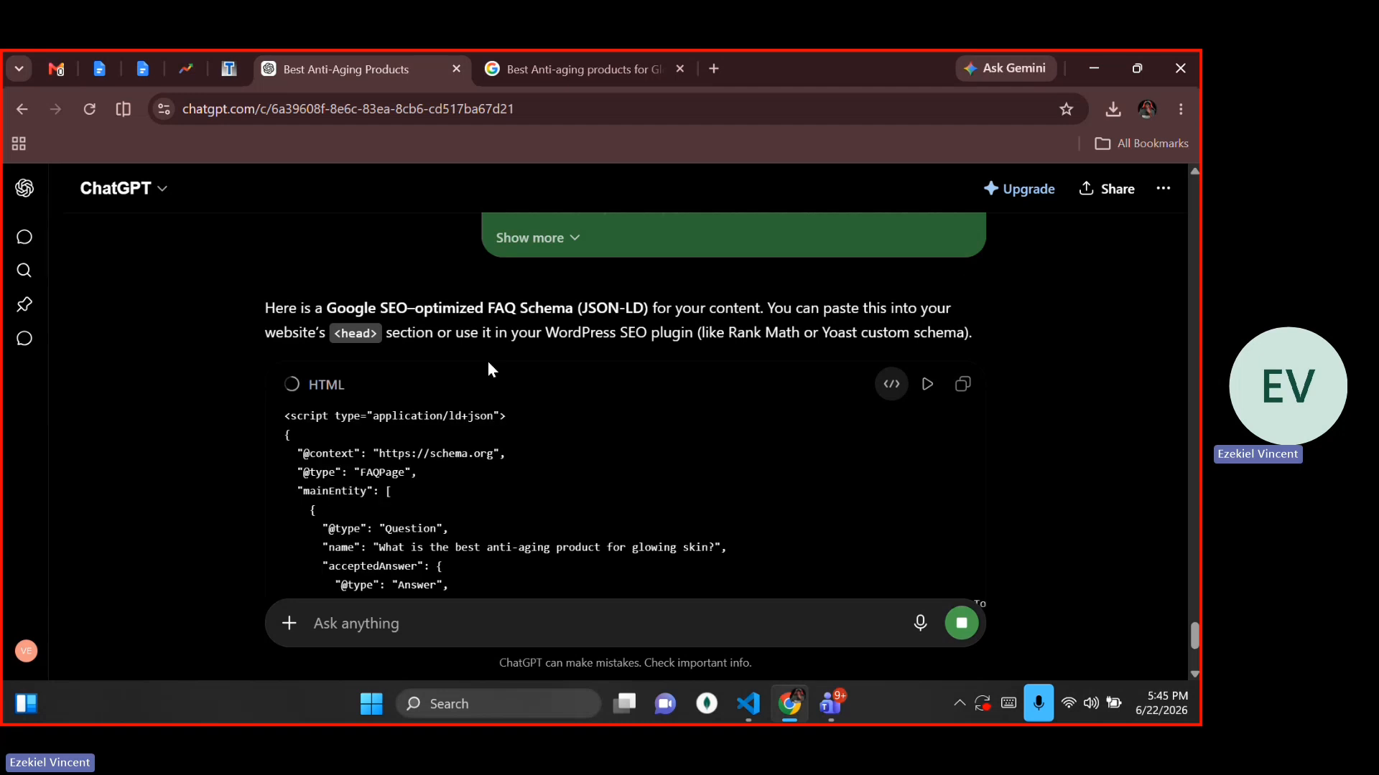
Dismiss the model limit notice and copy the generated JSON-LD FAQ schema code
scroll(410, 422, "up", 5)
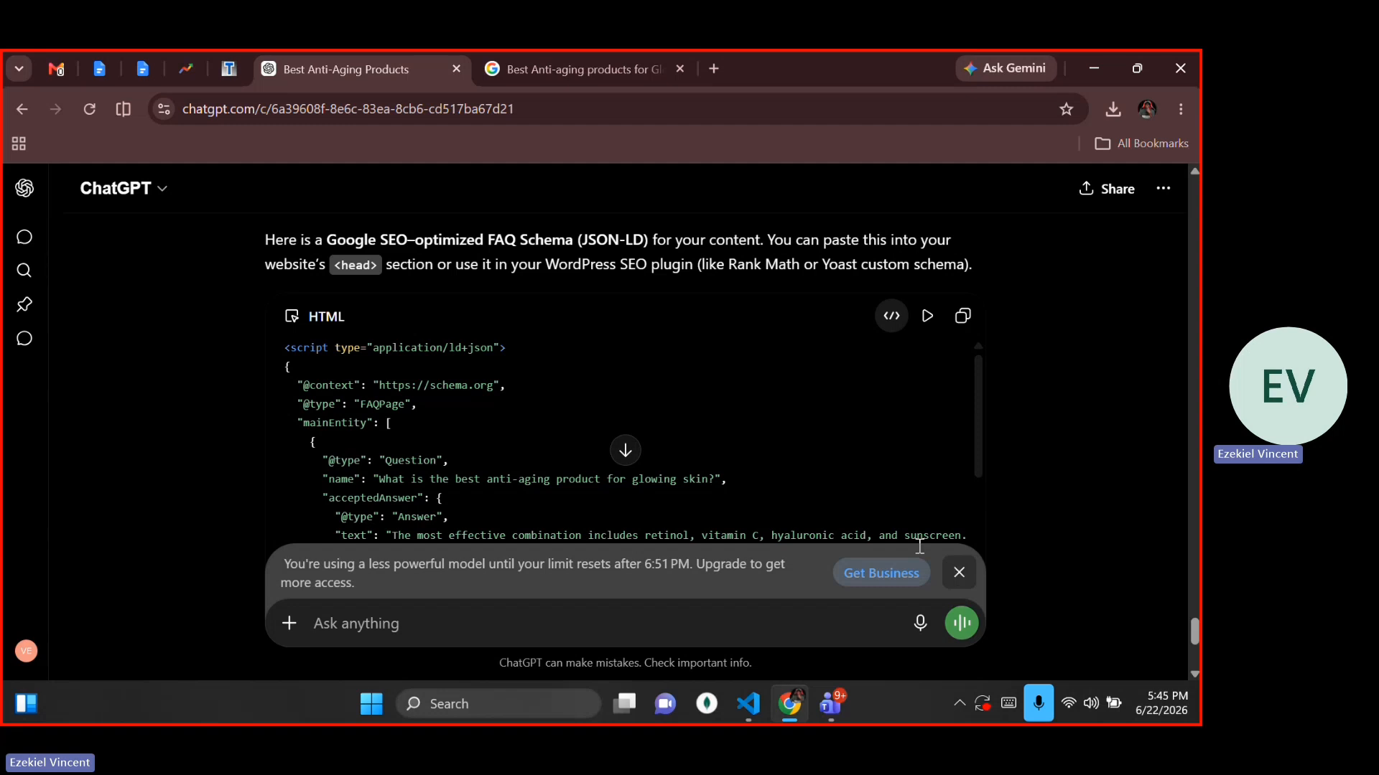
left_click(960, 572)
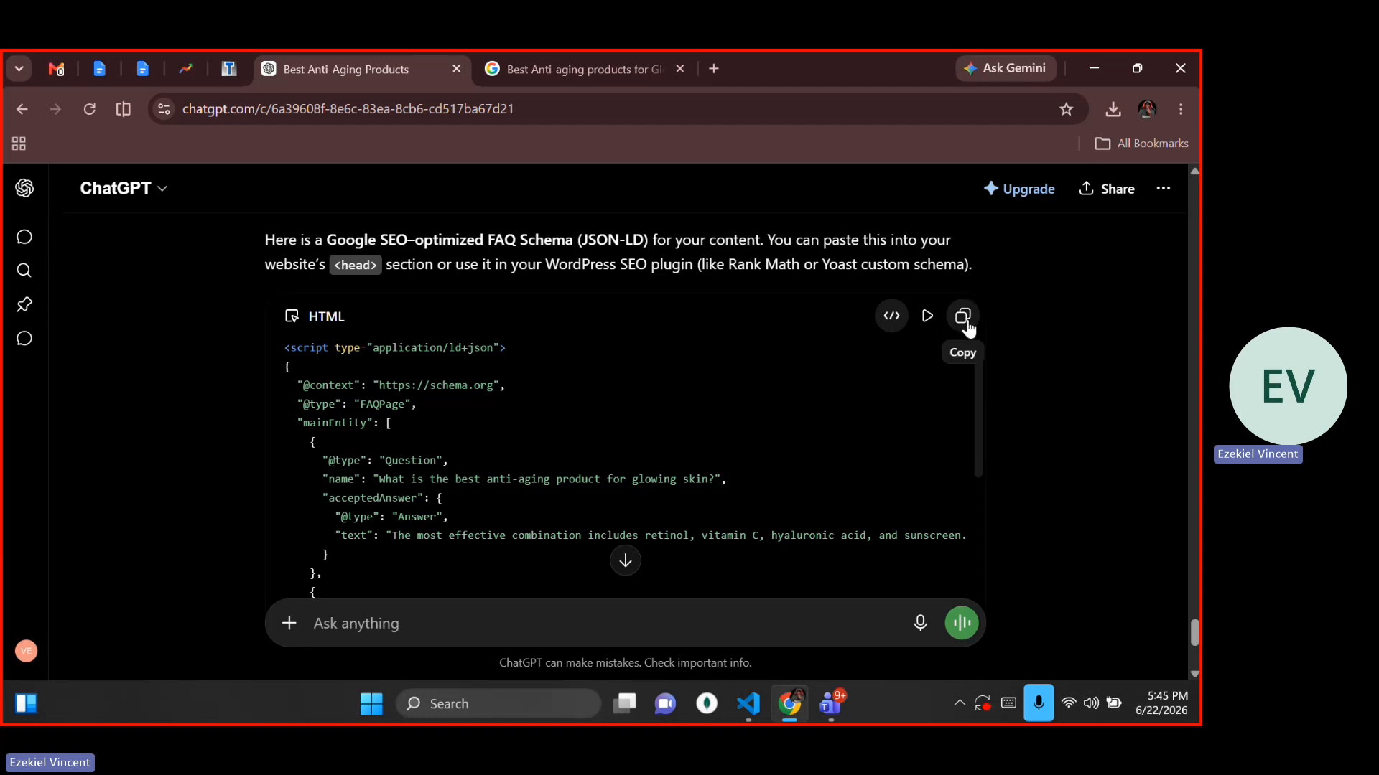
left_click(967, 328)
Return to the post editor and add two blank paragraphs after the answer to question 7
left_click(240, 80)
left_click(495, 528)
key("ctrl+a")
key("Right")
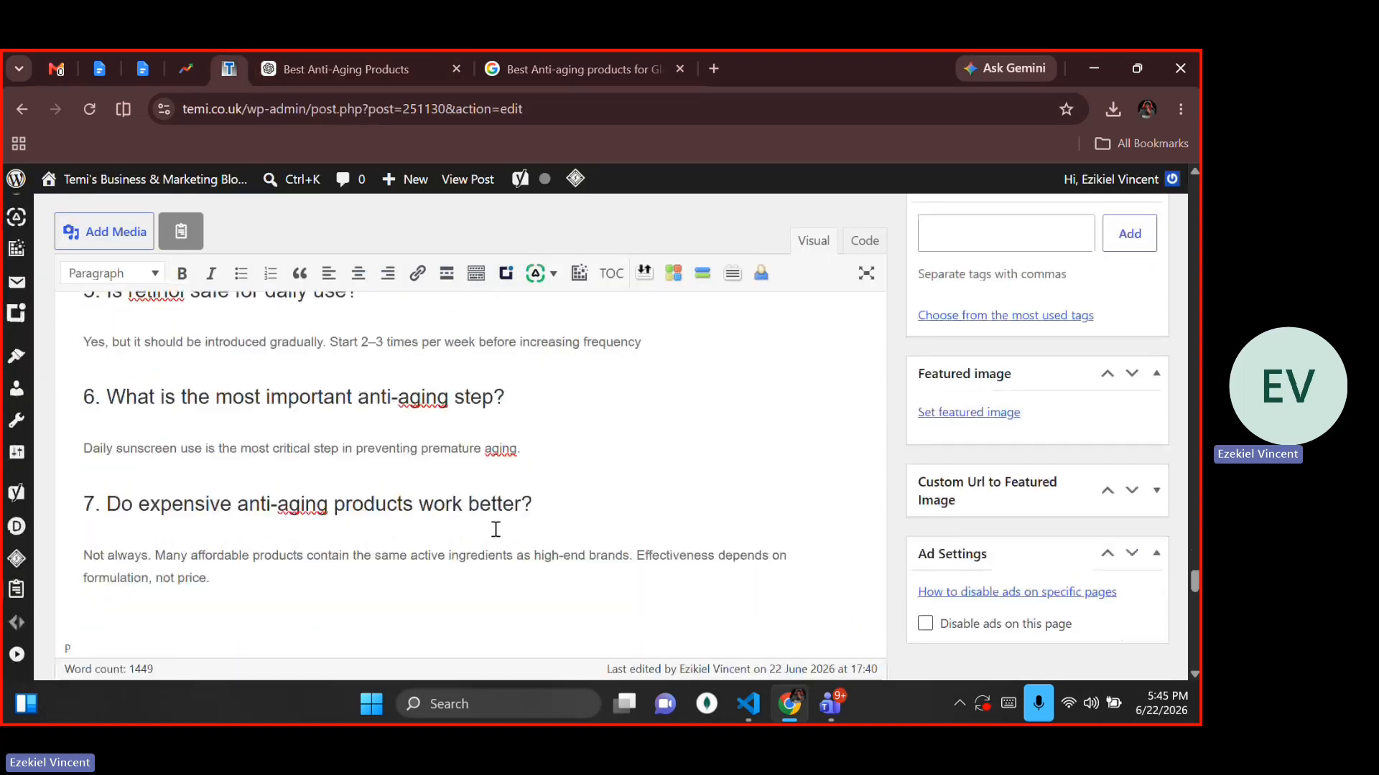
scroll(359, 510, "down", 1)
key("BackSpace")
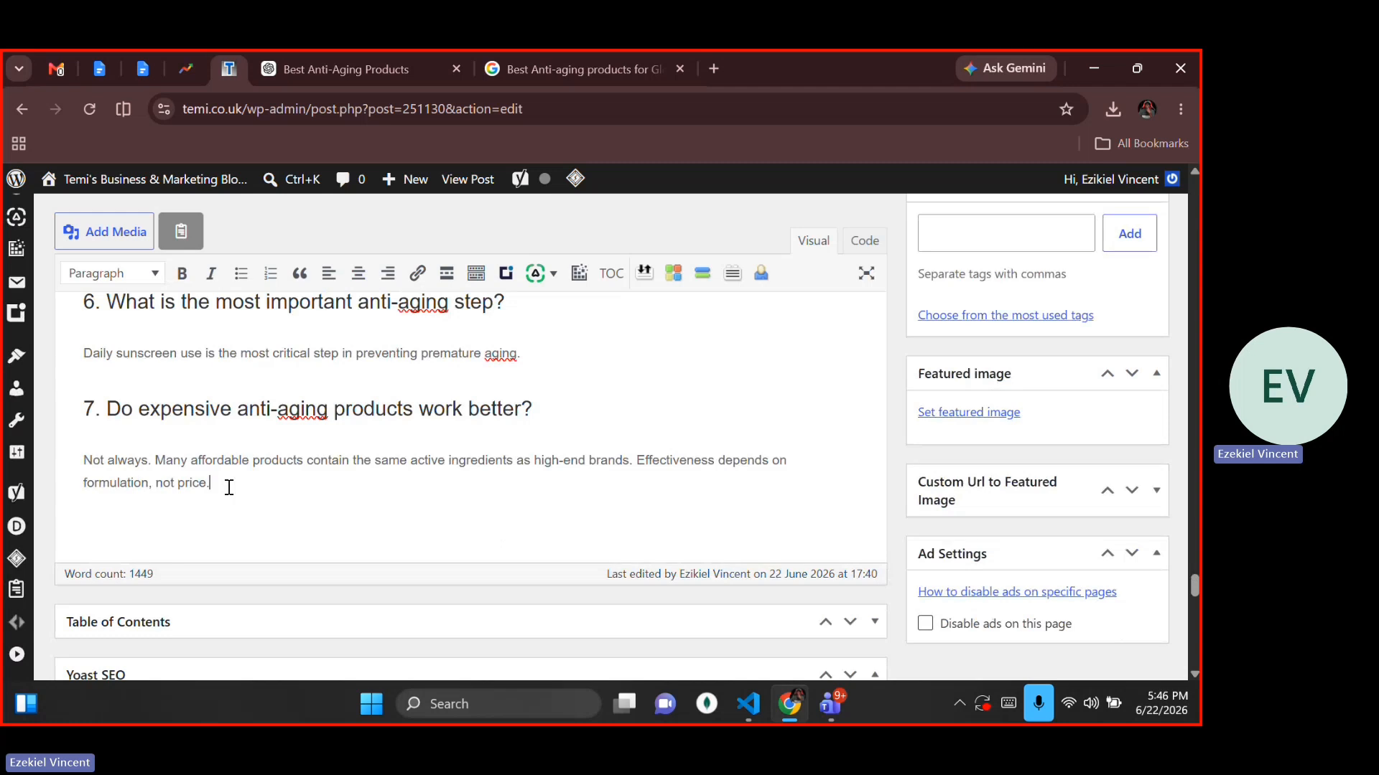
key("Return")
key("Return")
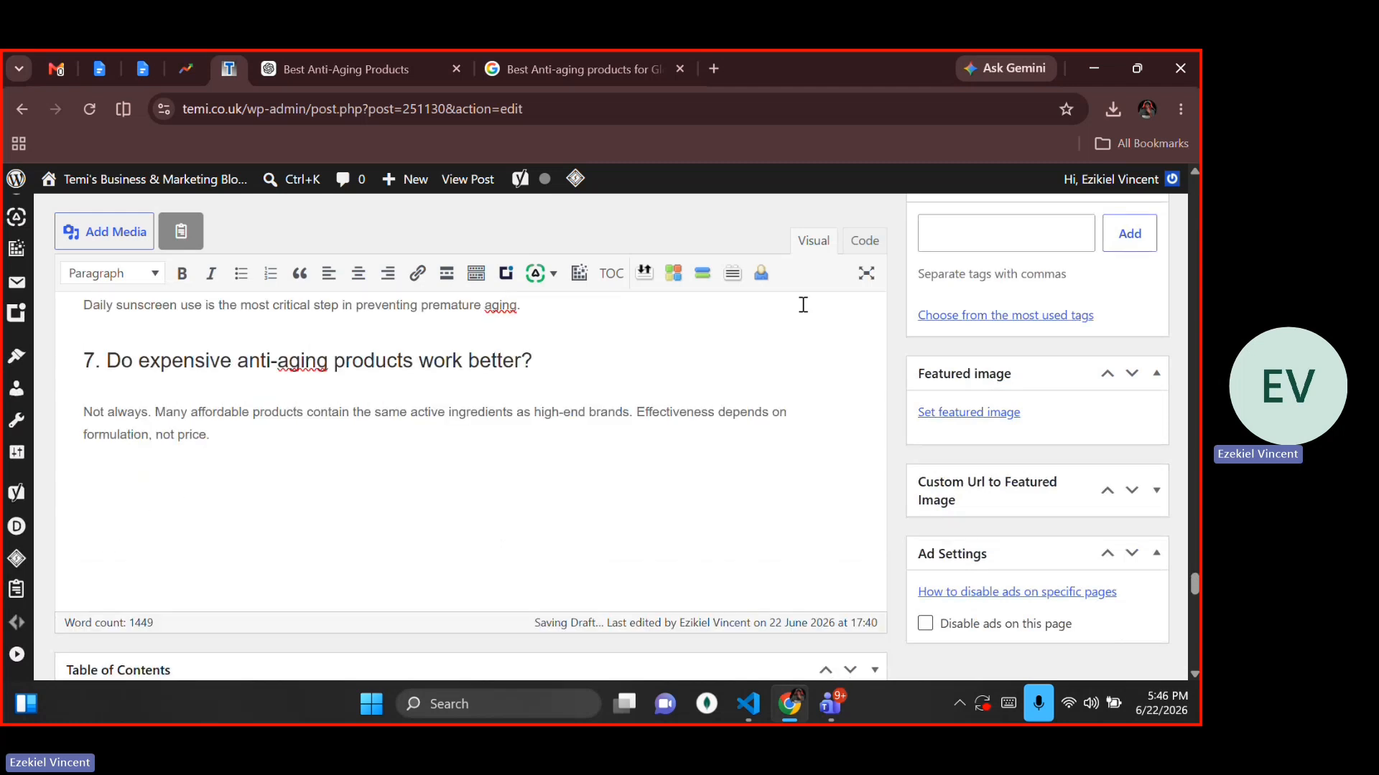
Show the post's code and delete the two &nbsp; lines after the last FAQ answer
left_click(864, 242)
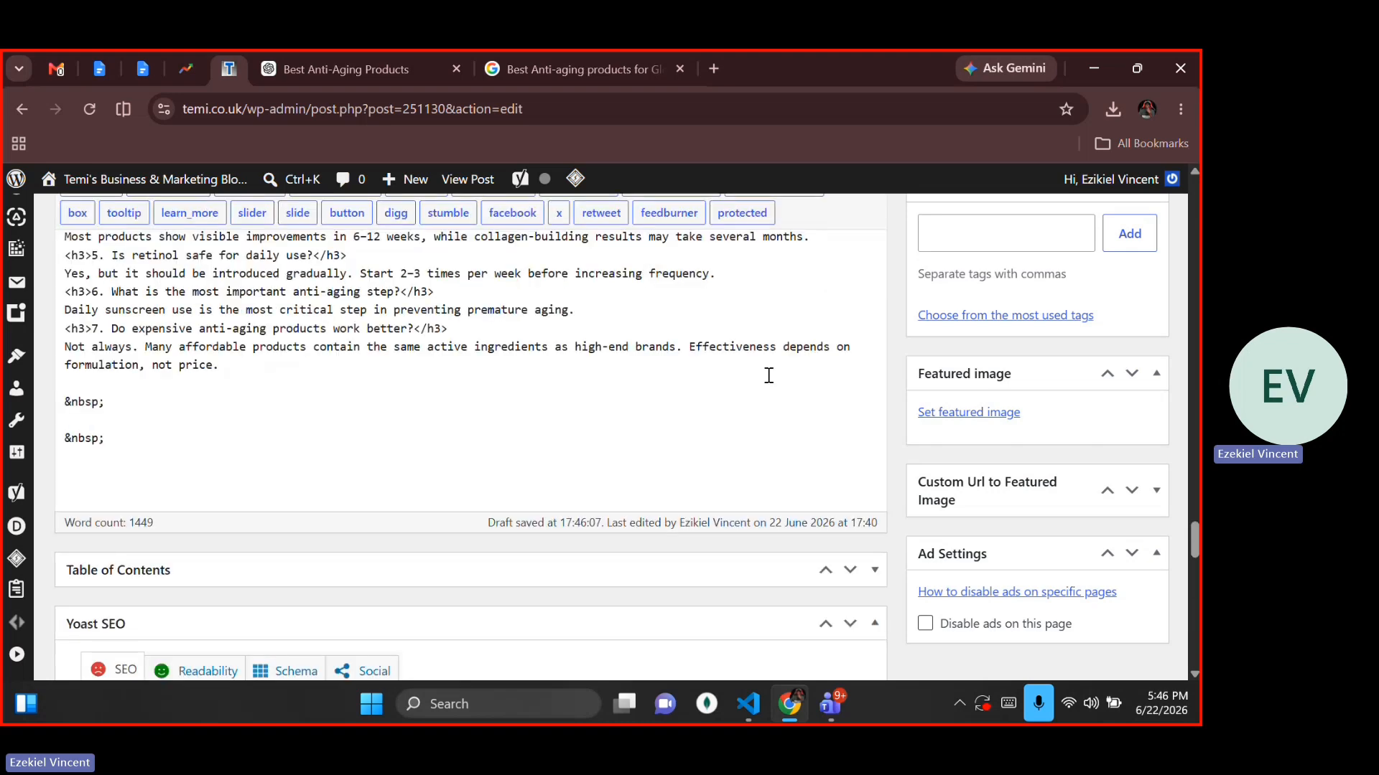
scroll(768, 376, "up", 2)
left_click(811, 239)
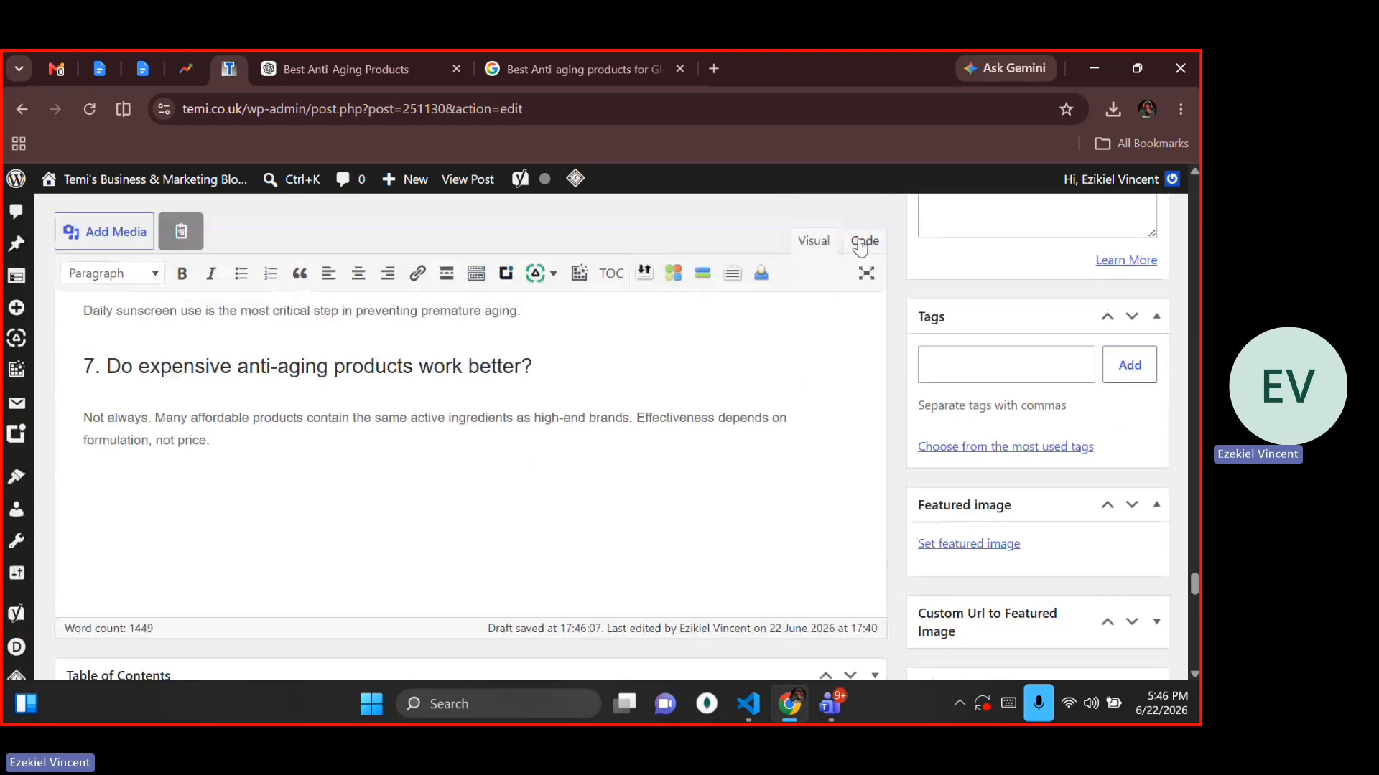
left_click(862, 244)
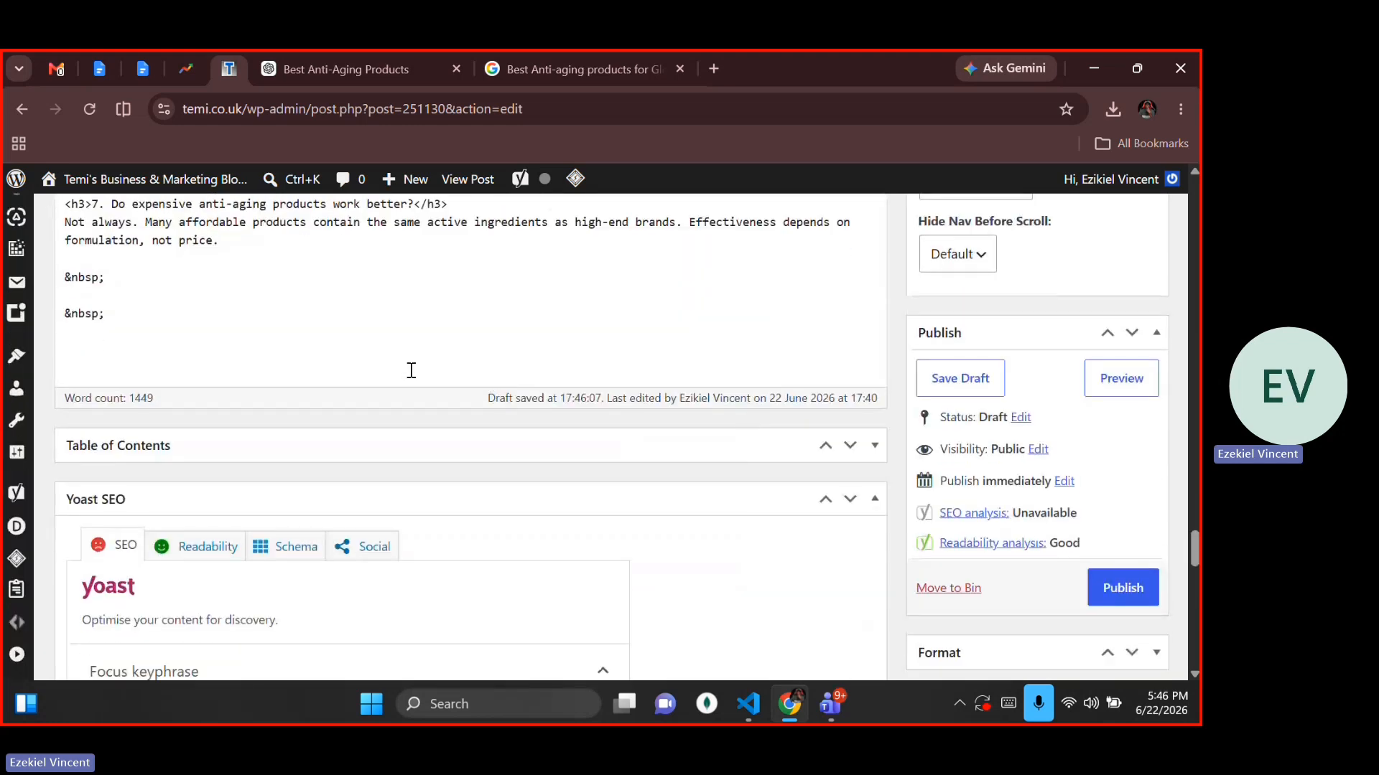
key("shift+Down")
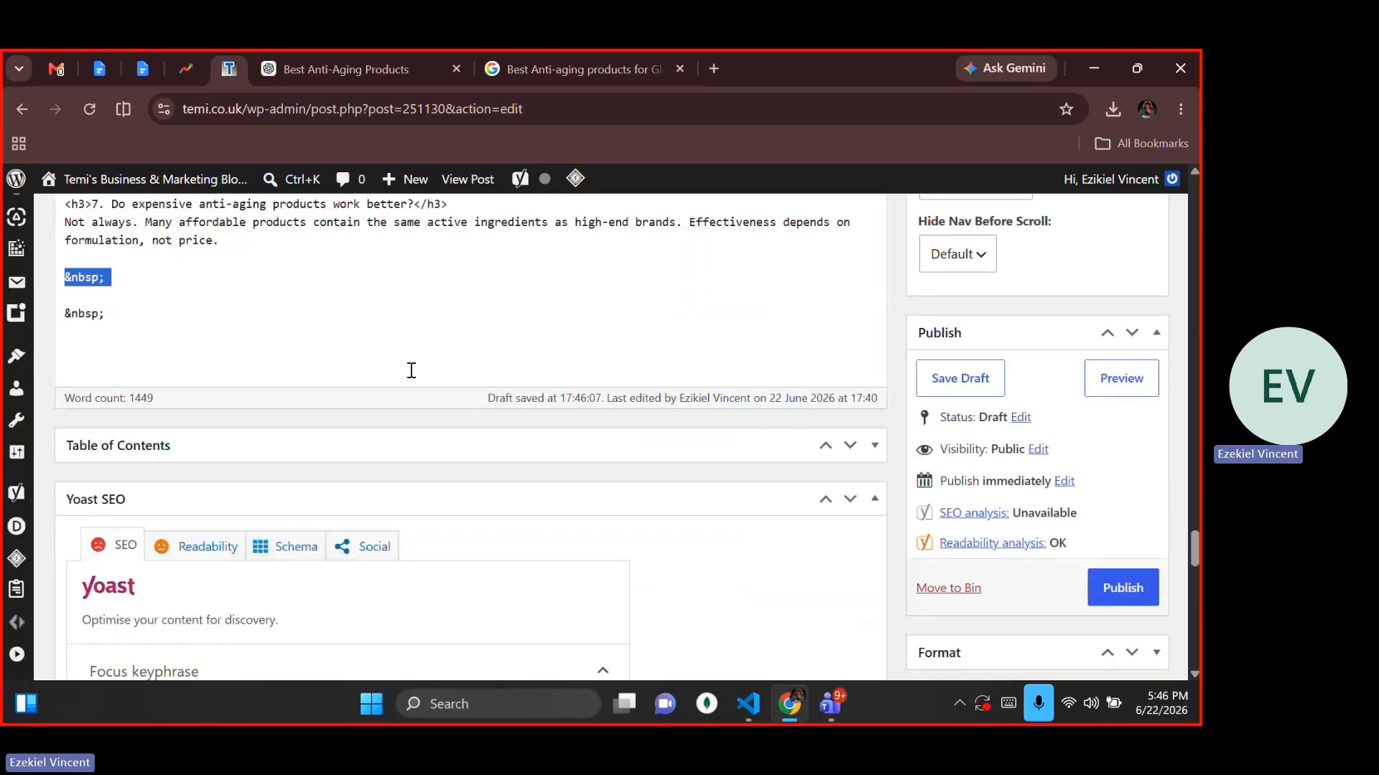
key("shift+Down")
key("shift+End")
key("BackSpace")
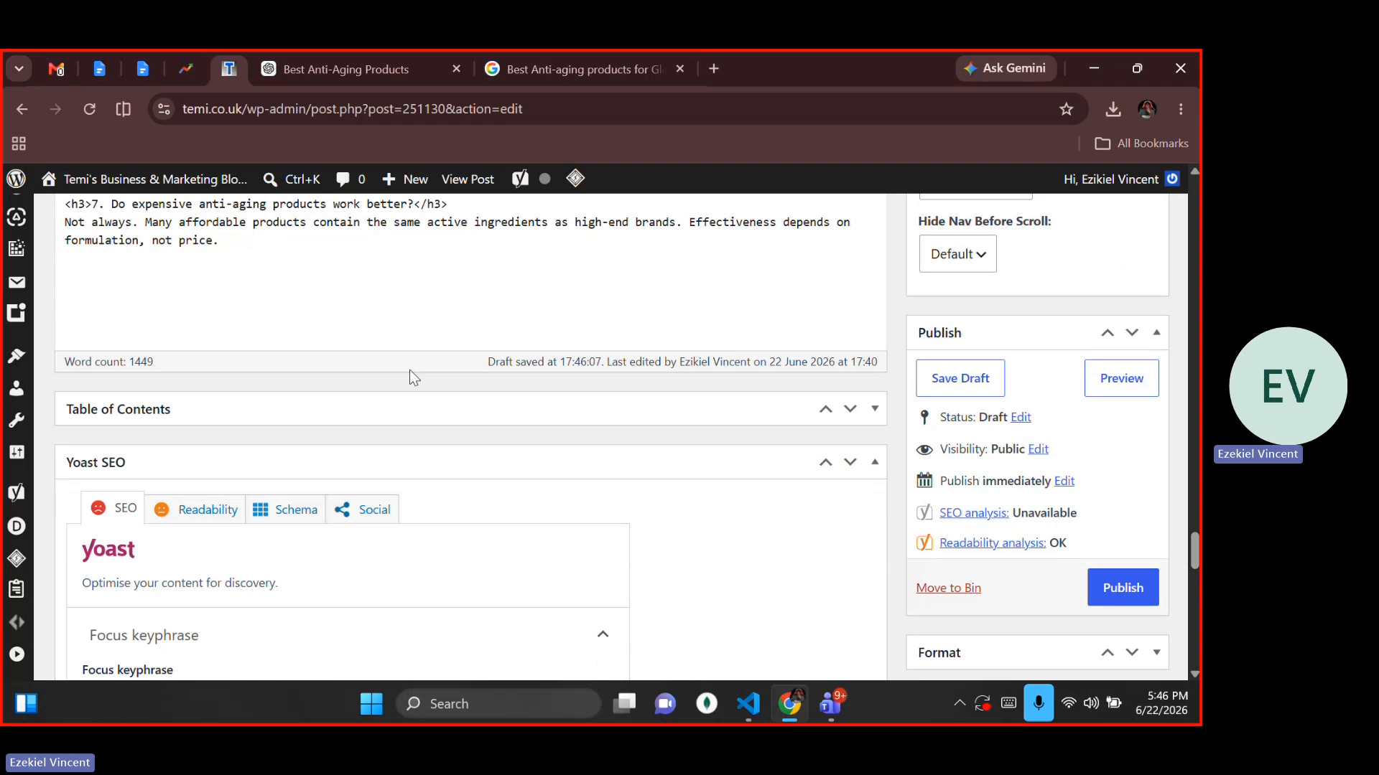
Paste the copied FAQ schema script below the last FAQ answer in the post's code
right_click(409, 370)
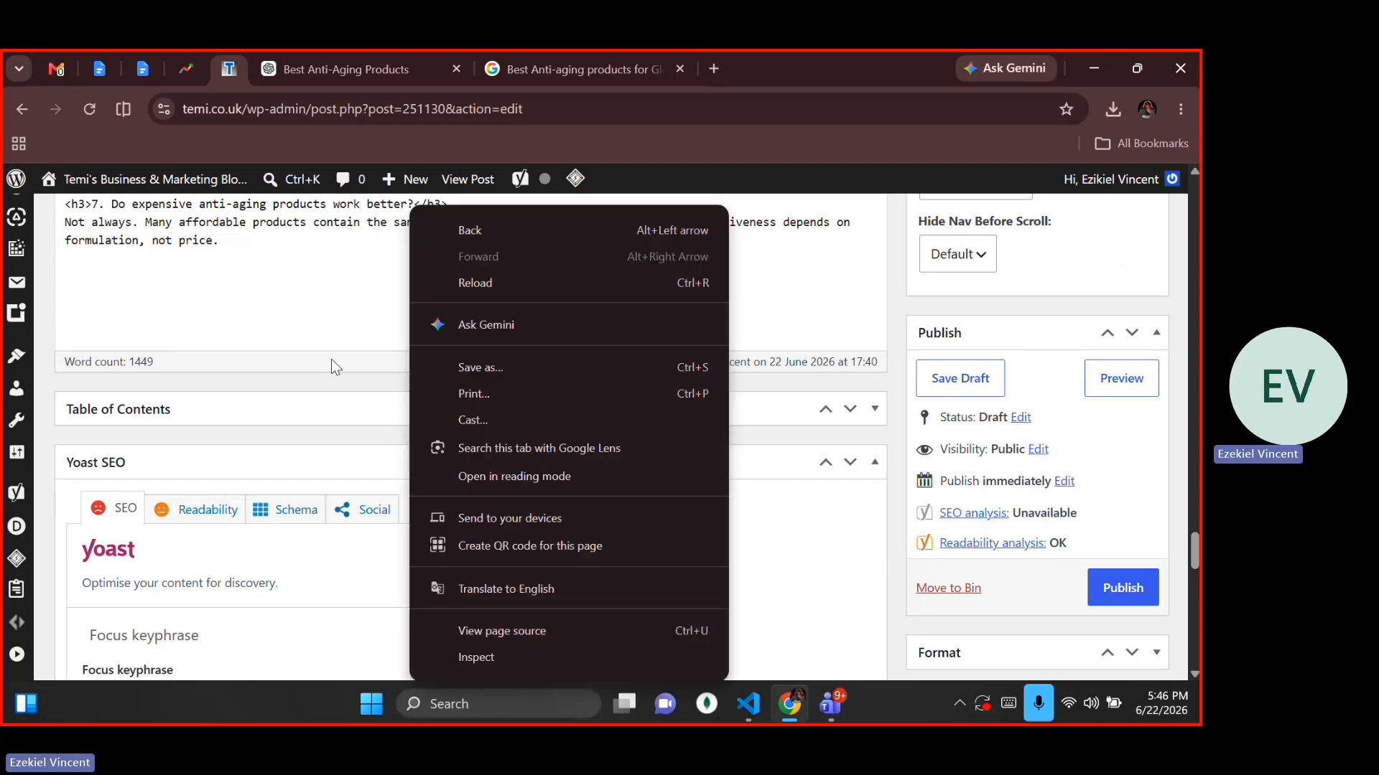
left_click(341, 396)
scroll(230, 419, "up", 2)
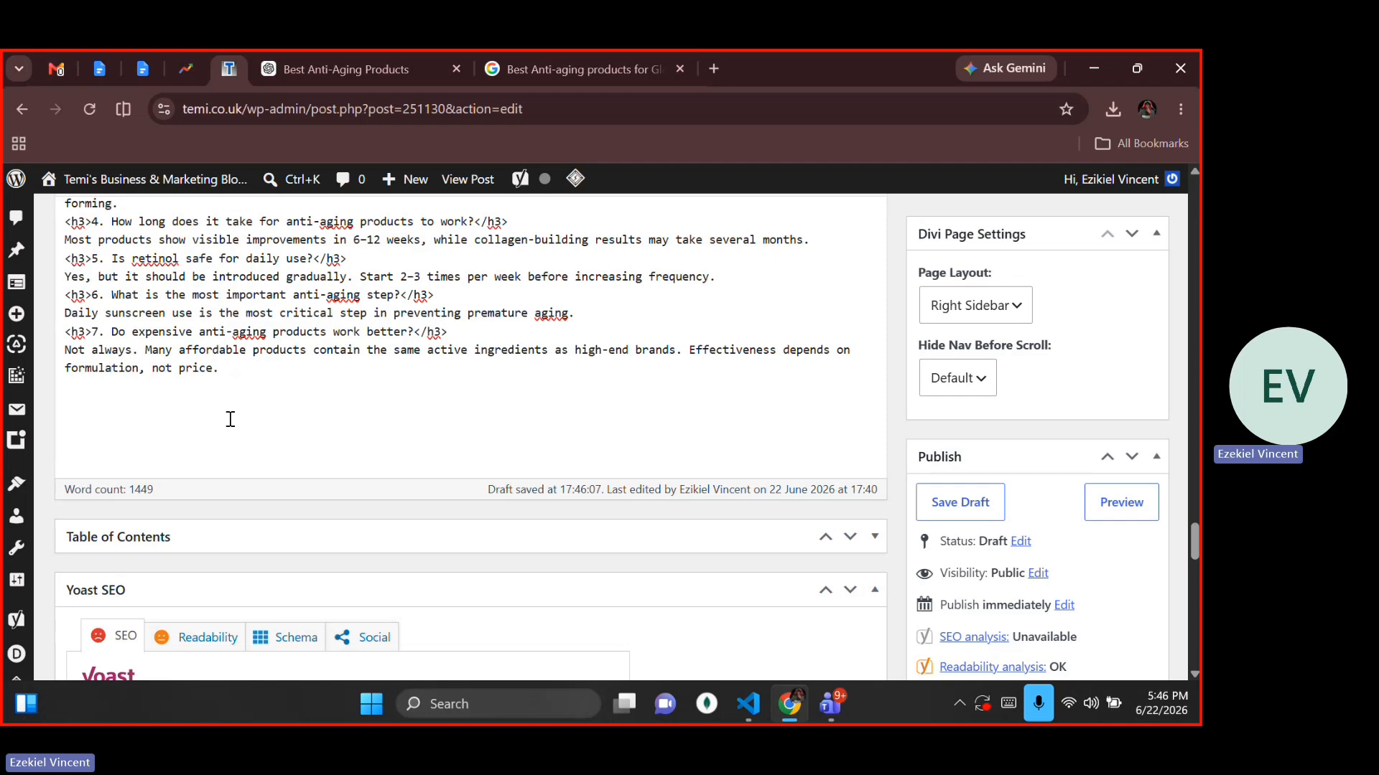
key("ctrl+v")
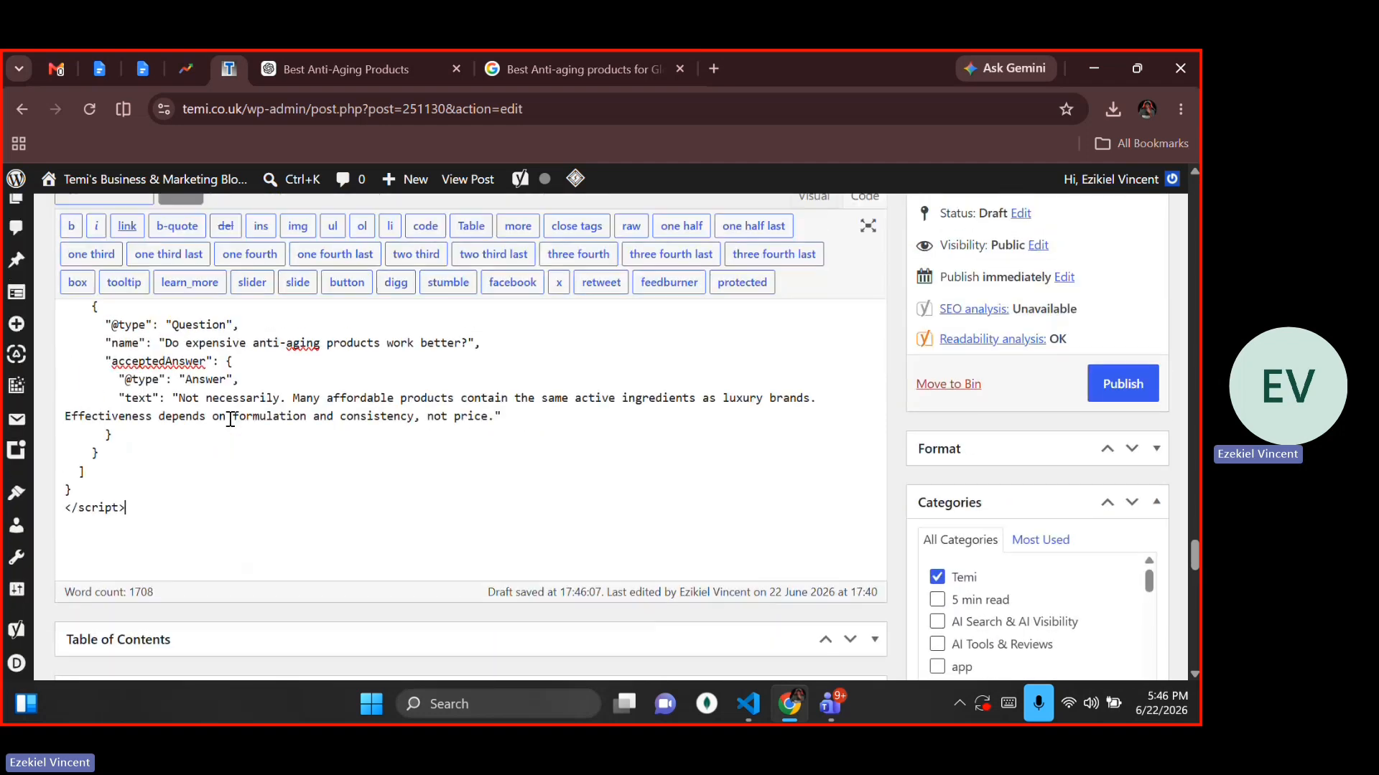
Check the pasted schema entries in the code and return the post to the visual view
scroll(230, 419, "up", 5)
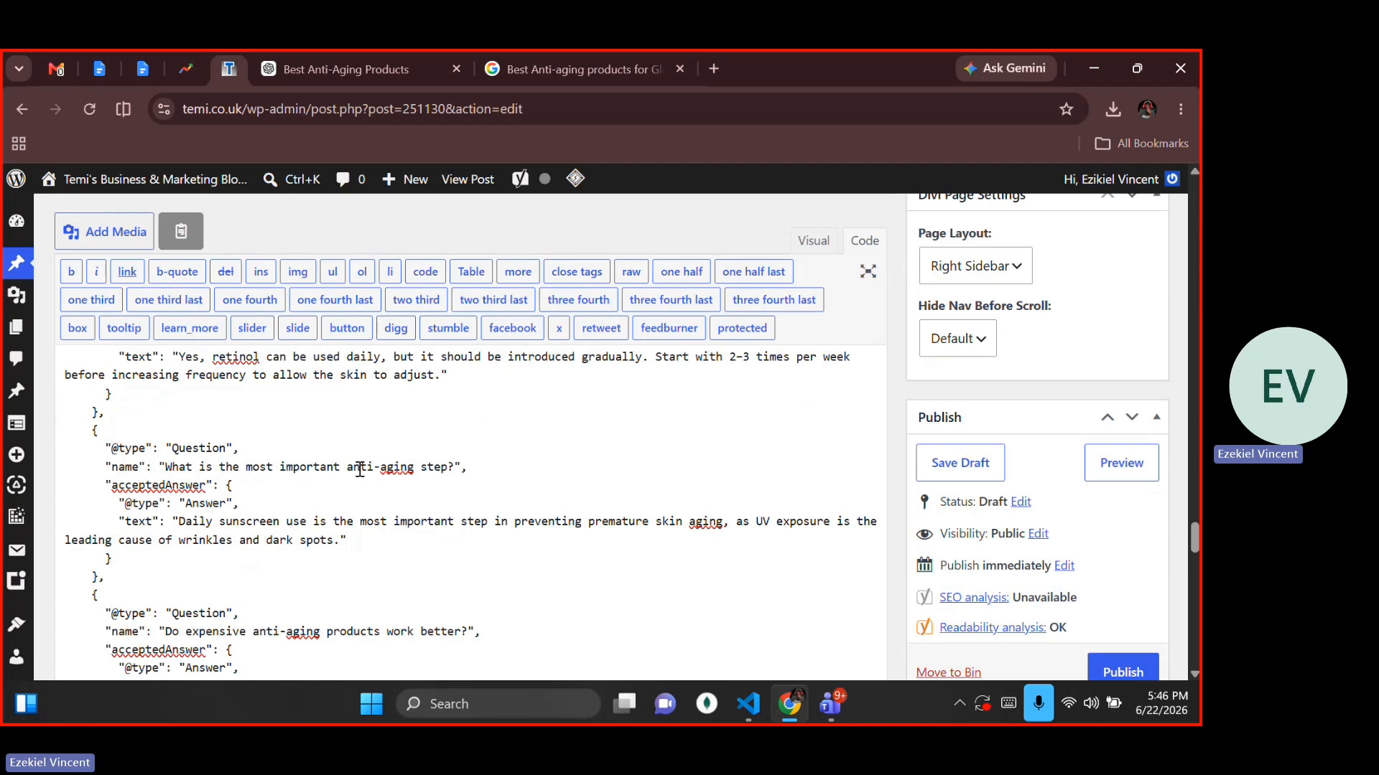
left_click_drag(363, 504, 337, 527)
left_click(341, 576)
left_click(819, 253)
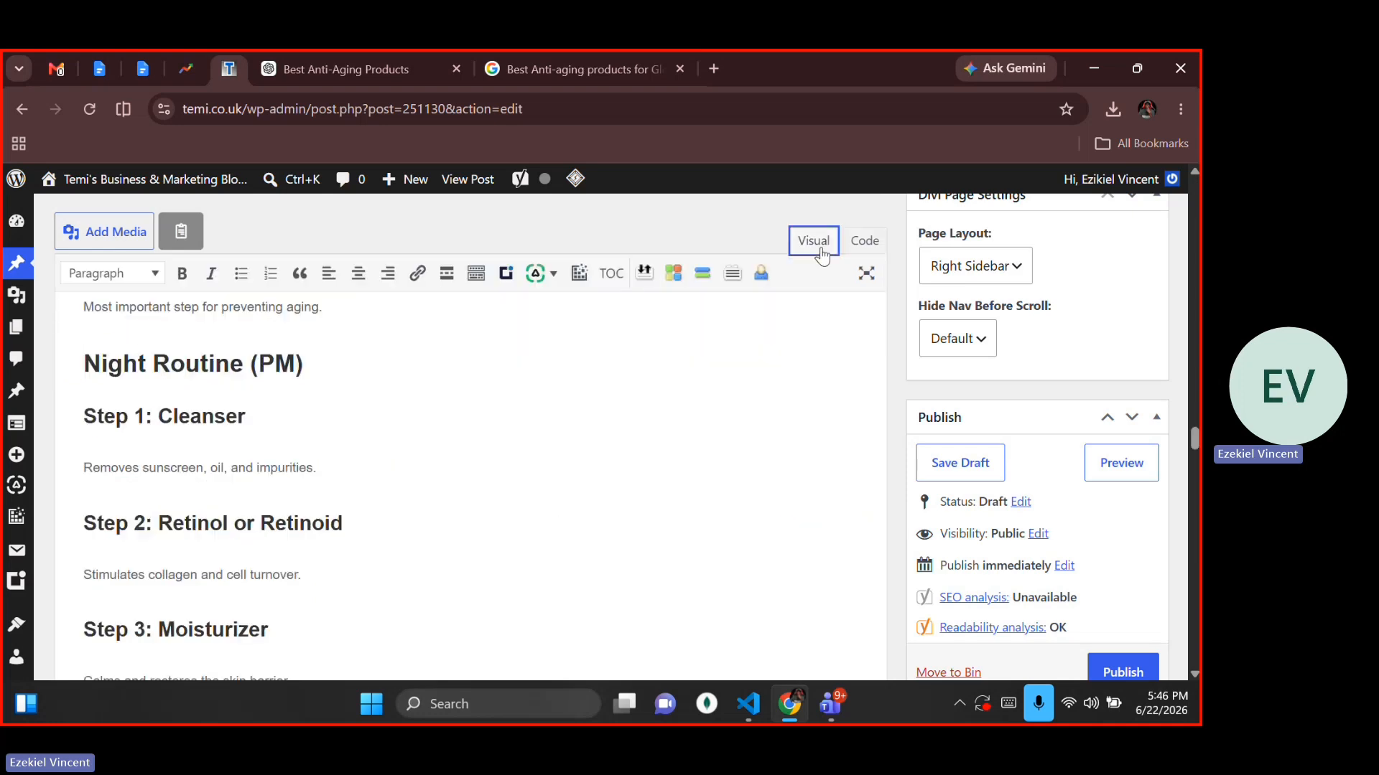
Remove the paragraph break between the answer to question 7 and the script placeholder at the end of the post
scroll(505, 462, "up", 20)
left_click(505, 462)
scroll(505, 462, "down", 8)
key("ctrl+a")
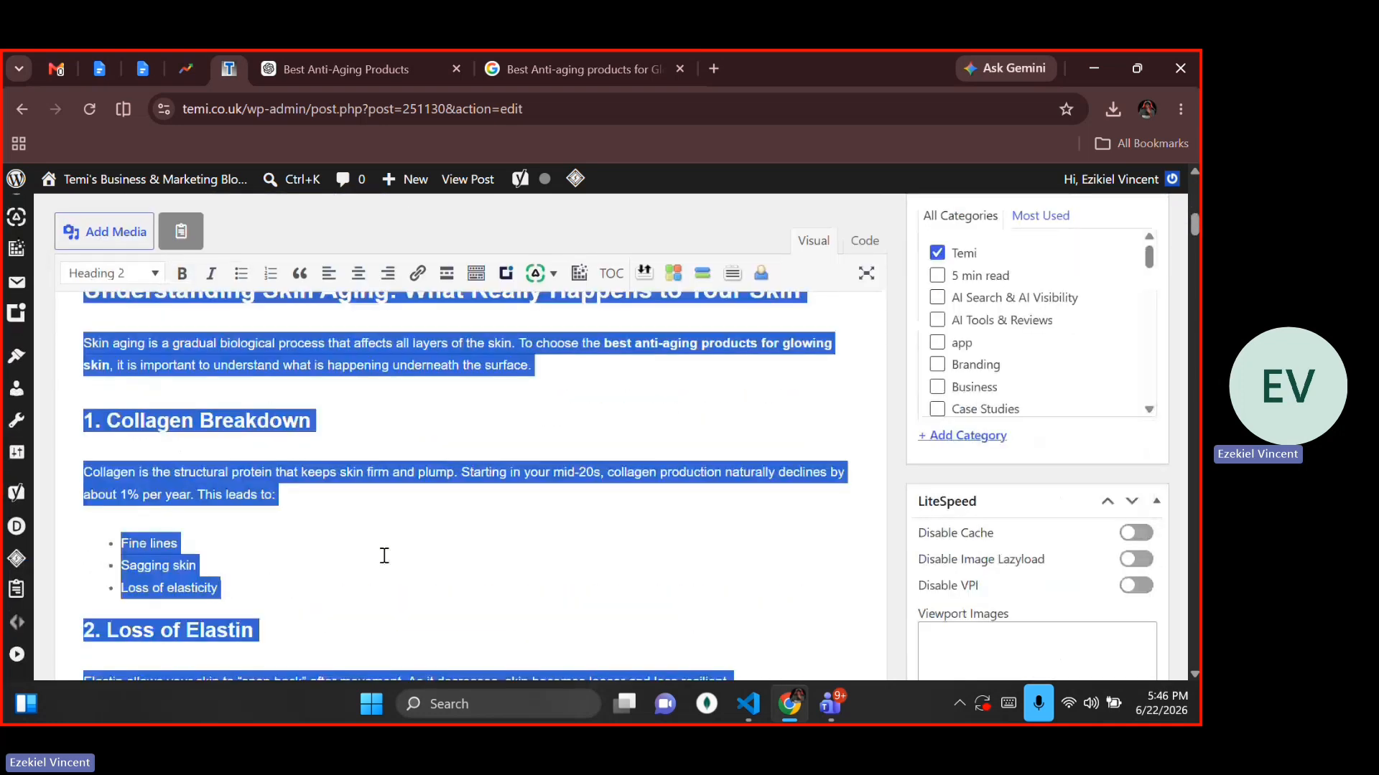
left_click(384, 557)
scroll(384, 556, "down", 20)
scroll(384, 557, "down", 3)
right_click(416, 524)
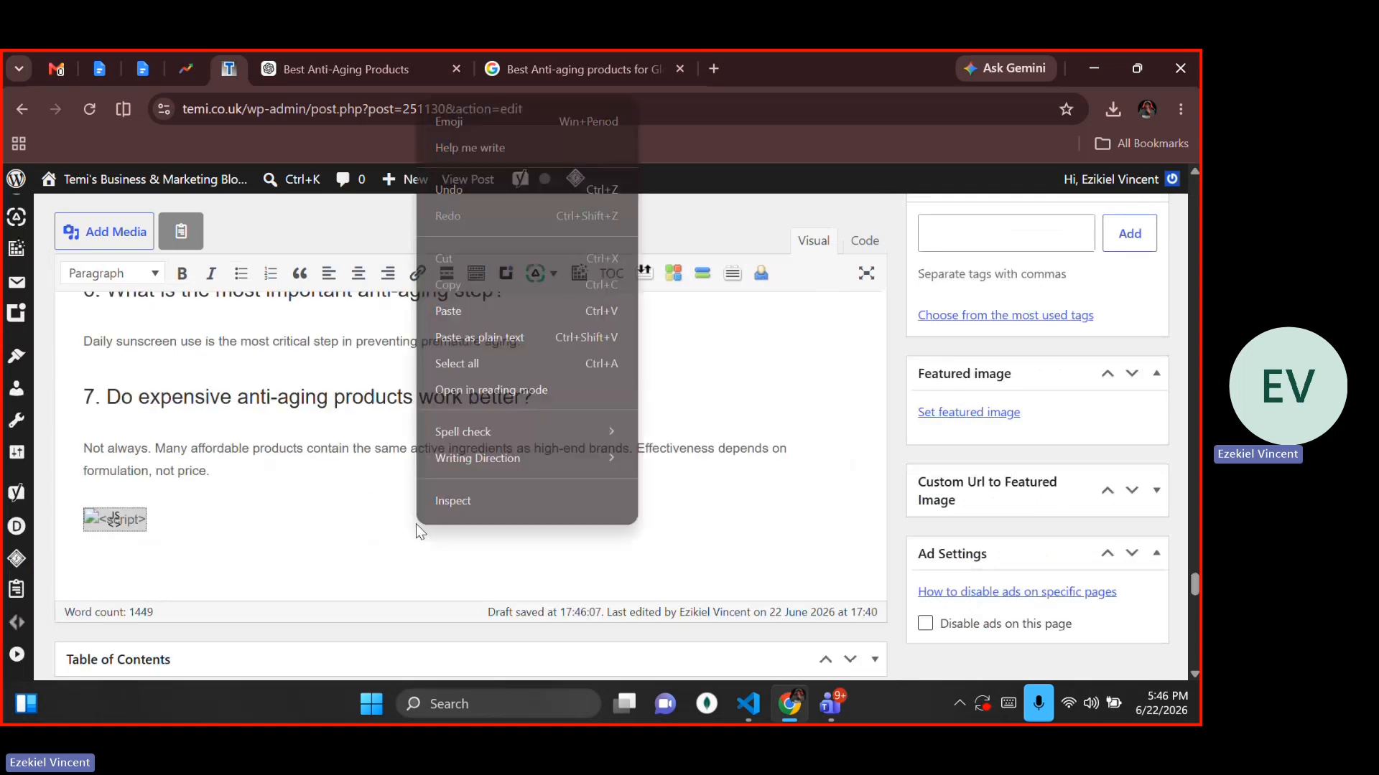
left_click(237, 474)
key("Delete")
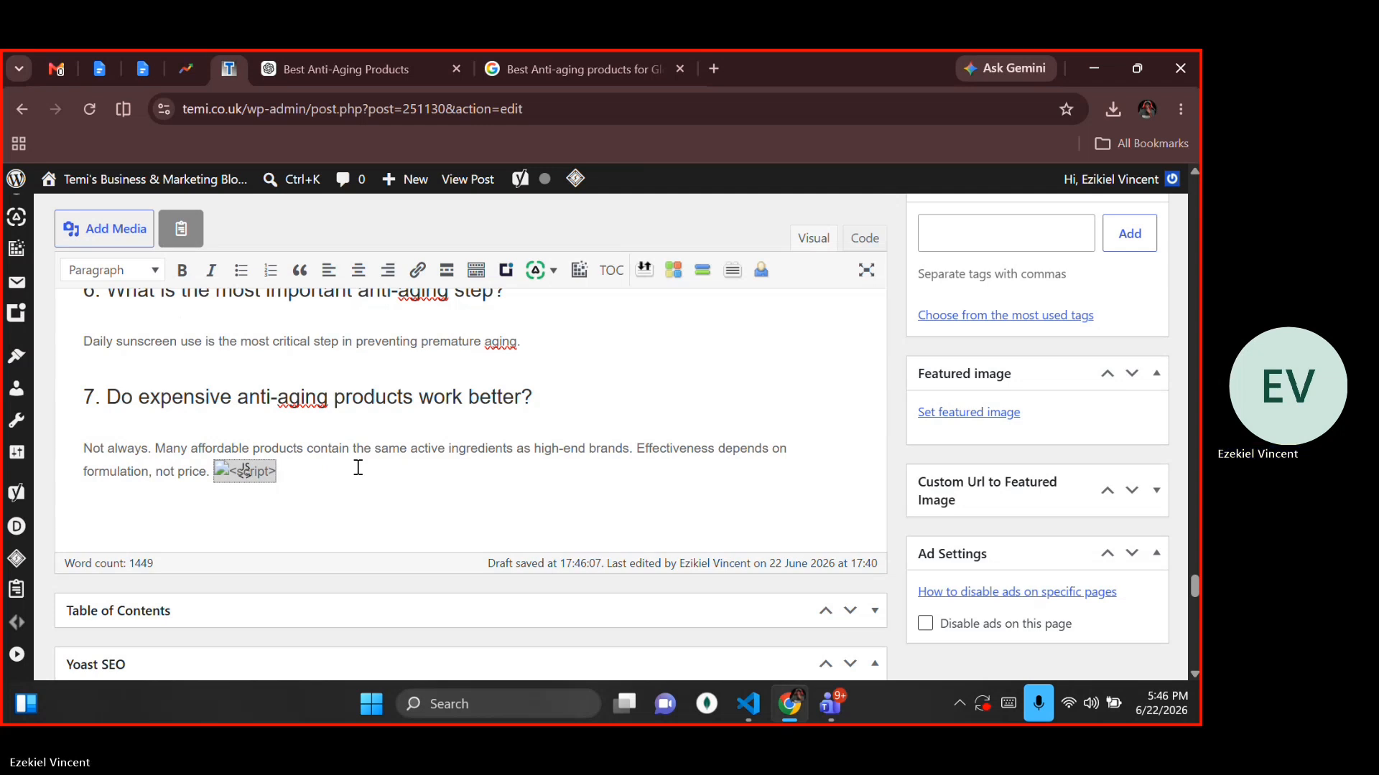
Select and copy the entire content of the post in the visual editor
scroll(483, 504, "up", 2)
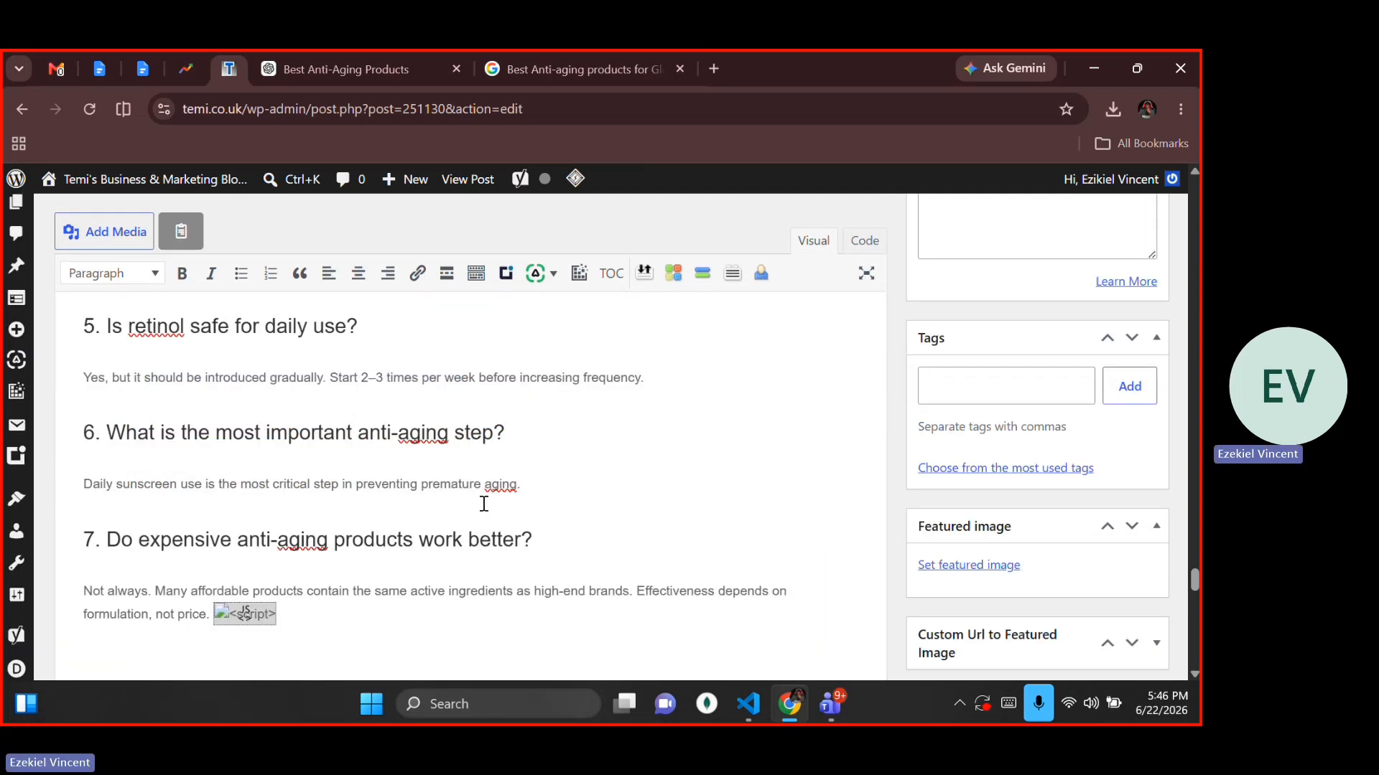
key("ctrl+a")
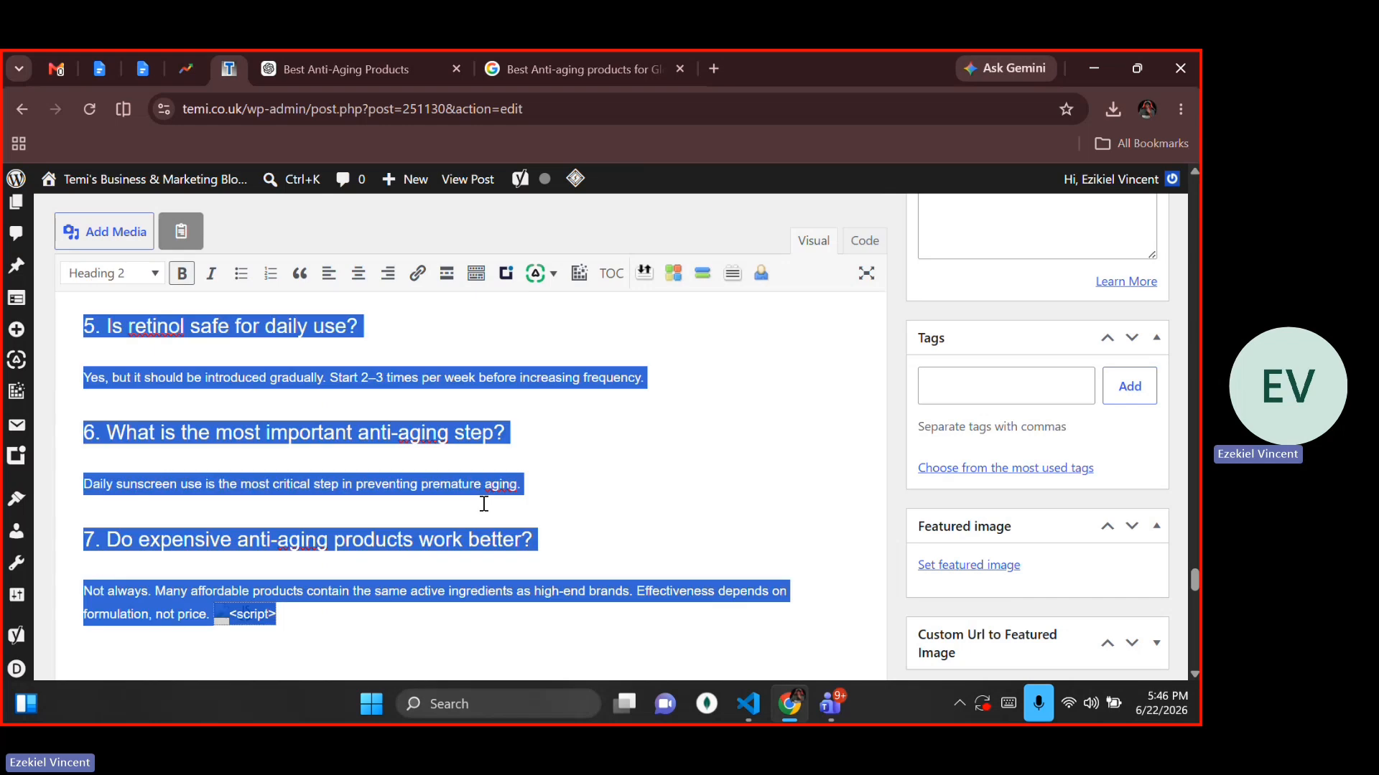
key("ctrl+c")
left_click_drag(484, 503, 478, 508)
left_click(654, 254)
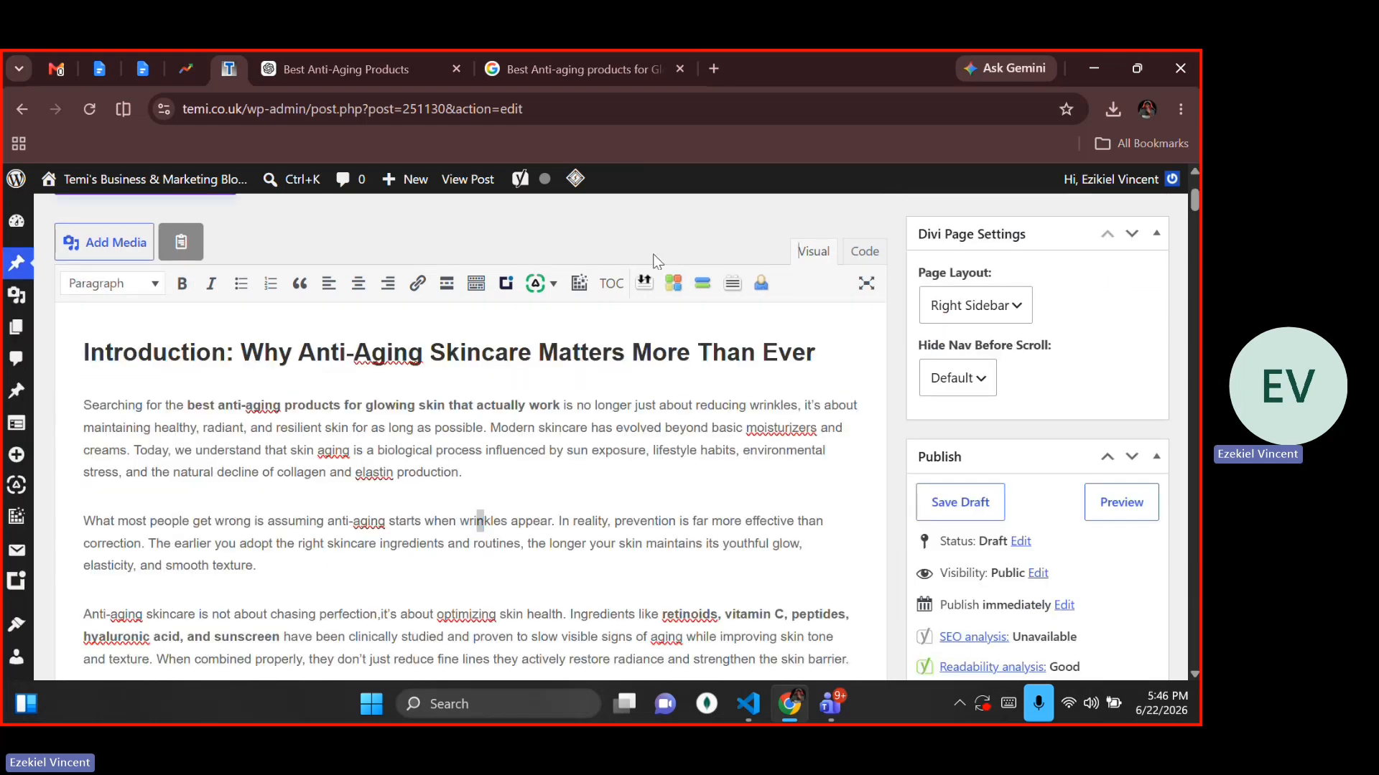
Review the post content from the introduction through the last FAQ answer and on to the Yoast SEO focus keyphrase section
right_click(1097, 53)
left_click(680, 224)
scroll(680, 223, "down", 1)
scroll(389, 506, "down", 15)
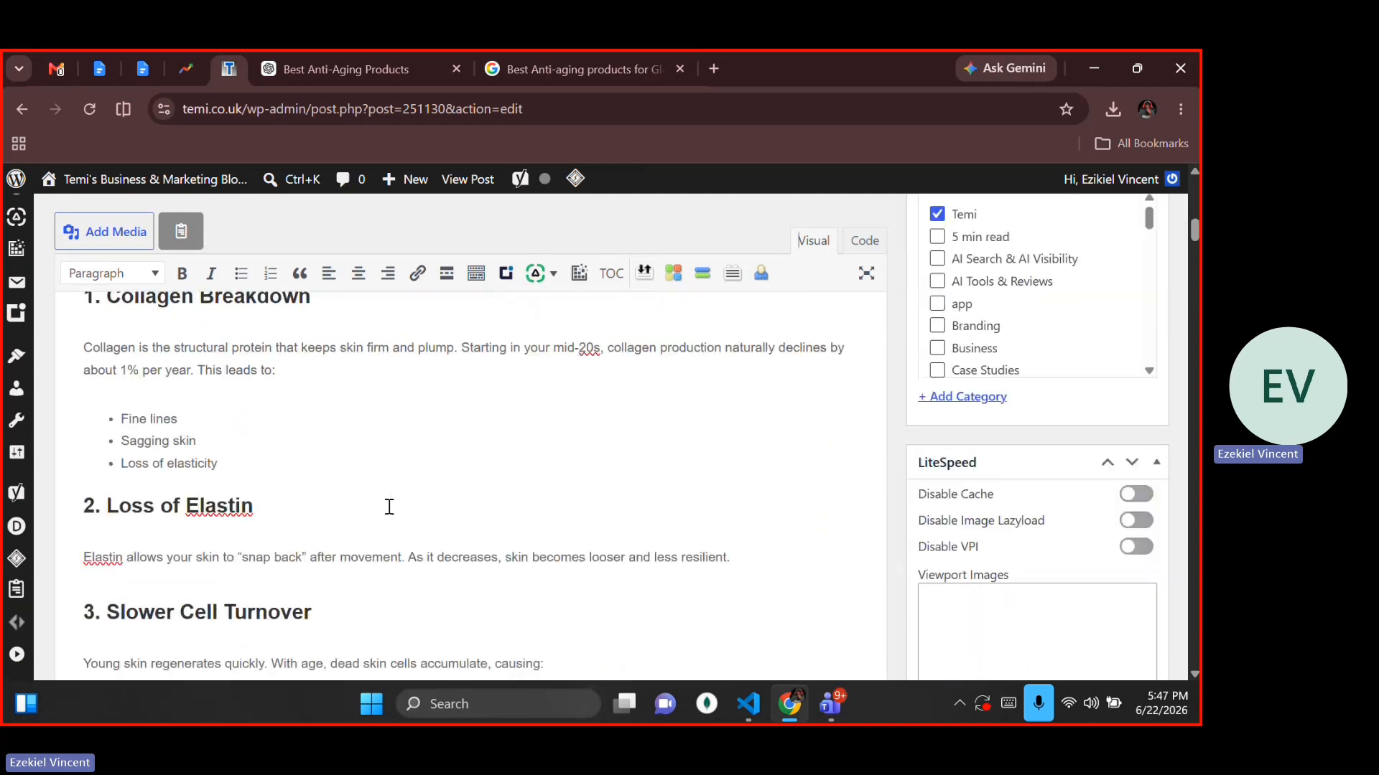
scroll(389, 507, "down", 5)
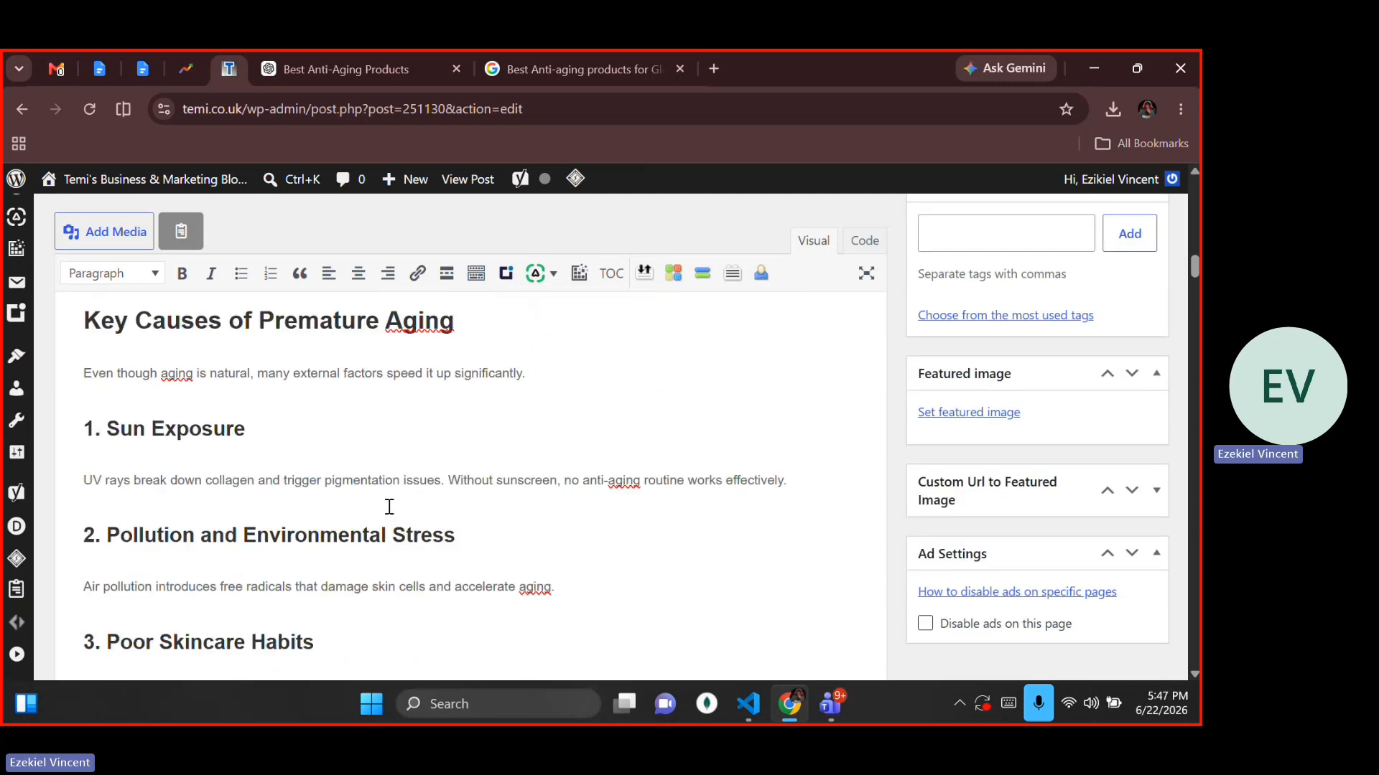
scroll(389, 507, "down", 15)
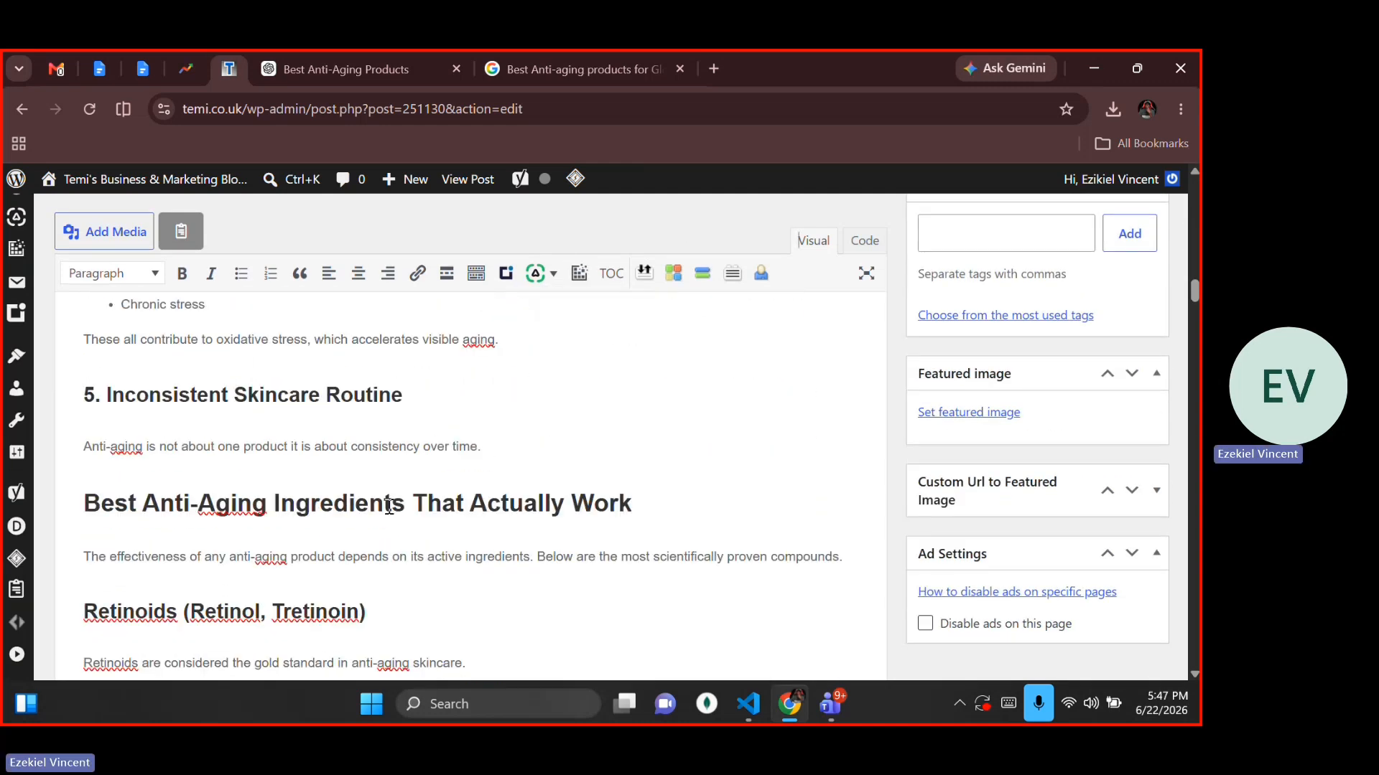
scroll(389, 507, "down", 15)
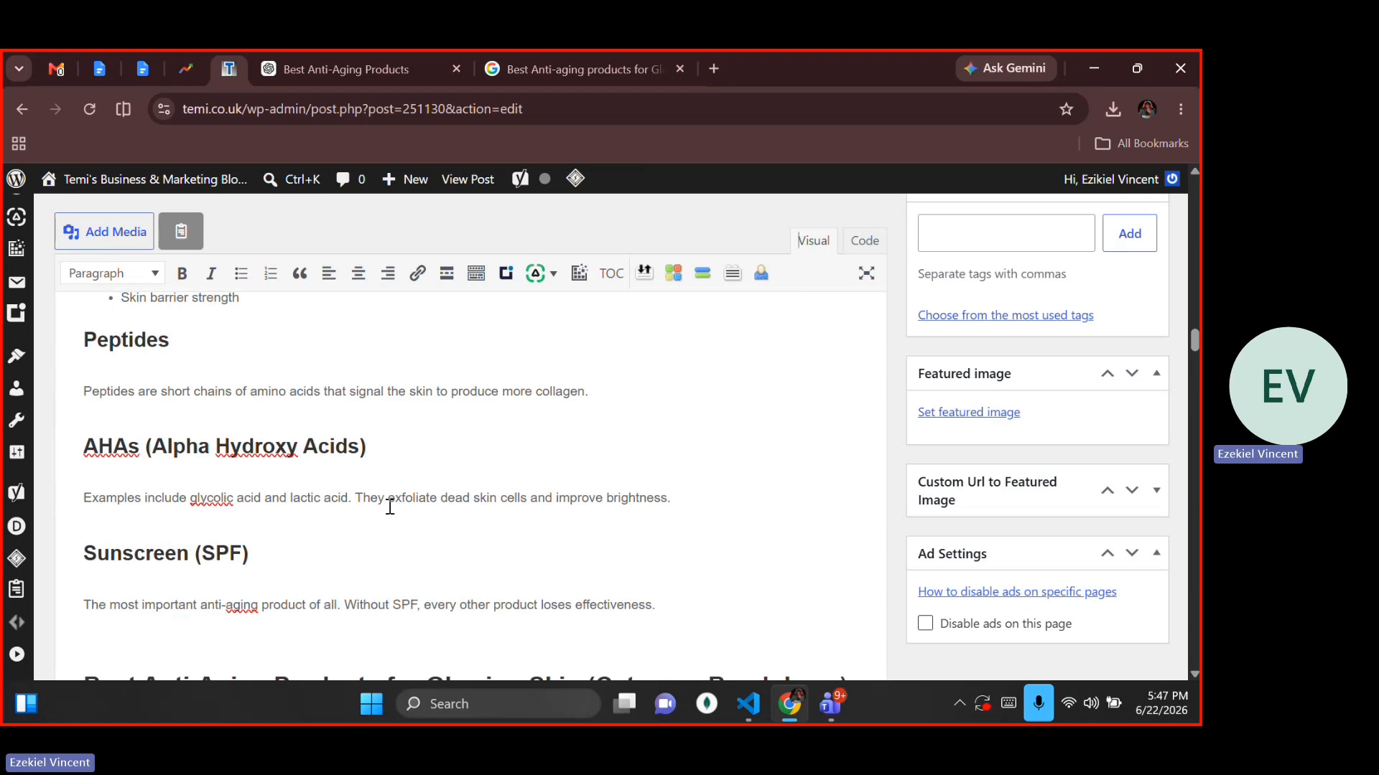
left_click(389, 507)
scroll(389, 507, "down", 15)
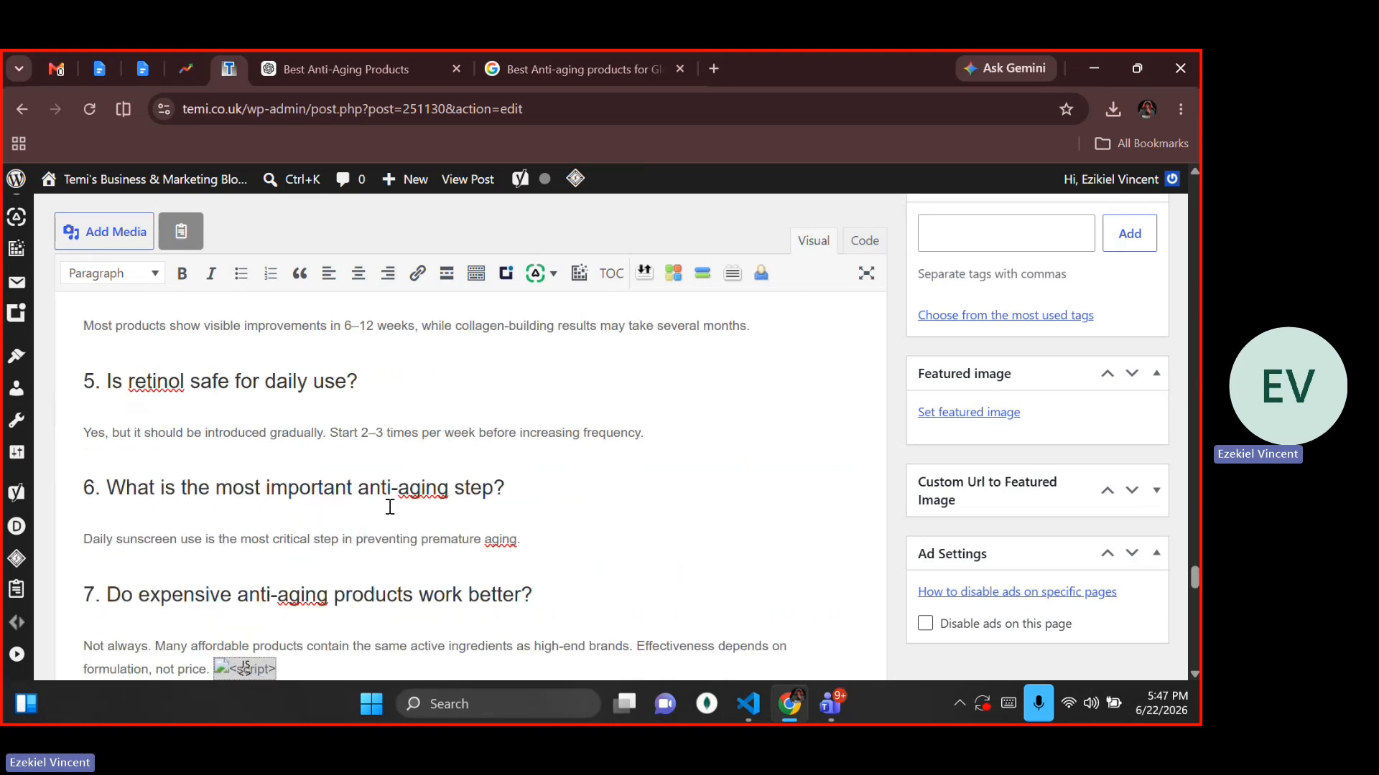
scroll(389, 507, "down", 10)
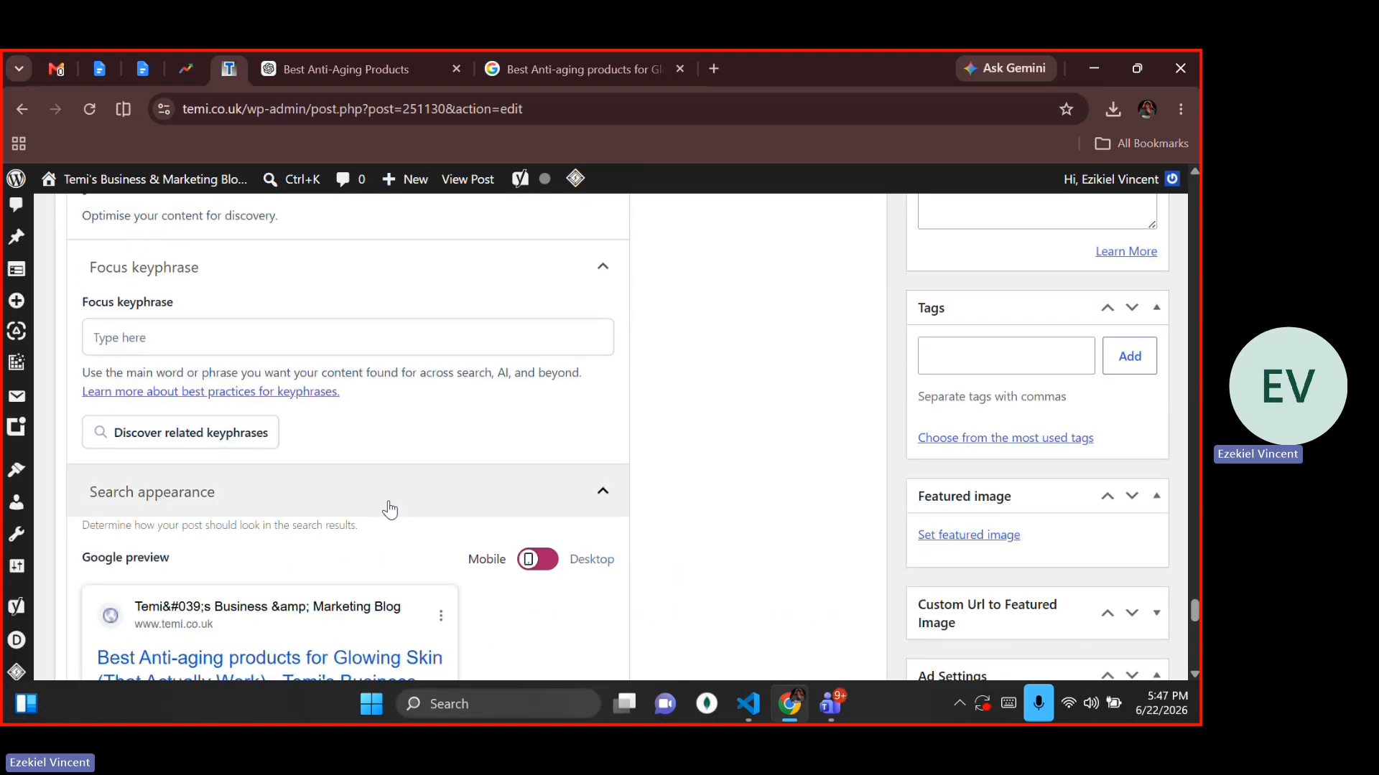
scroll(389, 503, "up", 1)
left_click(295, 431)
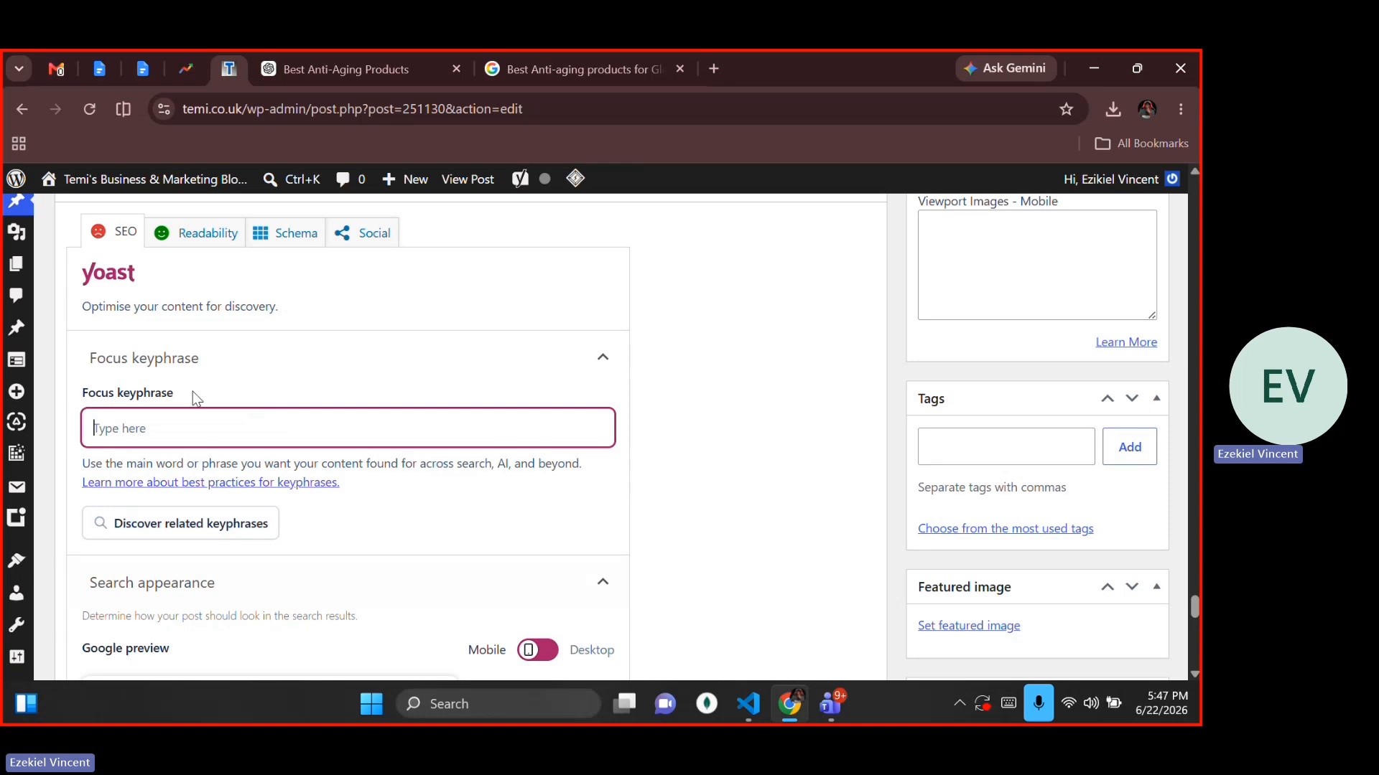
left_click(391, 371)
right_click(391, 371)
key("Escape")
key("ctrl+s")
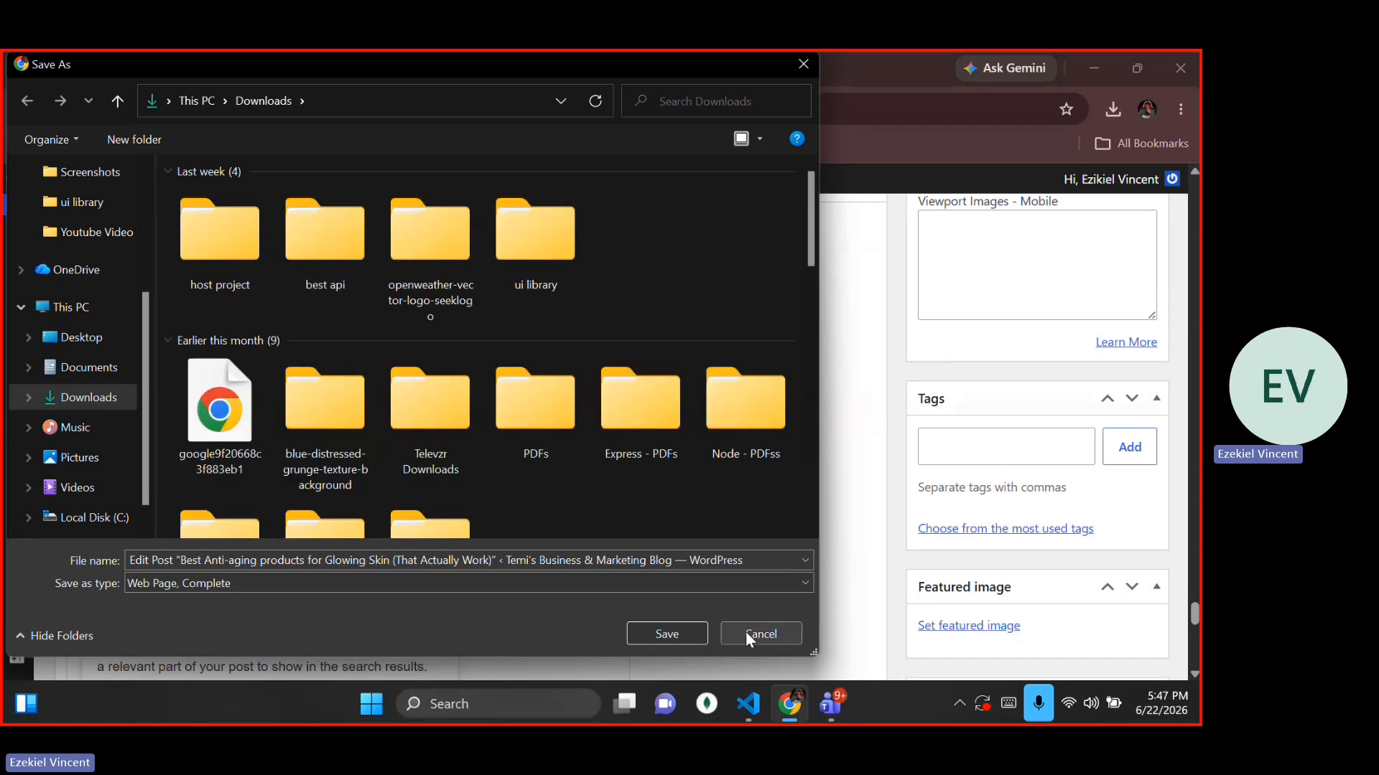
left_click(747, 633)
left_click(571, 377)
Examine the Yoast search appearance settings, including the Google preview, SEO title, slug and meta description
scroll(570, 366, "down", 1)
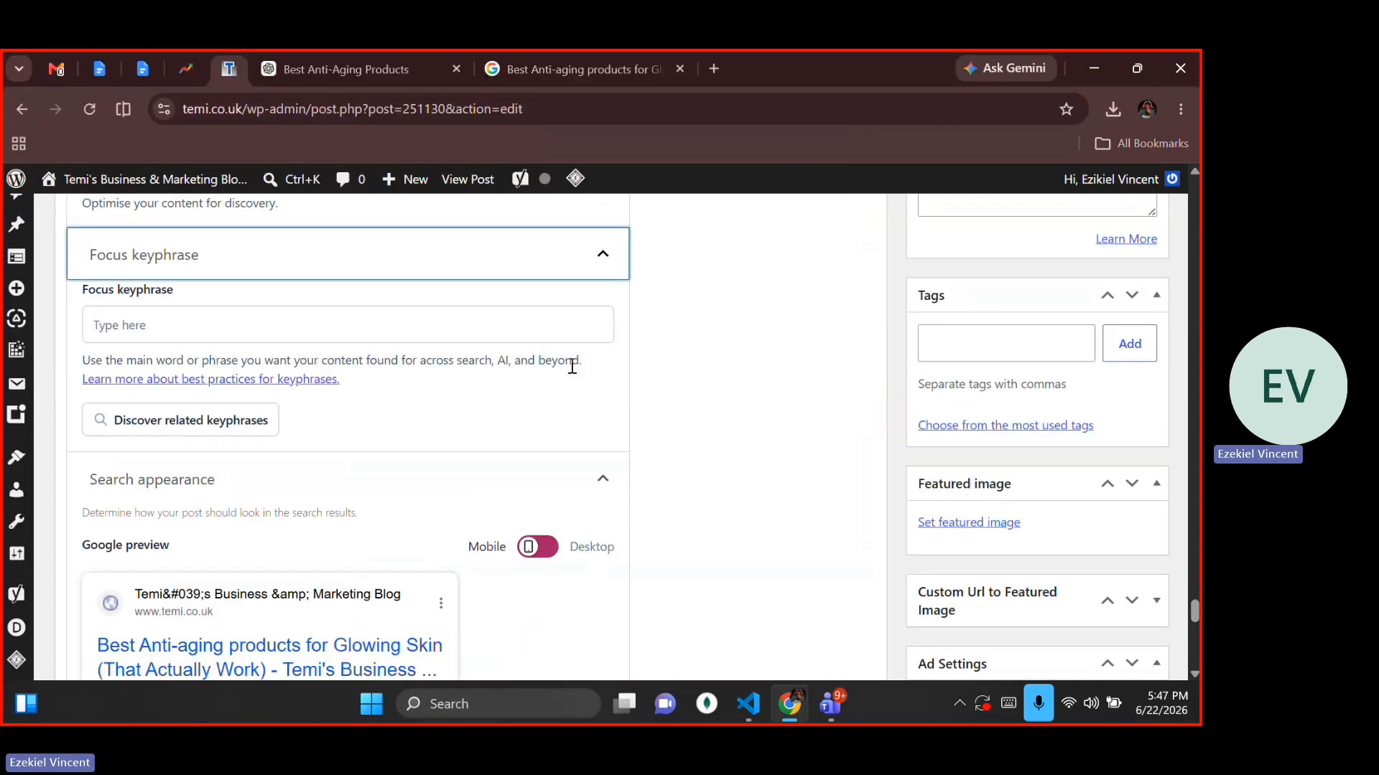
right_click(728, 423)
left_click(669, 420)
scroll(671, 426, "down", 3)
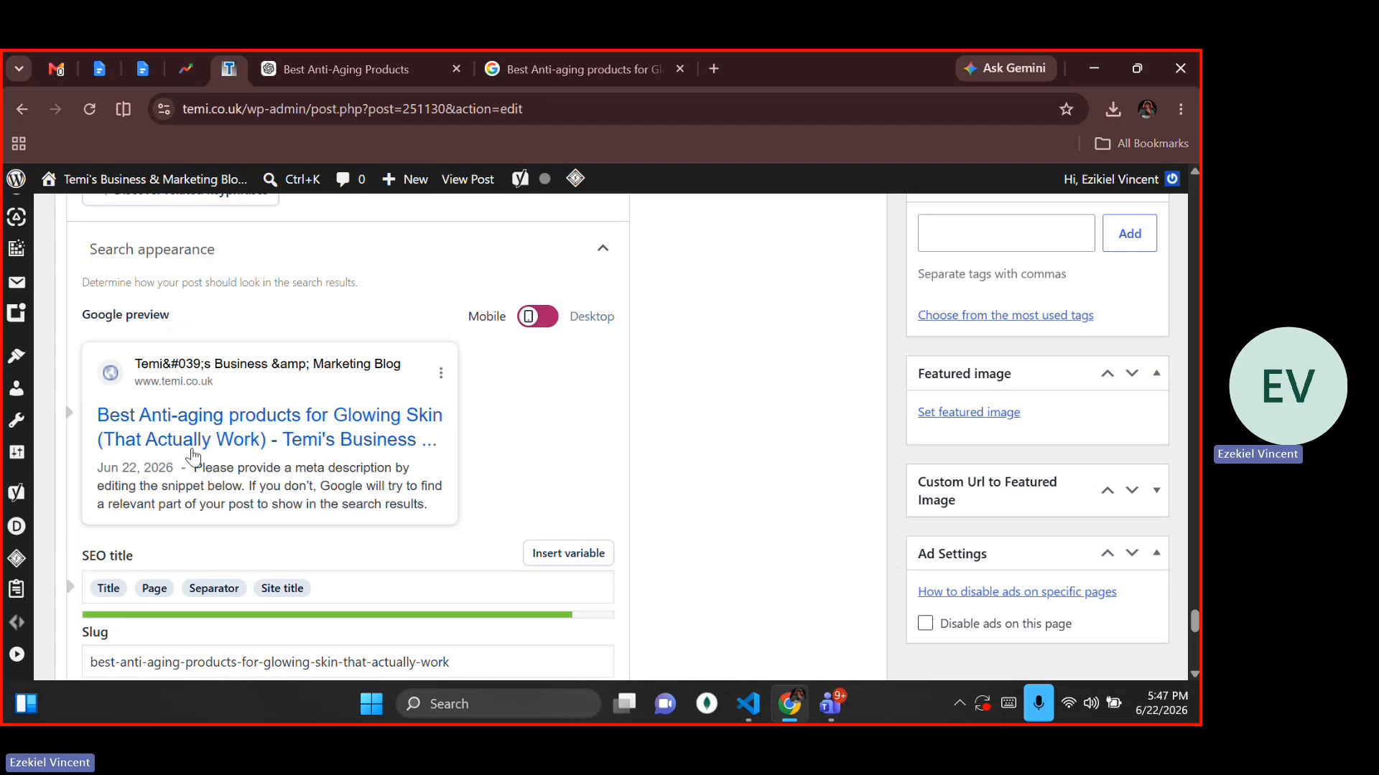
left_click(586, 476)
scroll(586, 476, "down", 1)
scroll(471, 550, "down", 2)
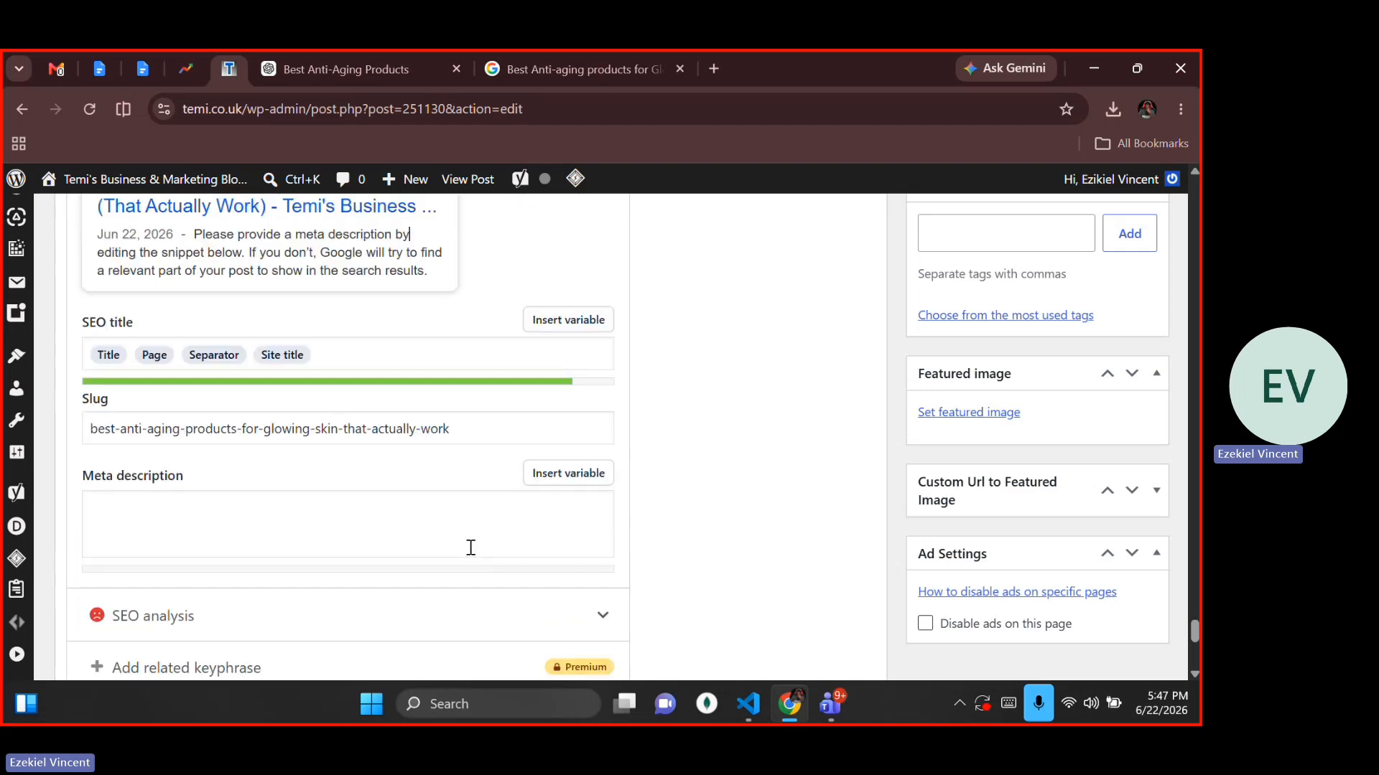
scroll(374, 539, "down", 2)
scroll(376, 542, "down", 1)
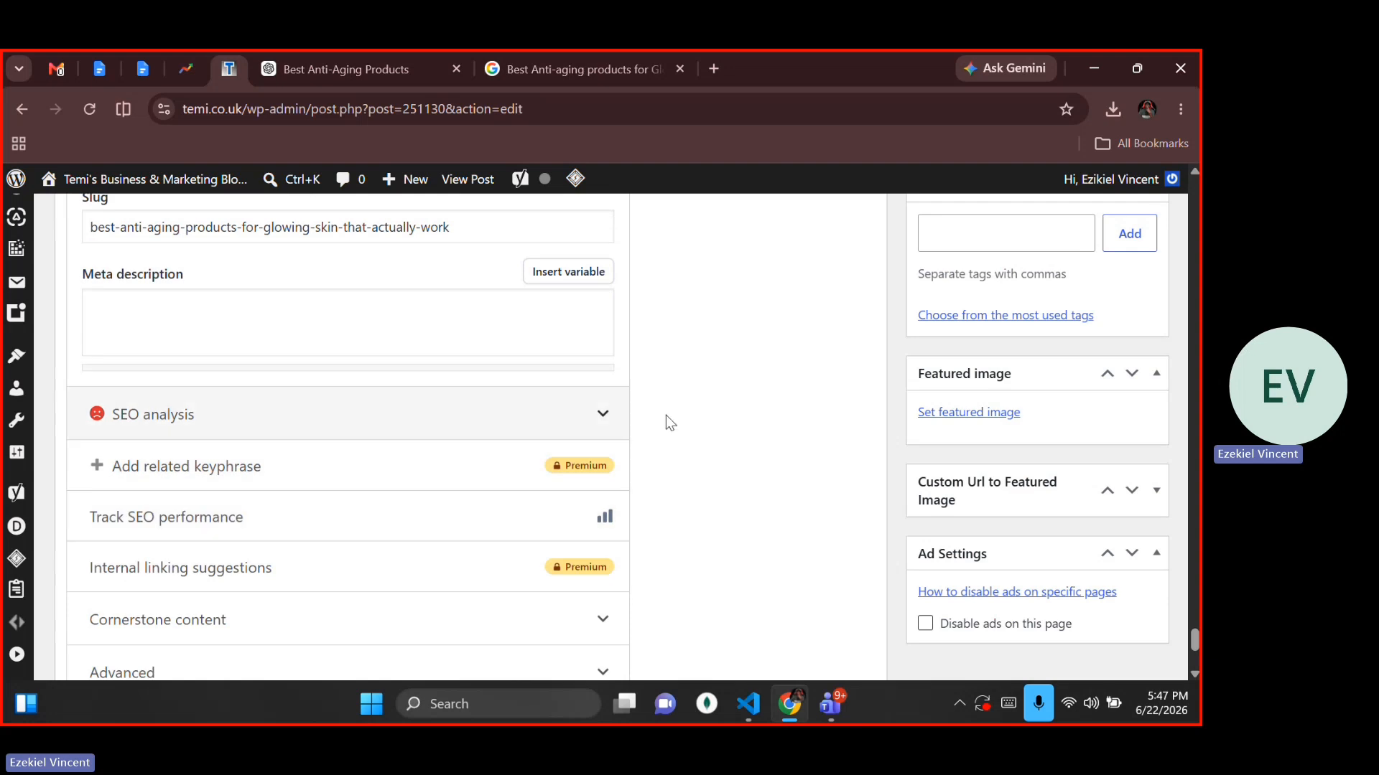
Expand the Yoast SEO analysis and review its list of problems for the post
left_click(590, 411)
scroll(591, 409, "down", 1)
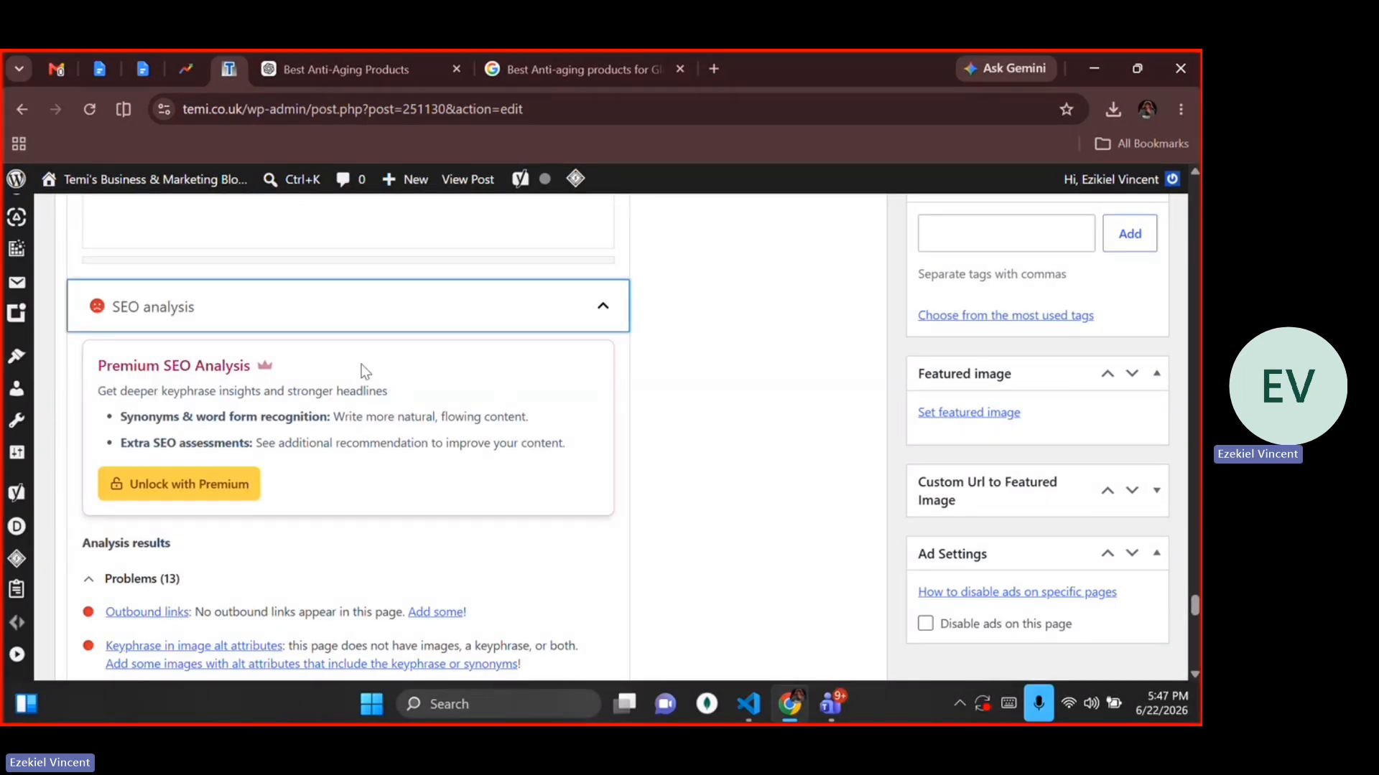
scroll(414, 509, "down", 2)
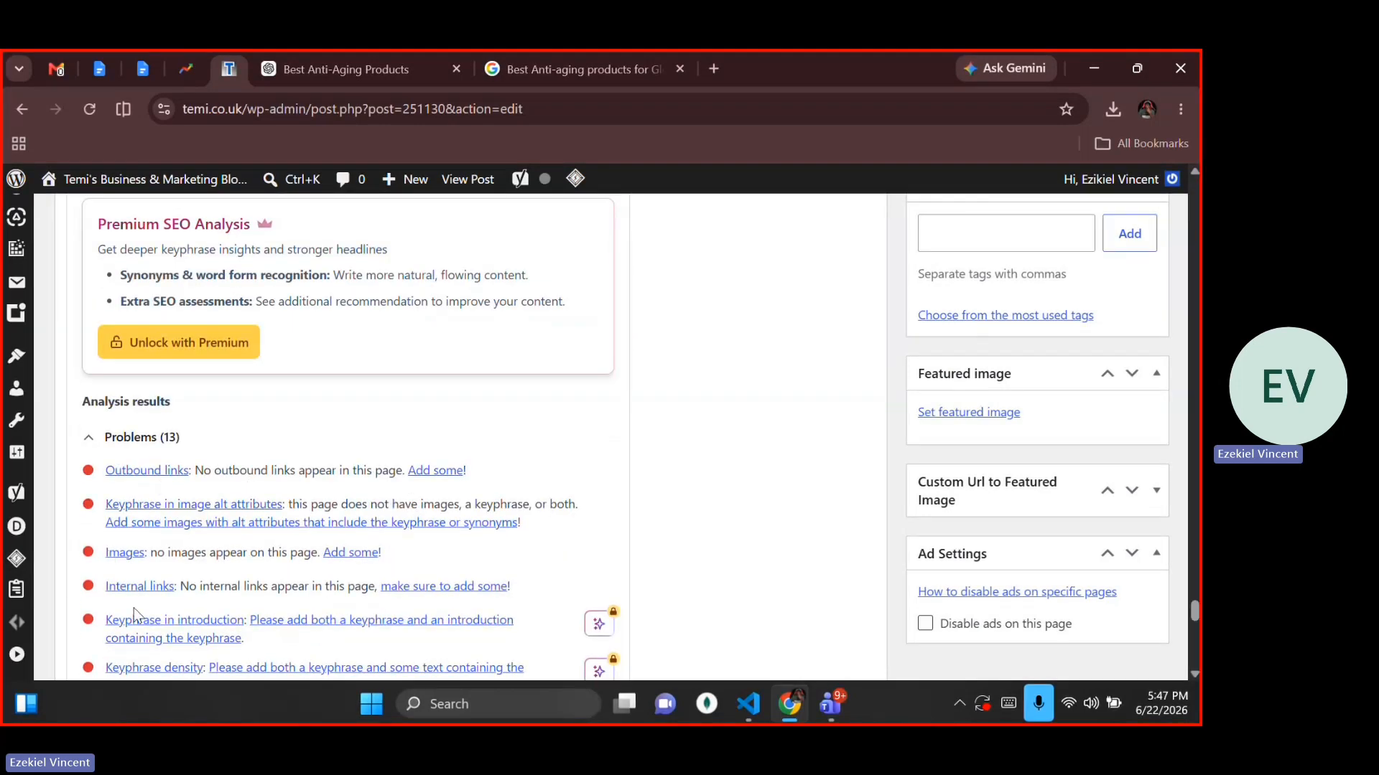
scroll(135, 615, "down", 1)
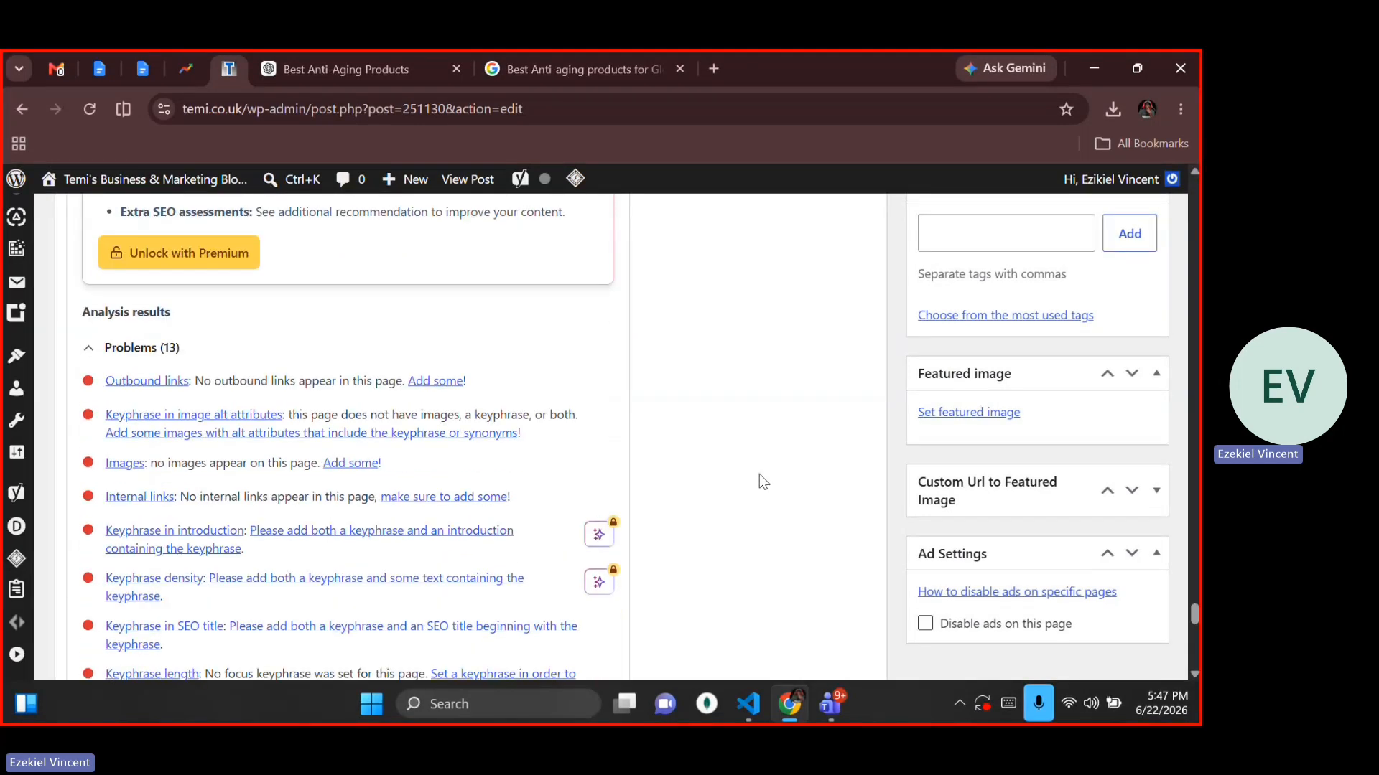
scroll(760, 474, "up", 10)
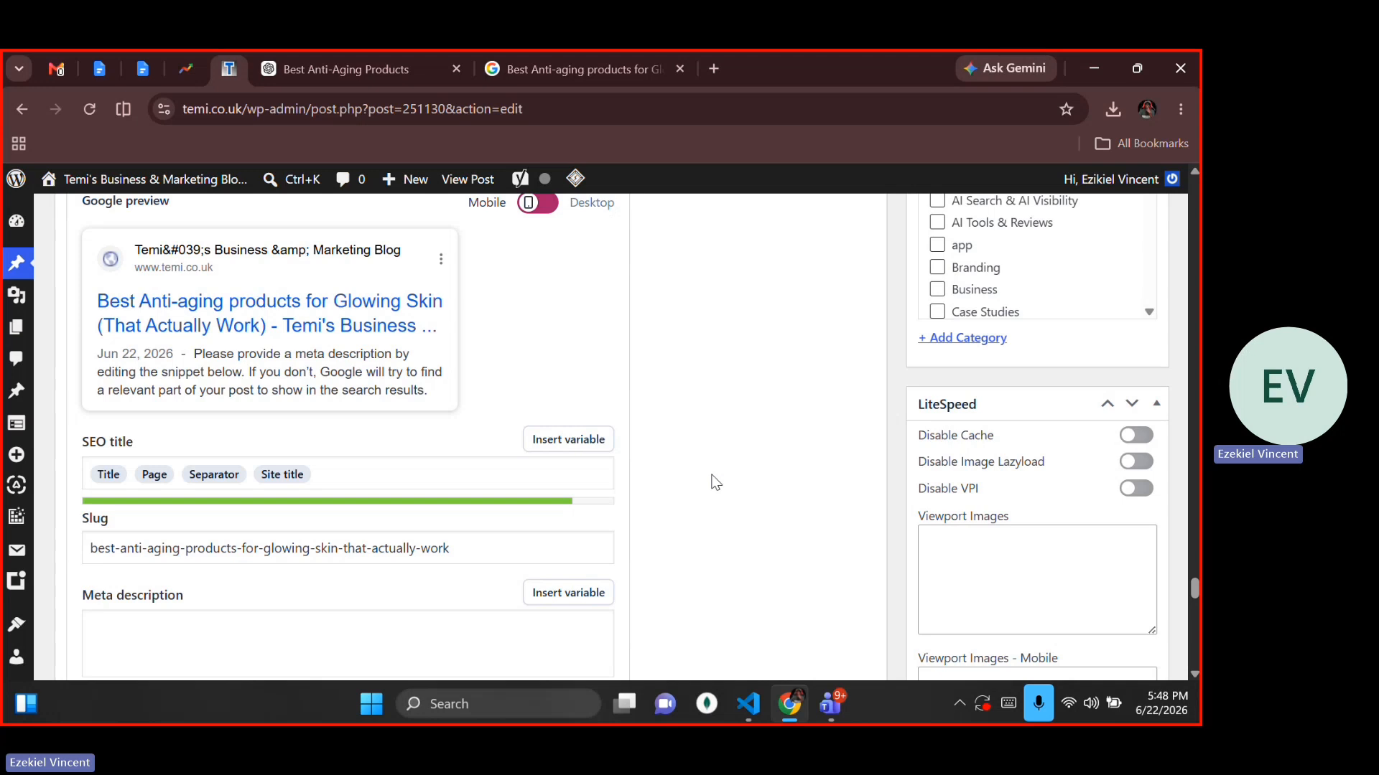
Switch to ChatGPT and send "Give me the SEO Properties for the blog post you wrote such as the focus keyword, title, meta description, slug, and alot more"
left_click(348, 69)
scroll(385, 562, "up", 2)
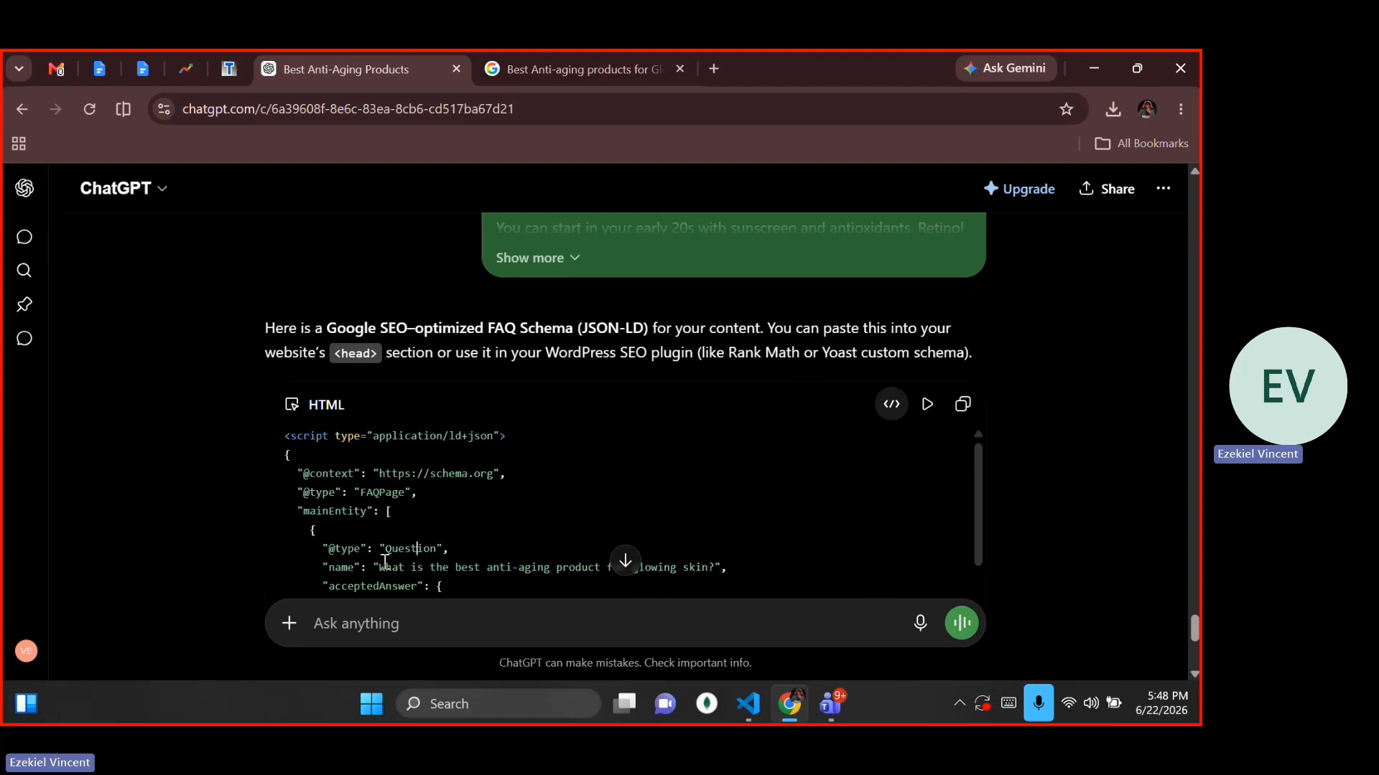
left_click(447, 632)
type("G")
key("BackSpace")
type("Give me the ")
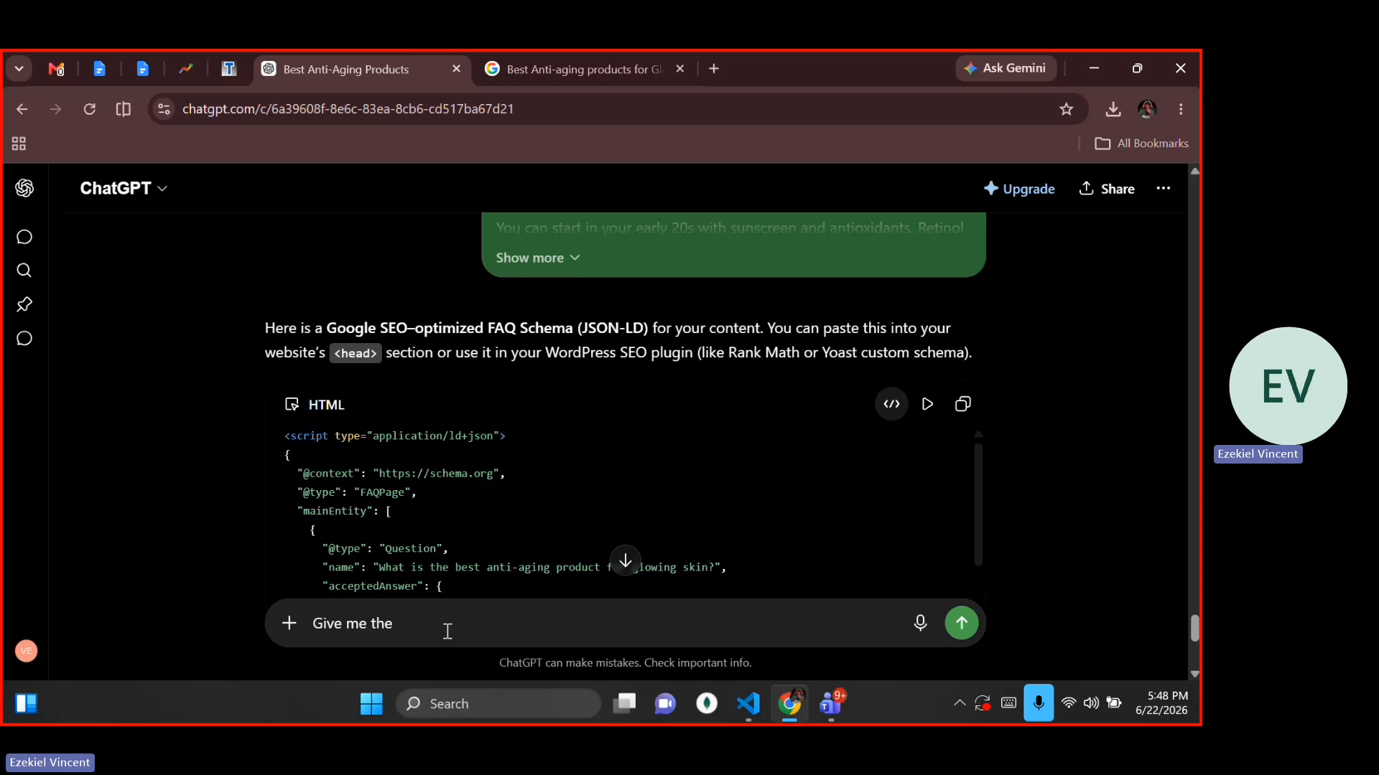
type("SEO Pre")
type("perties ")
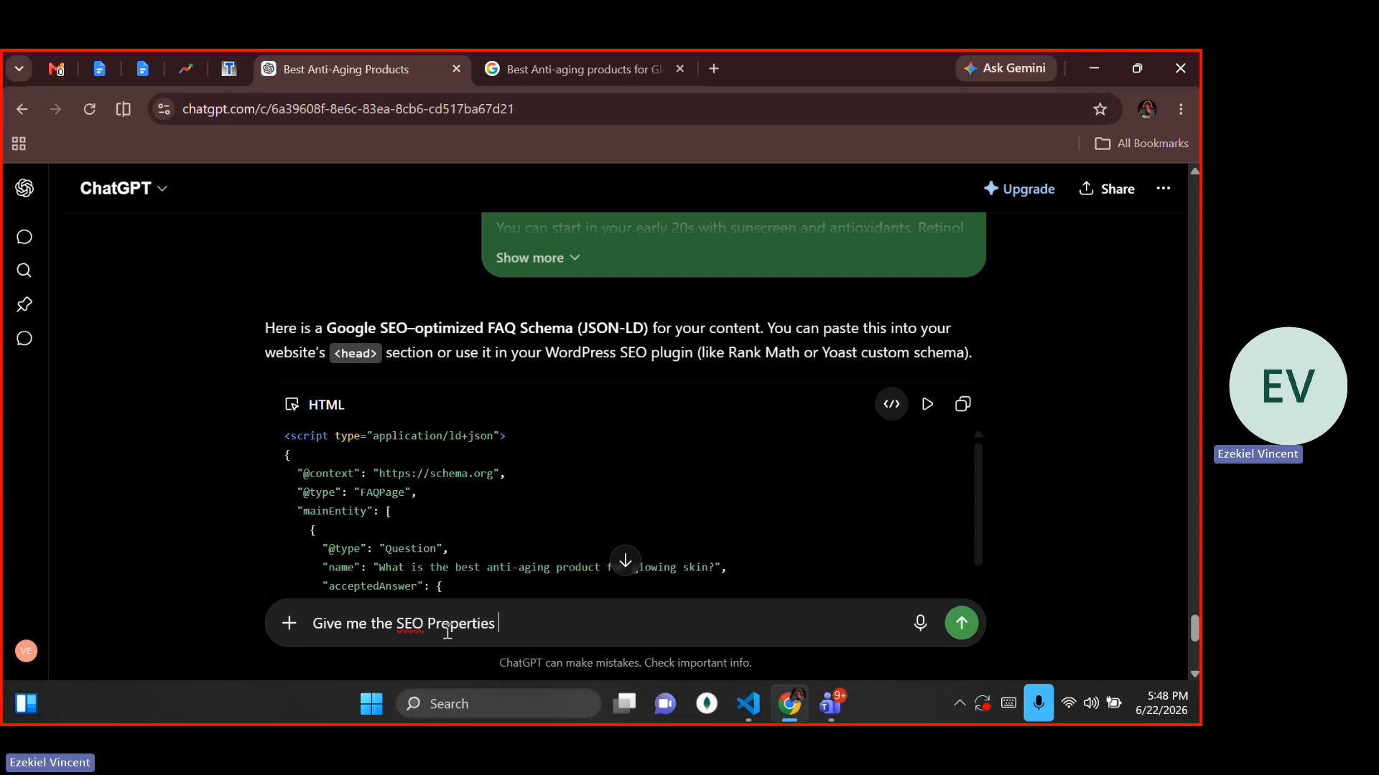
type("for the blog post you wrote")
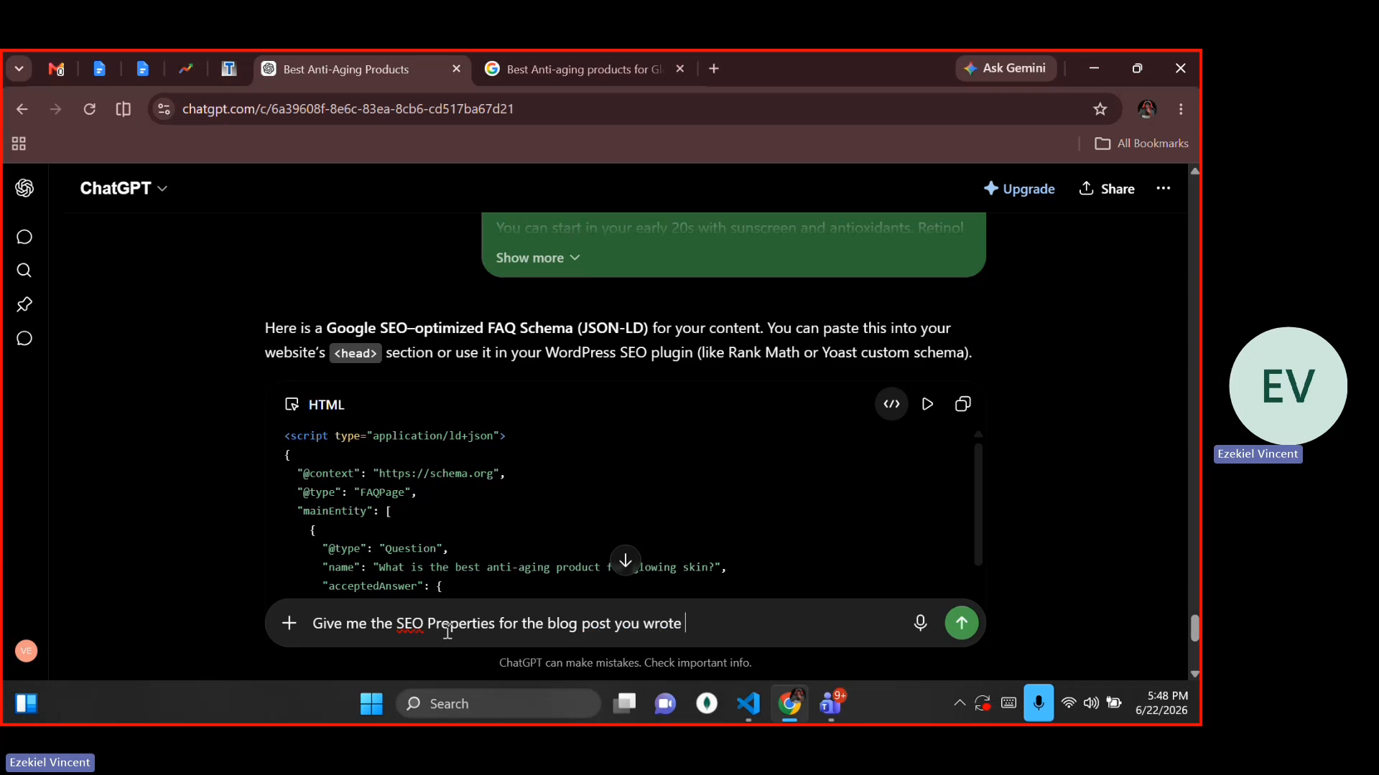
type(" such as the focus keywo")
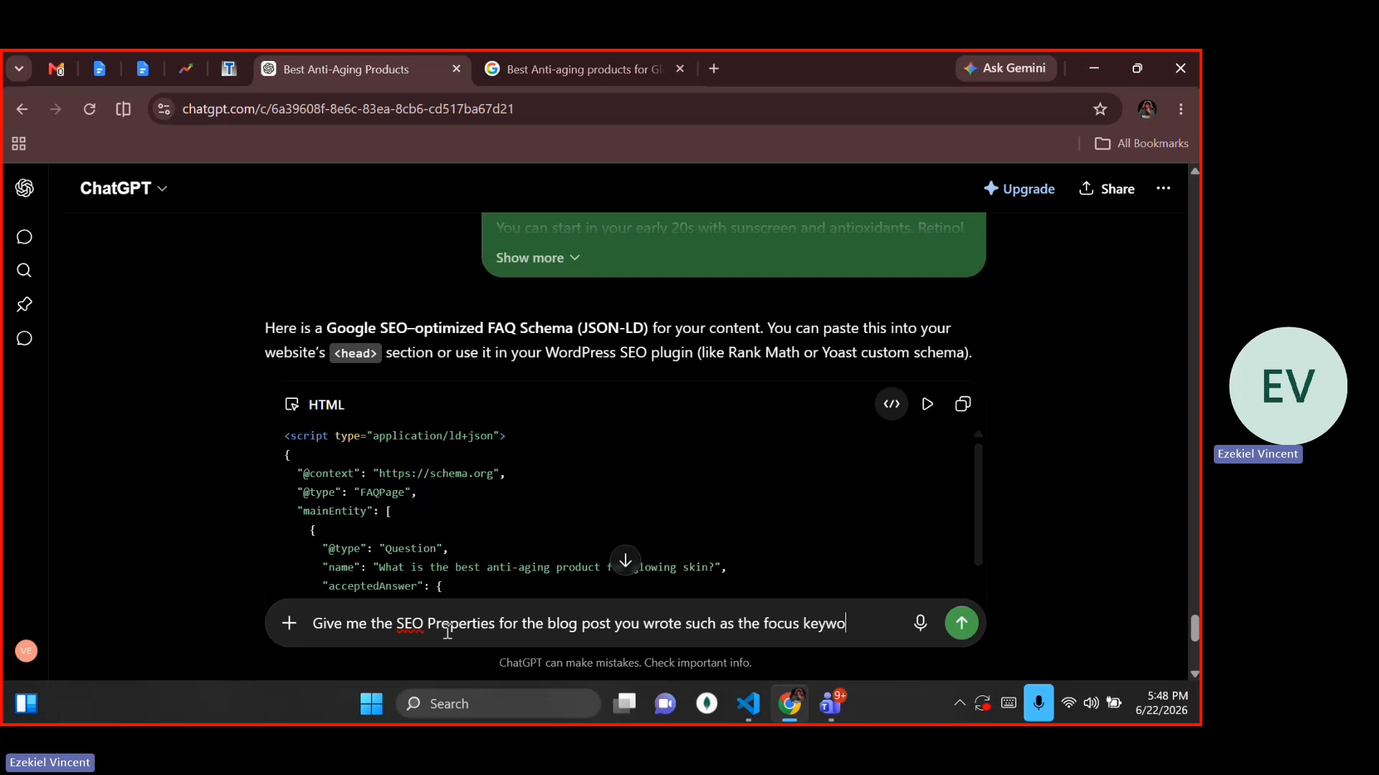
type("rd, title, meta ")
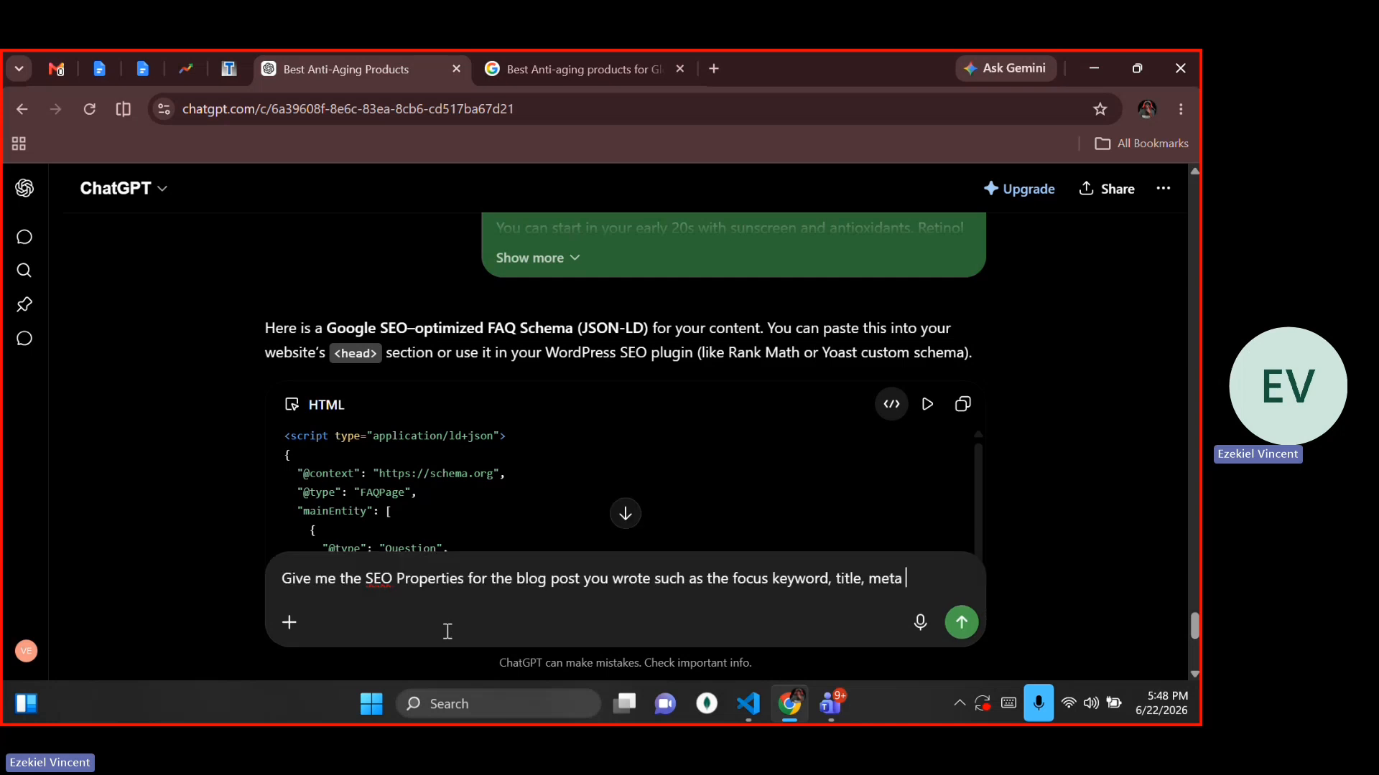
type("description")
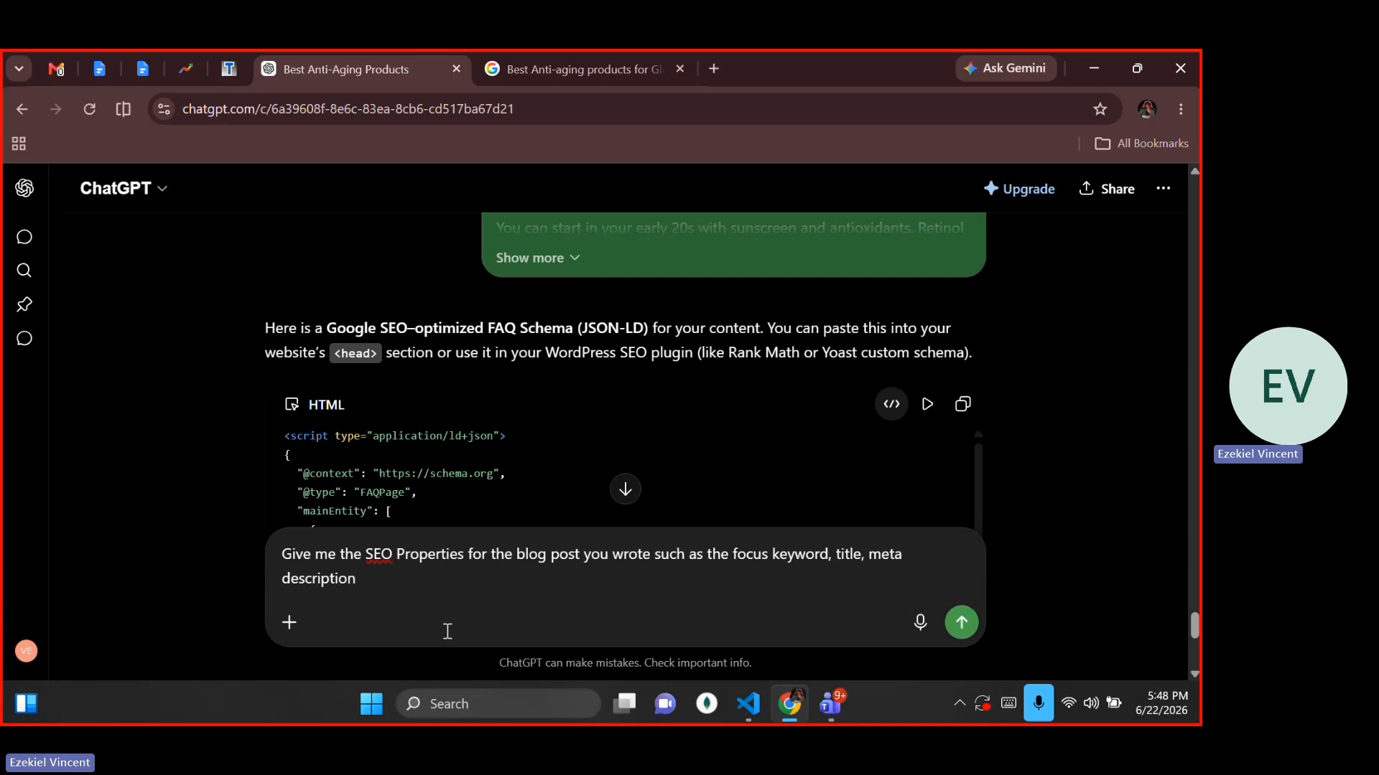
type(", slug, and alot more")
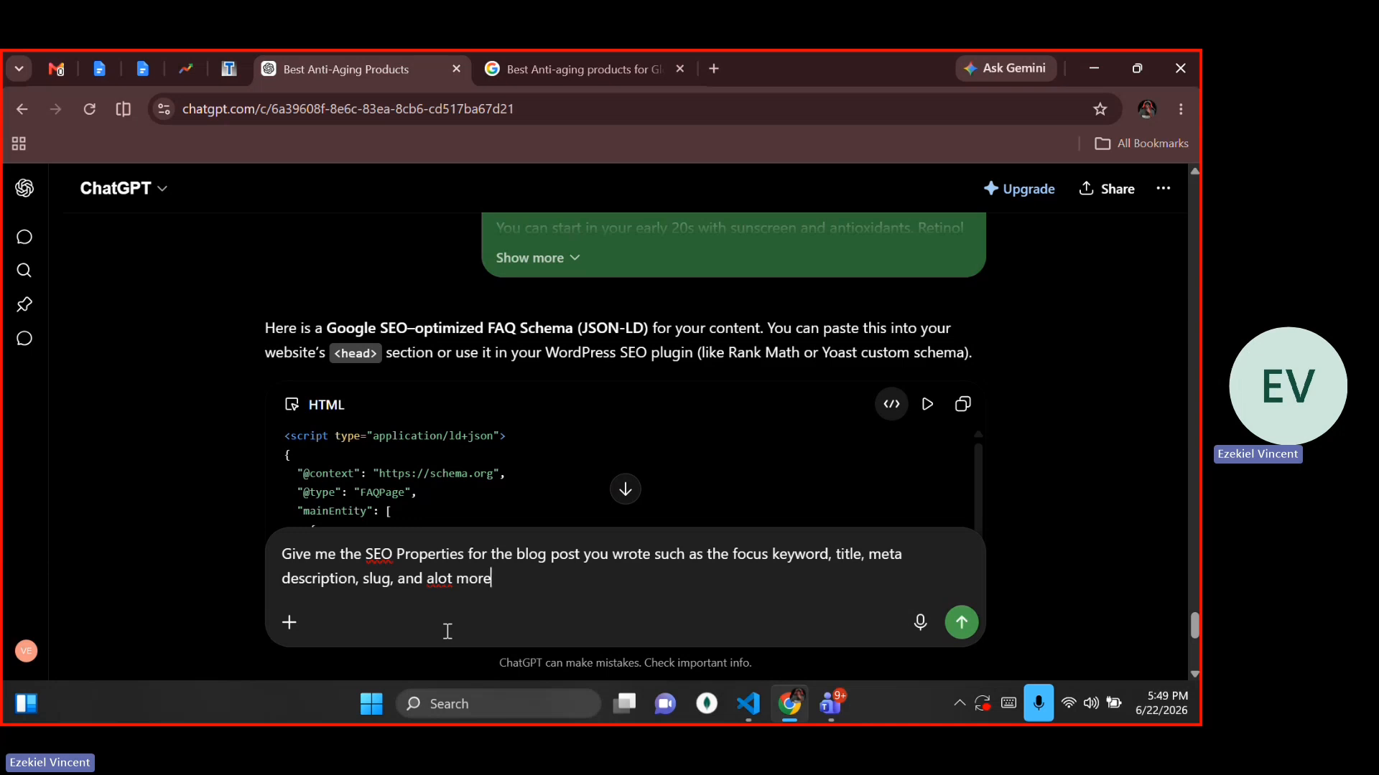
key("Return")
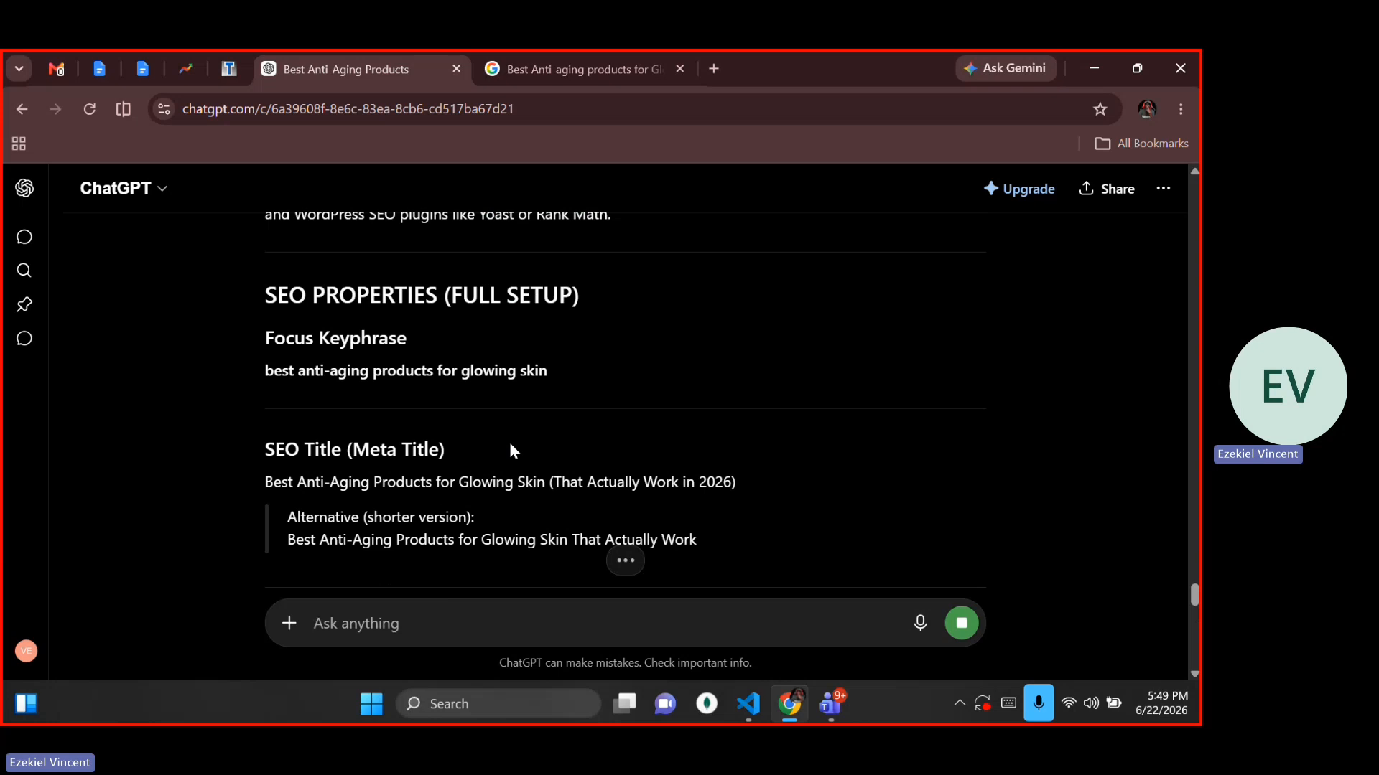
Compare ChatGPT's suggested focus keyphrase with the "Anti Aging" entry in the Trending Keywords Google Docs document
scroll(411, 457, "up", 1)
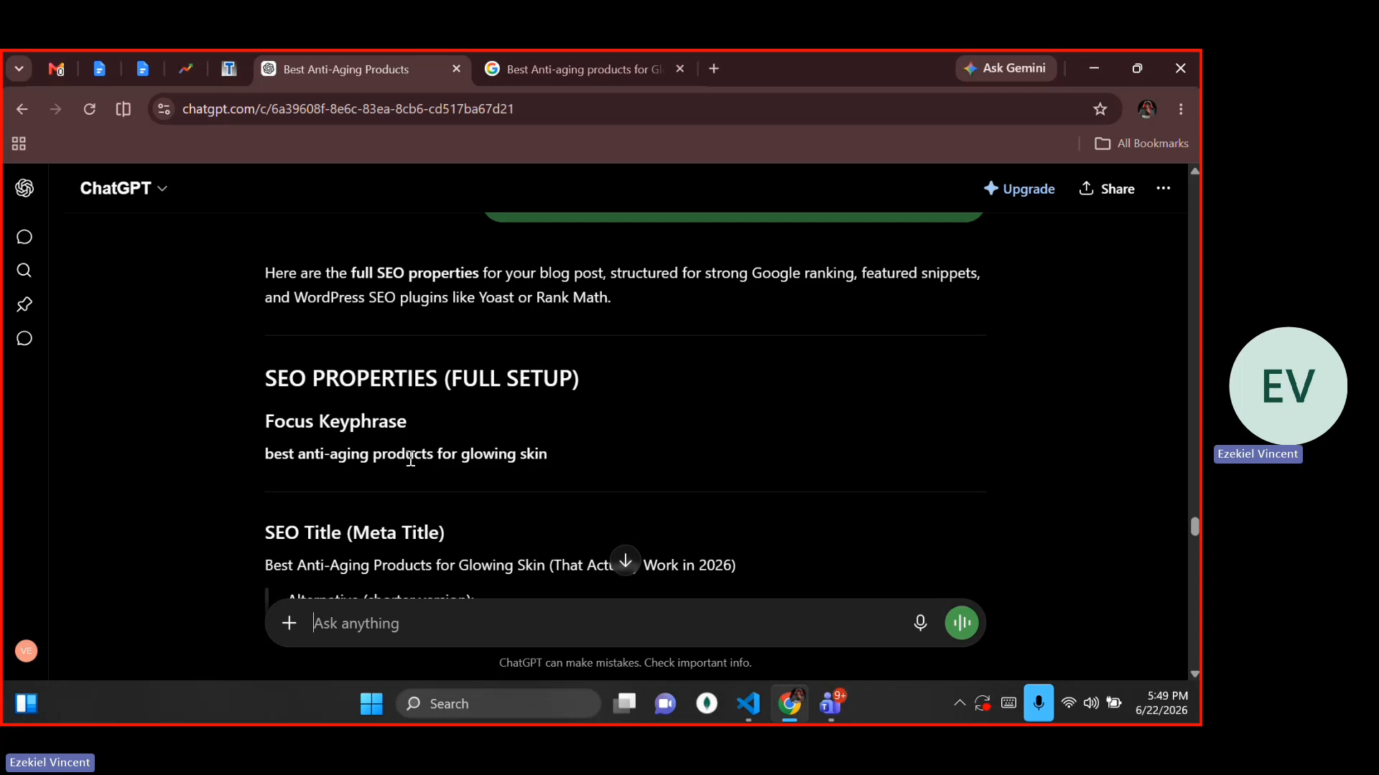
left_click(220, 79)
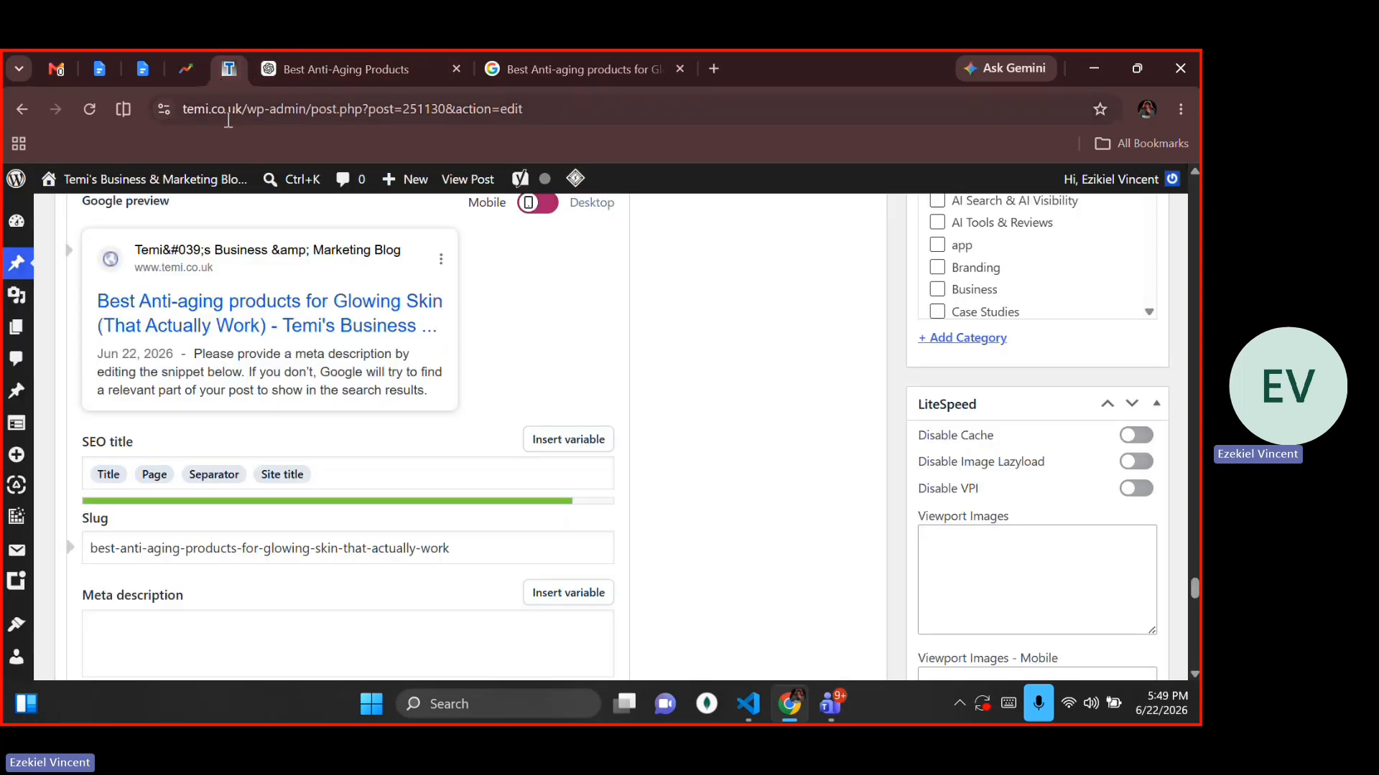
left_click(143, 69)
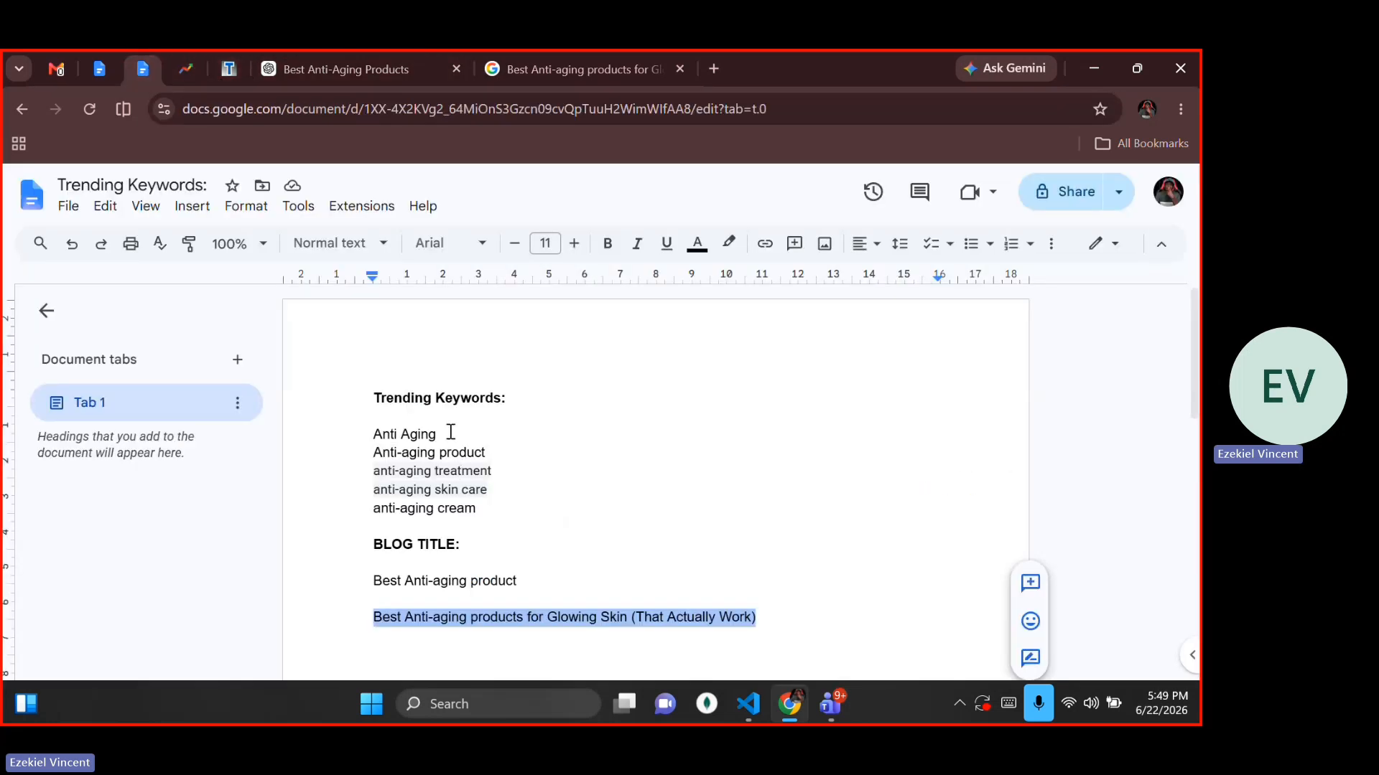
left_click_drag(440, 433, 375, 433)
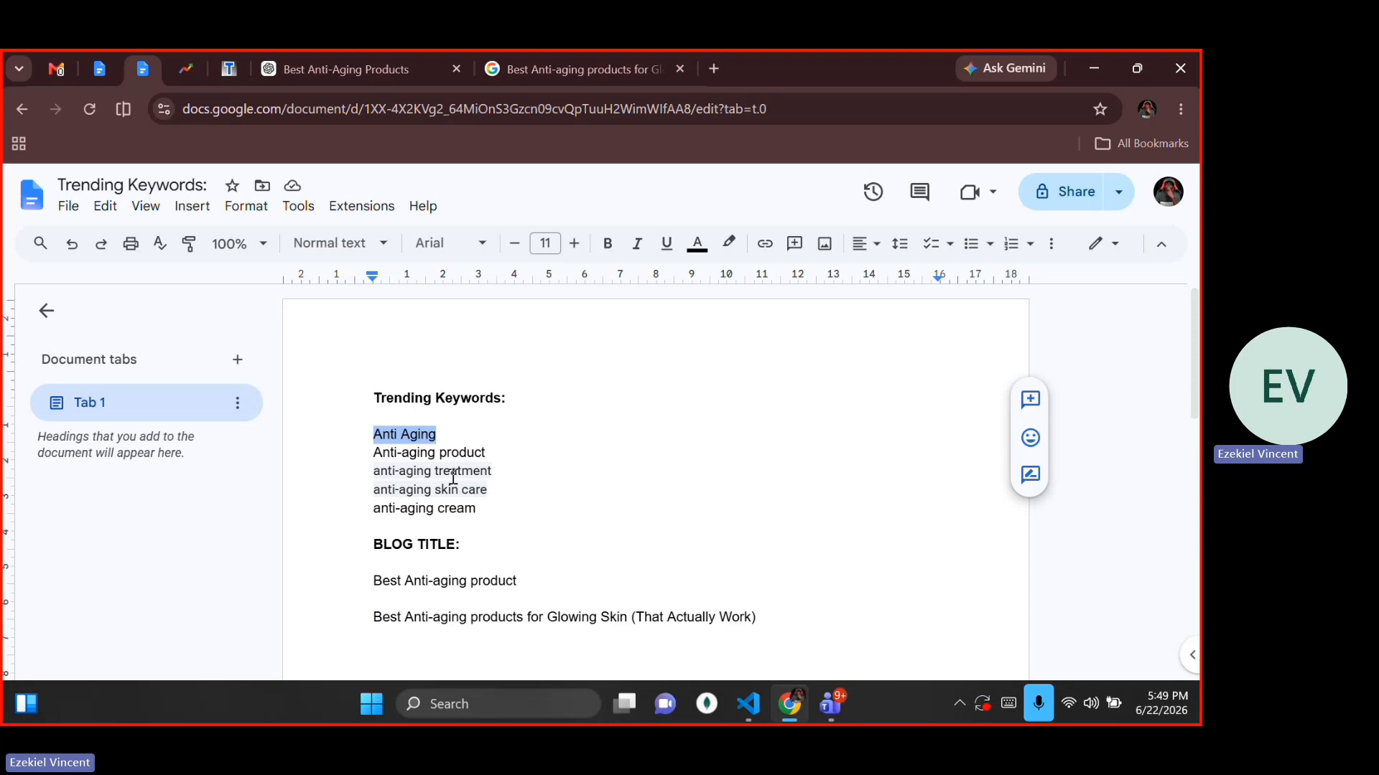
Switch to ChatGPT and copy the suggested focus keyphrase "best anti-aging products for glowing skin"
left_click(287, 55)
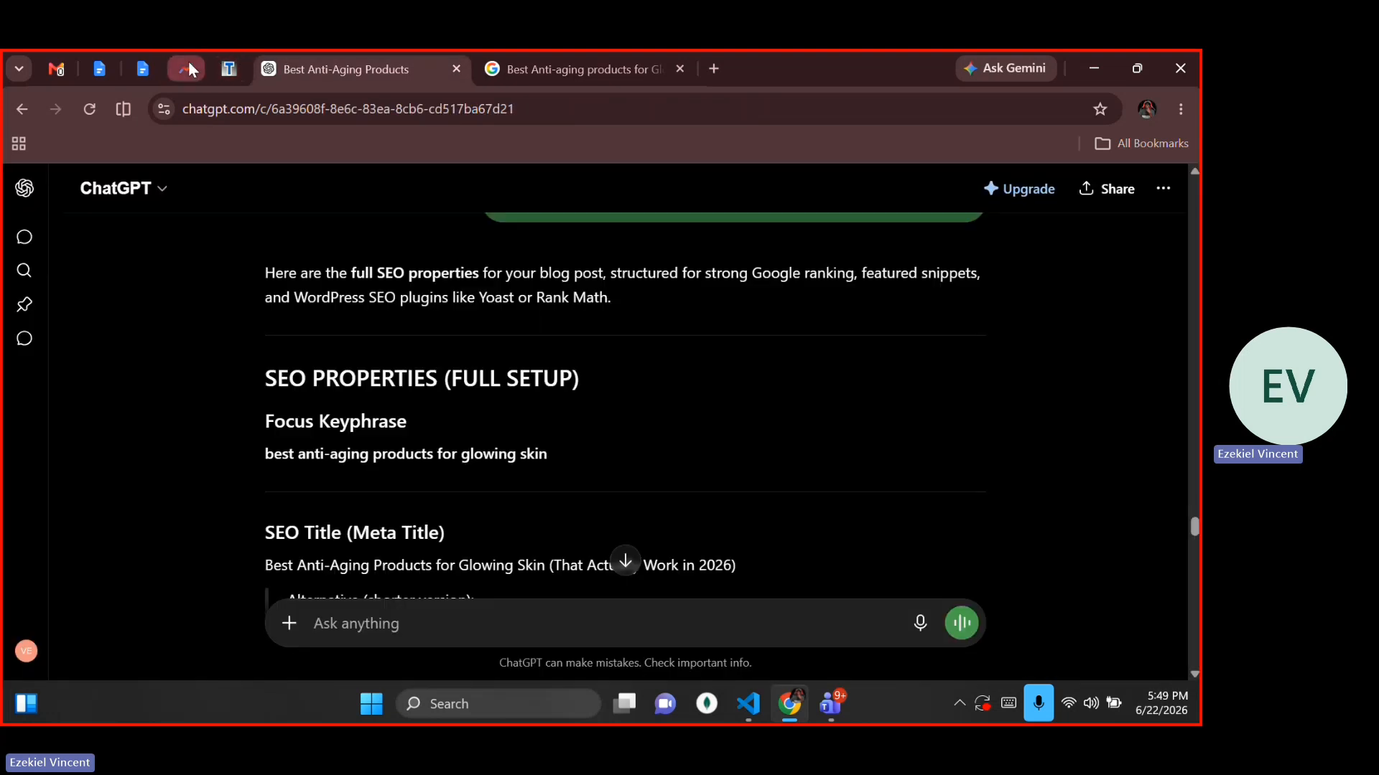
mouse_move(188, 62)
scroll(461, 368, "down", 2)
left_click(305, 278)
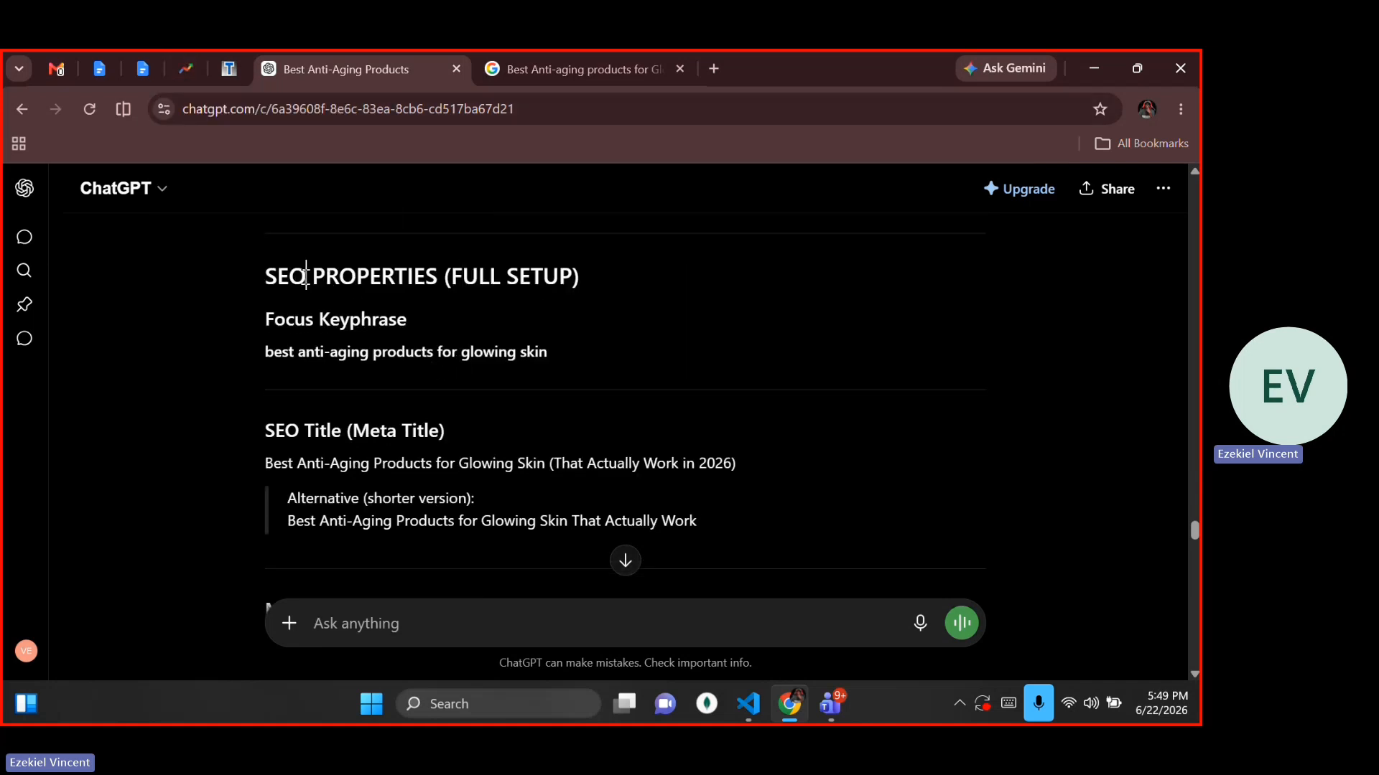
left_click(441, 326)
triple_click(296, 355)
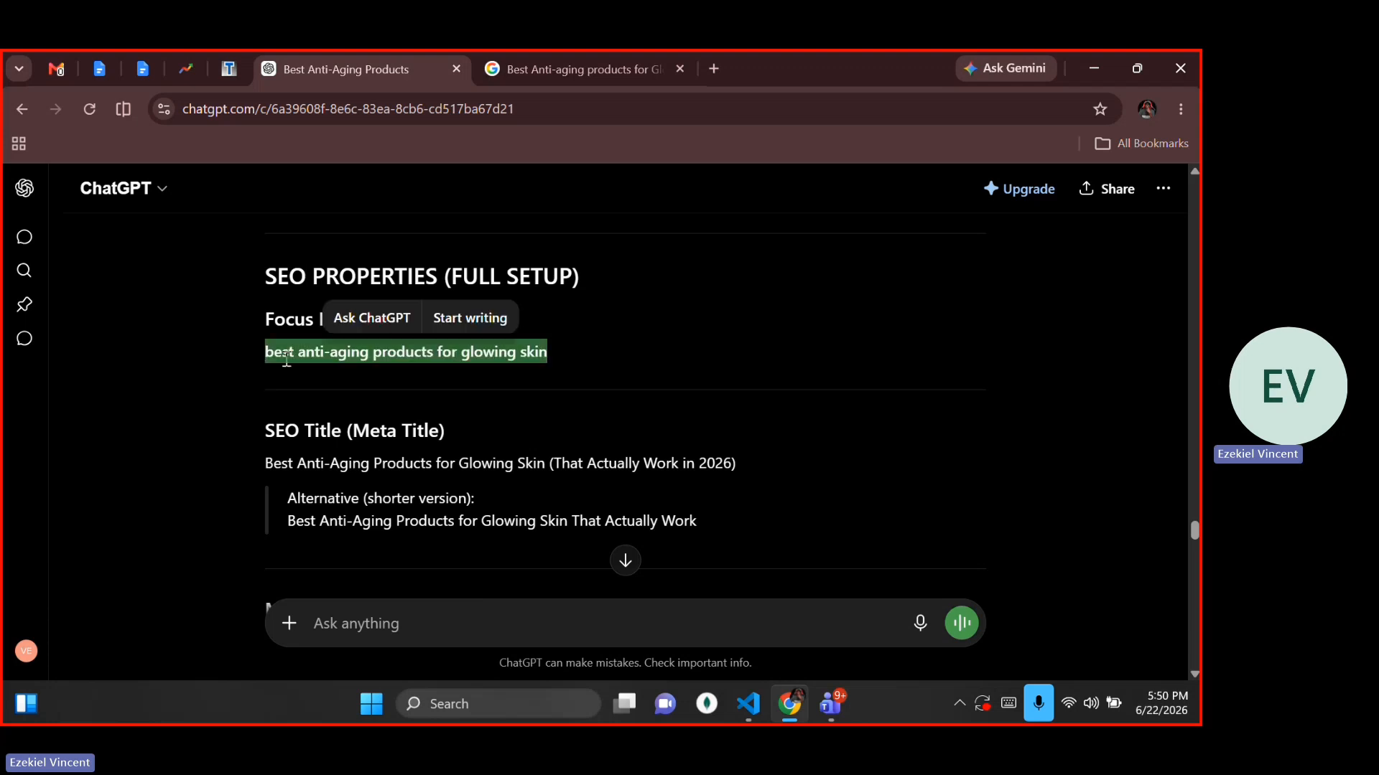
right_click(308, 353)
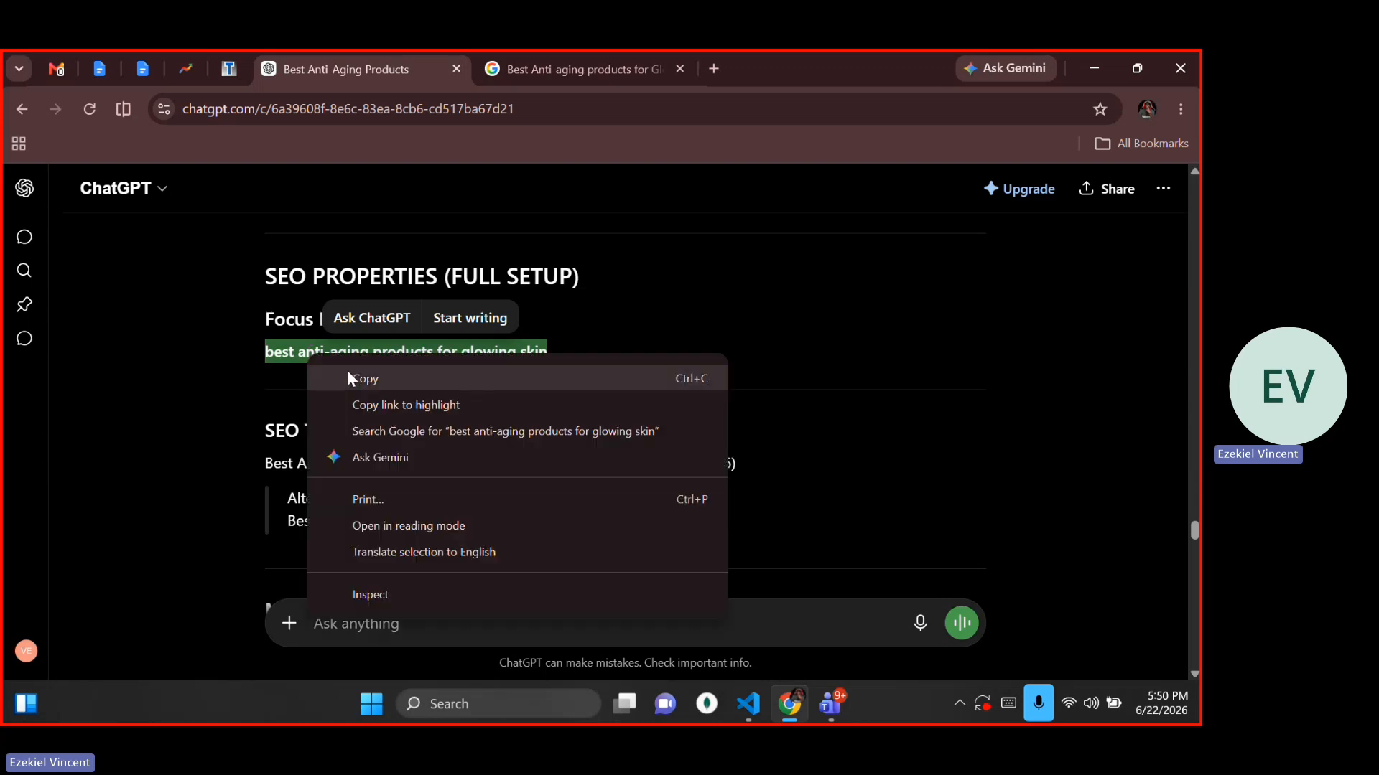
left_click(347, 372)
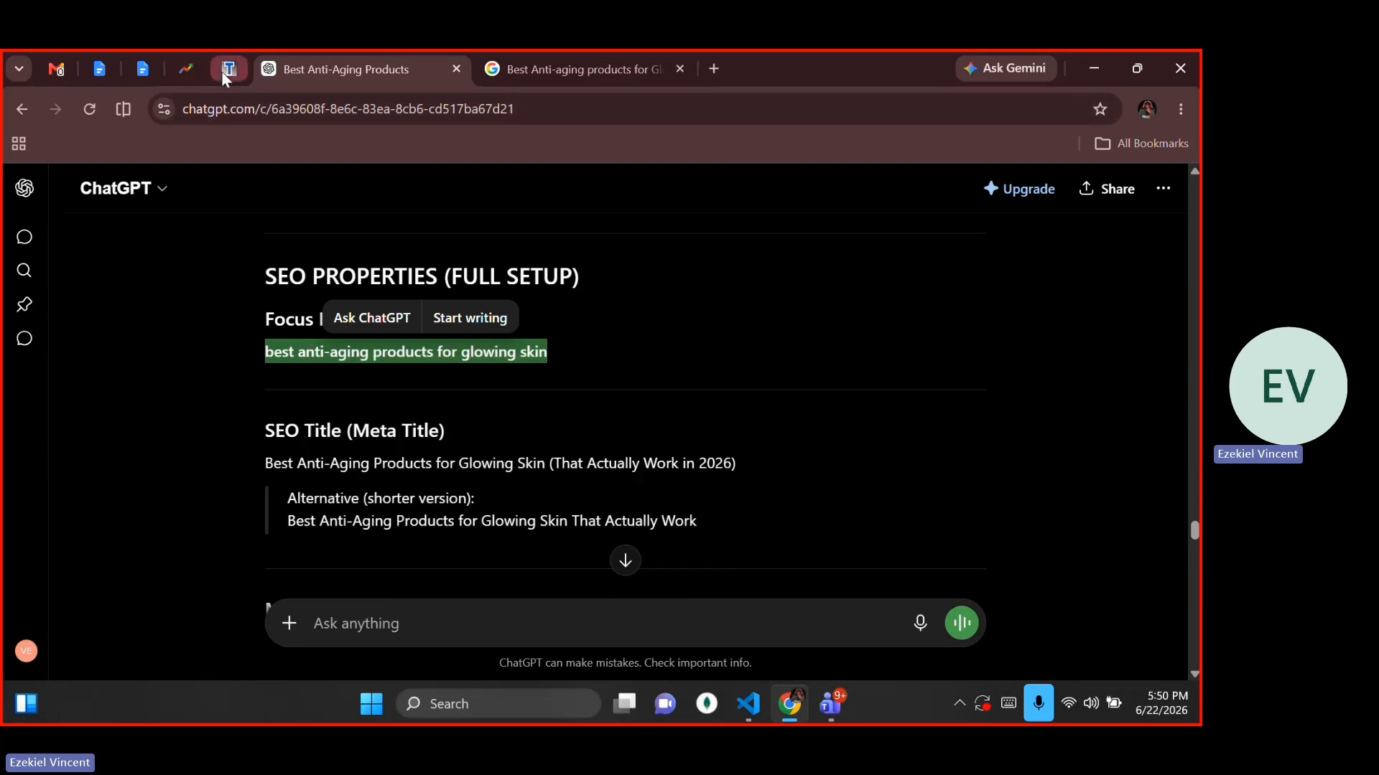
Switch to the WordPress post, set the Yoast focus keyphrase to "best anti-aging products for glowing skin" and check the SEO score indicator
left_click(224, 70)
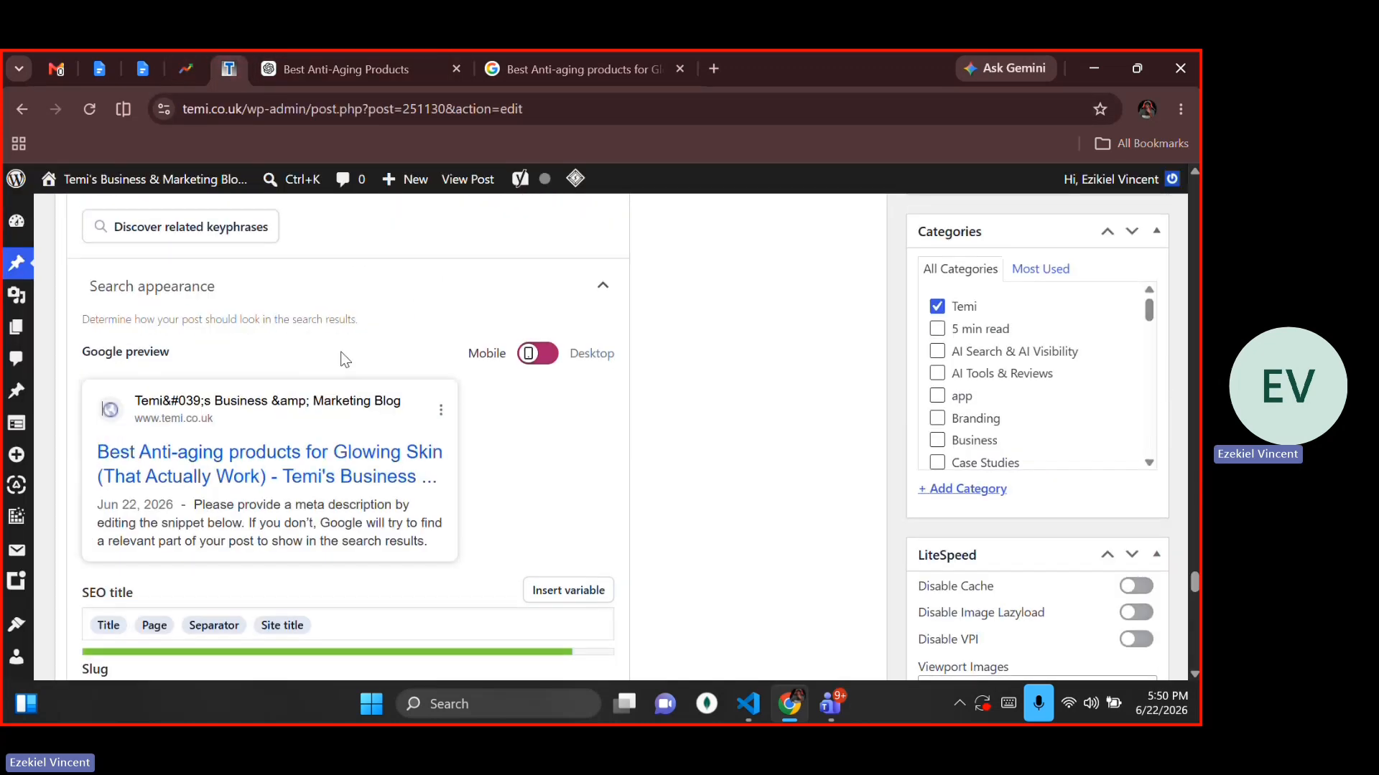
scroll(307, 357, "up", 2)
scroll(379, 376, "up", 2)
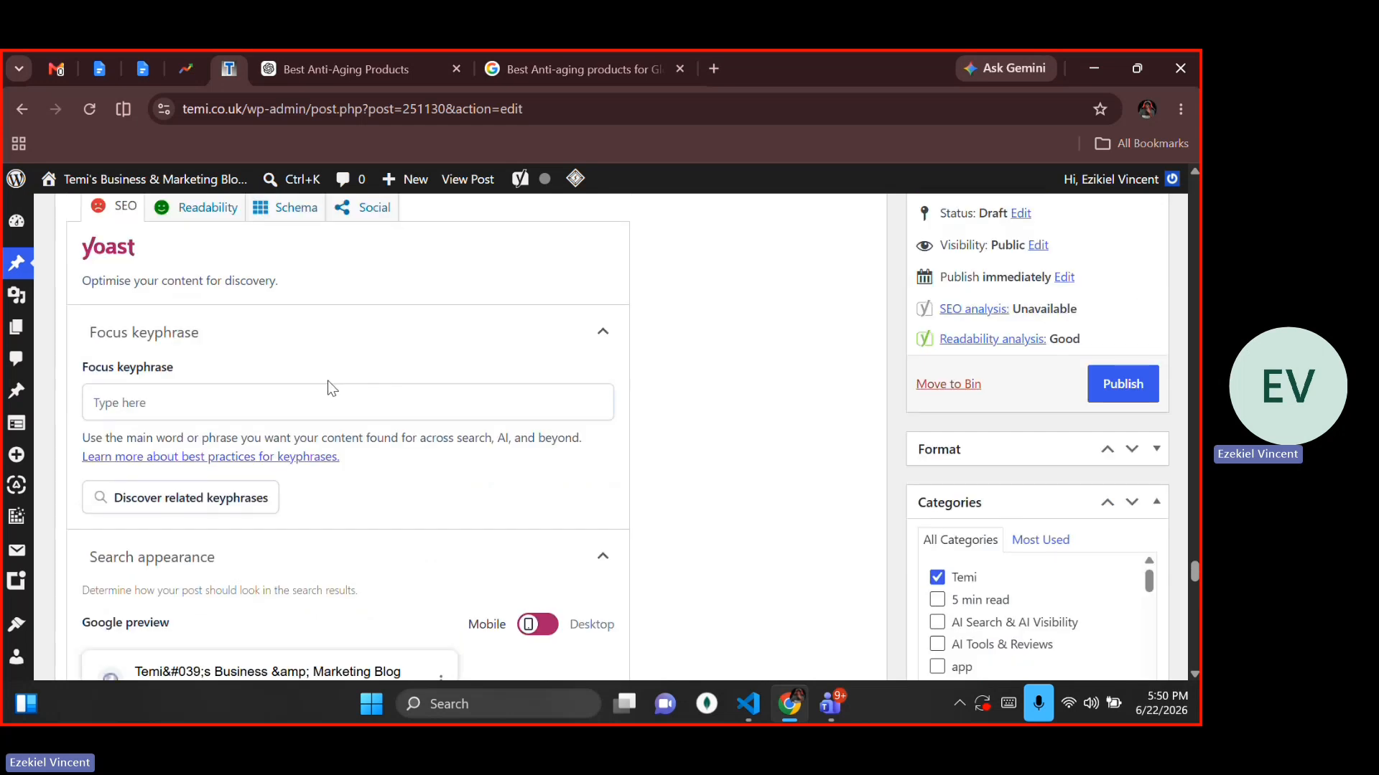
left_click(284, 407)
key("ctrl+v")
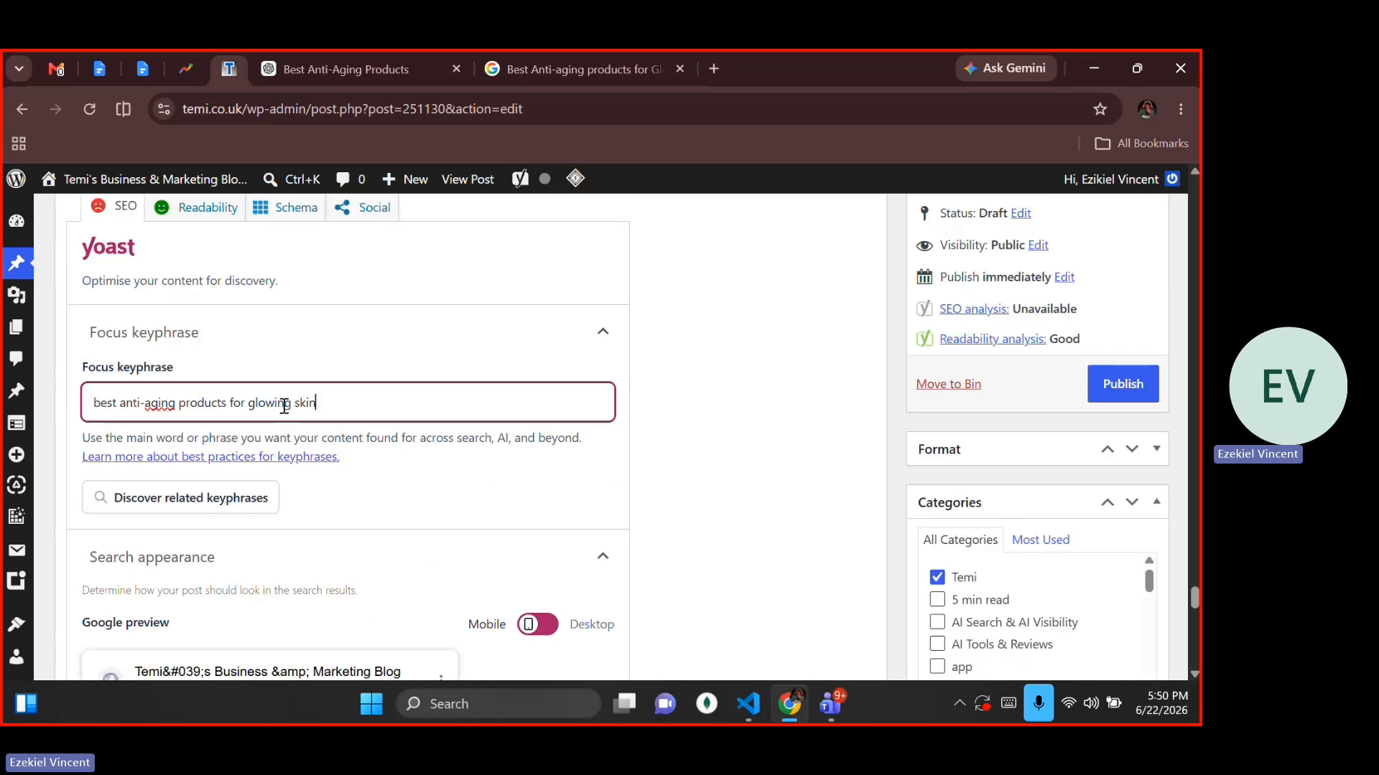
left_click(674, 475)
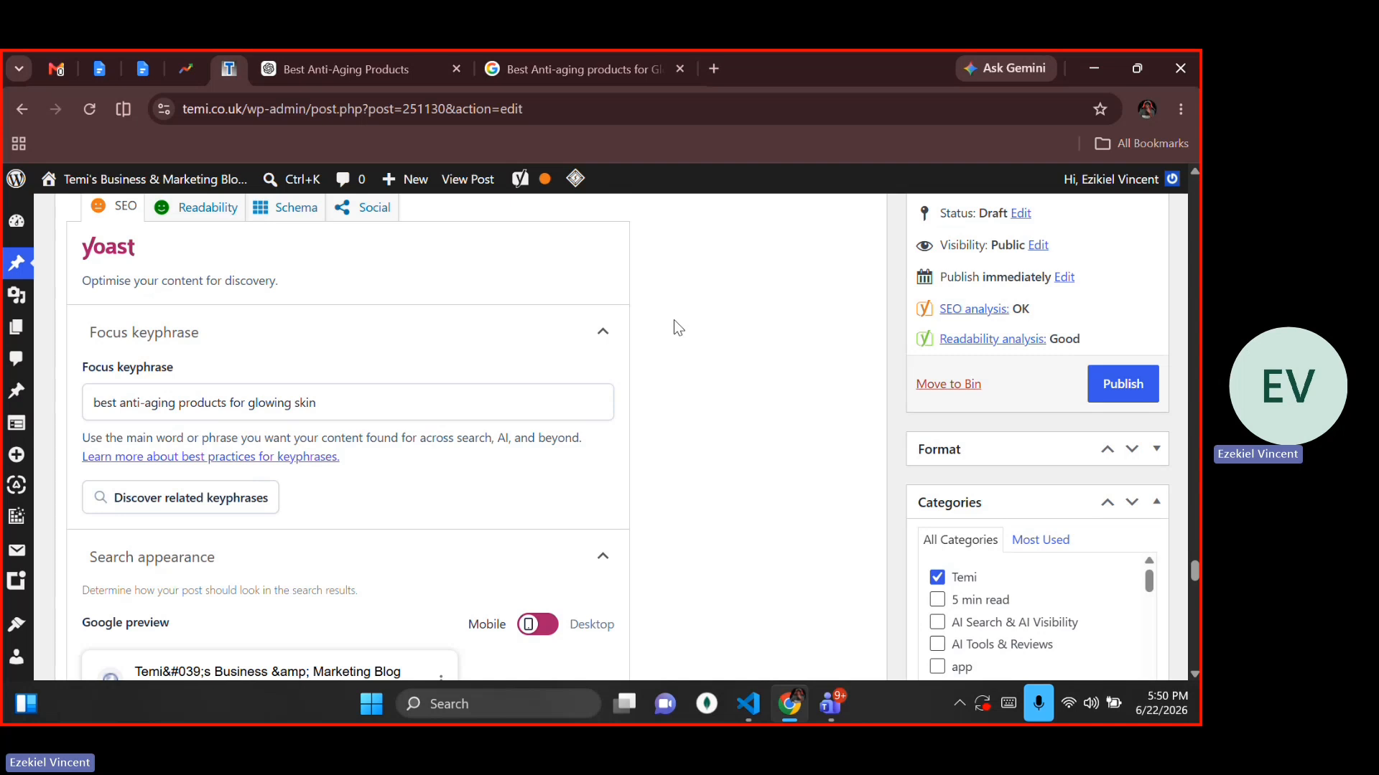
mouse_move(545, 178)
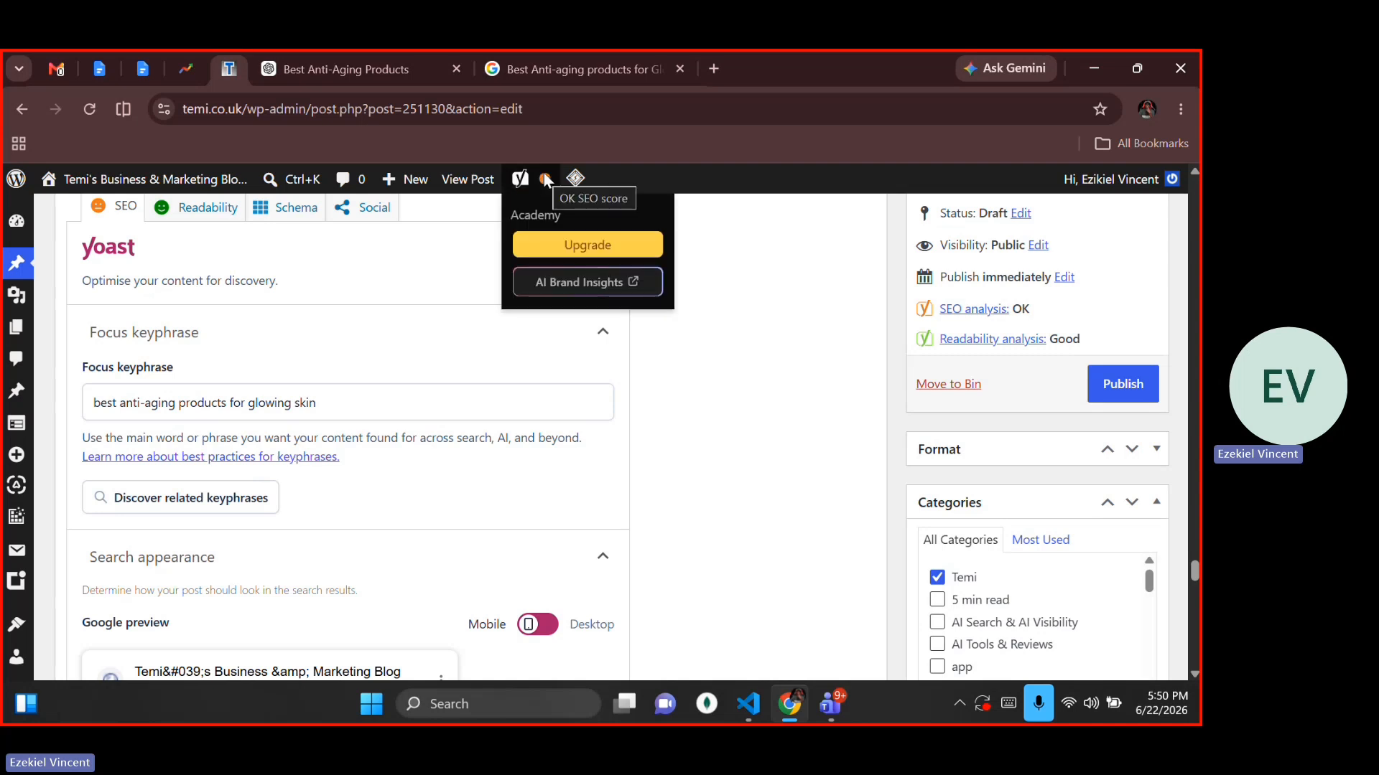
Clear the focus keyphrase to check its effect on the SEO score, and re-enter "best anti-aging products for glowing skin"
triple_click(474, 400)
key("ctrl+c")
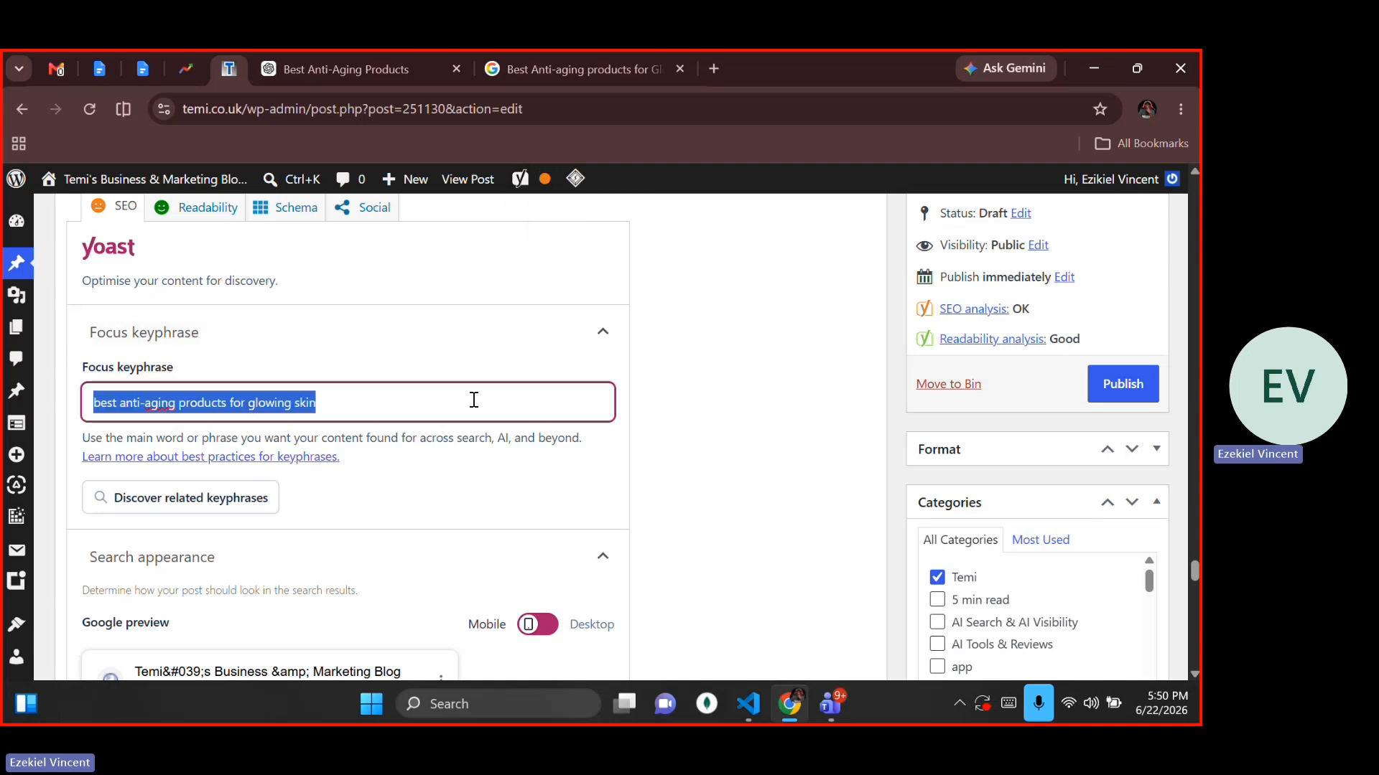
key("BackSpace")
left_click(702, 402)
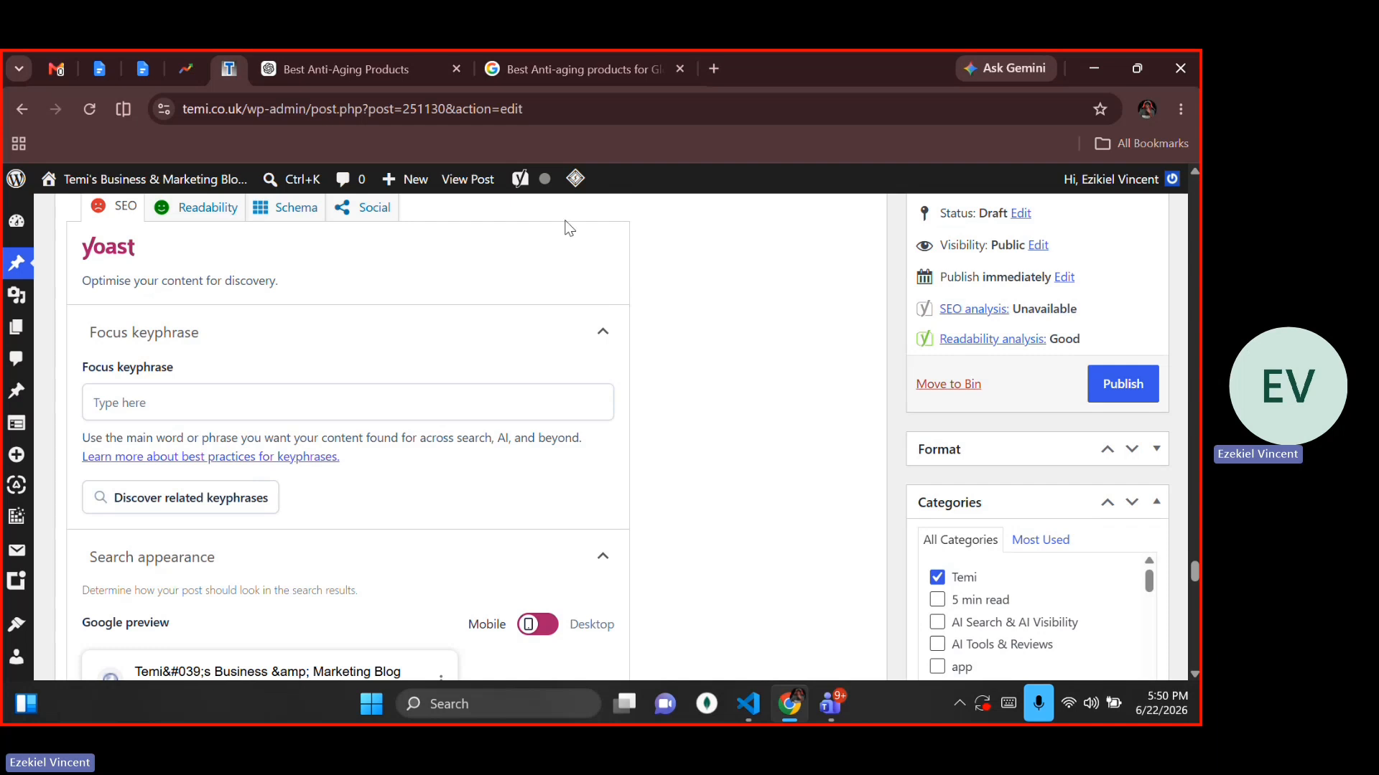
mouse_move(548, 180)
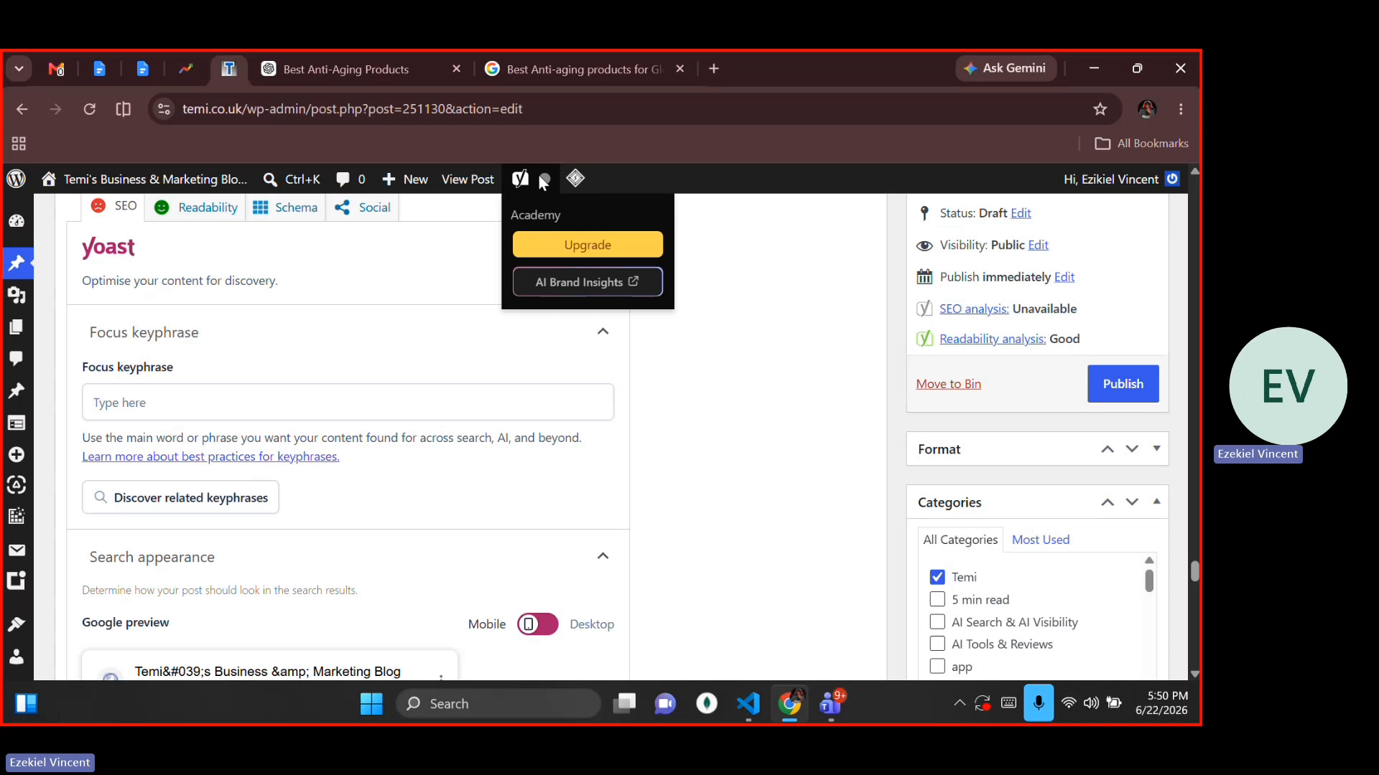
left_click(375, 403)
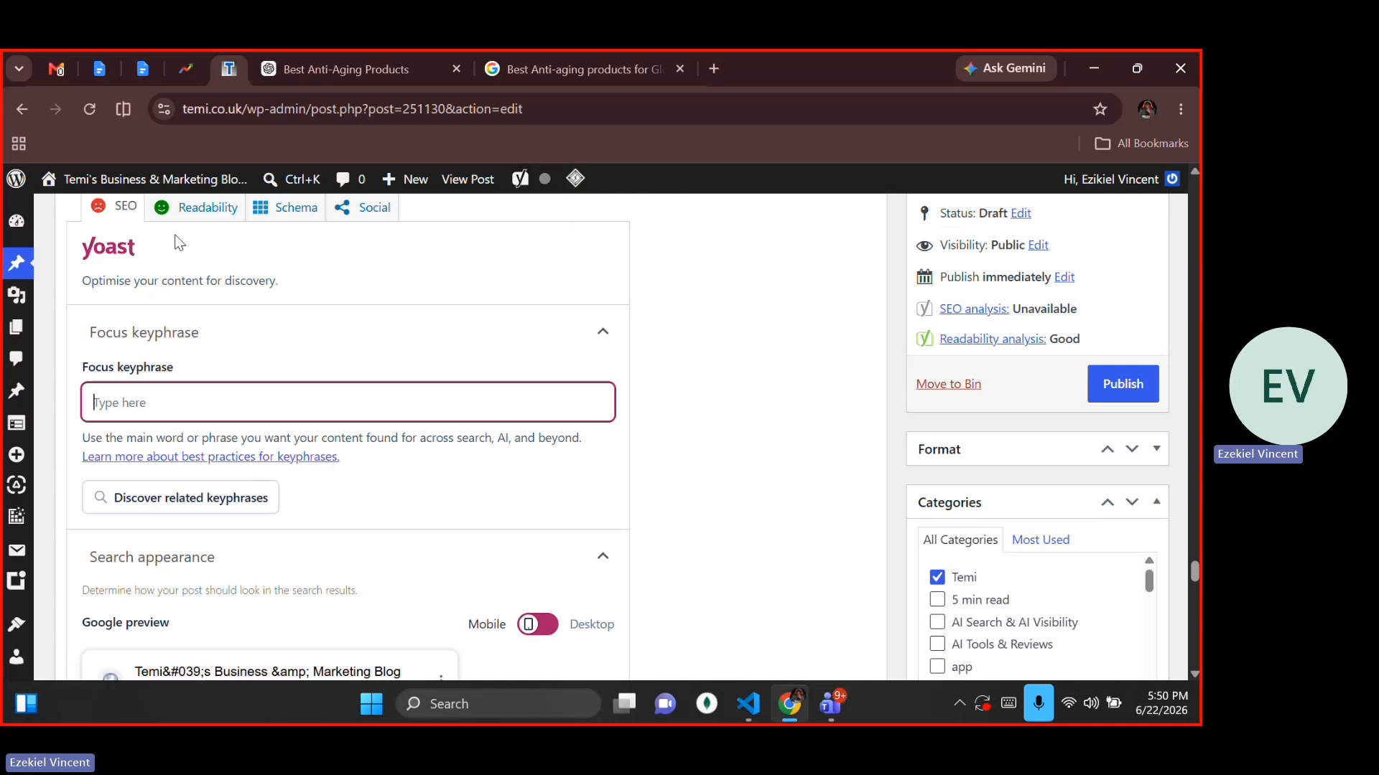
scroll(148, 390, "up", 1)
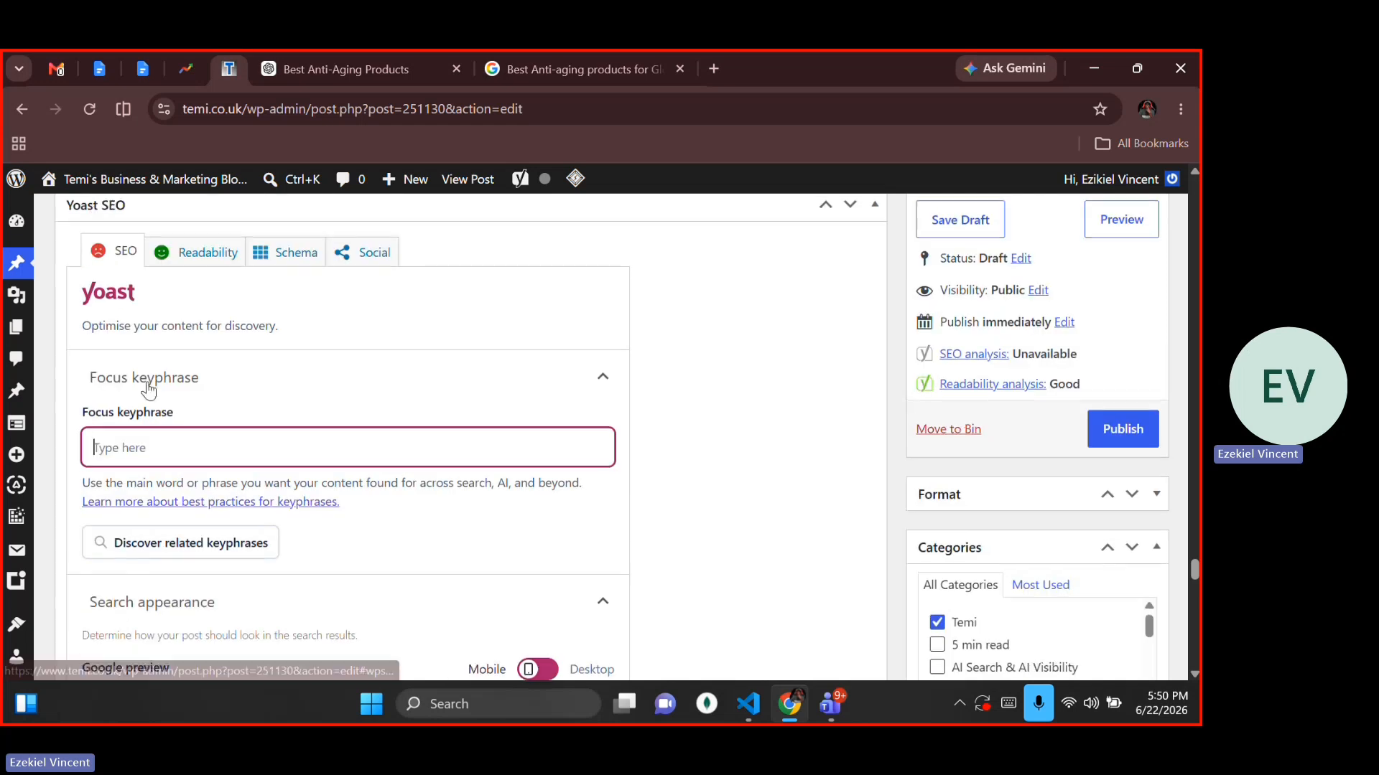
key("ctrl+v")
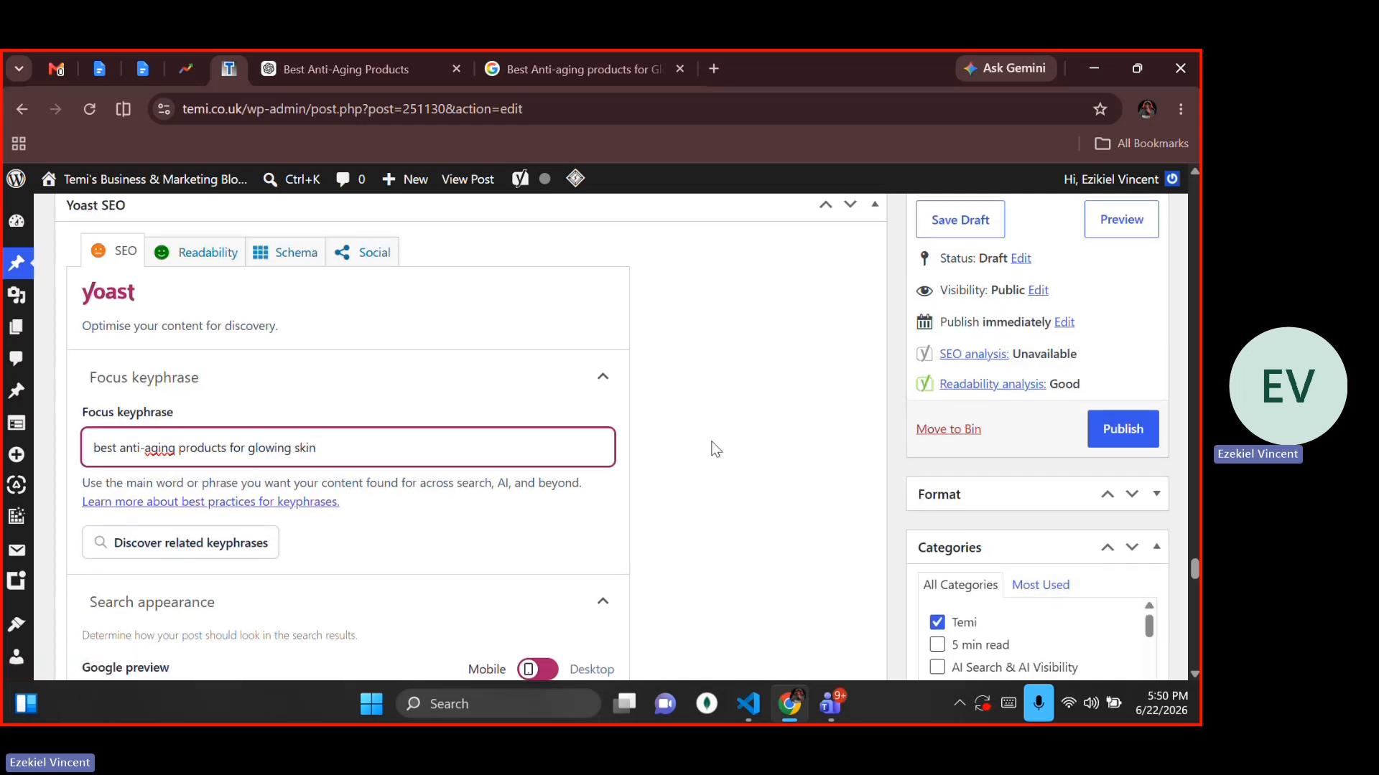
Review the Yoast readability analysis of the post and return to the SEO settings
left_click(718, 450)
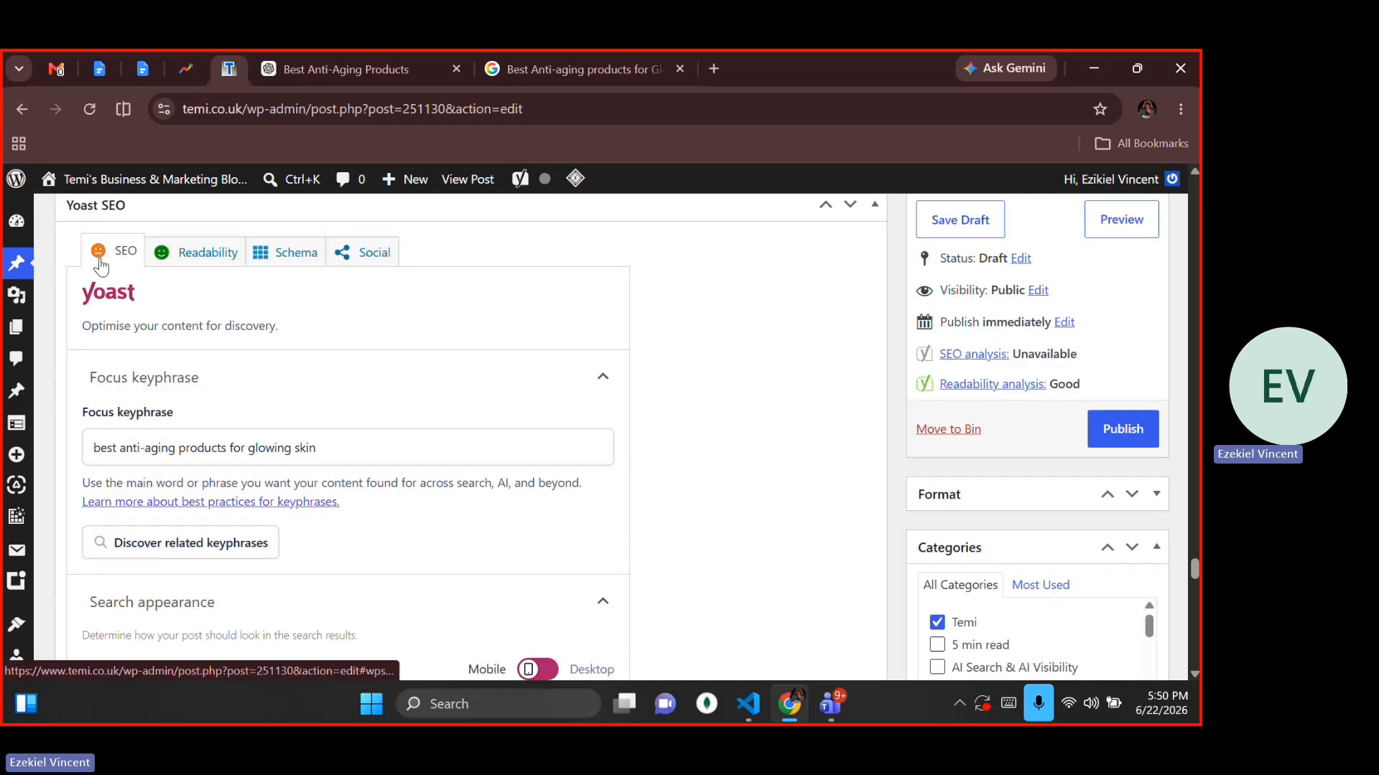
left_click(181, 258)
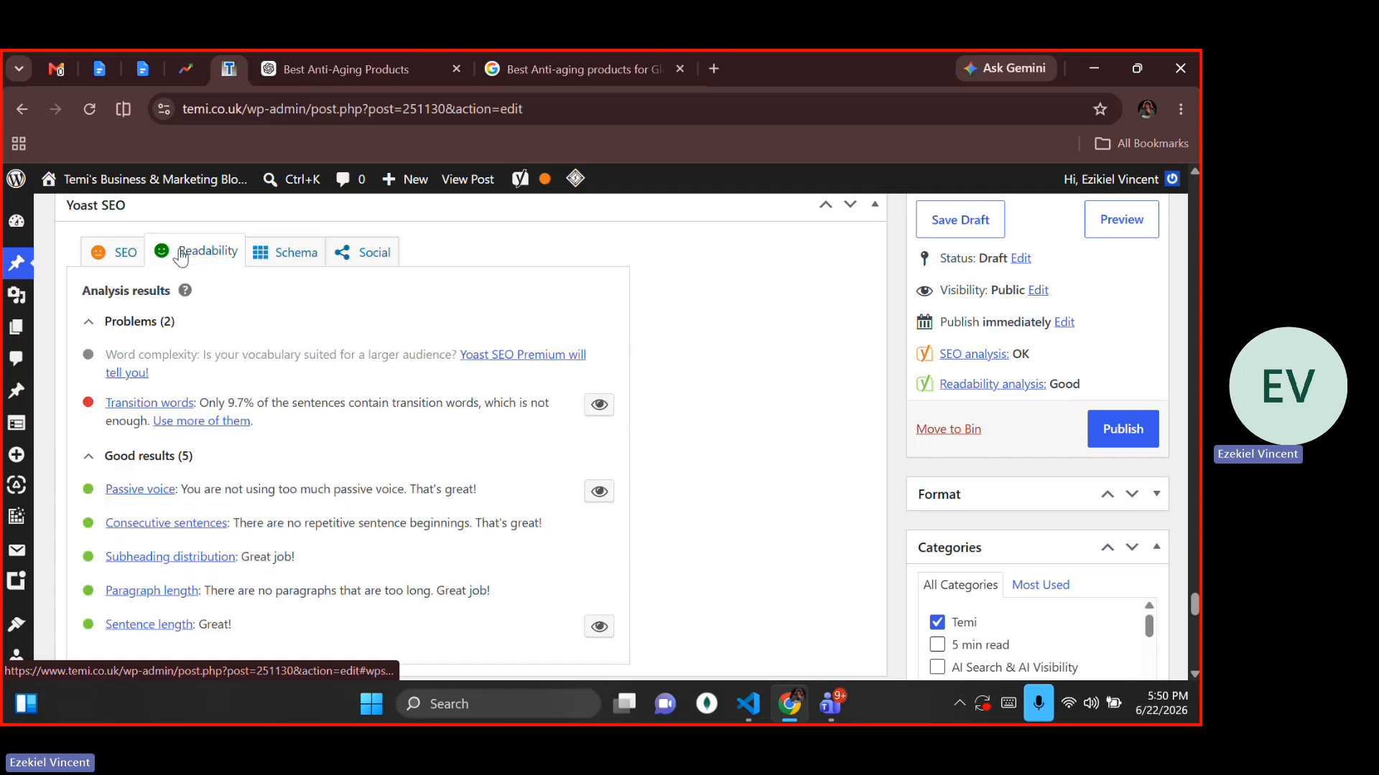
left_click(124, 252)
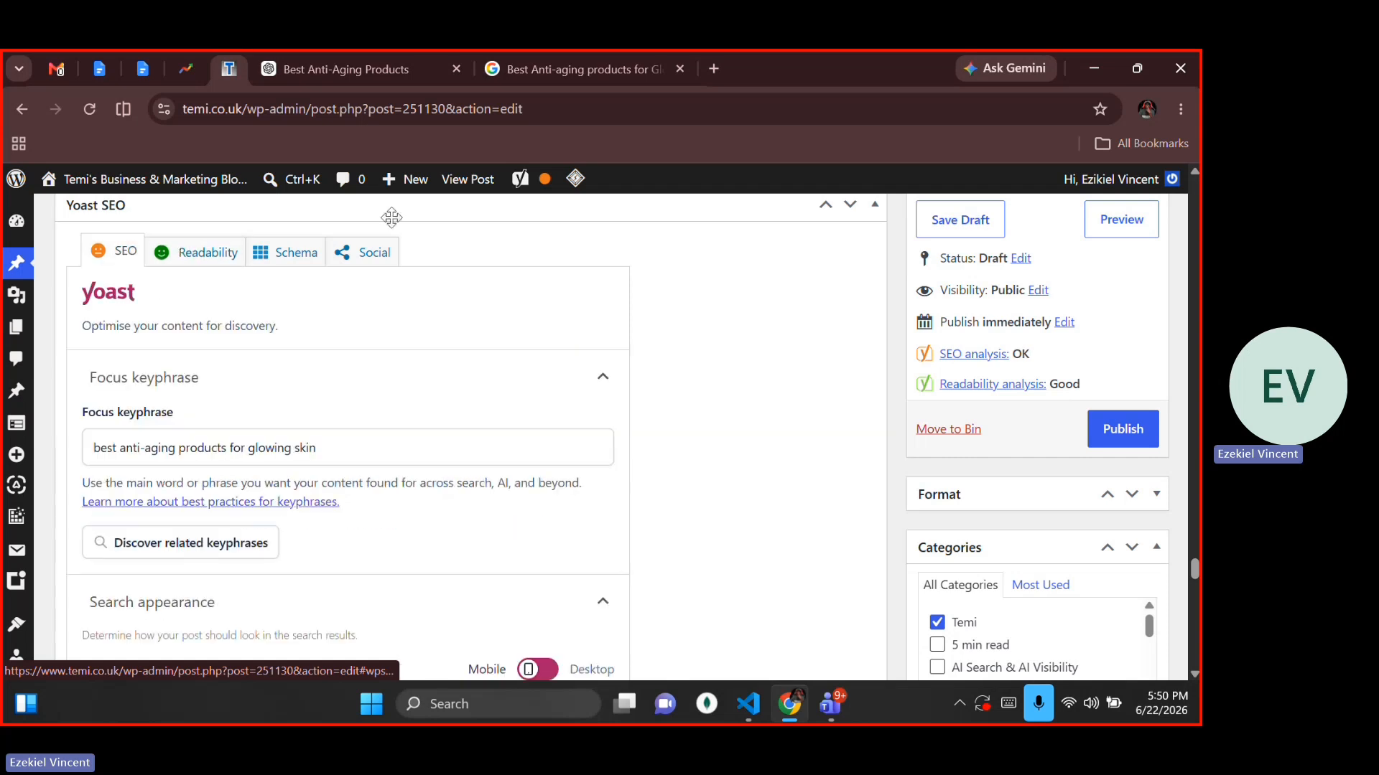
Copy the SEO title "Best Anti-Aging Products for Glowing Skin (That Actually Work in 2026)" from ChatGPT and return to the WordPress post
left_click(285, 66)
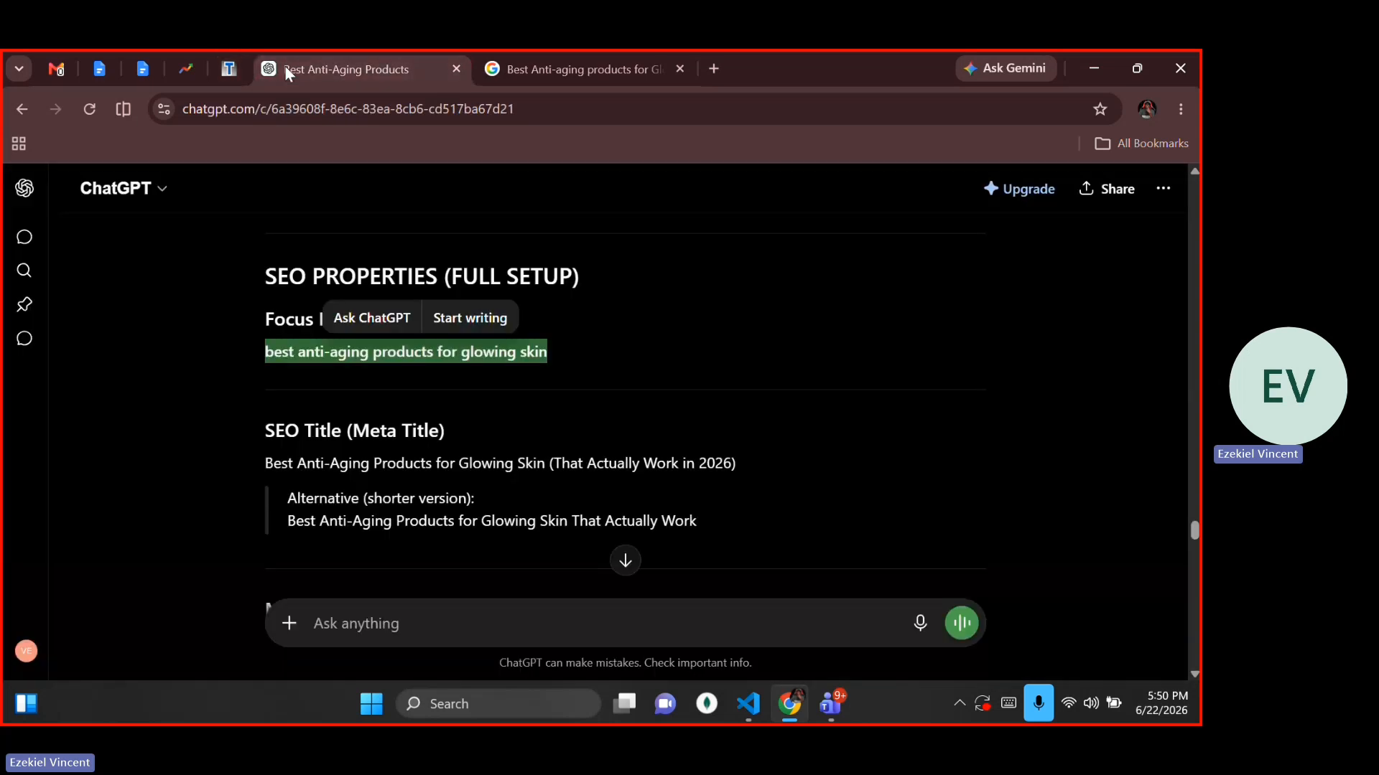
left_click(476, 324)
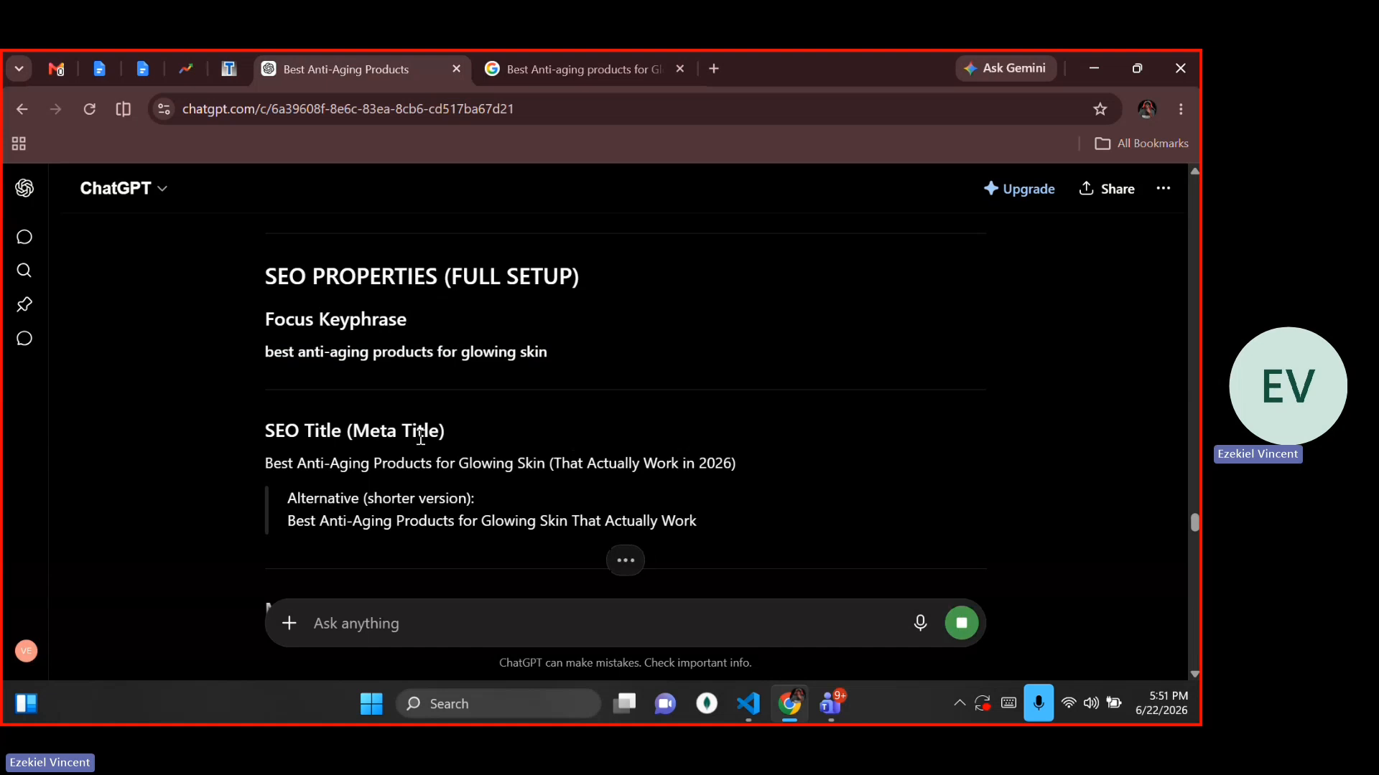
scroll(347, 441, "down", 1)
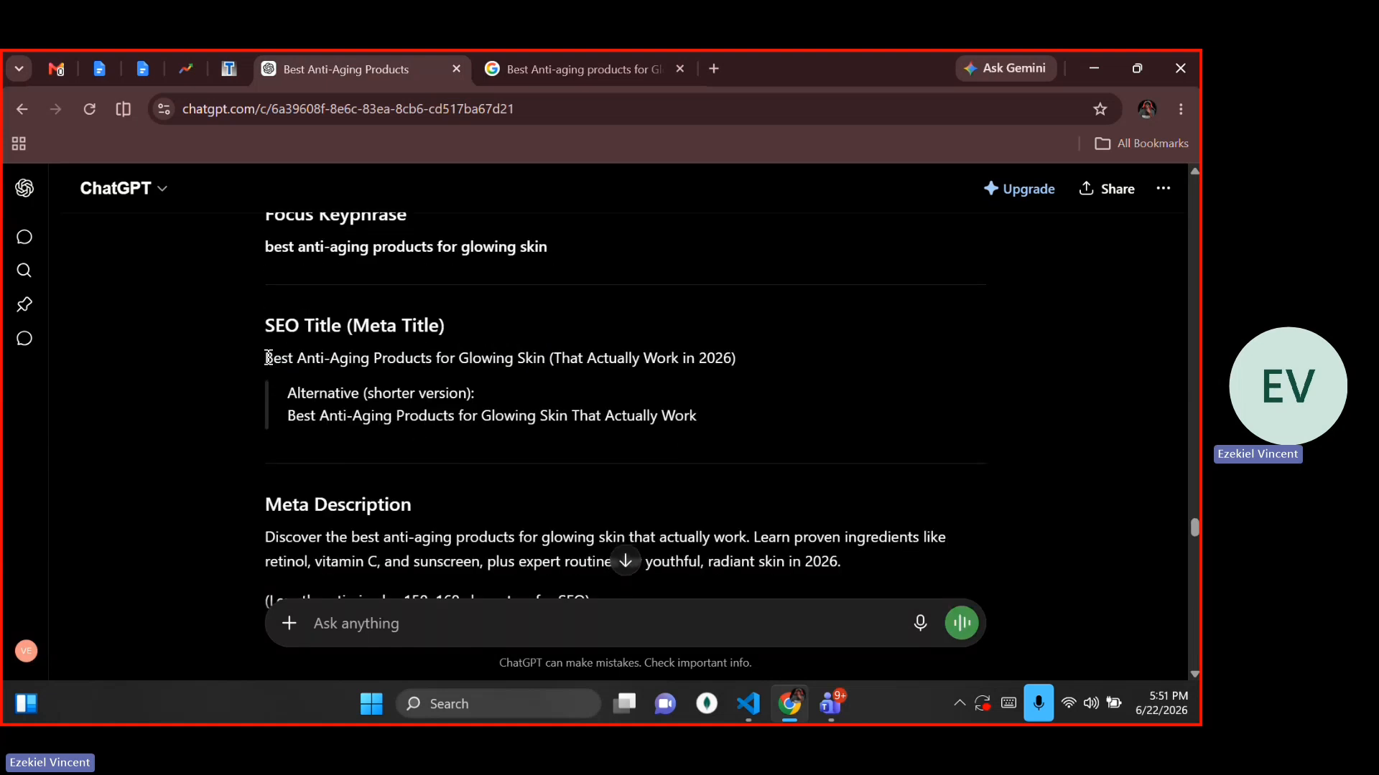
left_click_drag(268, 357, 474, 393)
left_click(722, 372)
triple_click(275, 359)
left_click(271, 357)
left_click_drag(265, 358, 794, 348)
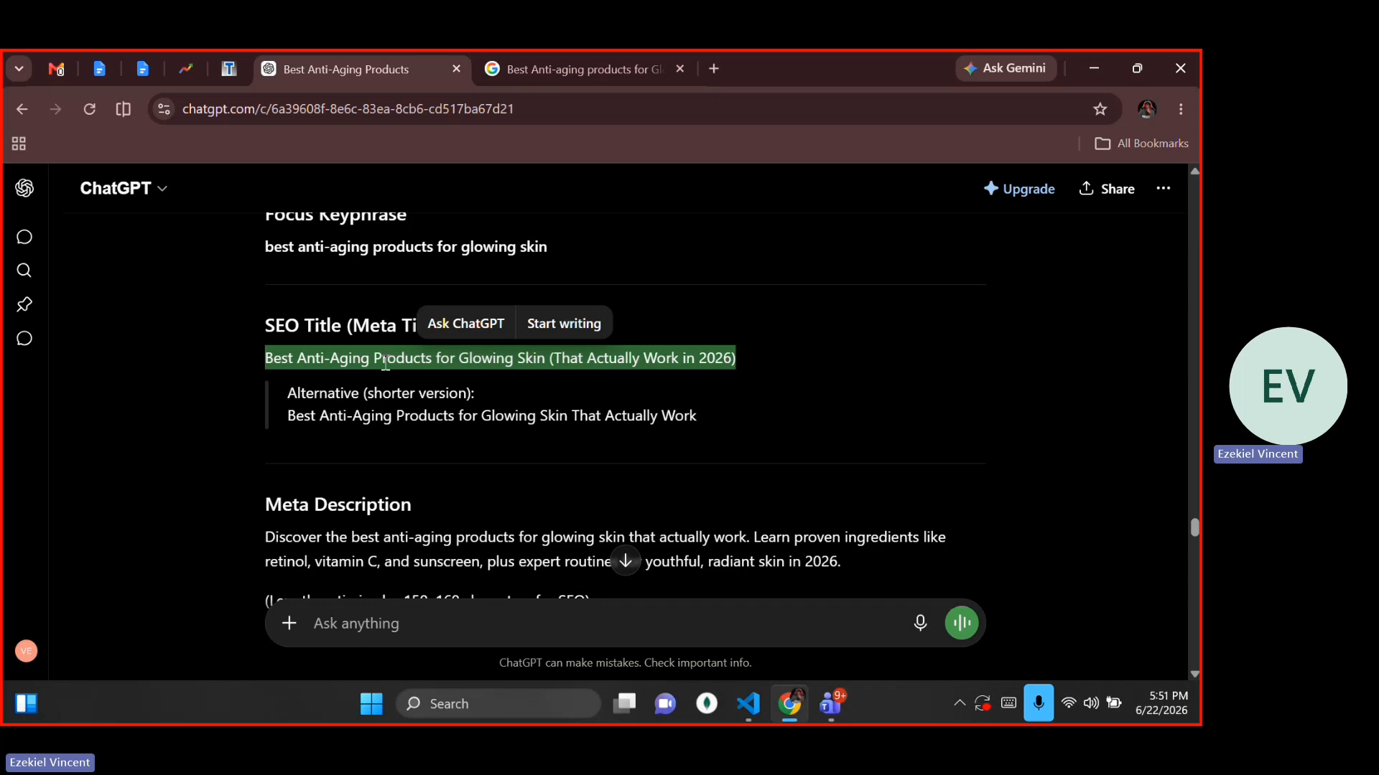
left_click(378, 318)
left_click(239, 109)
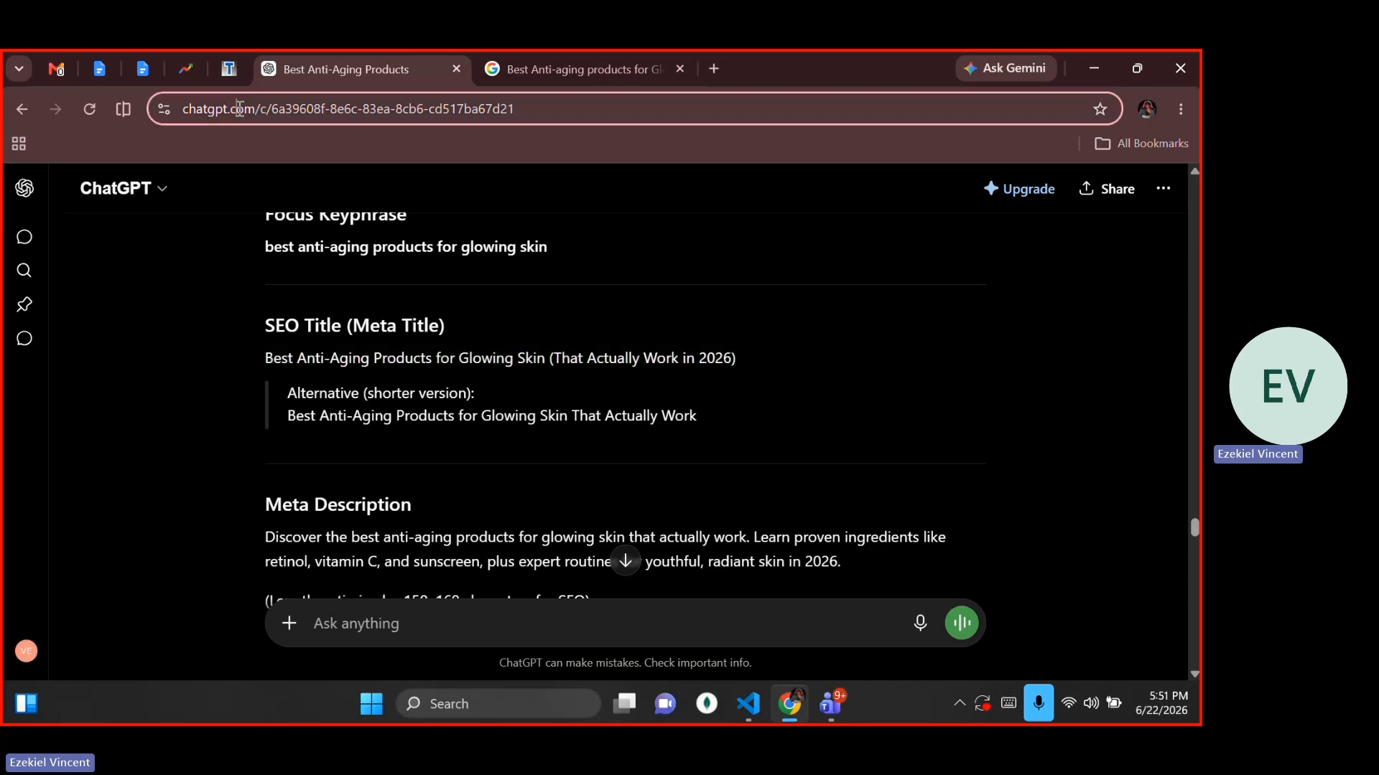
left_click(229, 70)
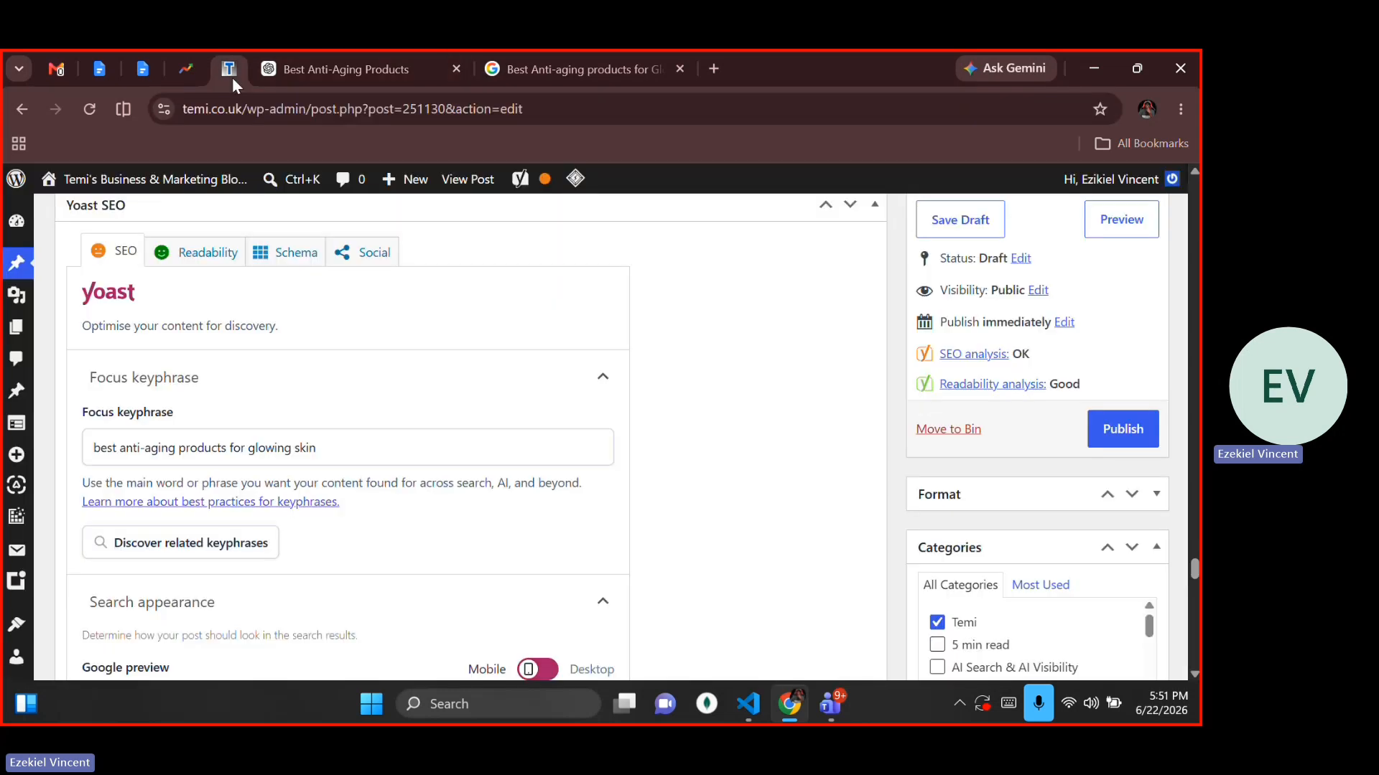
left_click(231, 361)
scroll(701, 393, "down", 1)
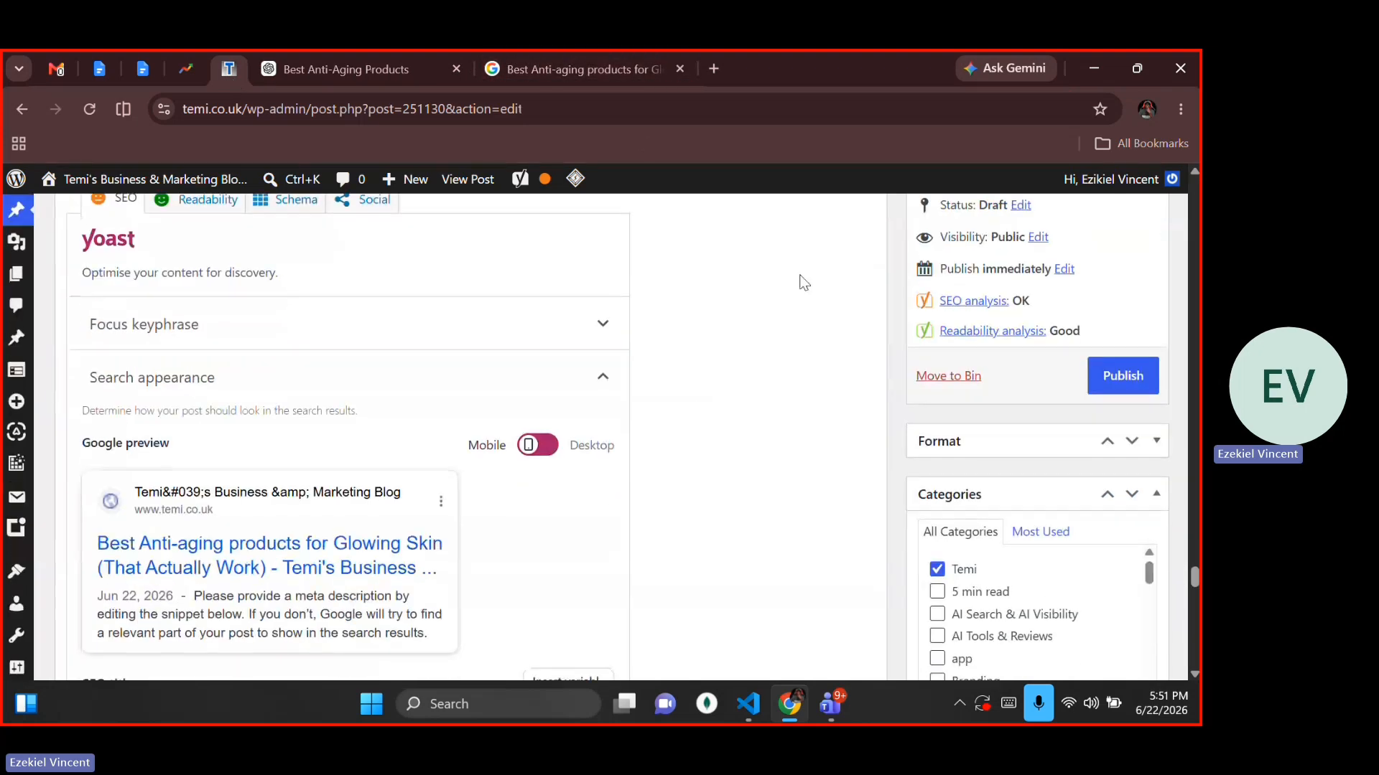
right_click(800, 280)
left_click(700, 397)
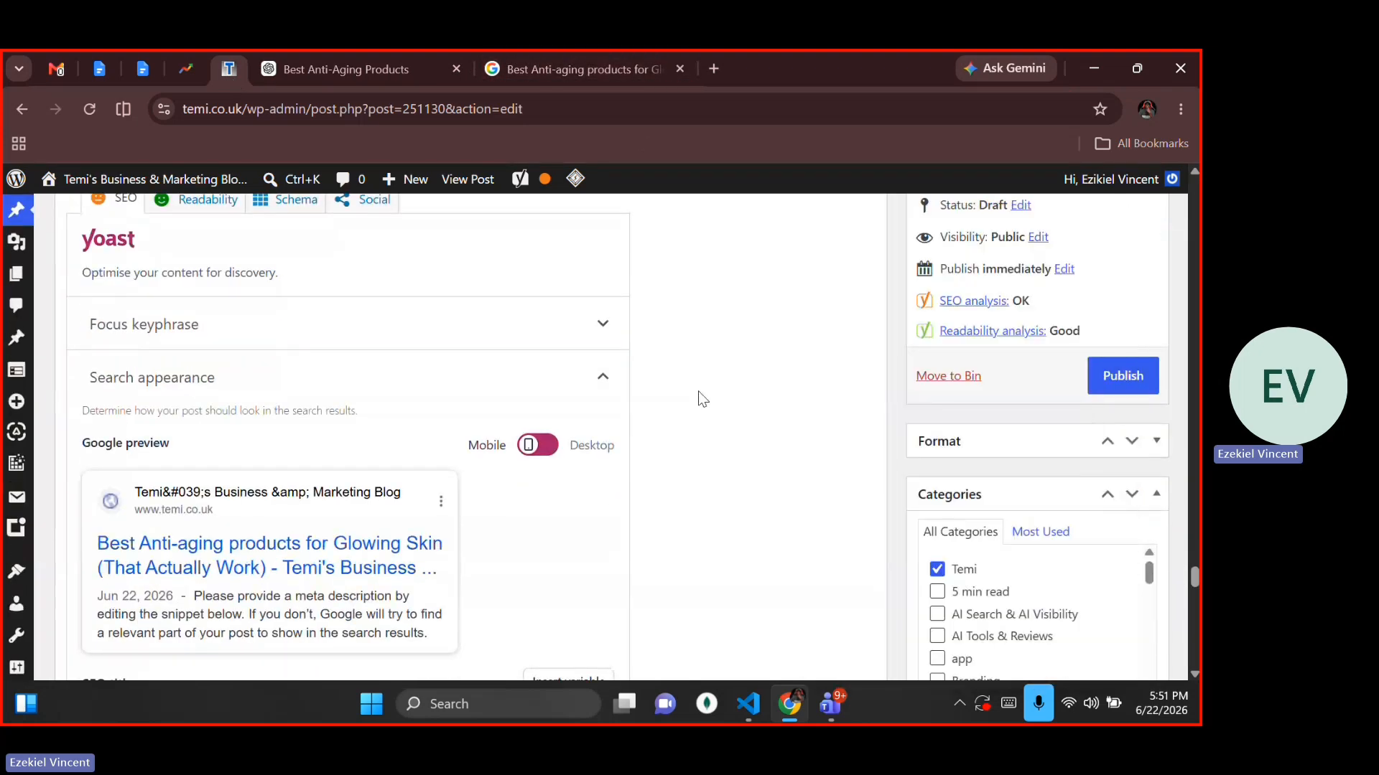
left_click(532, 336)
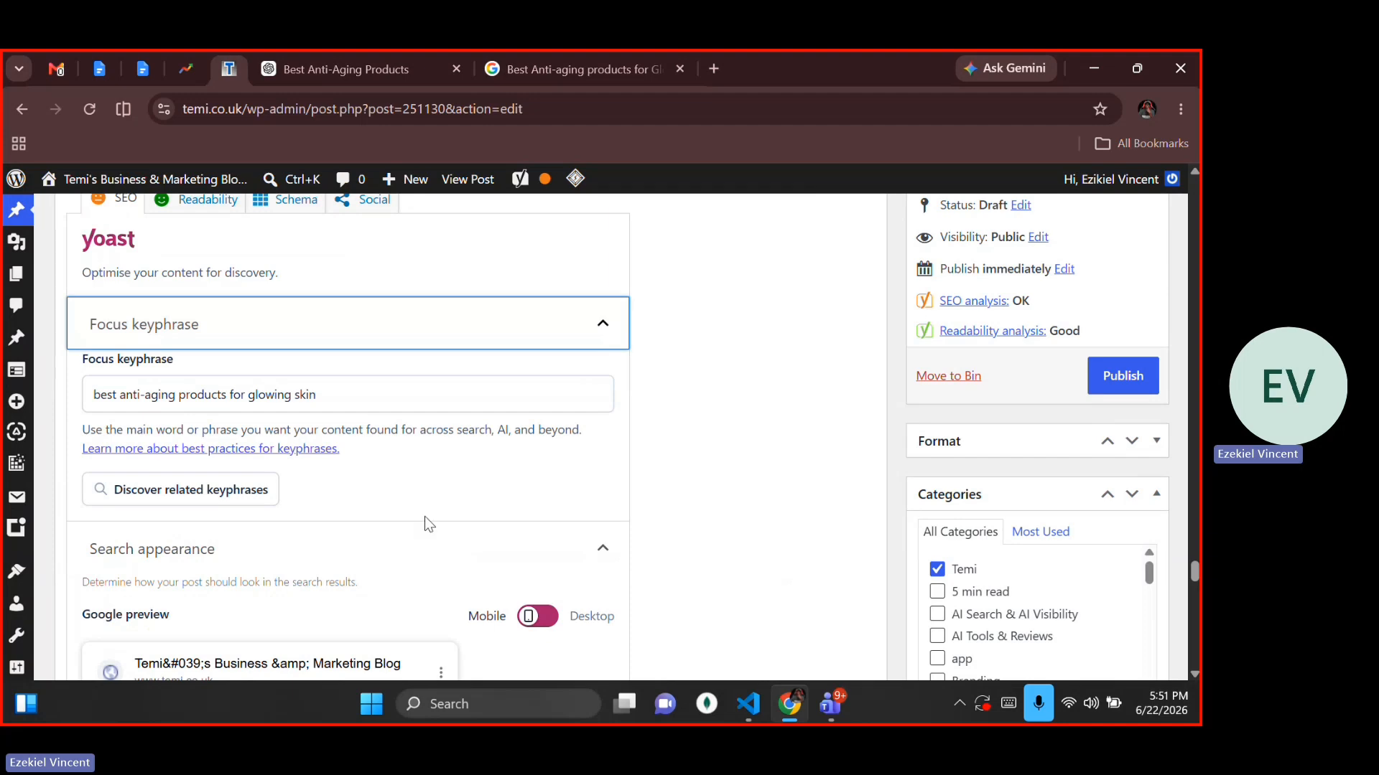
Replace the Yoast SEO title variables with "Best Anti-Aging Products for Glowing Skin (That Actually Work in 2026)"
scroll(424, 520, "down", 2)
scroll(426, 526, "down", 4)
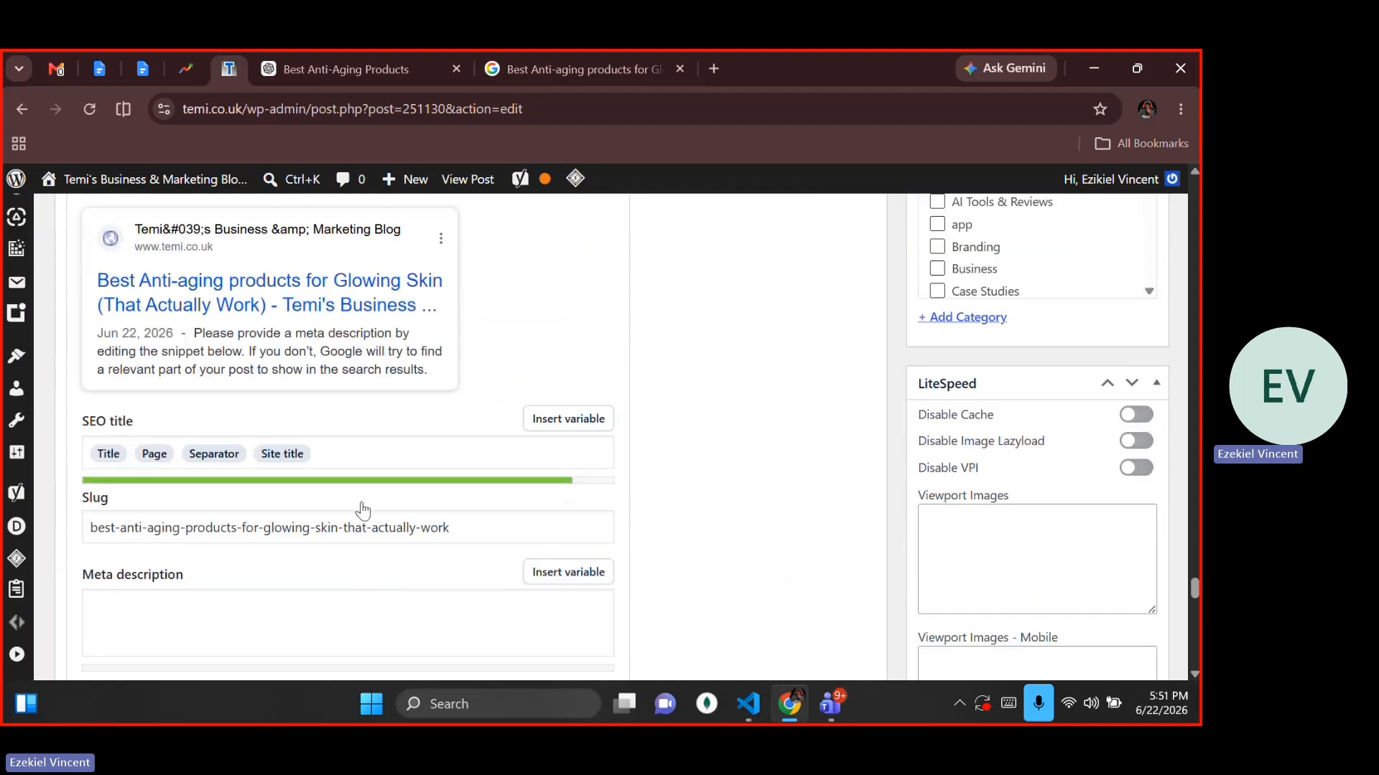
left_click(411, 467)
key("ctrl+a")
key("BackSpace")
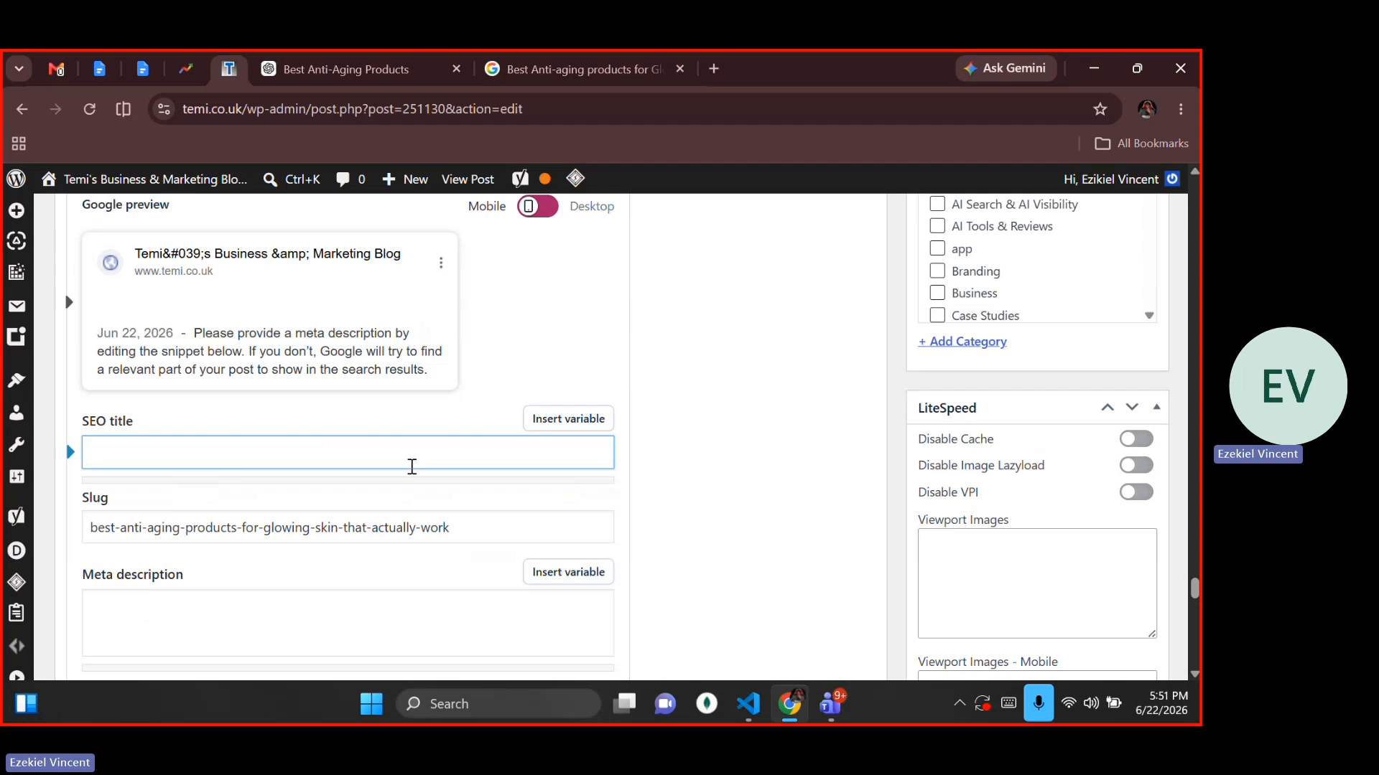
type("Best Anti-Aging Products for Glowing Skin (That Actually Work in 2026)")
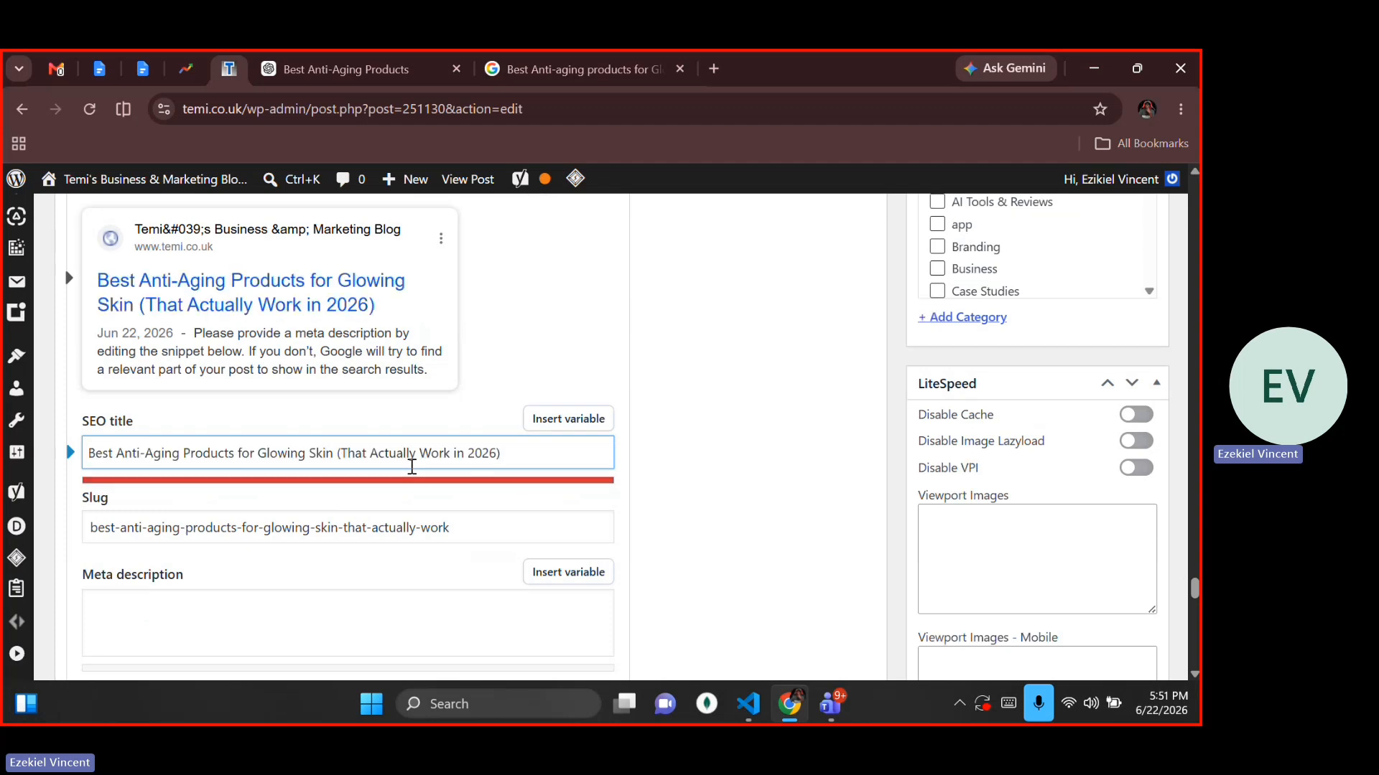
left_click(698, 461)
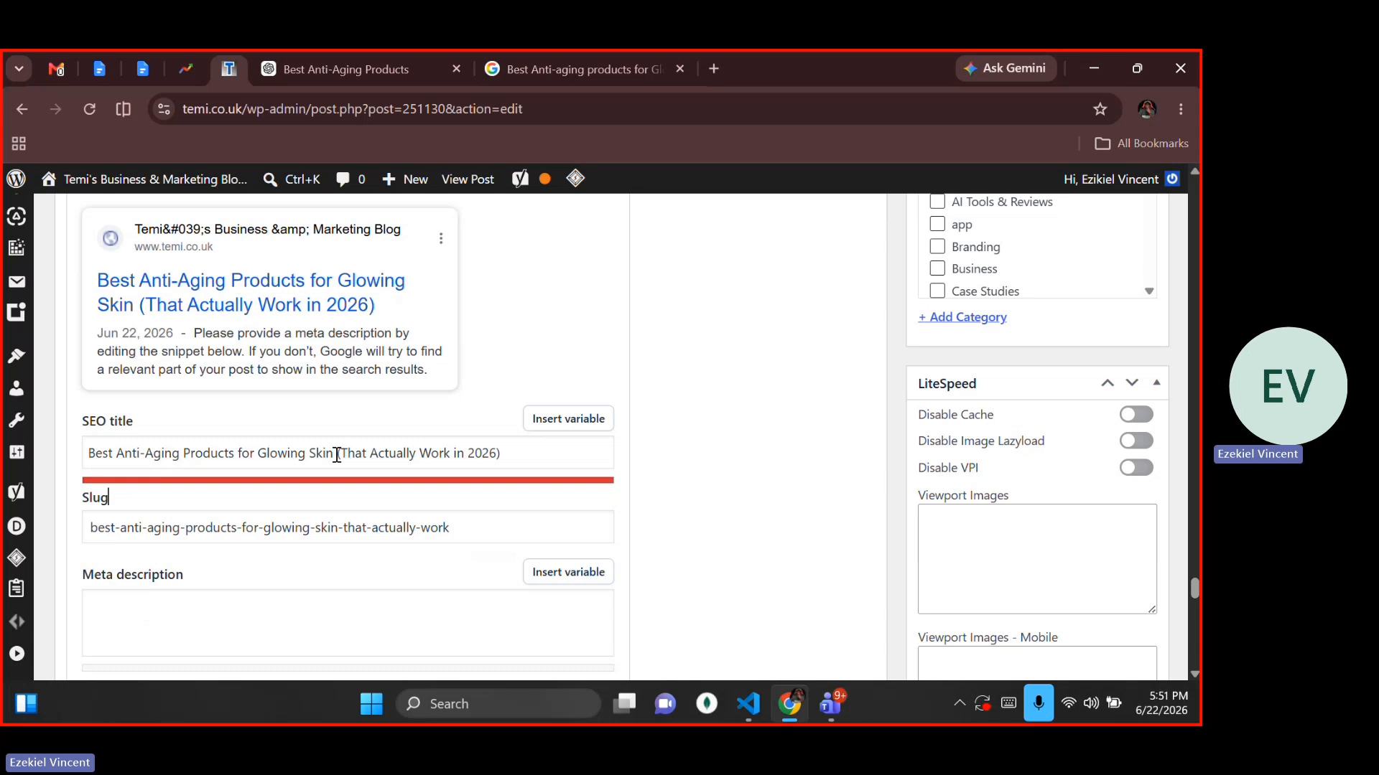
Shorten the SEO title to "Best Anti-Aging Products for Glowing Skin" by deleting the parenthesised ending
mouse_move(337, 455)
left_mouse_down()
mouse_move(459, 452)
mouse_move(332, 449)
left_mouse_up()
left_click(495, 453)
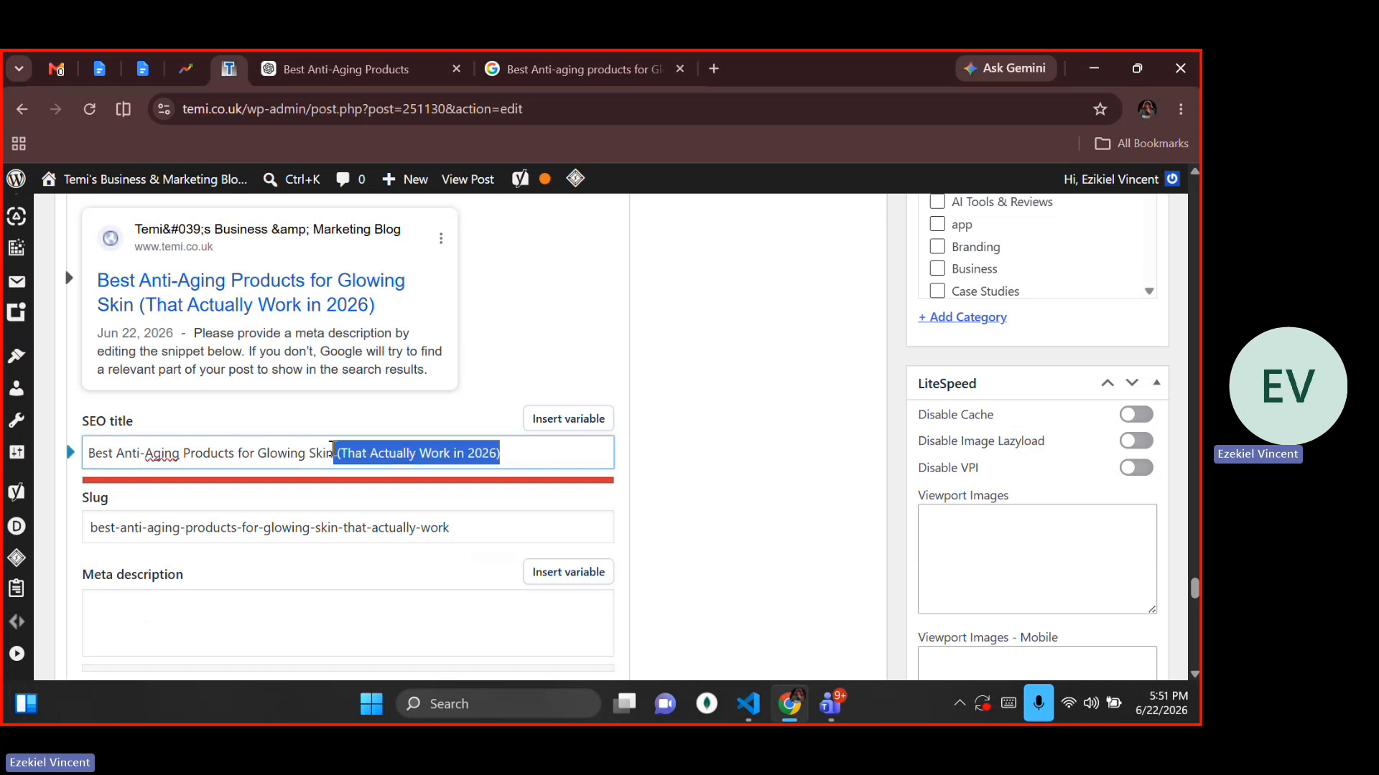
key("BackSpace")
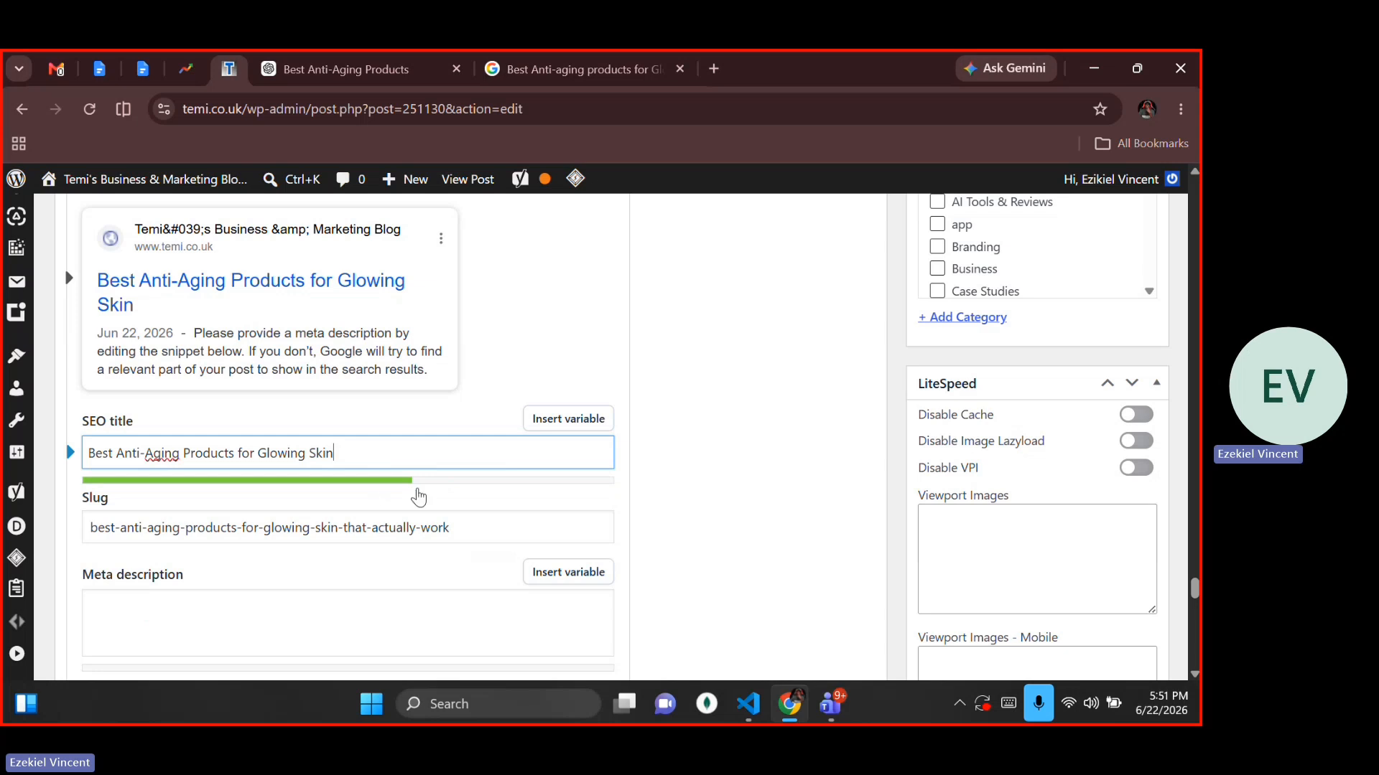
left_click(812, 494)
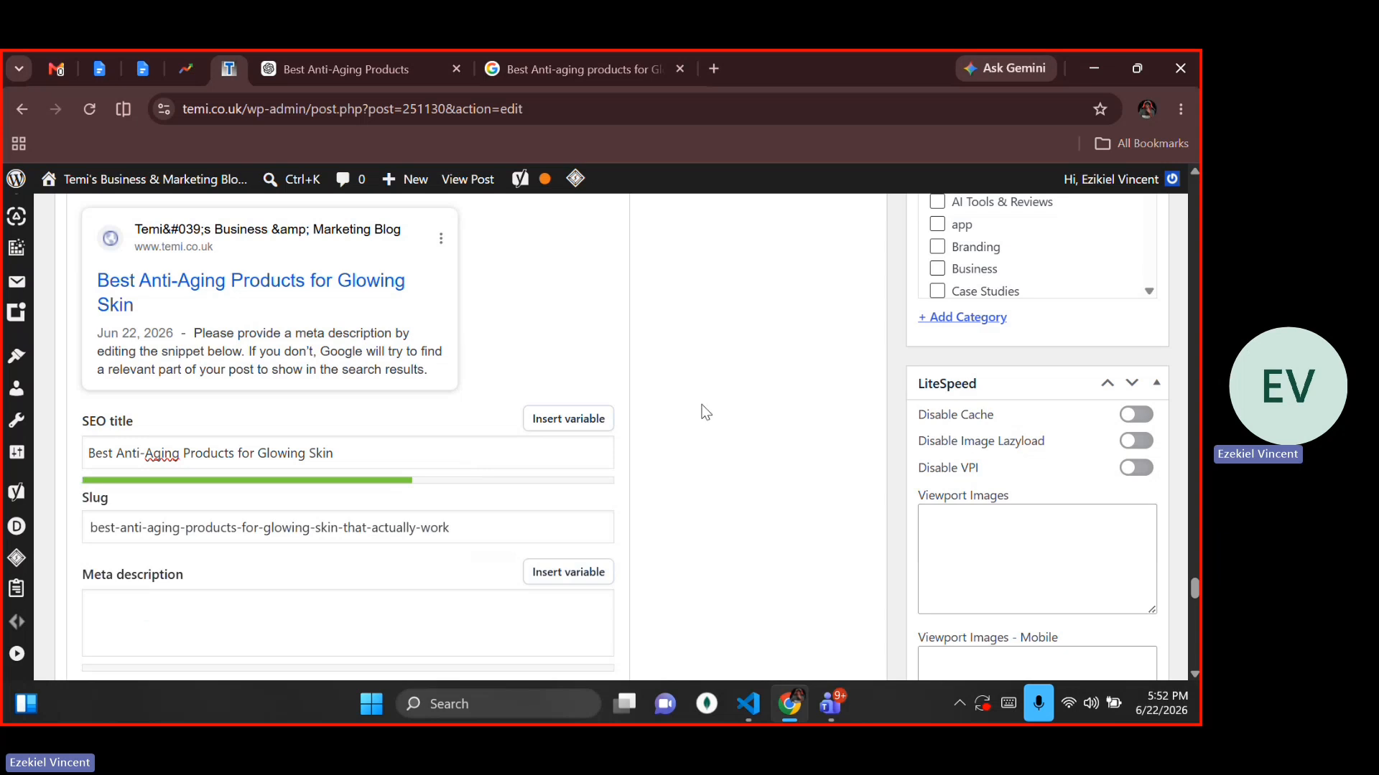
Replace the SEO title with ChatGPT's shorter alternative, "Best Anti-Aging Products for Glowing Skin That Actually Work"
left_click(351, 69)
left_click_drag(288, 417, 705, 426)
key("ctrl+c")
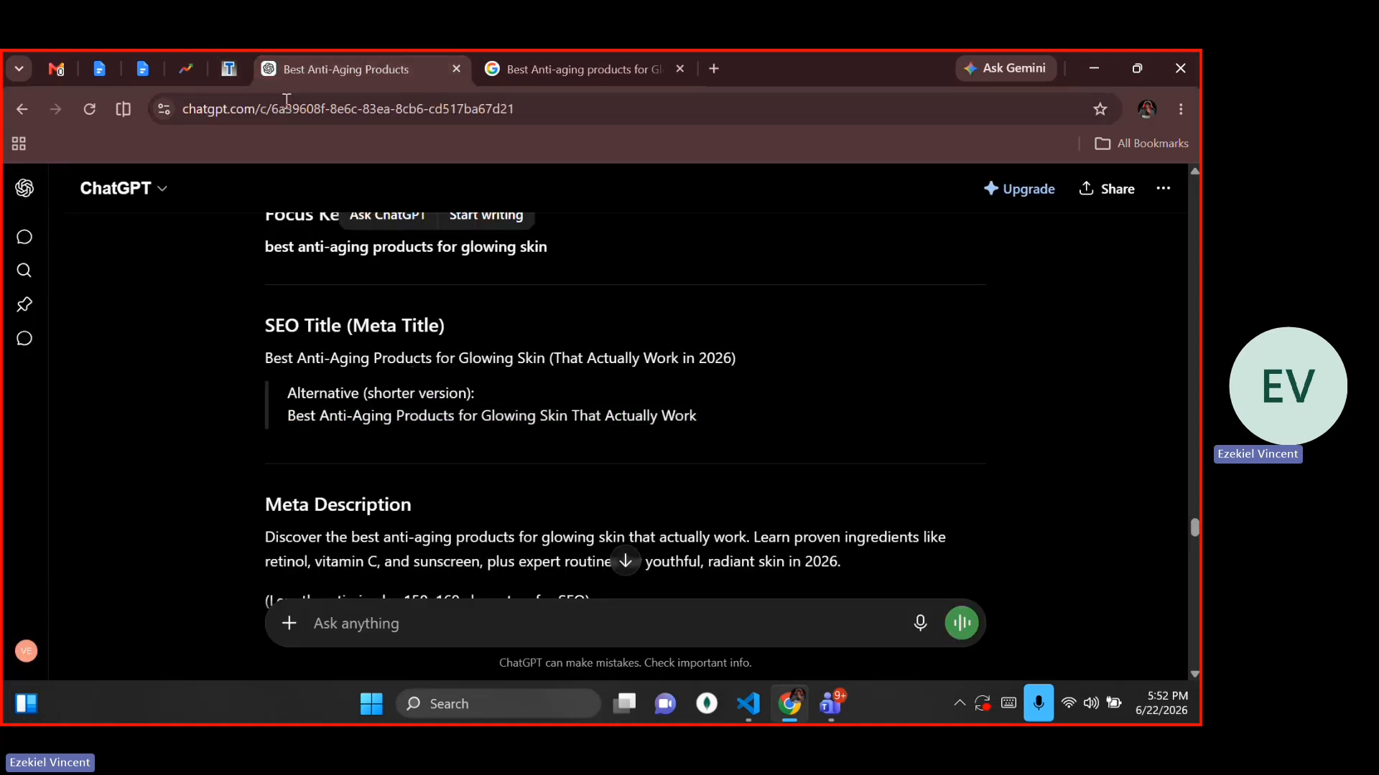
left_click(227, 69)
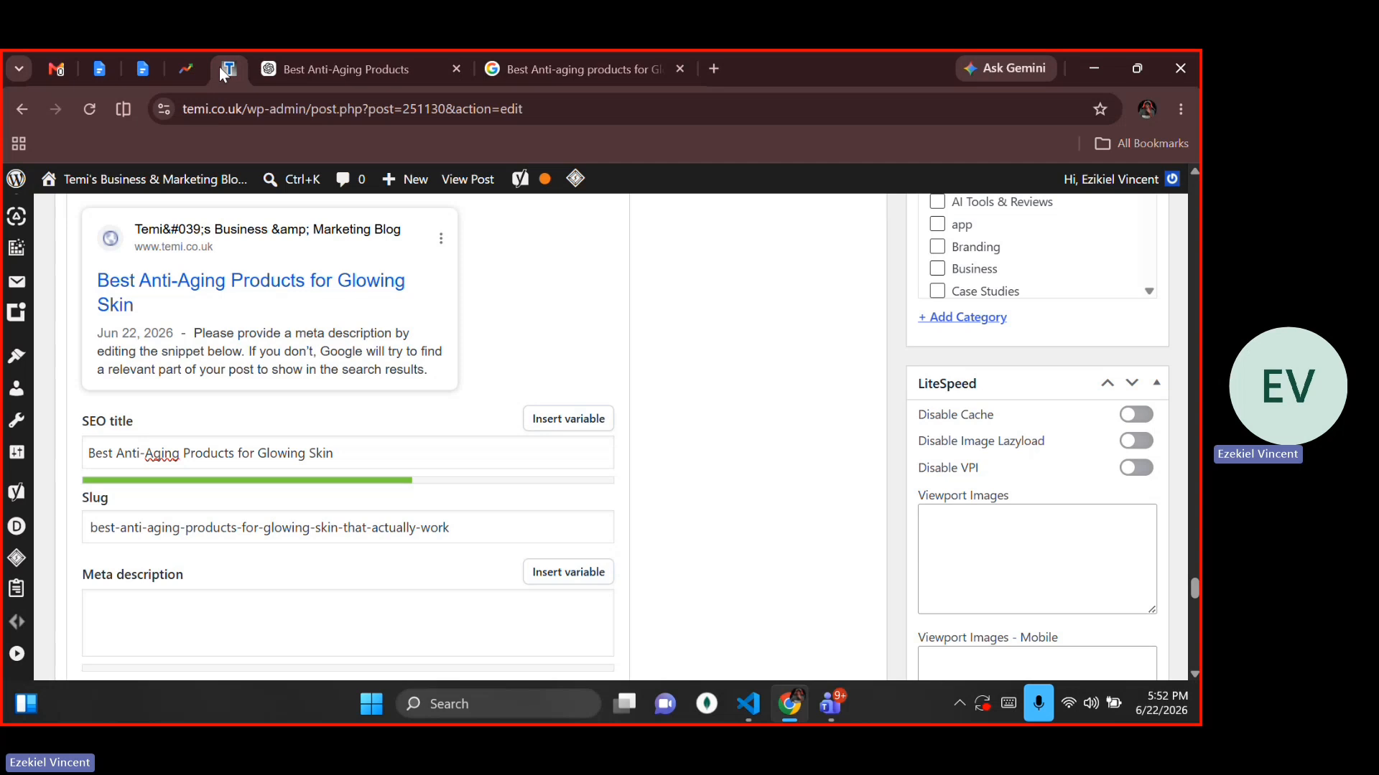
triple_click(415, 462)
key("ctrl+v")
left_click(704, 471)
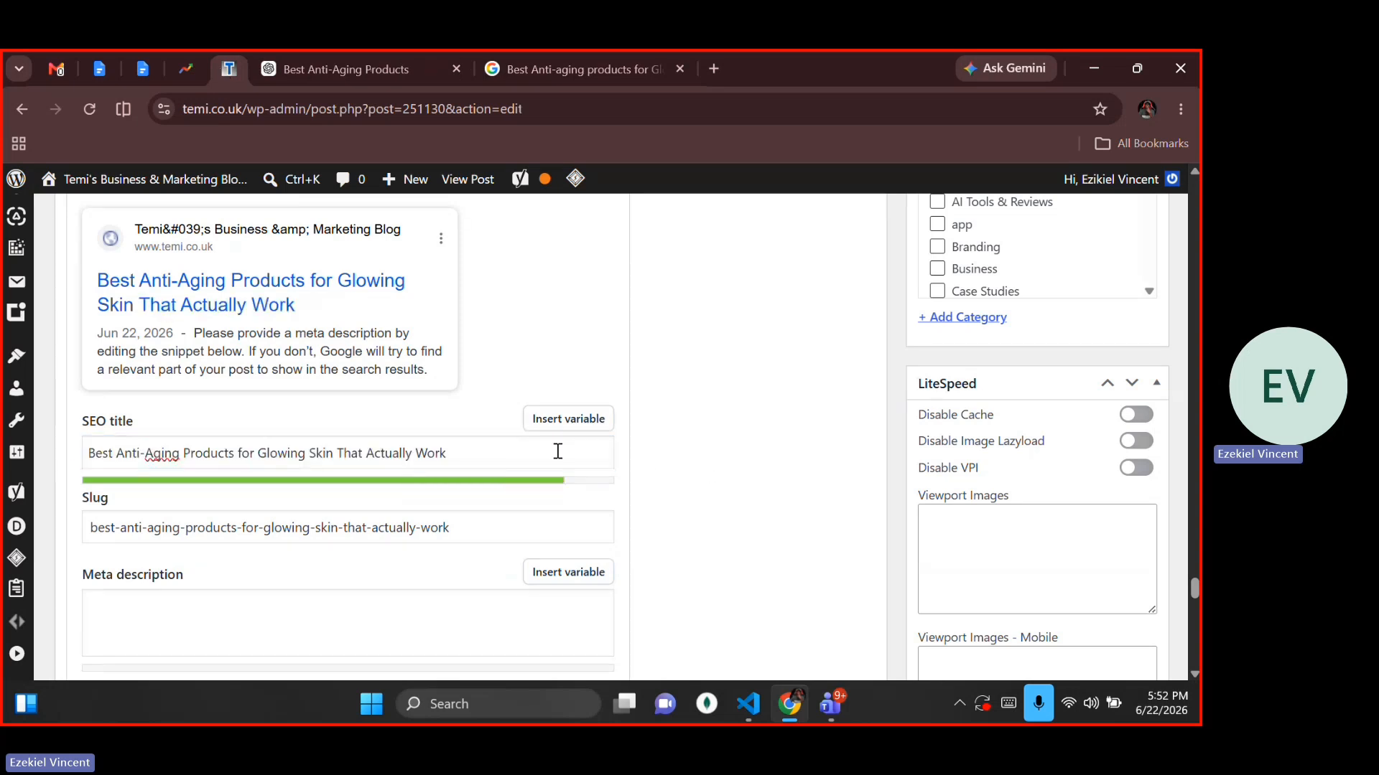
Try appending the year in parentheses, "(2026)", to the end of the SEO title
left_click(494, 452)
type("2026")
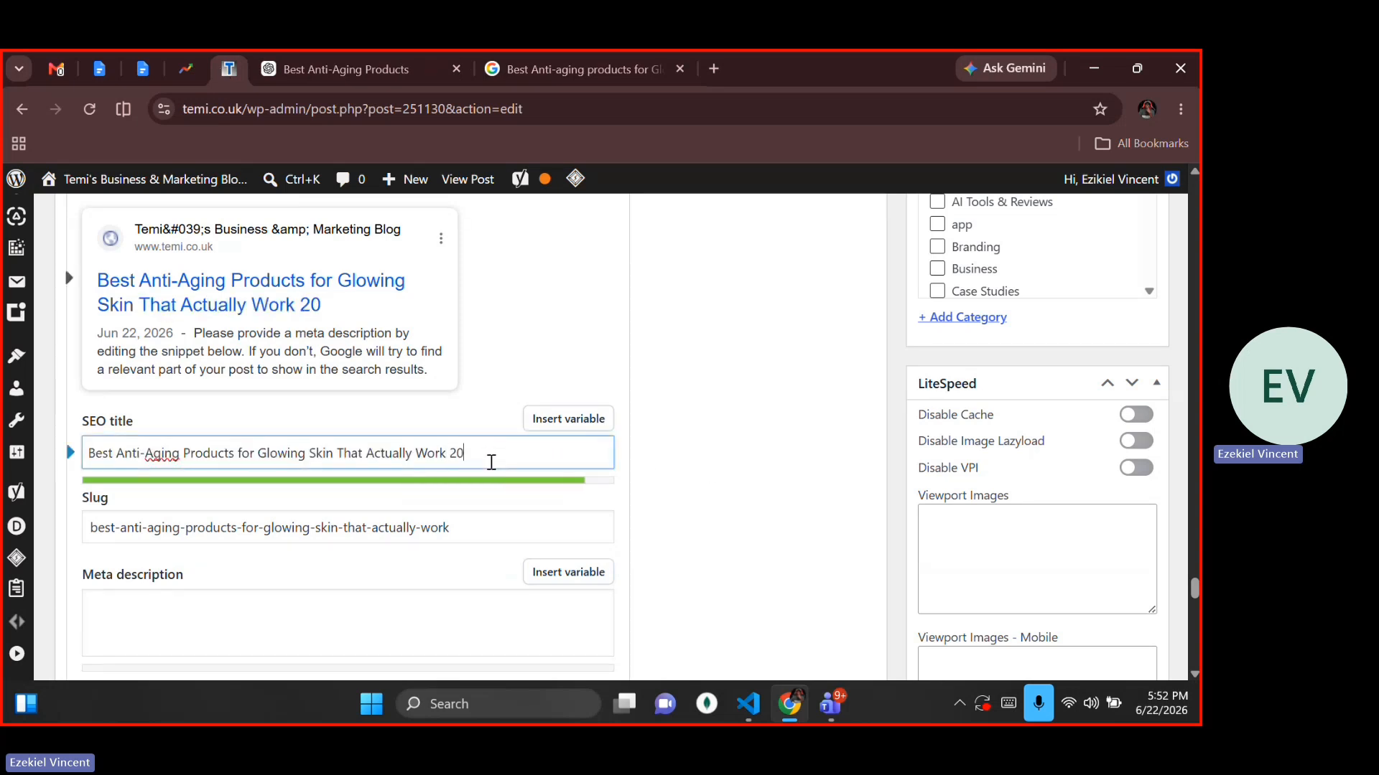
key("BackSpace")
key("BackSpace")
key("BackSpace")
key("BackSpace")
type("()")
type("202")
type("6")
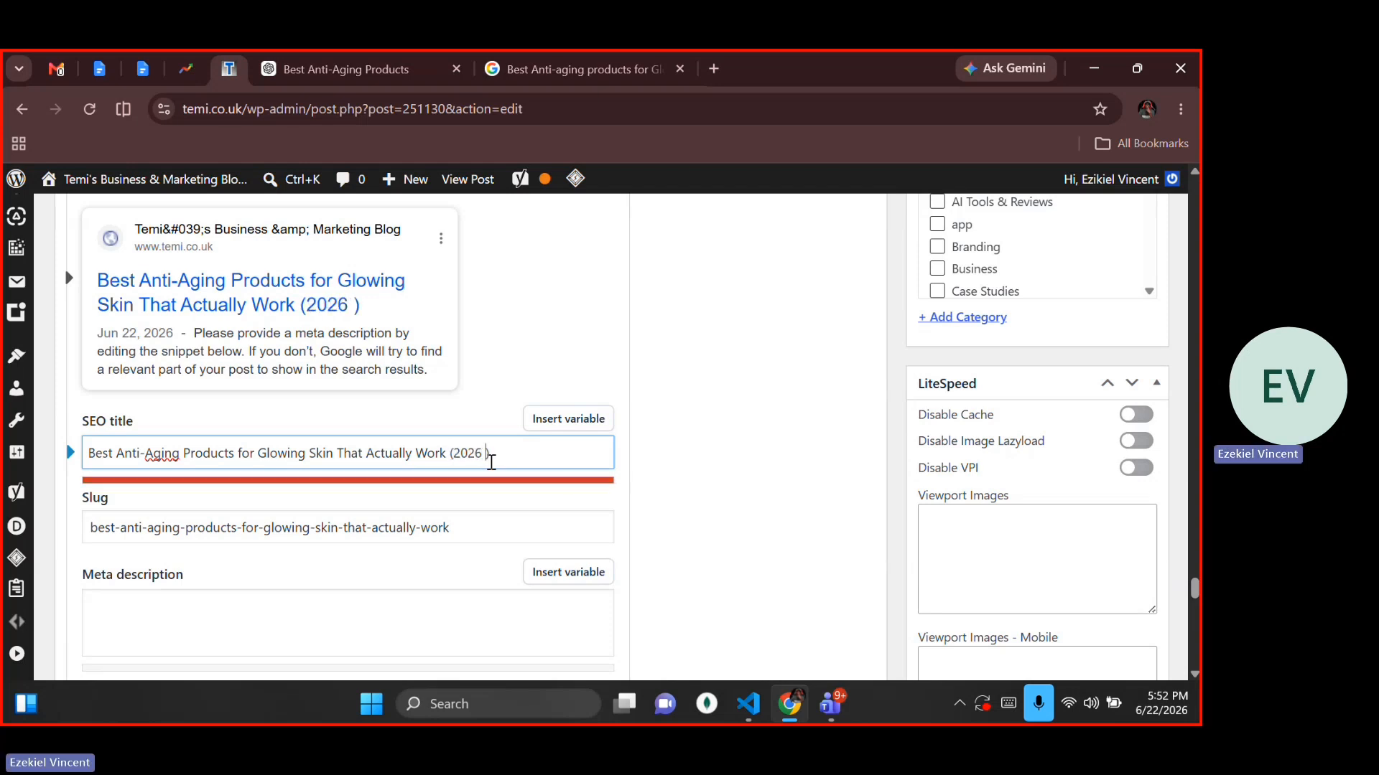
Delete the parenthesised year from the end of the SEO title
key("shift+Left")
key("shift+Left")
key("shift+Left")
key("shift+Left")
key("shift+Left")
key("shift+Left")
key("shift+Left")
key("shift+Left")
key("BackSpace")
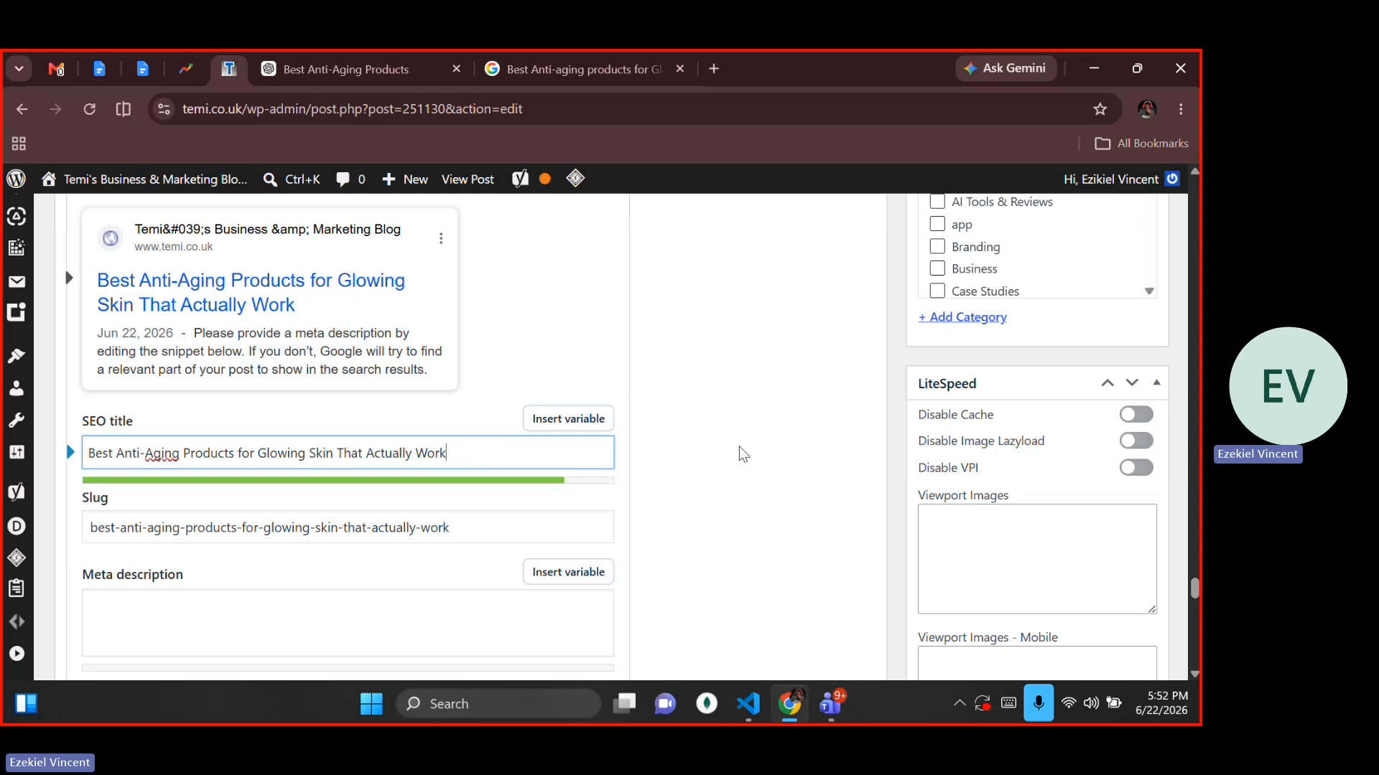
left_click(741, 451)
Replace the Yoast slug with ChatGPT's suggested URL slug, "best-anti-aging-products-for-glowing-skin"
scroll(740, 451, "down", 2)
scroll(739, 447, "down", 1)
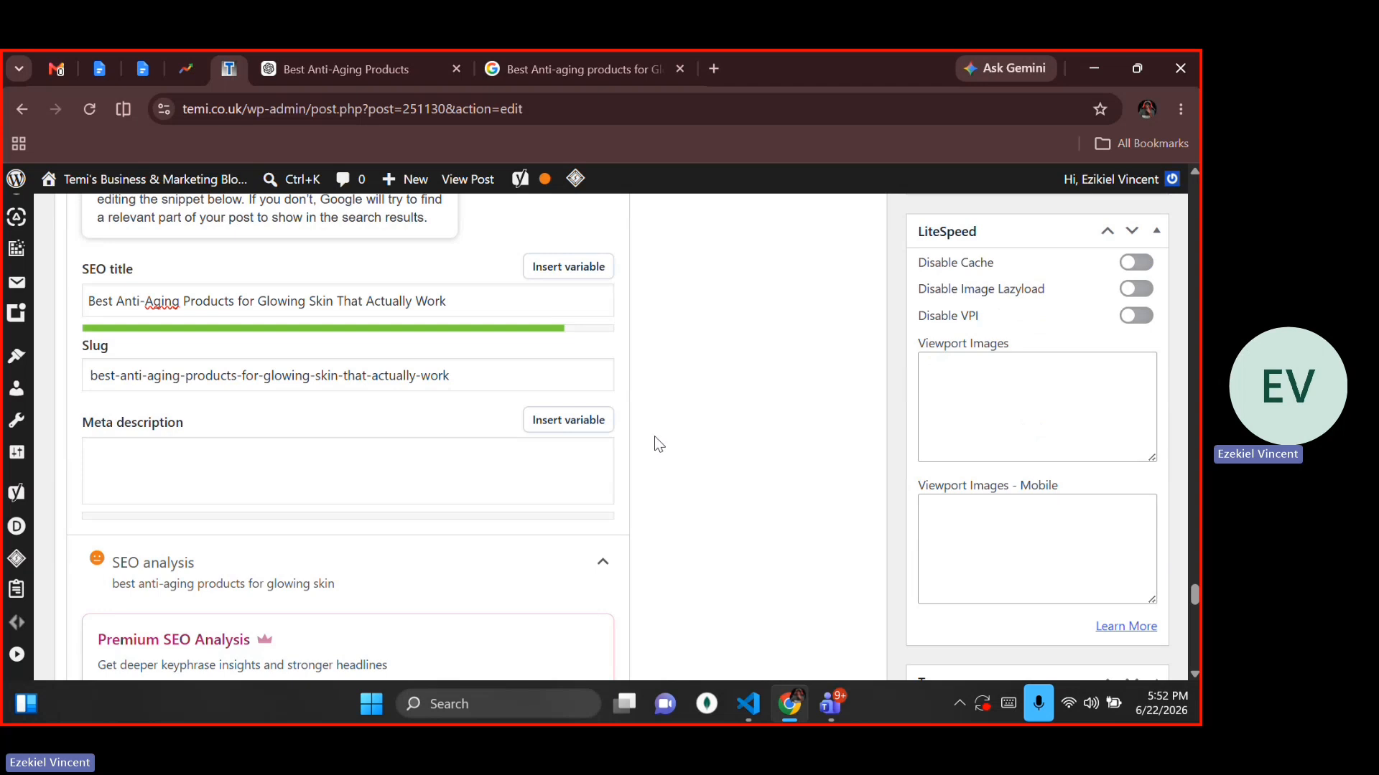
scroll(653, 439, "up", 3)
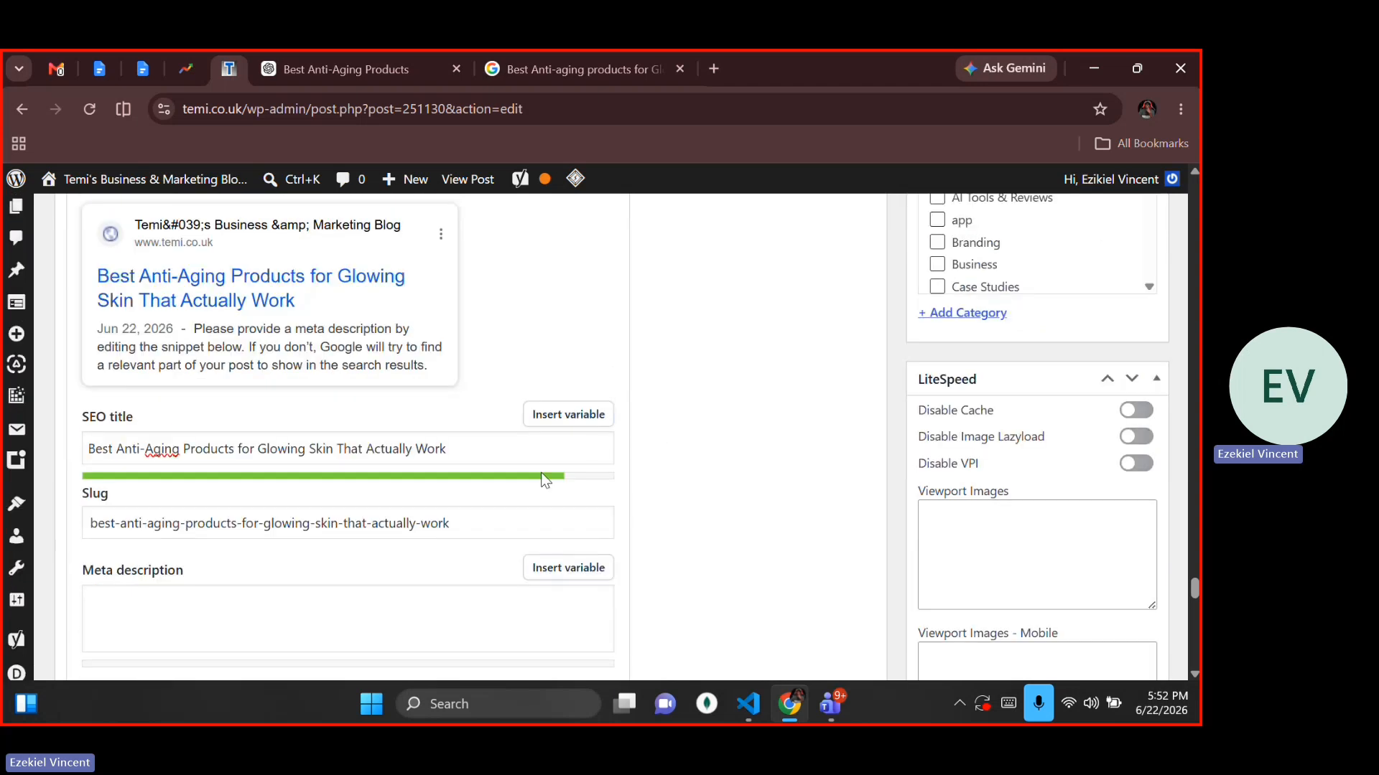
left_click(389, 66)
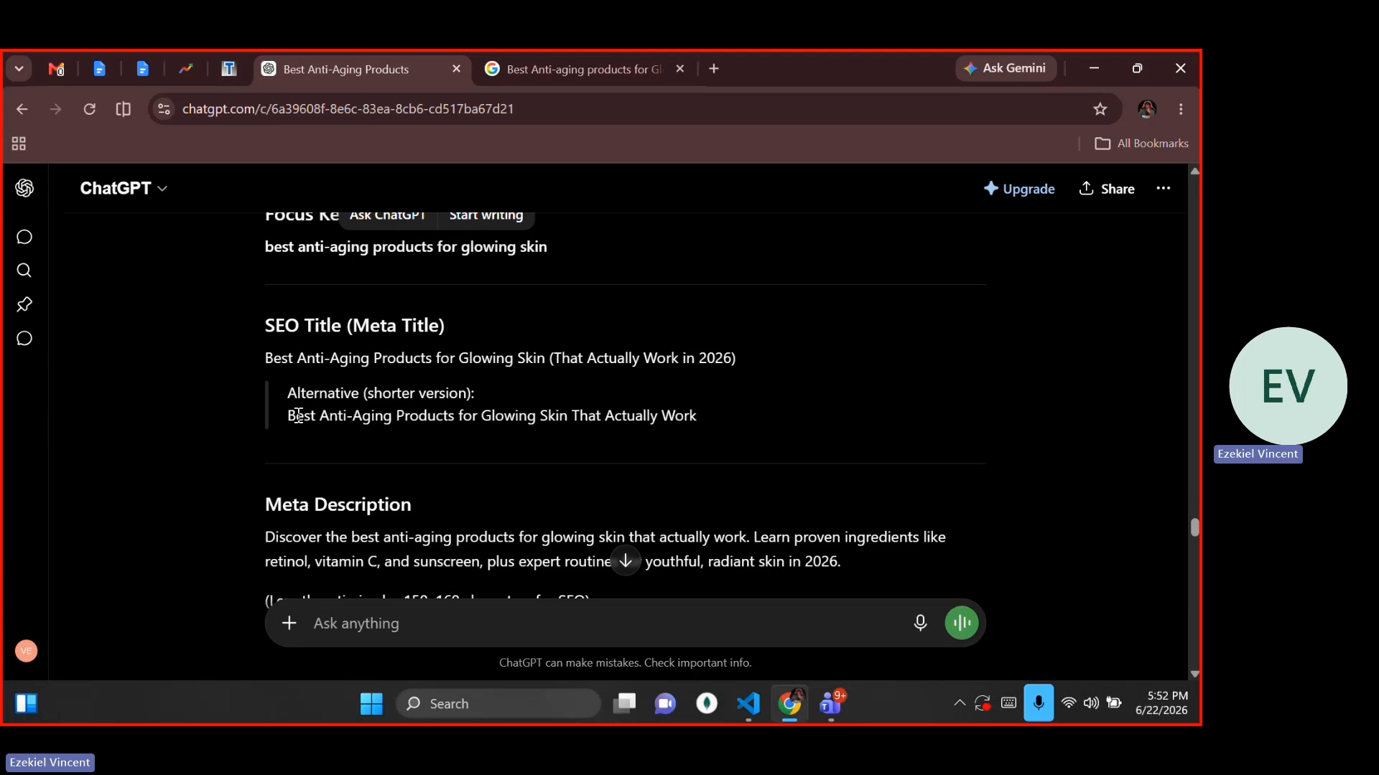
scroll(299, 417, "up", 1)
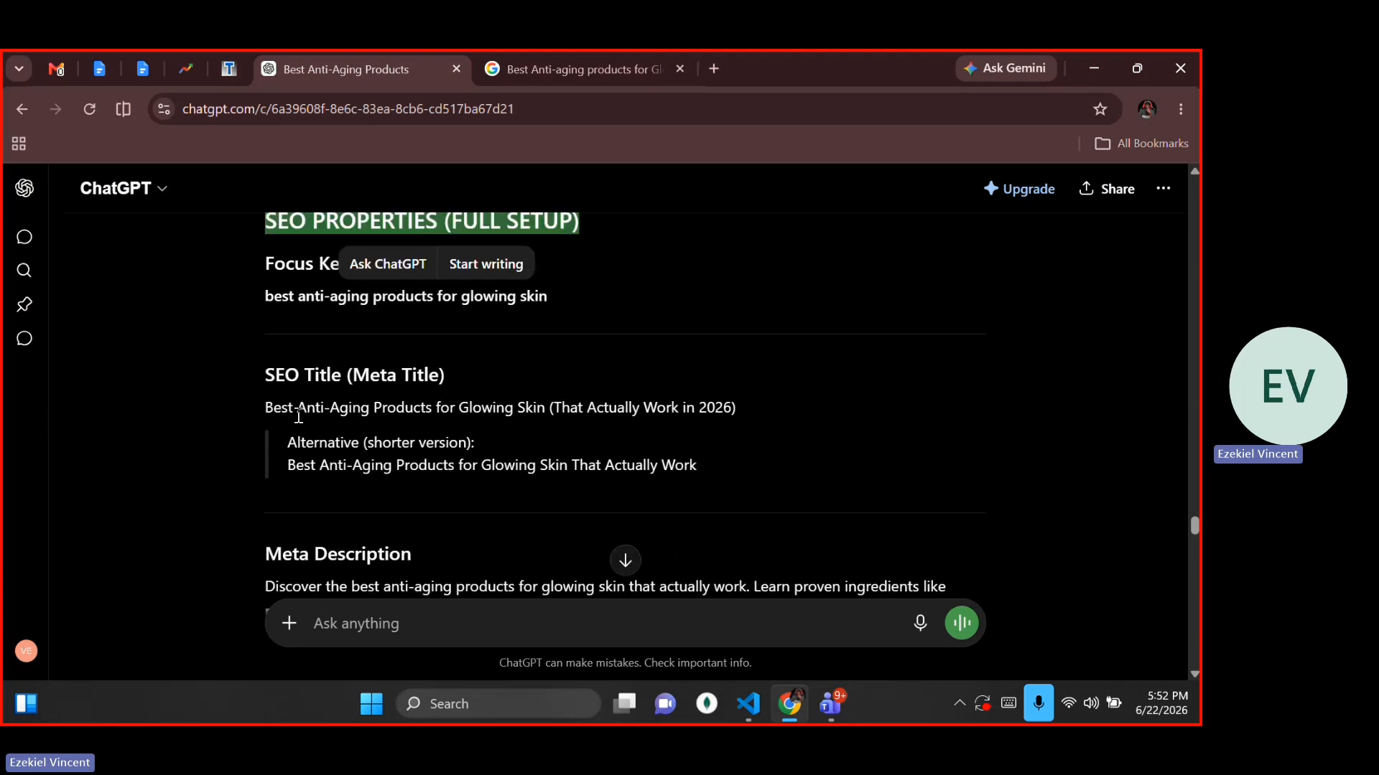
scroll(299, 416, "down", 5)
scroll(284, 420, "up", 1)
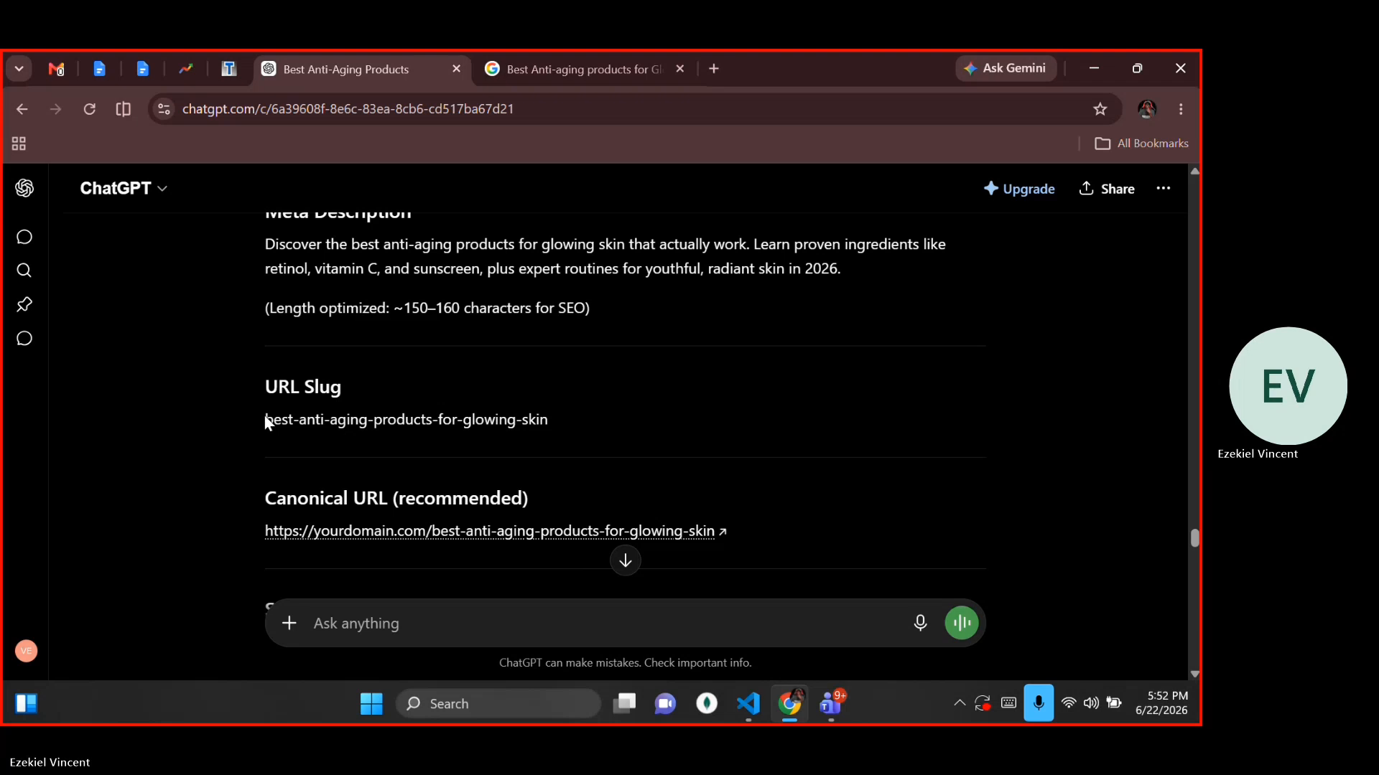
left_click_drag(264, 419, 585, 422)
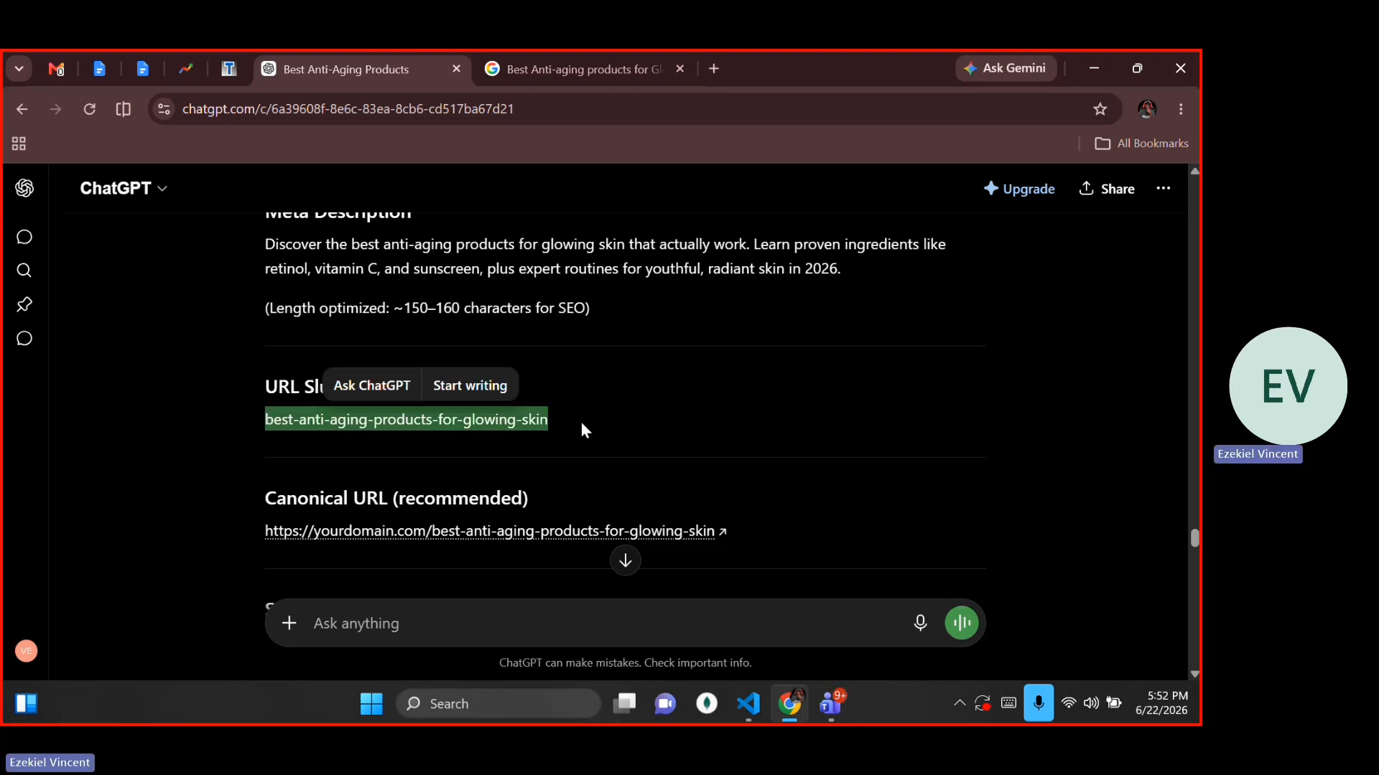
left_click_drag(375, 248, 243, 74)
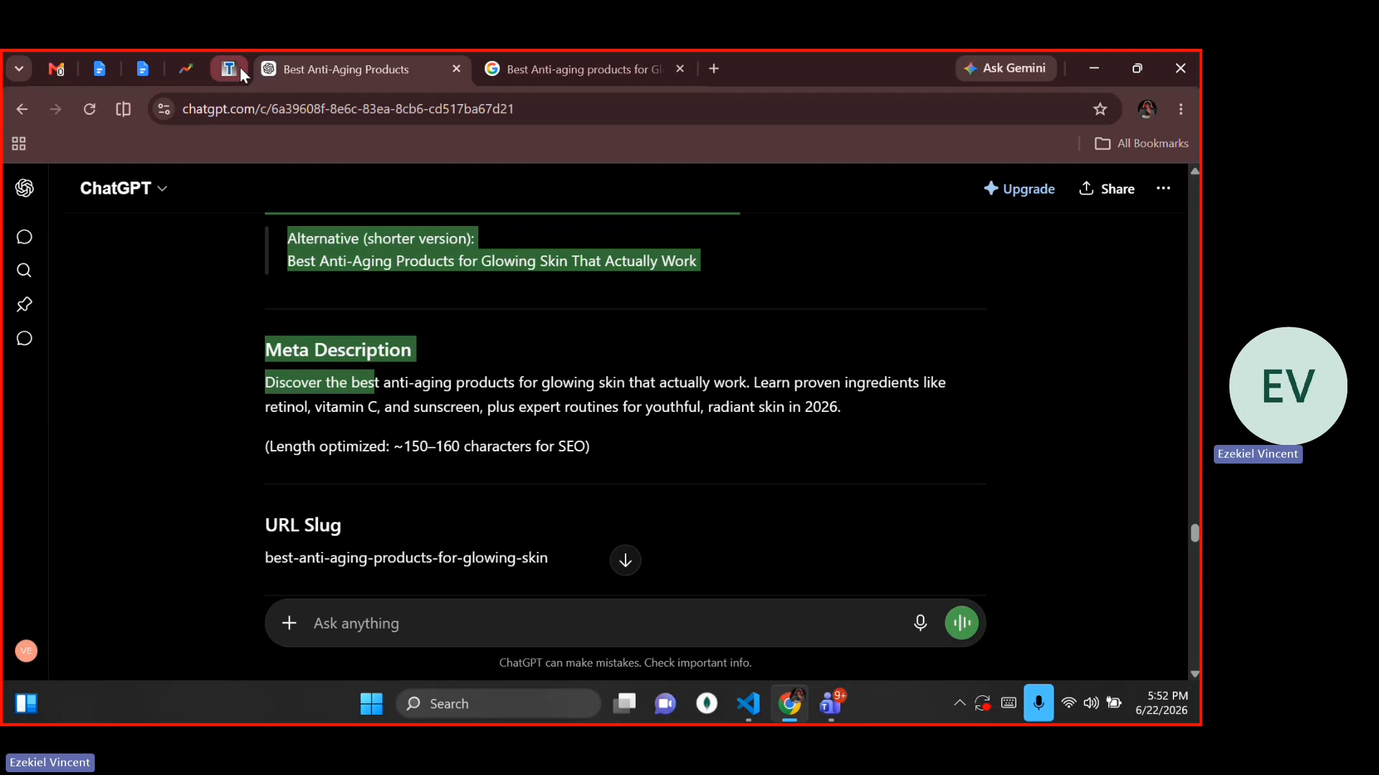
left_click(242, 72)
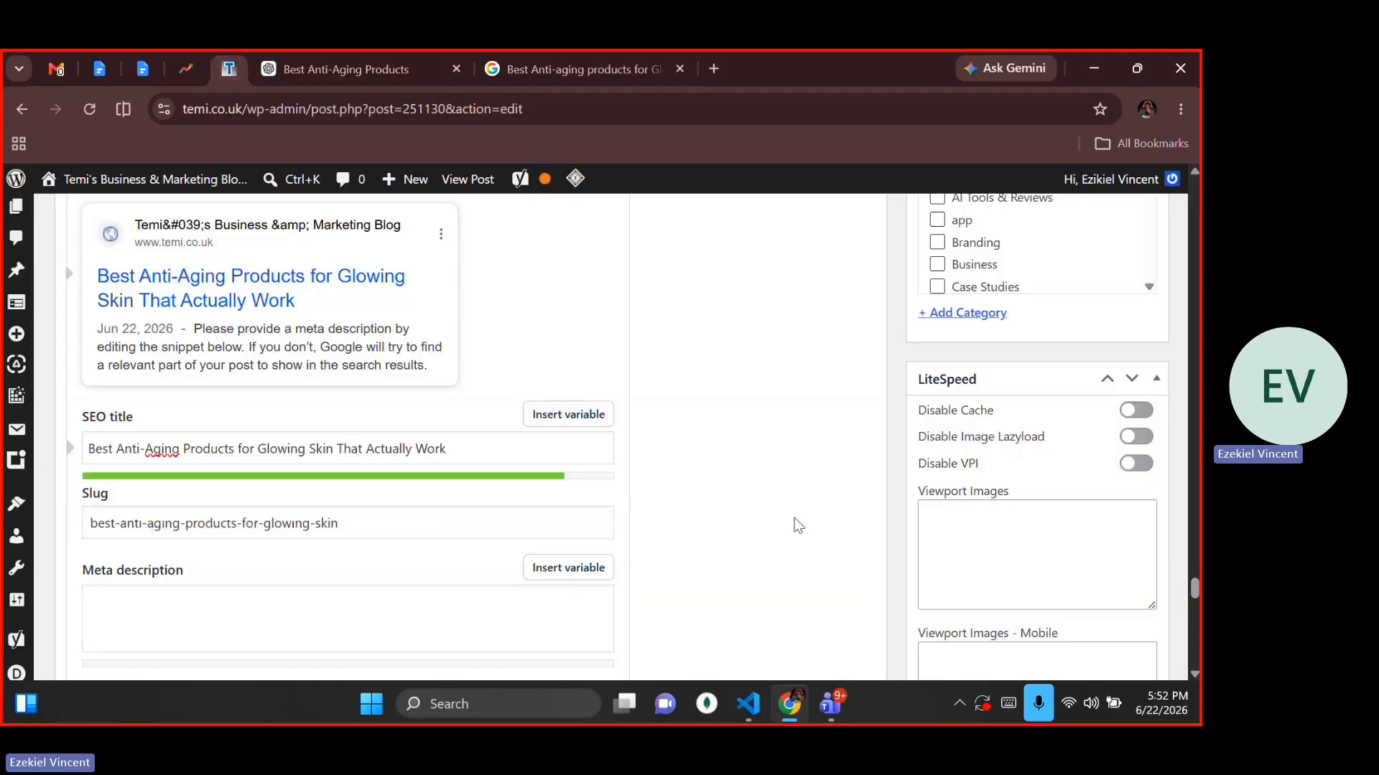
left_click(568, 283)
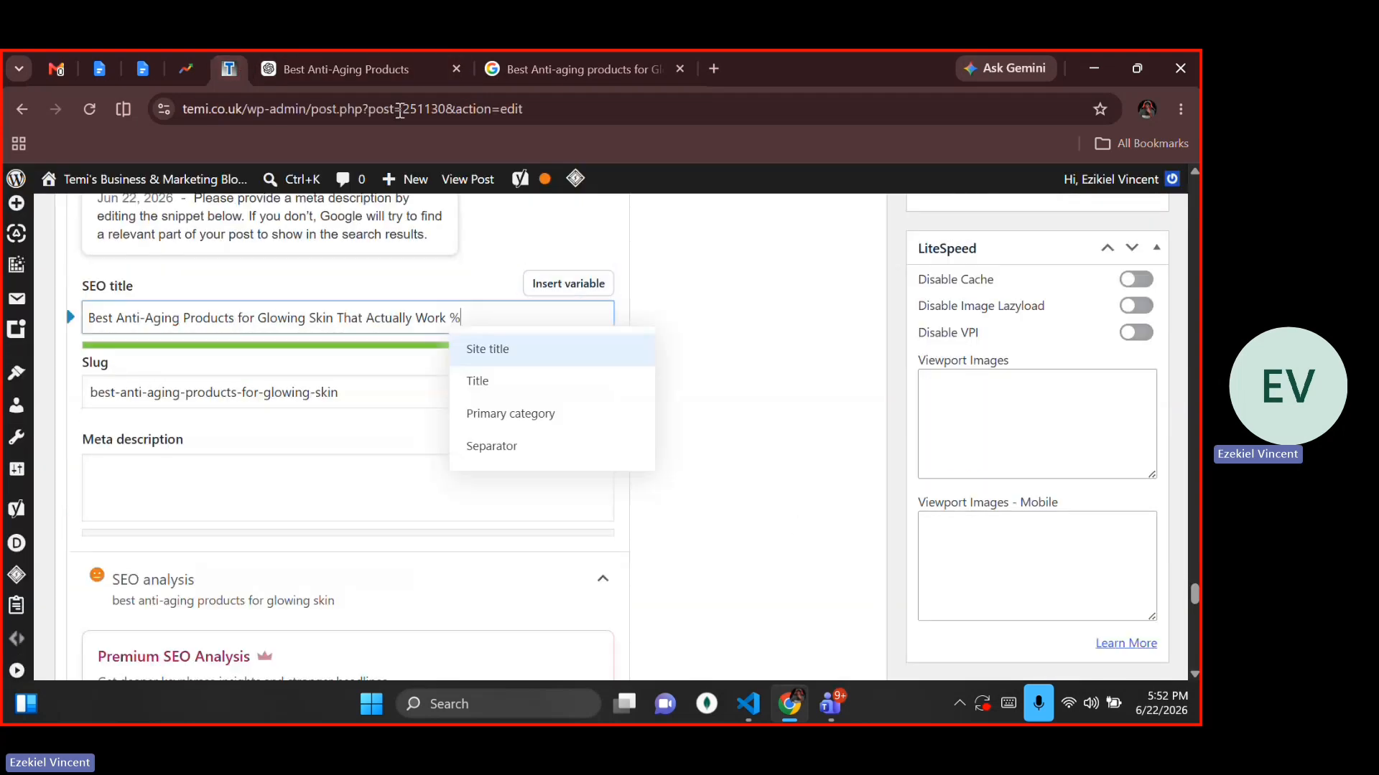
Copy the meta description beginning "Discover the best anti-aging products for glowing skin" from ChatGPT into the post's Yoast meta description
left_click(389, 71)
double_click(266, 395)
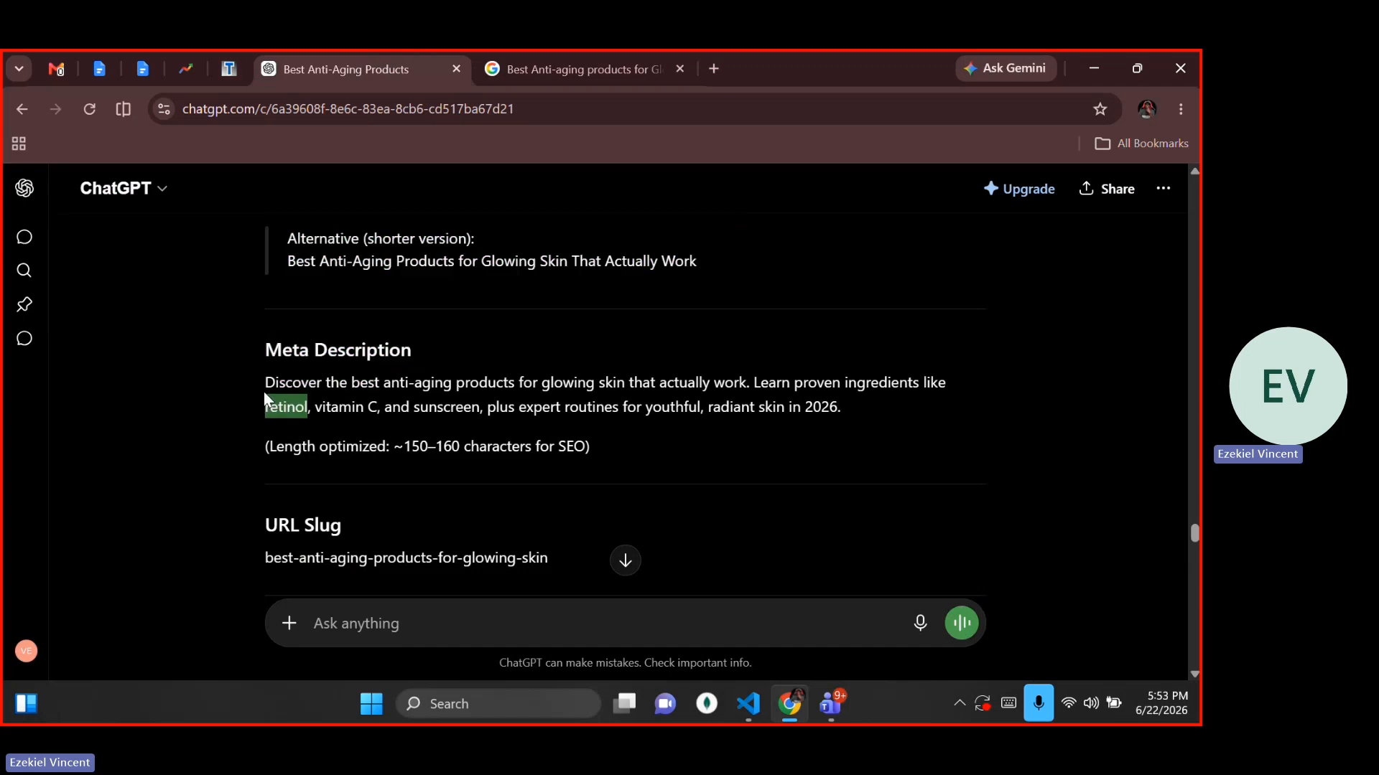
left_click(273, 429)
left_click_drag(266, 384, 868, 414)
key("ctrl+c")
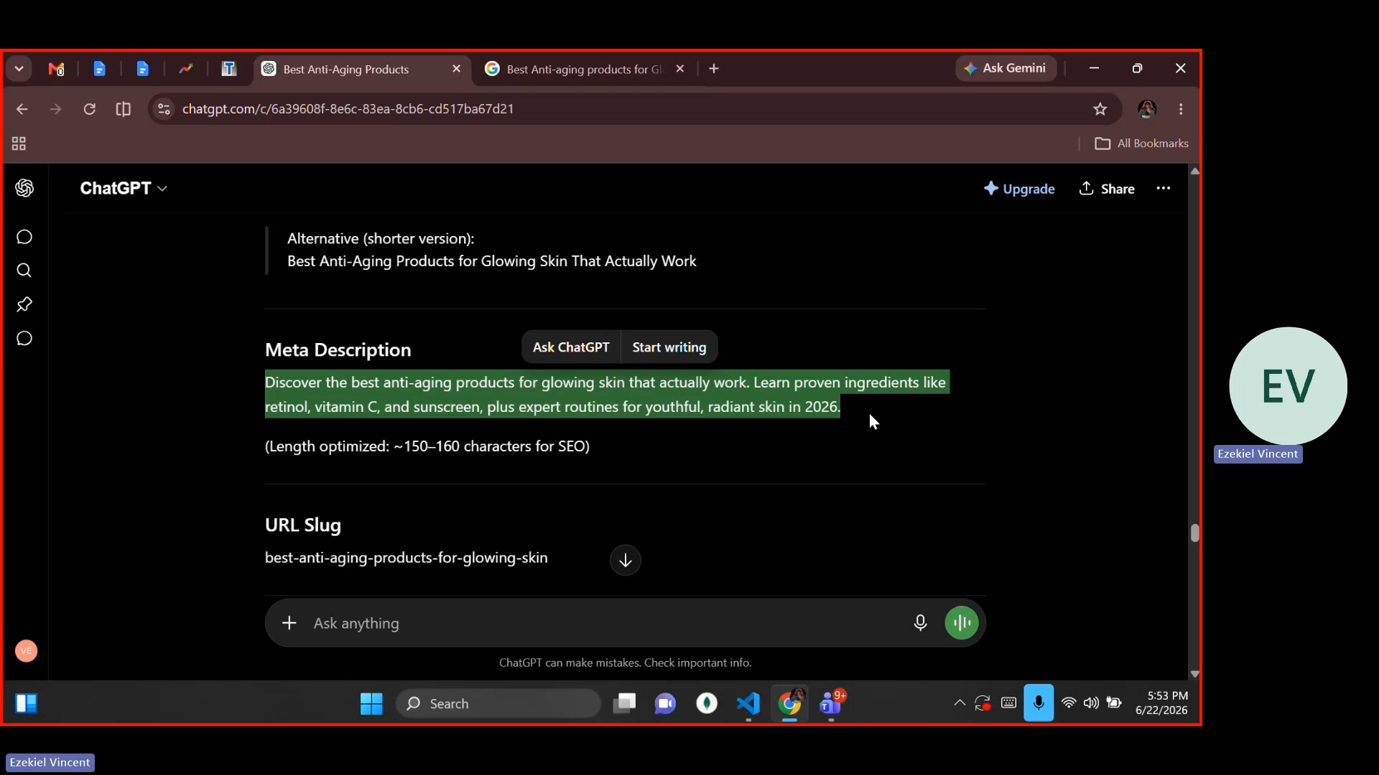
left_click(214, 75)
left_click(243, 493)
key("ctrl+v")
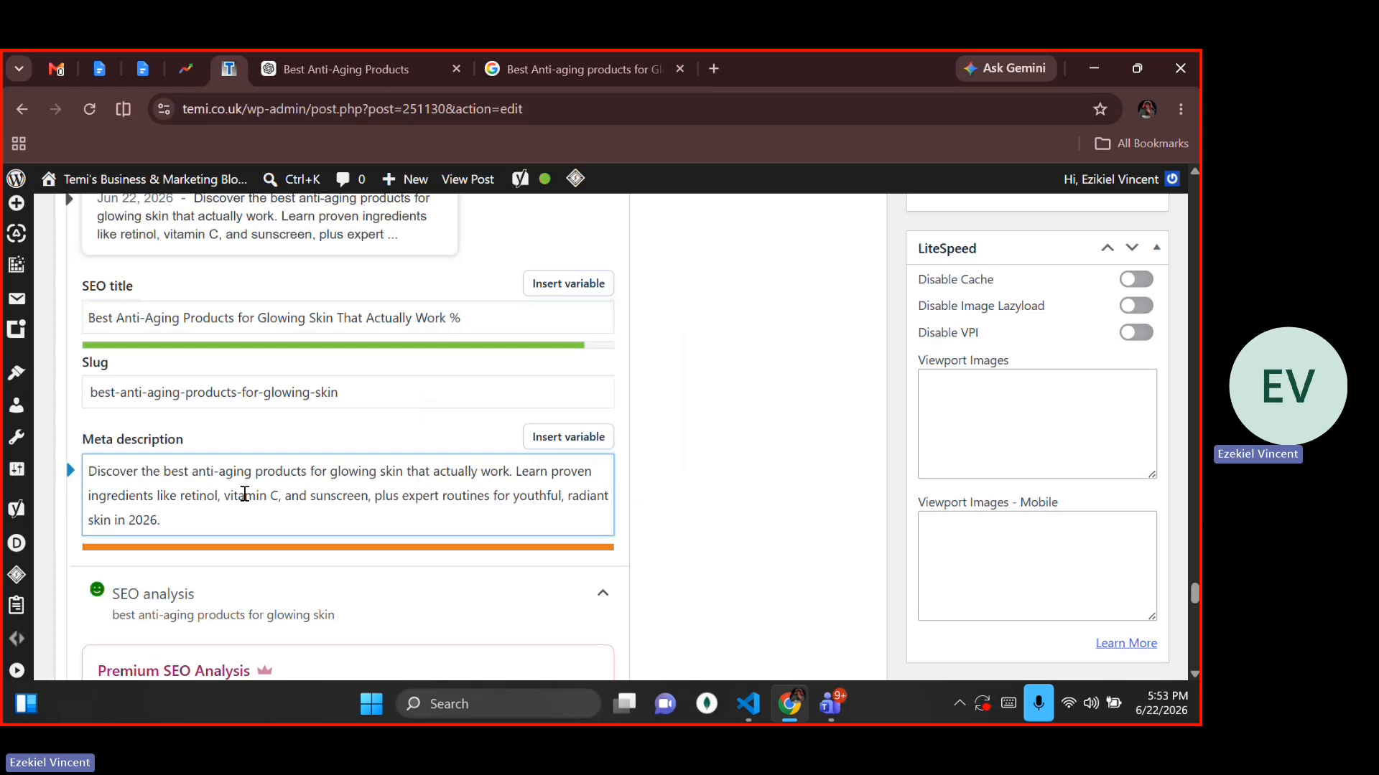
left_click(712, 489)
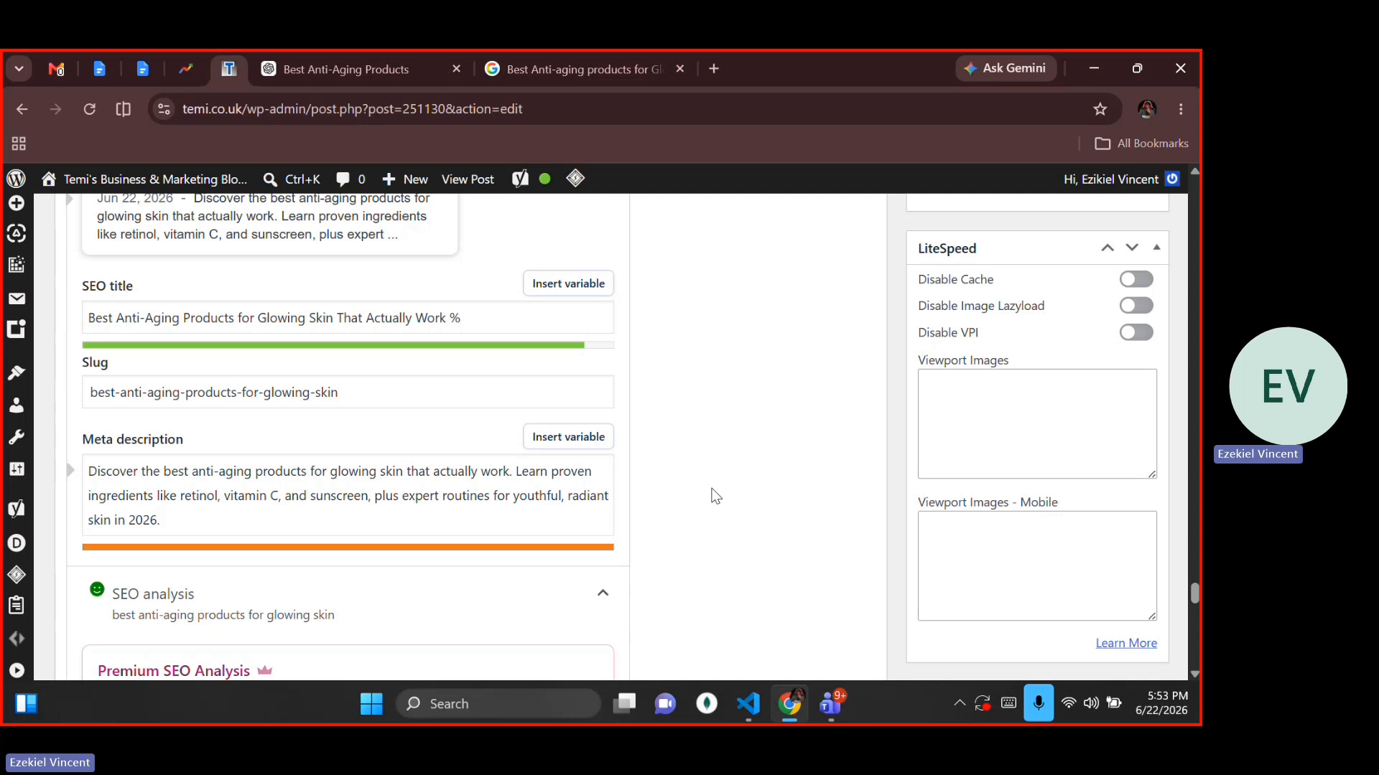
Try to shorten the meta description by deleting its ending back to "retinol, vitamin C, and s"
left_click(588, 518)
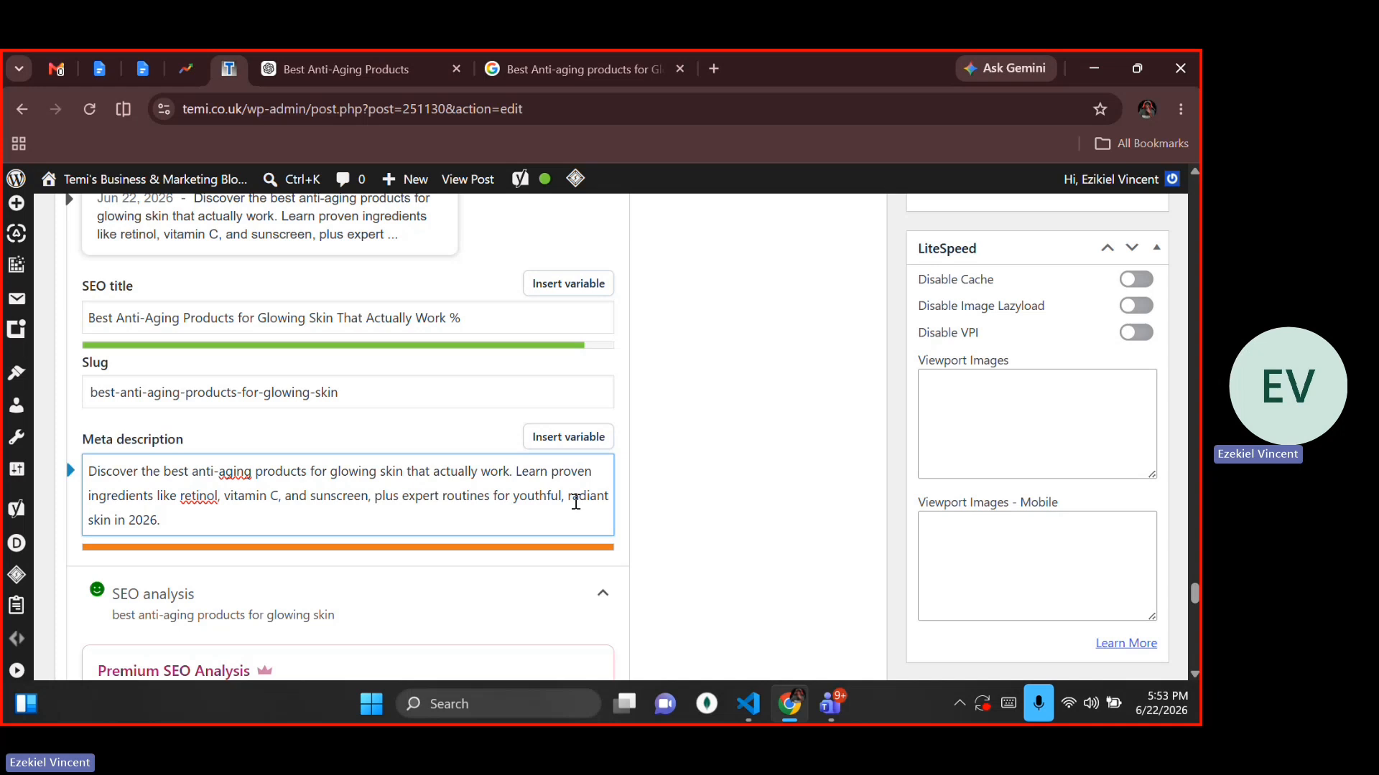
key("BackSpace")
key("BackSpace")
key("BackSpace")
key("BackSpace")
key("BackSpace")
key("BackSpace")
key("BackSpace")
key("BackSpace")
key("BackSpace")
key("BackSpace")
key("BackSpace")
key("BackSpace")
key("BackSpace")
key("BackSpace")
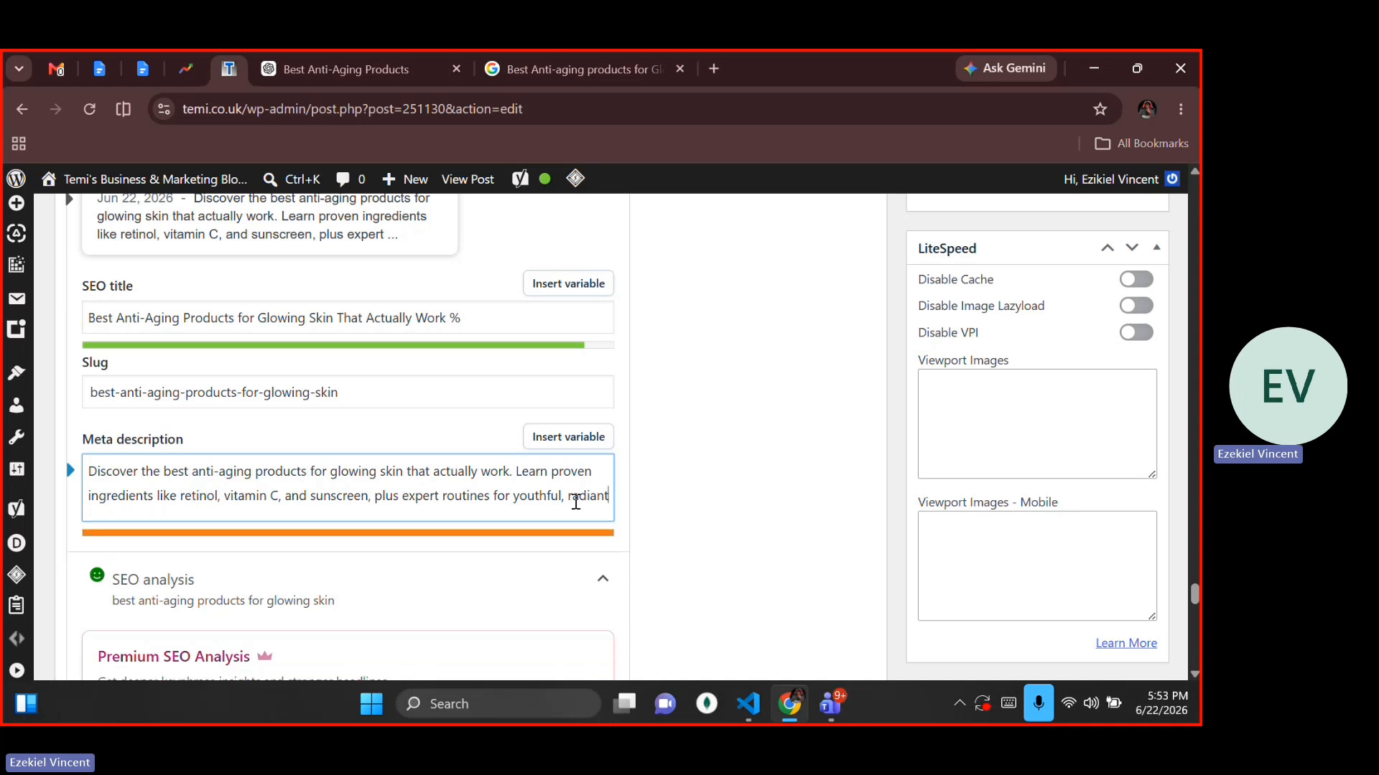
key("BackSpace")
key("BackSpace")
key("BackSpace")
key("BackSpace")
key("BackSpace")
key("BackSpace")
key("BackSpace")
key("BackSpace")
key("BackSpace")
key("BackSpace")
key("BackSpace")
key("BackSpace")
key("BackSpace")
key("BackSpace")
key("BackSpace")
key("BackSpace")
key("BackSpace")
key("BackSpace")
key("BackSpace")
key("BackSpace")
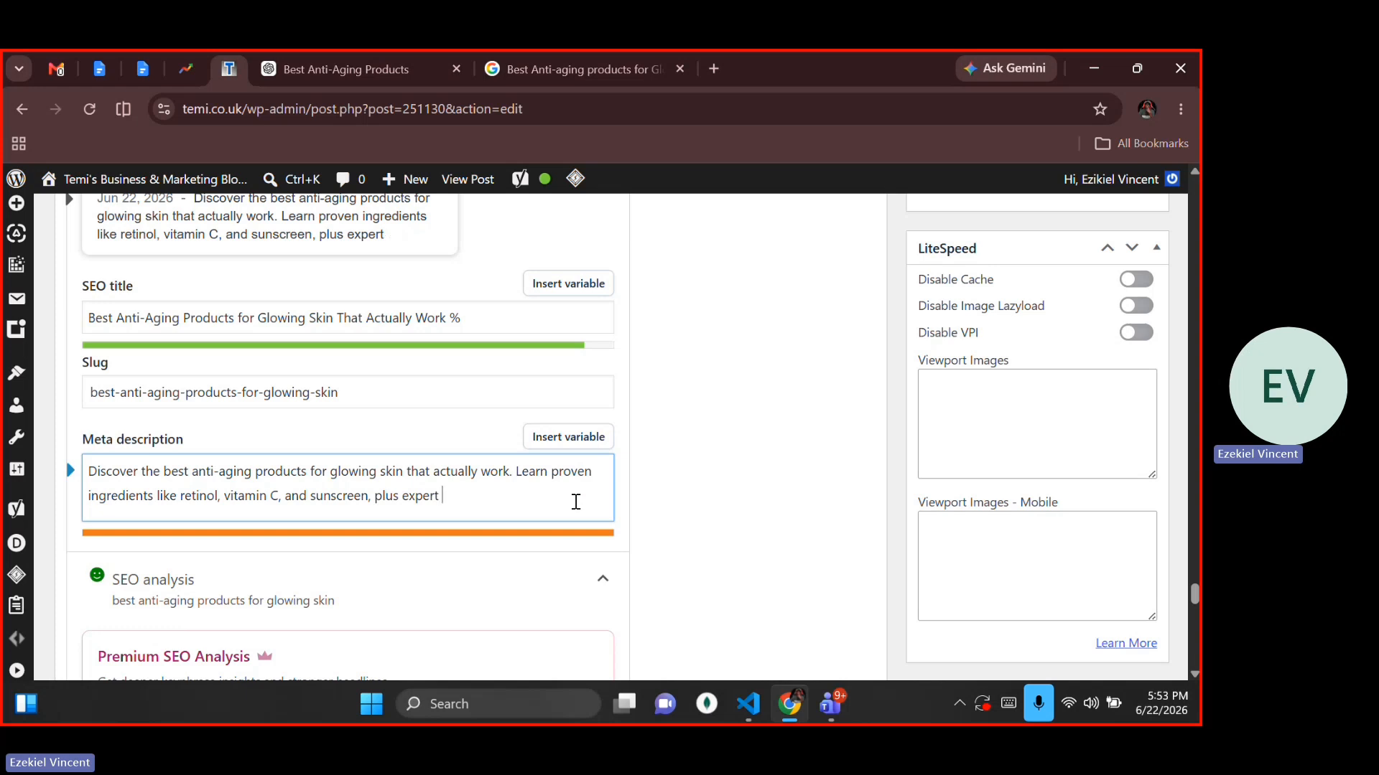
key("BackSpace")
key("BackSpace")
key("BackSpace")
key("BackSpace")
key("BackSpace")
key("BackSpace")
key("BackSpace")
key("BackSpace")
key("BackSpace")
key("BackSpace")
key("BackSpace")
key("BackSpace")
key("BackSpace")
key("BackSpace")
key("BackSpace")
key("BackSpace")
key("BackSpace")
key("BackSpace")
key("BackSpace")
key("BackSpace")
key("BackSpace")
key("BackSpace")
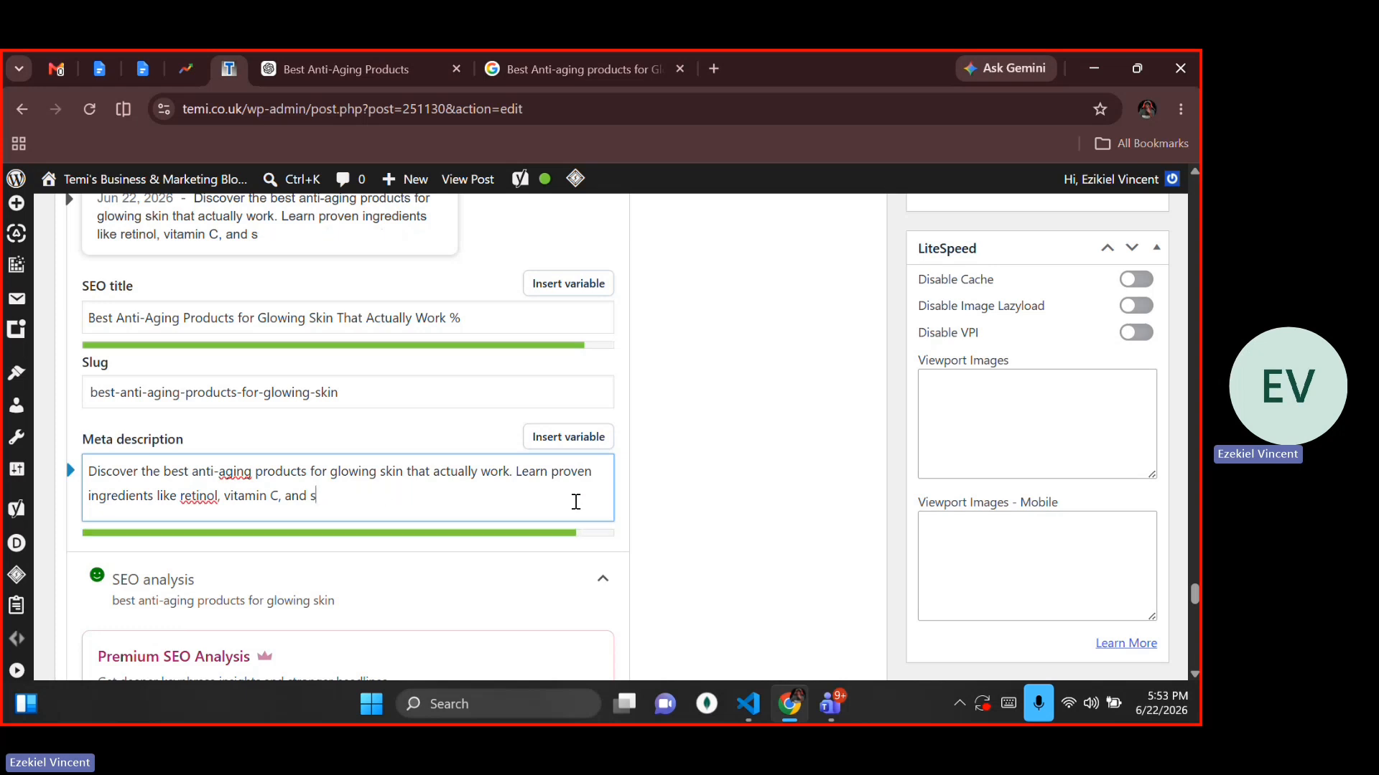
Replace the shortened meta description with the full copied text ending in "radiant skin in 2026."
key("ctrl+a")
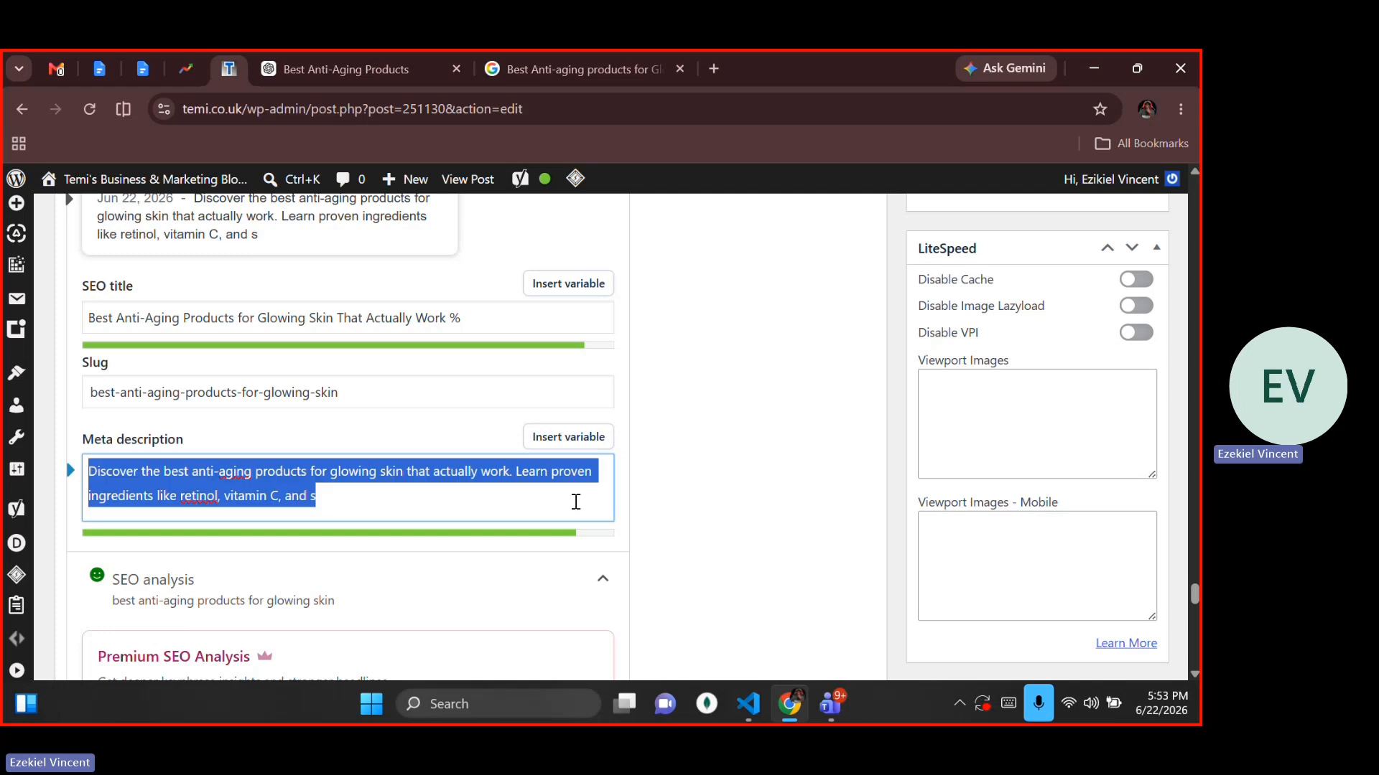
key("ctrl+v")
left_click(755, 487)
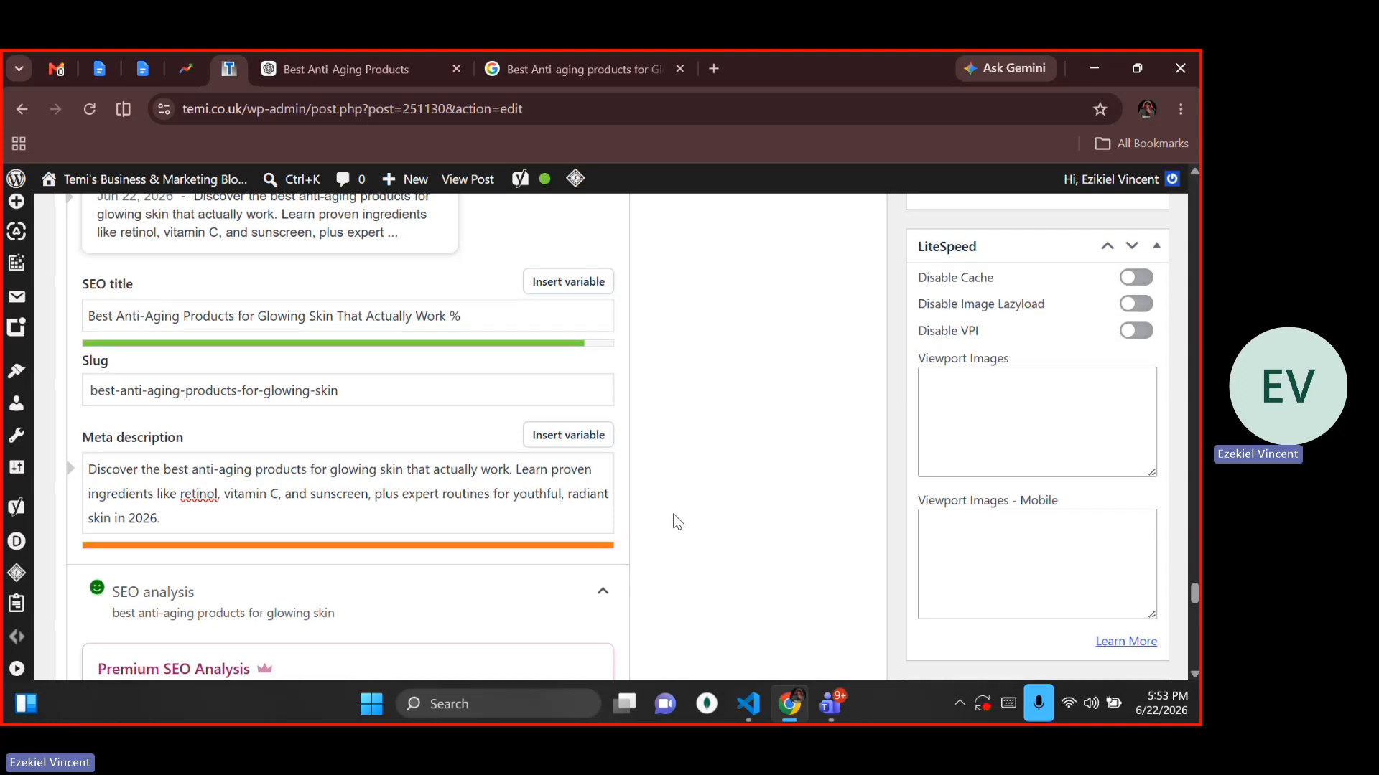
Review ChatGPT's SEO properties from the focus keyphrase through the keyword SEO settings, and return to the WordPress post
scroll(674, 514, "down", 2)
scroll(674, 514, "up", 1)
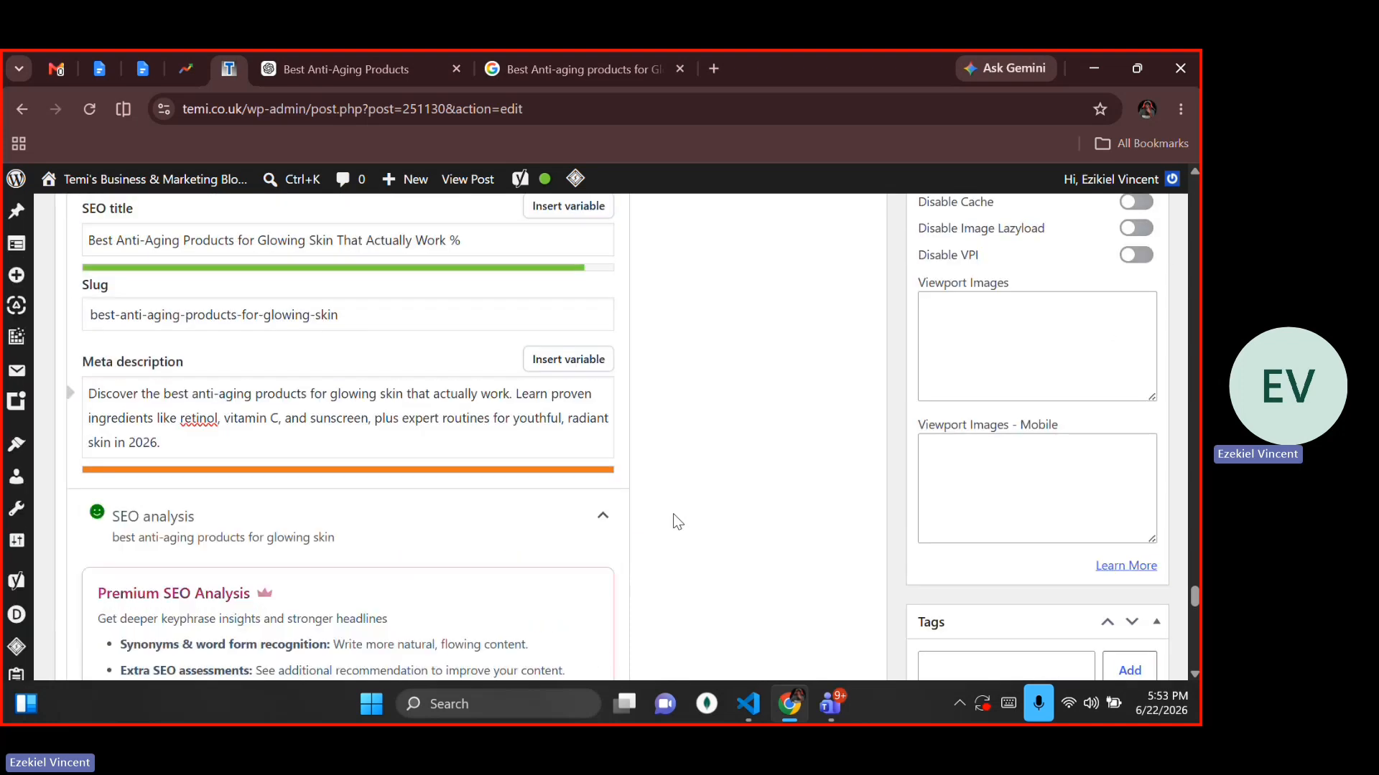
scroll(673, 514, "up", 1)
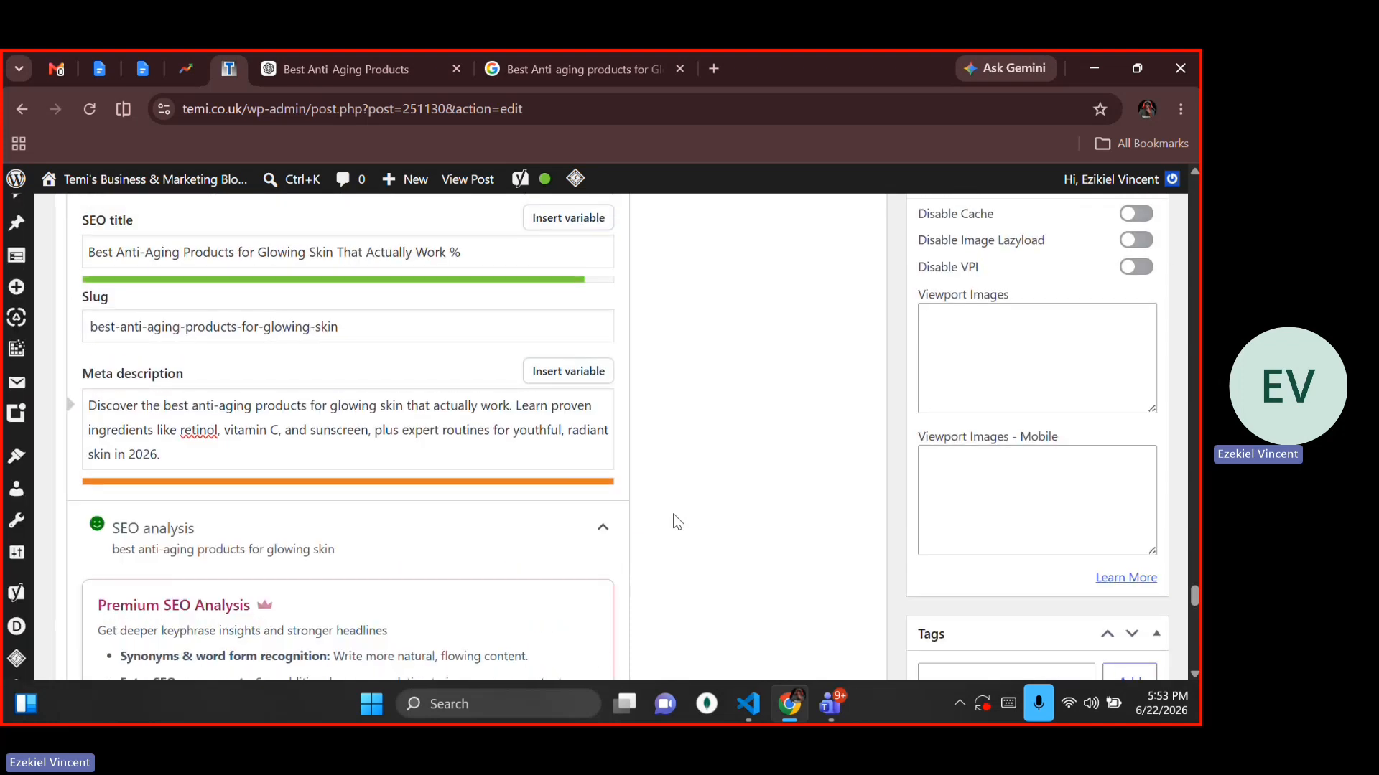
left_click(307, 80)
scroll(372, 442, "up", 3)
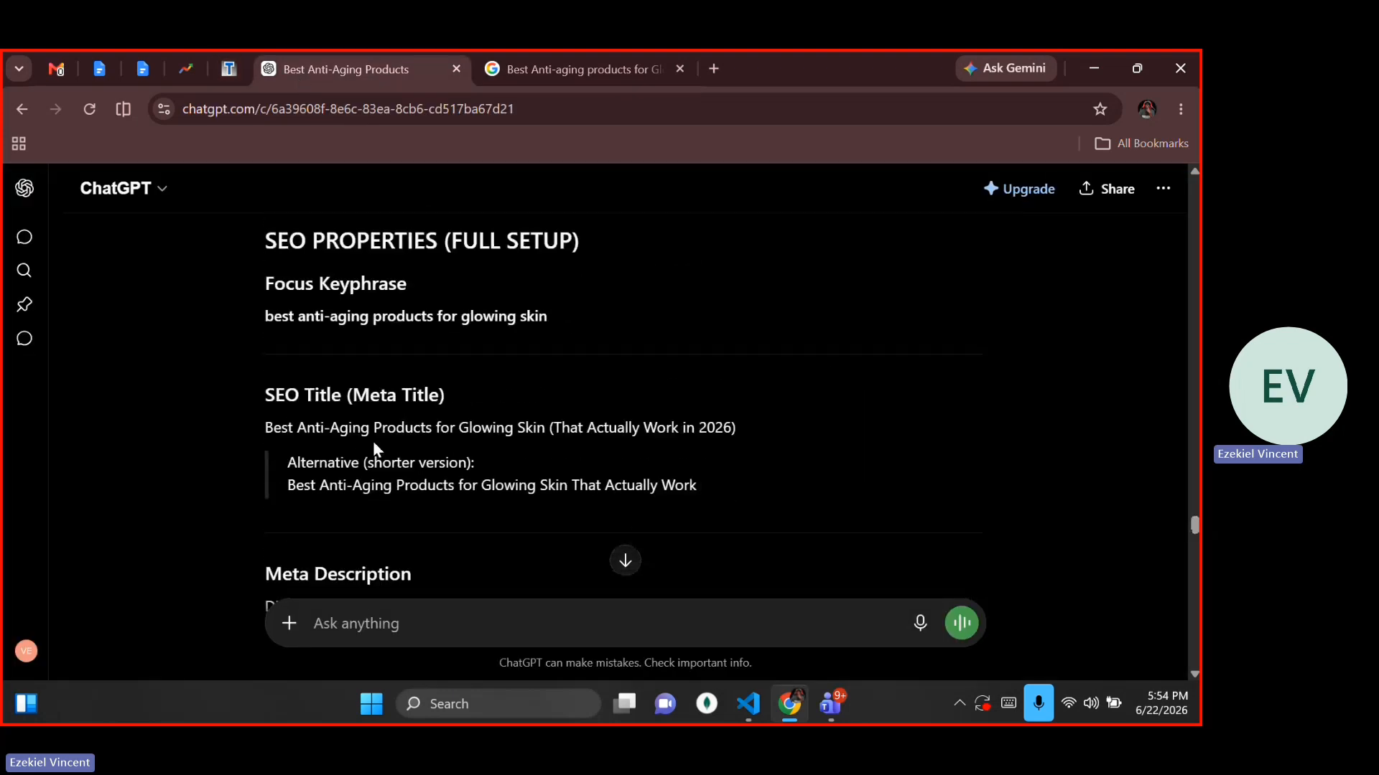
scroll(373, 441, "up", 2)
scroll(373, 450, "down", 4)
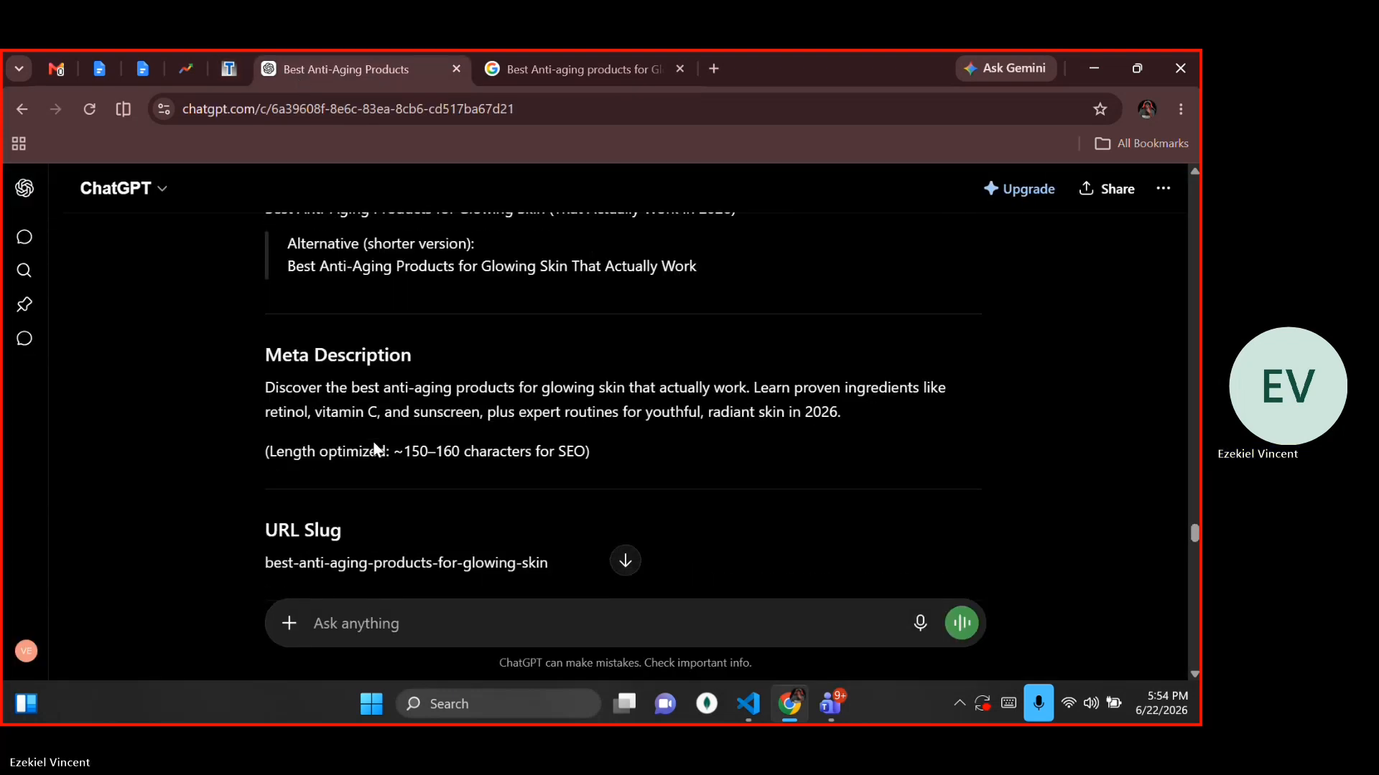
scroll(374, 448, "down", 7)
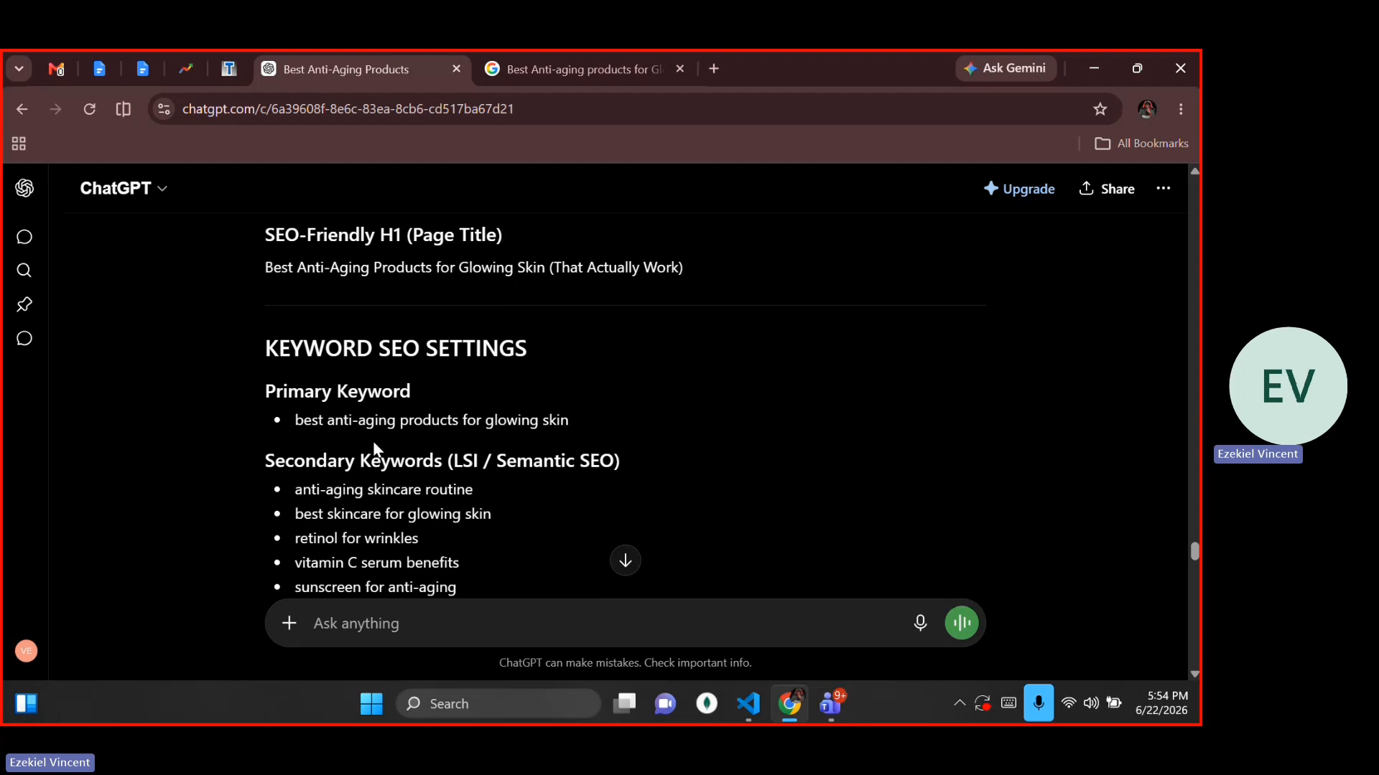
scroll(373, 441, "up", 1)
scroll(373, 441, "down", 2)
scroll(373, 441, "up", 1)
scroll(356, 385, "down", 1)
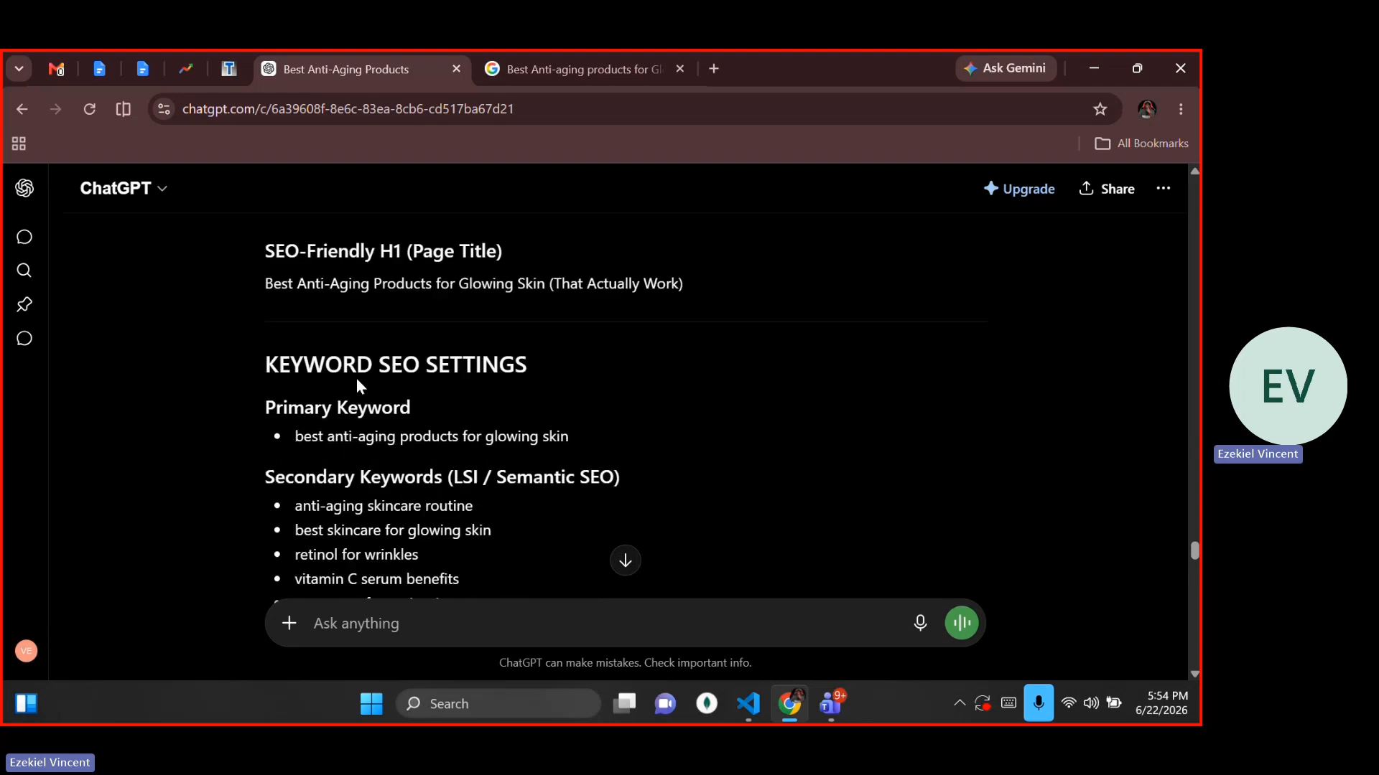
left_click(229, 70)
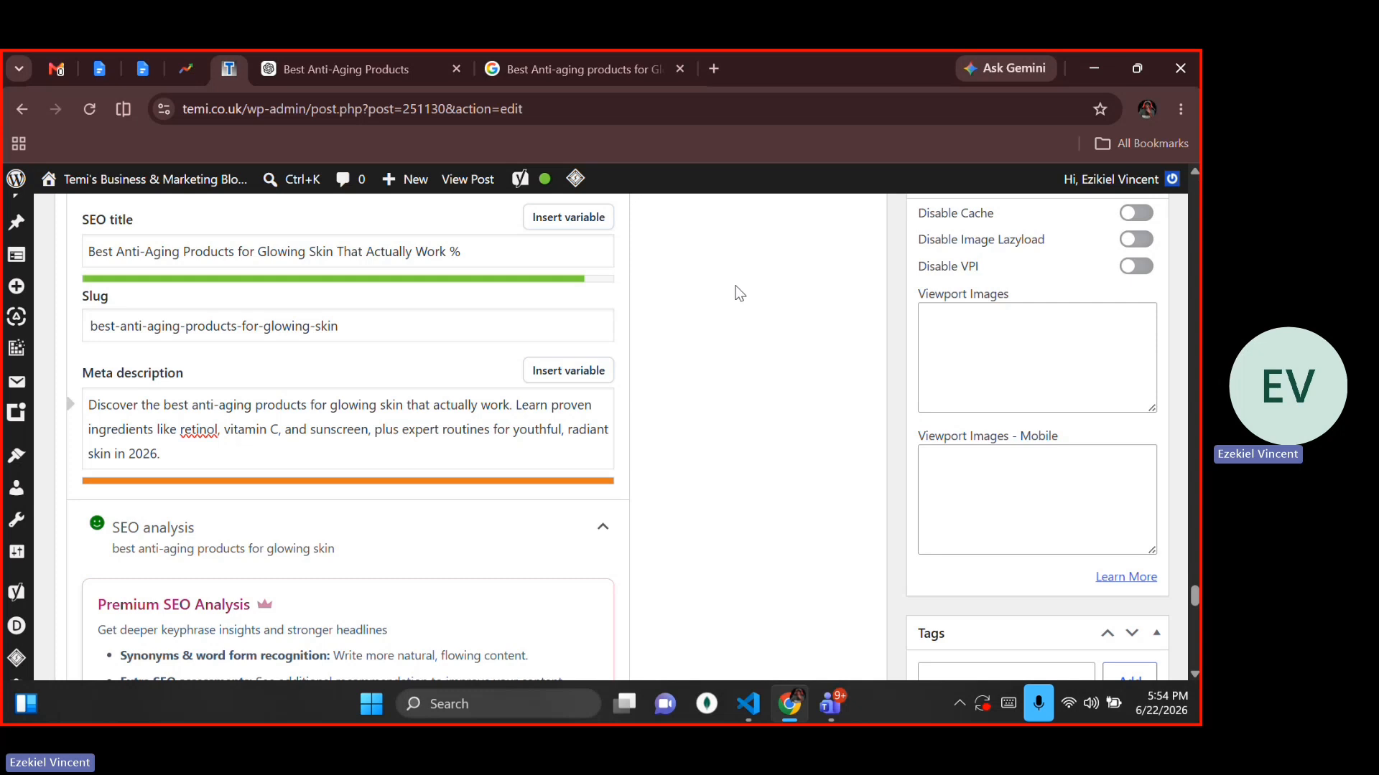
scroll(739, 293, "up", 2)
scroll(740, 293, "down", 3)
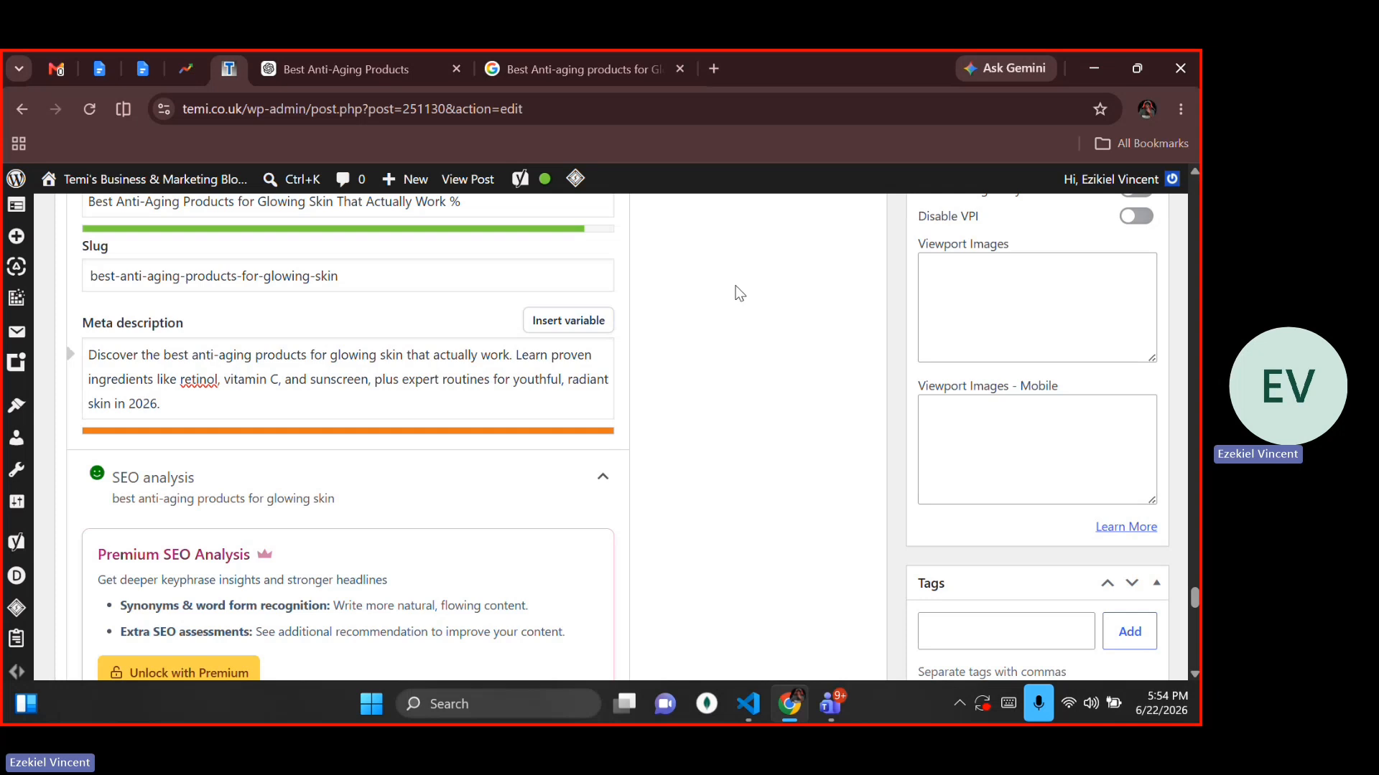
key("ctrl+l")
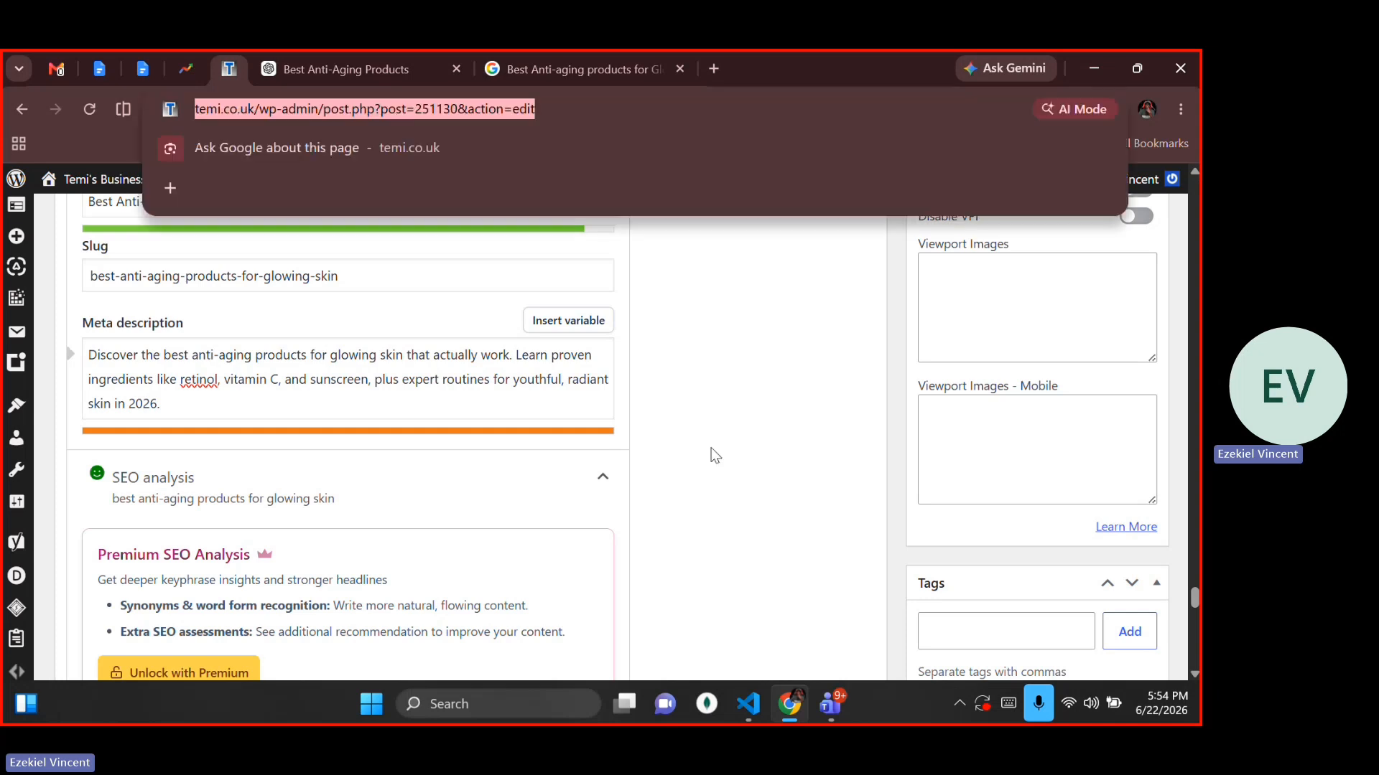
left_click(712, 449)
scroll(711, 449, "down", 2)
right_click(712, 449)
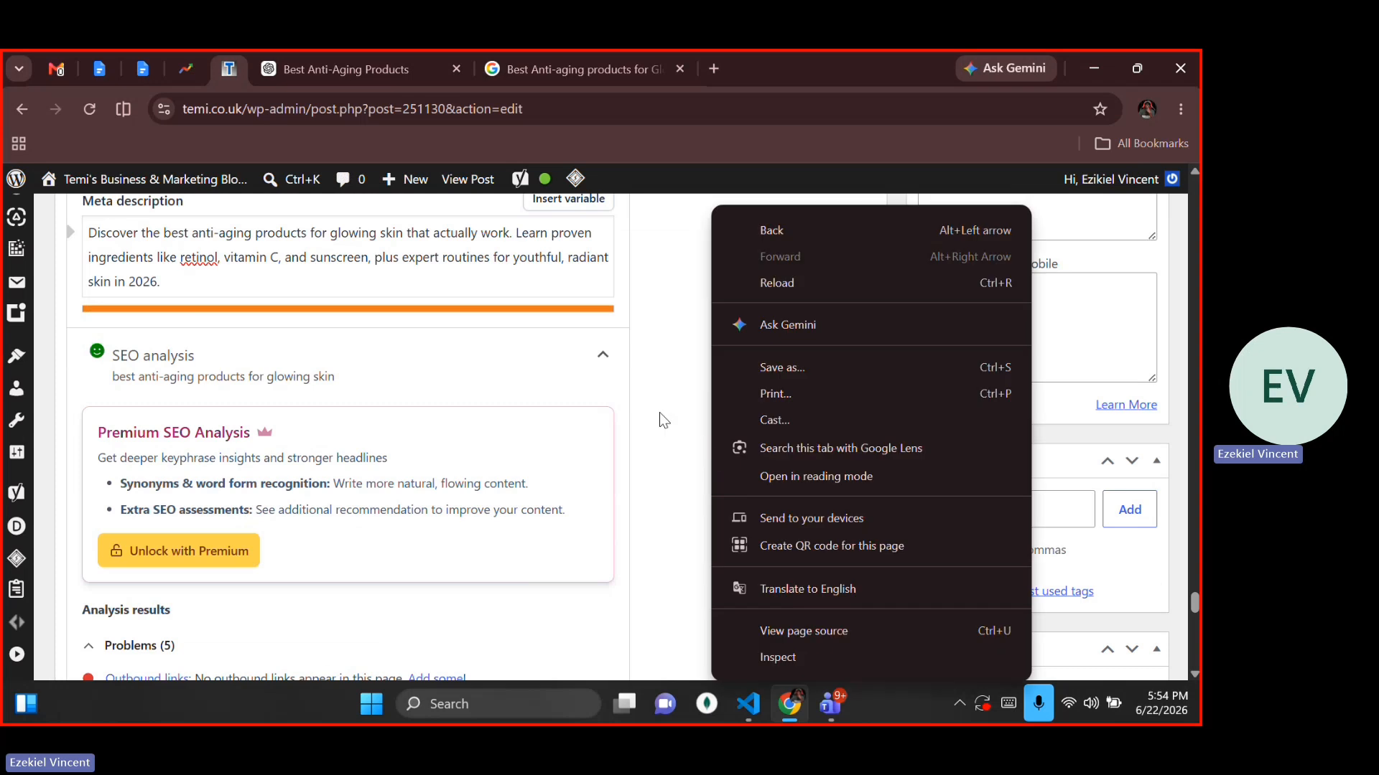
left_click(649, 407)
left_click(588, 257)
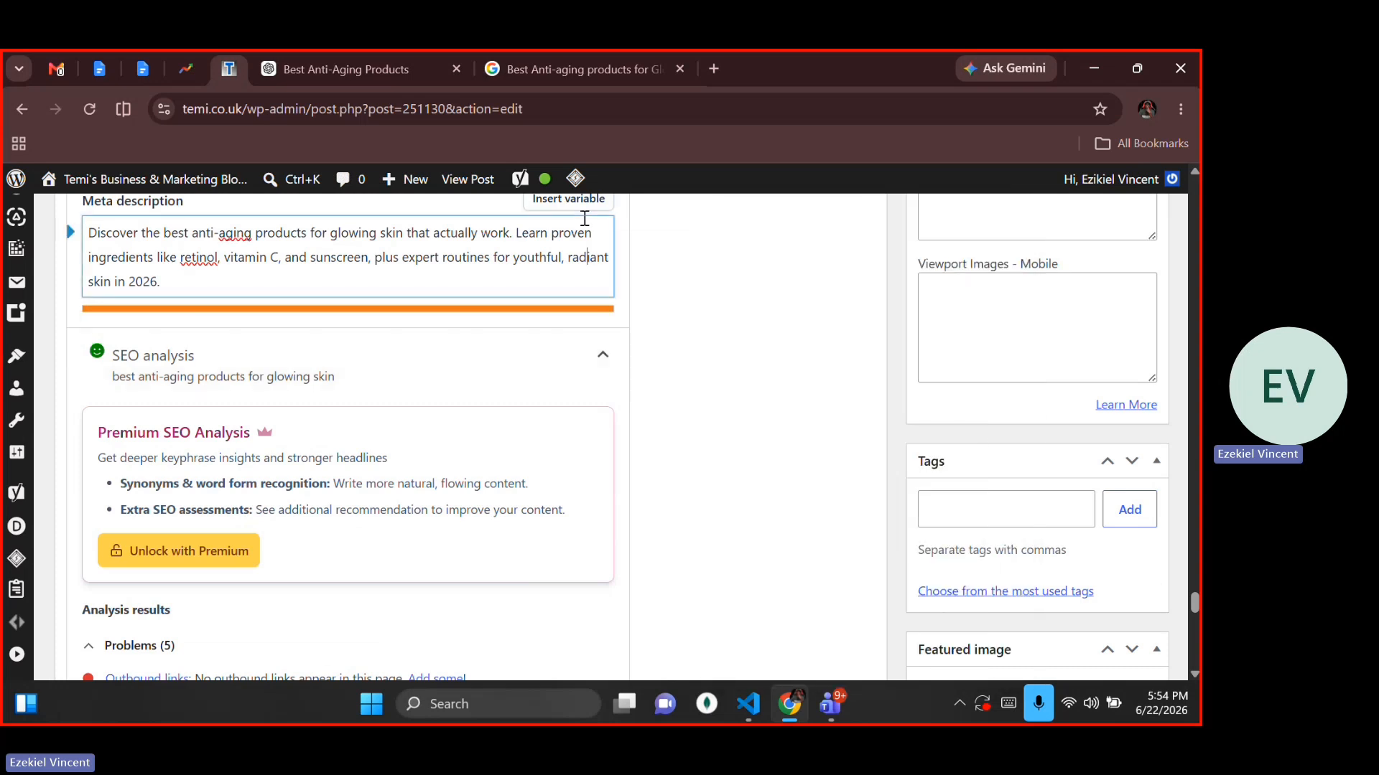
left_click(715, 266)
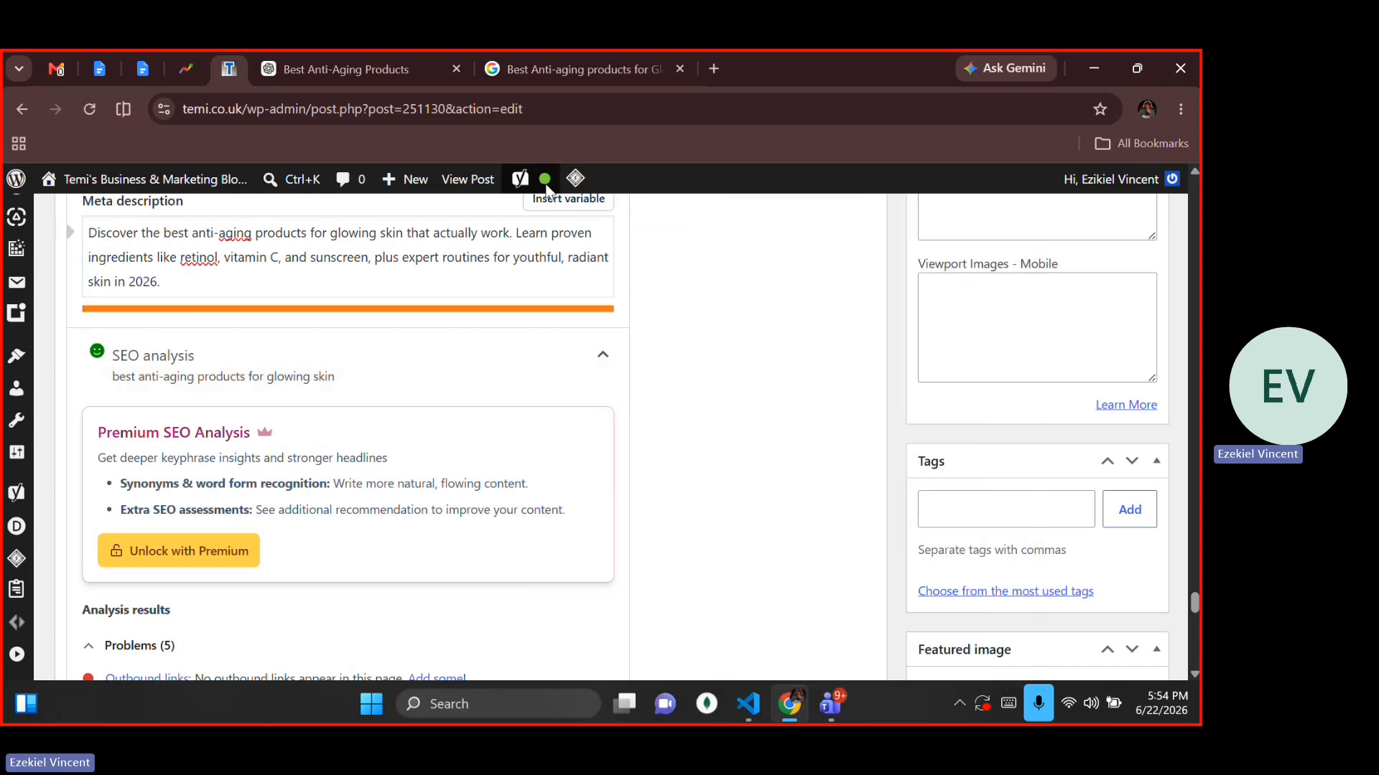
right_click(798, 493)
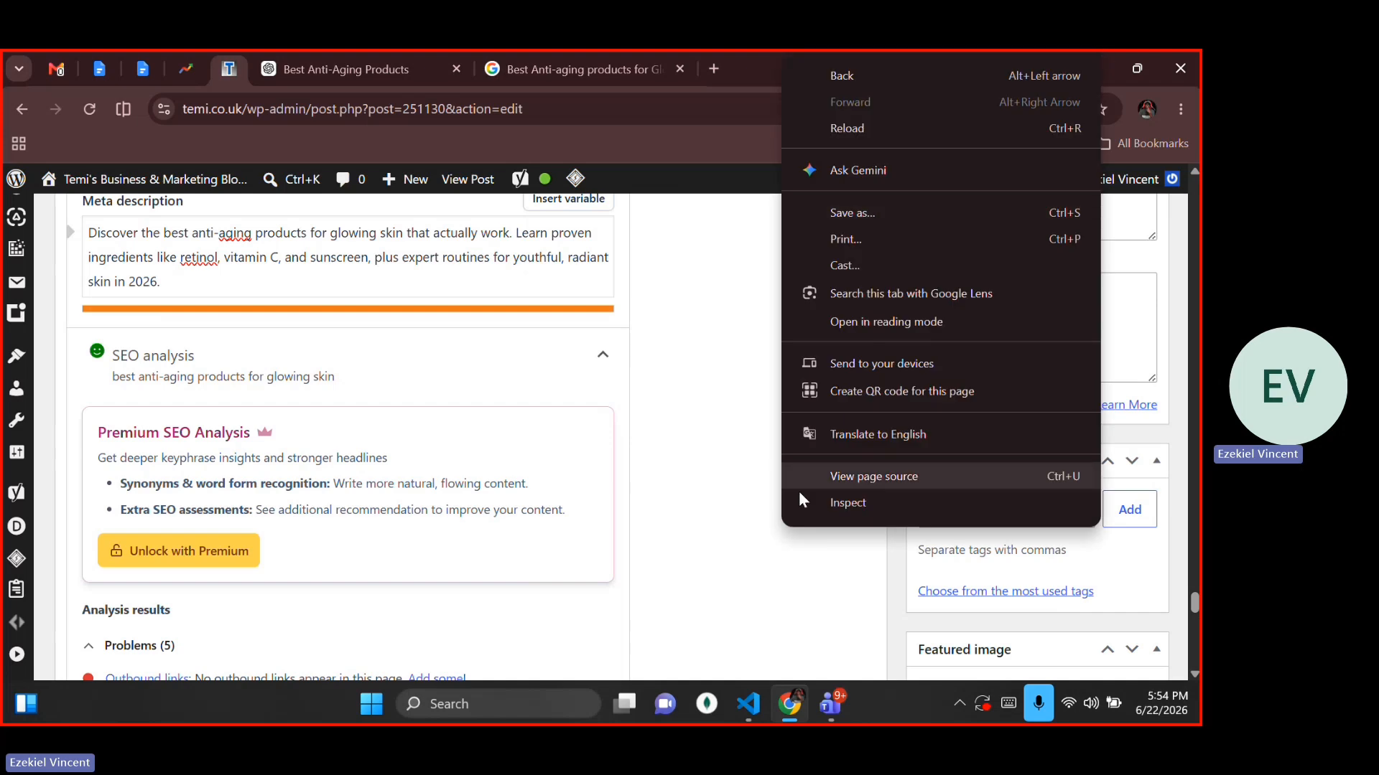
left_click(754, 509)
Examine the problems and improvements in Yoast's SEO analysis, and return to the beginning of the post content
scroll(754, 508, "down", 2)
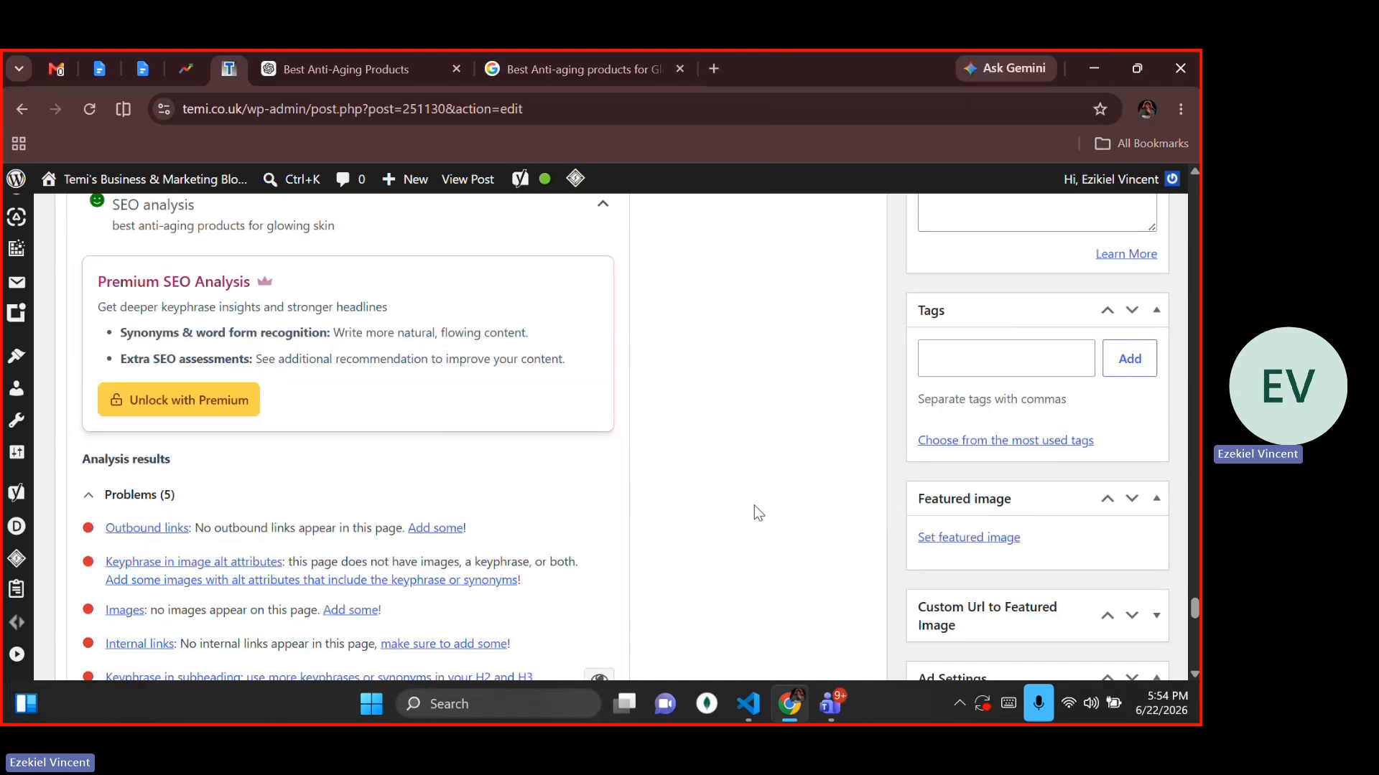
scroll(754, 506, "down", 3)
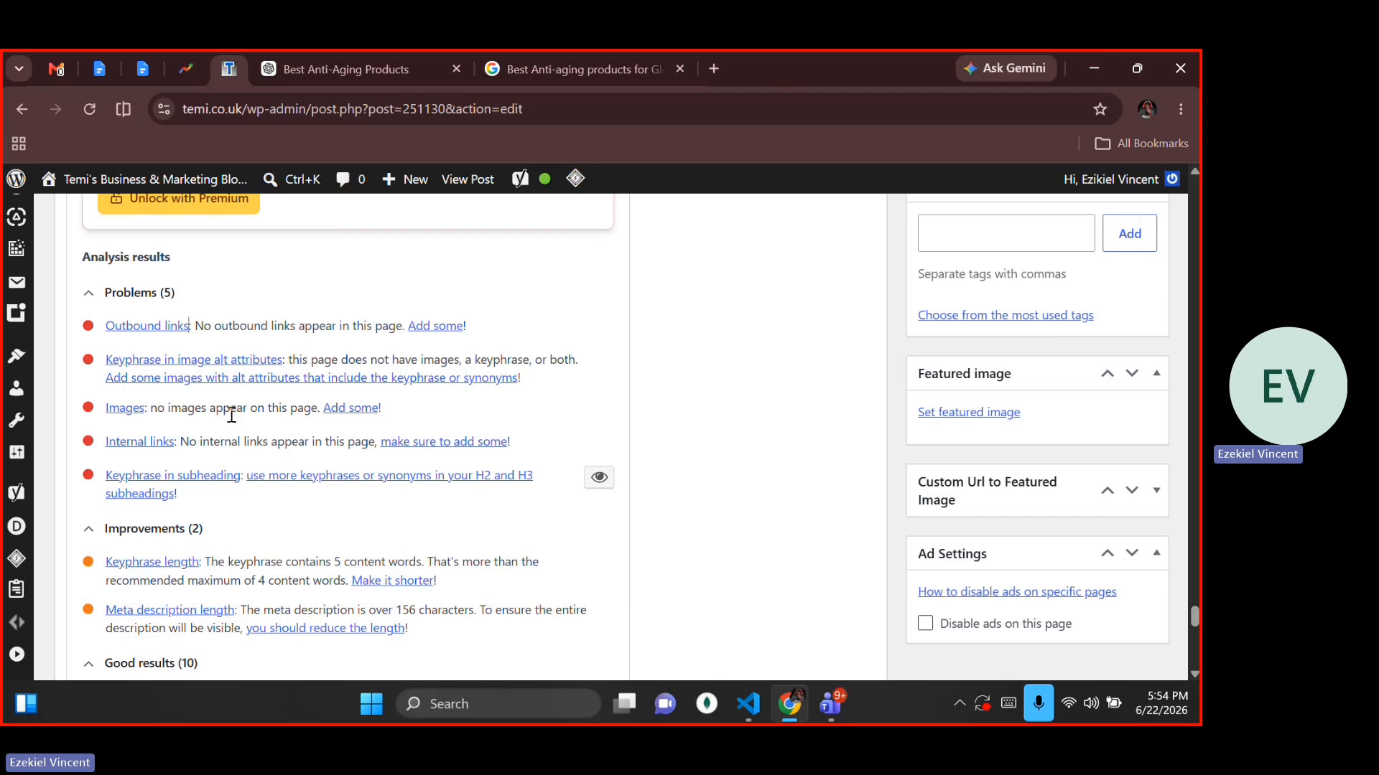
left_click(138, 407)
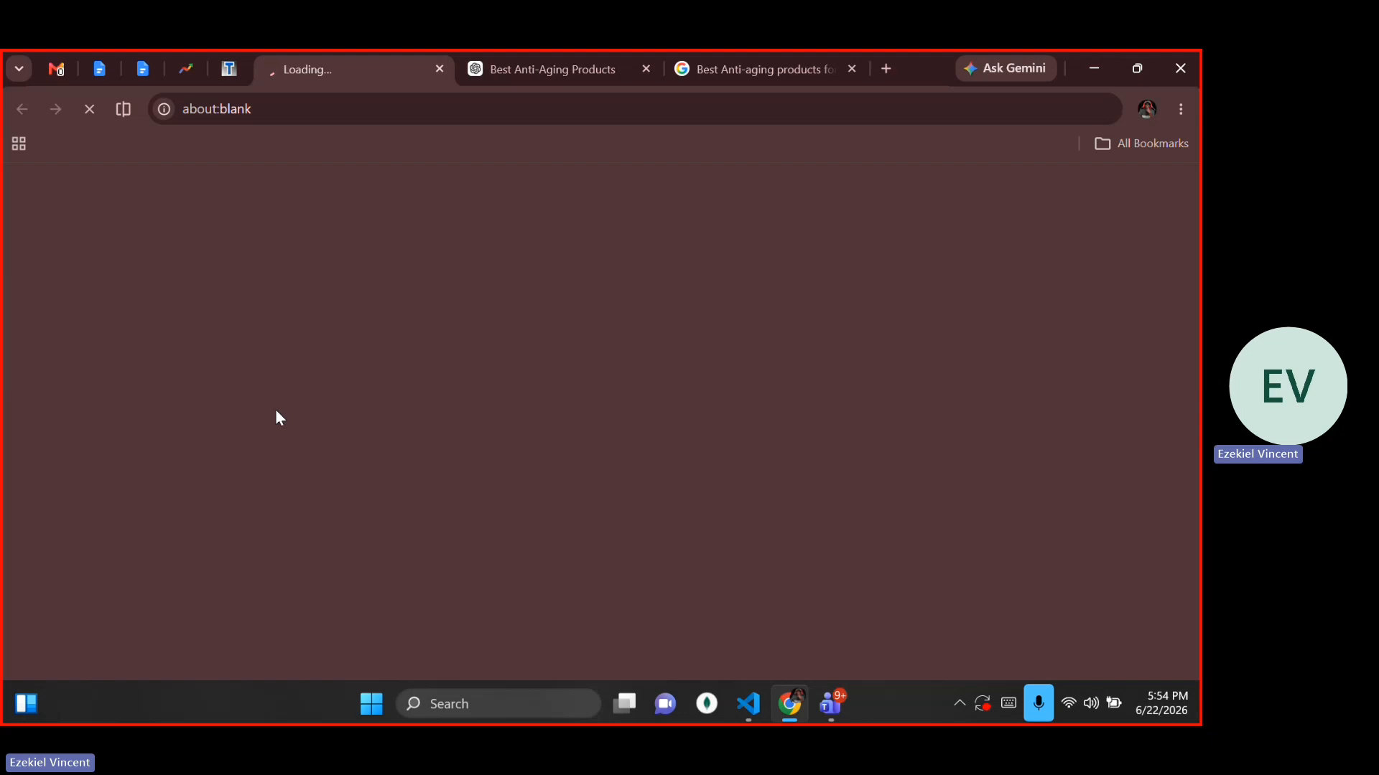
key("ctrl+w")
left_click(215, 442)
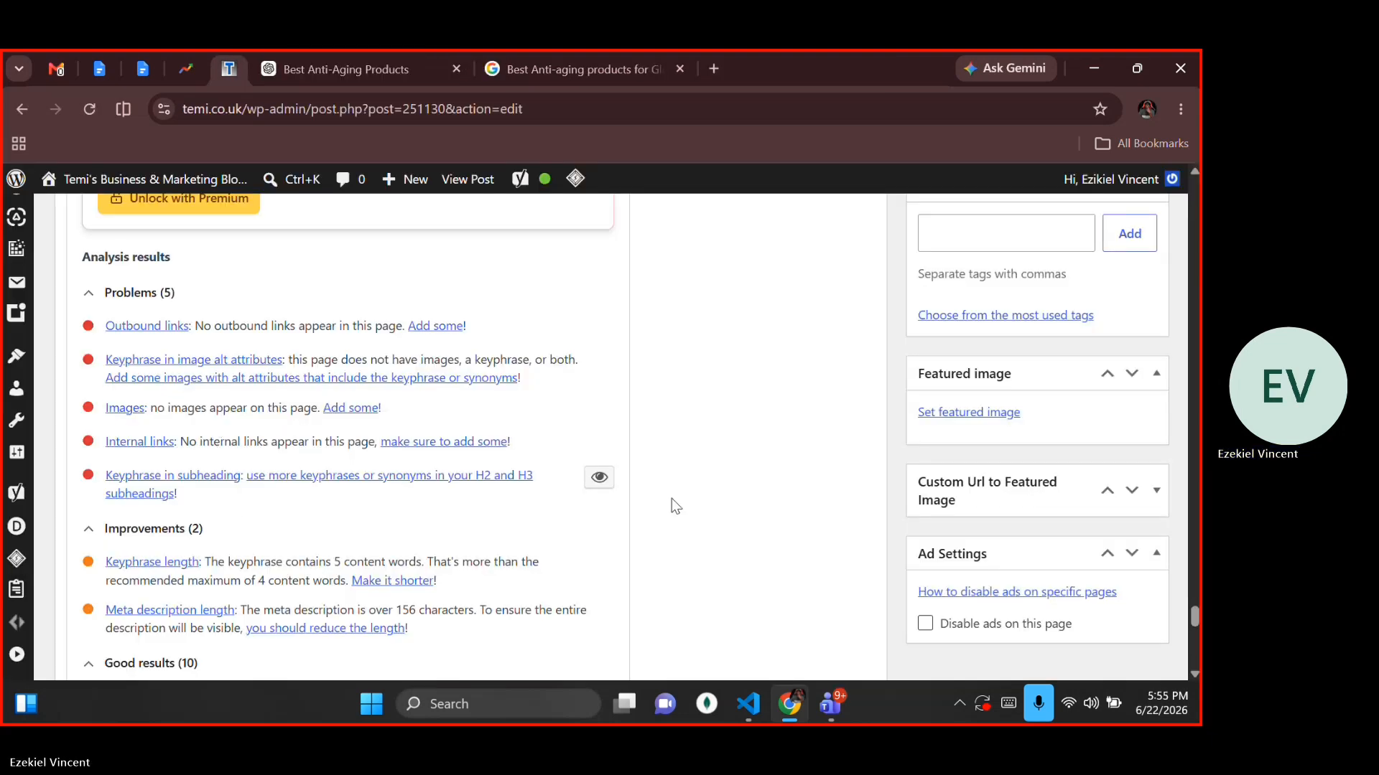
scroll(672, 501, "down", 2)
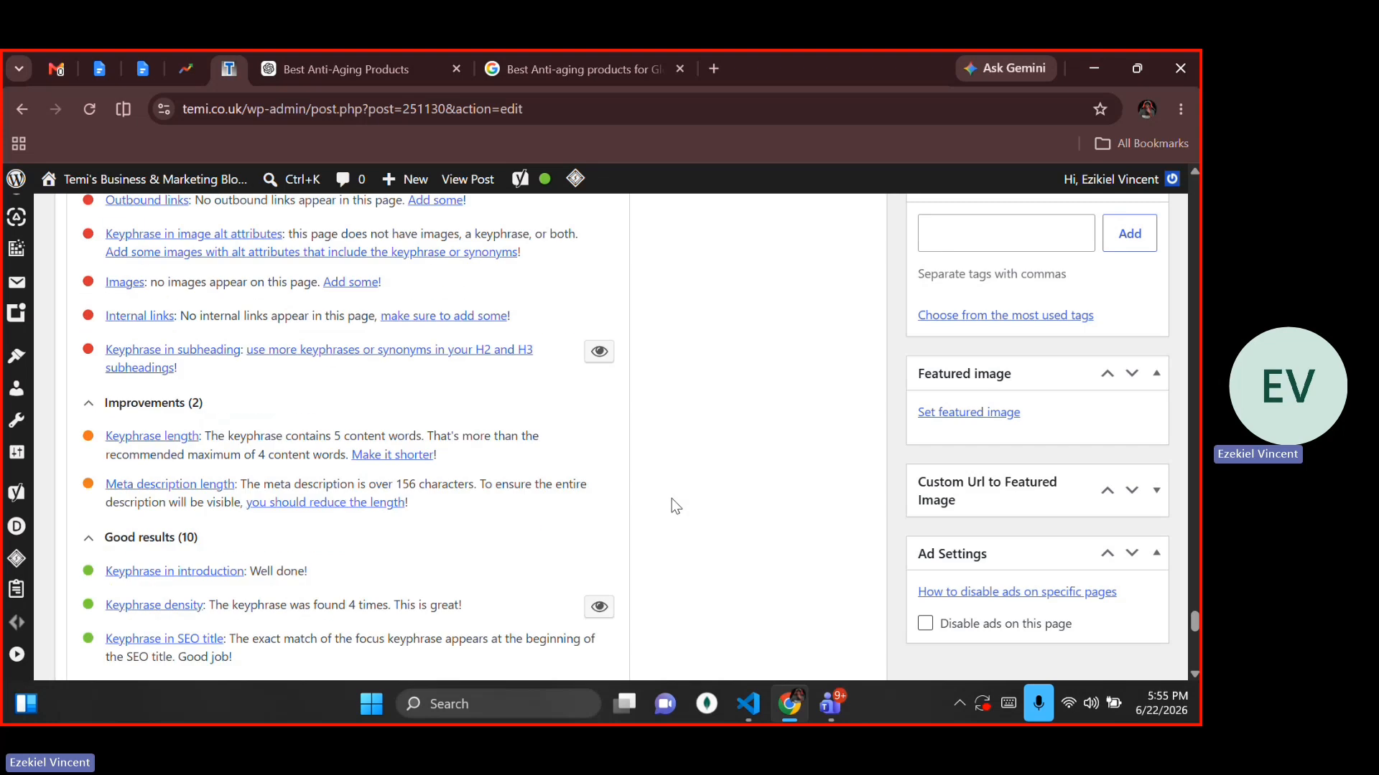
scroll(672, 501, "up", 3)
scroll(672, 502, "up", 10)
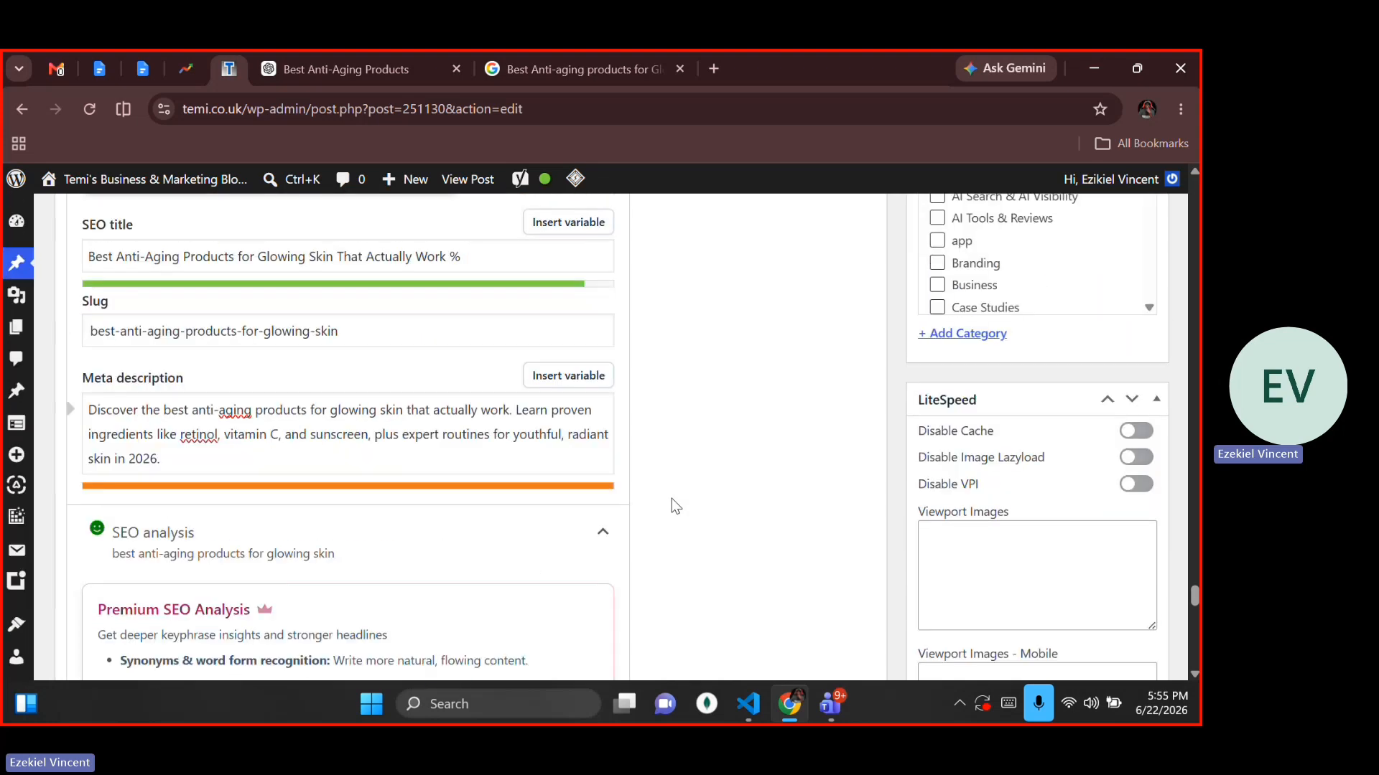
scroll(670, 498, "down", 1)
scroll(670, 498, "up", 10)
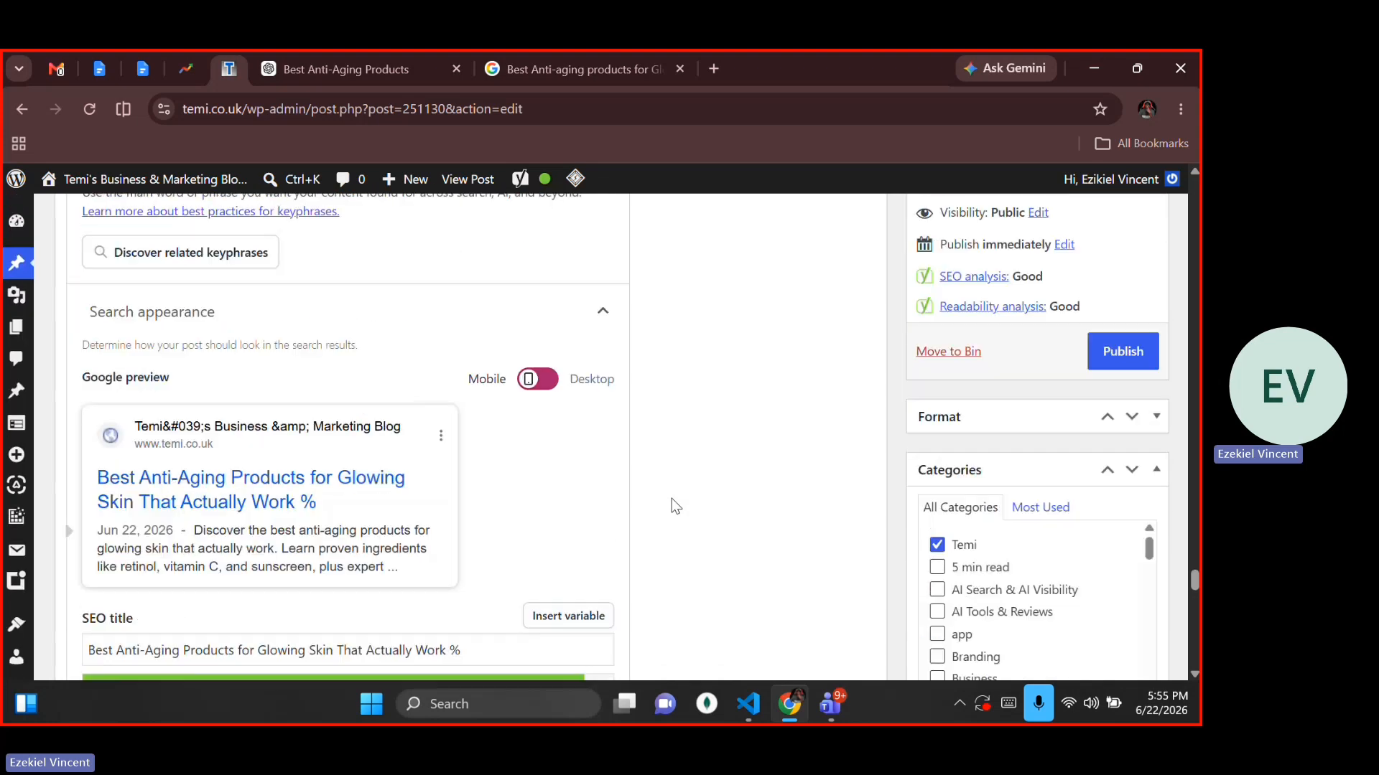
scroll(670, 498, "up", 6)
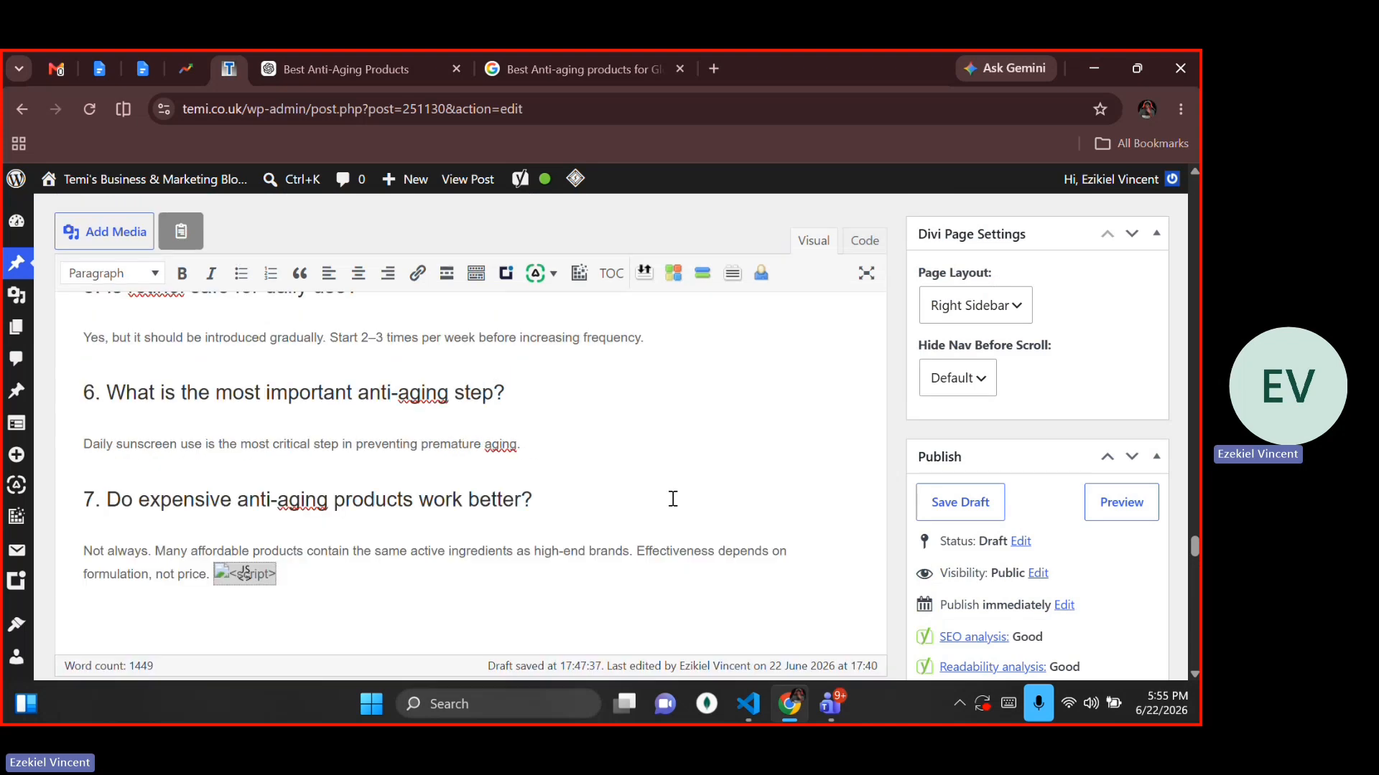
key("ctrl+a")
key("ctrl+Home")
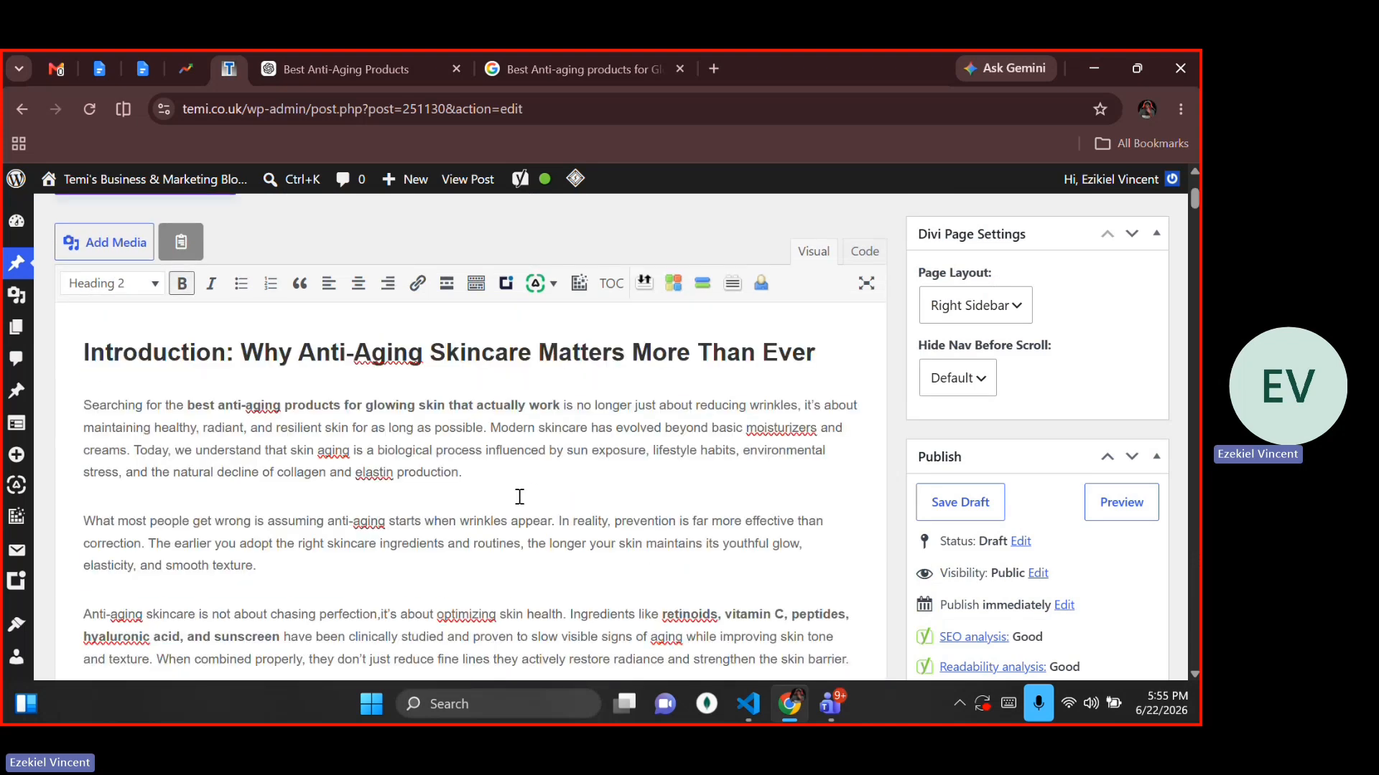
Switch to ChatGPT and check the page title and primary keyword it suggests
left_click(372, 66)
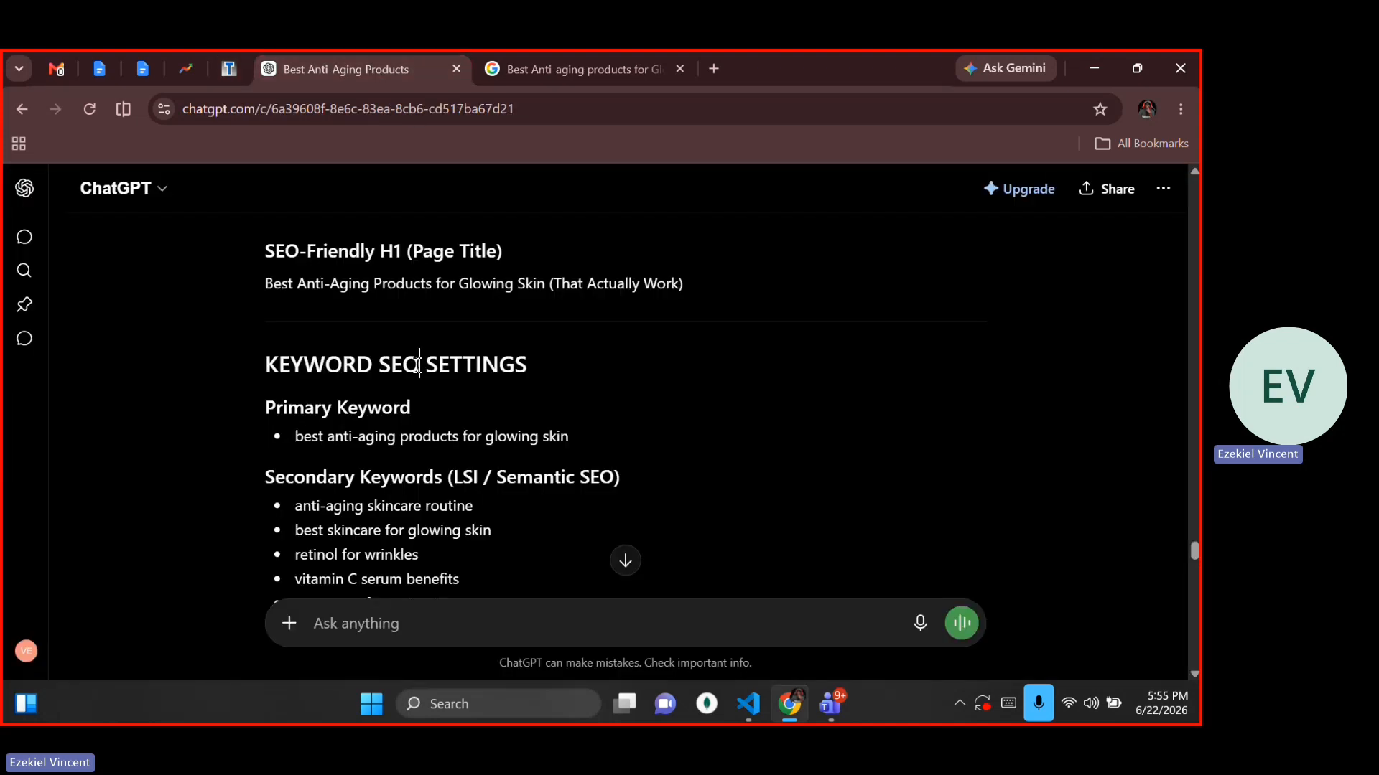
right_click(419, 364)
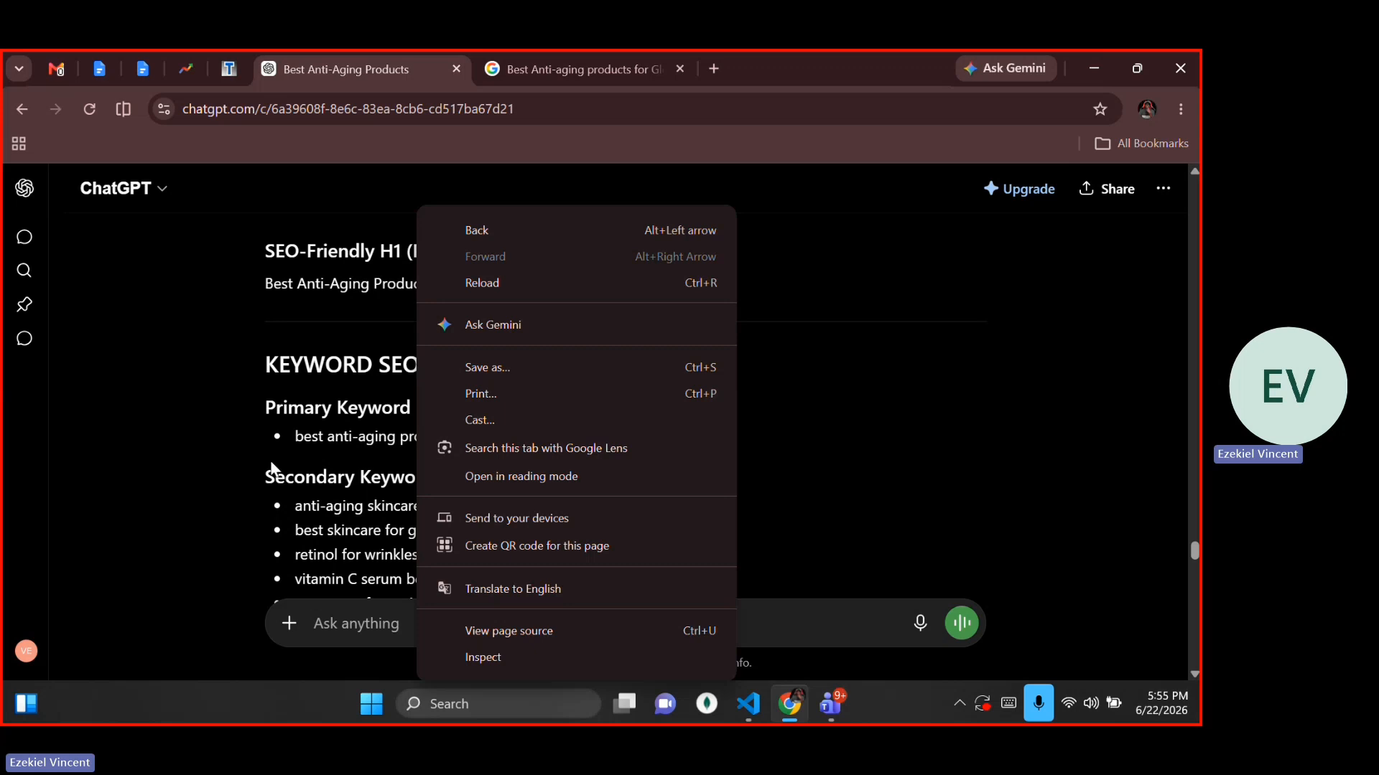
left_click(343, 369)
scroll(354, 365, "up", 1)
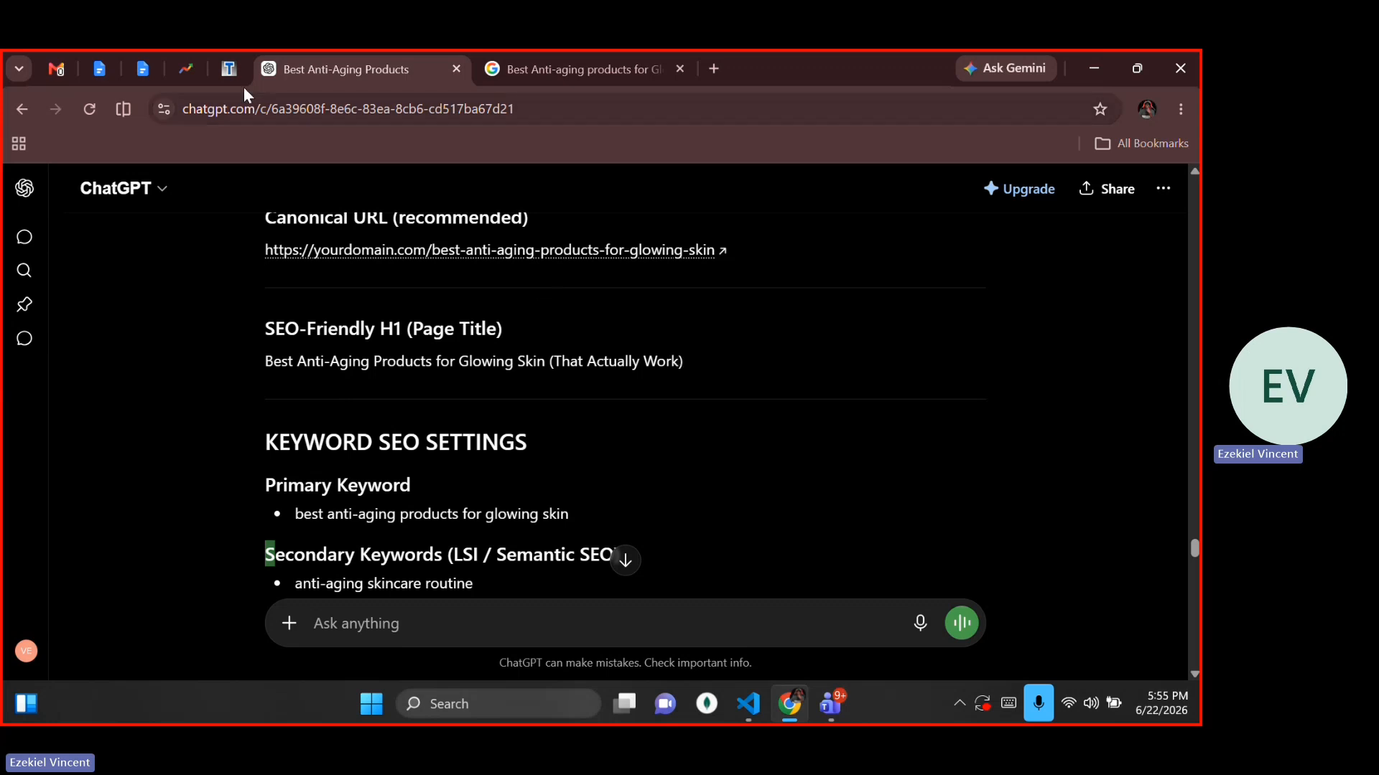
Return to the WordPress post, search the page for "Focus" and select the keyphrase in Yoast's focus keyphrase field
left_click(229, 69)
key("ctrl+f")
type("Focus")
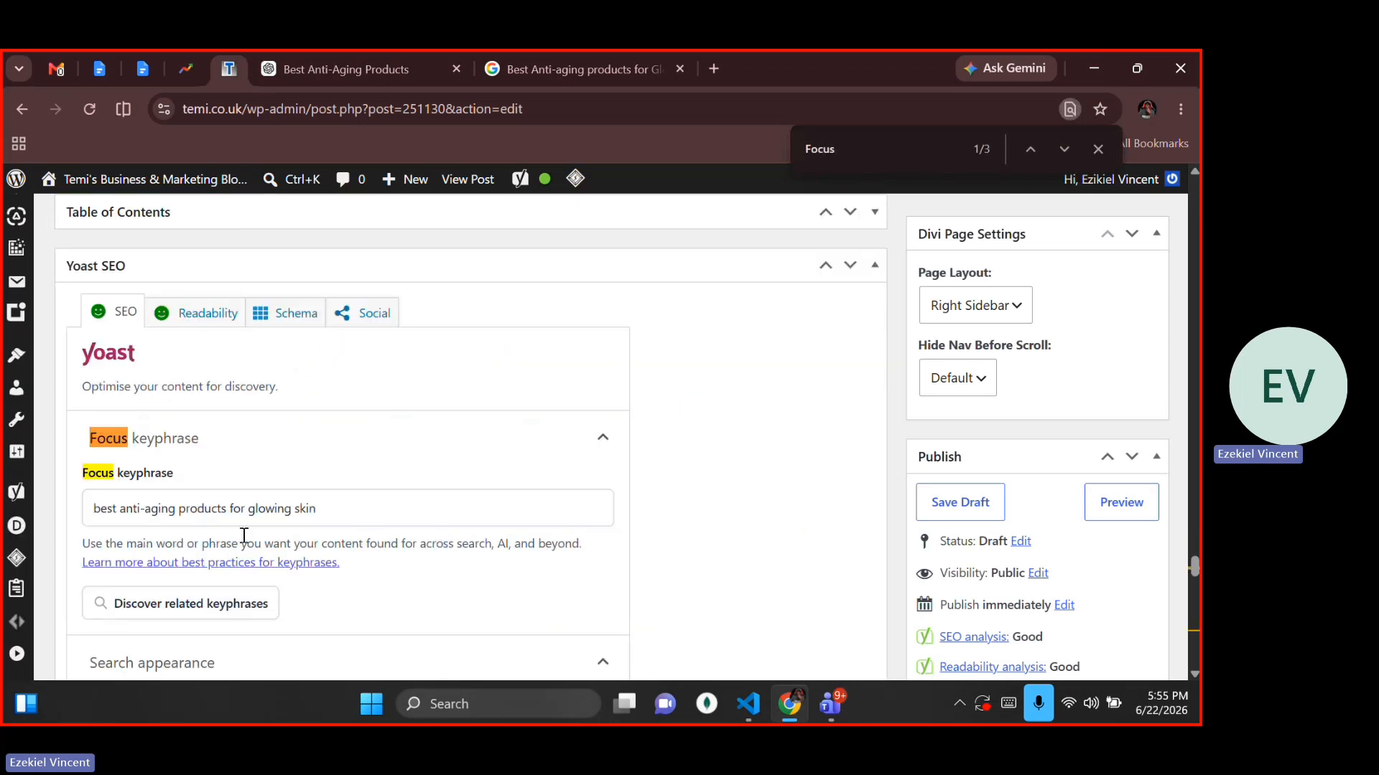
left_click(151, 504)
left_click_drag(99, 508, 340, 505)
left_click(630, 510)
Review ChatGPT's keyword and content SEO settings, from the primary and secondary keywords to the readability and featured snippet targets
left_click(334, 80)
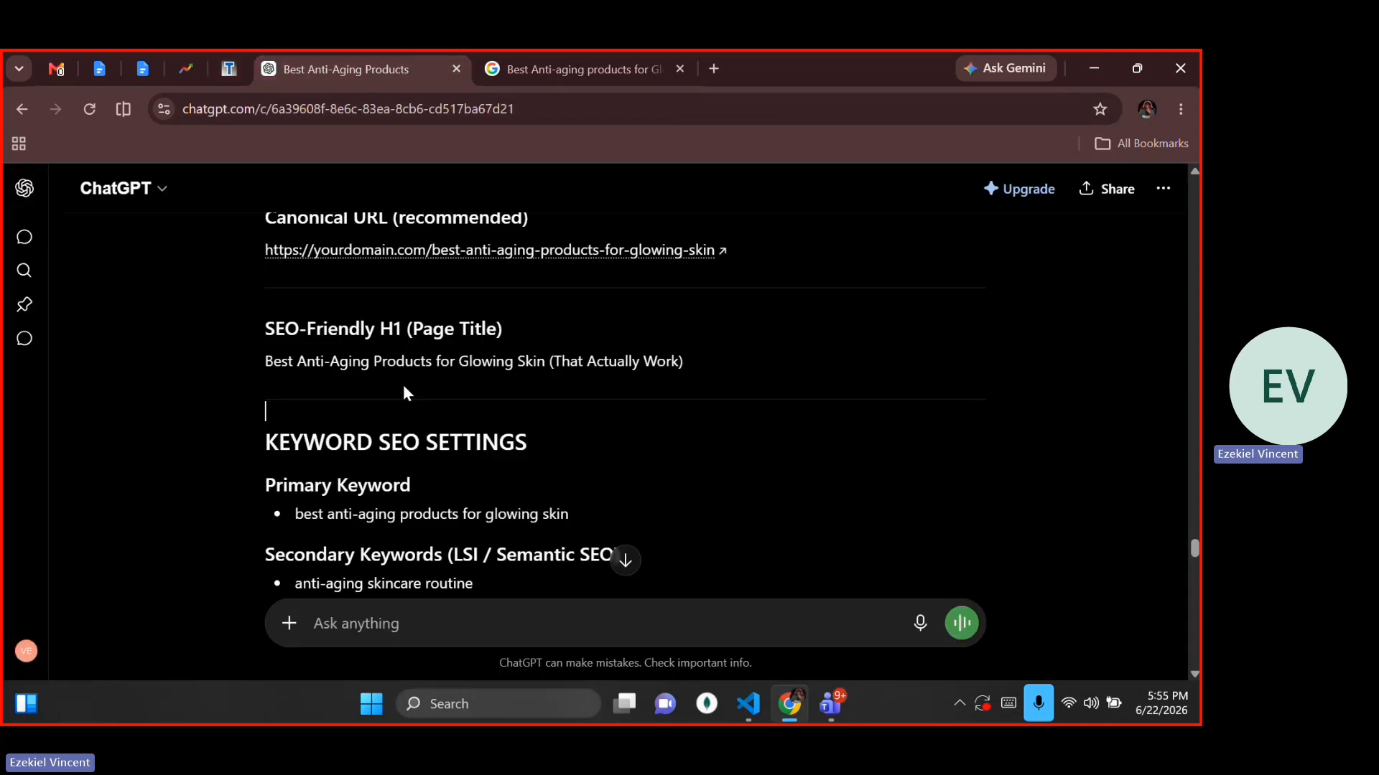
scroll(403, 385, "down", 1)
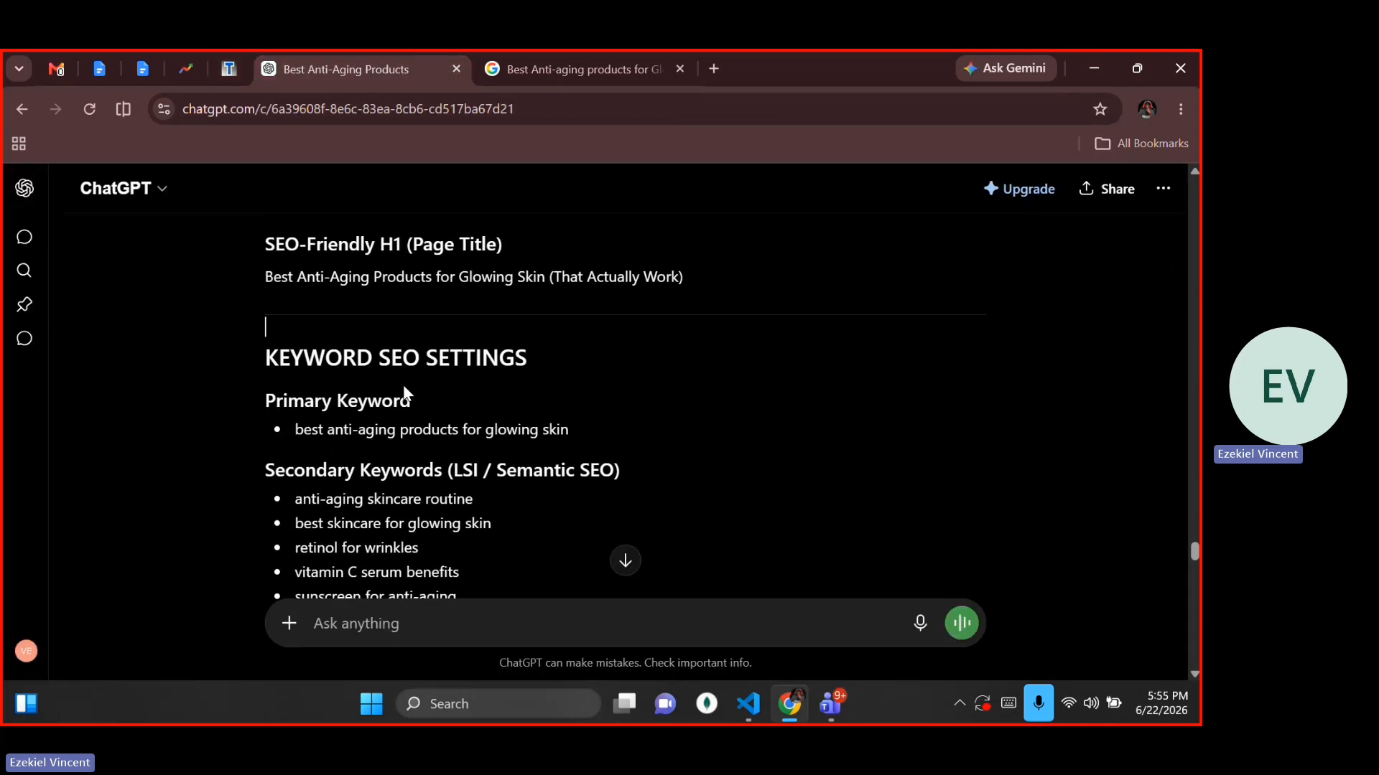
left_click(403, 392)
right_click(558, 196)
left_click(416, 365)
scroll(415, 369, "down", 1)
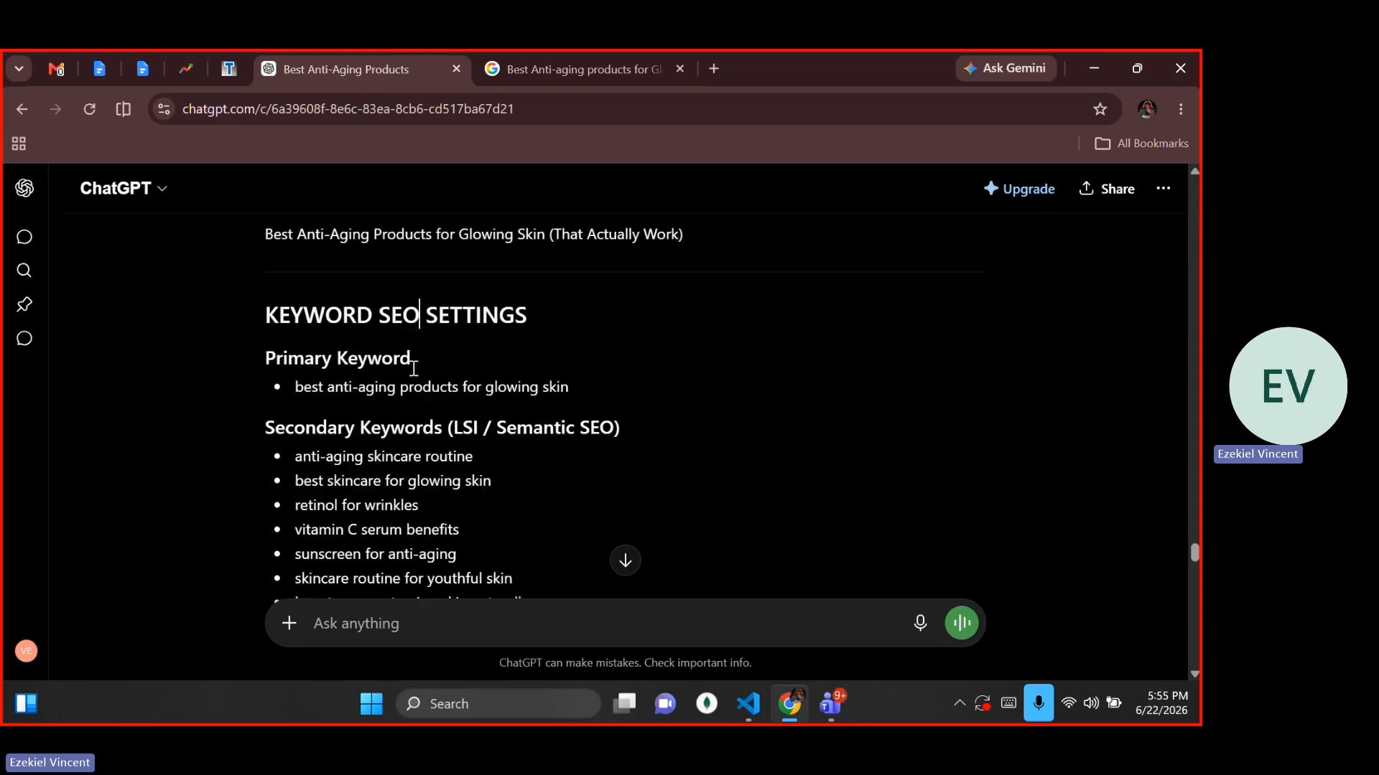
left_click(415, 372)
right_click(447, 323)
left_click(378, 411)
scroll(379, 416, "down", 5)
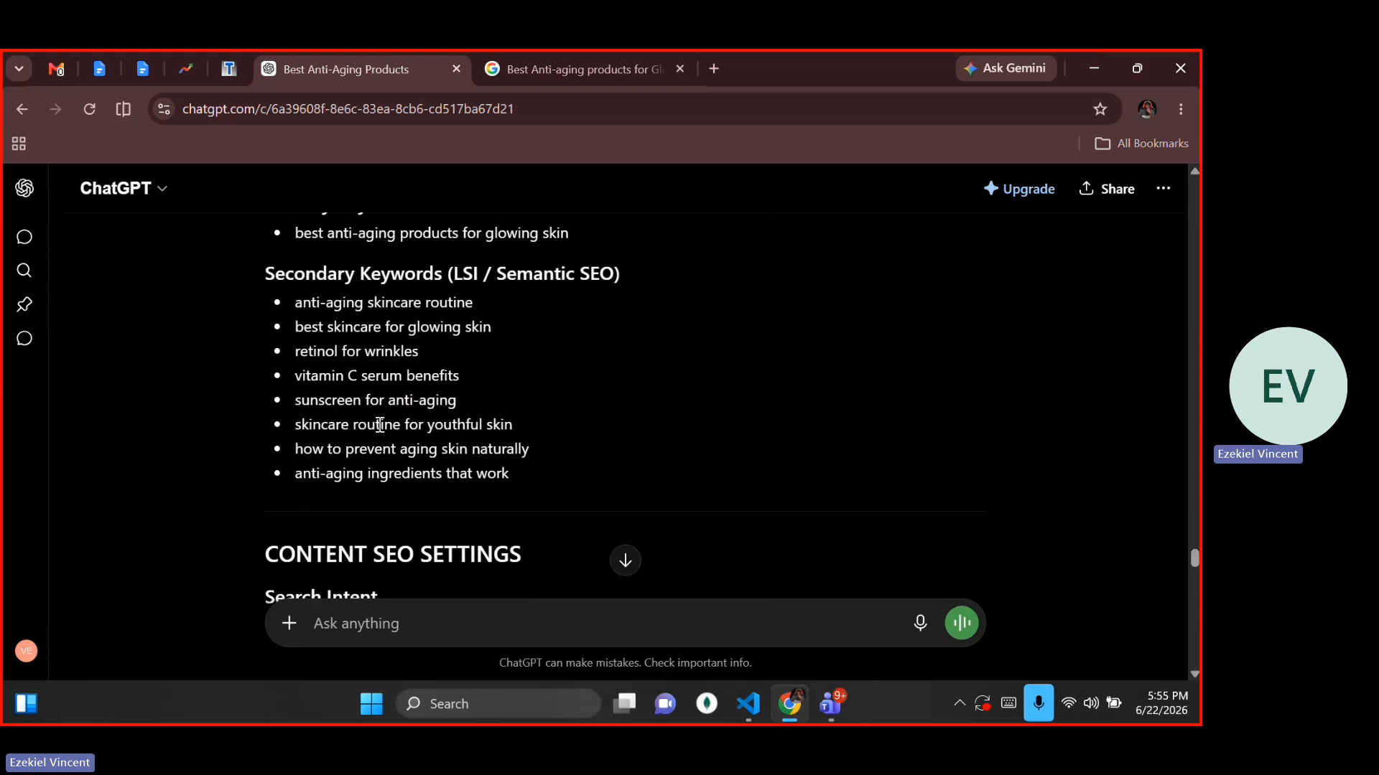
scroll(379, 425, "down", 5)
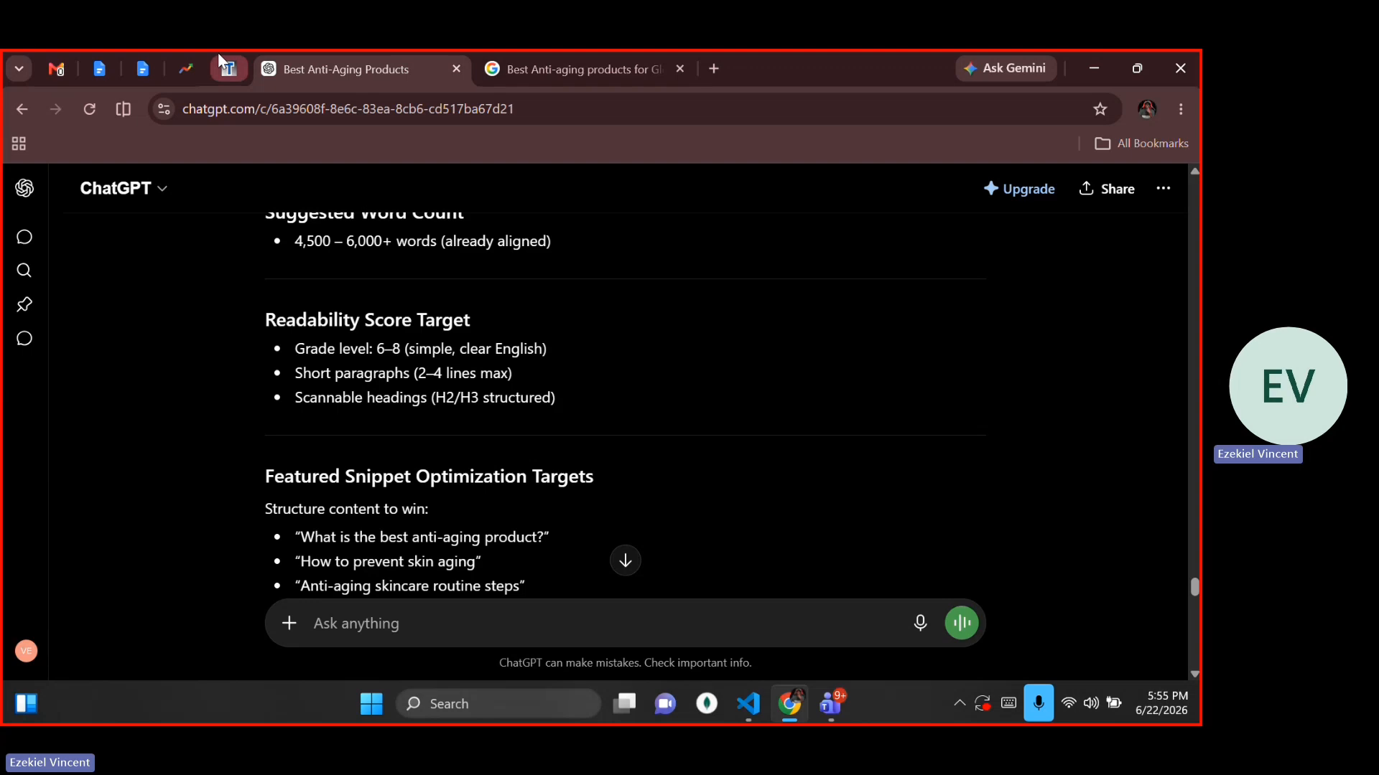
Return to the WordPress post and go to the introduction at the beginning of its content
left_click(228, 69)
scroll(738, 388, "up", 4)
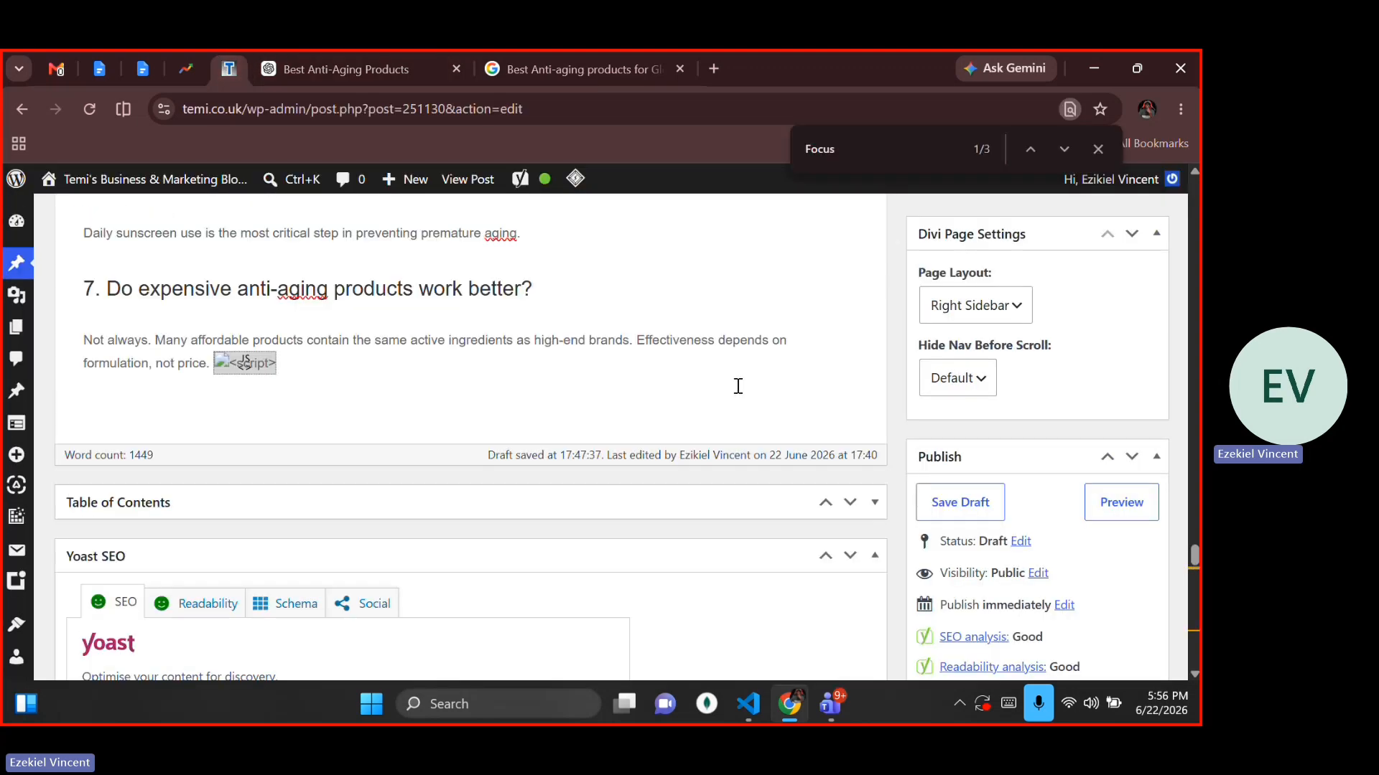
scroll(738, 385, "up", 7)
key("ctrl+a")
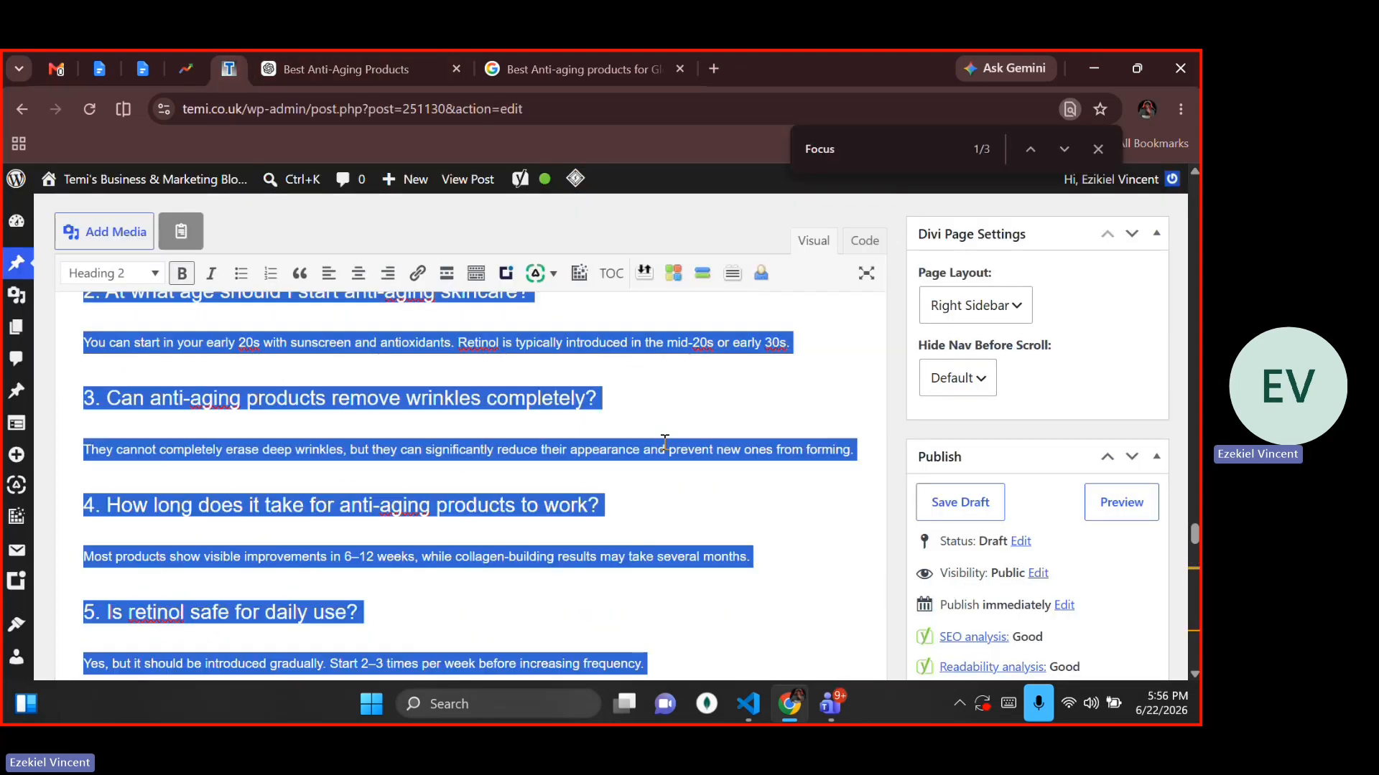
key("ctrl+Home")
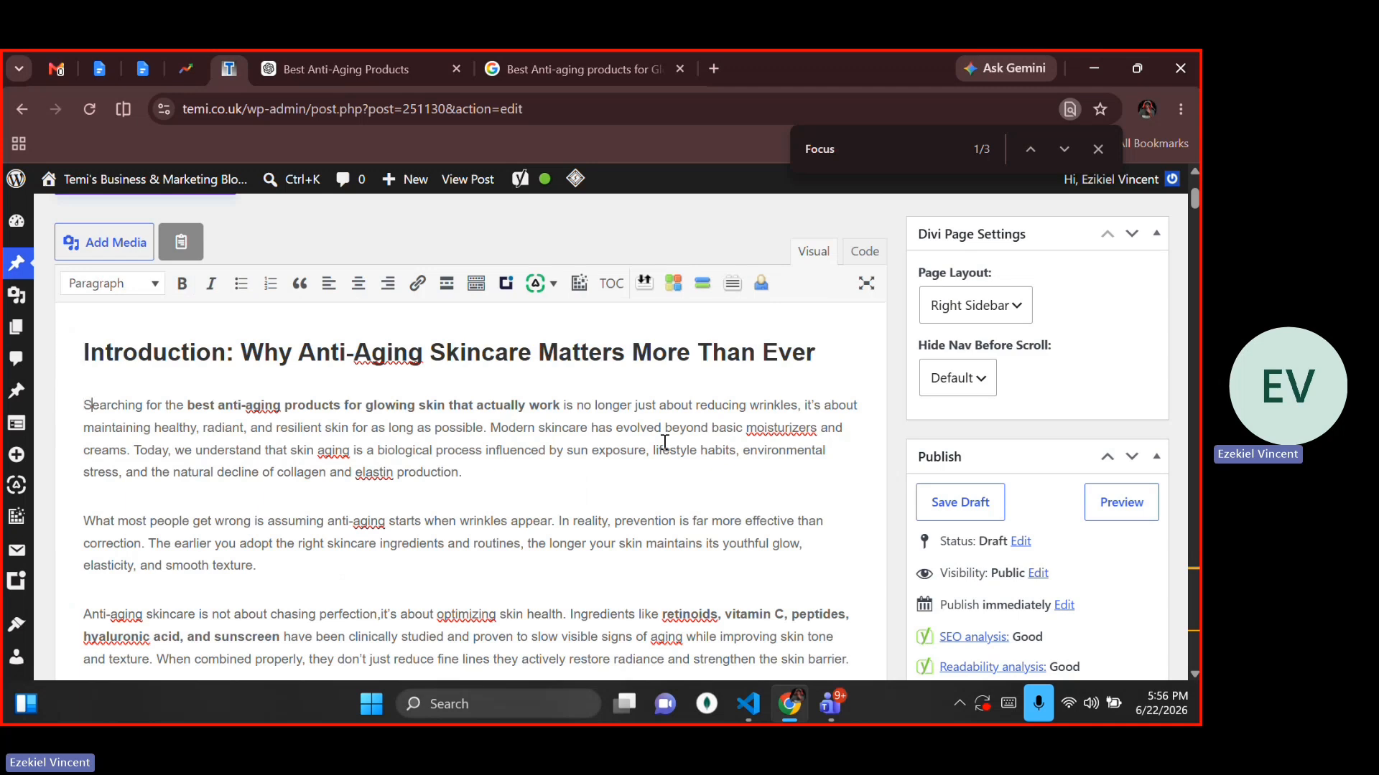
key("Right")
key("Right")
key("Right")
key("Right")
key("Right")
key("Right")
key("Right")
key("Right")
key("Right")
key("Right")
key("Right")
key("Right")
key("Right")
key("Right")
key("Right")
key("Right")
key("Right")
key("Right")
key("Right")
key("Right")
key("Up")
key("Right")
key("Left")
key("Left")
key("Down")
key("Left")
key("Left")
key("Left")
key("Left")
key("Left")
key("Left")
key("Left")
key("Down")
key("Down")
key("Down")
key("Down")
key("Up")
Try to insert "best anti-aging products for glowing skin" as its own paragraph after the first introduction paragraph
left_click(550, 470)
key("Return")
key("Return")
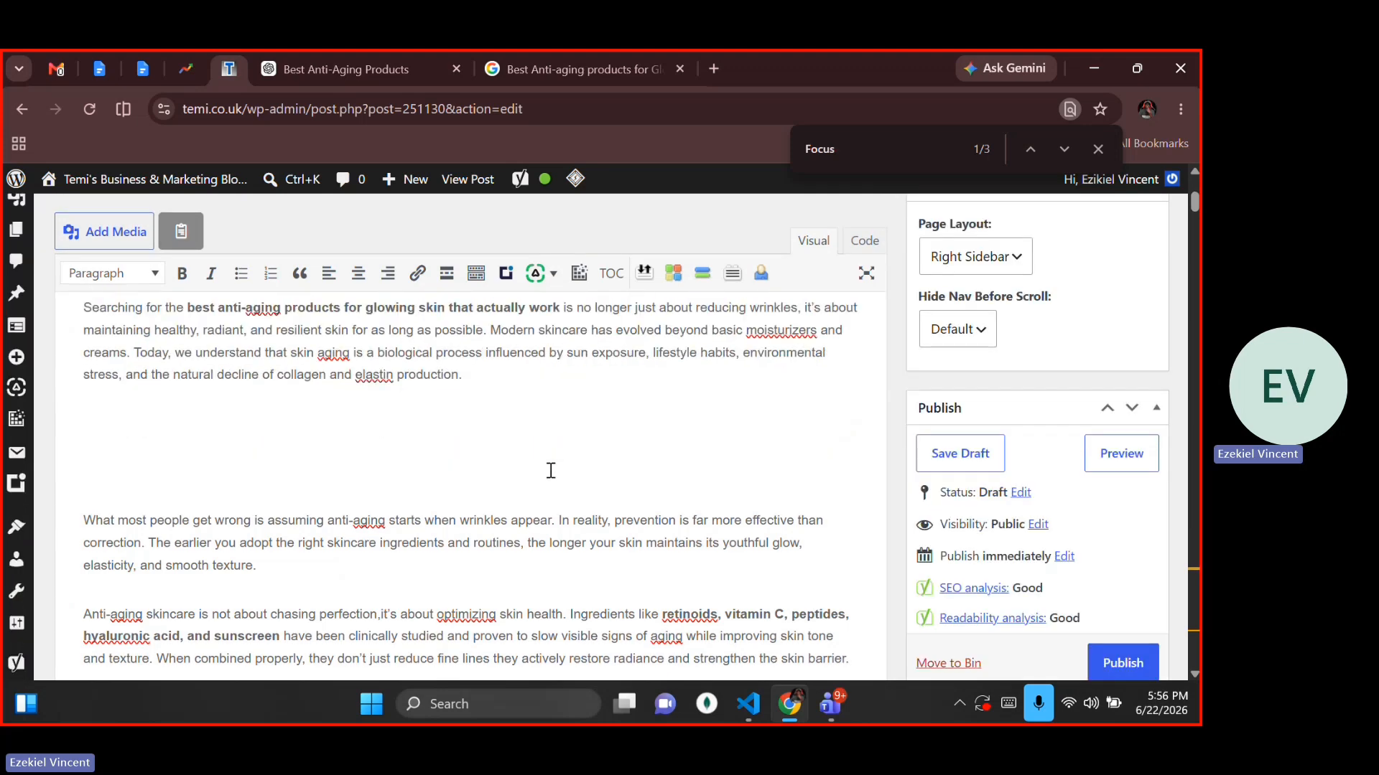
type("best anti-aging products for glowing skin")
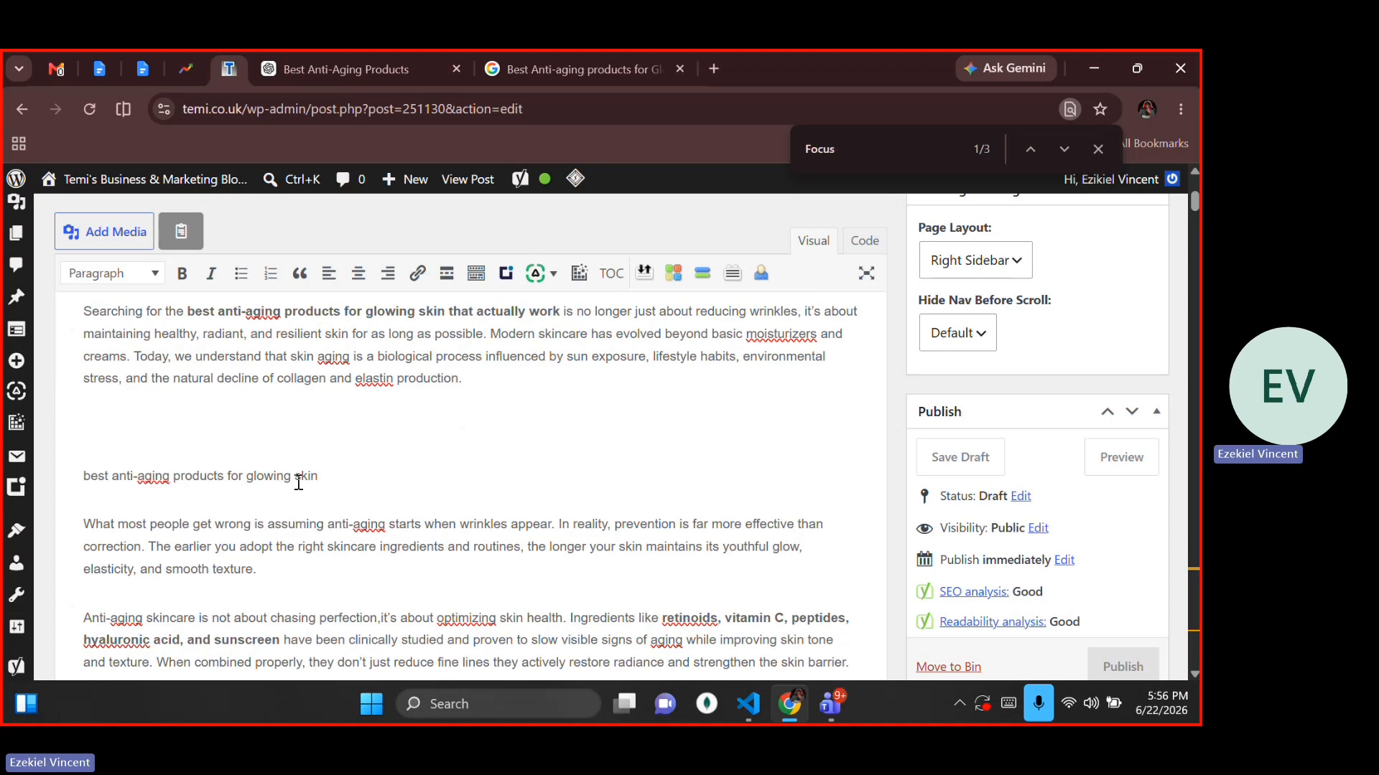
Undo the keyphrase inserted in the introduction and delete the extra blank paragraphs
scroll(299, 482, "up", 1)
key("ctrl+z")
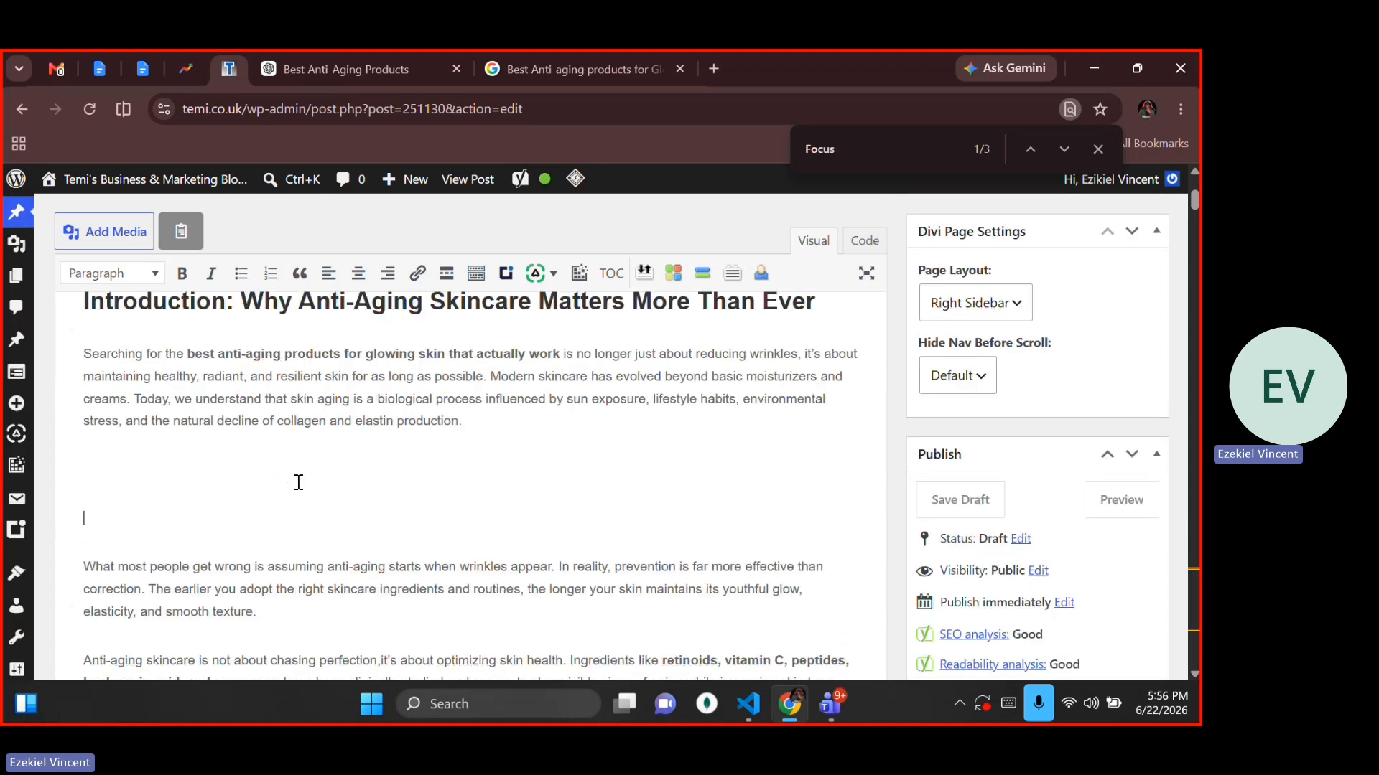
key("BackSpace")
key("BackSpace")
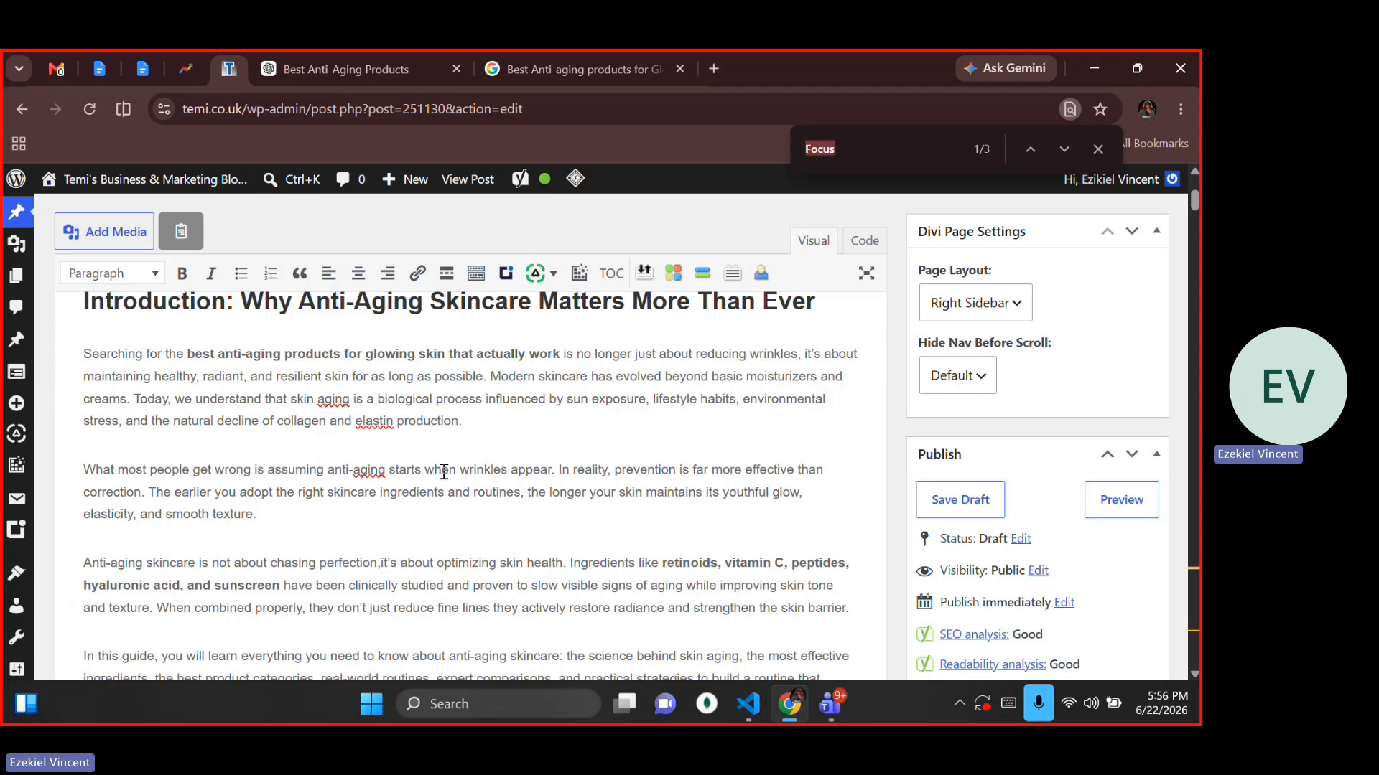
Search the post for "best" and add the line "best anti-aging products for glowing skin" above the "Best Anti-Aging Ingredients That Actually Work" heading
type("best")
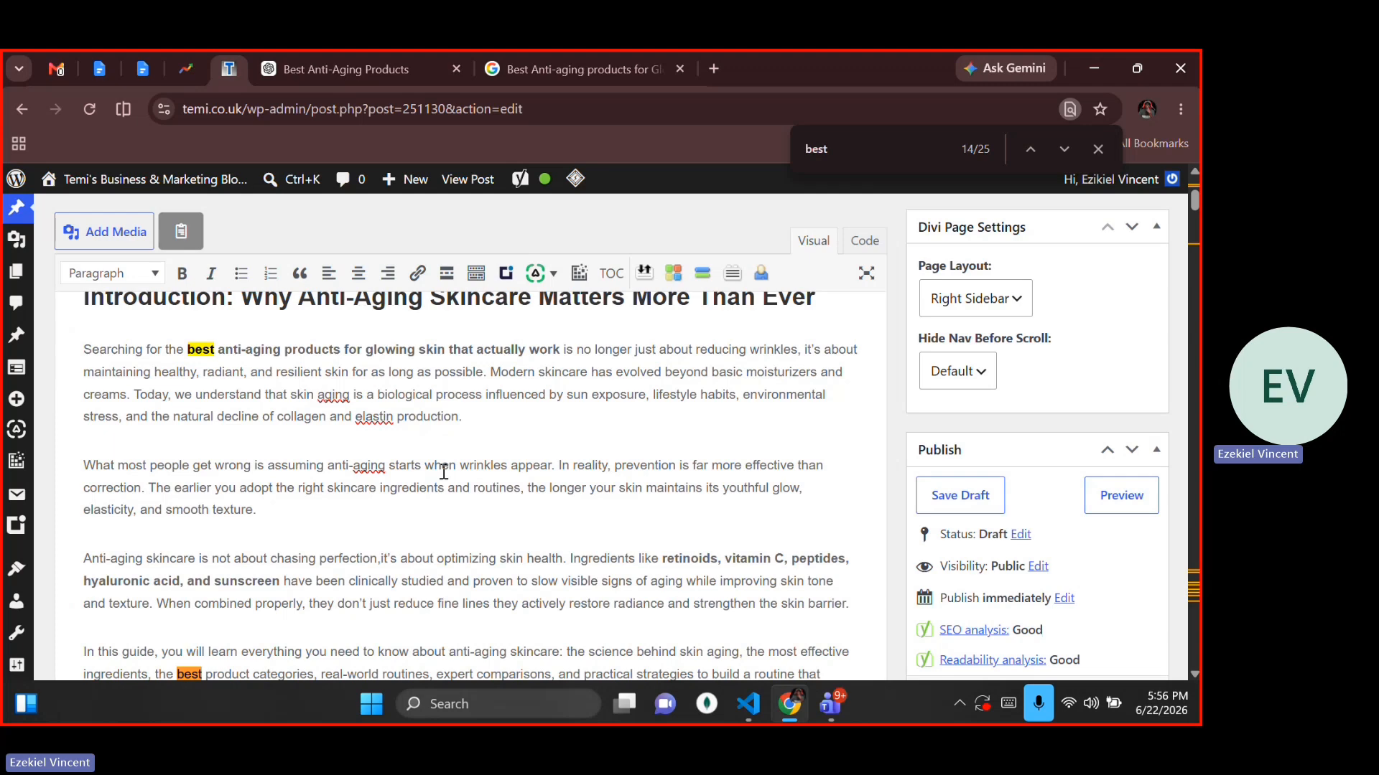
key("Return")
key("Return")
key("Return")
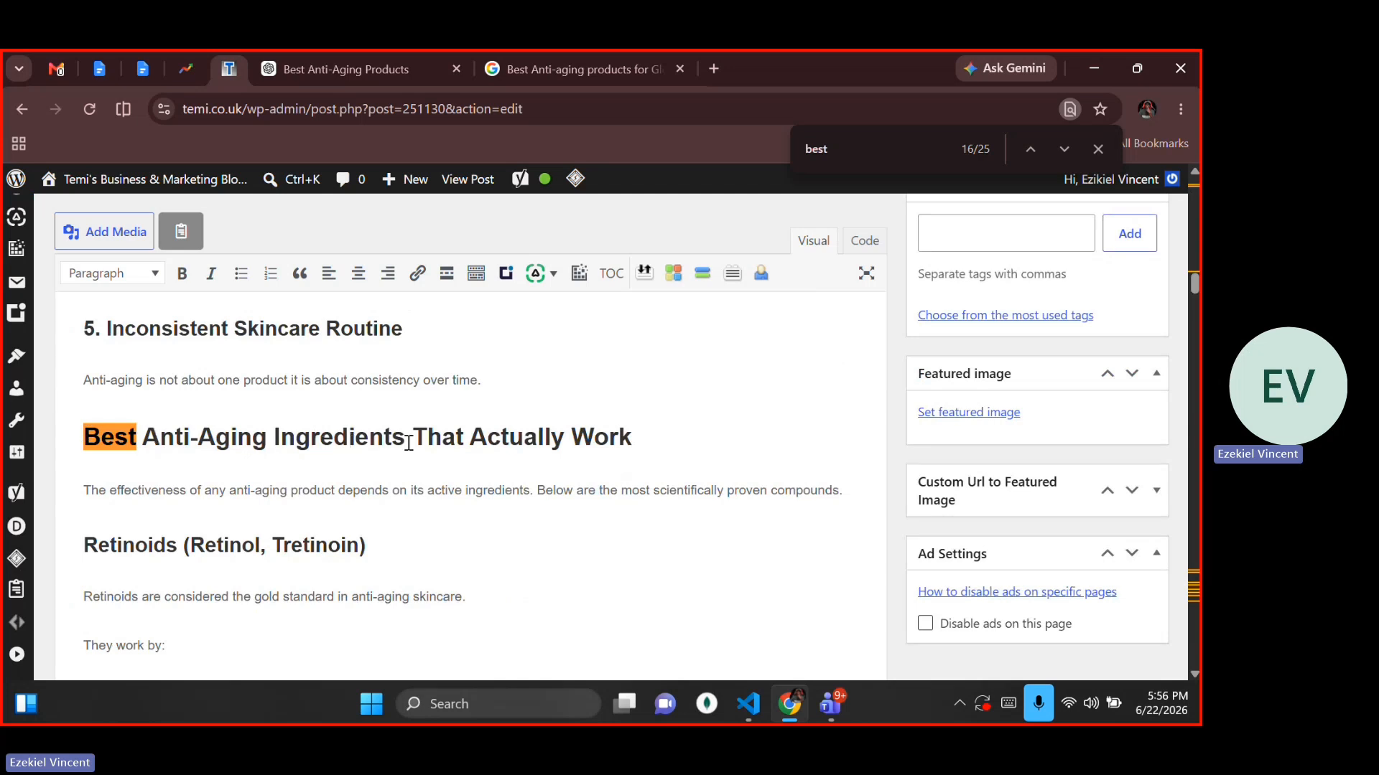
left_click(512, 379)
key("shift+Return")
type("best anti-aging products for glowing skin")
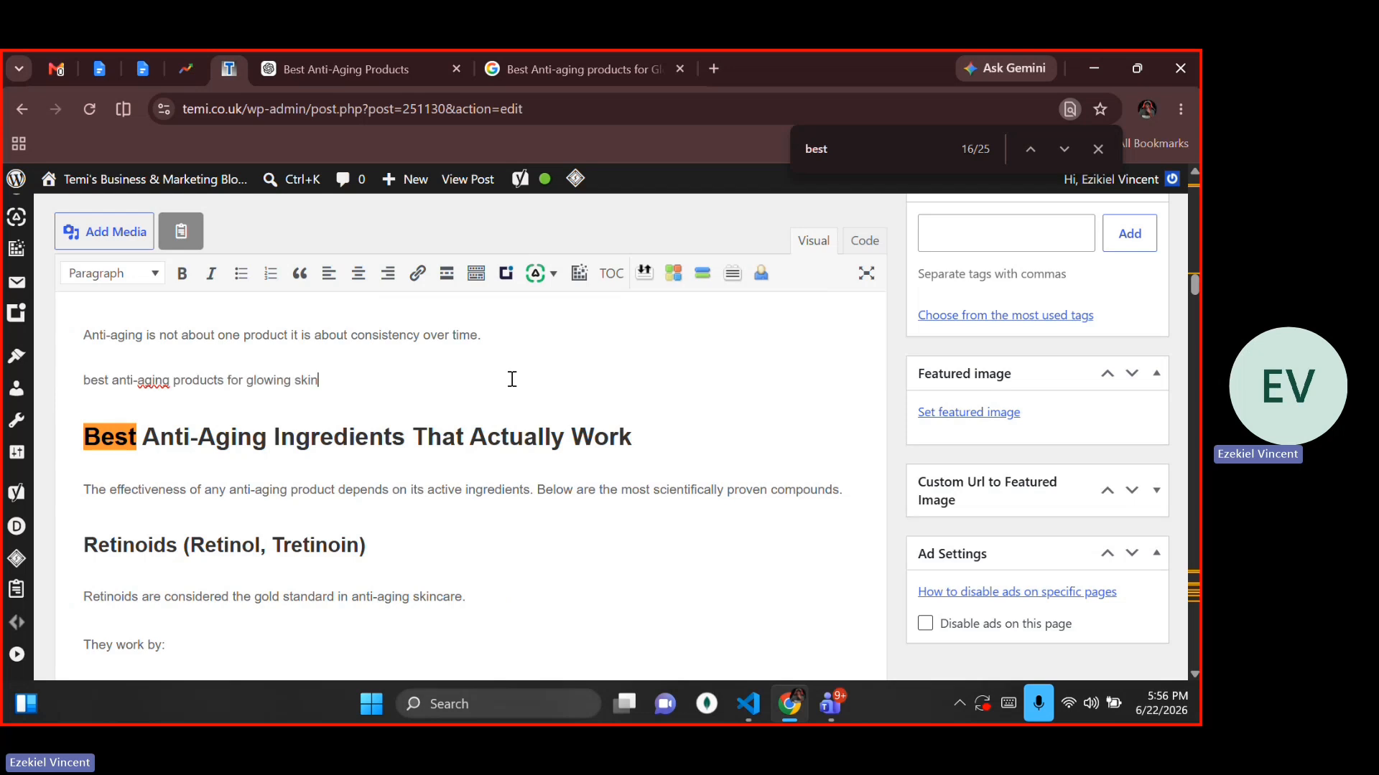
Try to format the added keyphrase line as Heading 2, and undo the formatting
key("ctrl+shift+Left")
key("ctrl+shift+Left")
key("ctrl+shift+Left")
key("ctrl+shift+Left")
key("ctrl+shift+Left")
key("ctrl+shift+Left")
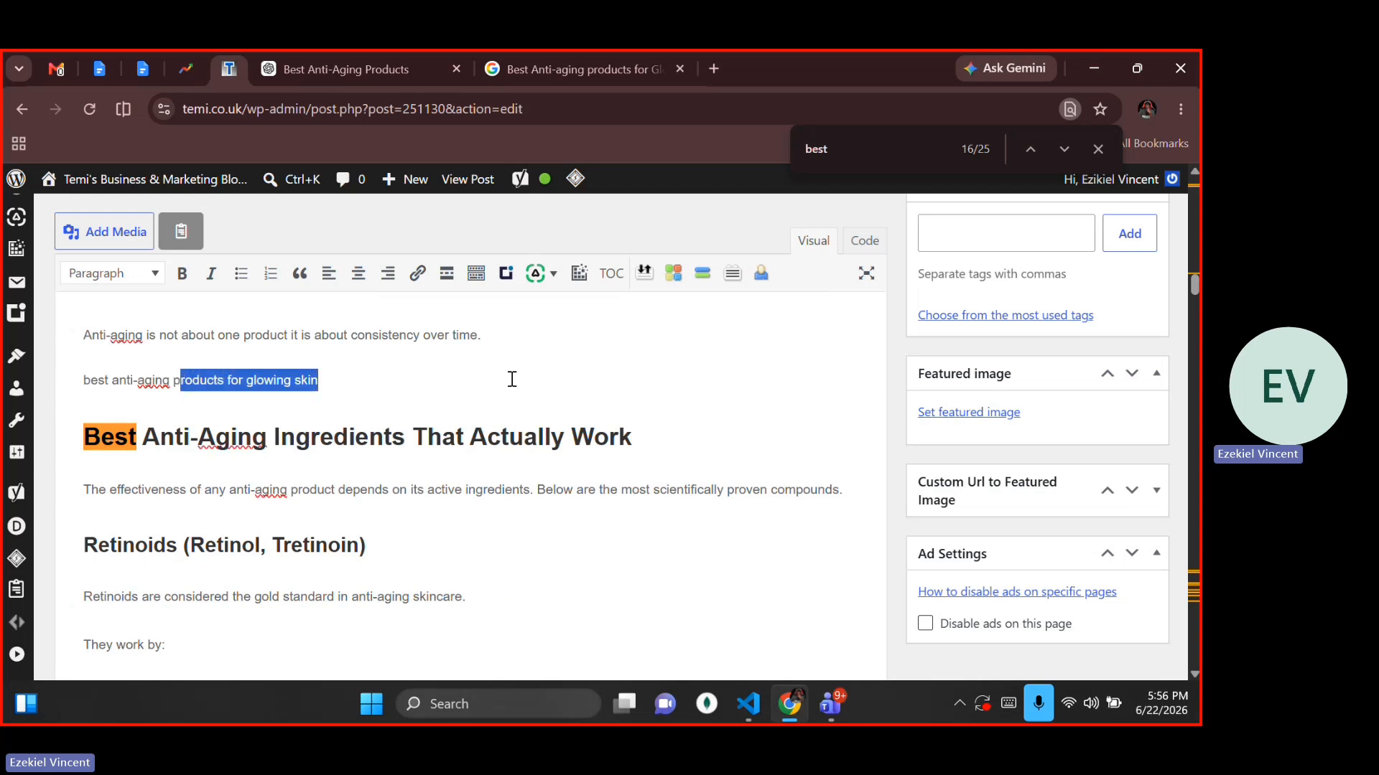
key("shift+Left")
key("shift+Left")
key("shift+Left")
key("shift+Left")
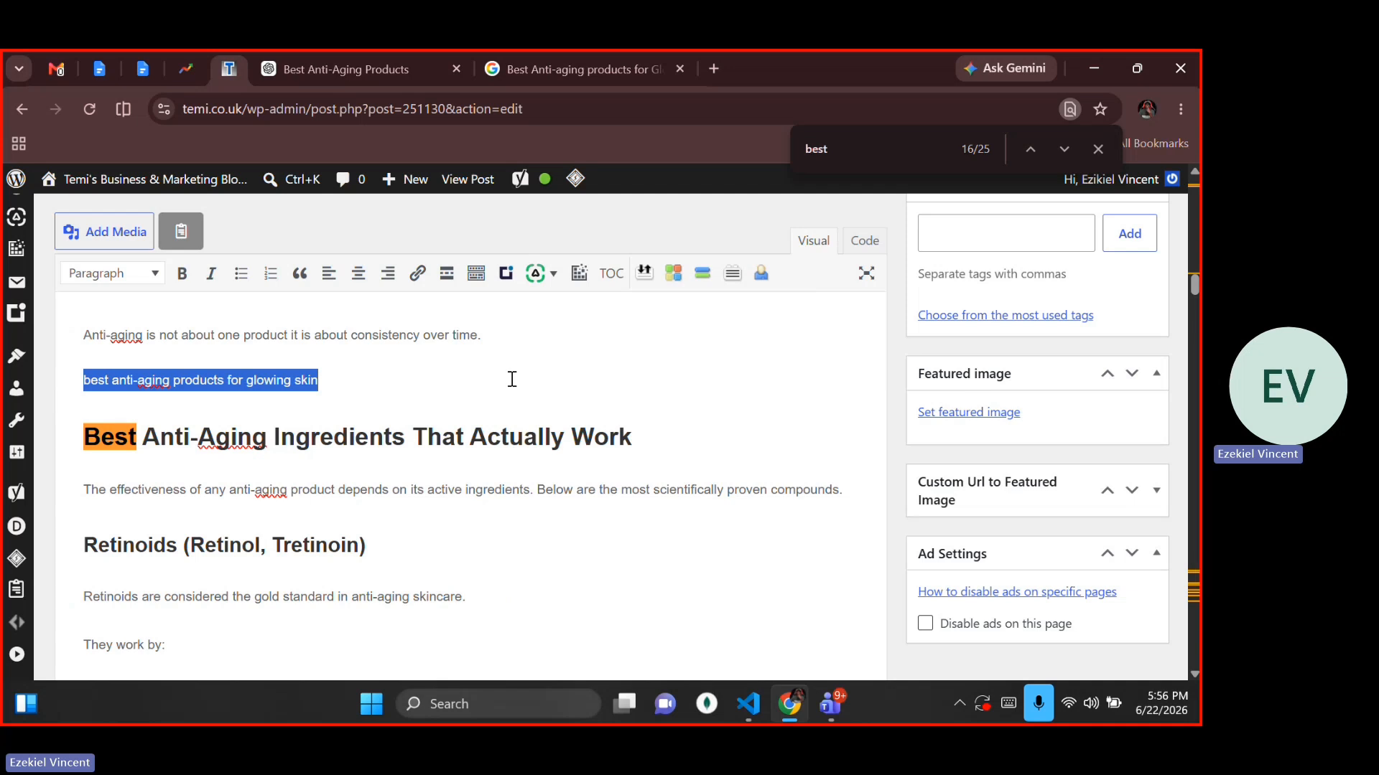
key("alt+shift+2")
key("ctrl+z")
Select the whole added line "best anti-aging products for glowing skin" and copy it
key("Left")
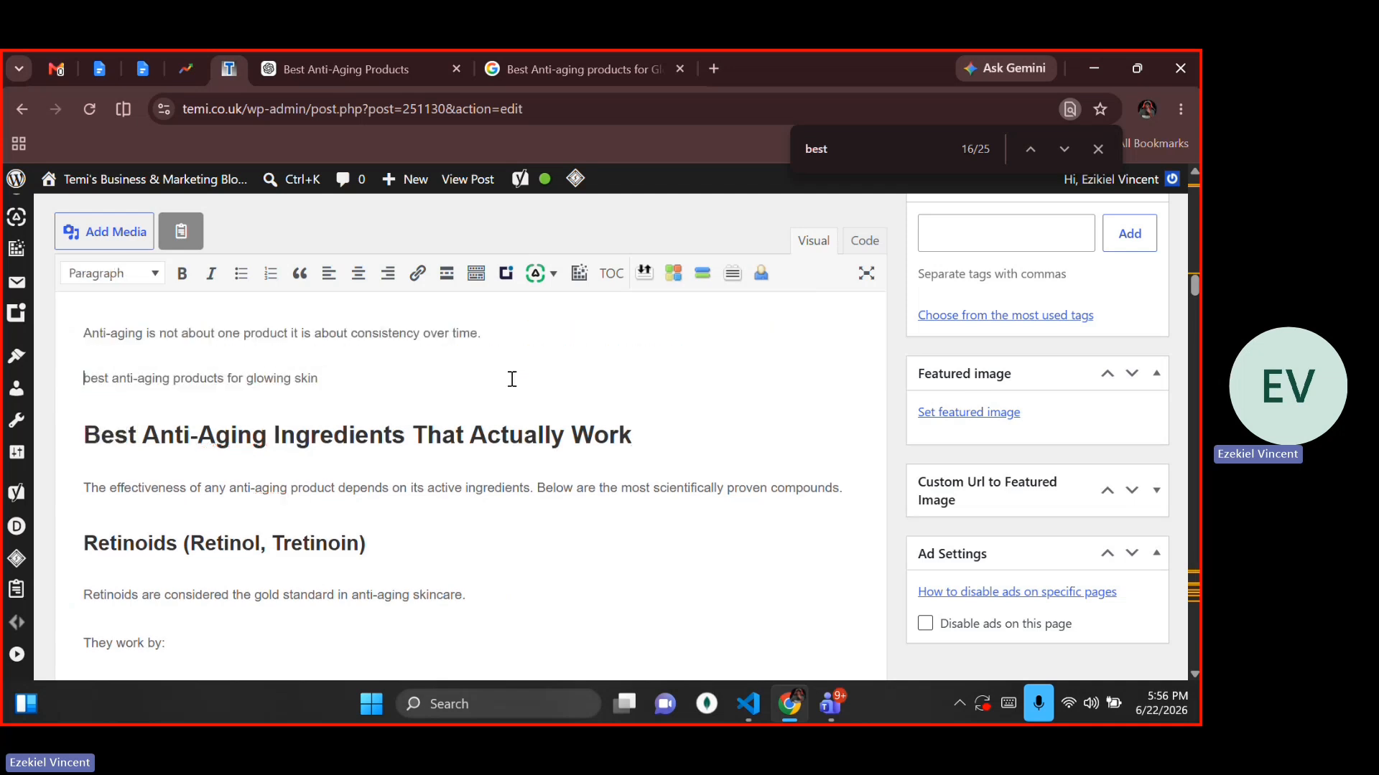
key("shift+Right")
key("shift+End")
key("ctrl+c")
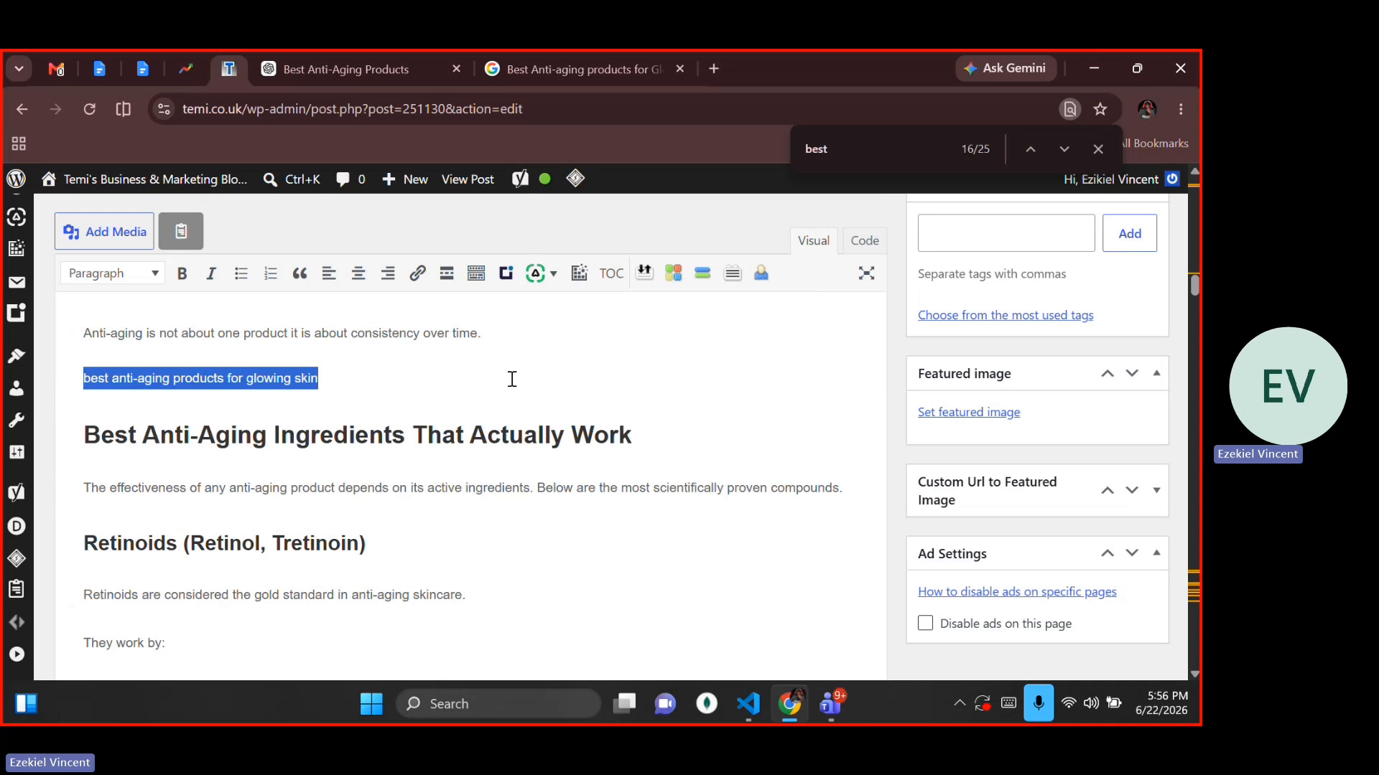
Delete the line "best anti-aging products for glowing skin" above the "Best Anti-Aging Ingredients That Actually Work" heading
key("alt+shift+2")
key("ctrl+z")
key("BackSpace")
key("BackSpace")
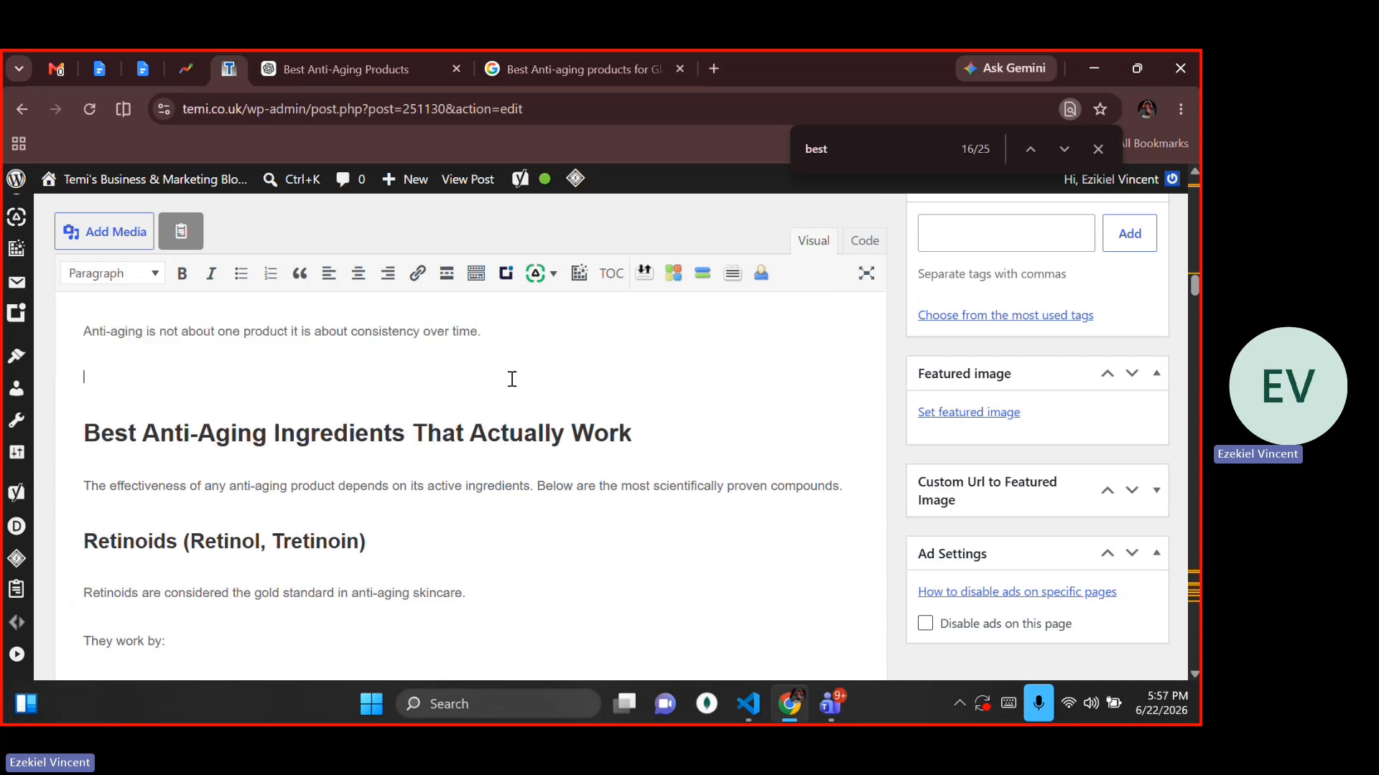
Paste the copied keyphrase "best anti-aging products for glowing skin" on a new line within the "Best Anti-Aging Ingredients That Actually Work" heading
key("Down")
key("Down")
key("Left")
key("shift+Return")
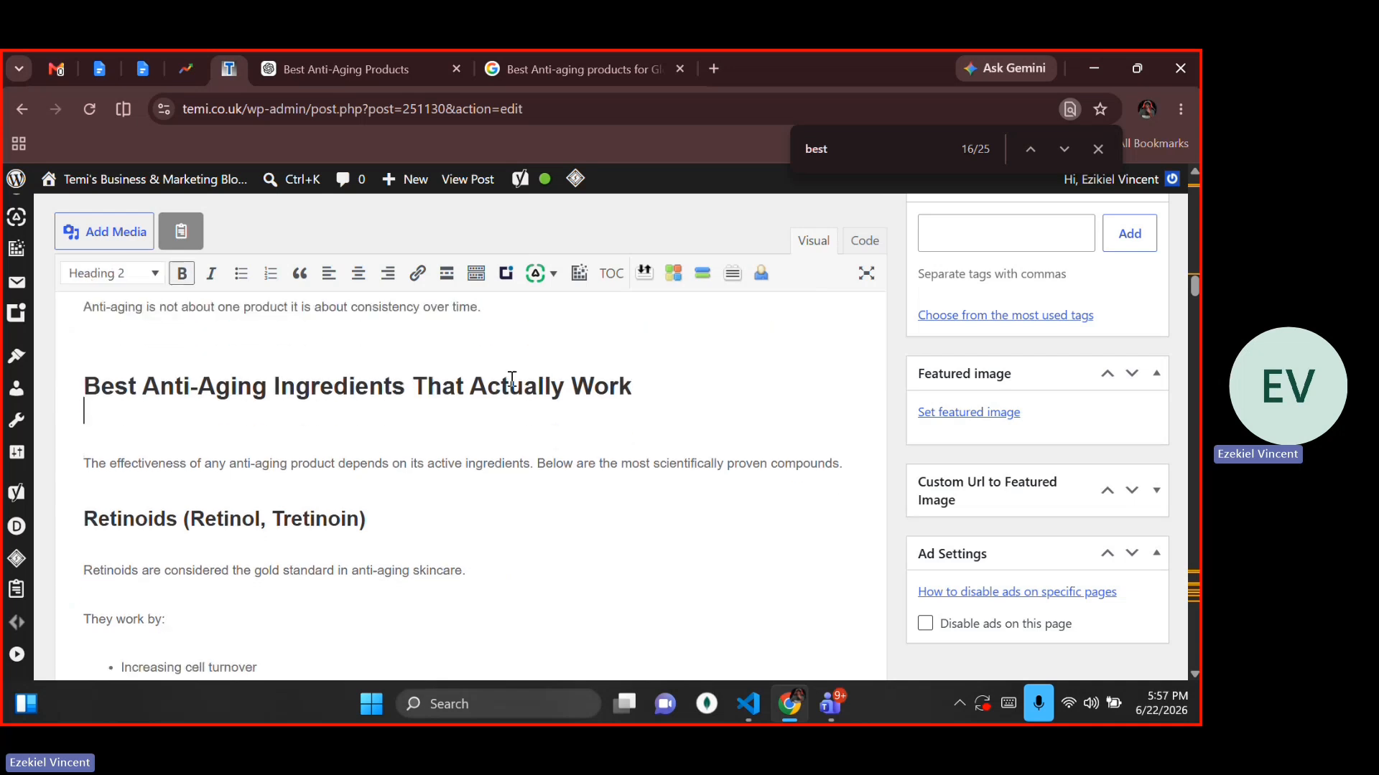
key("ctrl+v")
key("Down")
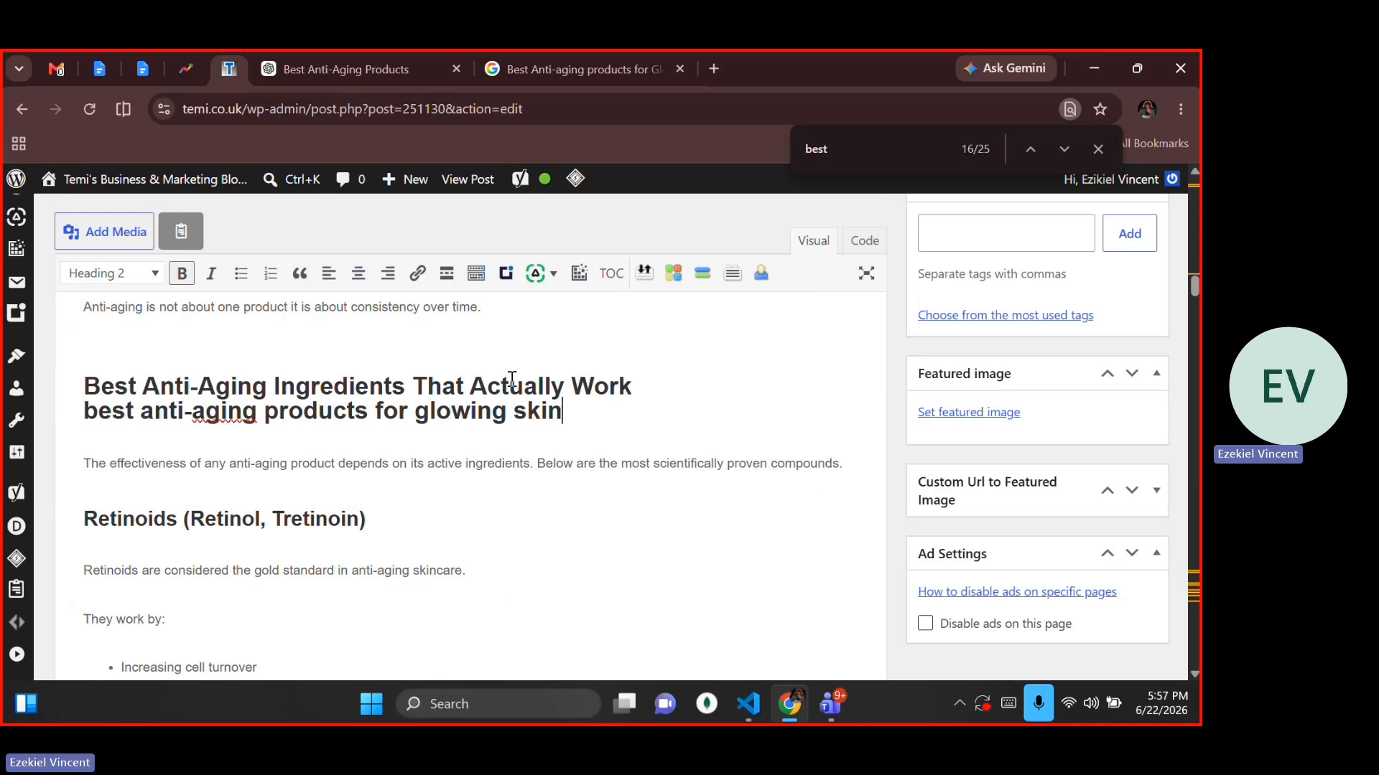
key("Down")
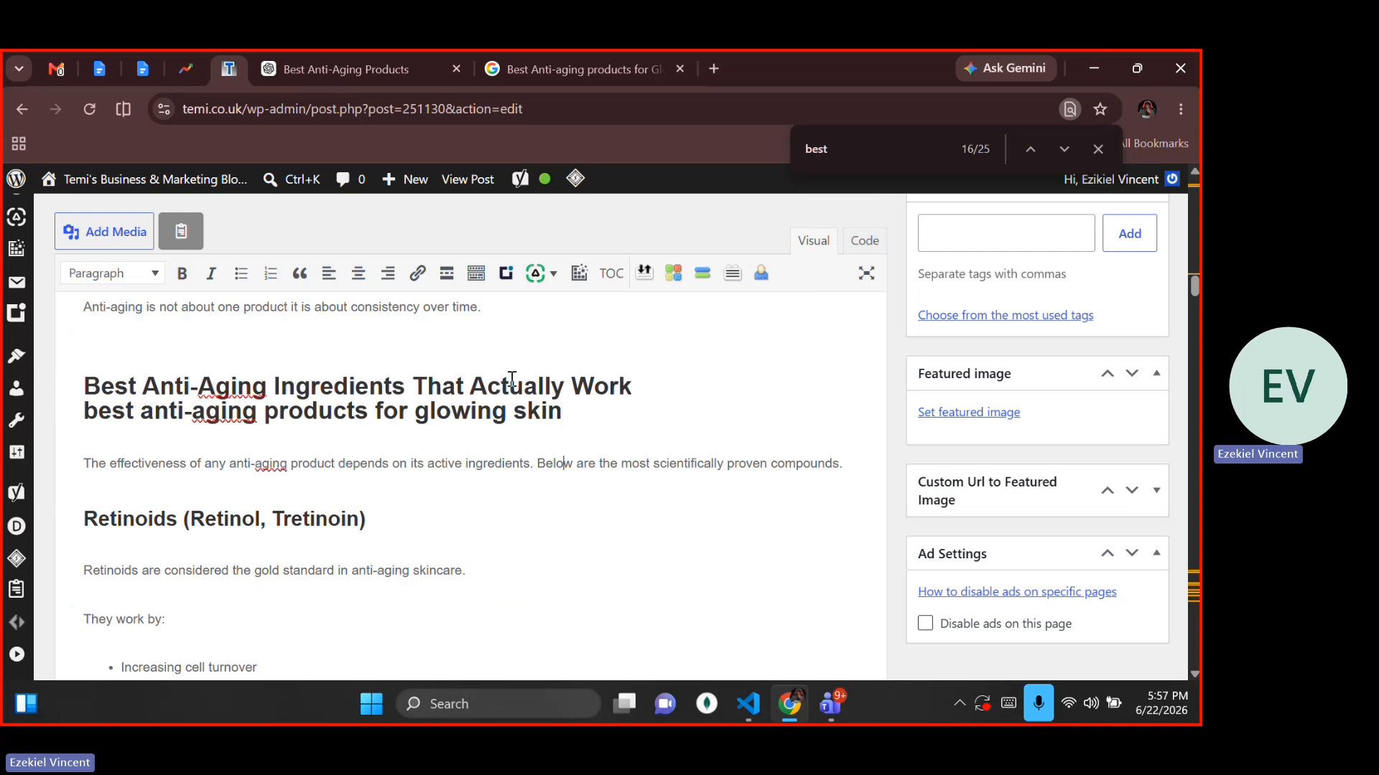
Split the pasted keyphrase off from "Best Anti-Aging Ingredients That Actually Work" into its own Heading 2 below it
key("Up")
key("Up")
key("Up")
left_click(471, 391)
left_click(675, 428)
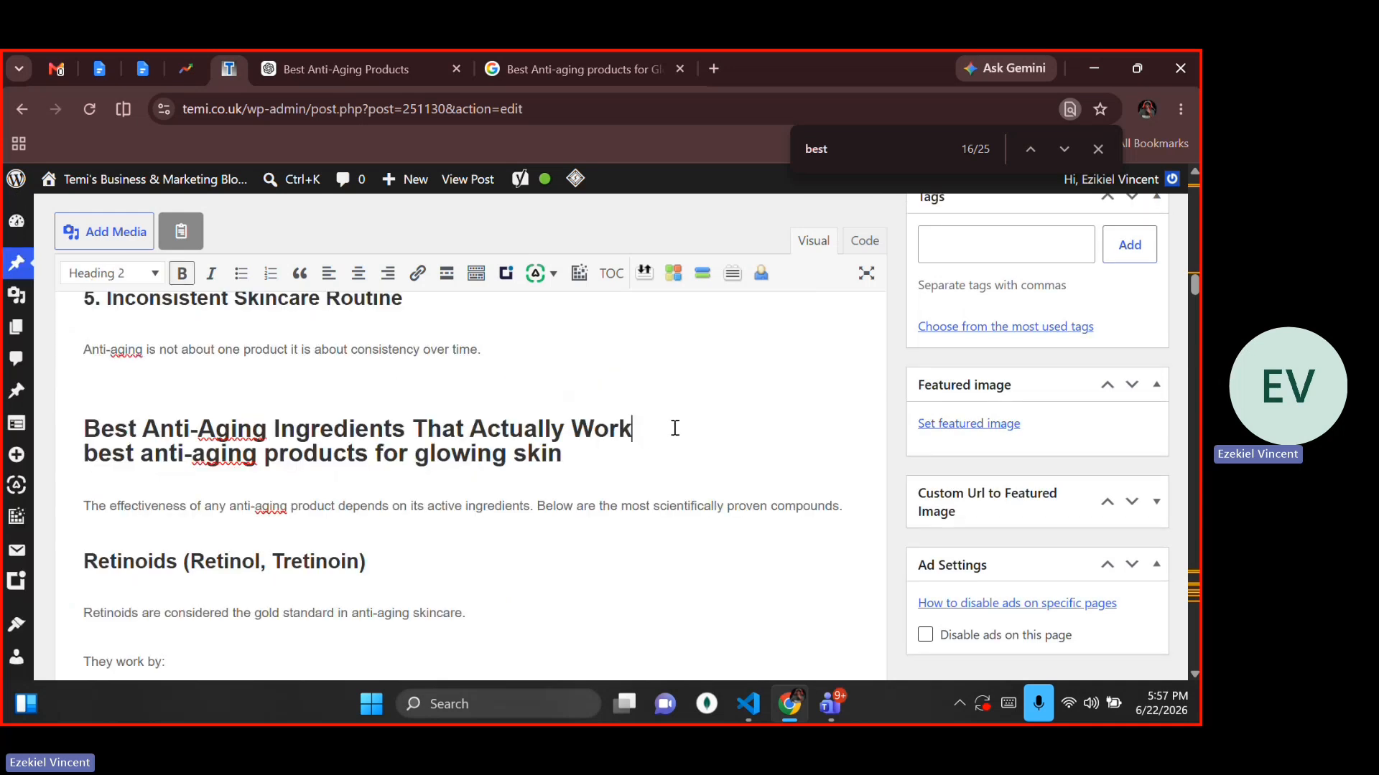
key("Return")
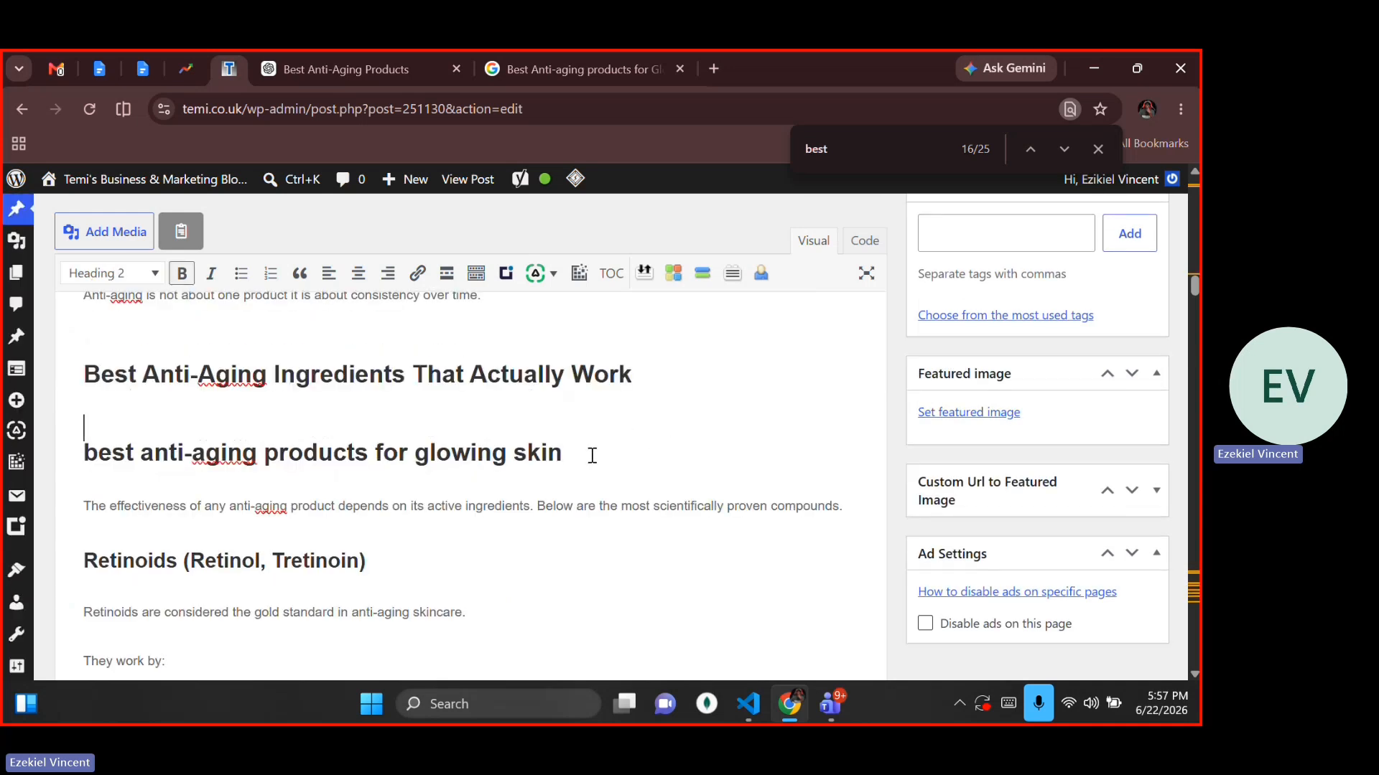
Place the text cursor in the first word of the added heading "best anti-aging products for glowing skin"
left_click_drag(592, 456, 83, 449)
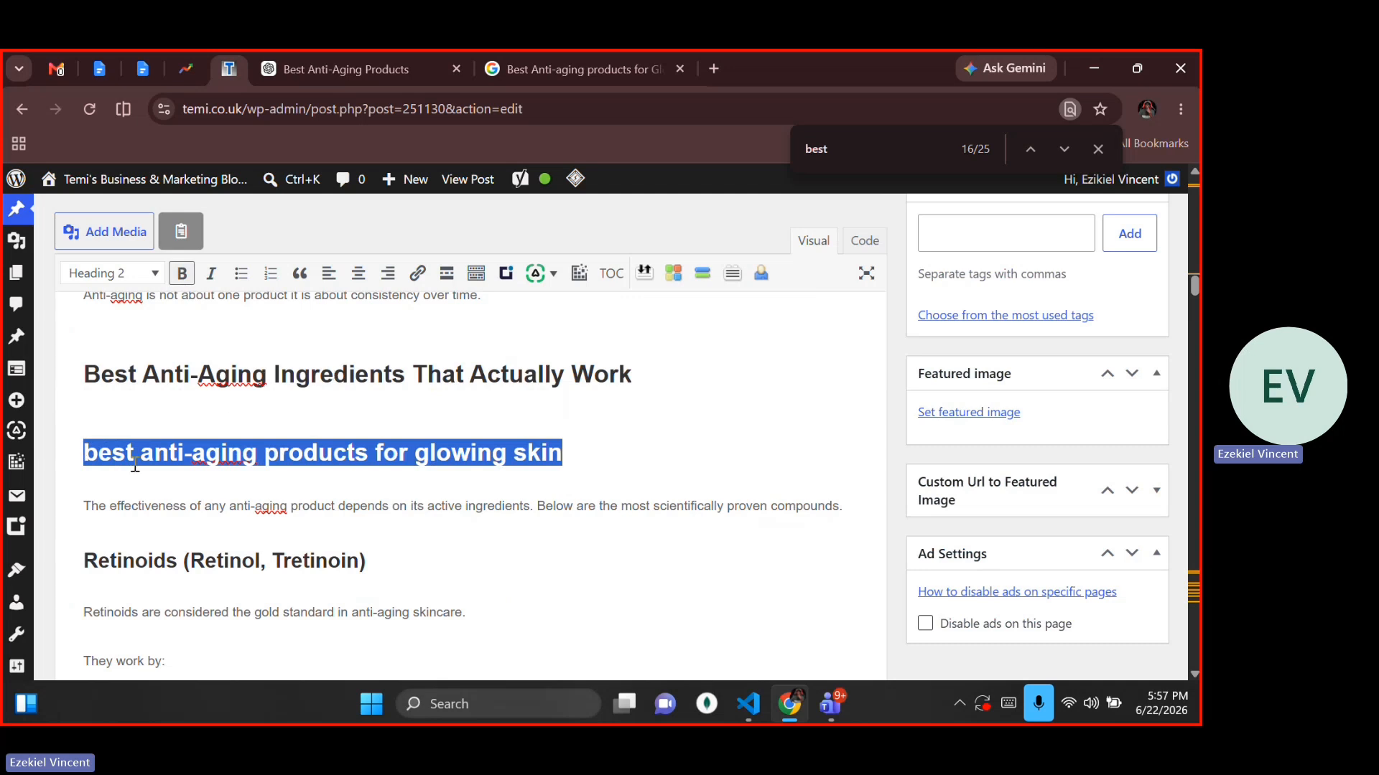
left_click(99, 455)
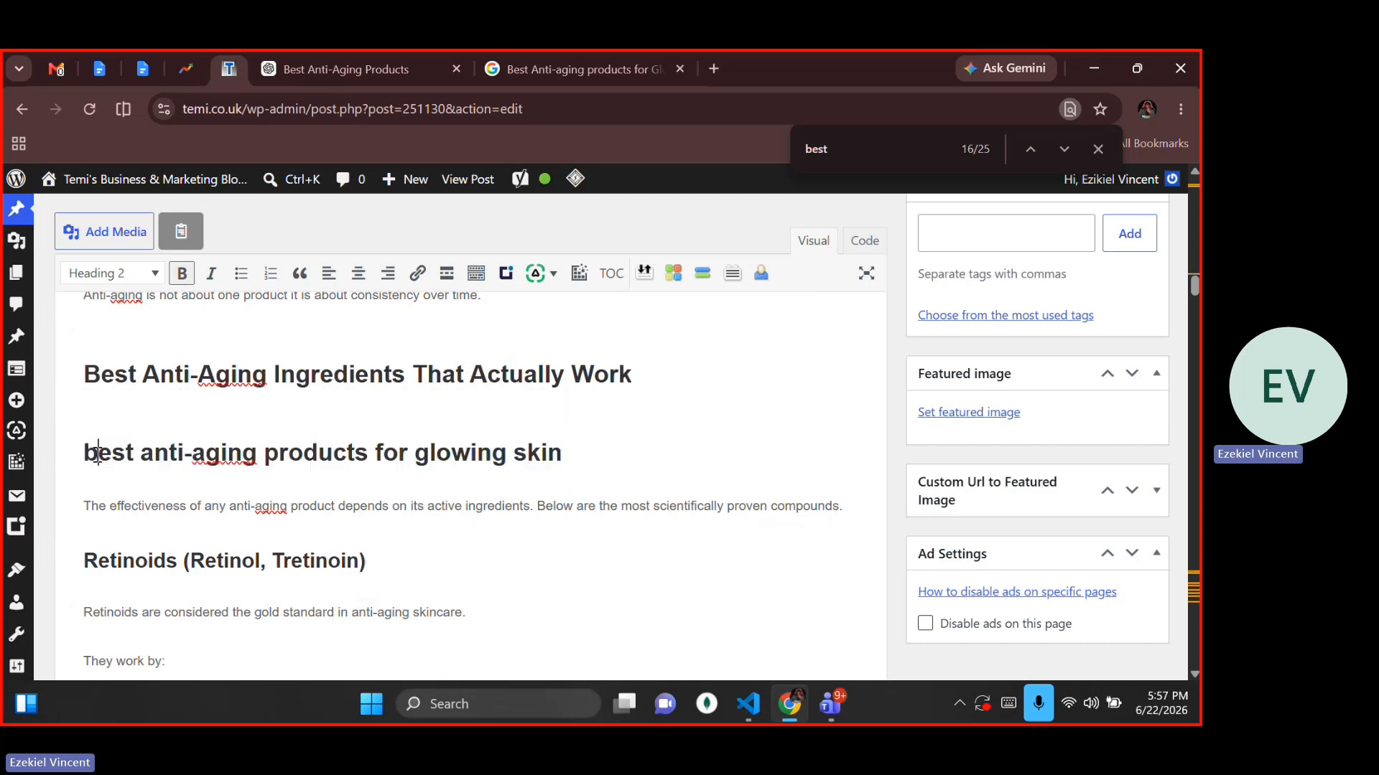
Edit the heading "best anti-aging products for glowing skin" to read "Best anti-aging products for glowing skin - Ingredients"
key("BackSpace")
type("B")
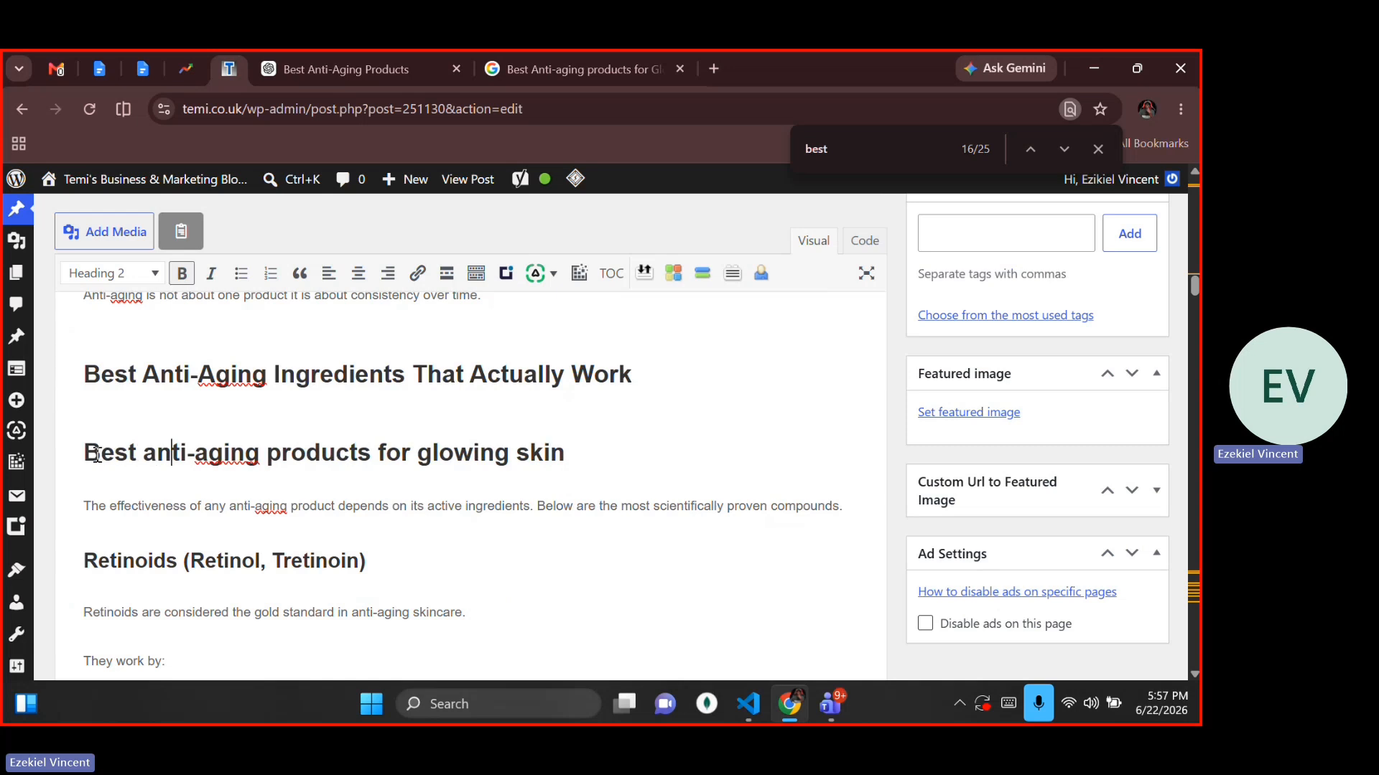
key("Right")
key("Right")
key("Right")
key("Right")
key("Right")
key("Right")
key("Right")
key("Right")
key("Right")
key("Right")
key("Right")
key("Right")
key("Right")
key("Right")
key("Right")
key("Right")
key("Right")
key("Right")
key("Right")
key("Right")
key("Right")
key("Right")
key("Right")
key("Right")
key("Right")
key("Right")
key("Right")
key("Right")
key("Right")
key("Right")
key("Right")
key("Right")
key("Right")
key("Right")
type("- Ingrefi")
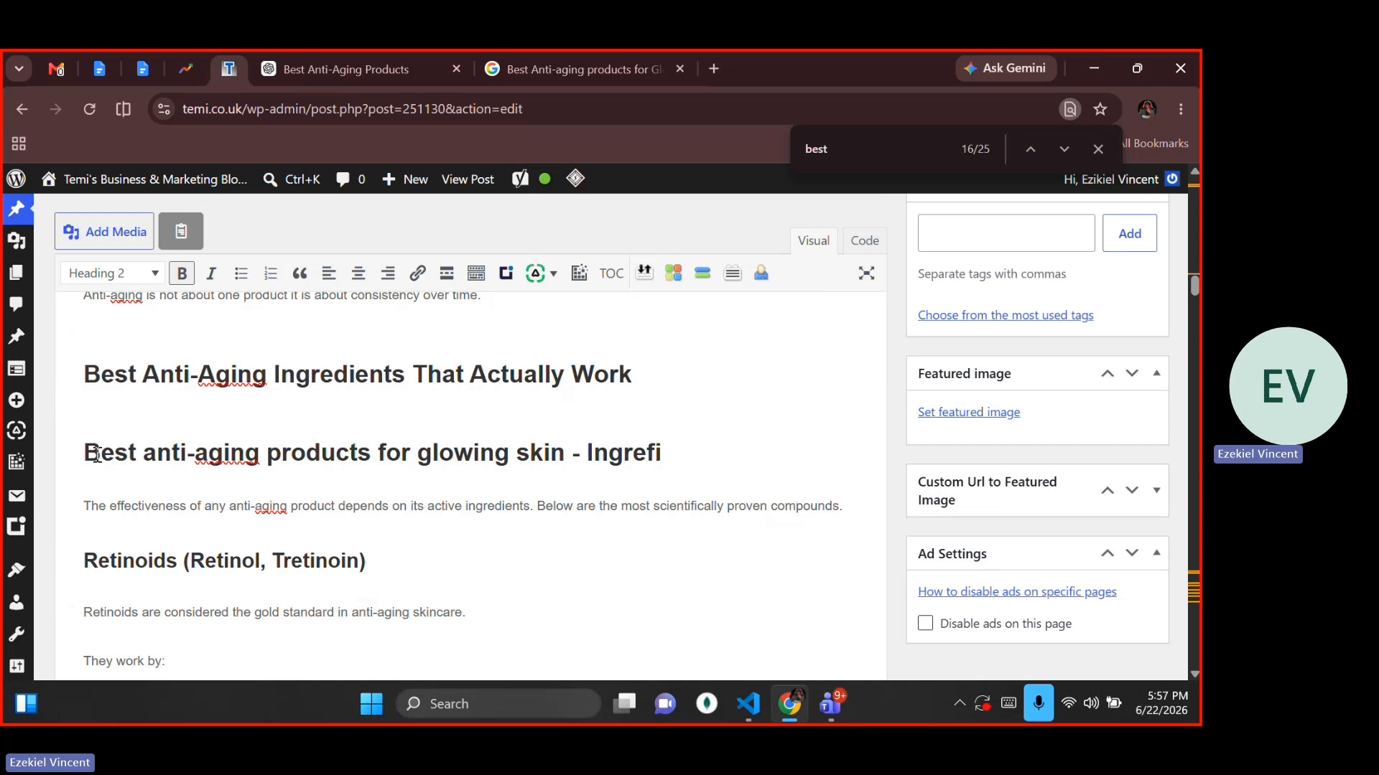
type("ents")
key("BackSpace")
key("BackSpace")
key("BackSpace")
key("BackSpace")
key("BackSpace")
key("BackSpace")
type("iend")
key("BackSpace")
type("ts")
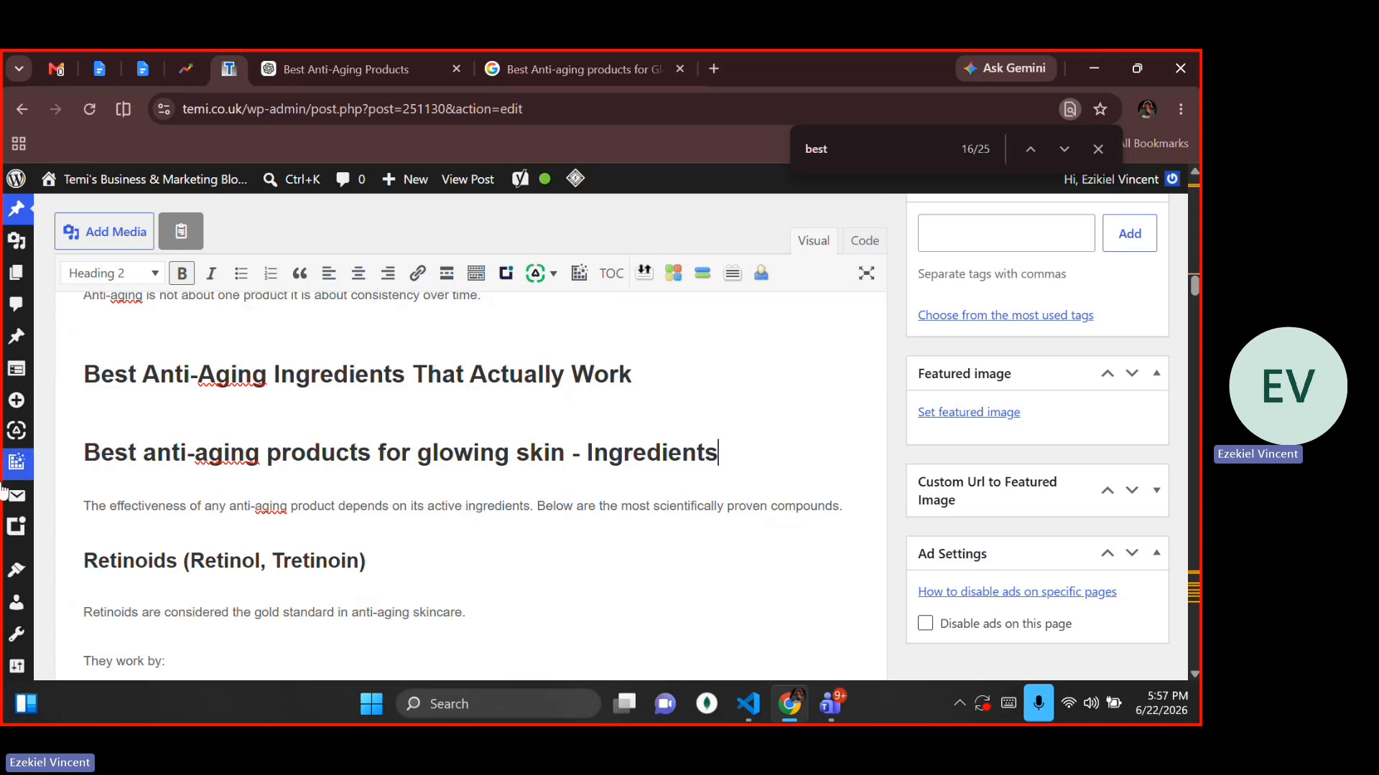
Delete the heading "Best Anti-Aging Ingredients That Actually Work" above the new ingredients heading
left_click(372, 454)
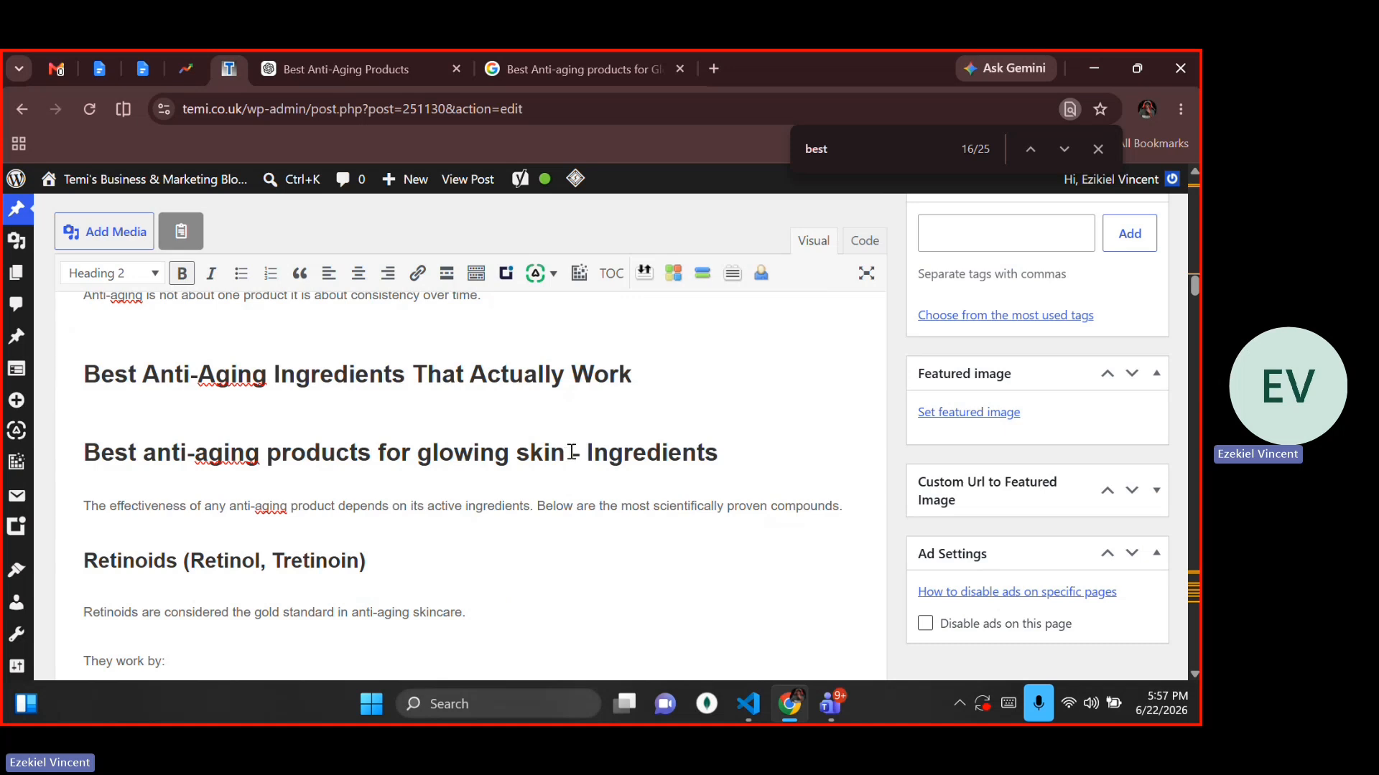
left_click_drag(572, 452, 83, 454)
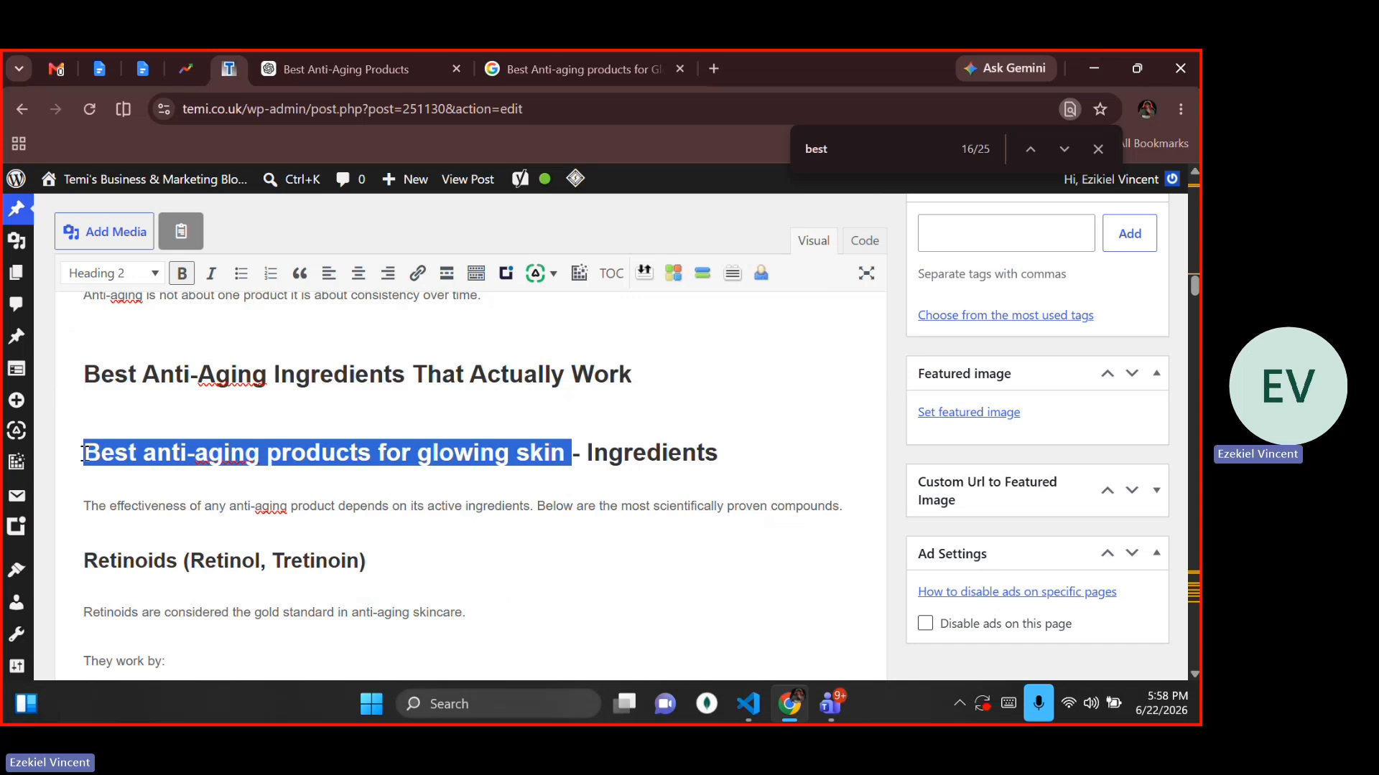
key("Up")
key("shift+Down")
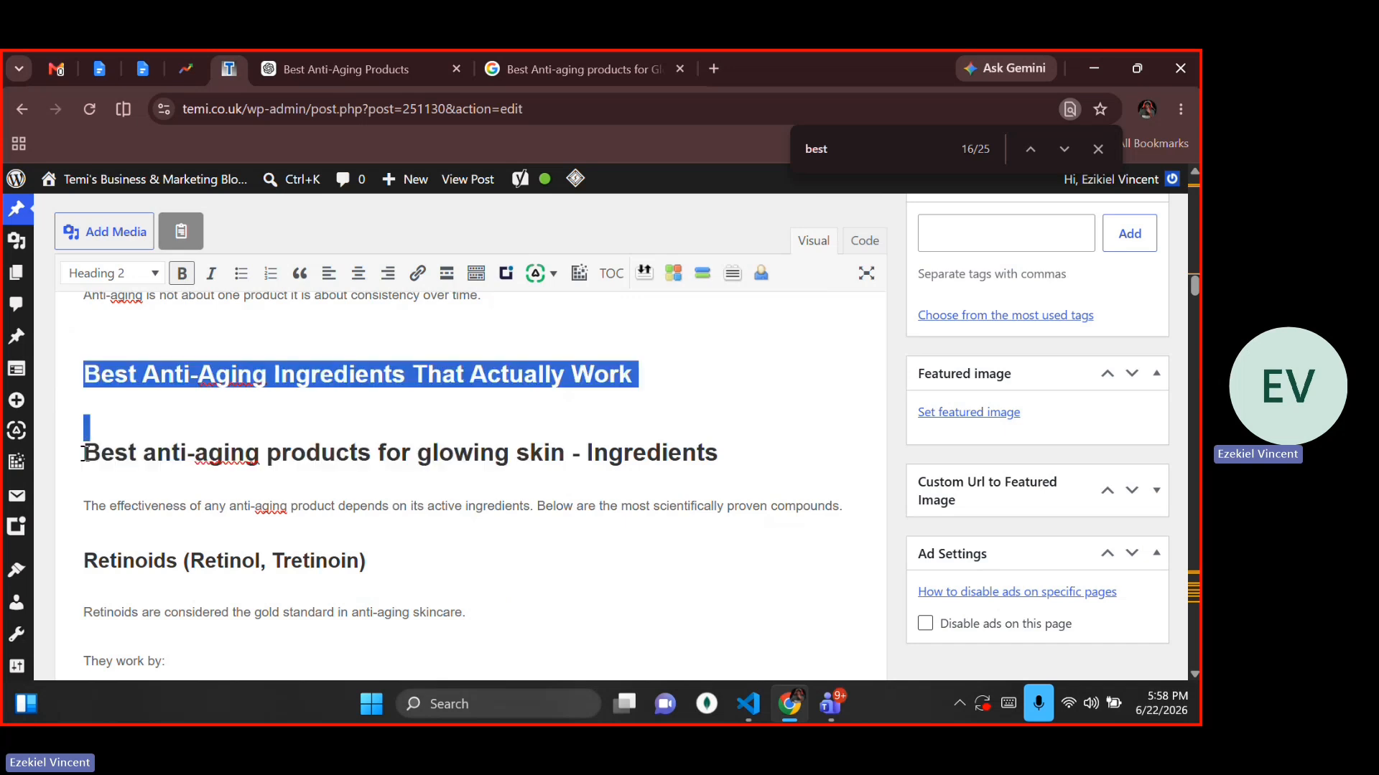
key("BackSpace")
key("Right")
key("Right")
key("Right")
key("Right")
key("Right")
key("Right")
key("Right")
key("Right")
key("Right")
key("Right")
key("Right")
key("Right")
key("Right")
key("Right")
key("Right")
key("Right")
key("Right")
key("Right")
key("Right")
key("Right")
key("Right")
key("Right")
key("Right")
key("Right")
key("Right")
key("Right")
key("Right")
key("Right")
key("Right")
key("Right")
key("Right")
key("Right")
key("Right")
key("Right")
key("Right")
key("Right")
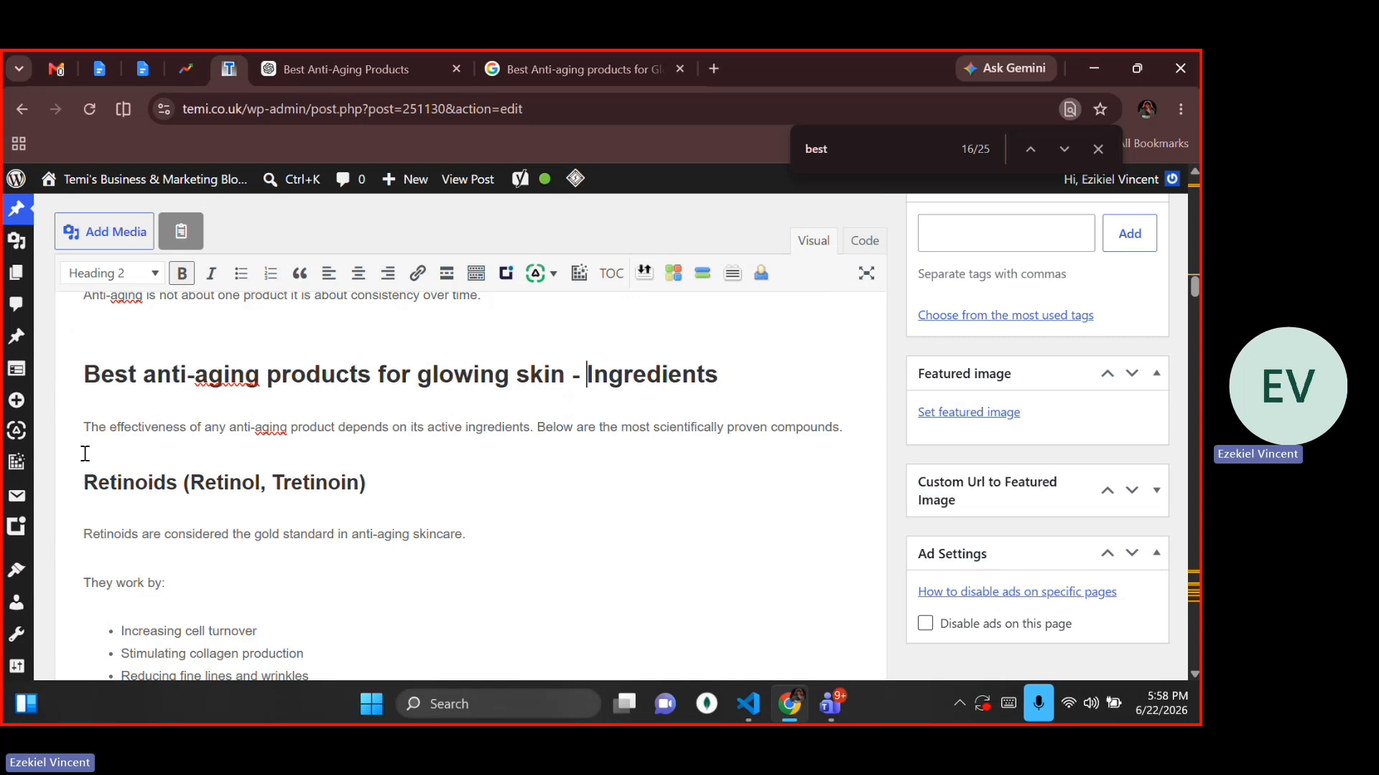
key("Right")
key("Right")
key("Right")
key("Right")
key("Right")
key("Right")
key("Down")
key("Down")
left_click(258, 455)
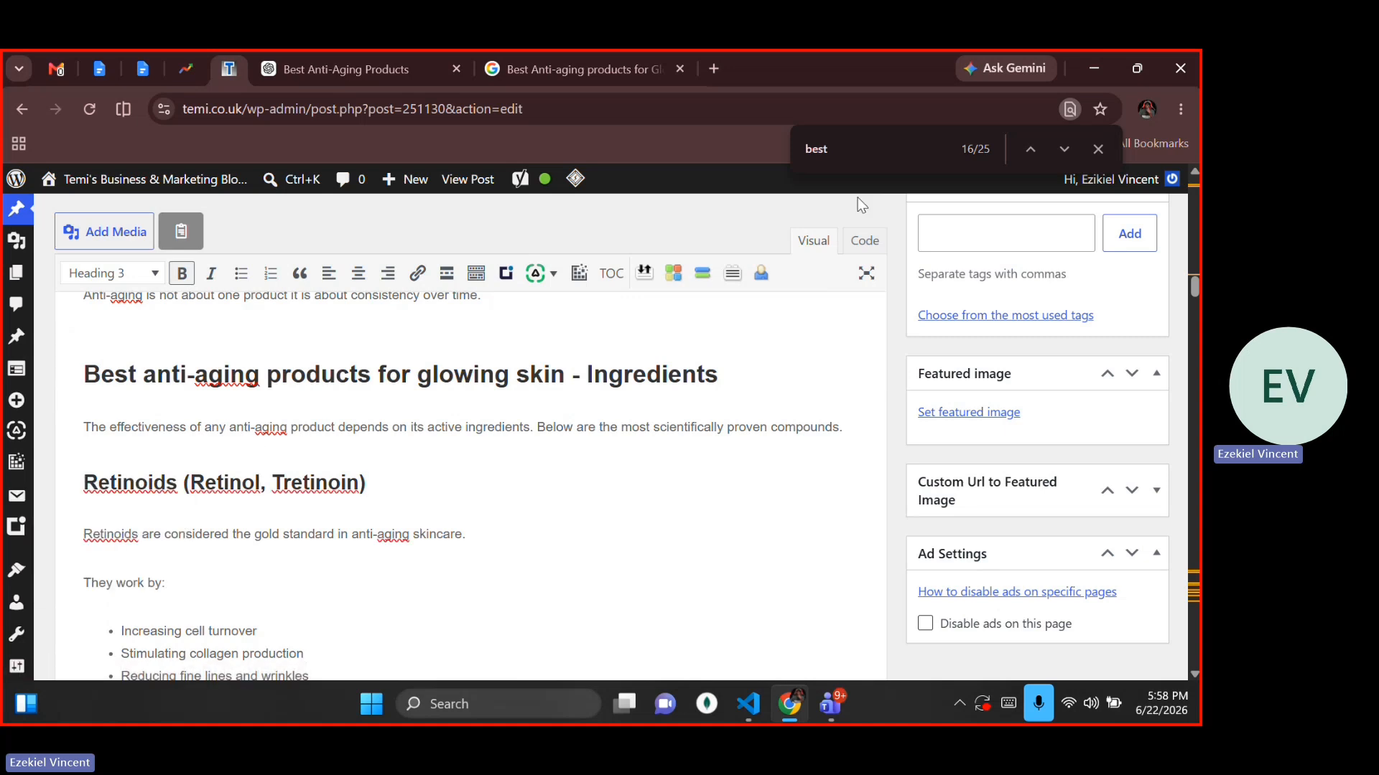
Step through the remaining "best" matches and check the keyphrase wording in the product headings, conclusion and FAQ
left_click(849, 154)
key("Return")
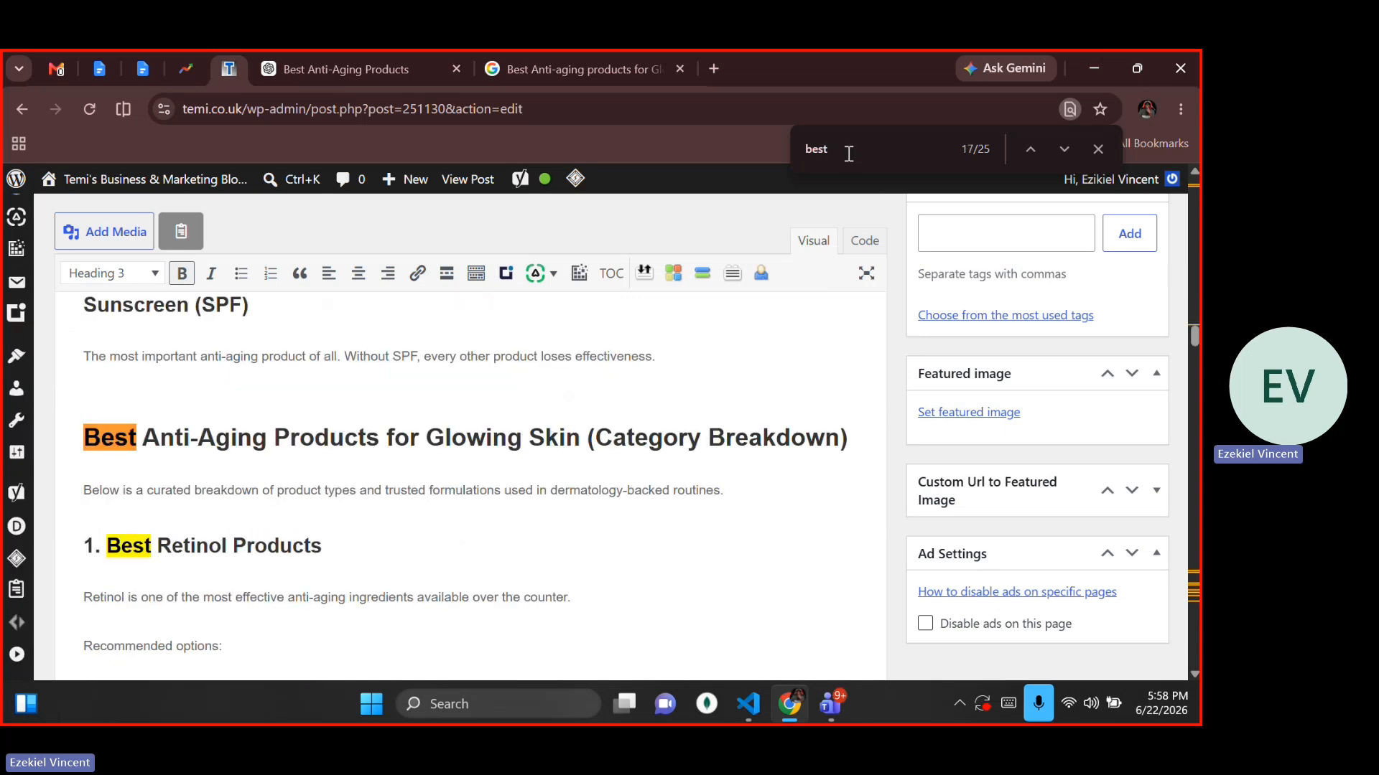
left_click_drag(83, 436, 444, 436)
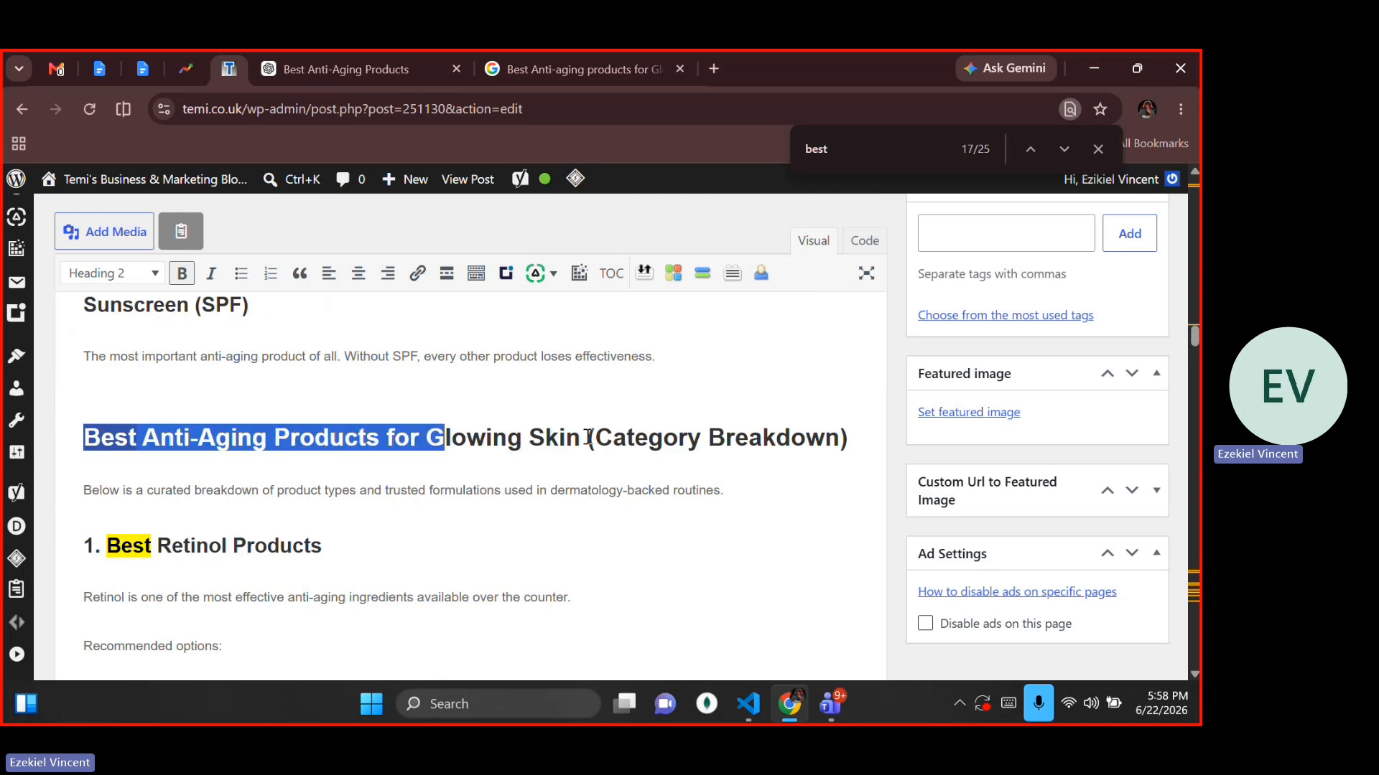
left_click_drag(580, 436, 580, 437)
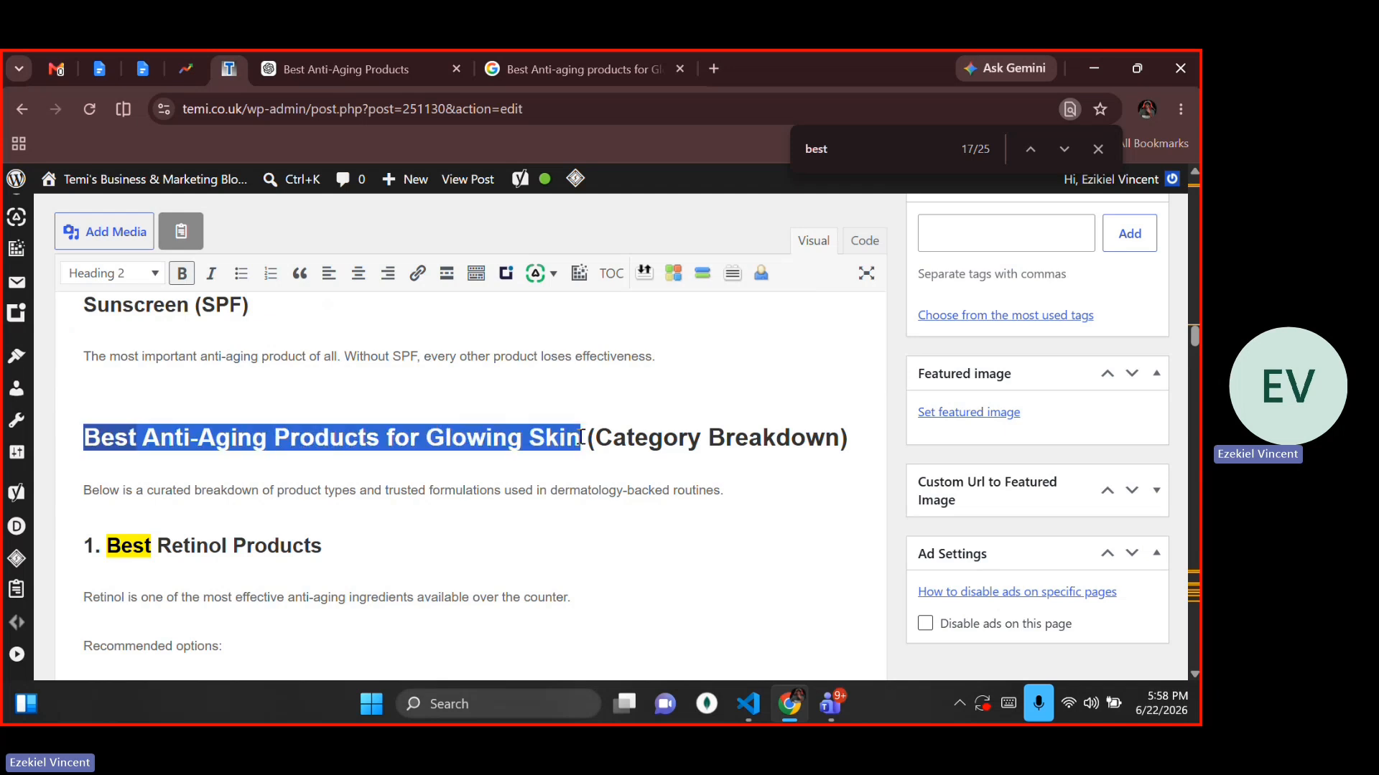
left_click(885, 144)
key("Return")
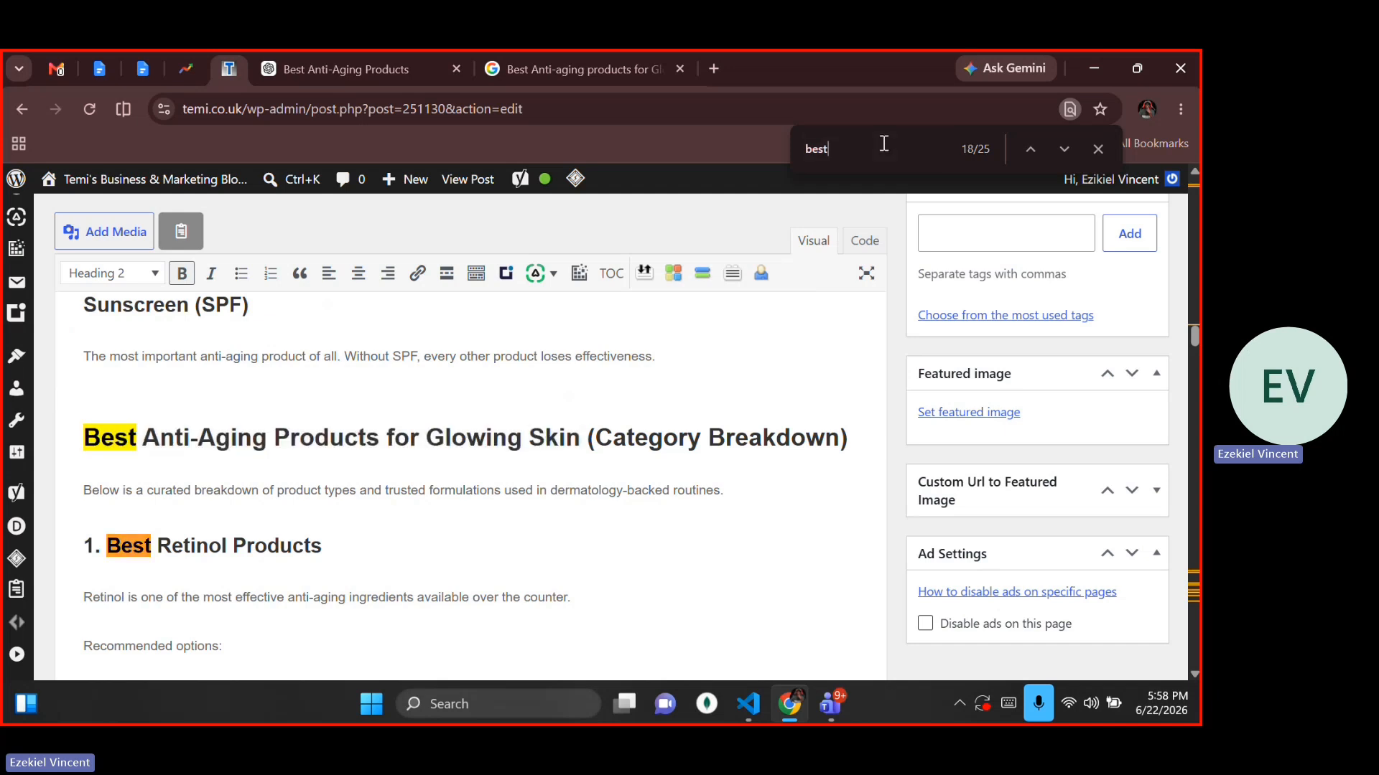
key("Return")
key("Return")
key("Return")
key("Return")
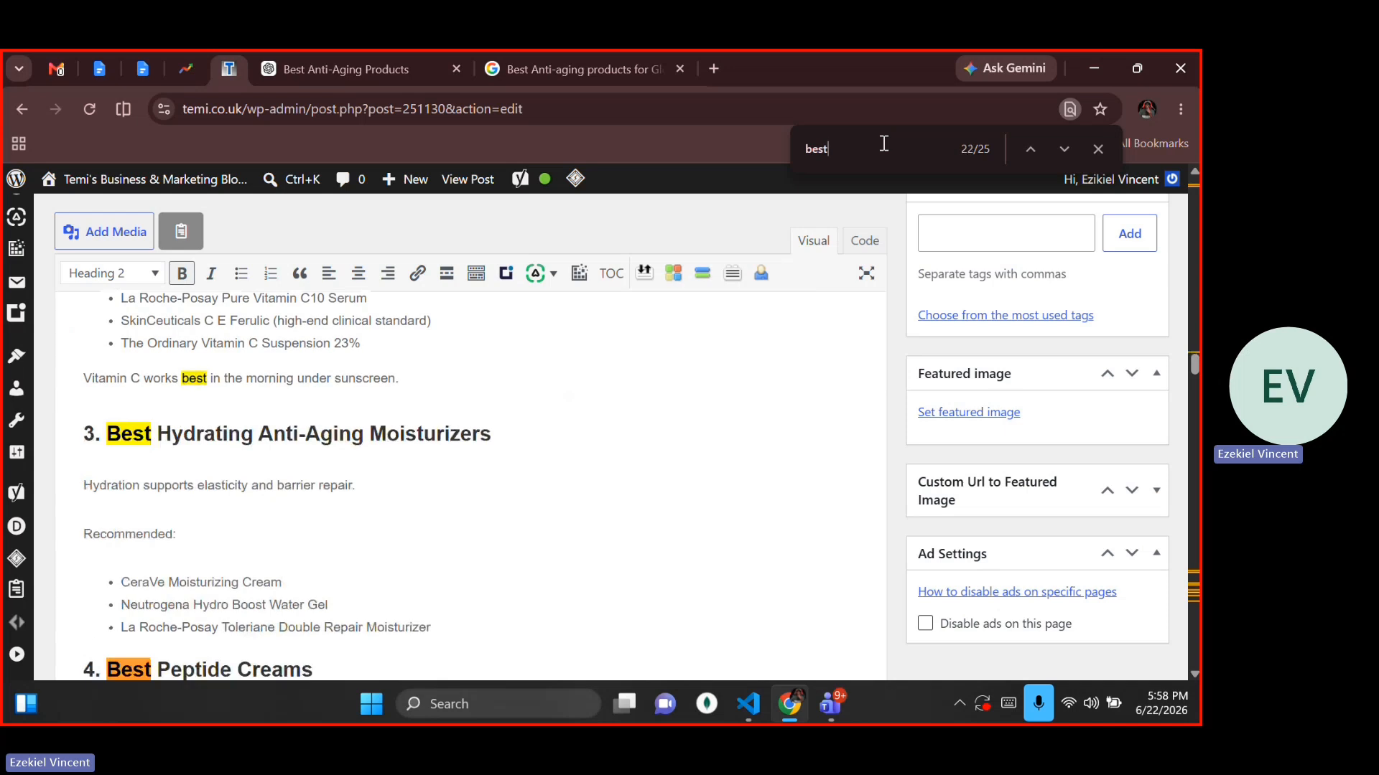
key("Return")
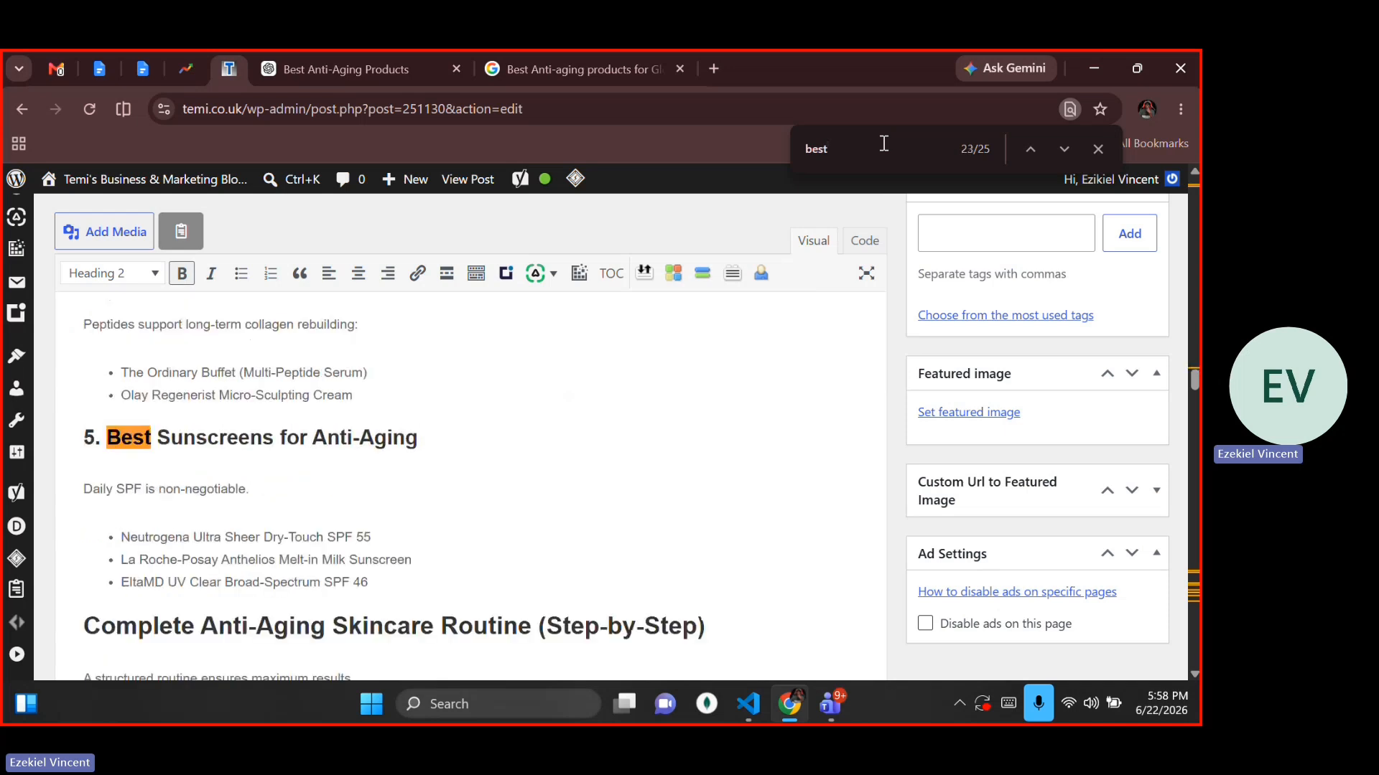
key("Return")
left_click_drag(199, 437, 404, 432)
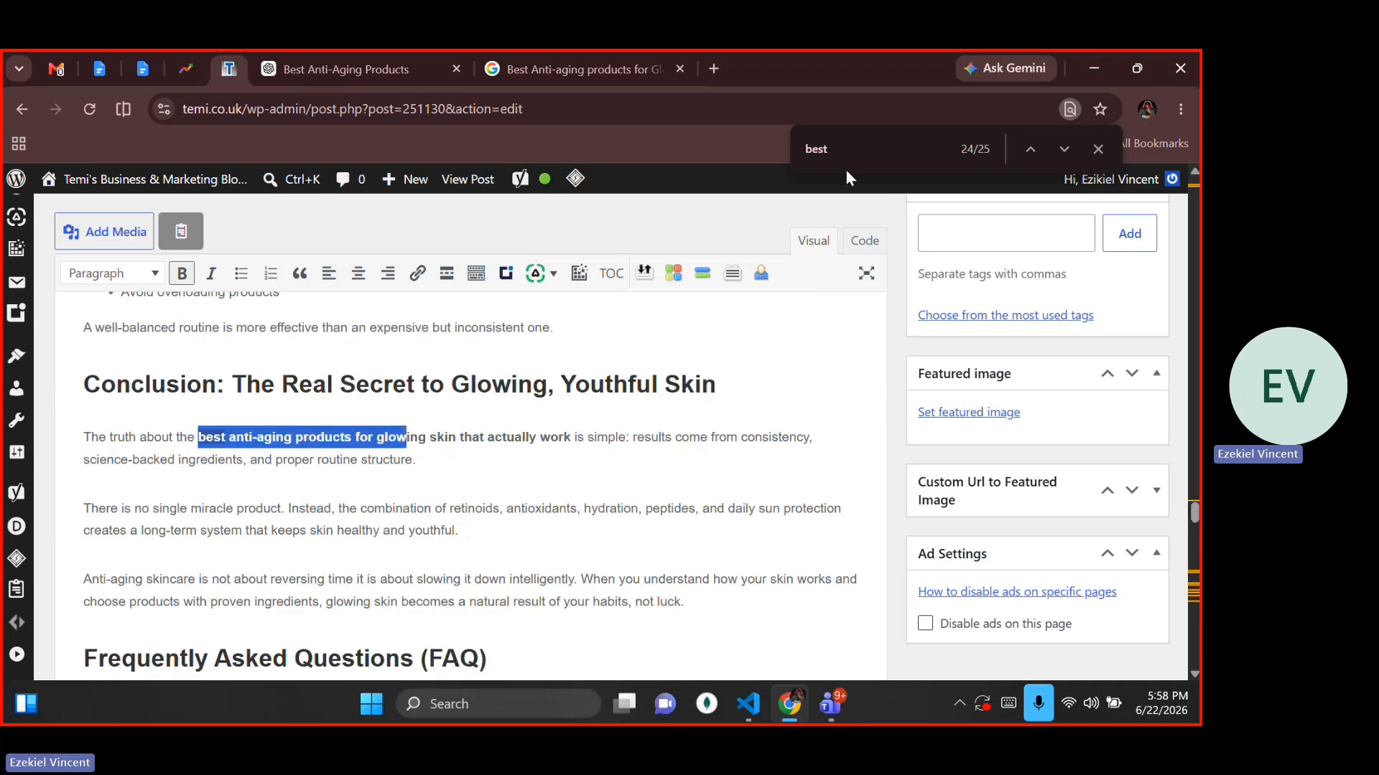
left_click(862, 153)
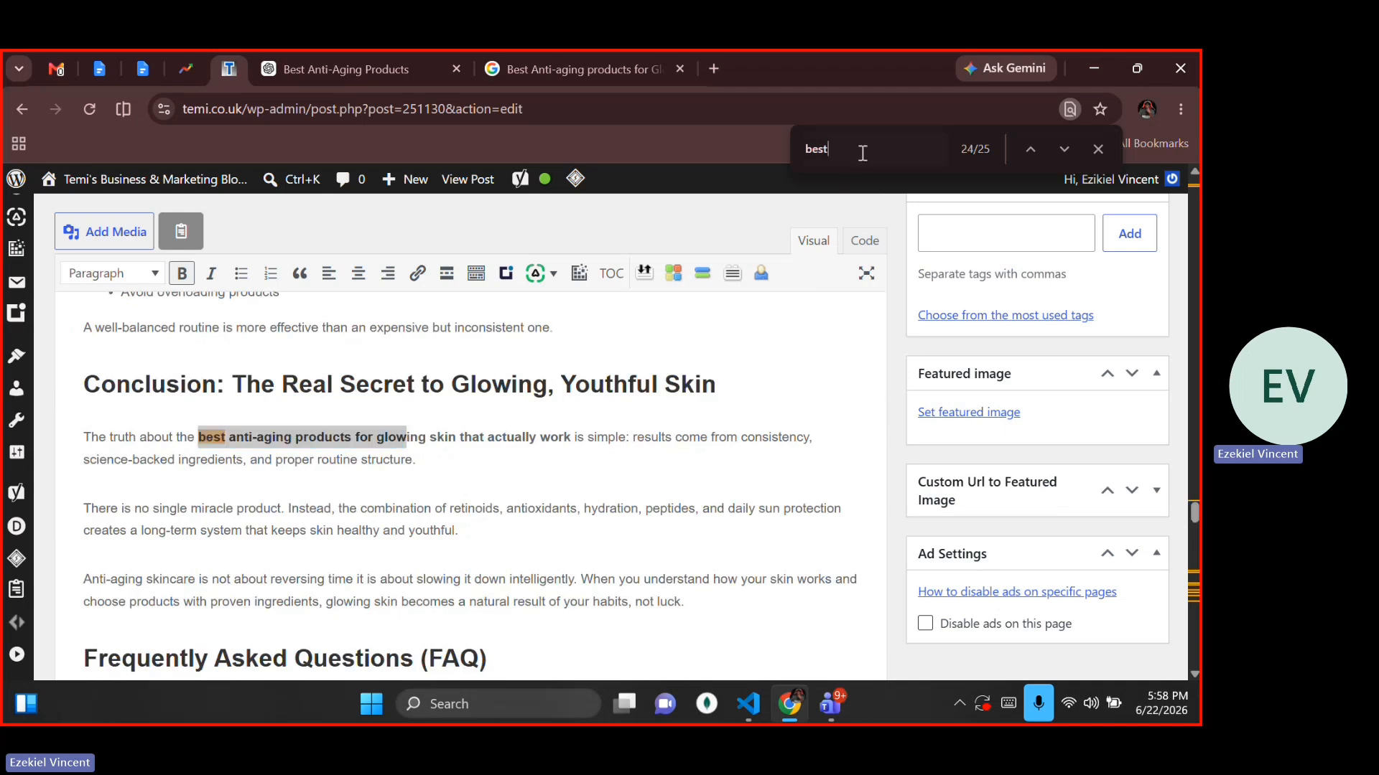
key("Return")
left_click_drag(217, 438, 471, 439)
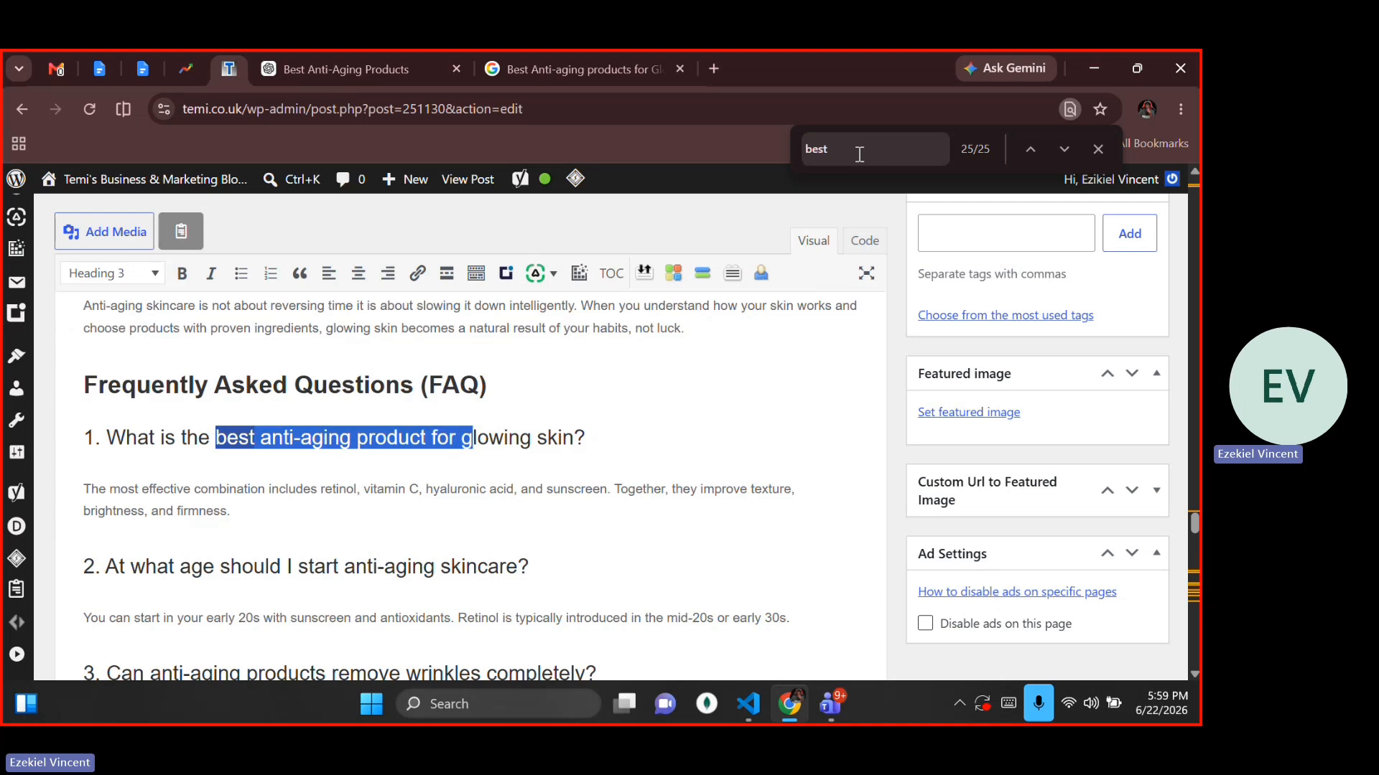
key("Return")
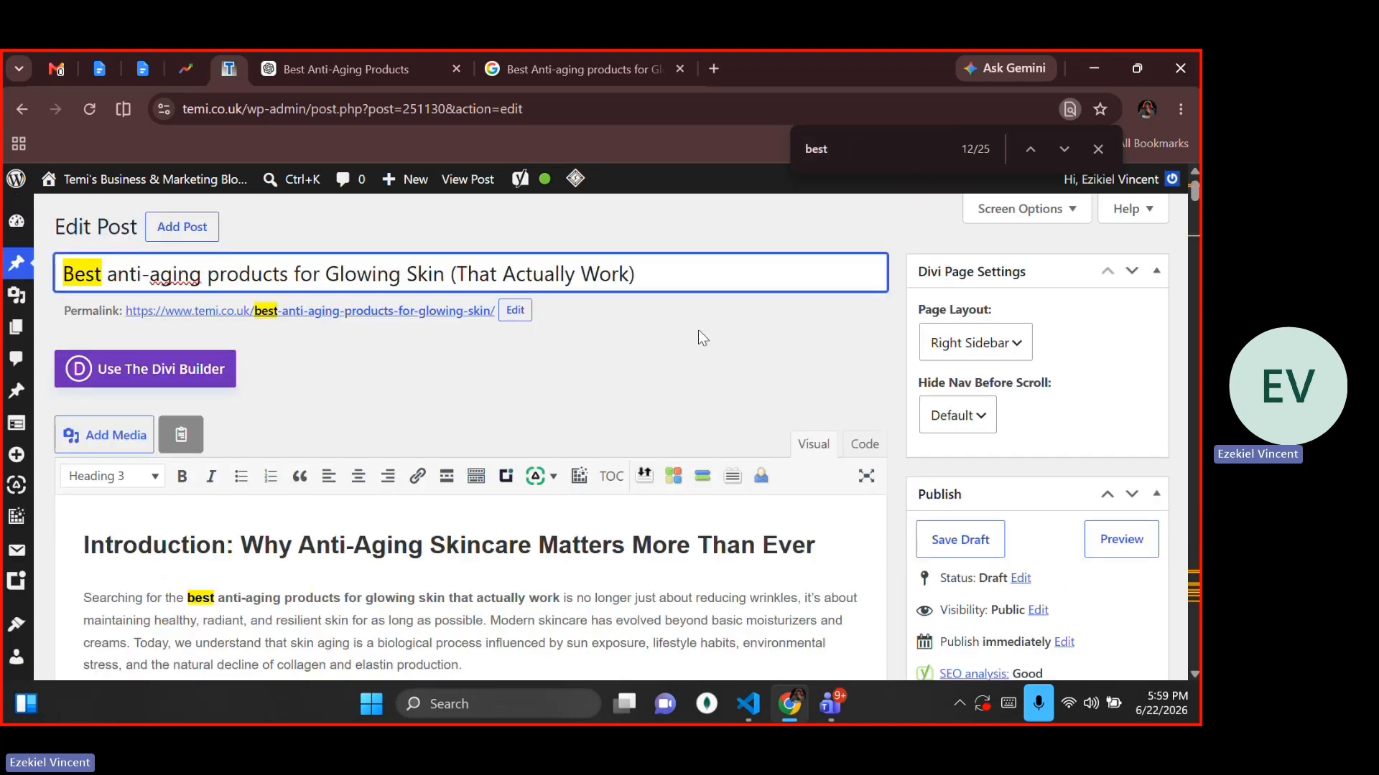
Find the "(Category Breakdown)" heading through the "best" matches and change its "Anti-Aging" to lowercase "anti-aging"
left_click(872, 155)
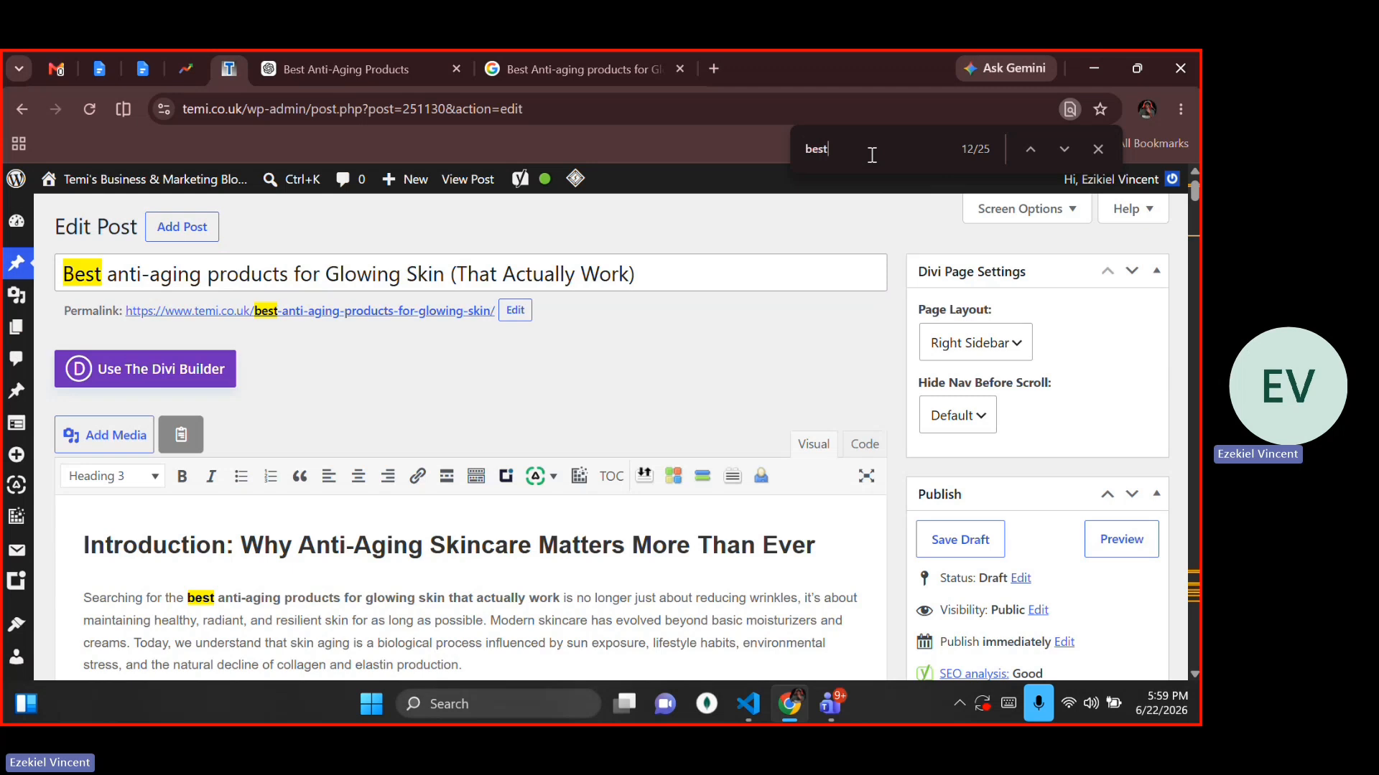
key("Return")
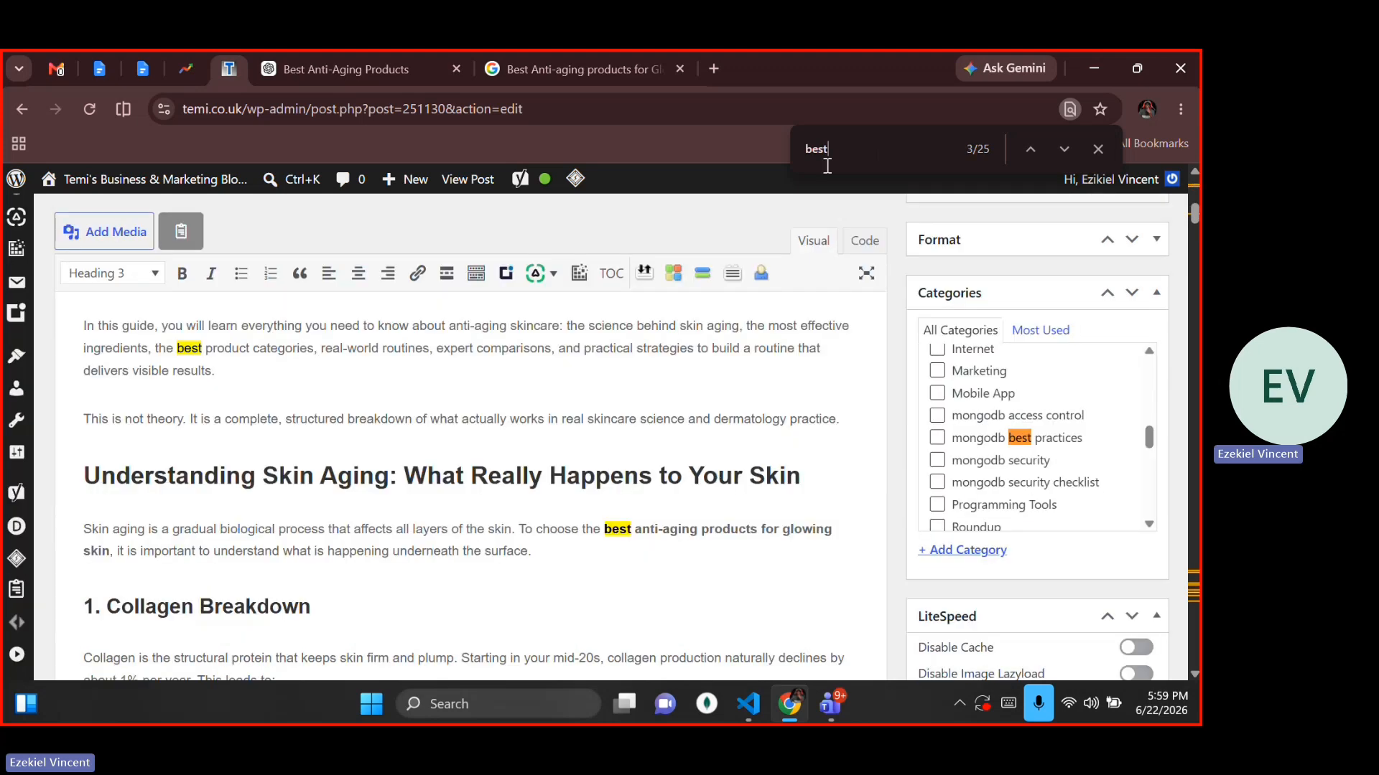
key("Return")
key("Return")
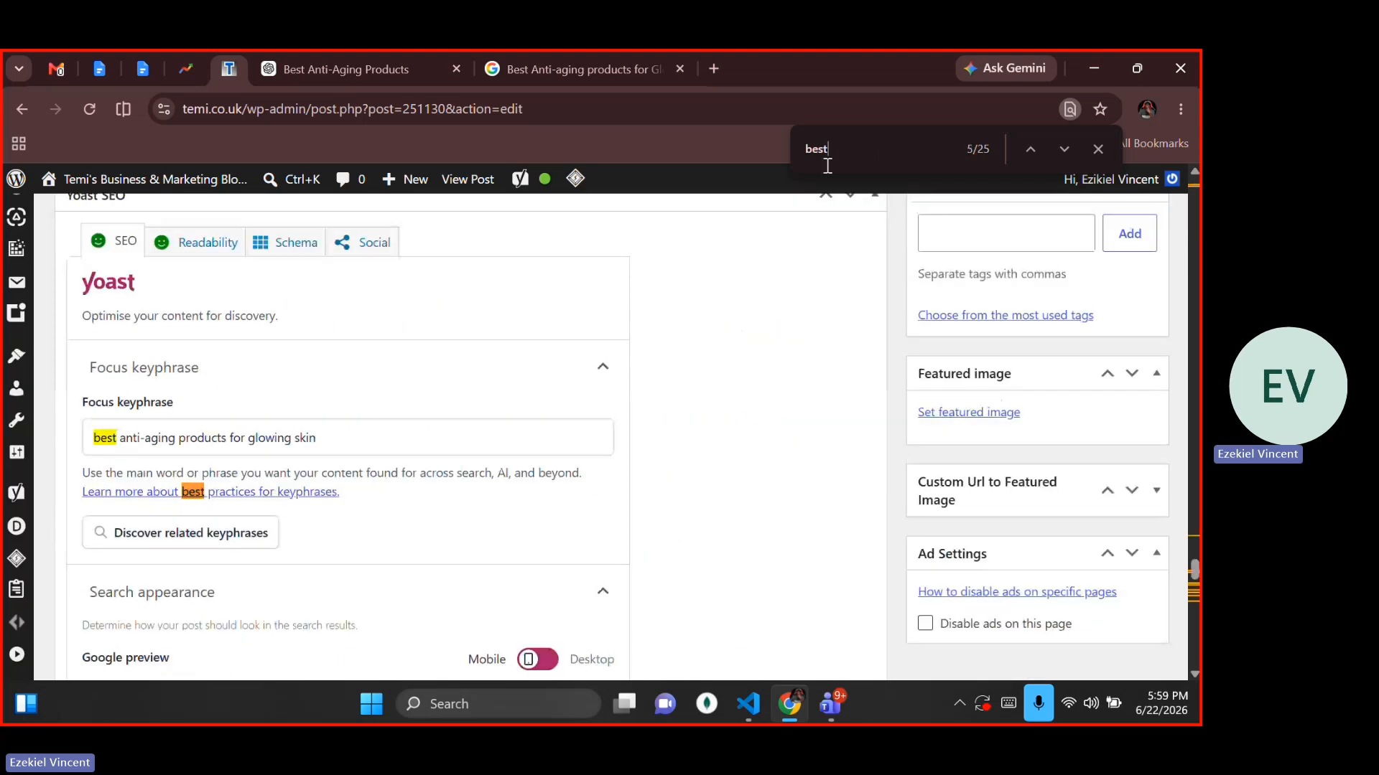
key("Return")
key("Return")
key("Return")
key("Return")
key("Return")
key("Return")
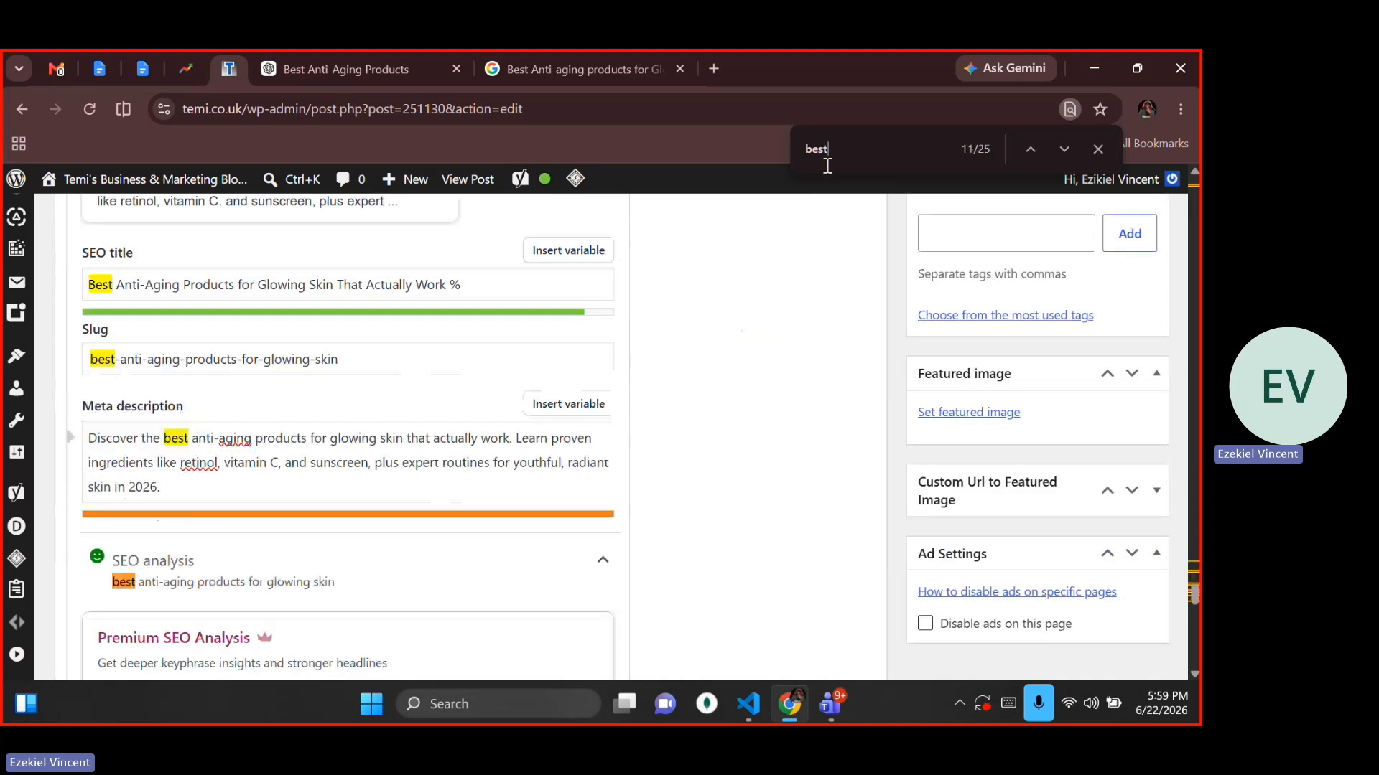
key("Return")
key("Return")
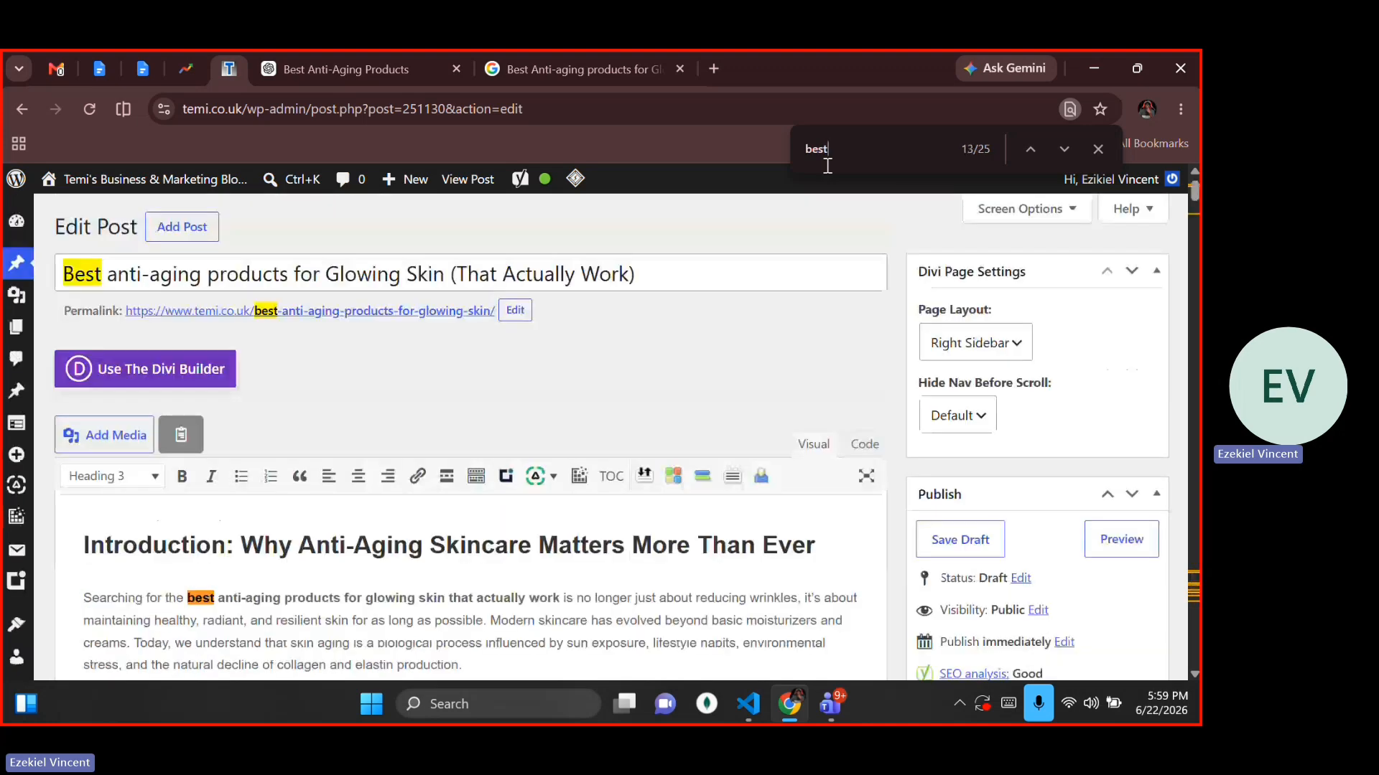
key("Return")
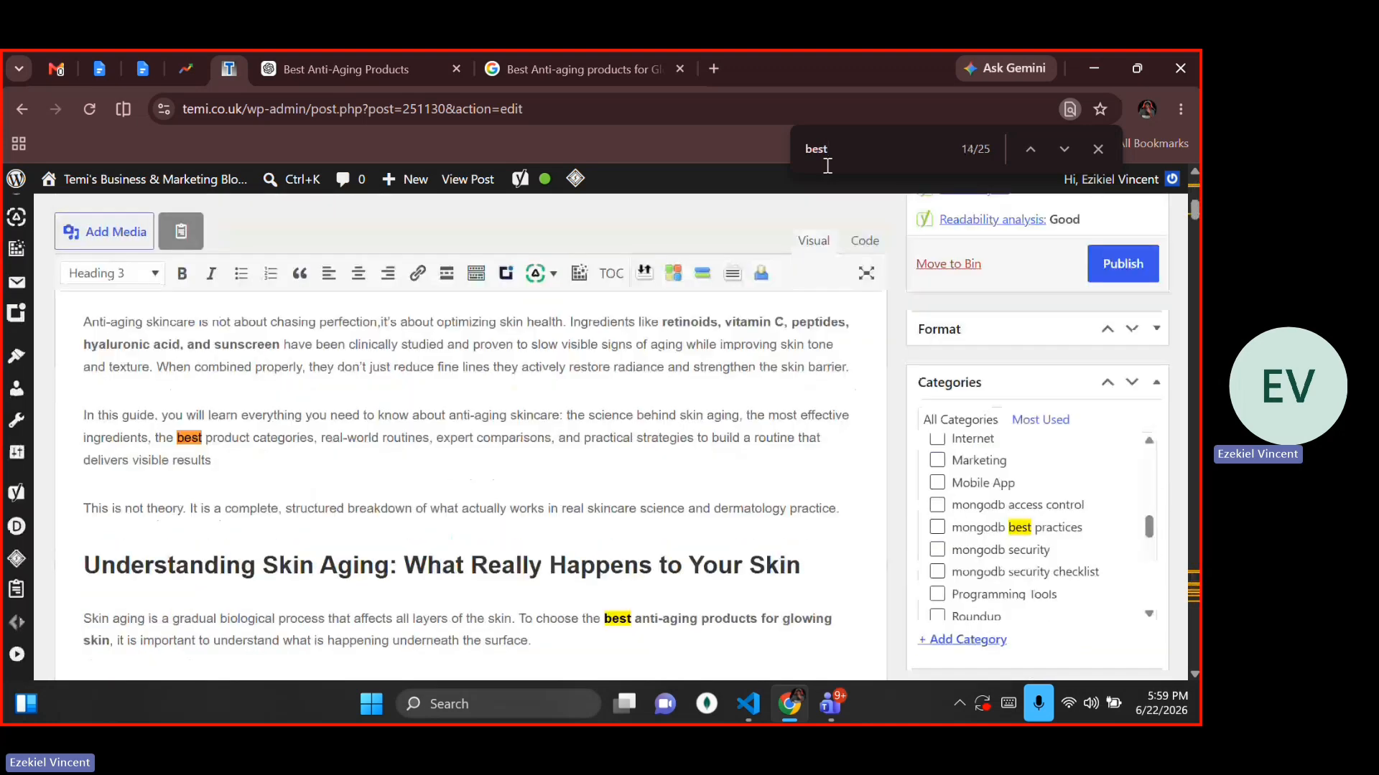
key("Return")
key("Return")
key("Return")
left_click(171, 438)
key("BackSpace")
type("a")
key("Right")
key("Right")
key("Right")
key("Right")
key("Right")
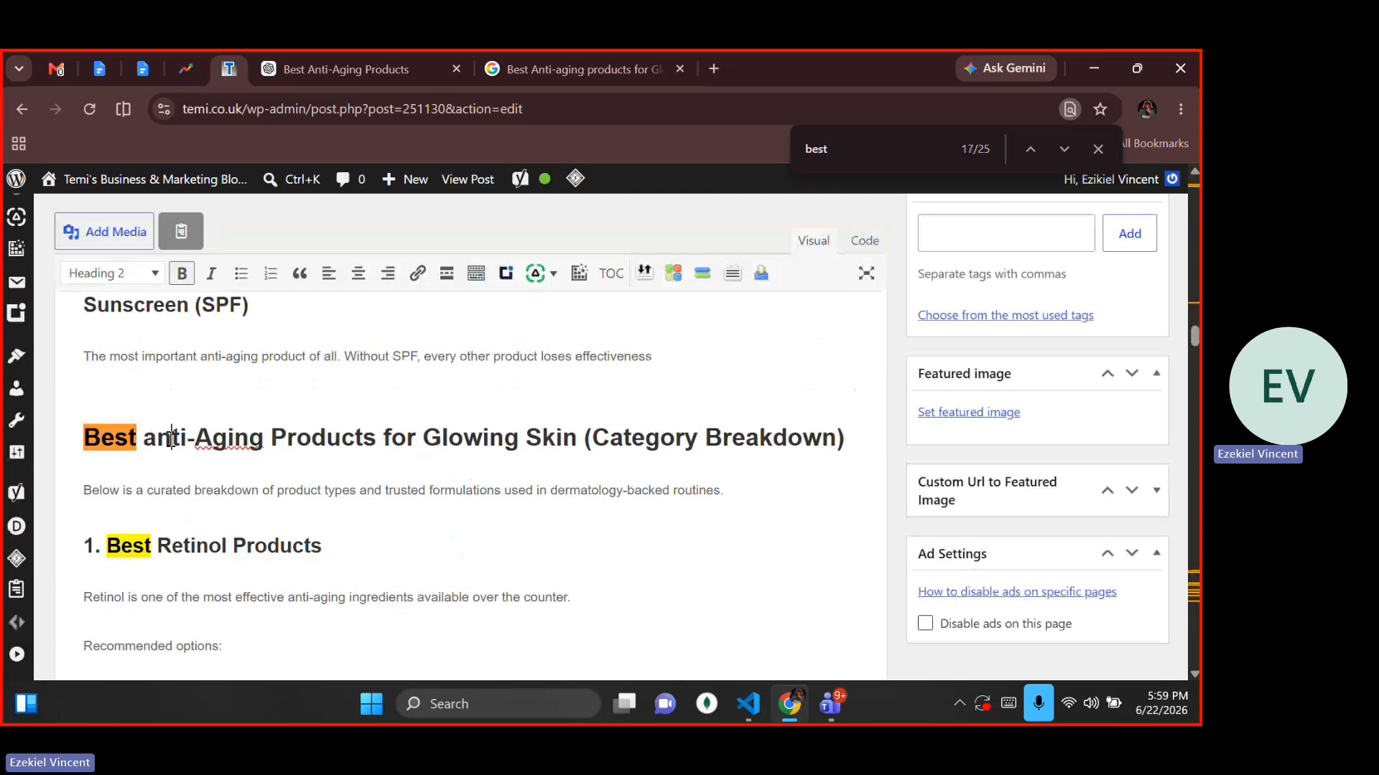
key("BackSpace")
type("a")
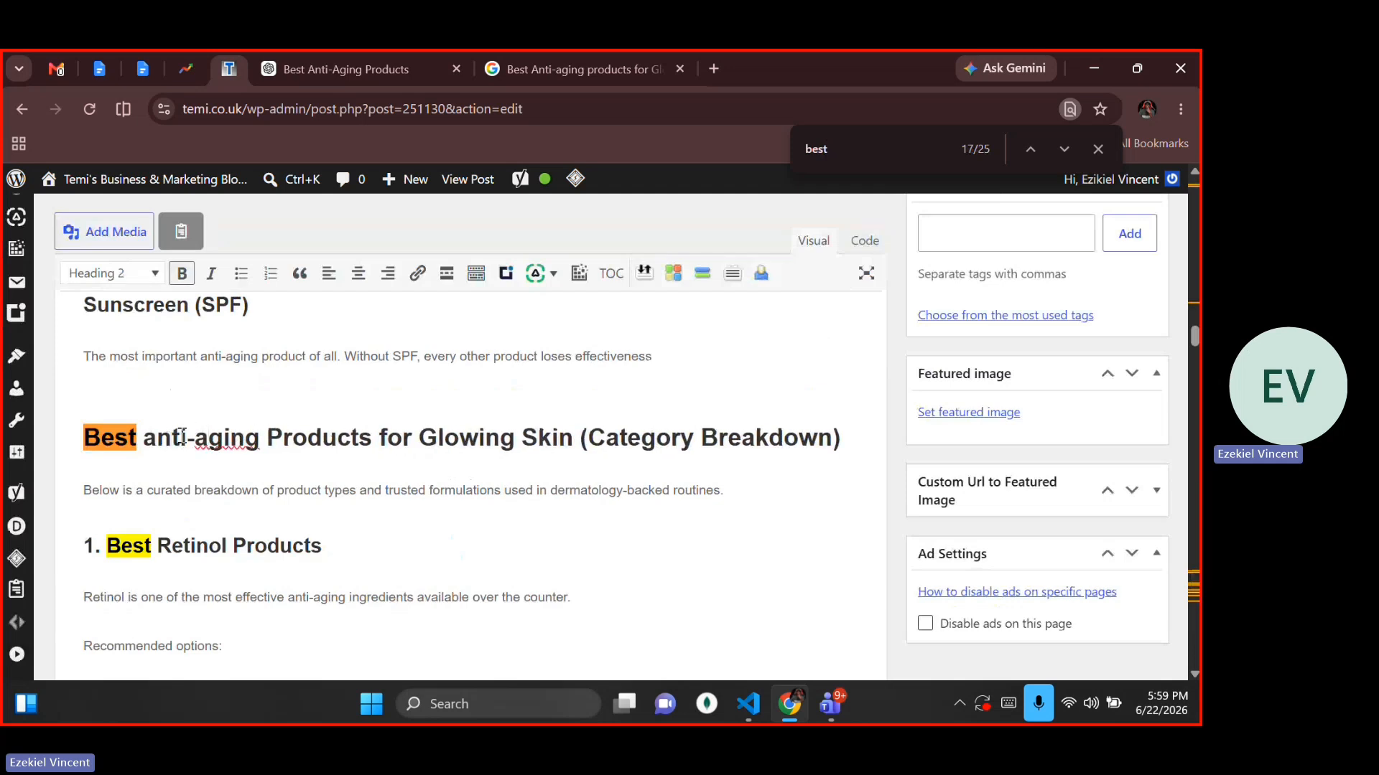
Check the remaining "best" matches from the retinol heading through the FAQ and back to the post title
left_click(851, 158)
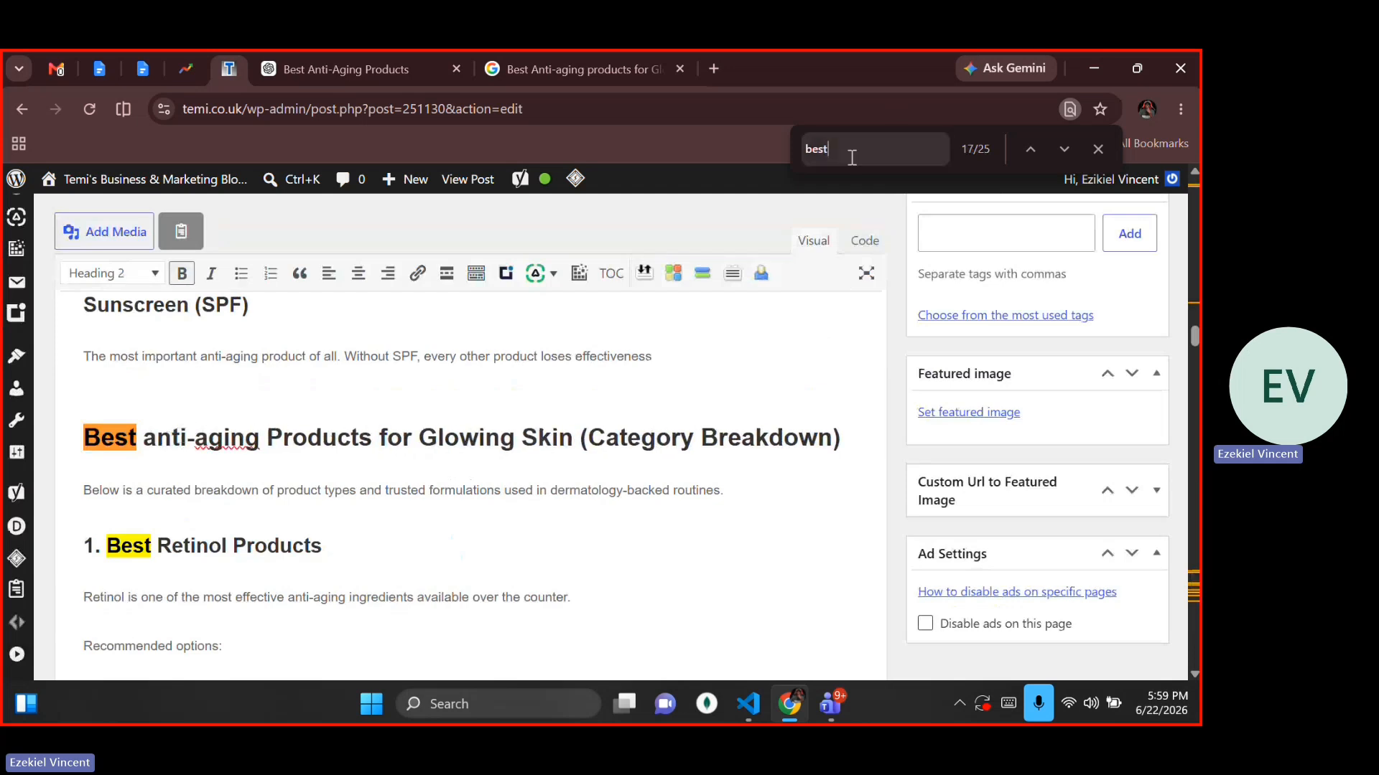
key("Return")
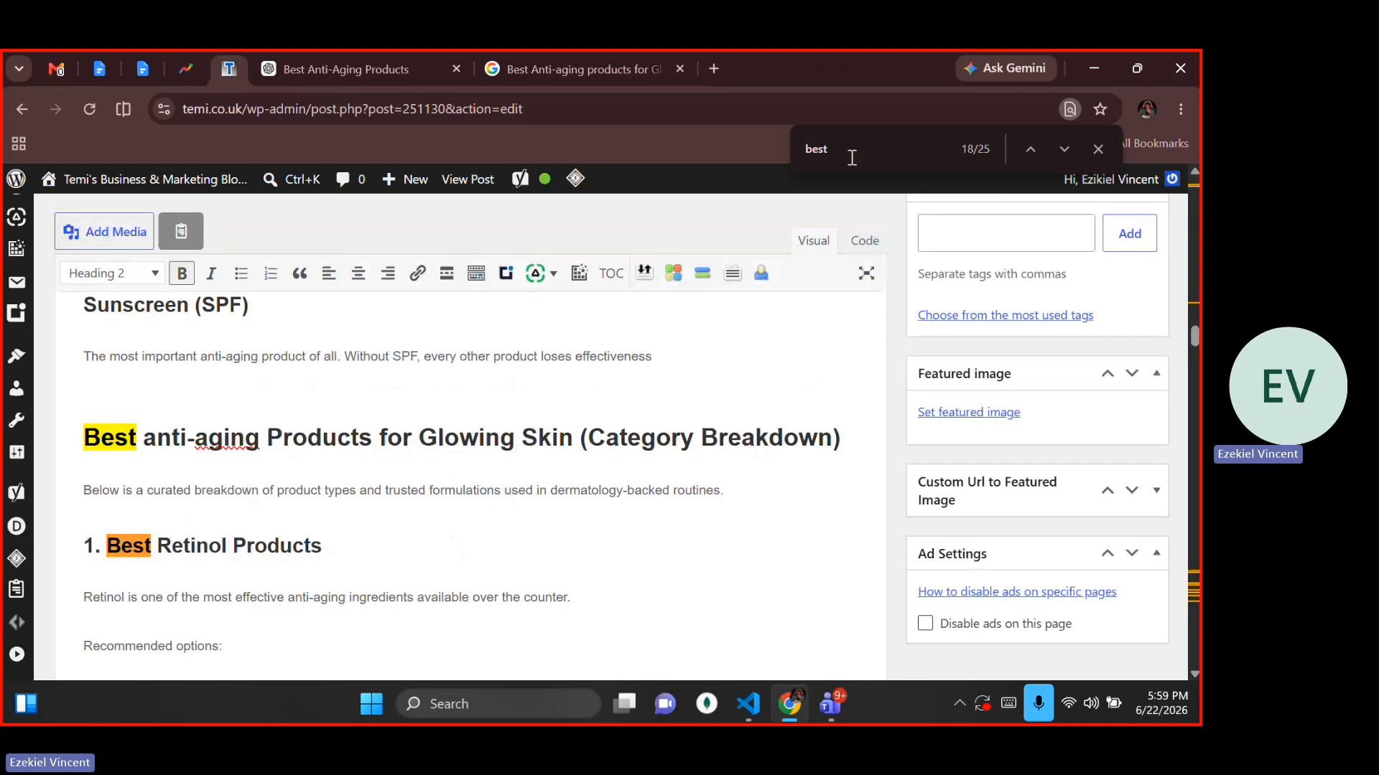
key("Return")
key("Return")
key("Return")
key("Return")
key("Return")
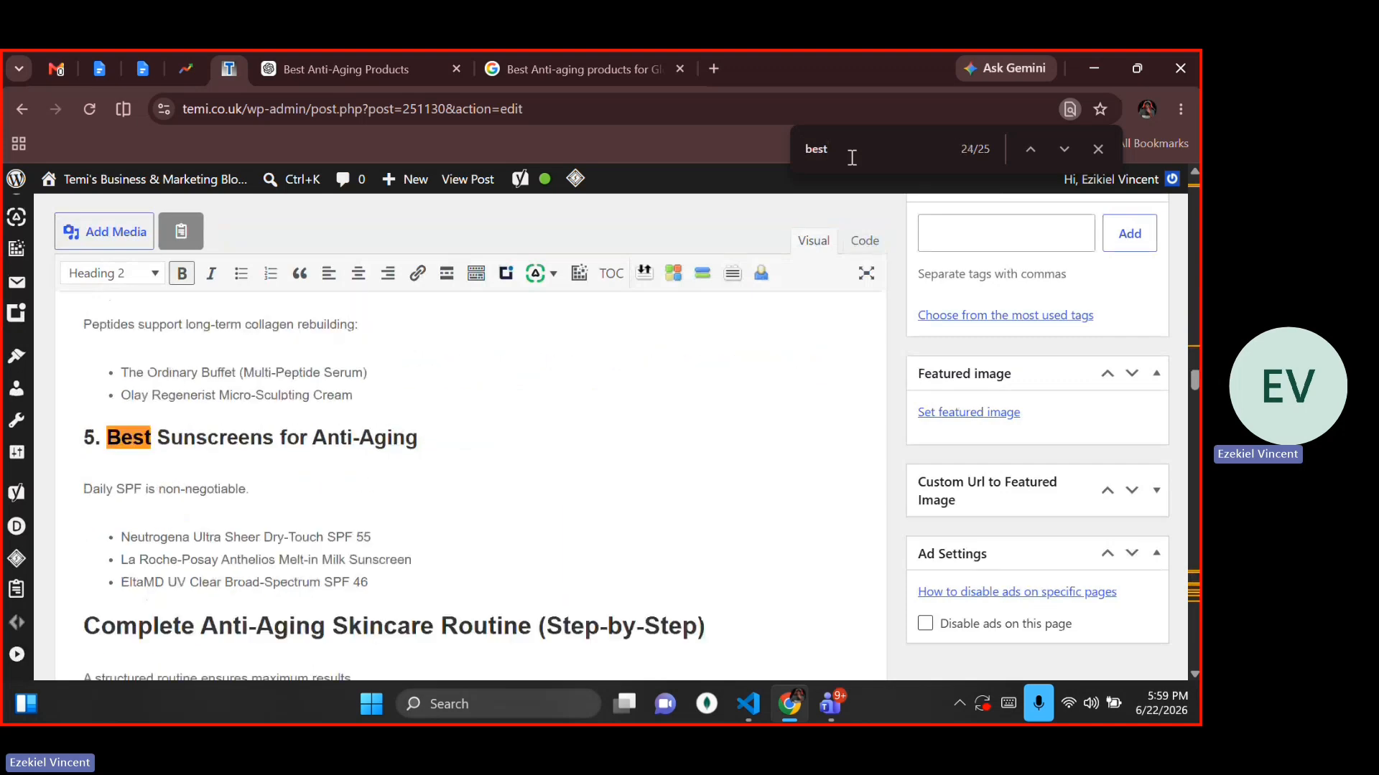
key("Return")
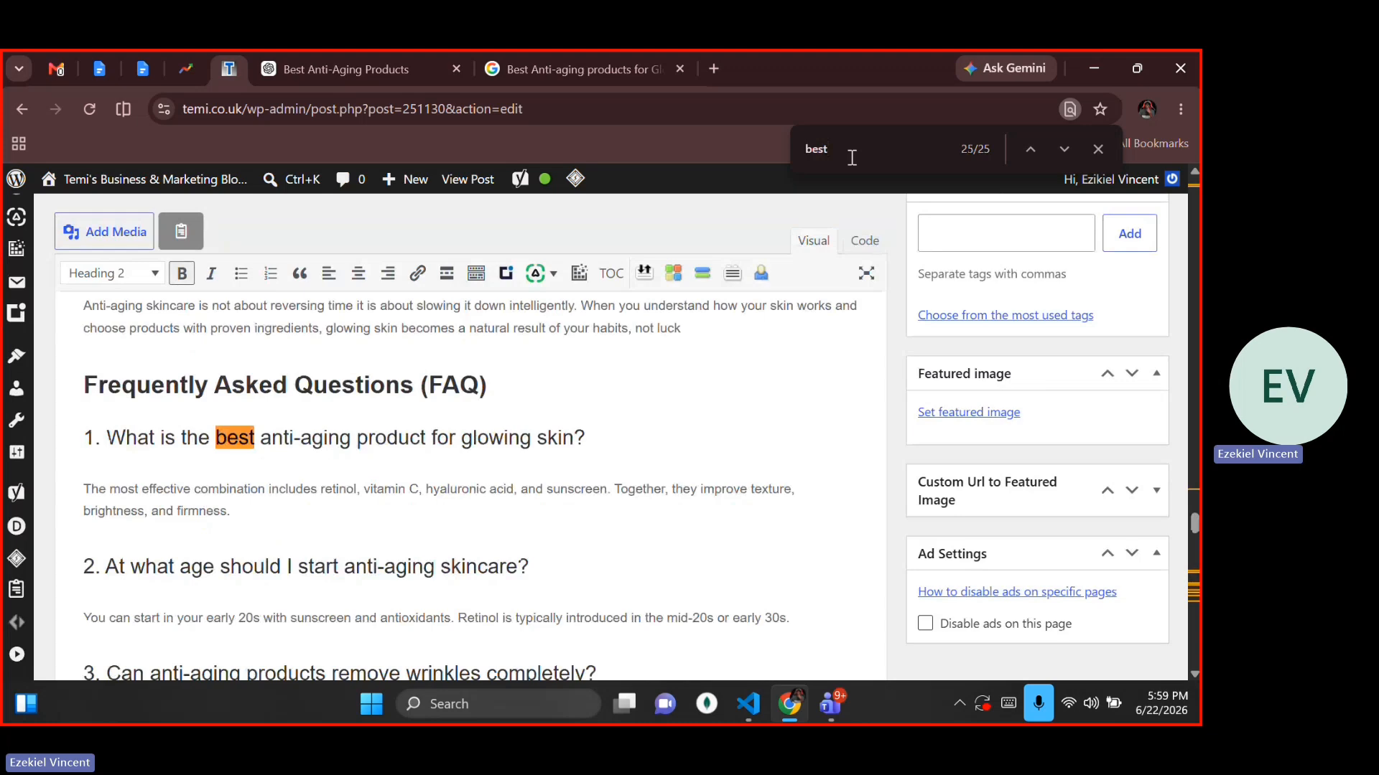
key("Return")
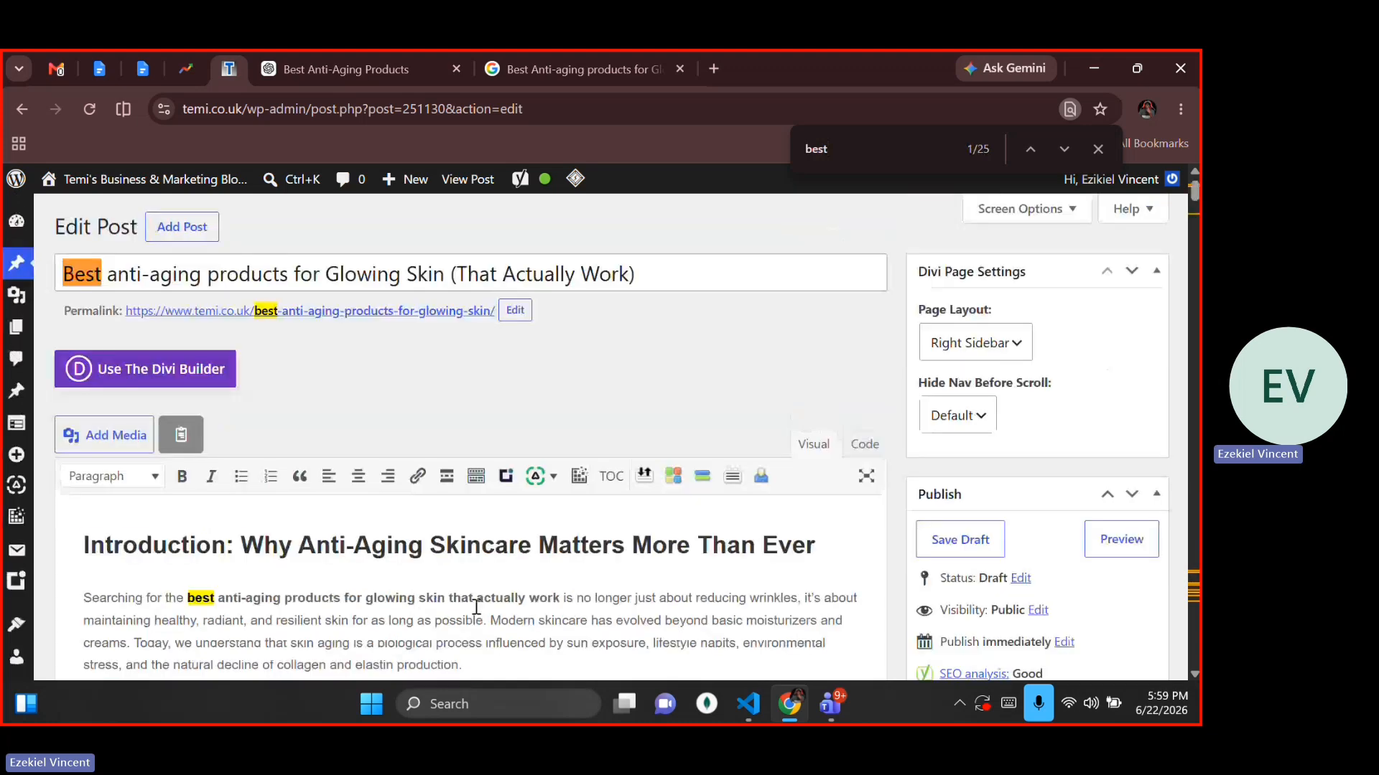
Review the Yoast SEO analysis results below the post, including its problems and suggested improvements
left_click(476, 607)
key("ctrl+a")
scroll(476, 607, "down", 20)
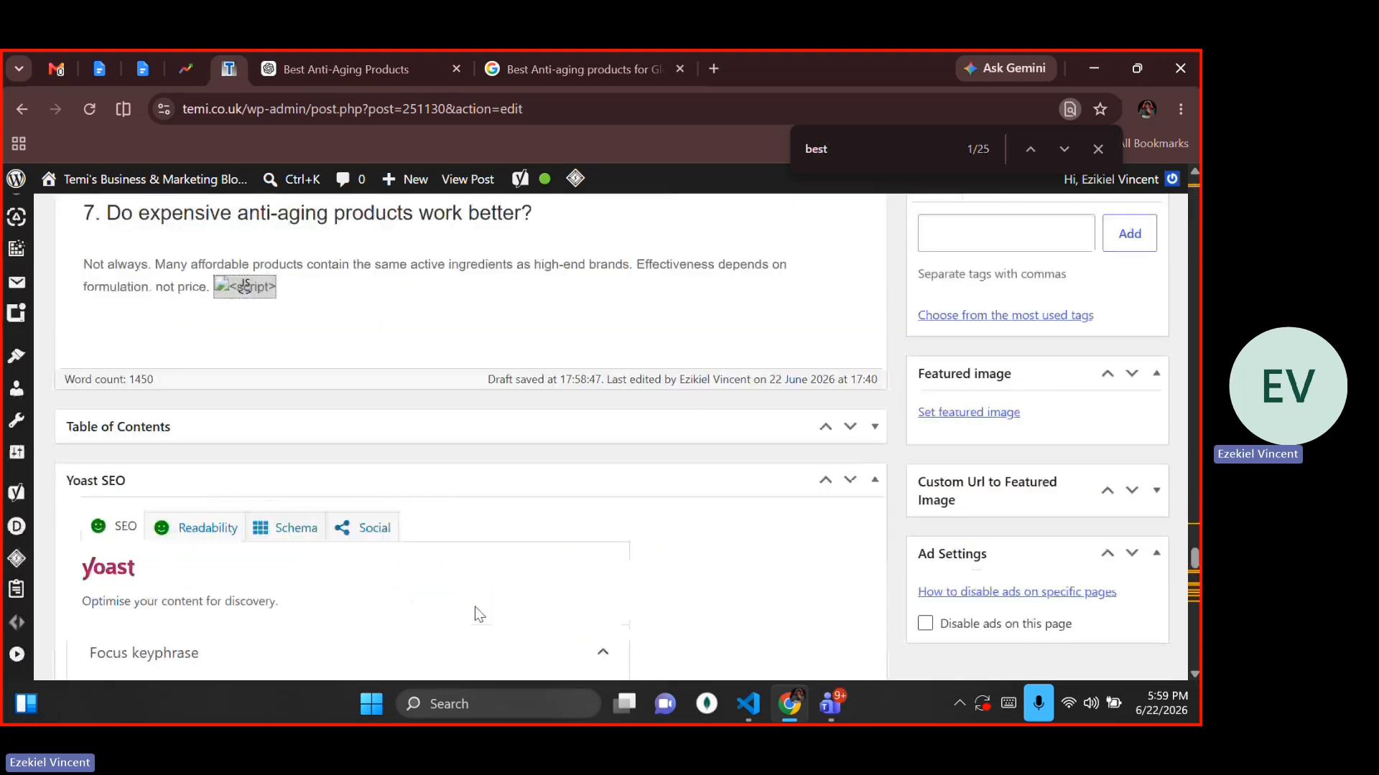
scroll(479, 615, "down", 1)
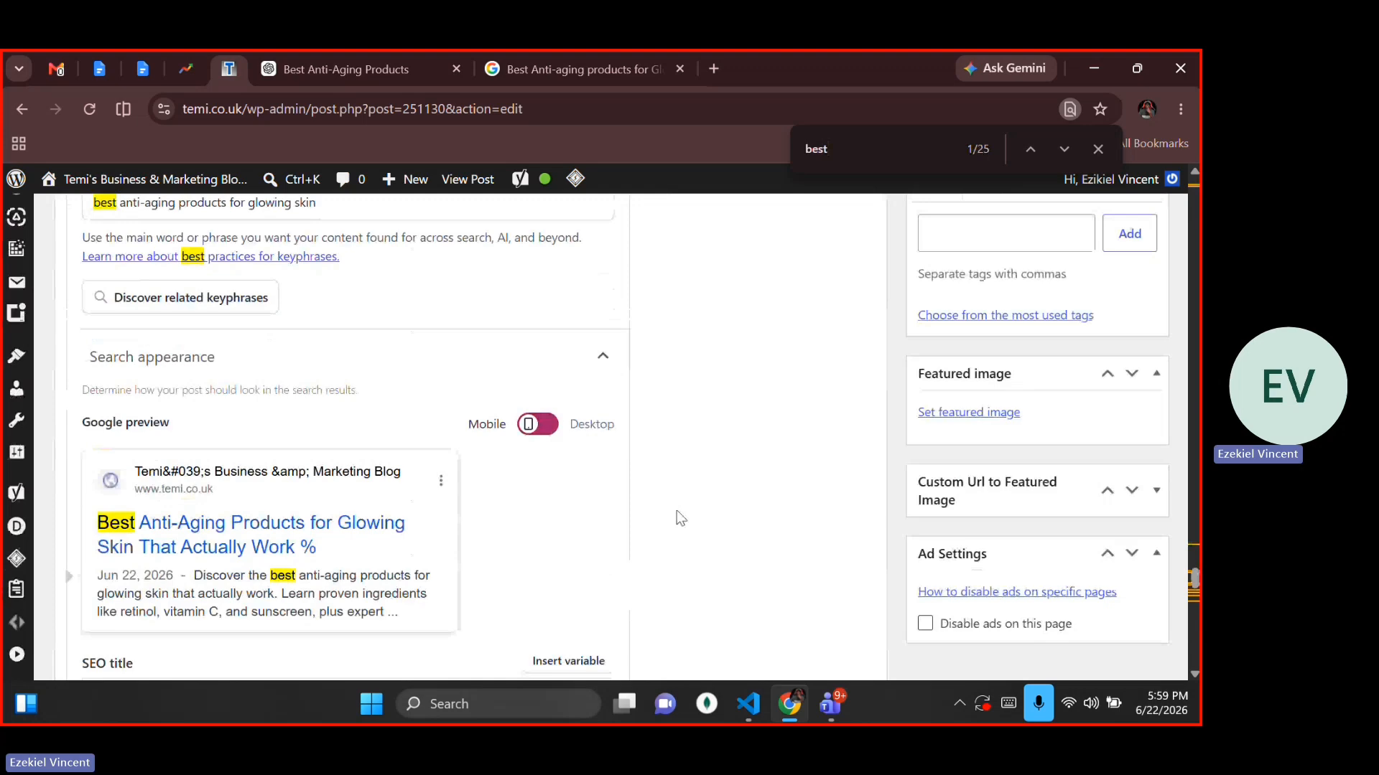
scroll(680, 517, "down", 12)
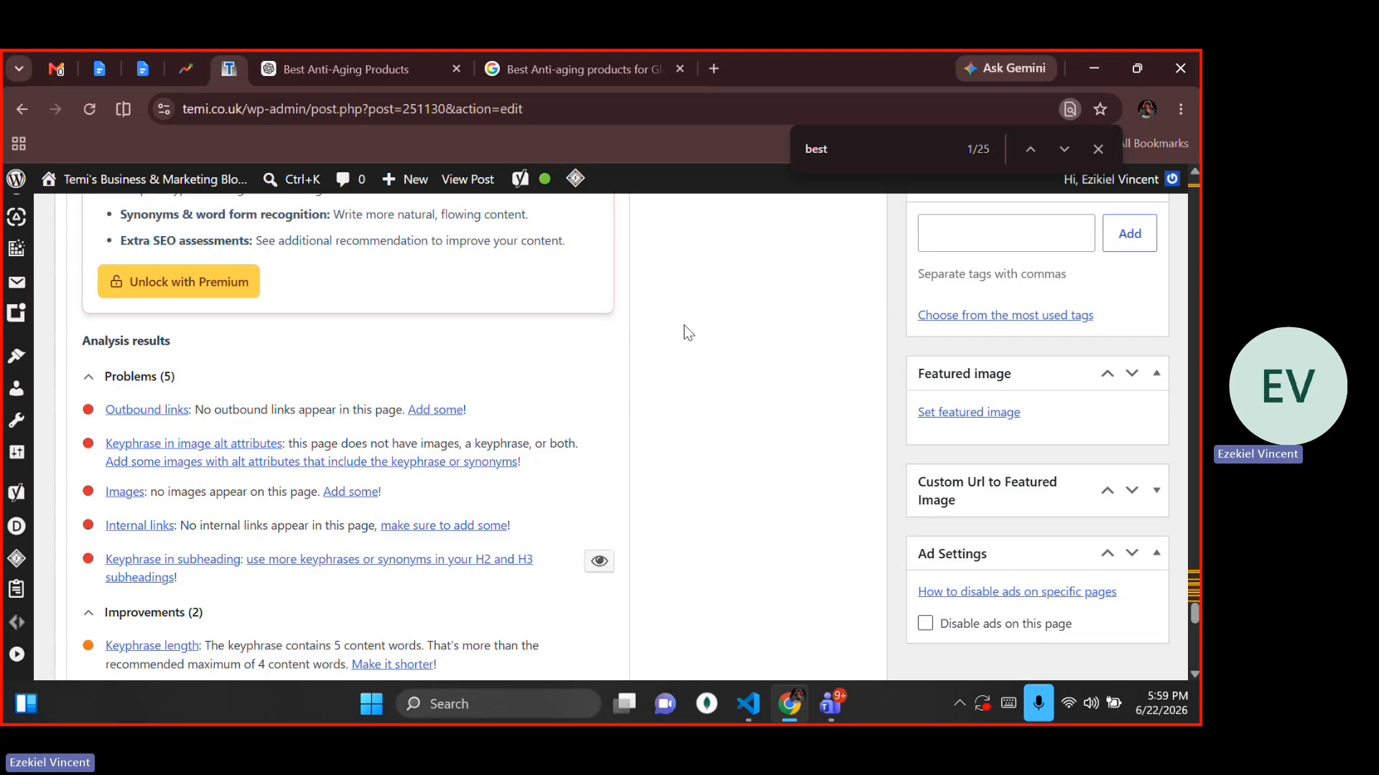
scroll(683, 325, "up", 1)
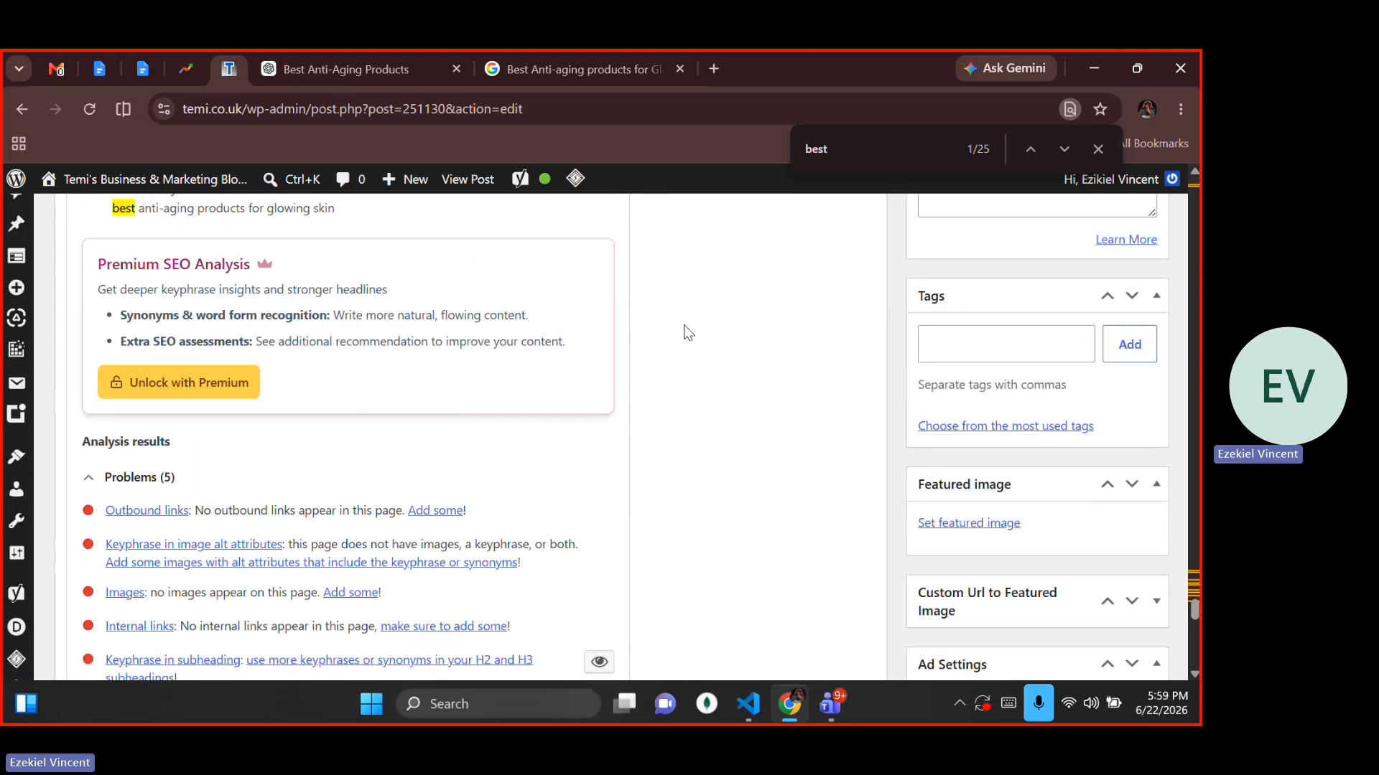
Return to the start of the post and read through the introduction down to the skin aging section
scroll(683, 325, "up", 5)
scroll(684, 325, "up", 10)
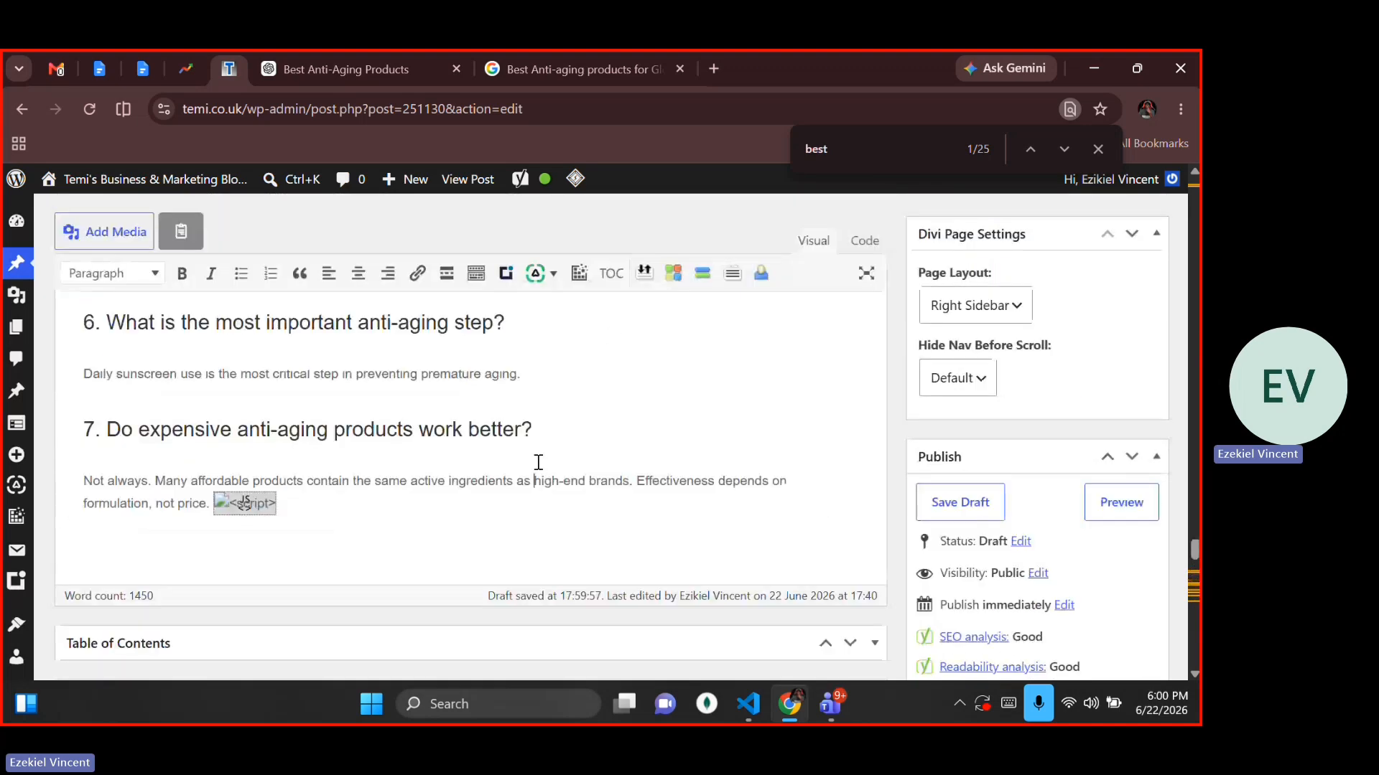
key("ctrl+Home")
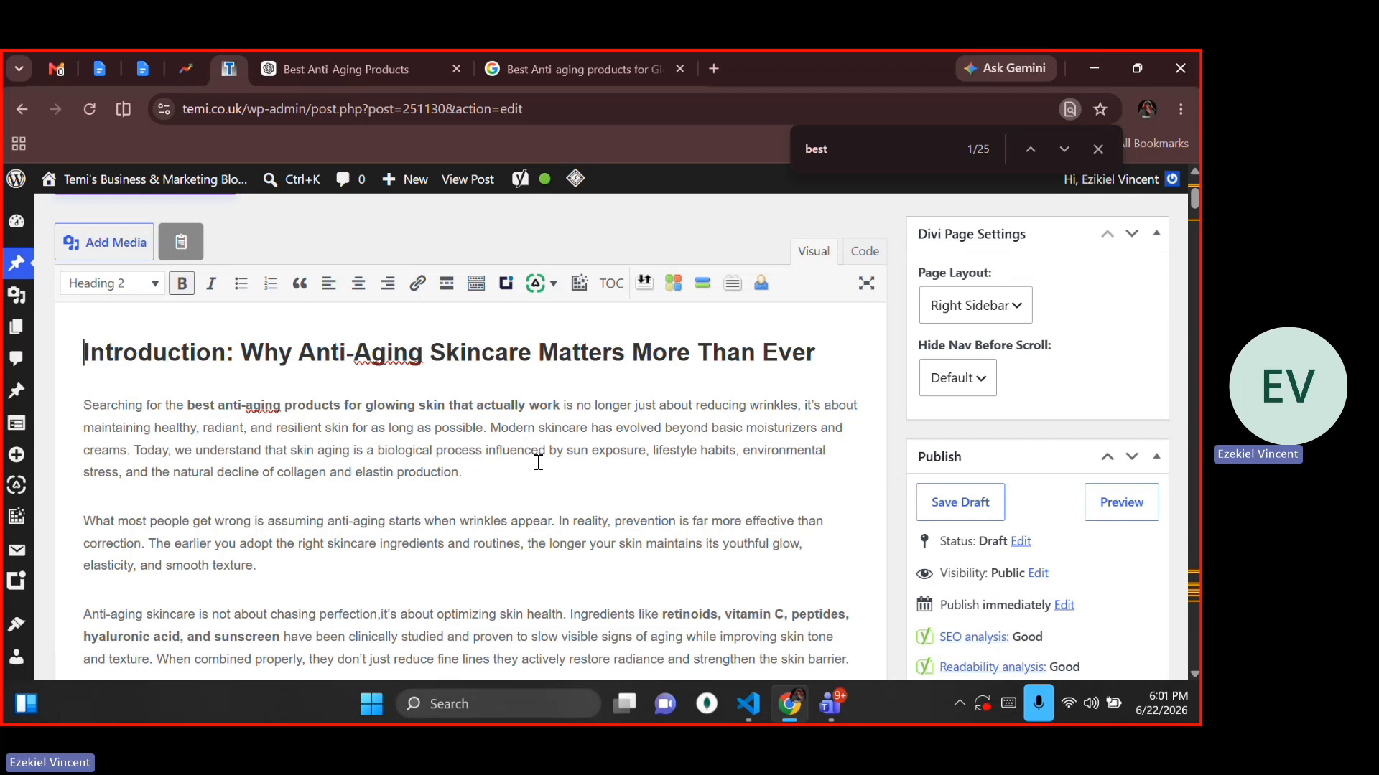
left_click(731, 445)
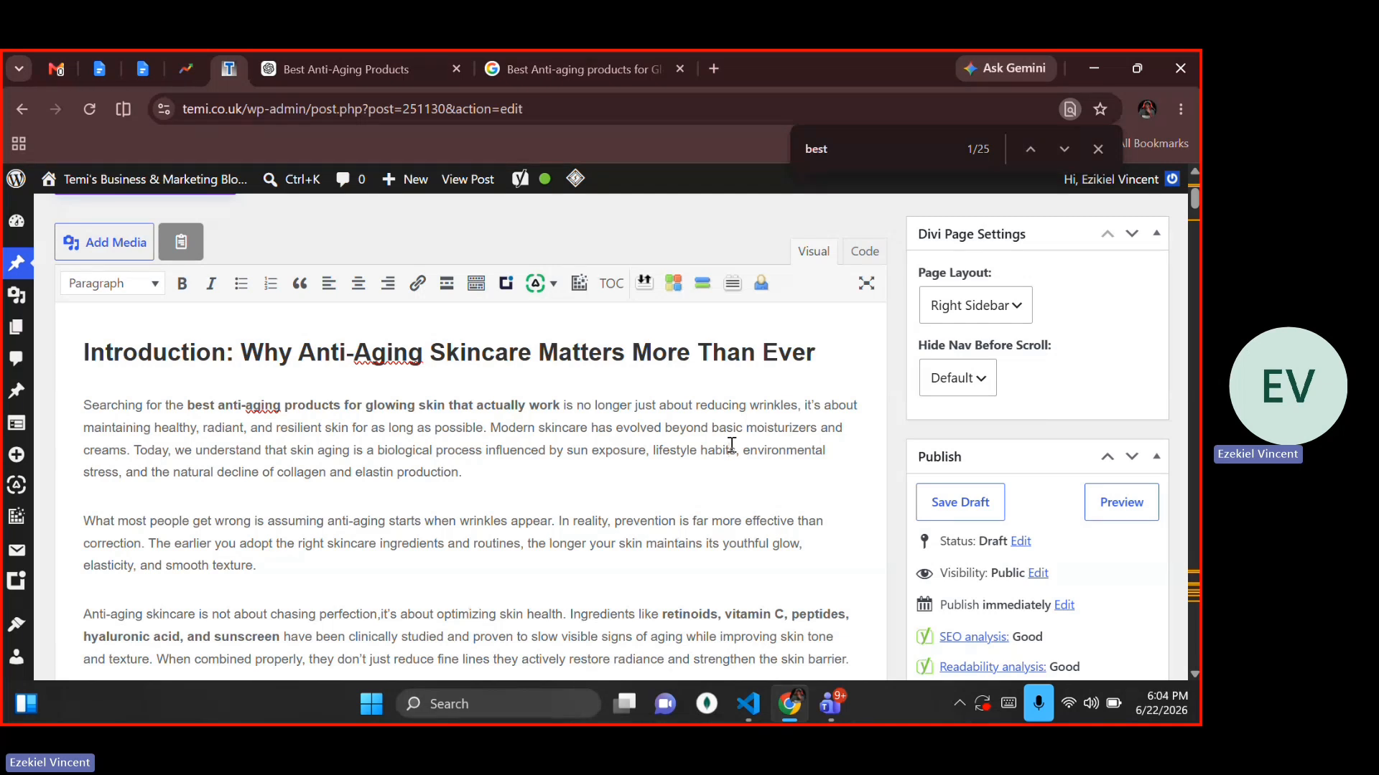
scroll(731, 446, "down", 3)
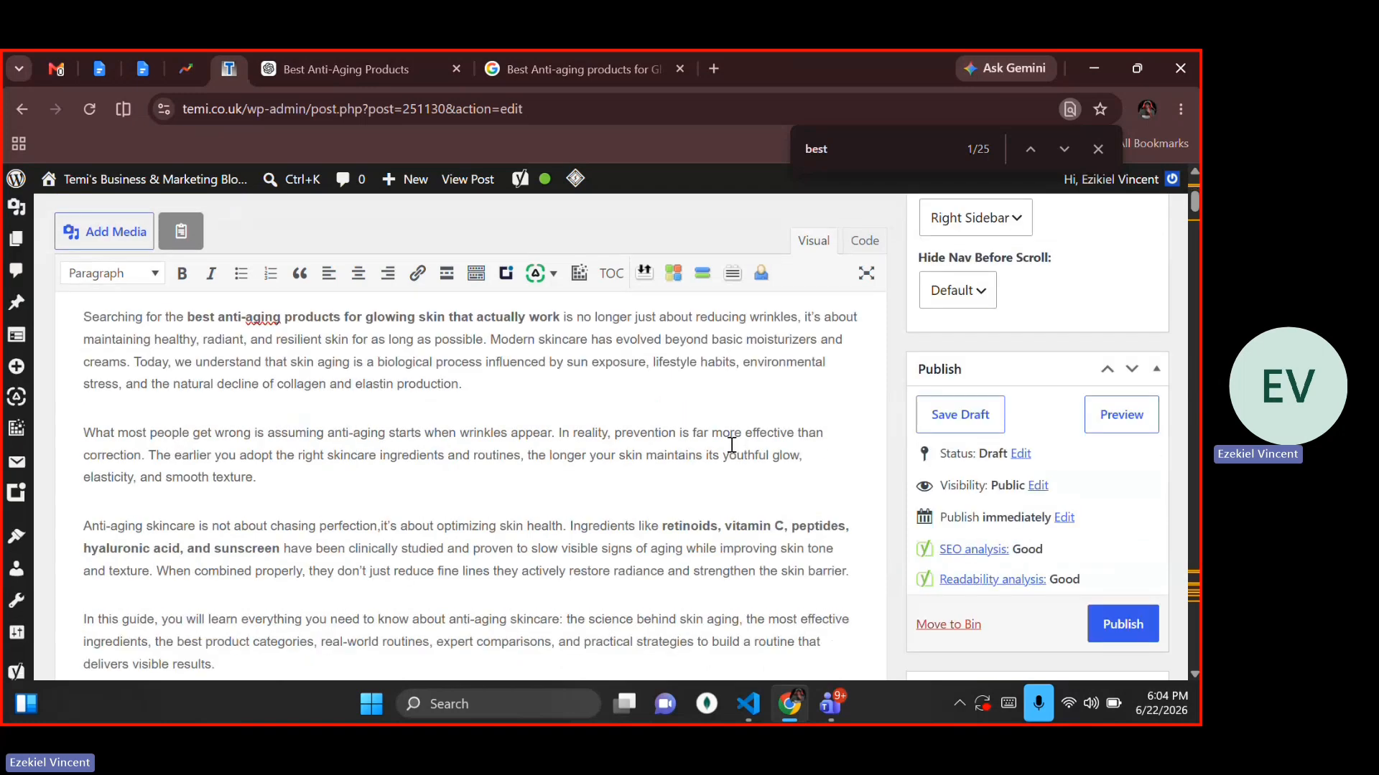
right_click(733, 451)
left_click(570, 450)
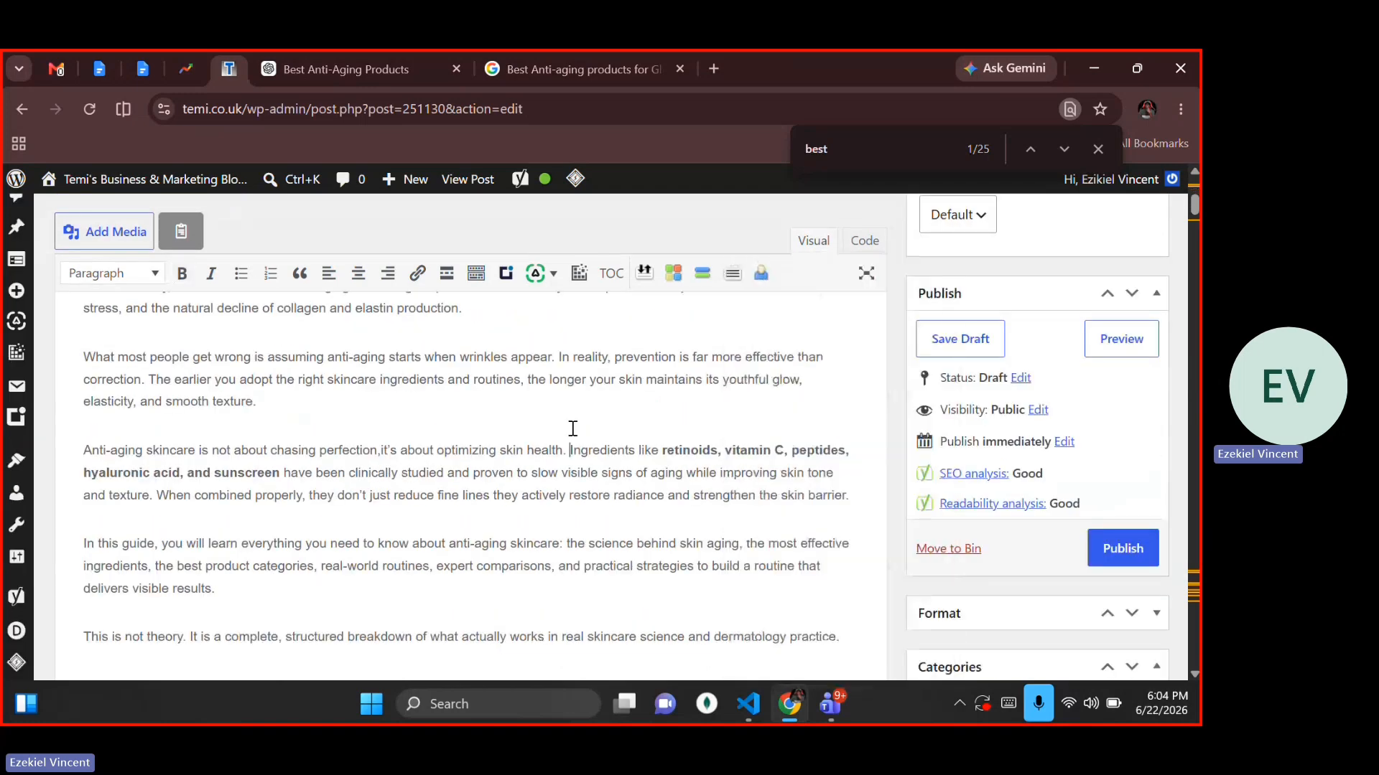
scroll(572, 429, "up", 2)
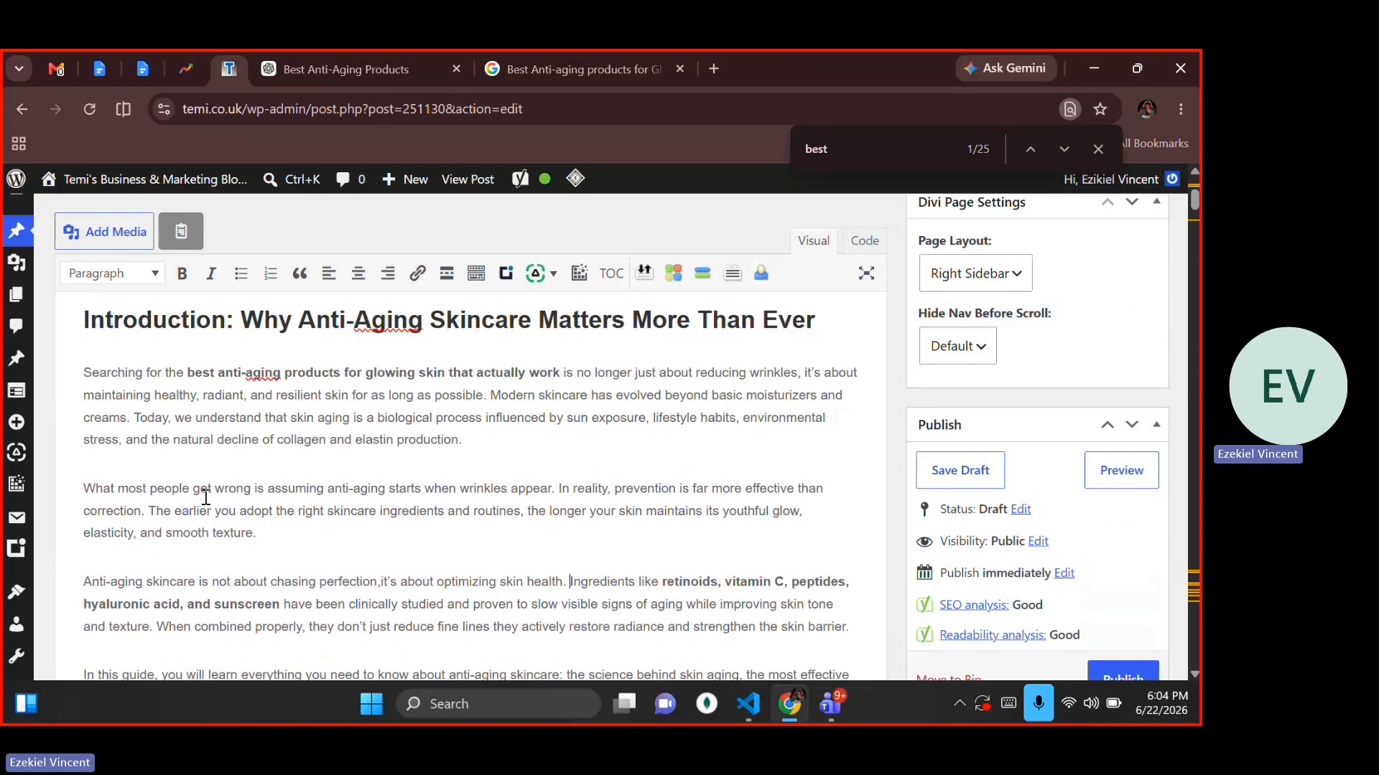
scroll(206, 497, "down", 6)
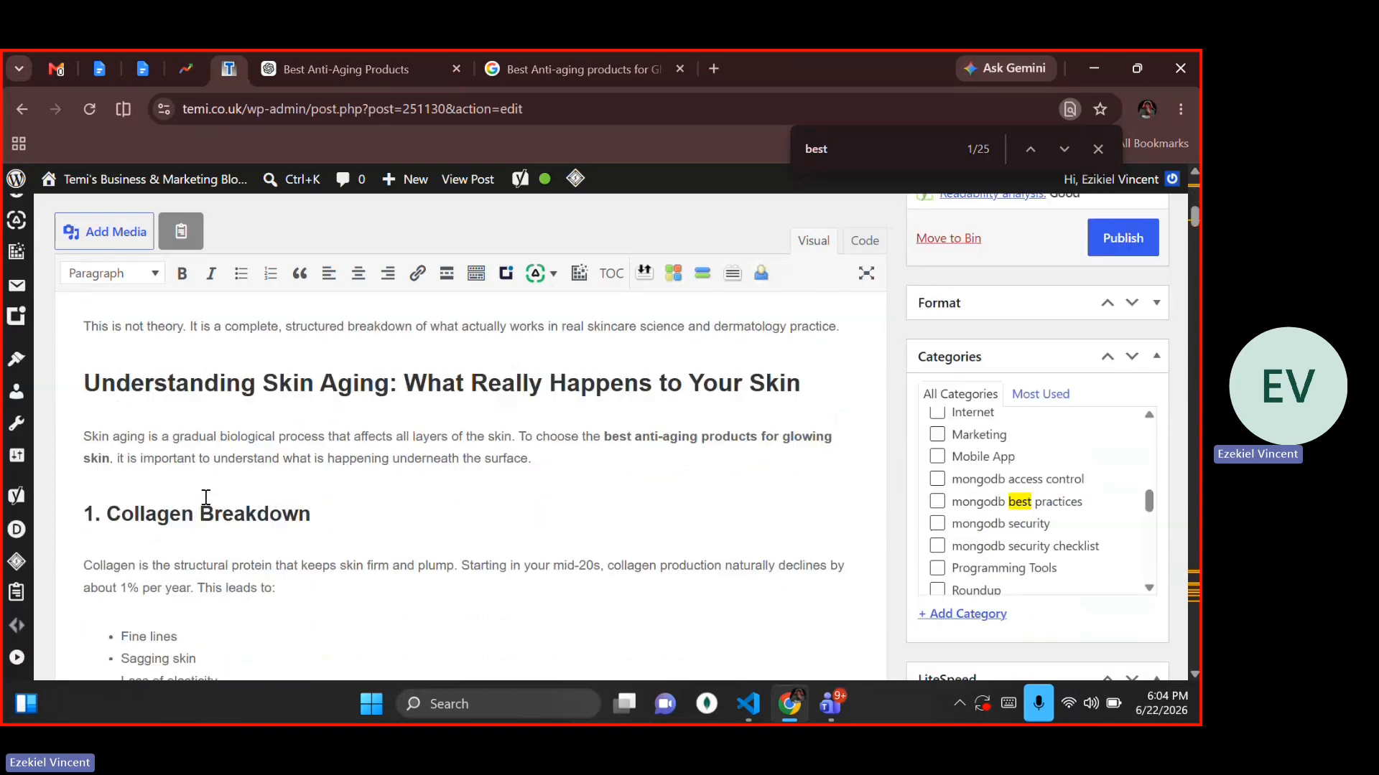
Review the skin aging, premature aging causes and active ingredients sections of the post
left_click(387, 515)
scroll(388, 517, "down", 3)
scroll(390, 517, "down", 2)
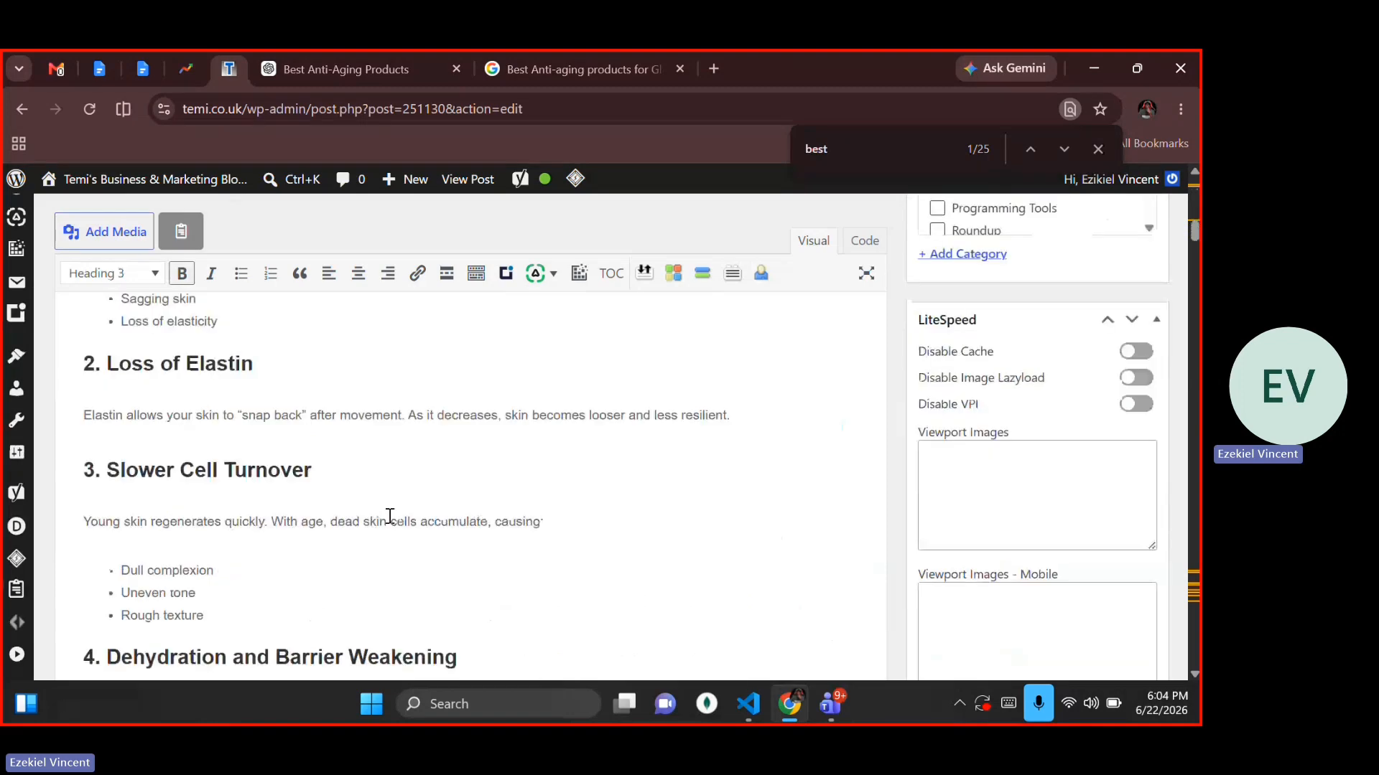
right_click(388, 517)
left_click(279, 580)
scroll(280, 580, "down", 1)
scroll(280, 580, "down", 8)
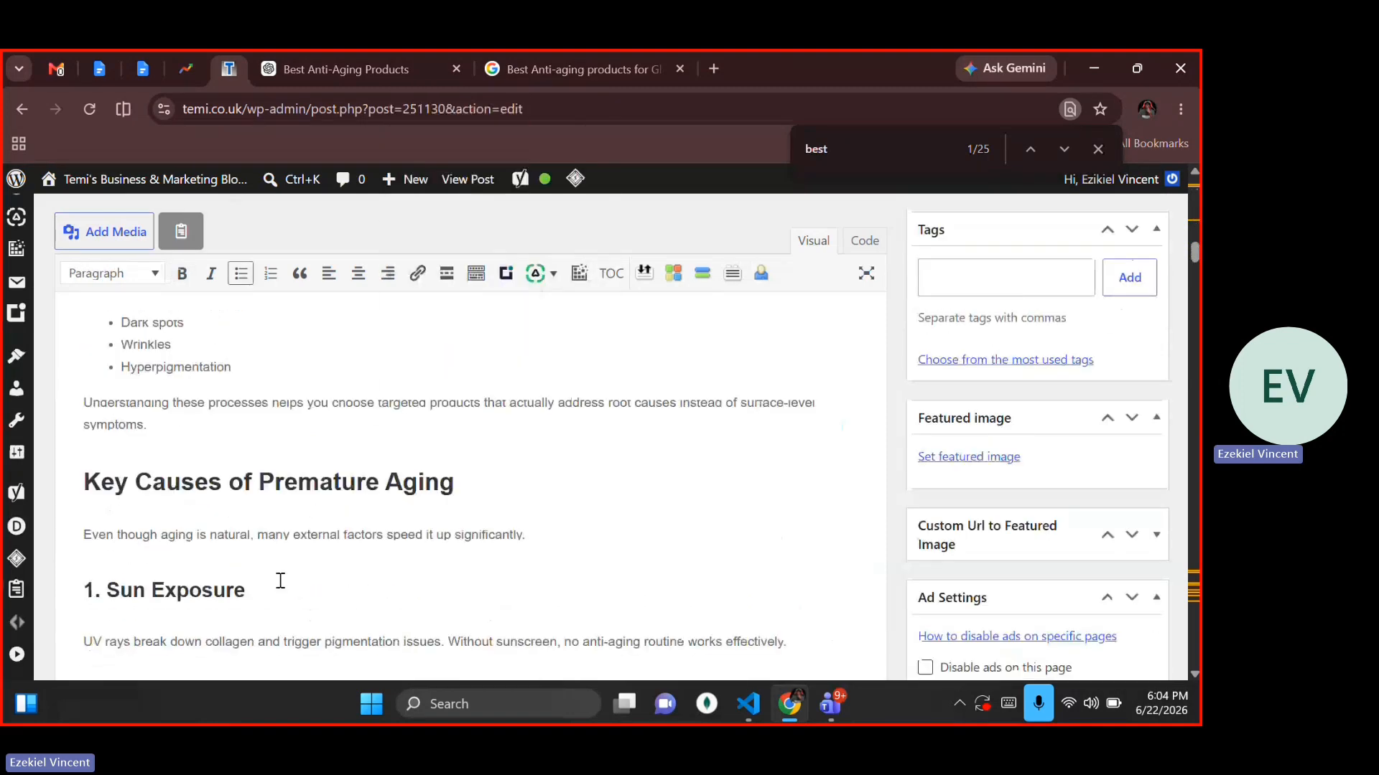
scroll(280, 578, "up", 1)
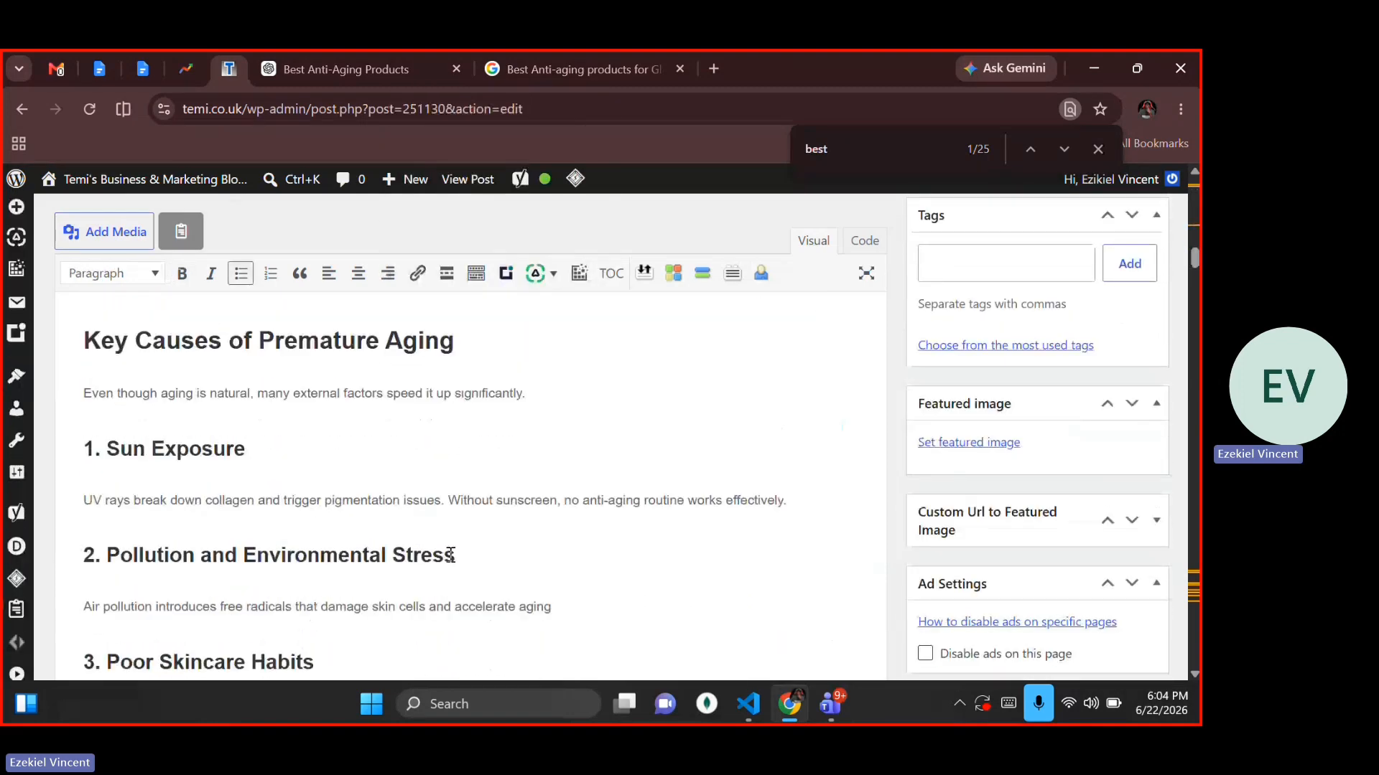
scroll(355, 589, "down", 4)
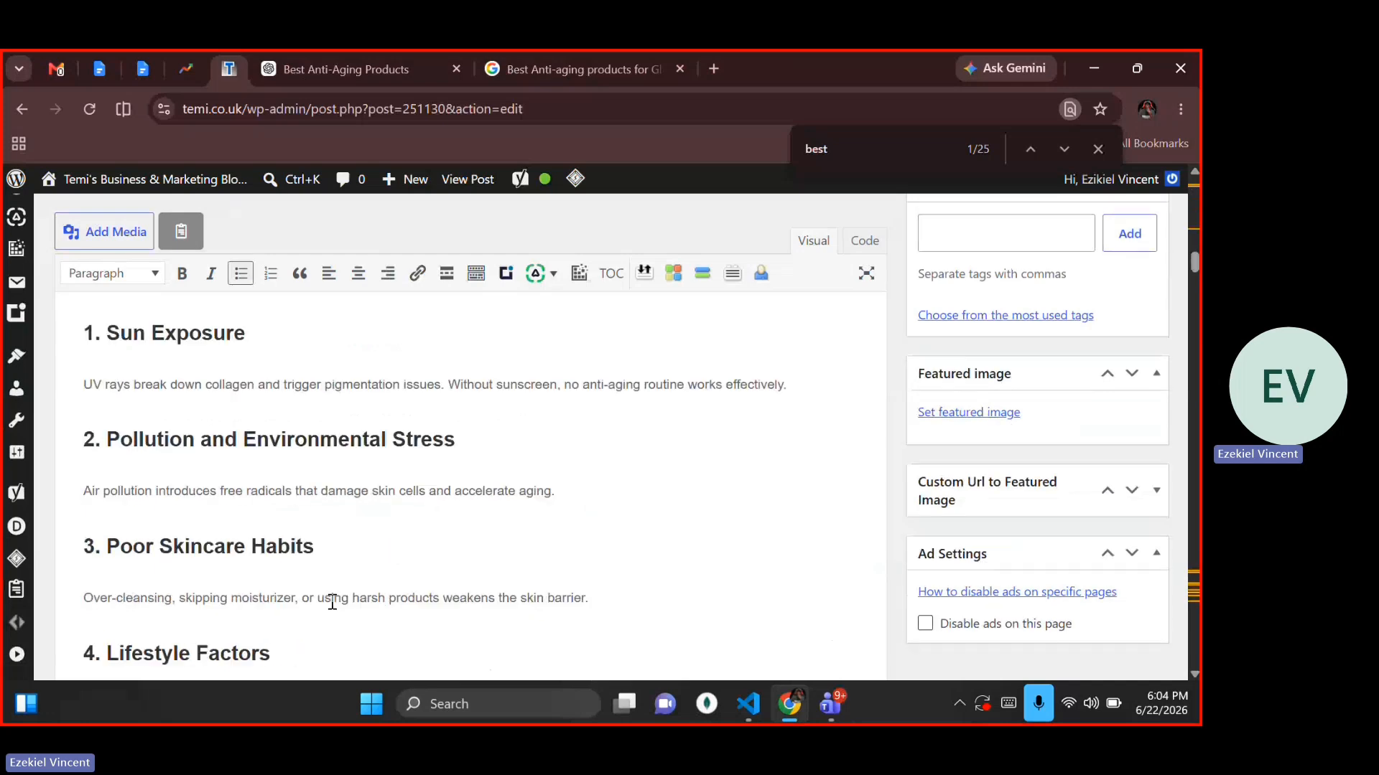
scroll(333, 602, "down", 3)
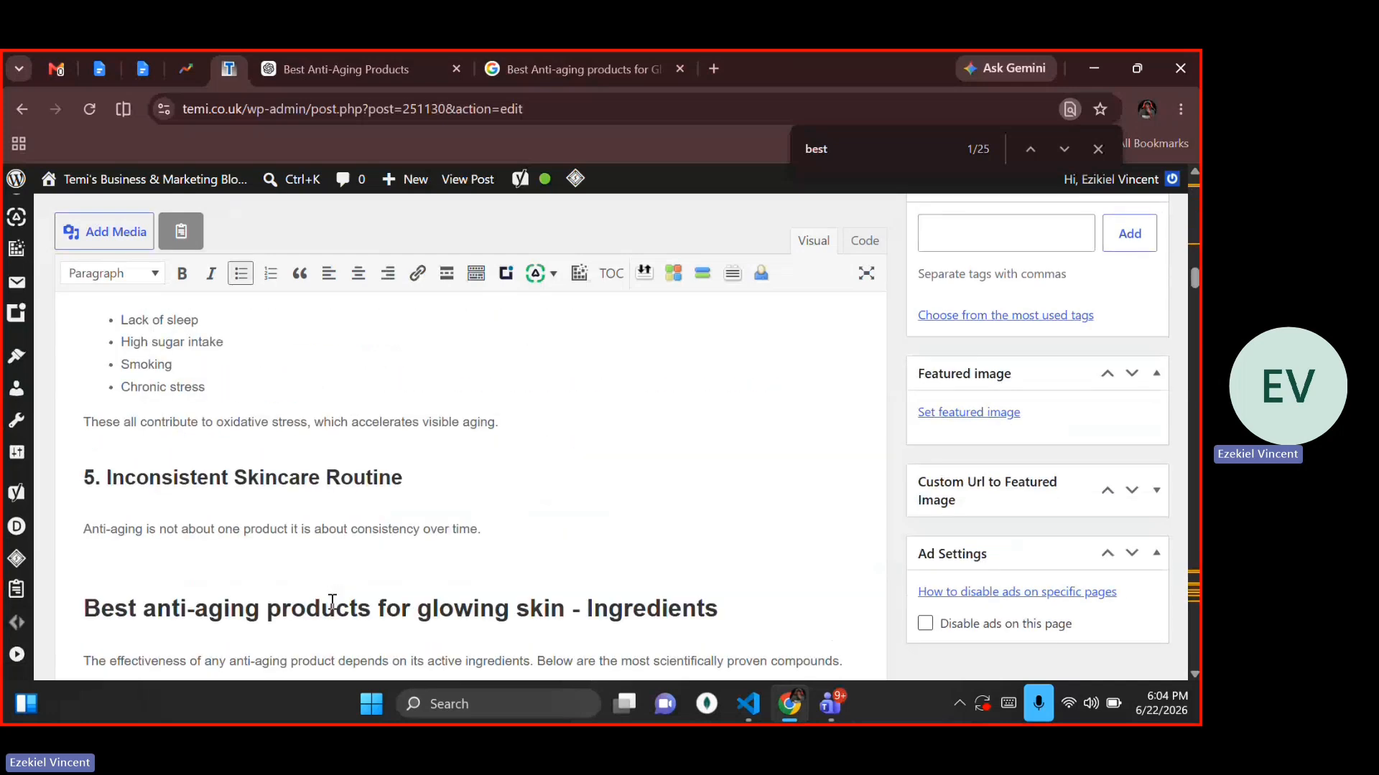
scroll(332, 602, "down", 5)
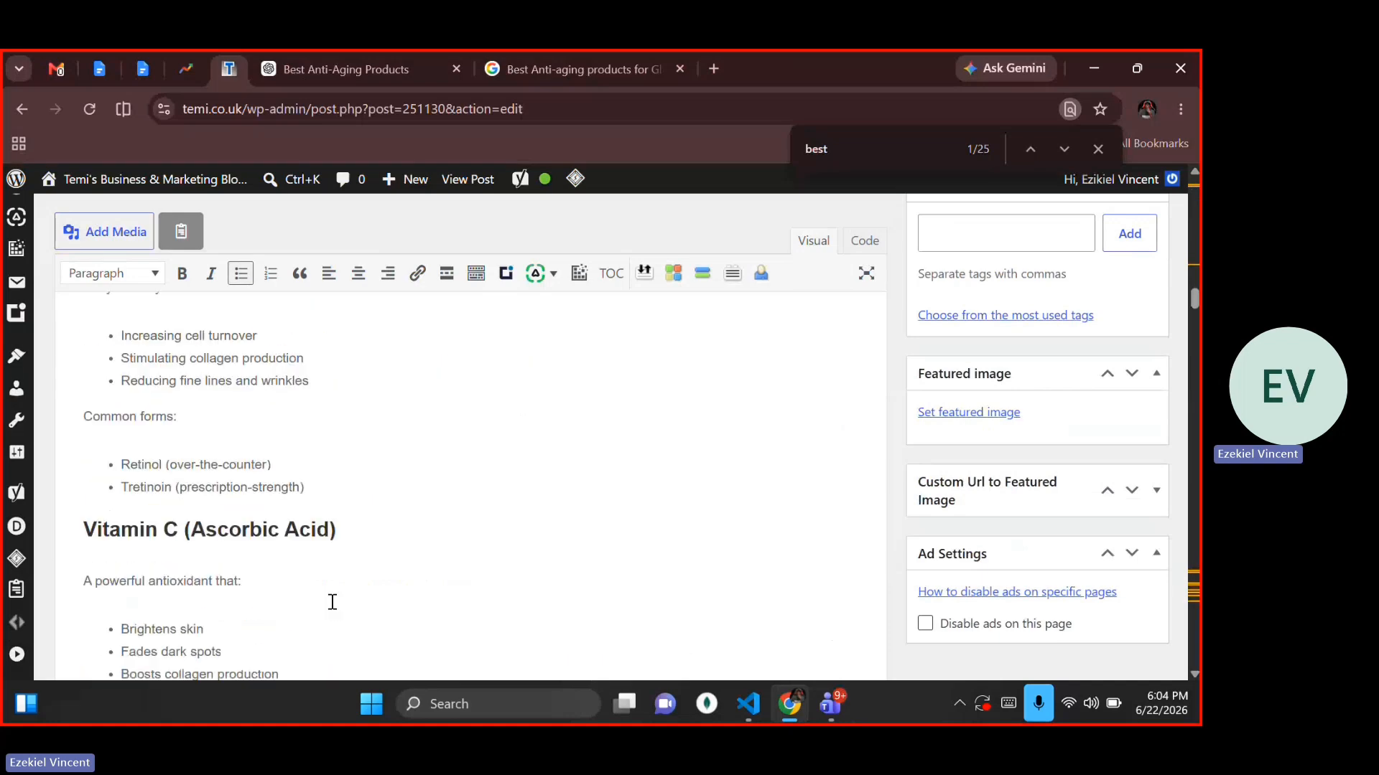
scroll(332, 602, "down", 6)
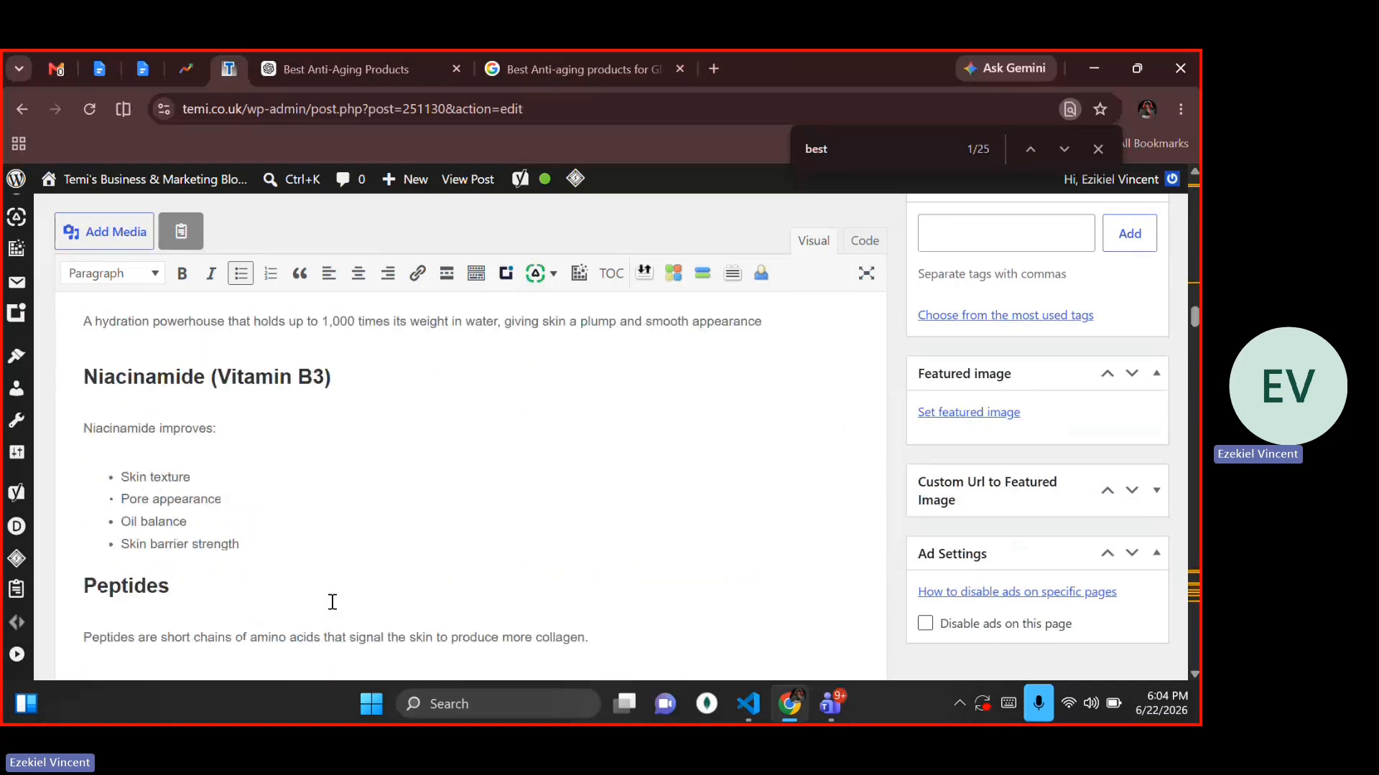
scroll(332, 602, "down", 2)
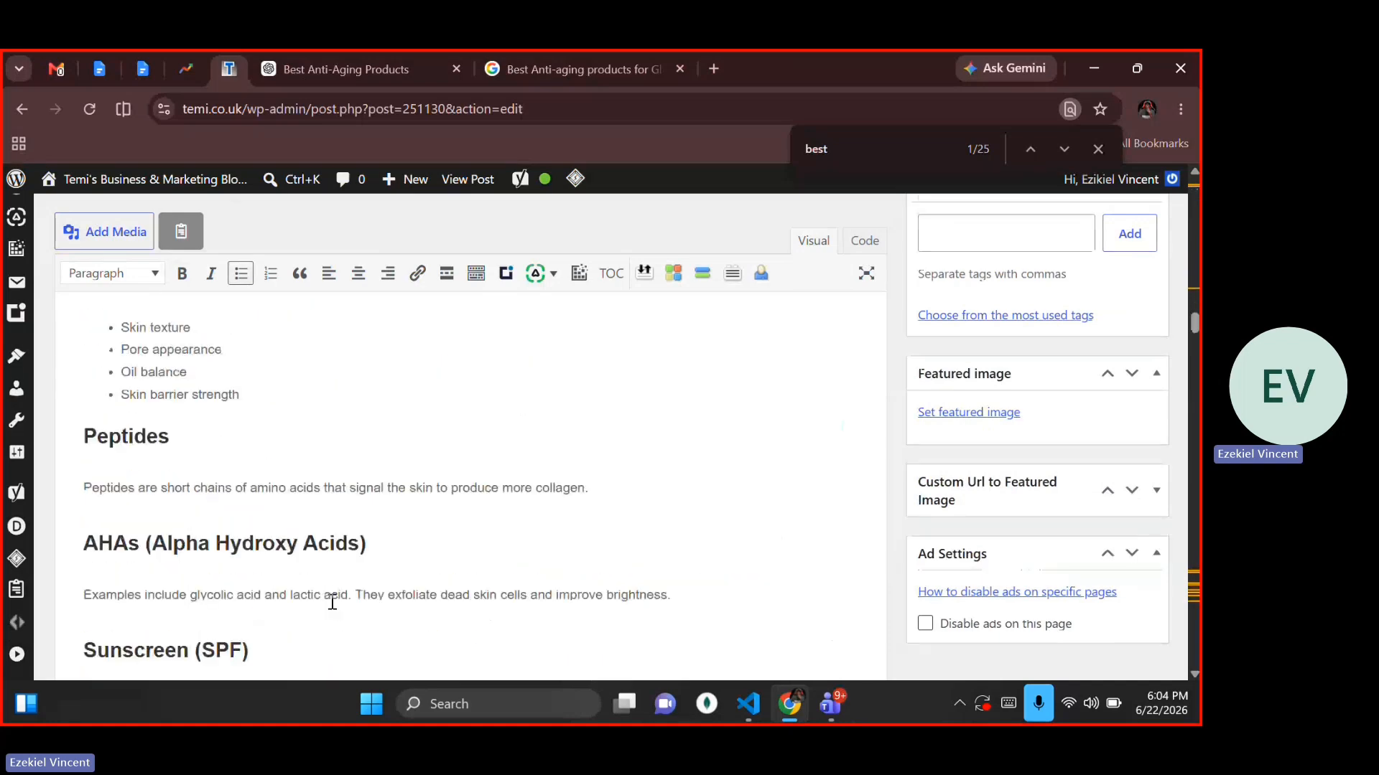
Review the product category breakdown, the morning and night routines, and the common mistakes section
scroll(332, 602, "down", 5)
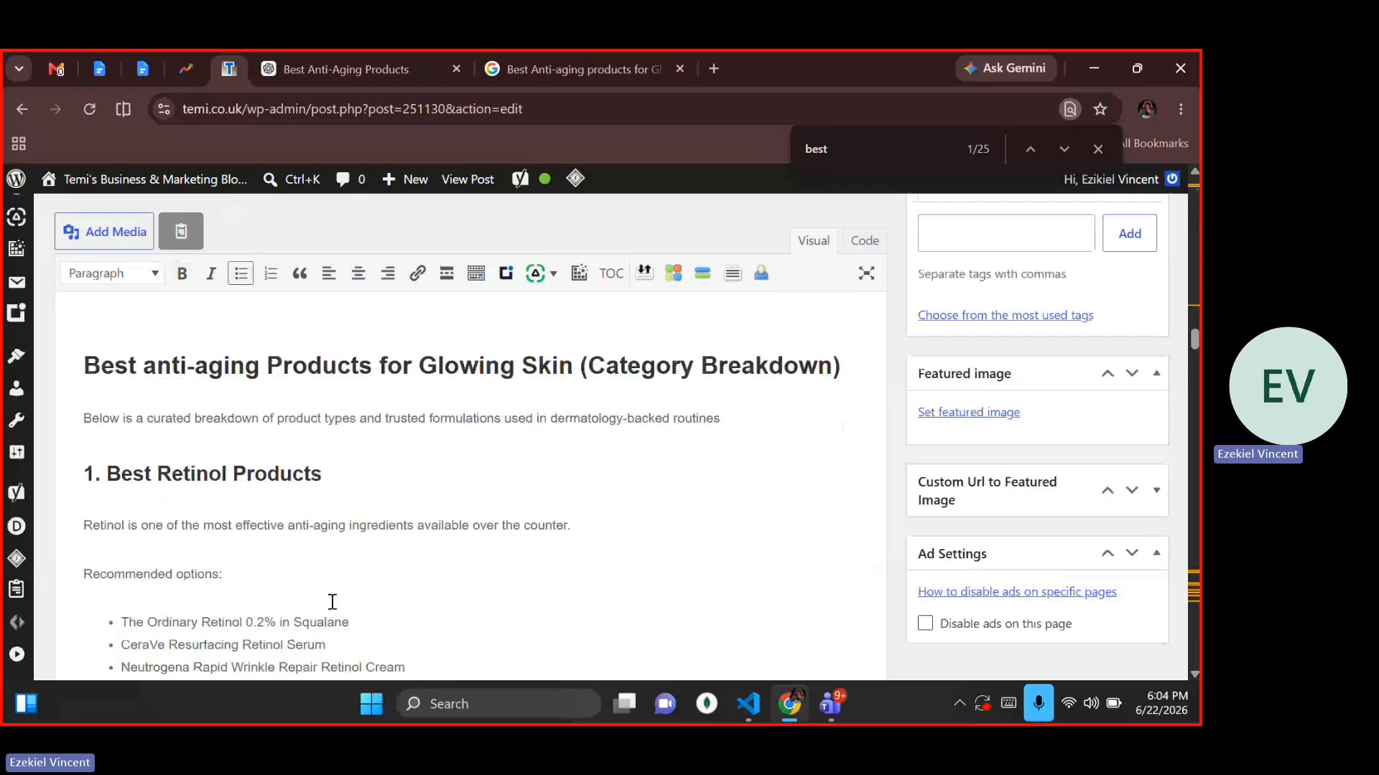
scroll(332, 602, "down", 2)
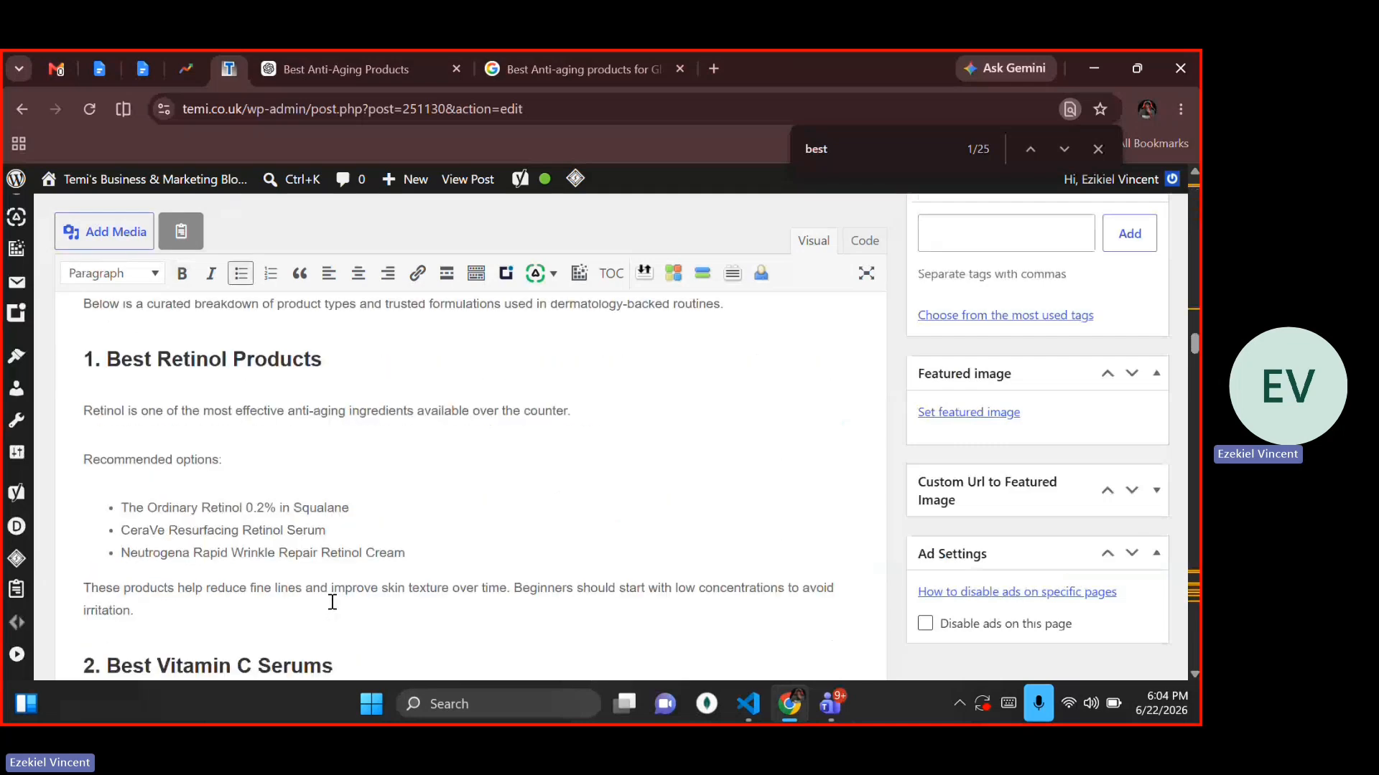
scroll(333, 602, "up", 1)
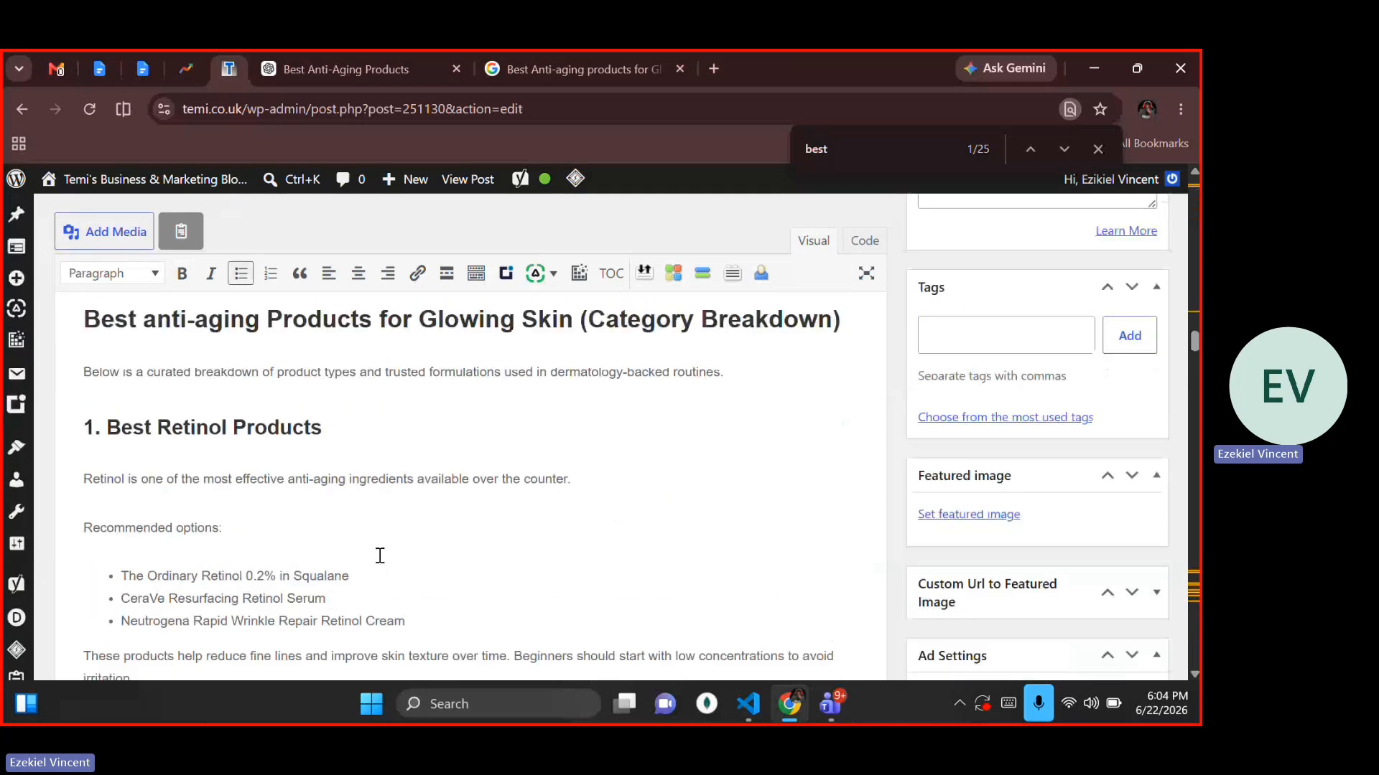
scroll(338, 523, "down", 2)
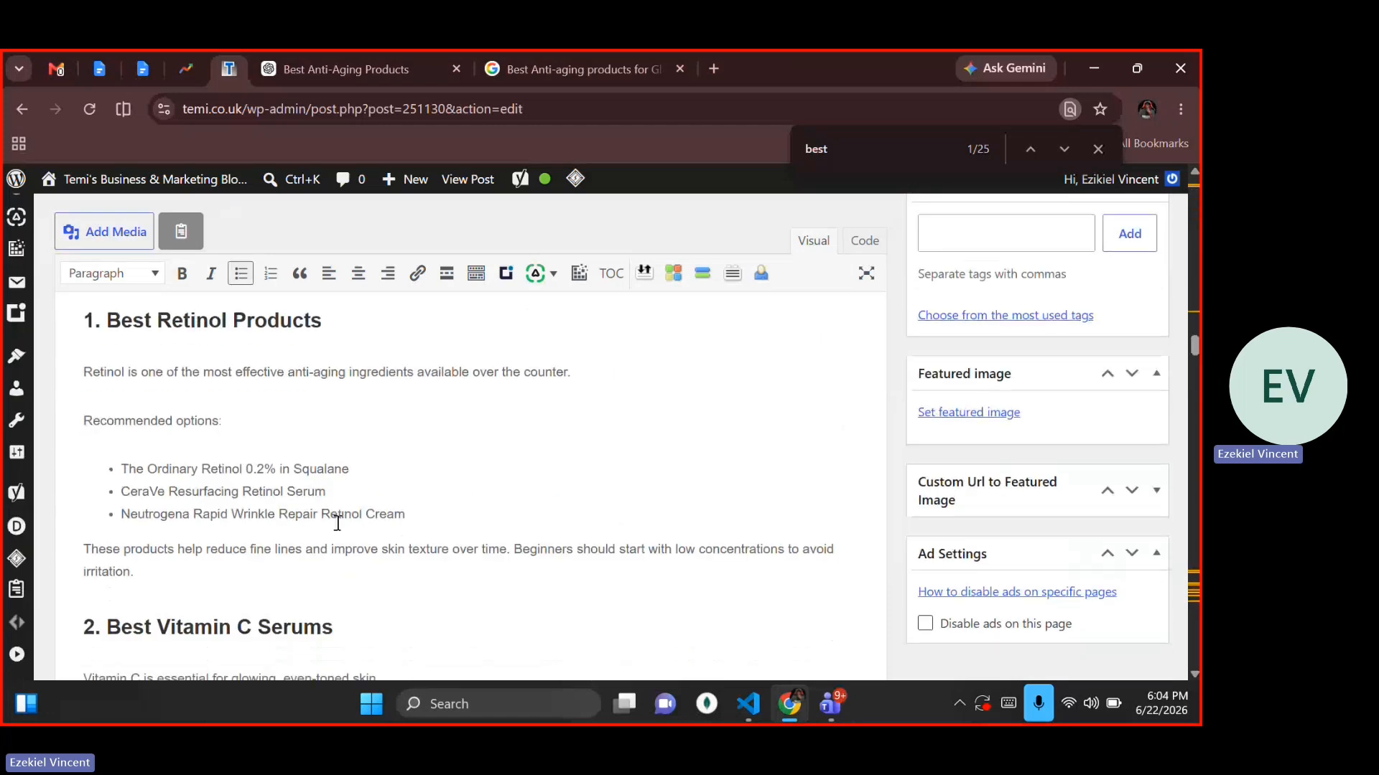
scroll(339, 522, "up", 1)
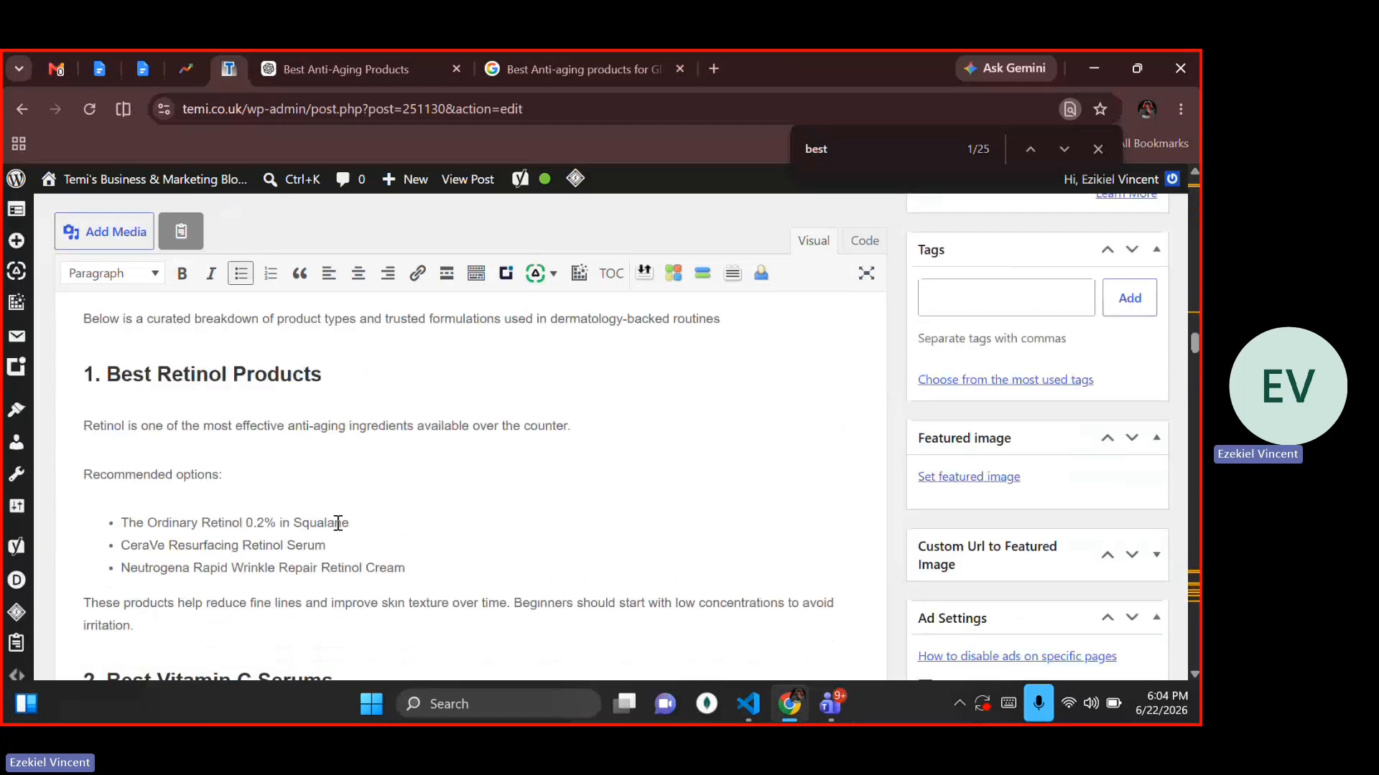
scroll(338, 523, "down", 3)
scroll(338, 523, "up", 6)
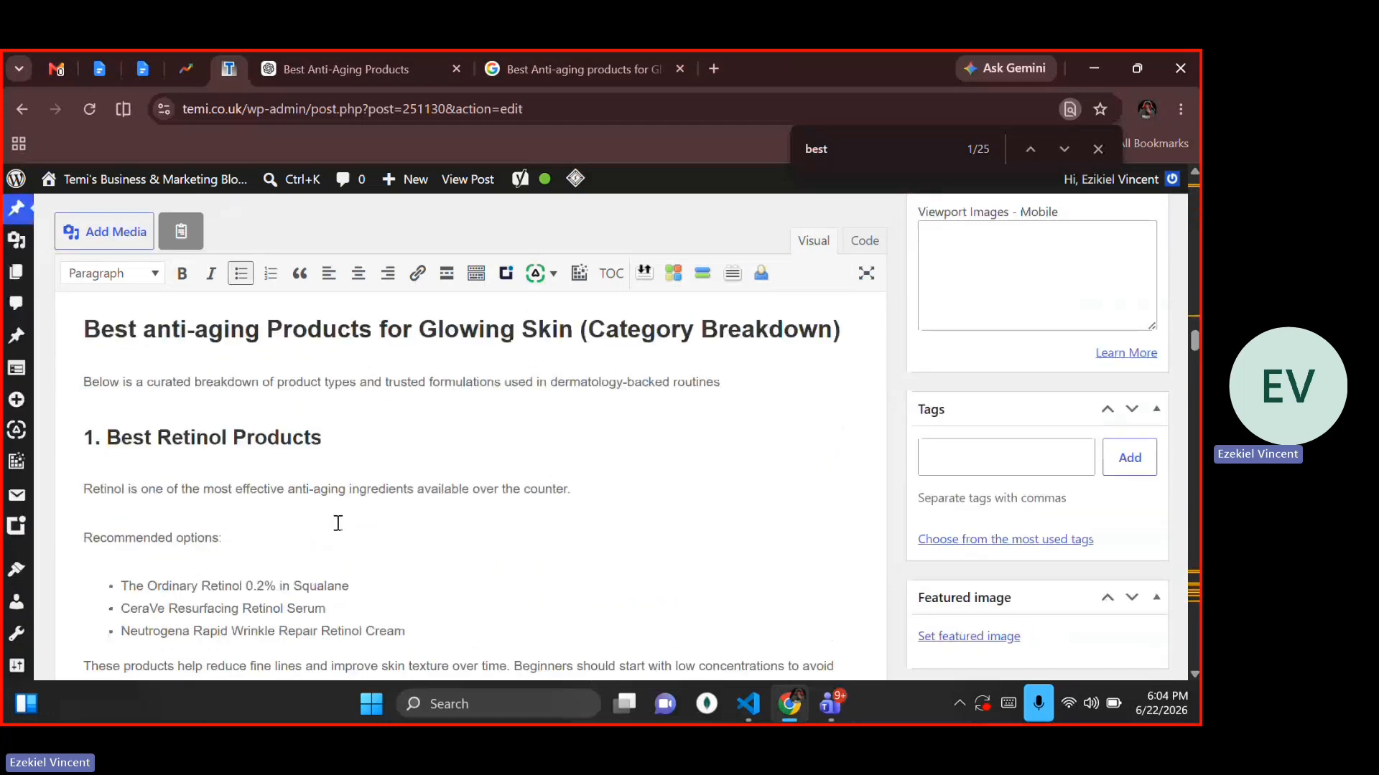
scroll(338, 523, "down", 4)
scroll(338, 523, "down", 12)
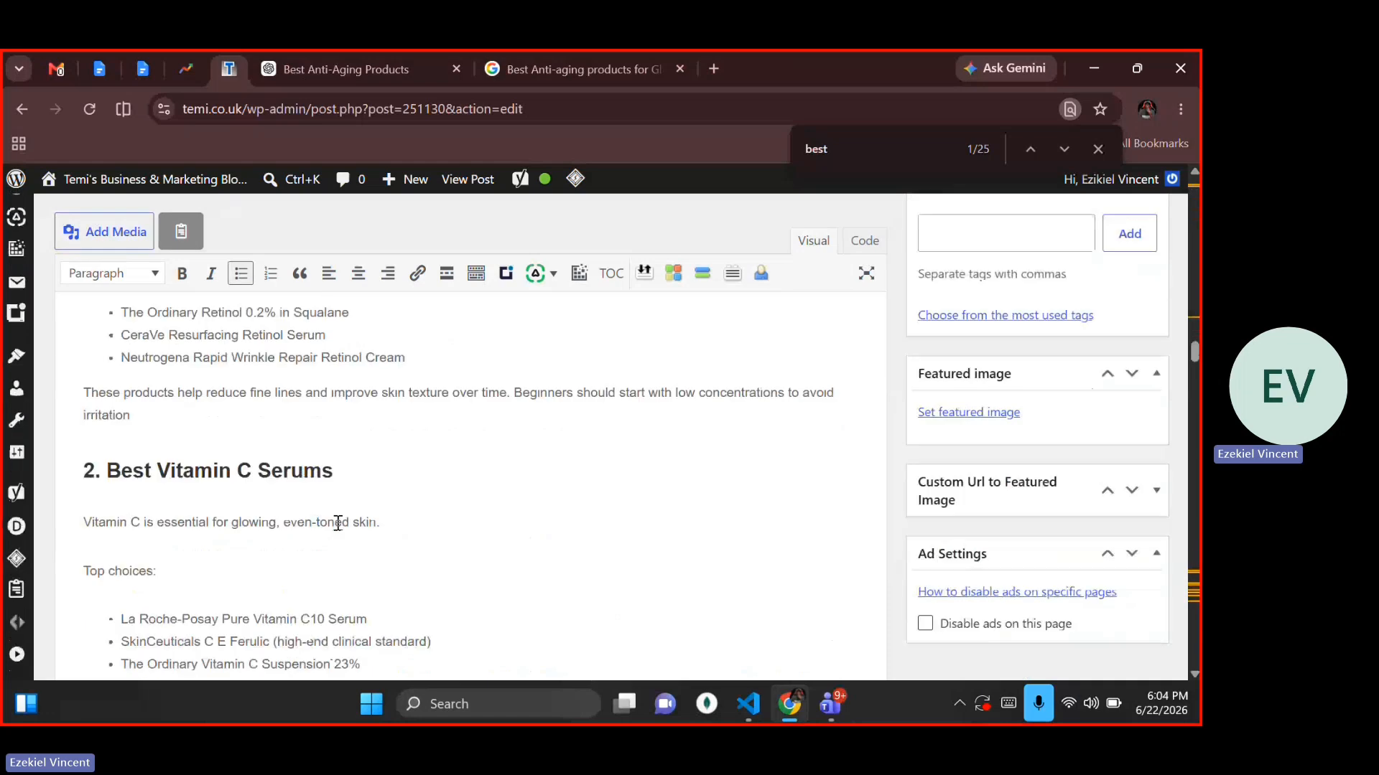
scroll(338, 523, "down", 12)
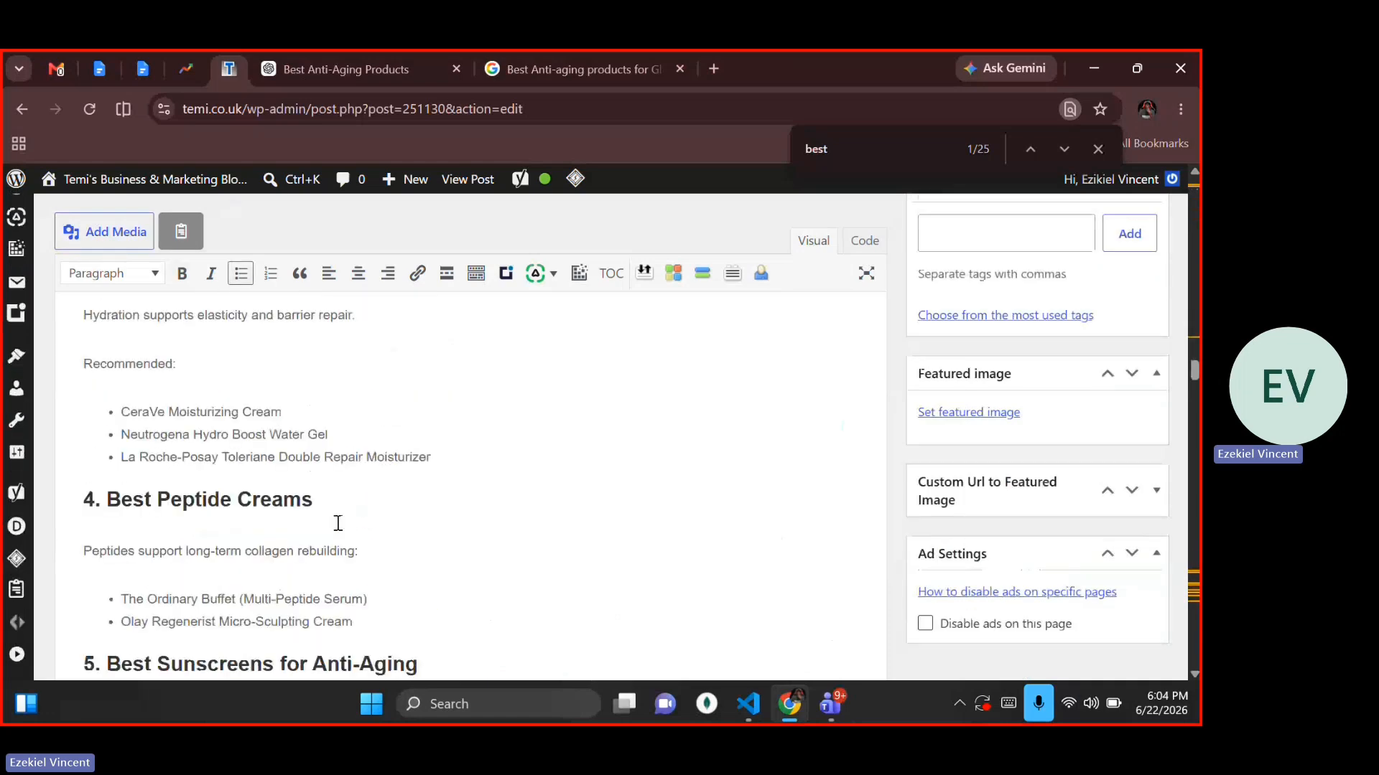
scroll(338, 523, "down", 2)
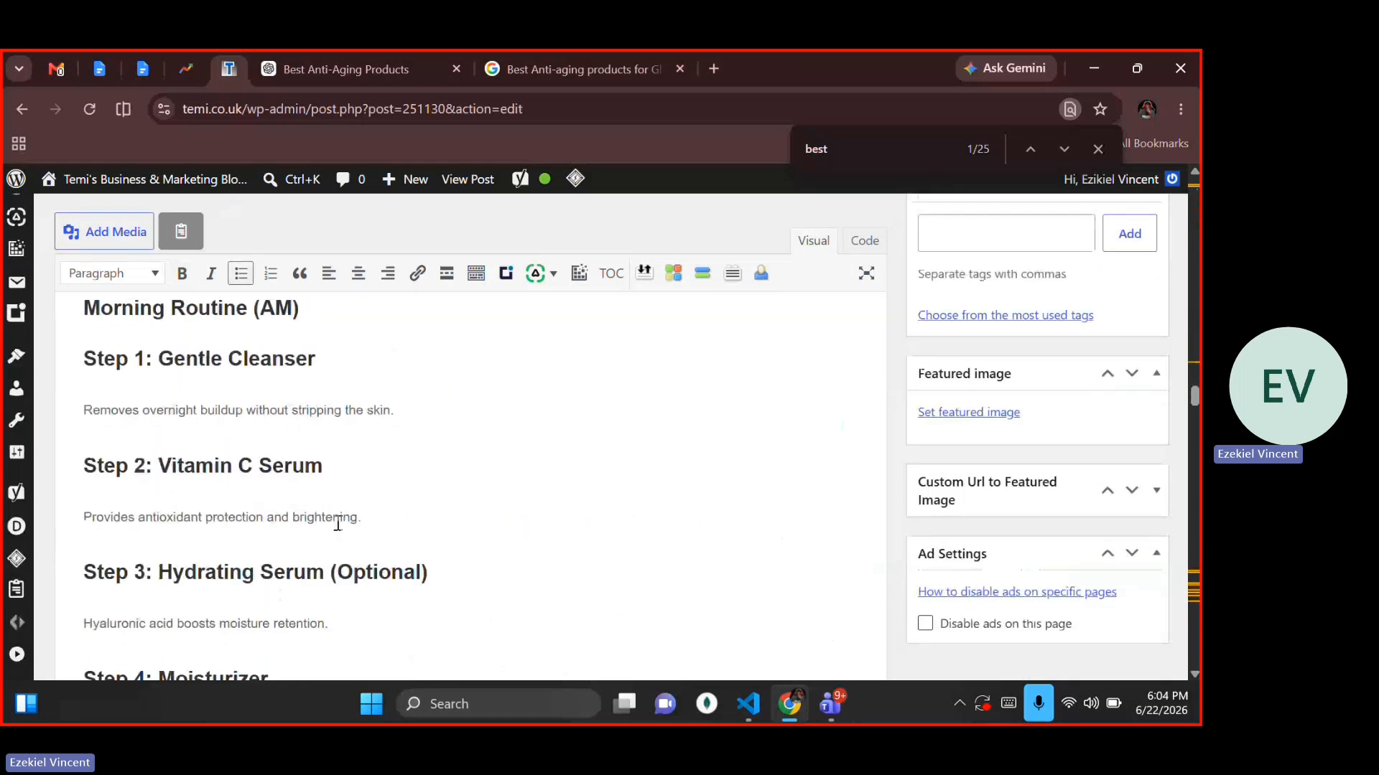
scroll(338, 523, "down", 11)
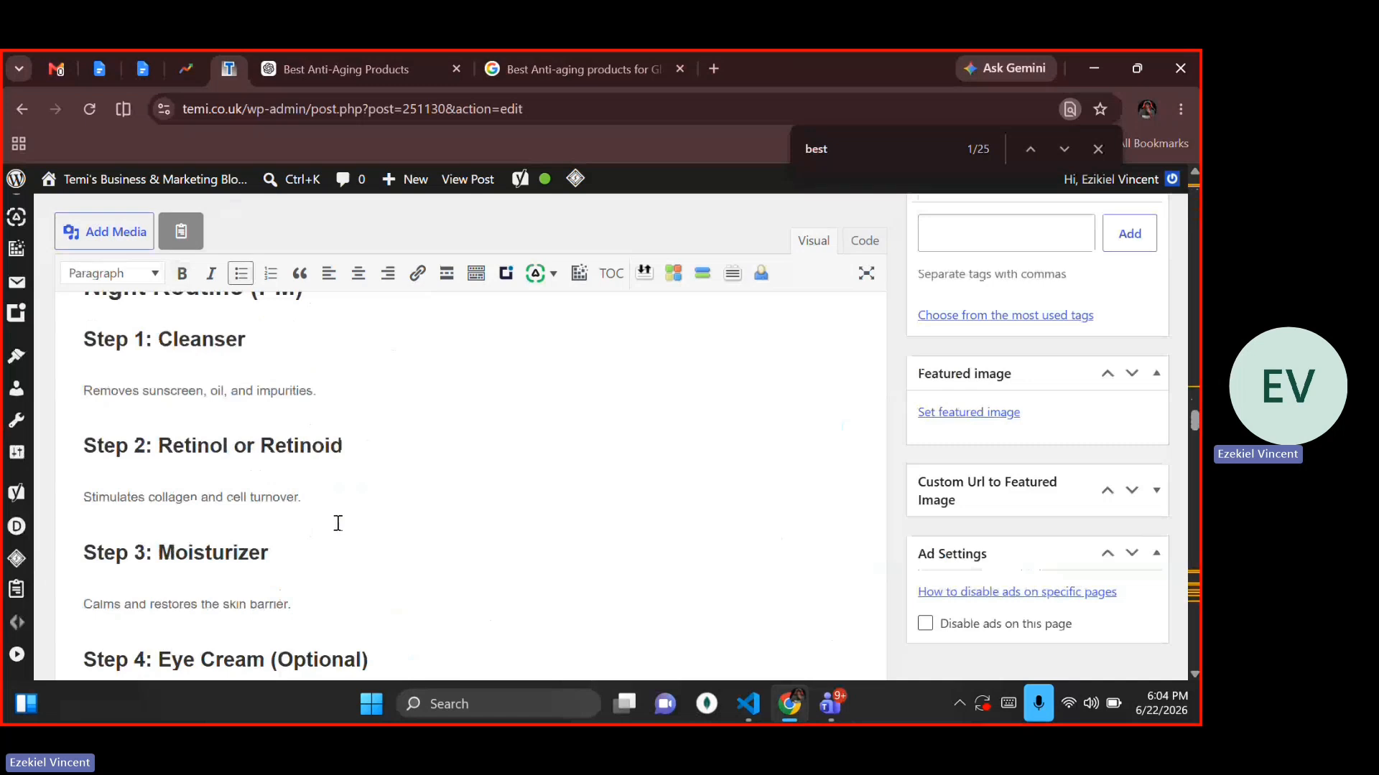
scroll(338, 523, "down", 4)
scroll(338, 522, "down", 4)
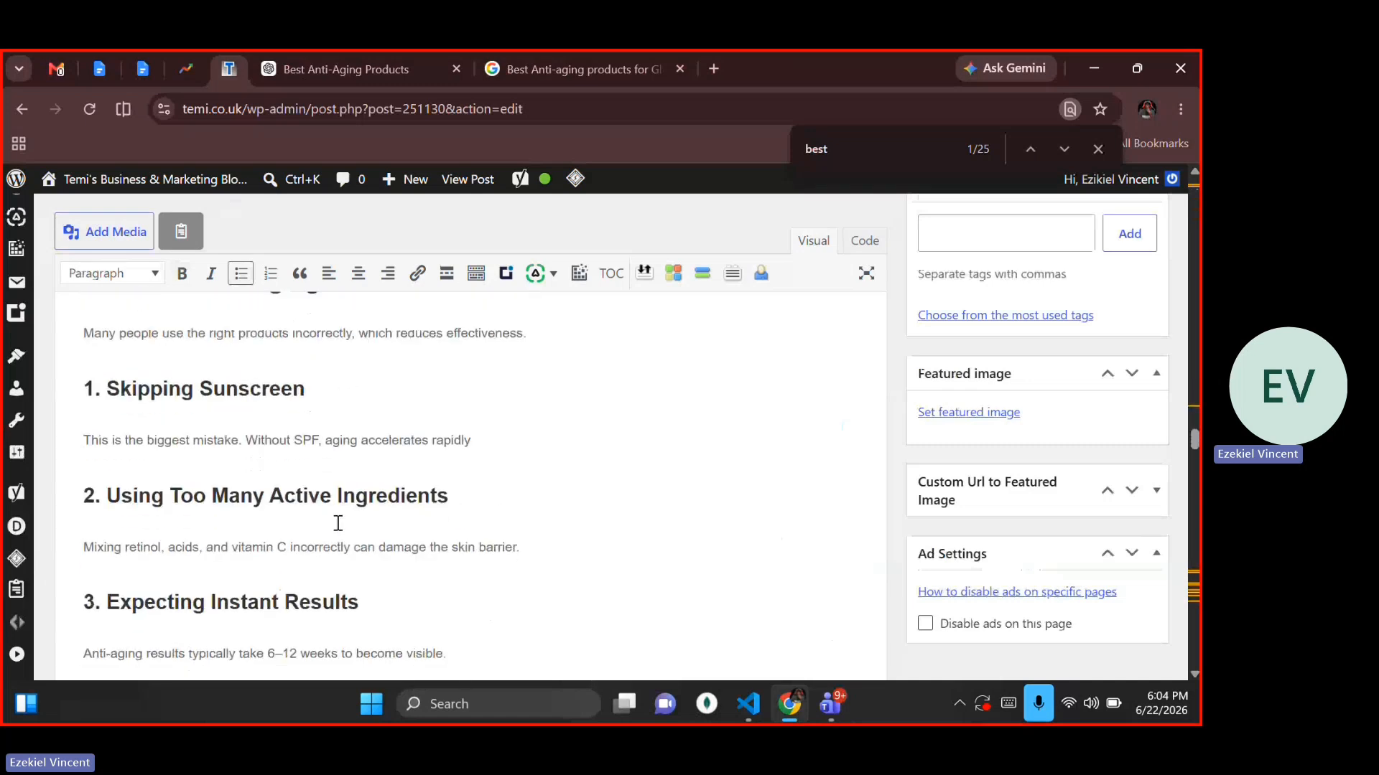
Copy "vitamin C" from the introduction's ingredients sentence and search Google for it in a new tab
left_click(338, 523)
key("ctrl+a")
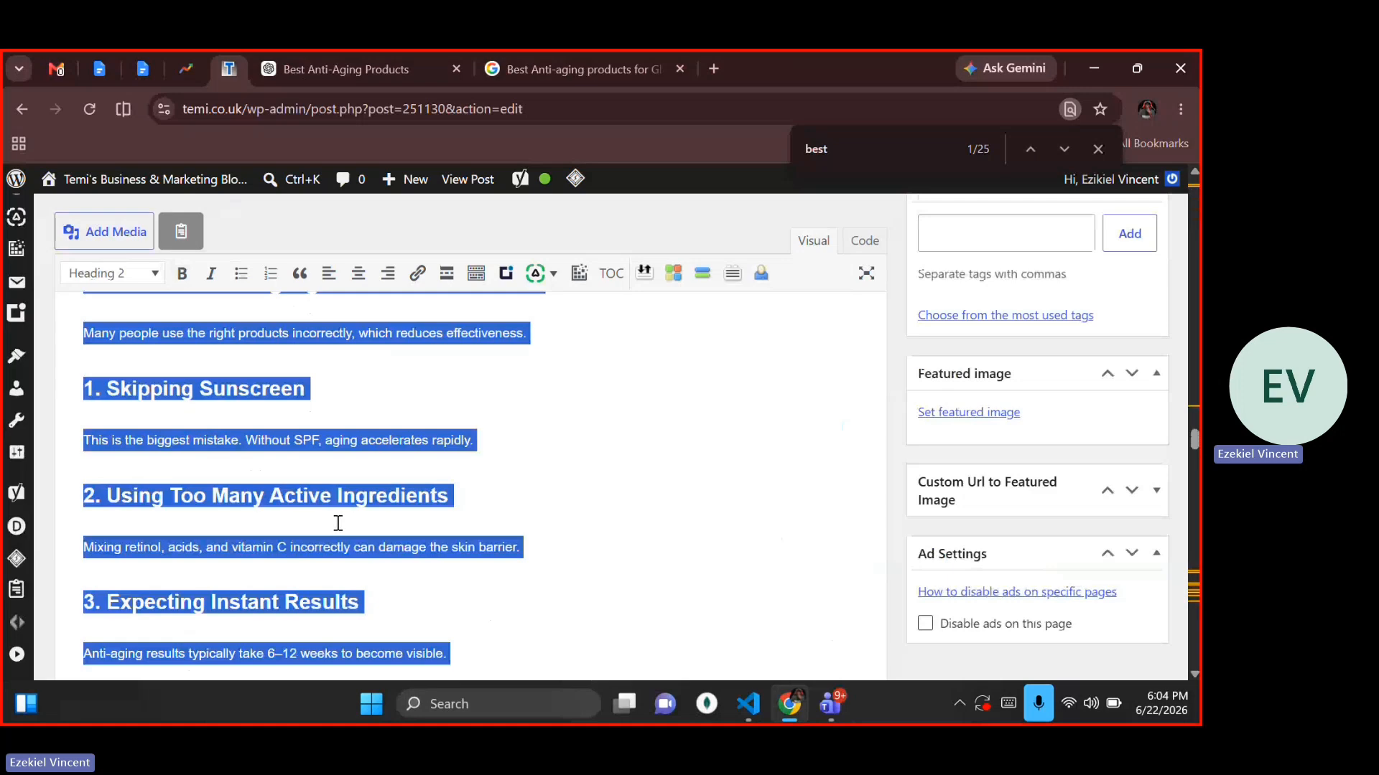
key("Up")
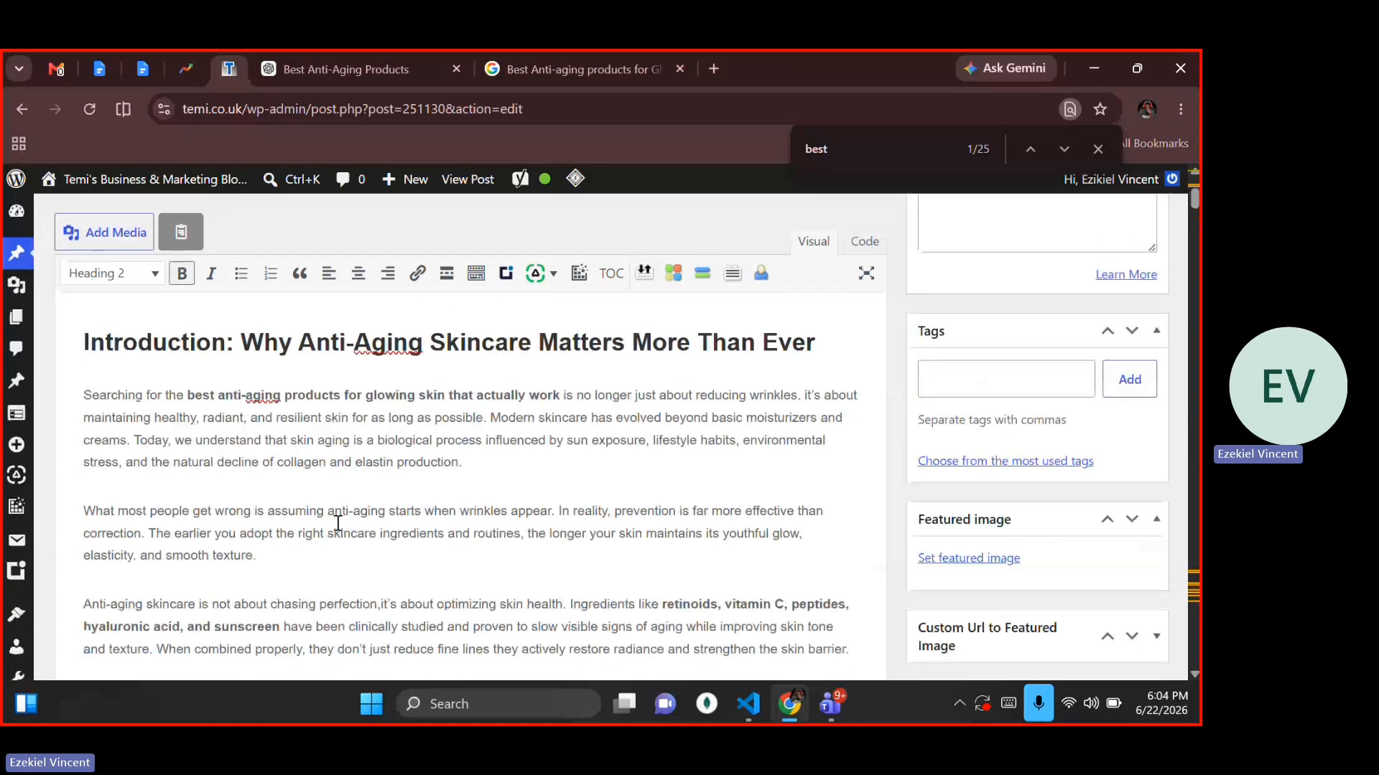
scroll(338, 523, "down", 5)
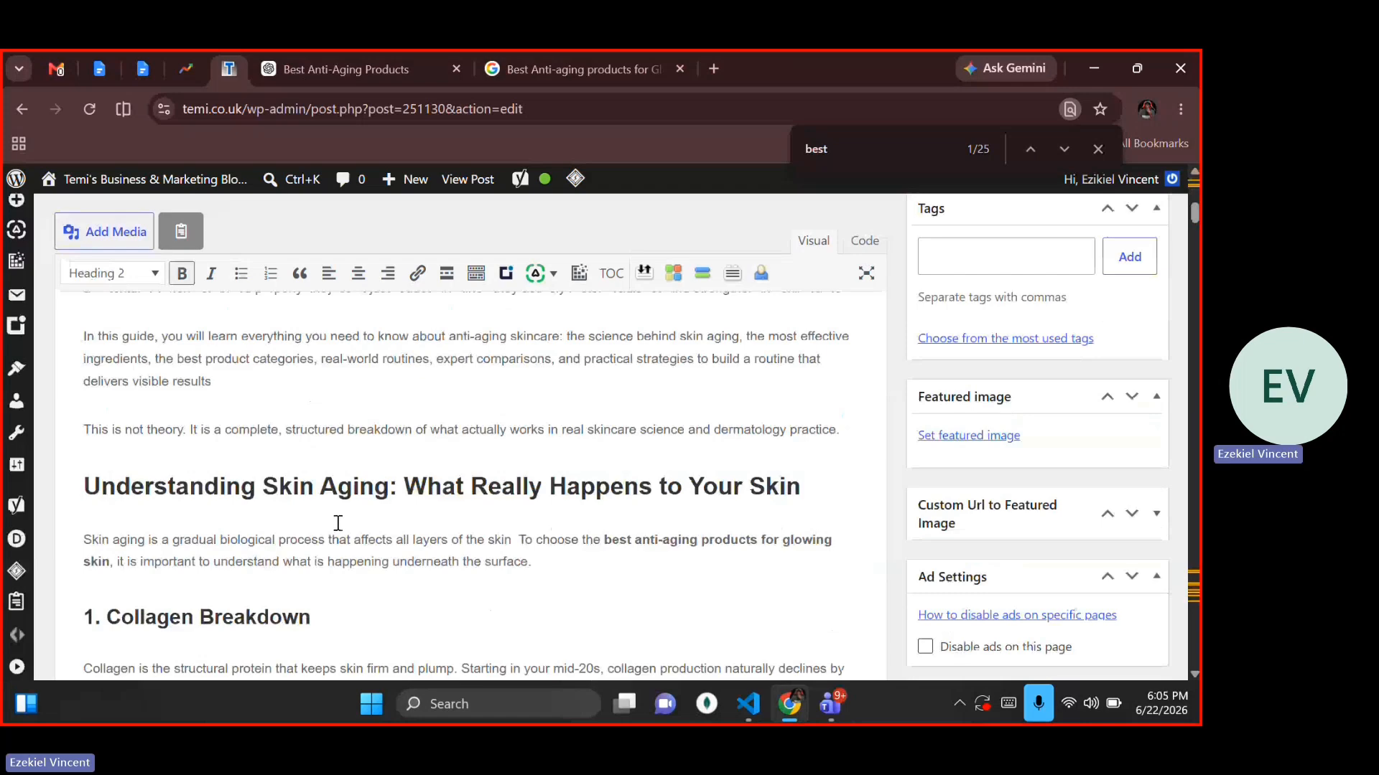
scroll(338, 523, "up", 1)
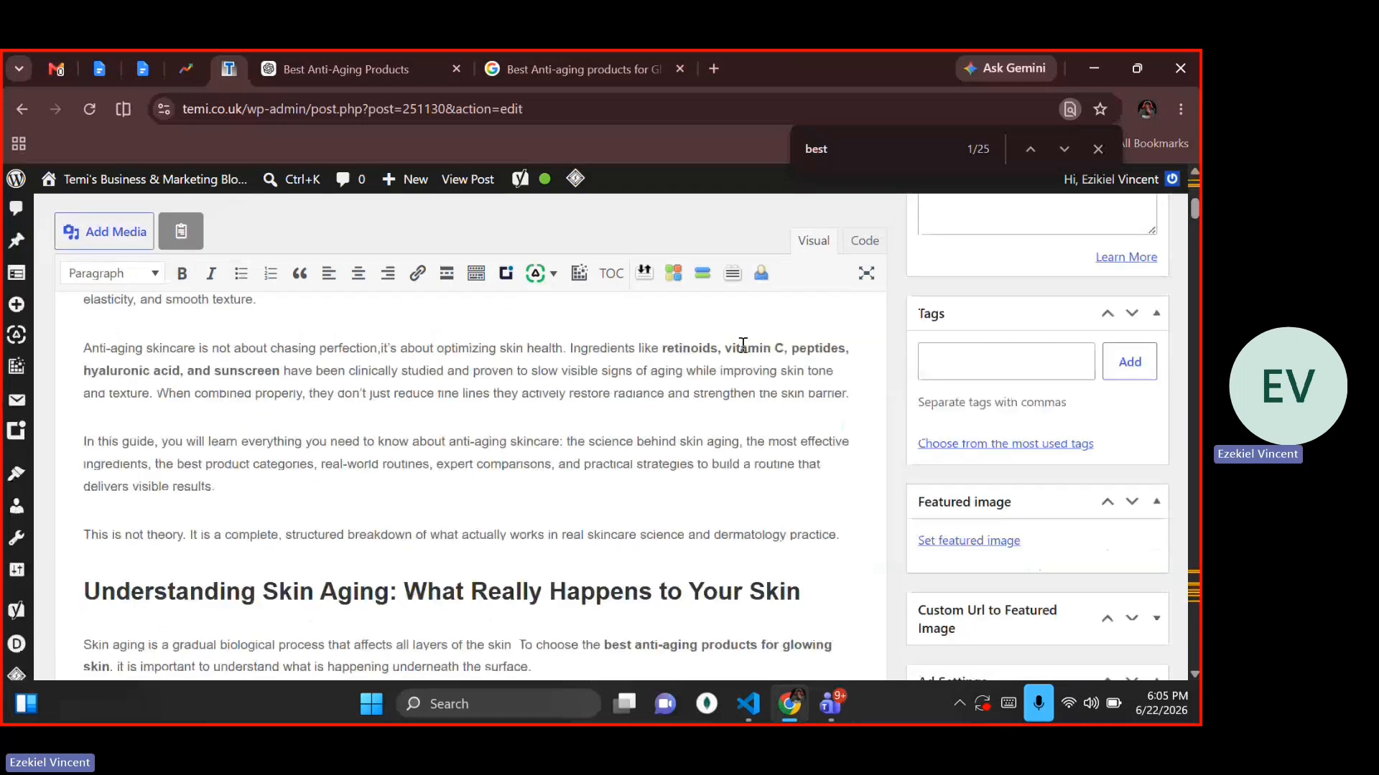
left_click_drag(725, 347, 782, 347)
key("ctrl+c")
key("ctrl+t")
key("ctrl+v")
key("Return")
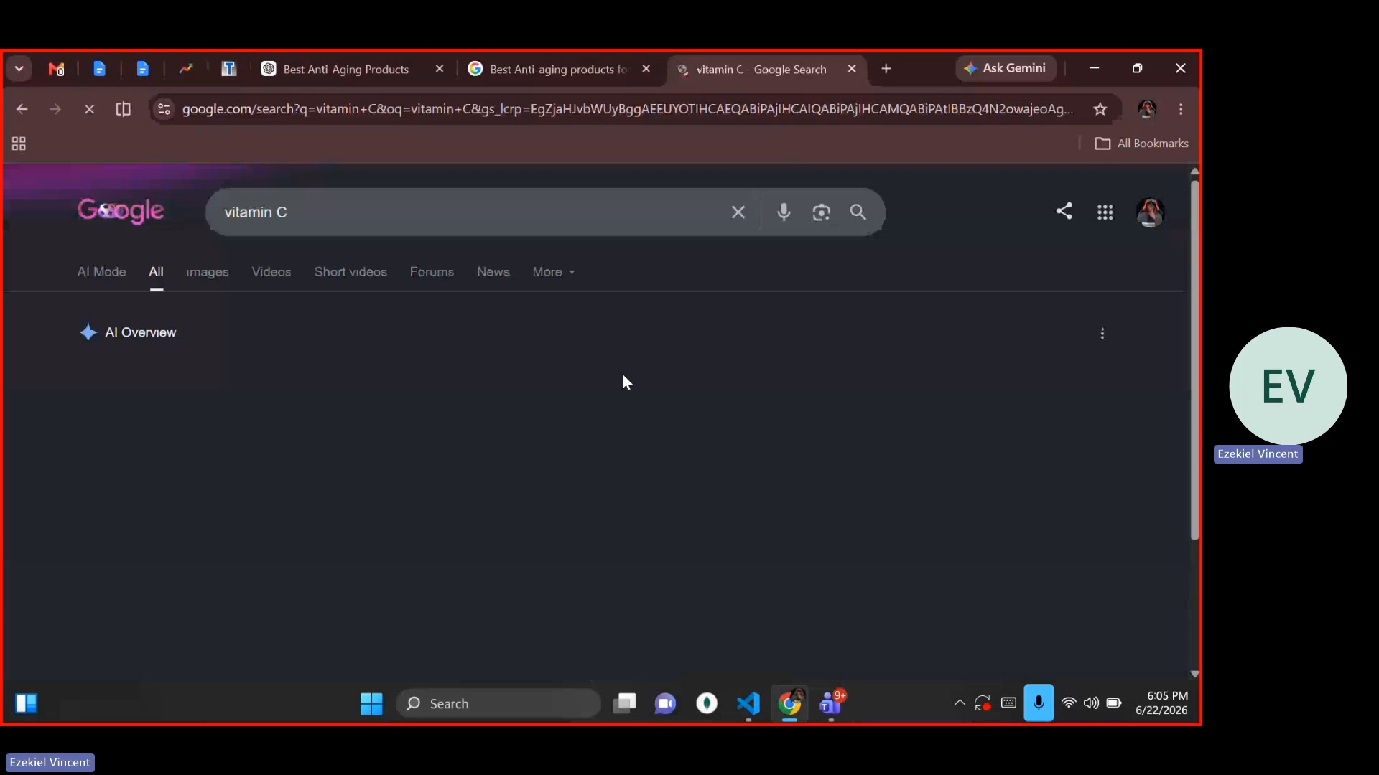
Find the Wikipedia result for vitamin C among the search results and copy its link address
scroll(360, 466, "down", 4)
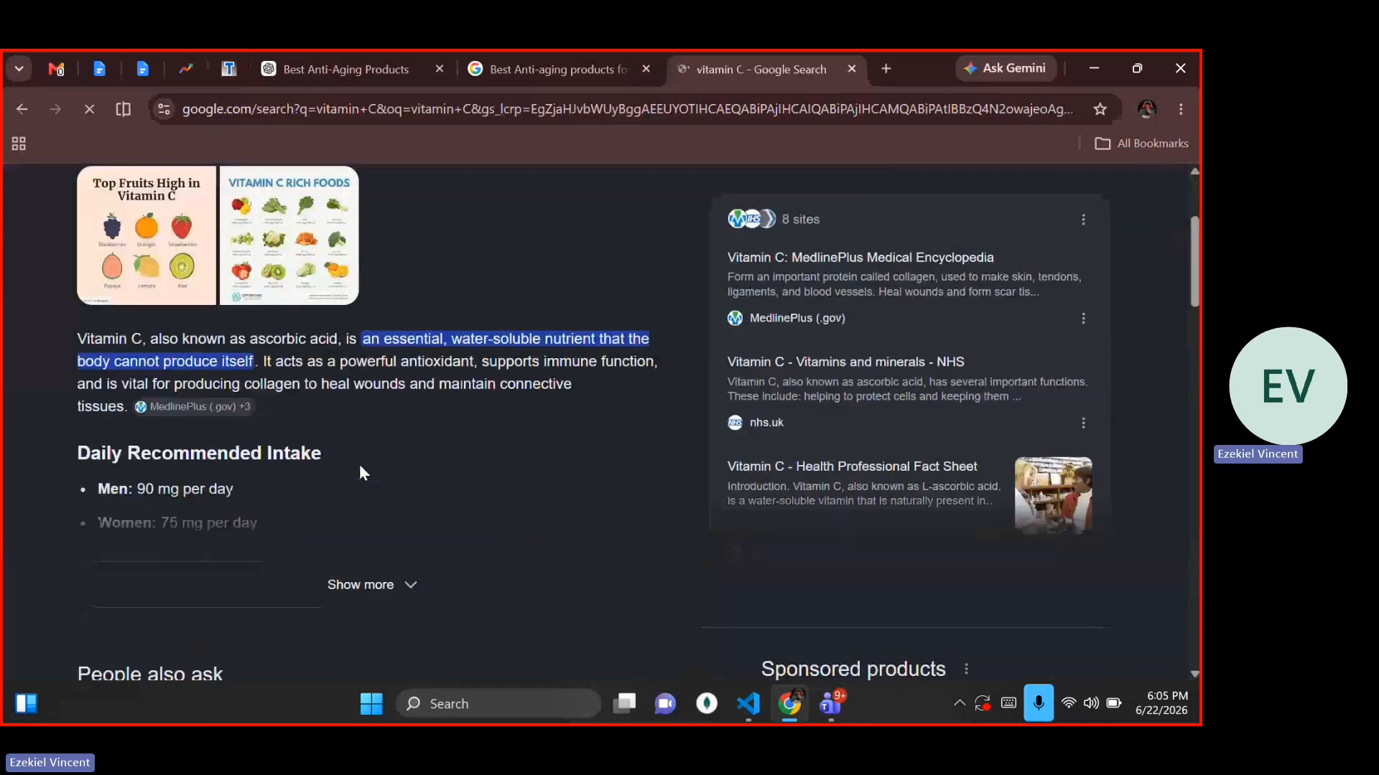
scroll(361, 468, "down", 3)
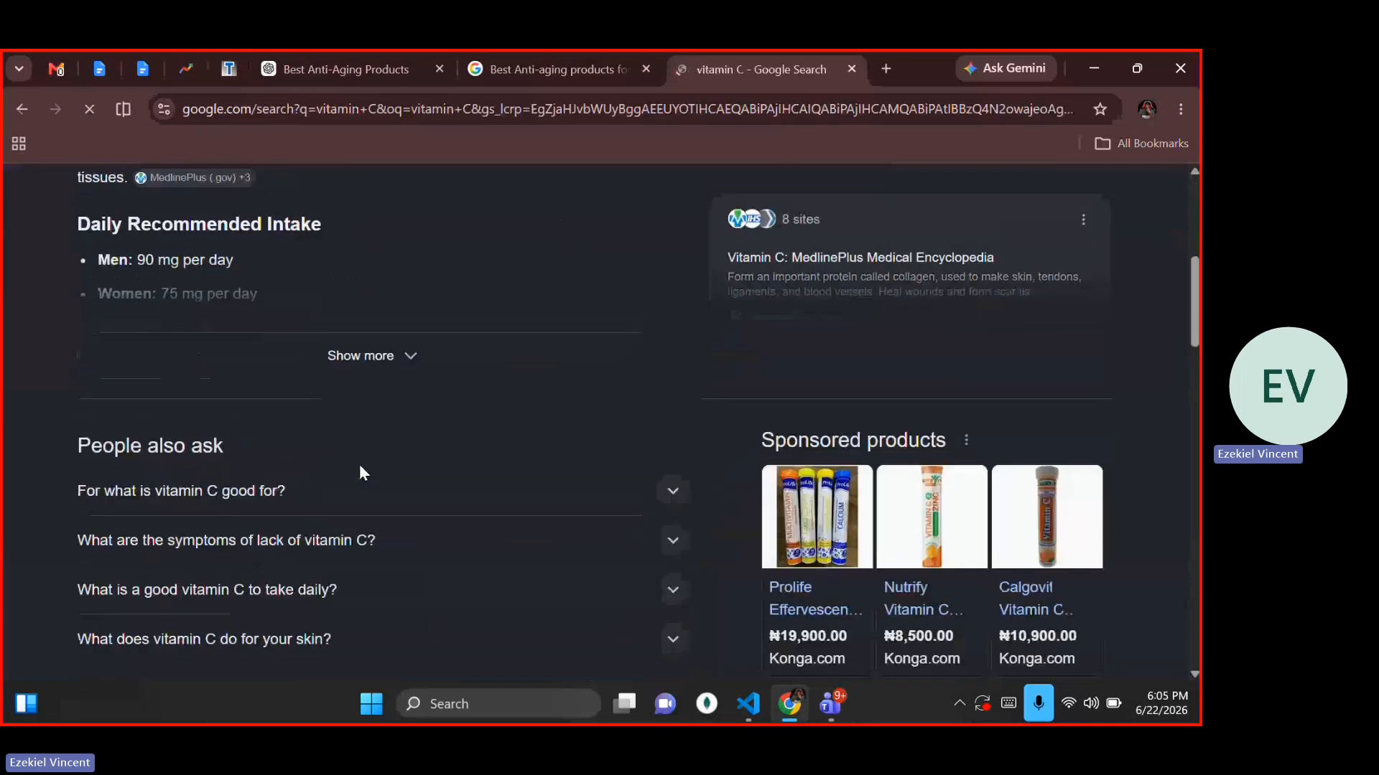
scroll(359, 463, "down", 5)
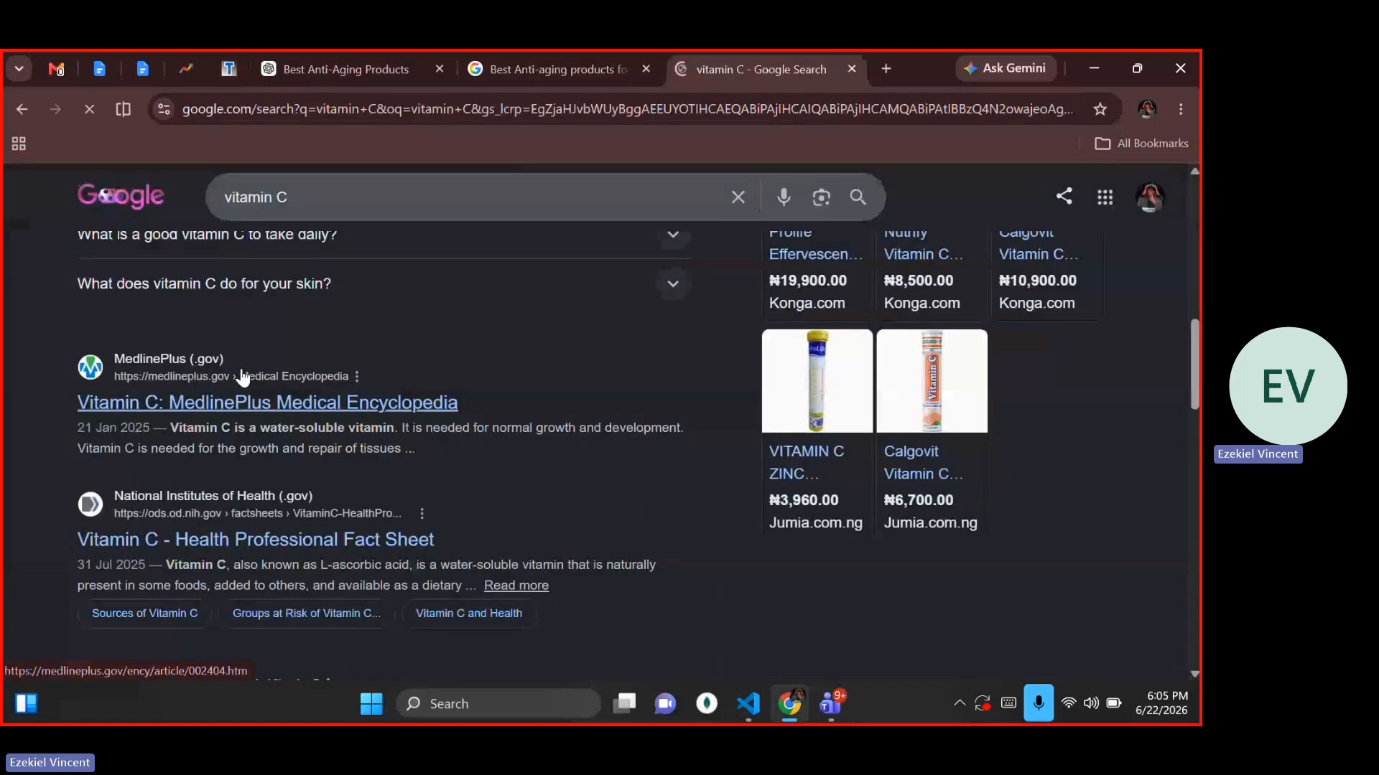
scroll(244, 381, "down", 2)
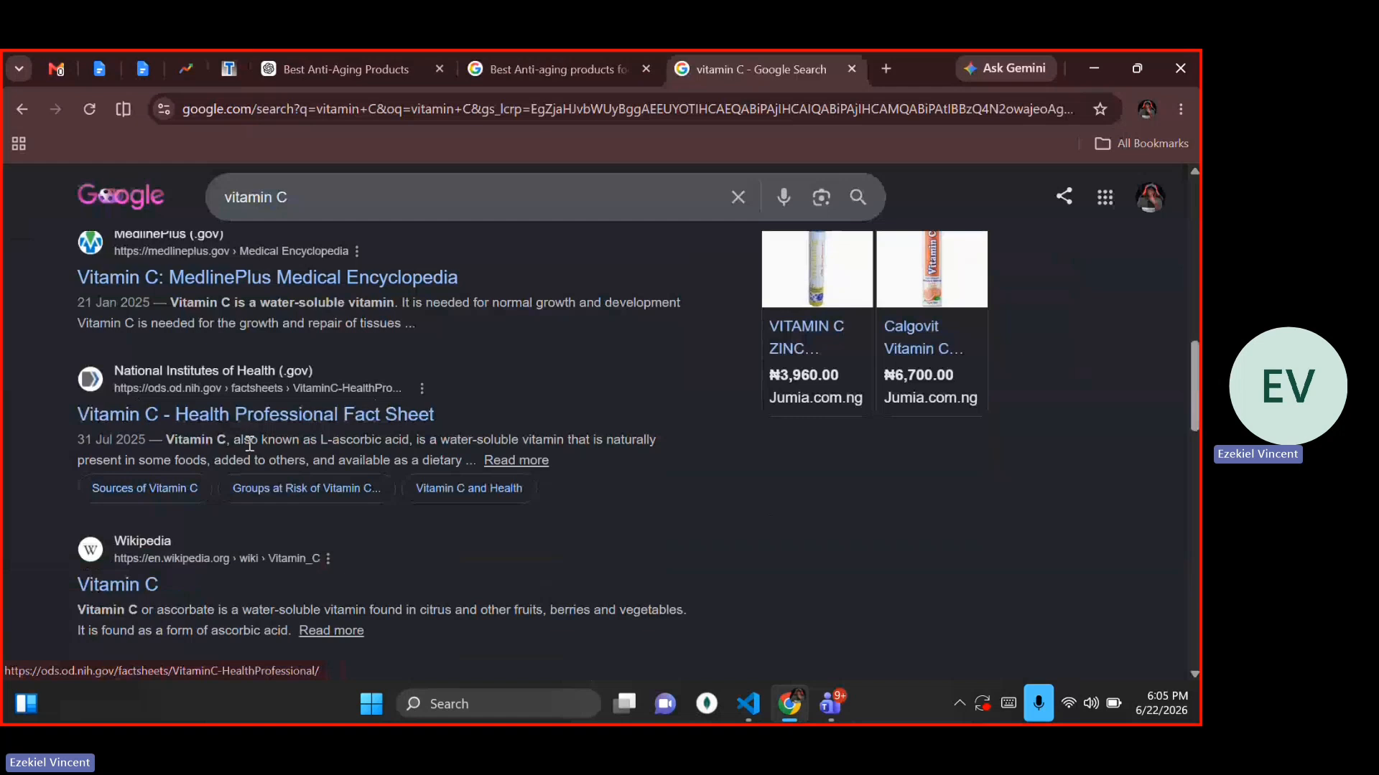
scroll(249, 443, "down", 2)
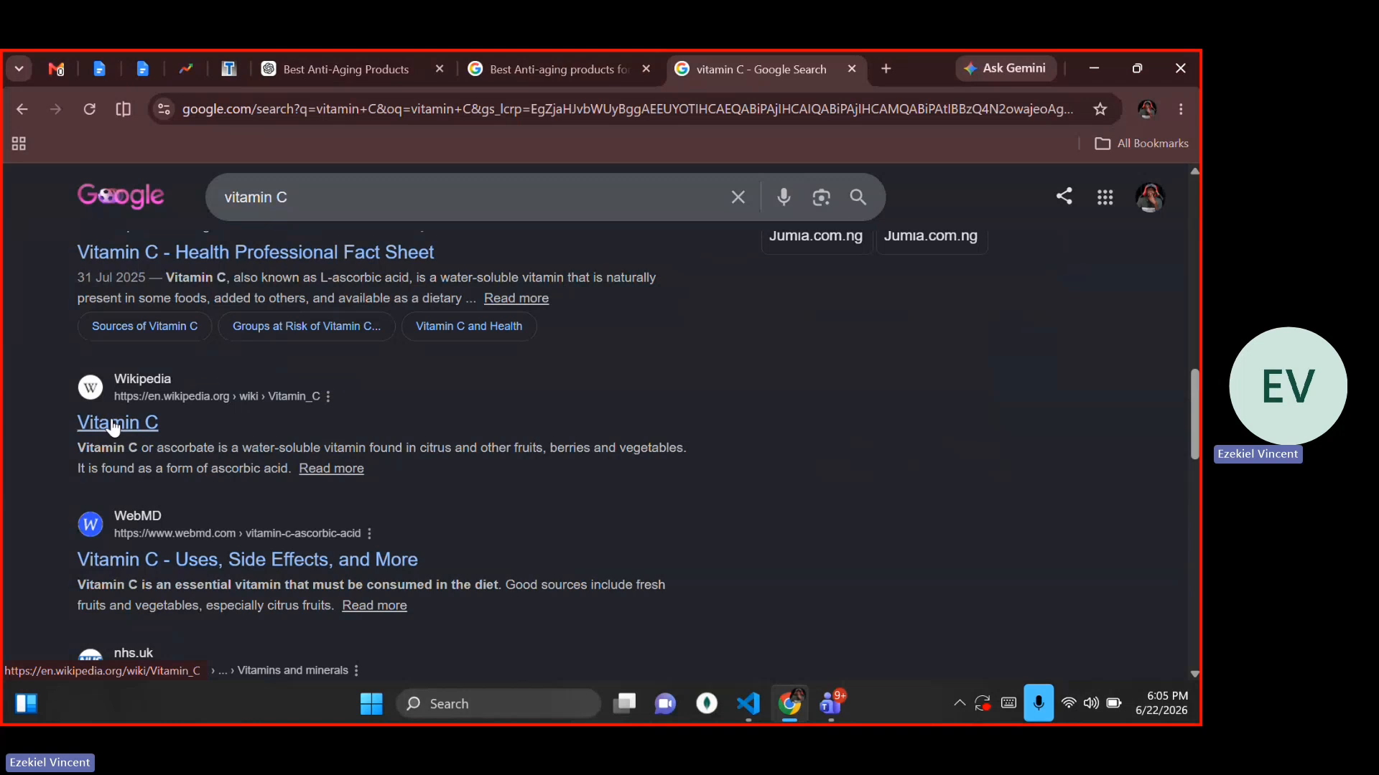
right_click(114, 427)
left_click(186, 204)
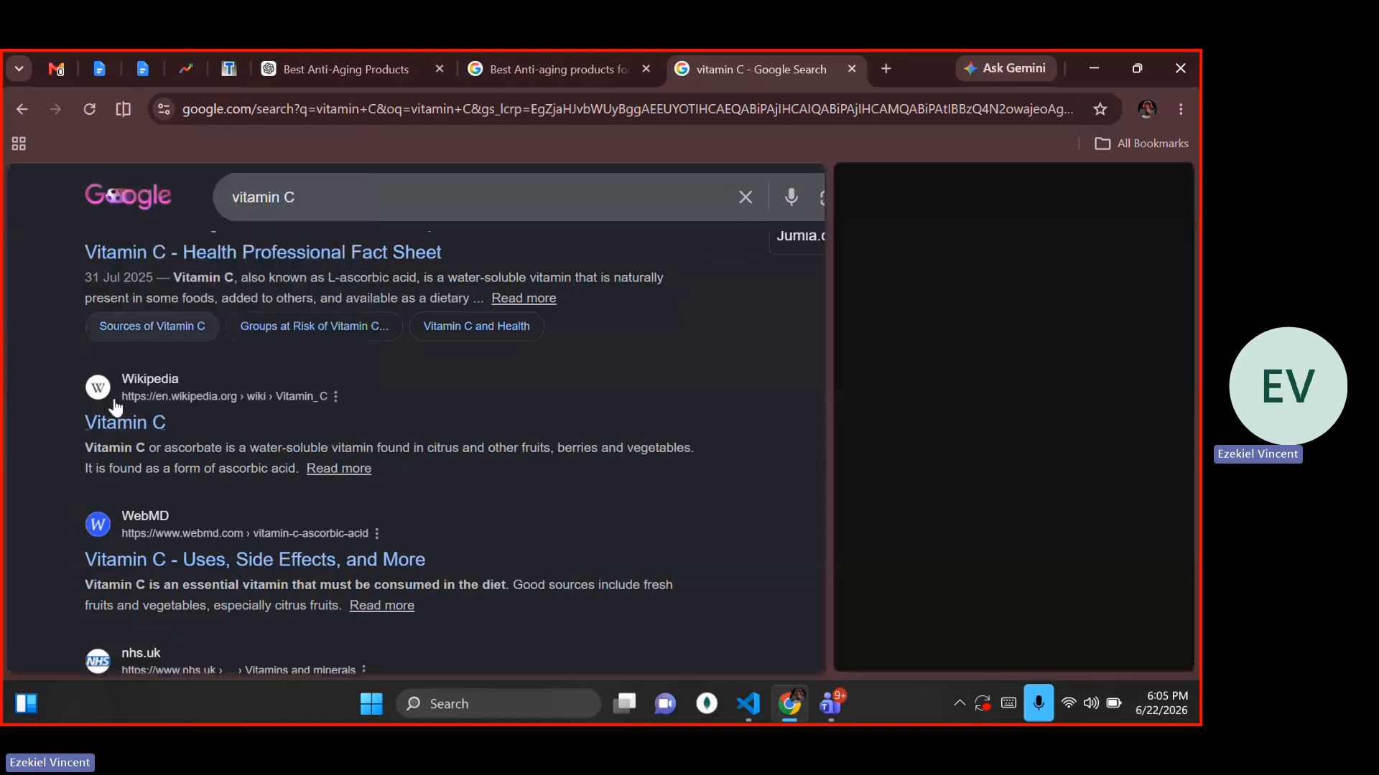
right_click(108, 422)
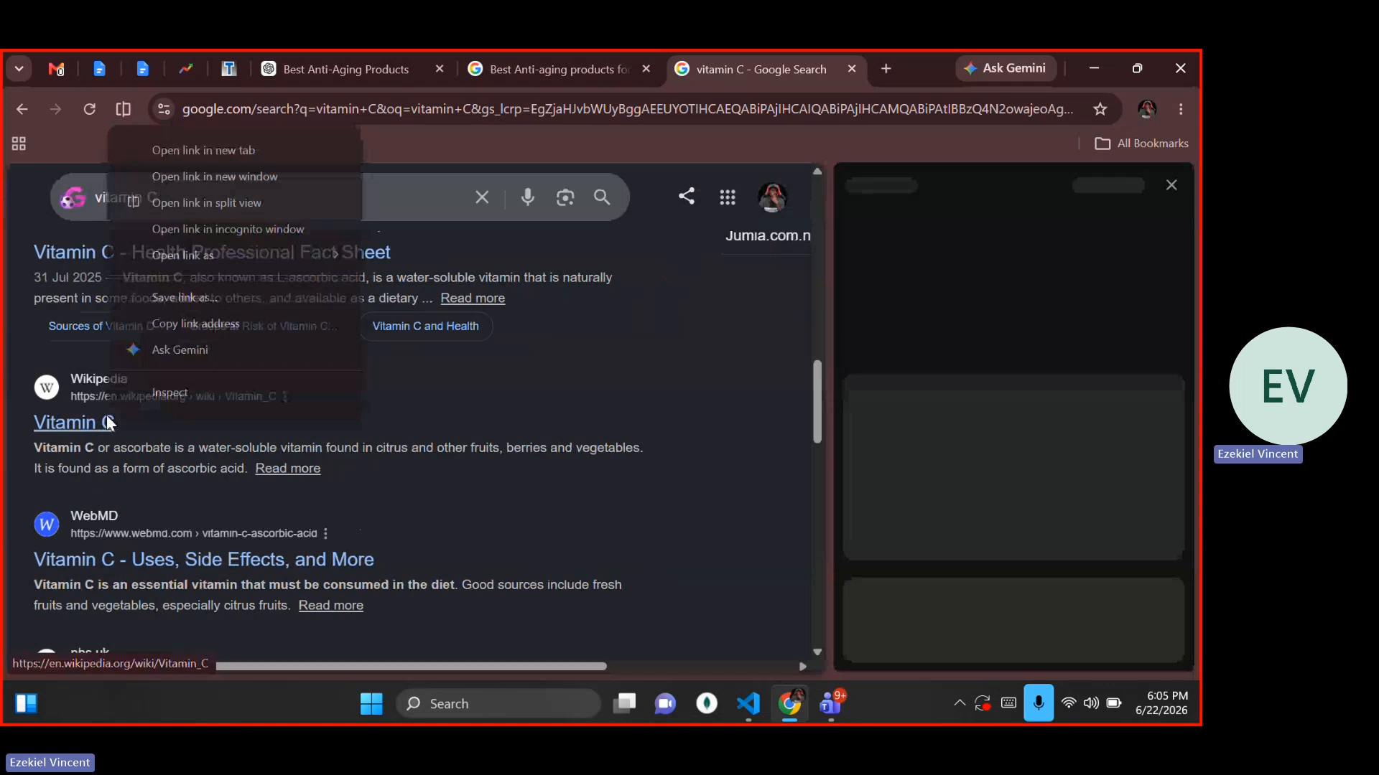
left_click(192, 296)
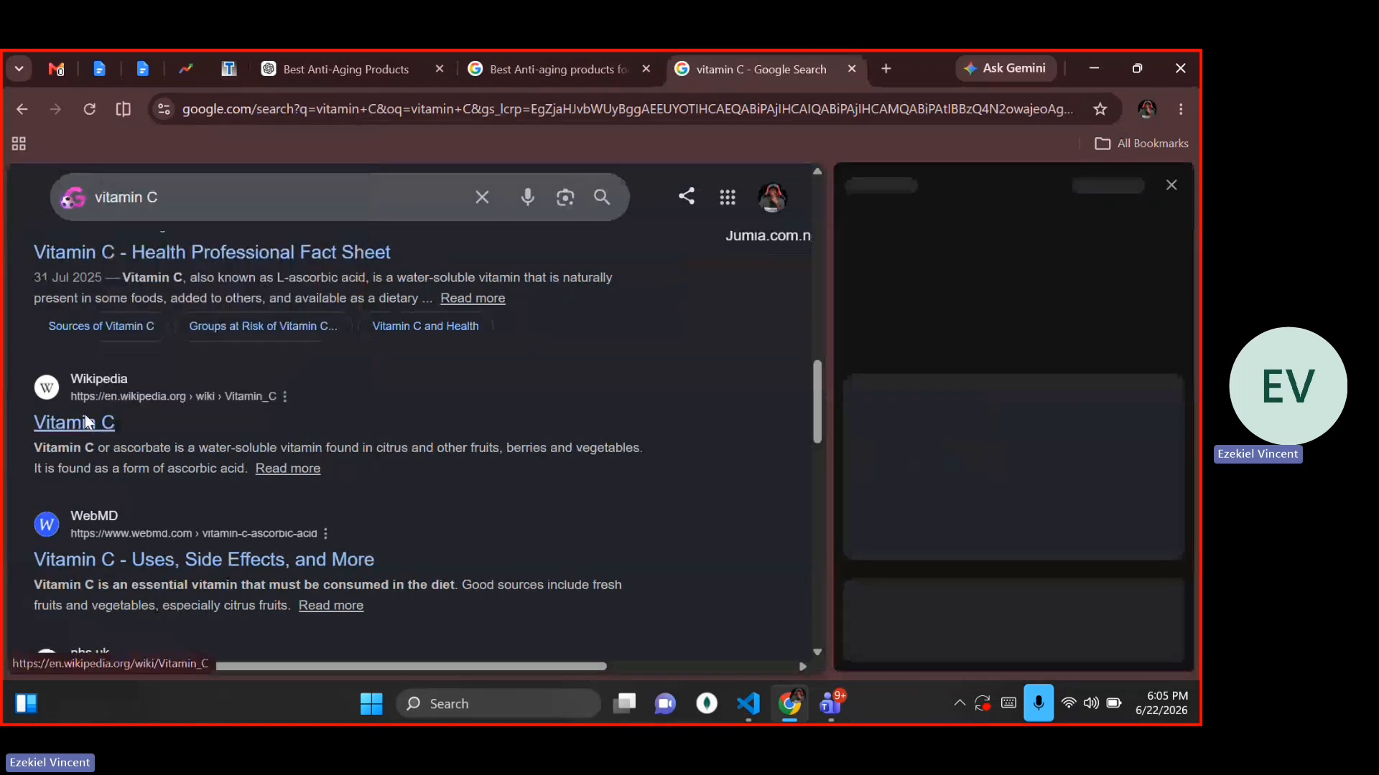
right_click(84, 417)
left_click(192, 323)
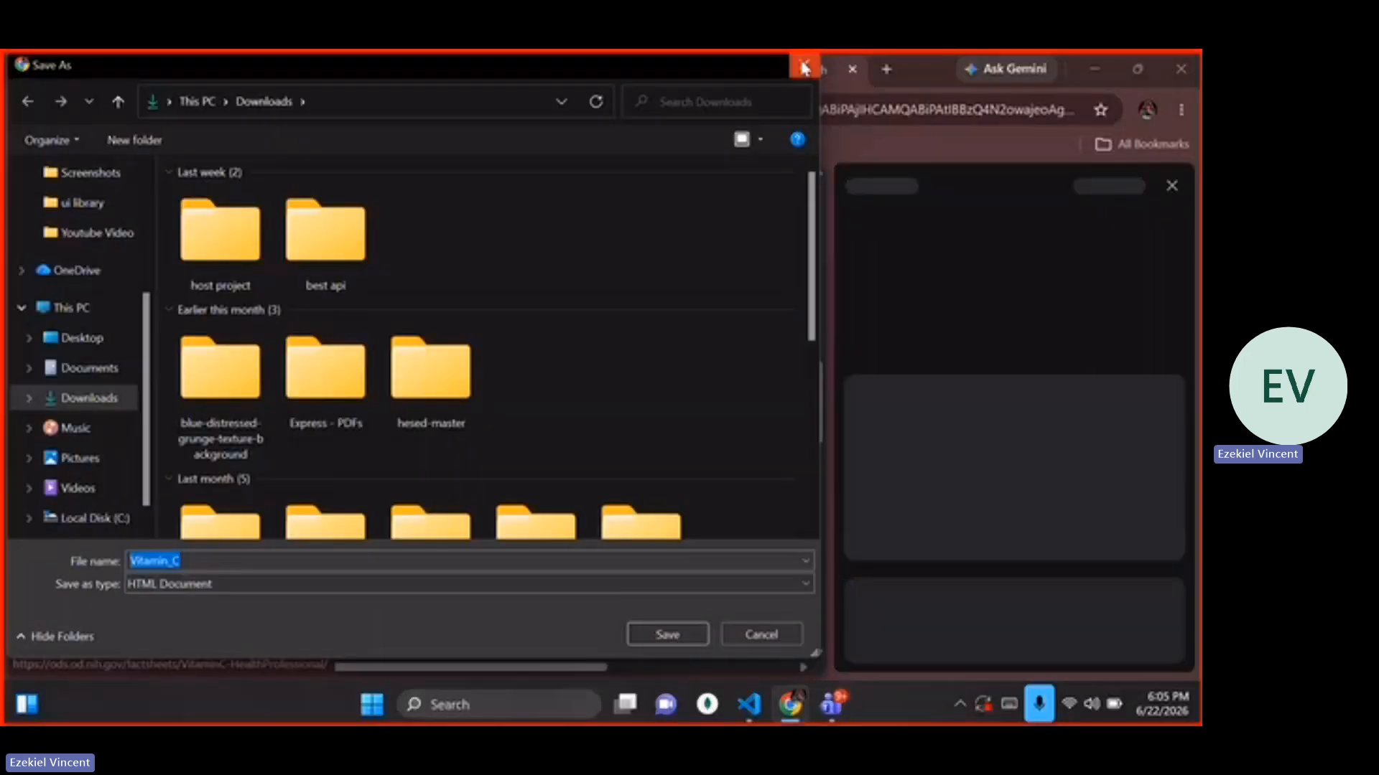
left_click(804, 68)
Link "vitamin C" in the introduction's ingredients sentence to en.wikipedia.org/wiki/Vitamin_C
left_click(229, 69)
key("ctrl+k")
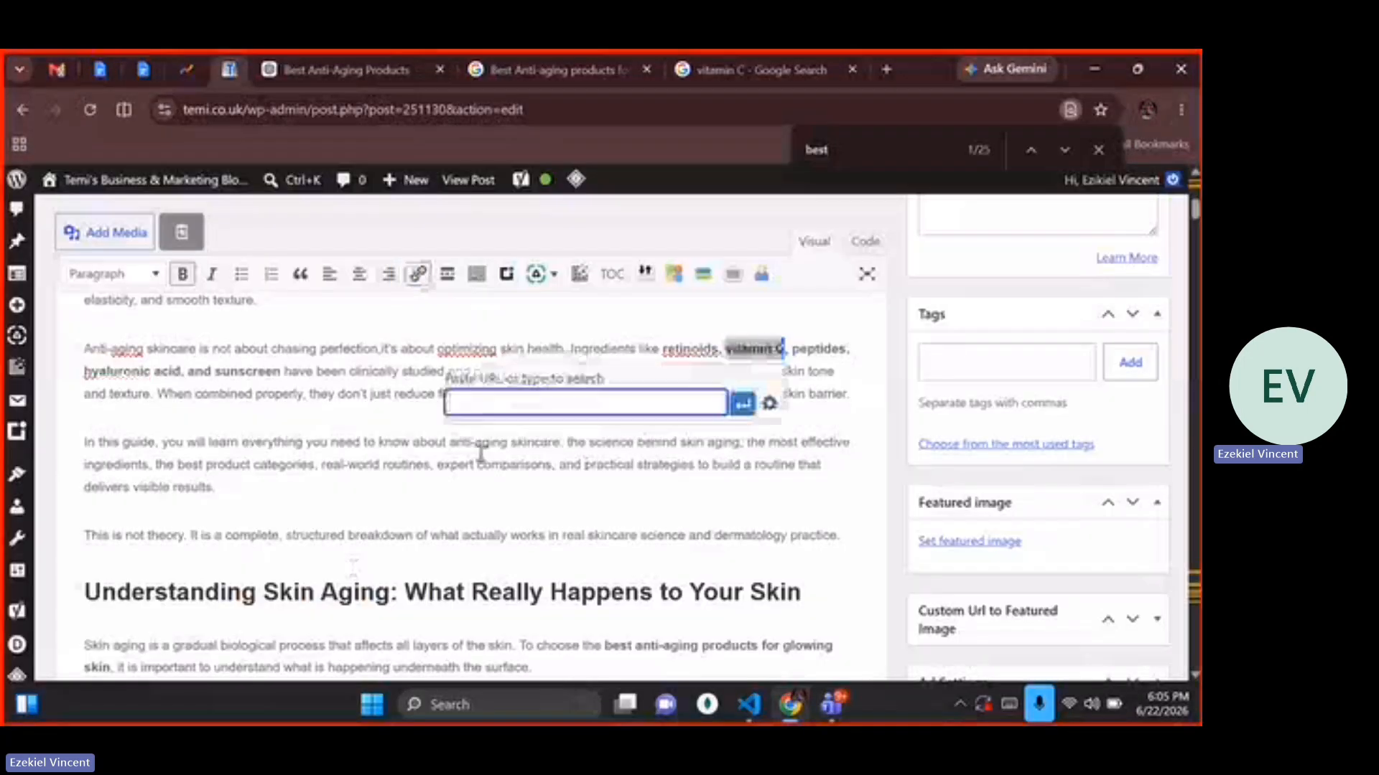
key("ctrl+v")
key("Return")
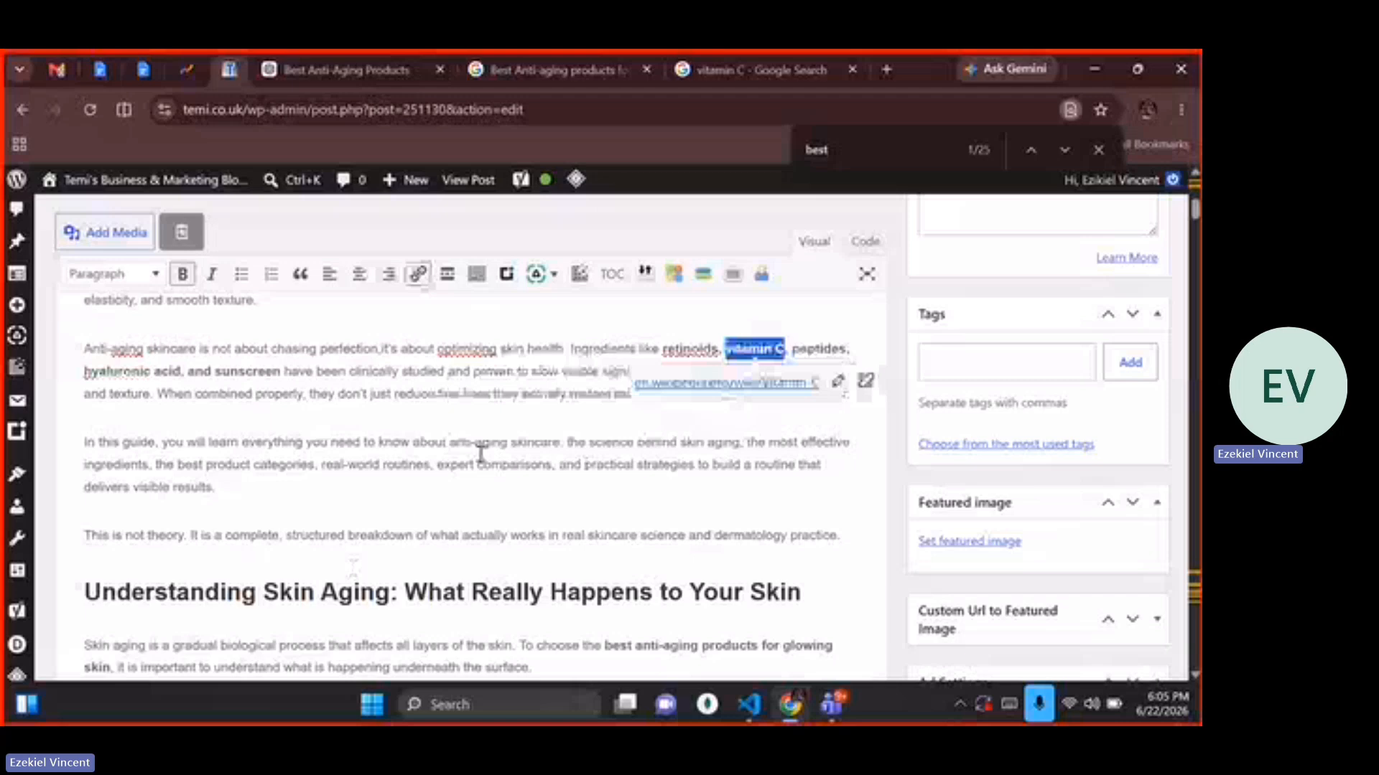
left_click(421, 503)
Search the post for "Vita" and select "Vitamin C" in the sentence beneath the "2. Best Vitamin C Serums" heading
key("ctrl+f")
type("vi")
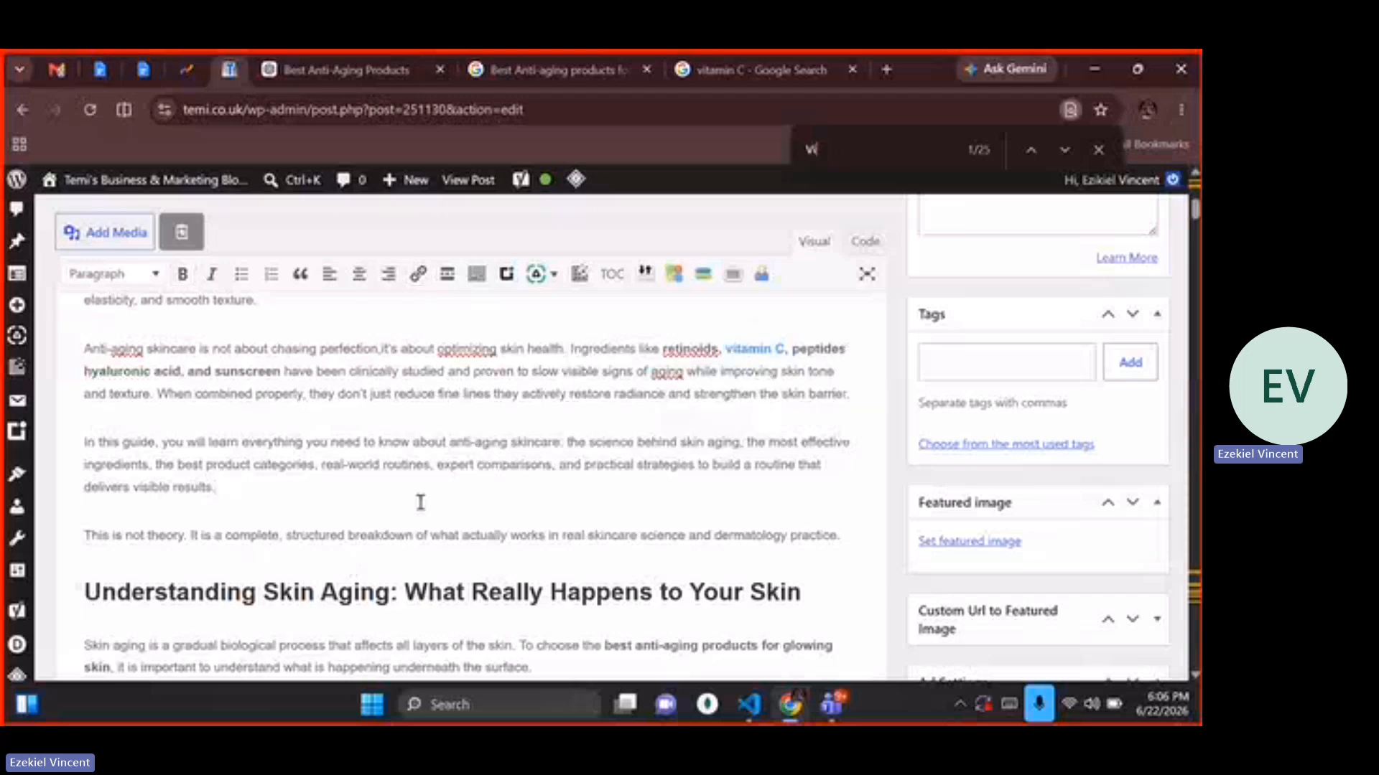
type("ta")
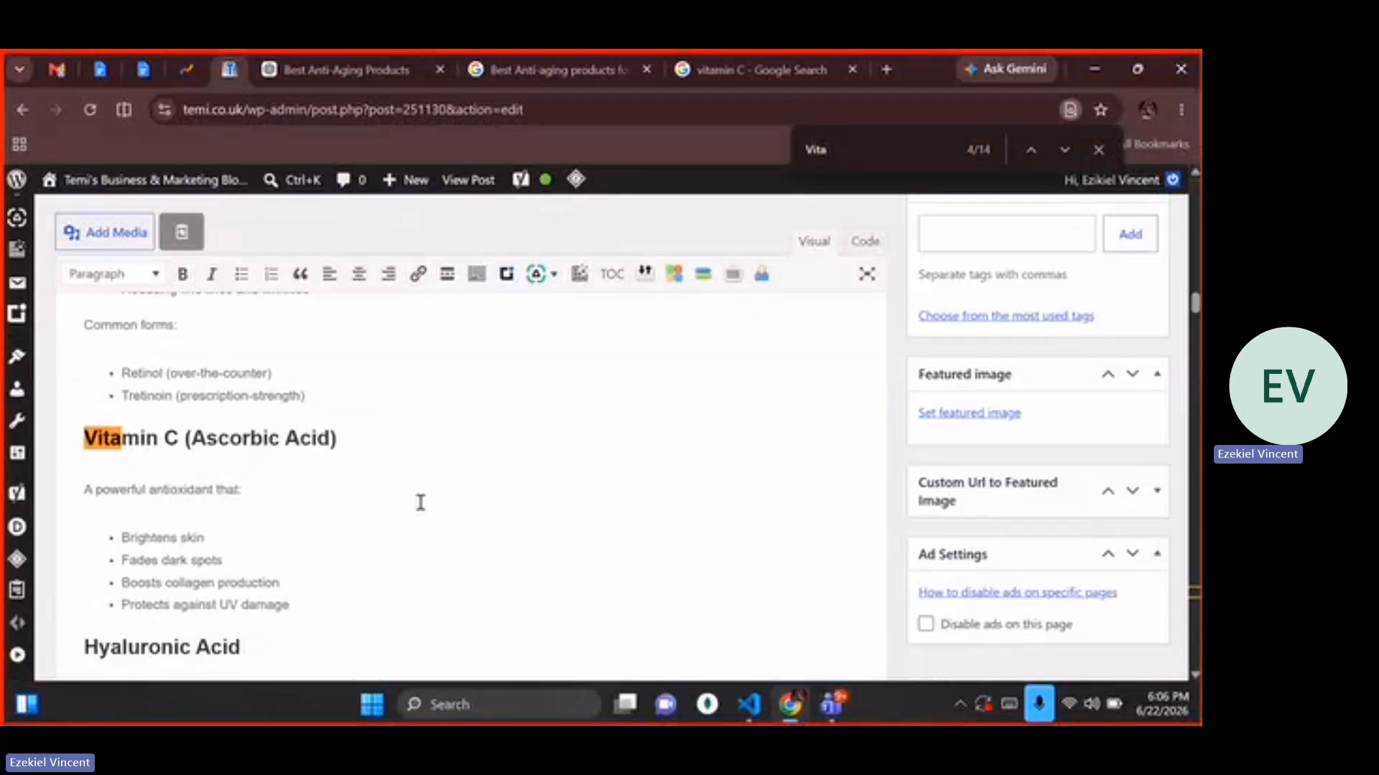
key("Return")
key("Return")
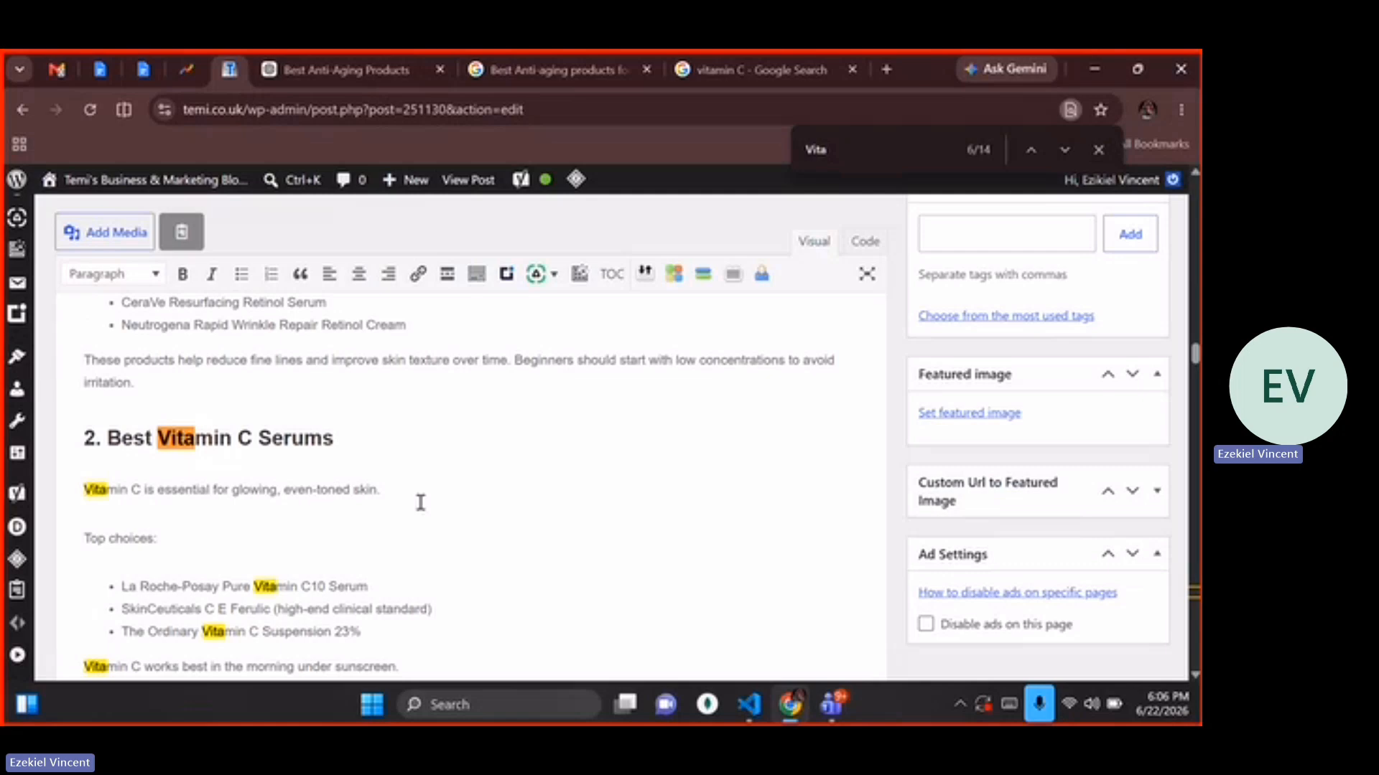
left_click_drag(84, 489, 140, 489)
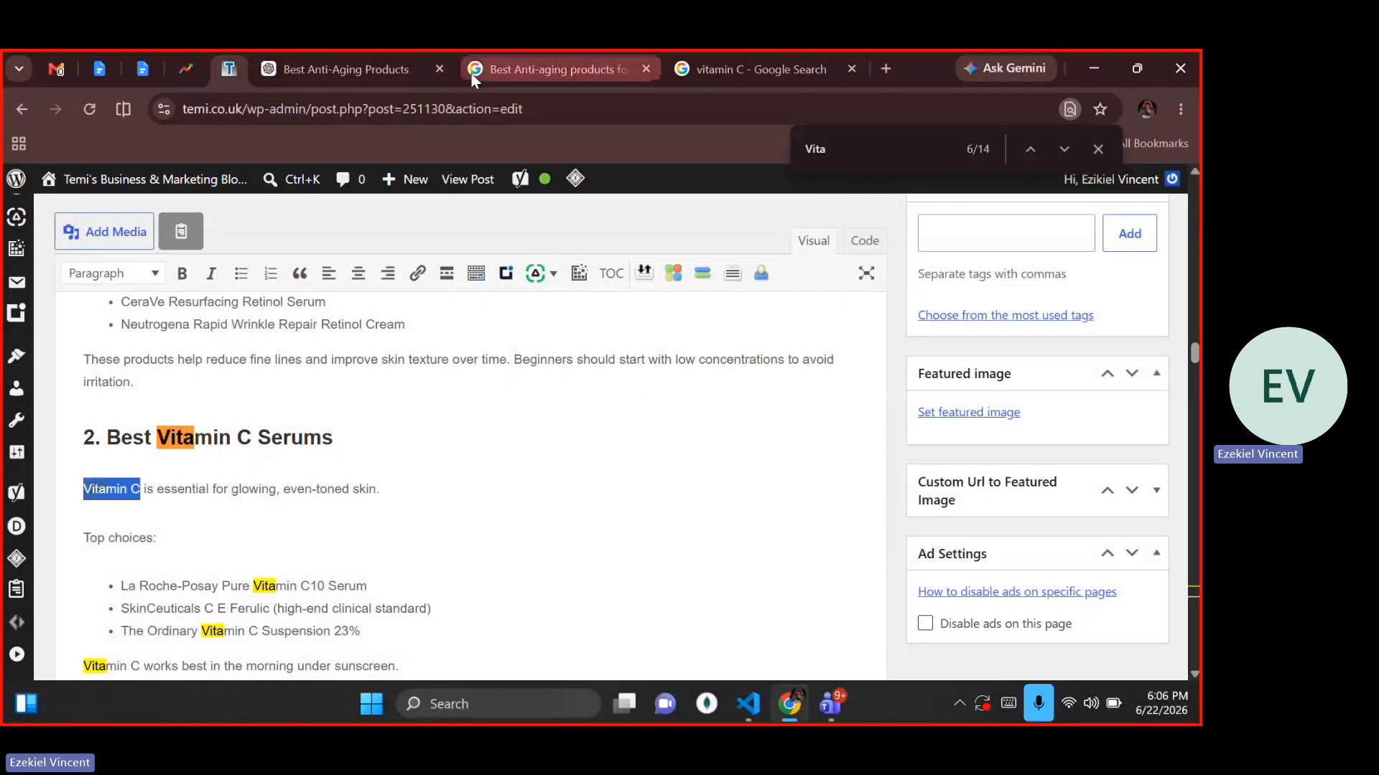
Copy the link of the National Institutes of Health vitamin C fact sheet and link the serums section's selected "Vitamin C" to it
left_click(471, 75)
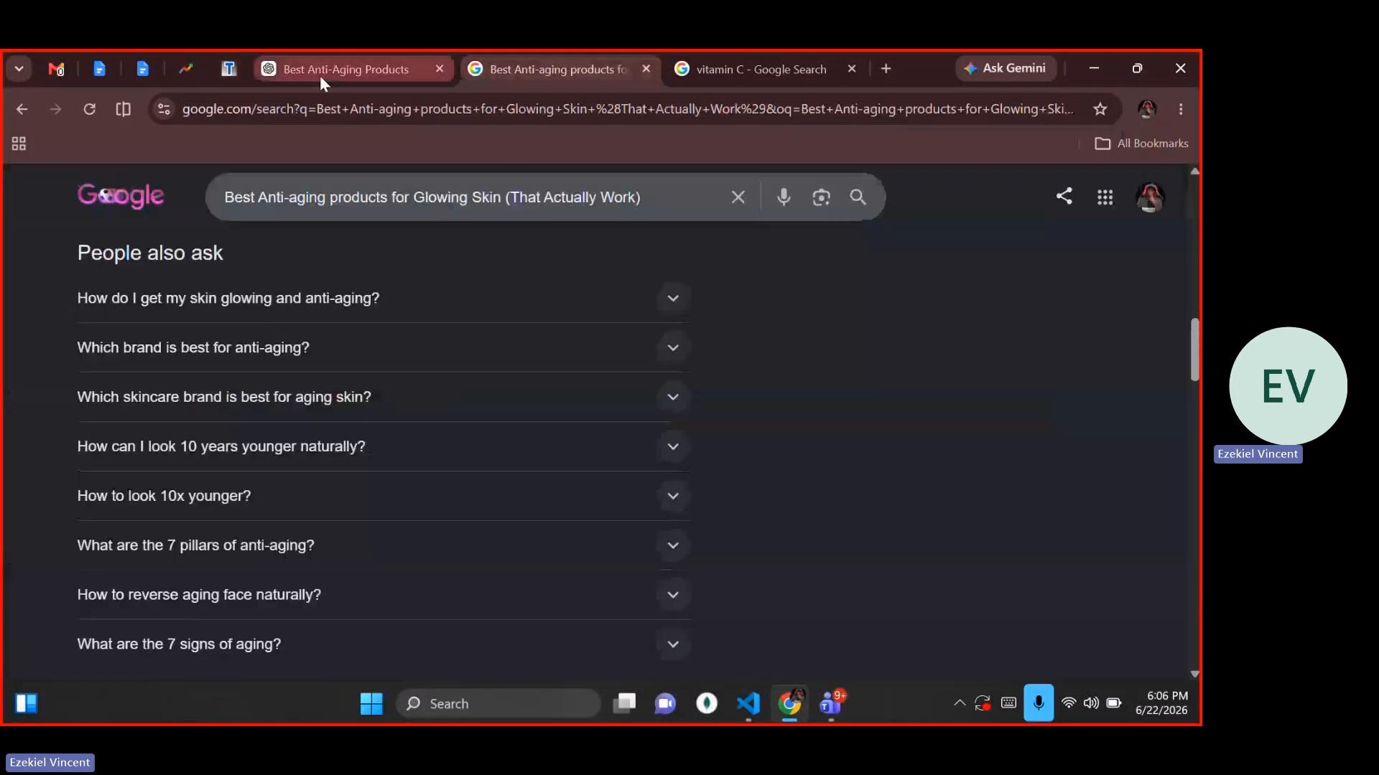
double_click(868, 116)
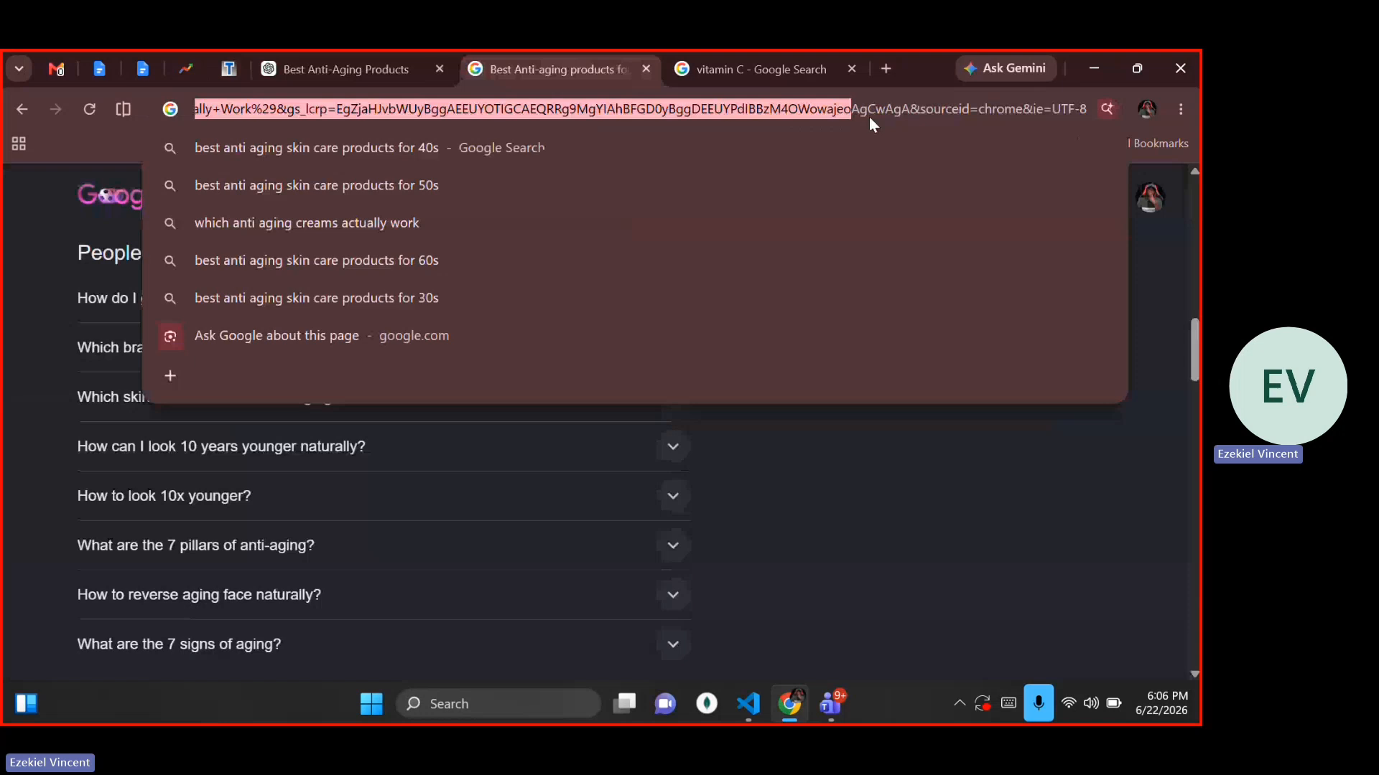
left_click(820, 69)
scroll(201, 467, "up", 2)
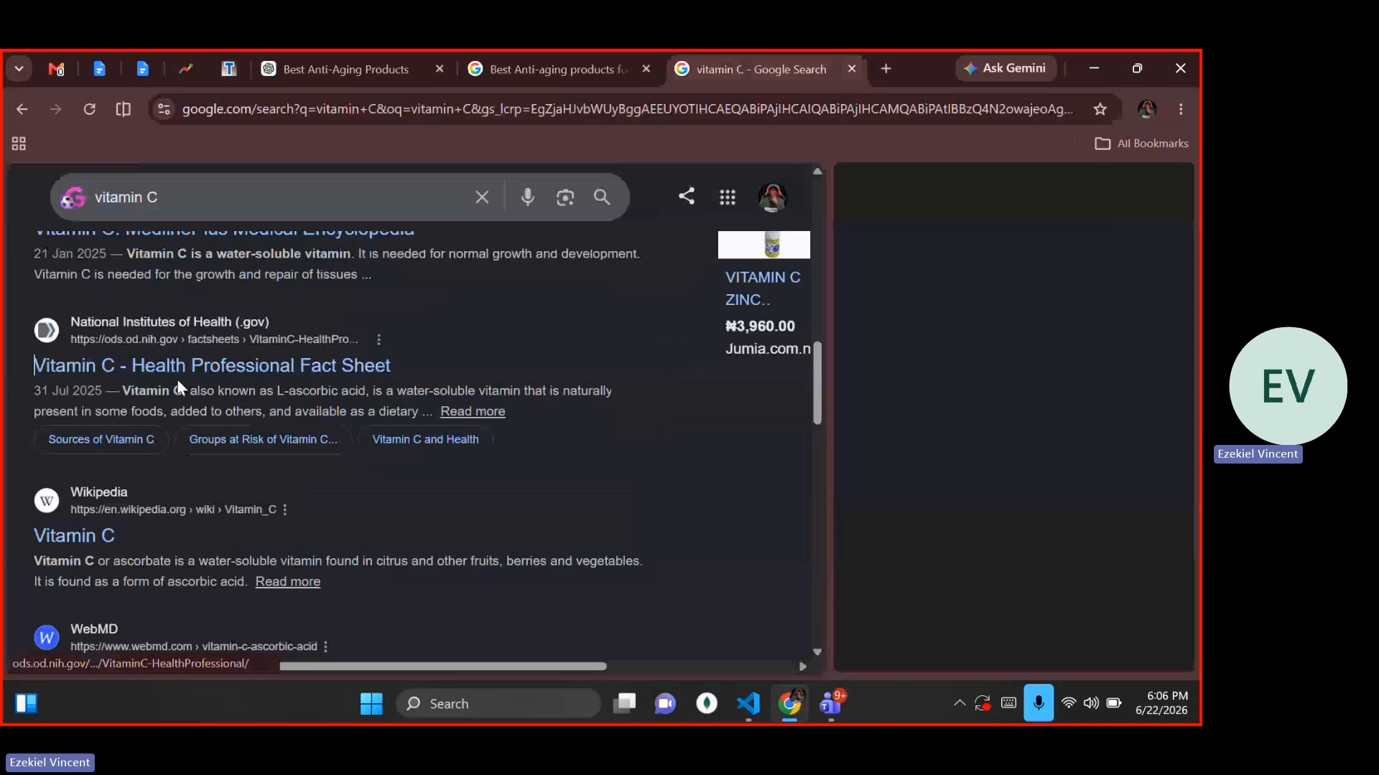
left_click(273, 514)
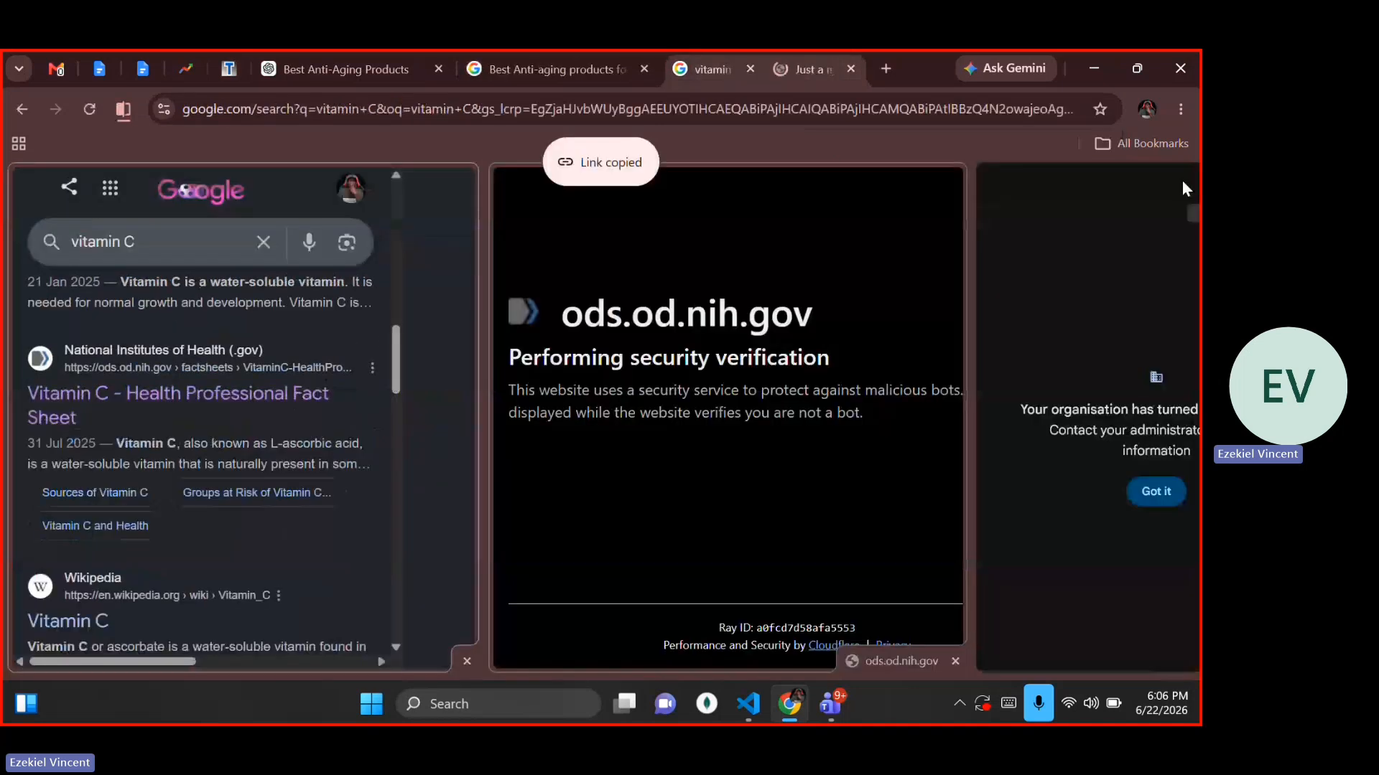
left_click(1183, 189)
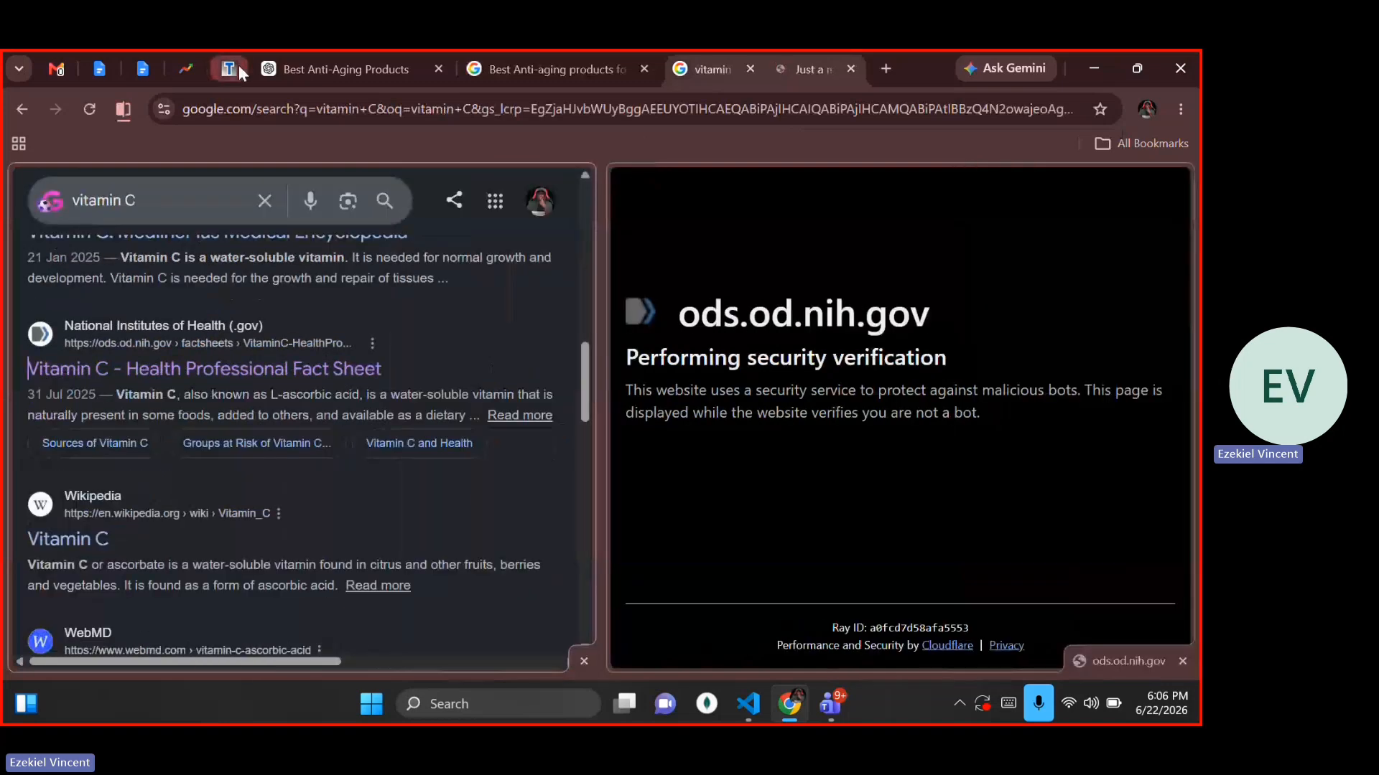
left_click(239, 69)
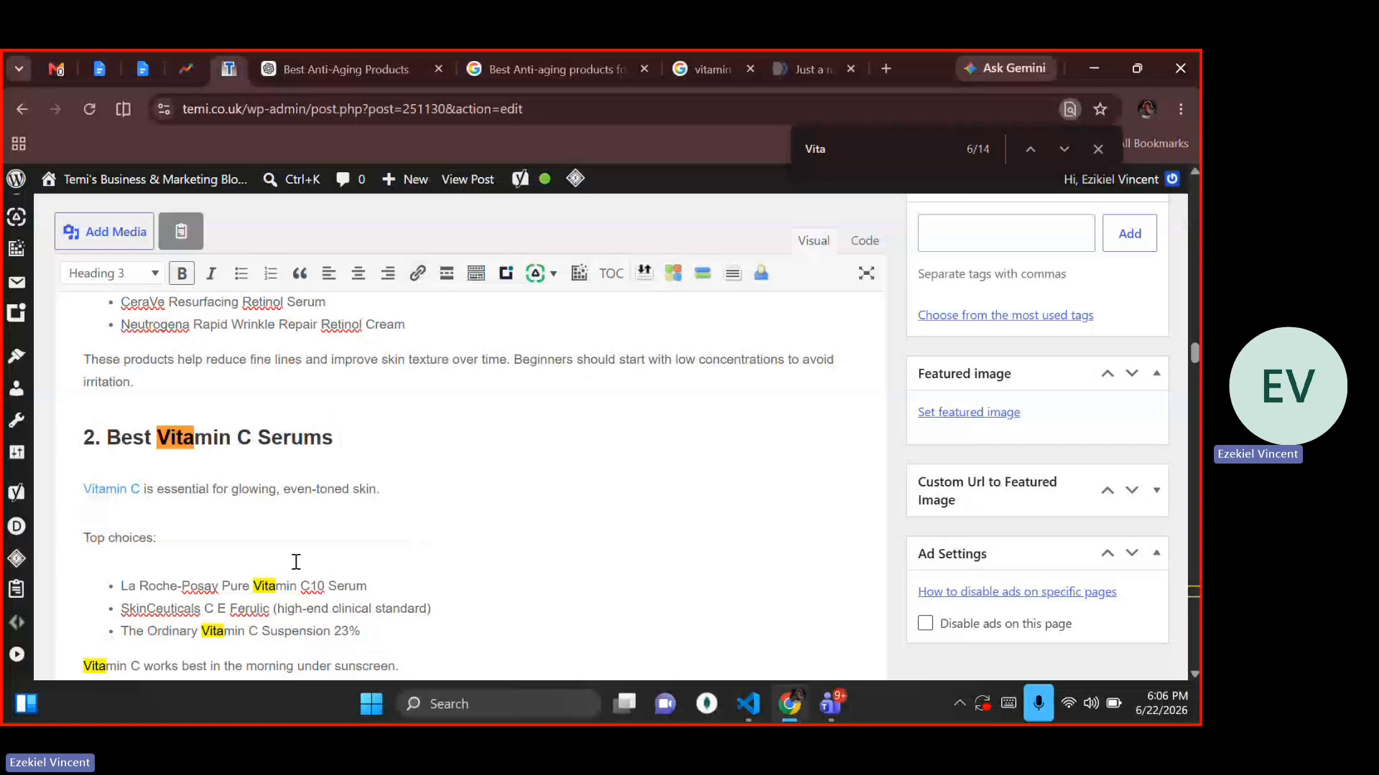
Go through the remaining "Vita" matches and select the bullet "Use vitamin C in the morning" in the long-term routine section
scroll(296, 562, "down", 3)
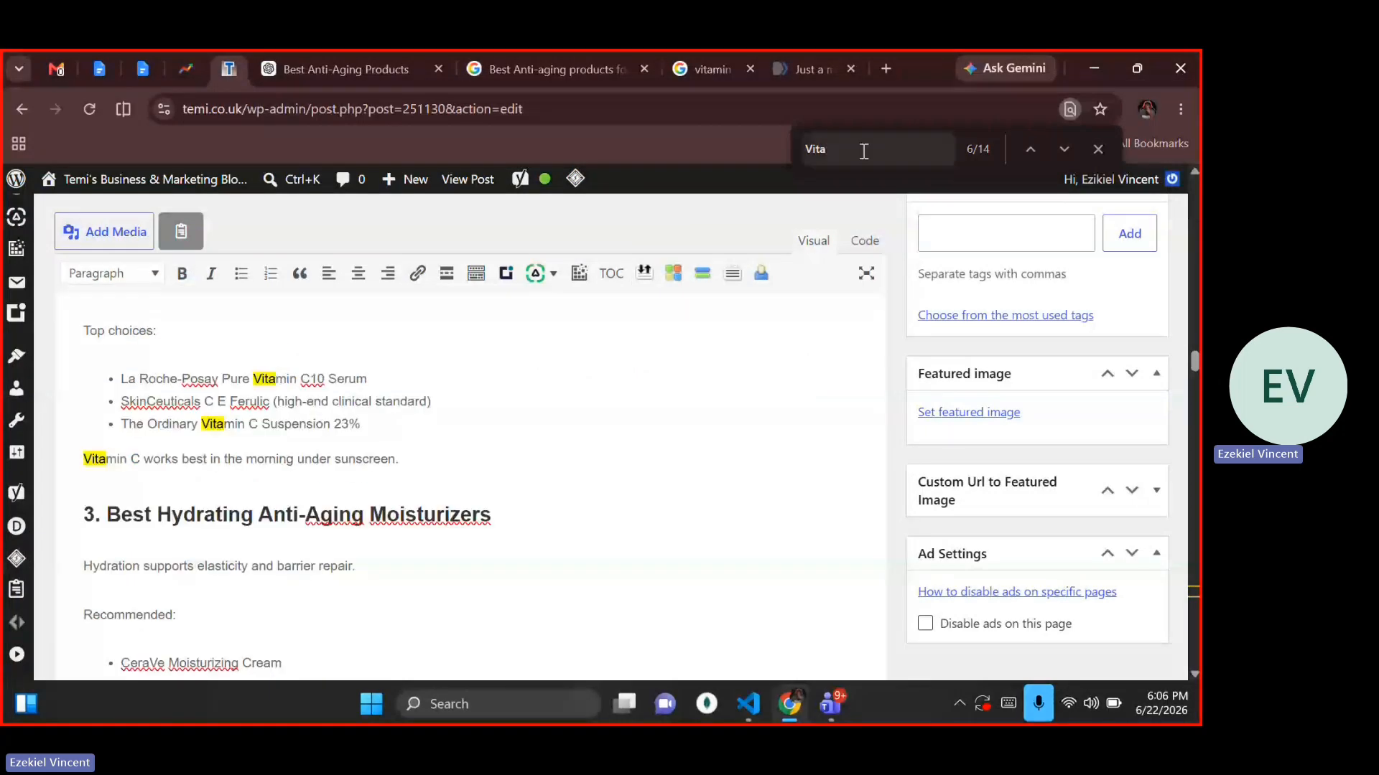
key("Return")
key("Return")
key("Return")
key("Return")
key("Return")
key("Return")
key("Return")
left_click(292, 436)
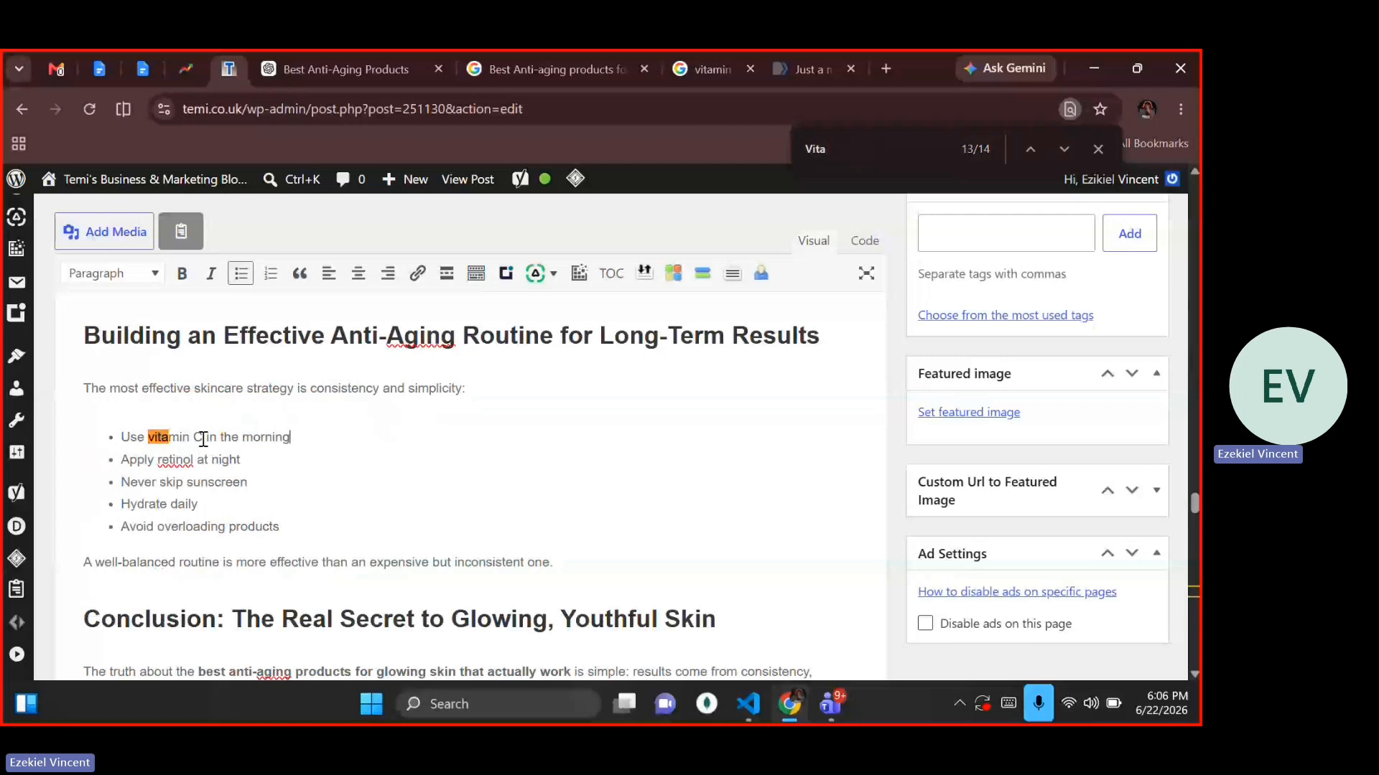
left_click_drag(203, 438, 152, 441)
triple_click(154, 440)
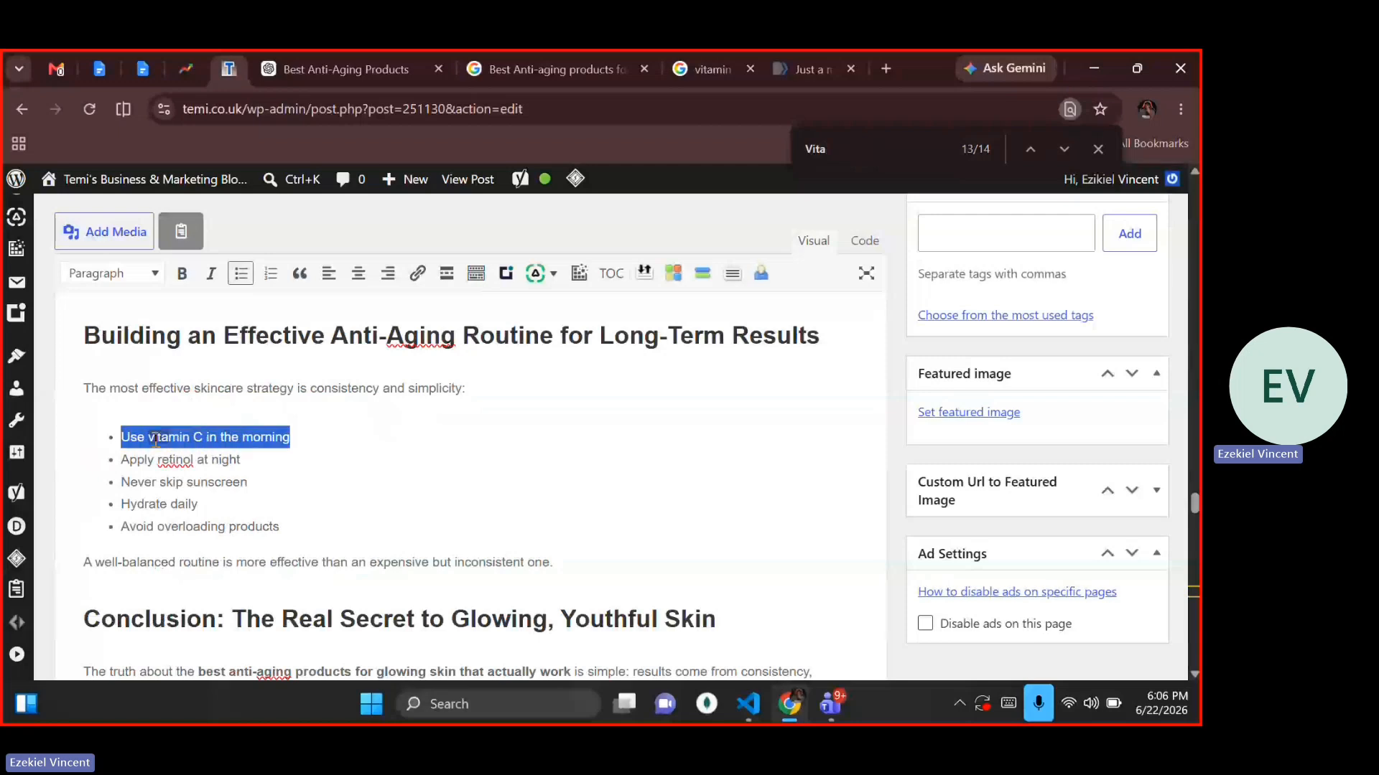
Copy the Wikipedia vitamin C result's link address and link the bullet "Use vitamin C in the morning" to it
left_click(806, 68)
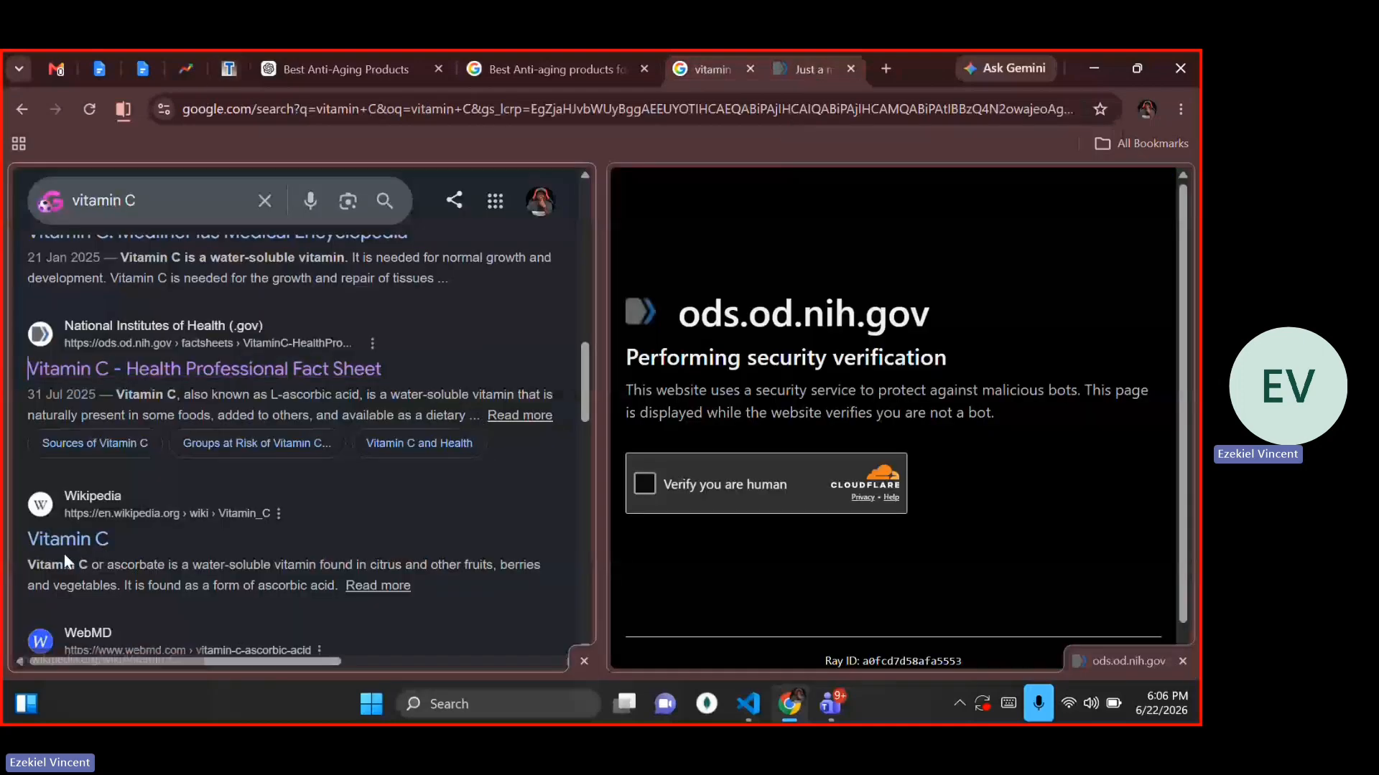
right_click(79, 537)
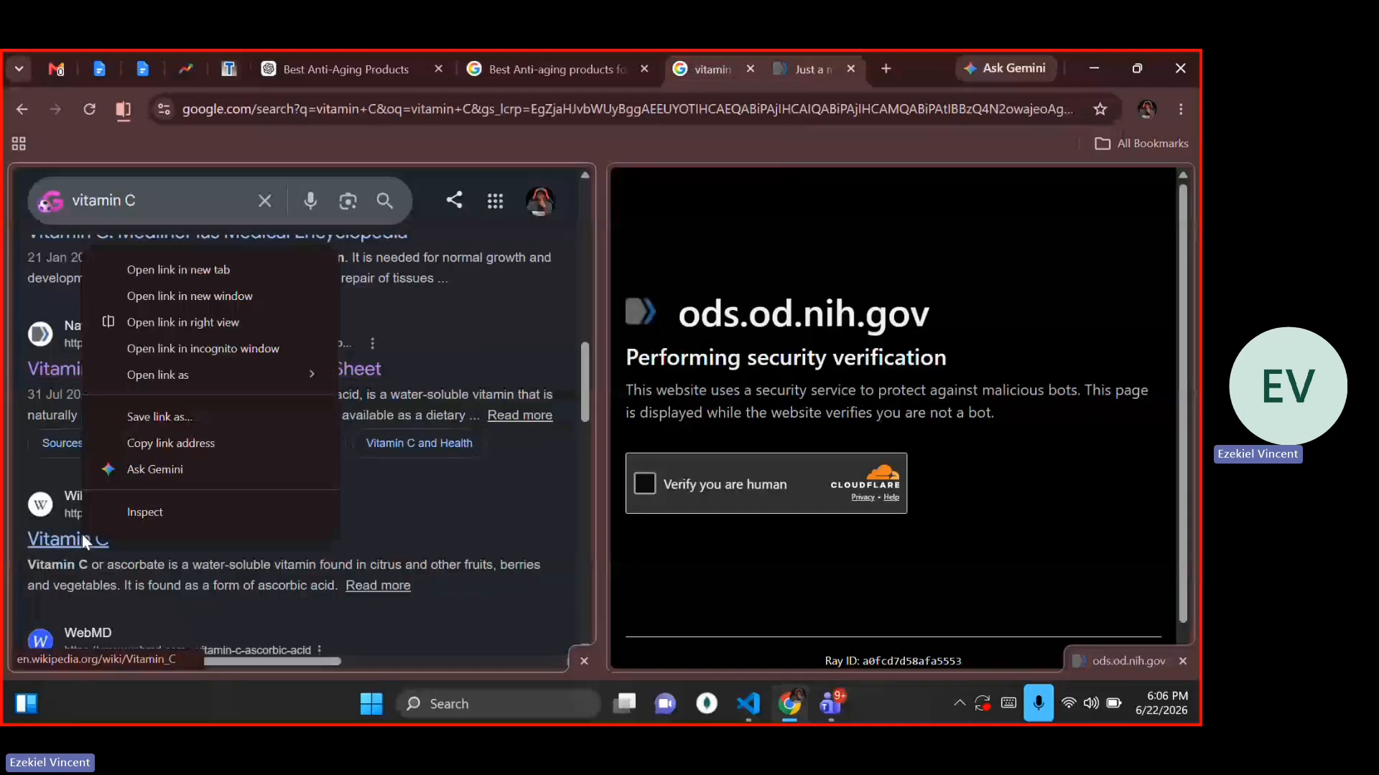
left_click(195, 437)
left_click(271, 216)
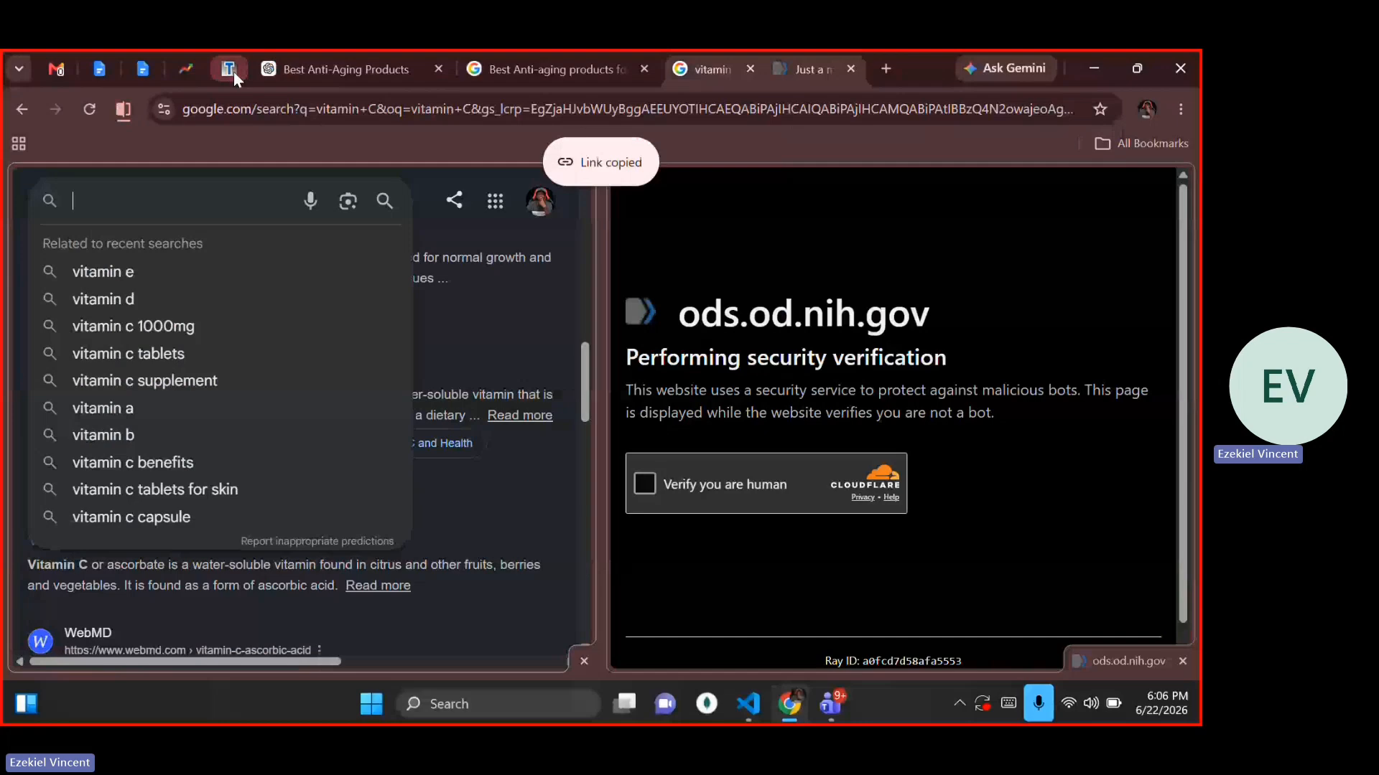
left_click(229, 69)
key("ctrl+v")
key("Return")
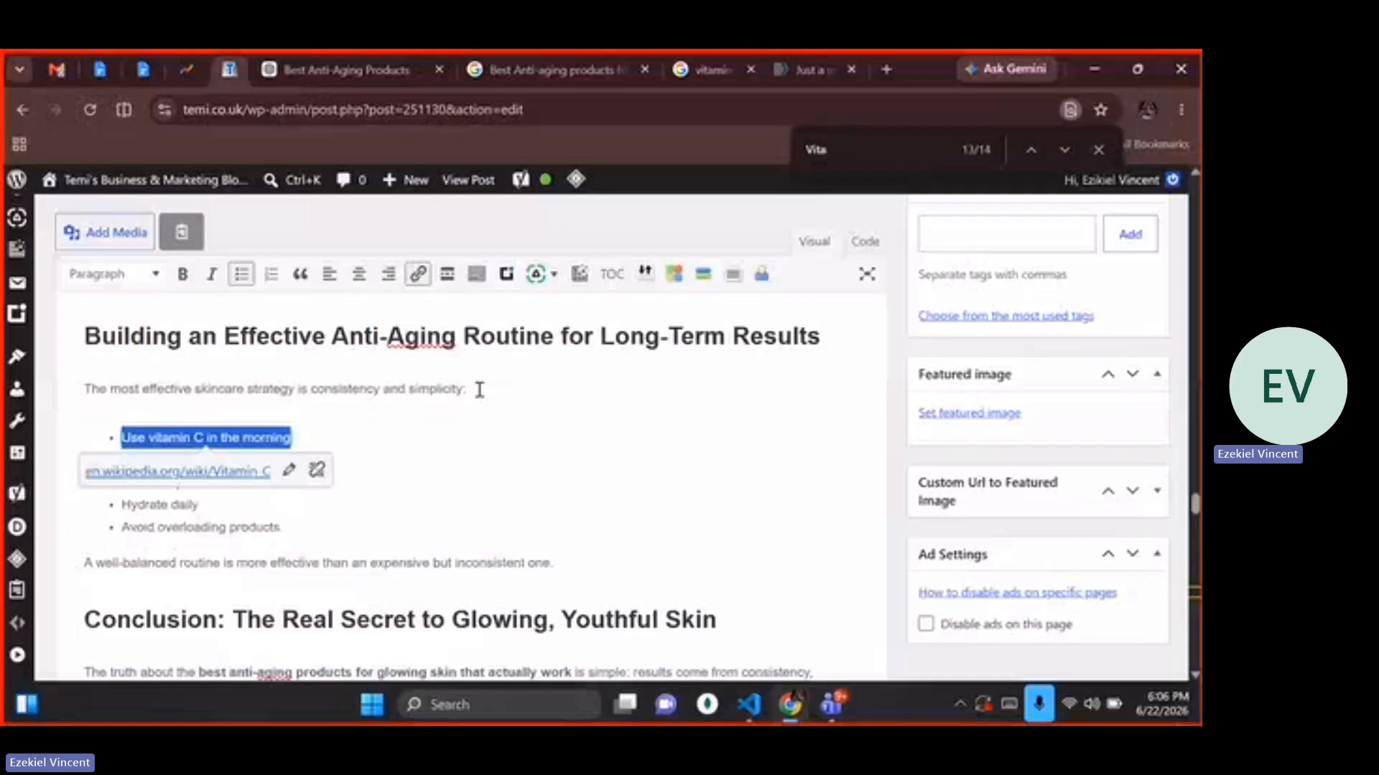
Return to the start of the post and look through it down to the frequently asked questions
key("ctrl+a")
key("ctrl+Home")
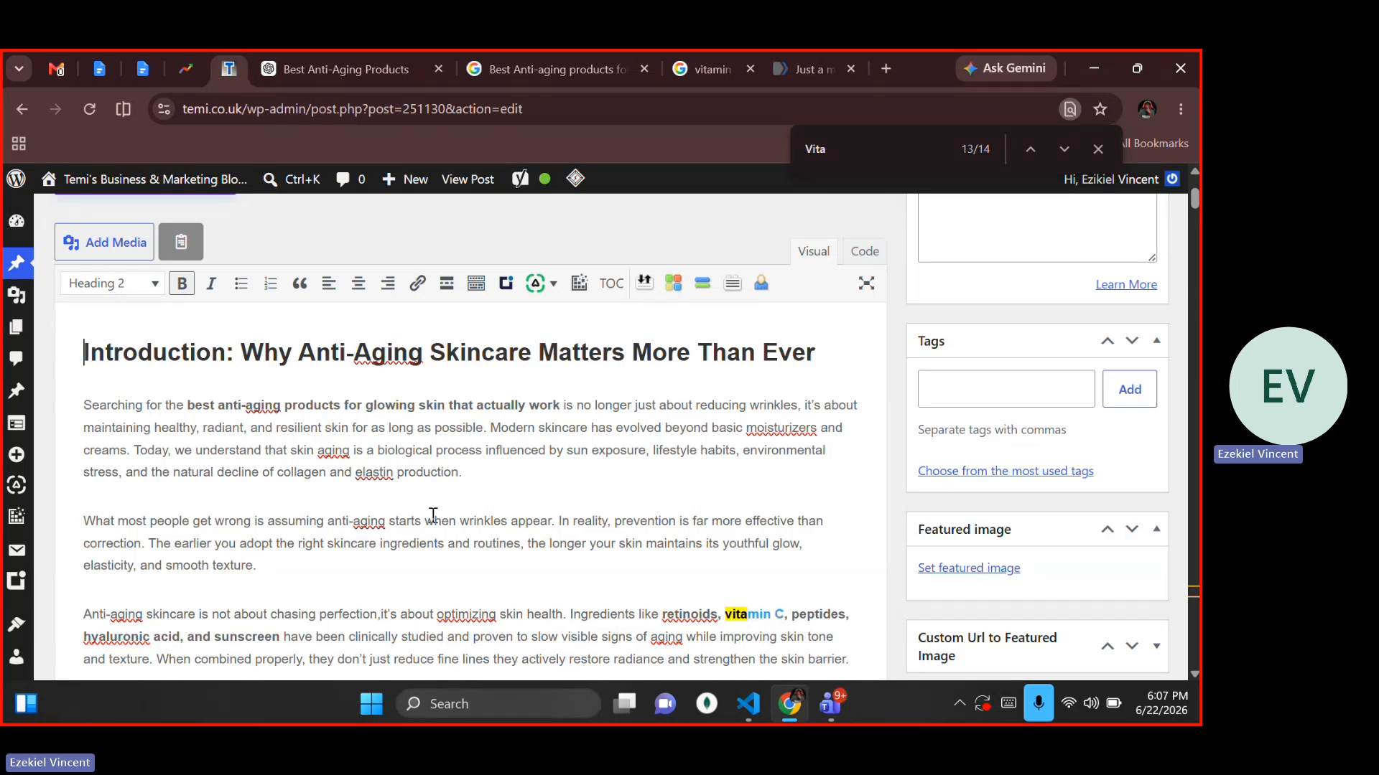
left_click_drag(434, 520, 400, 563)
left_click(403, 563)
scroll(404, 562, "down", 15)
scroll(1006, 431, "down", 2)
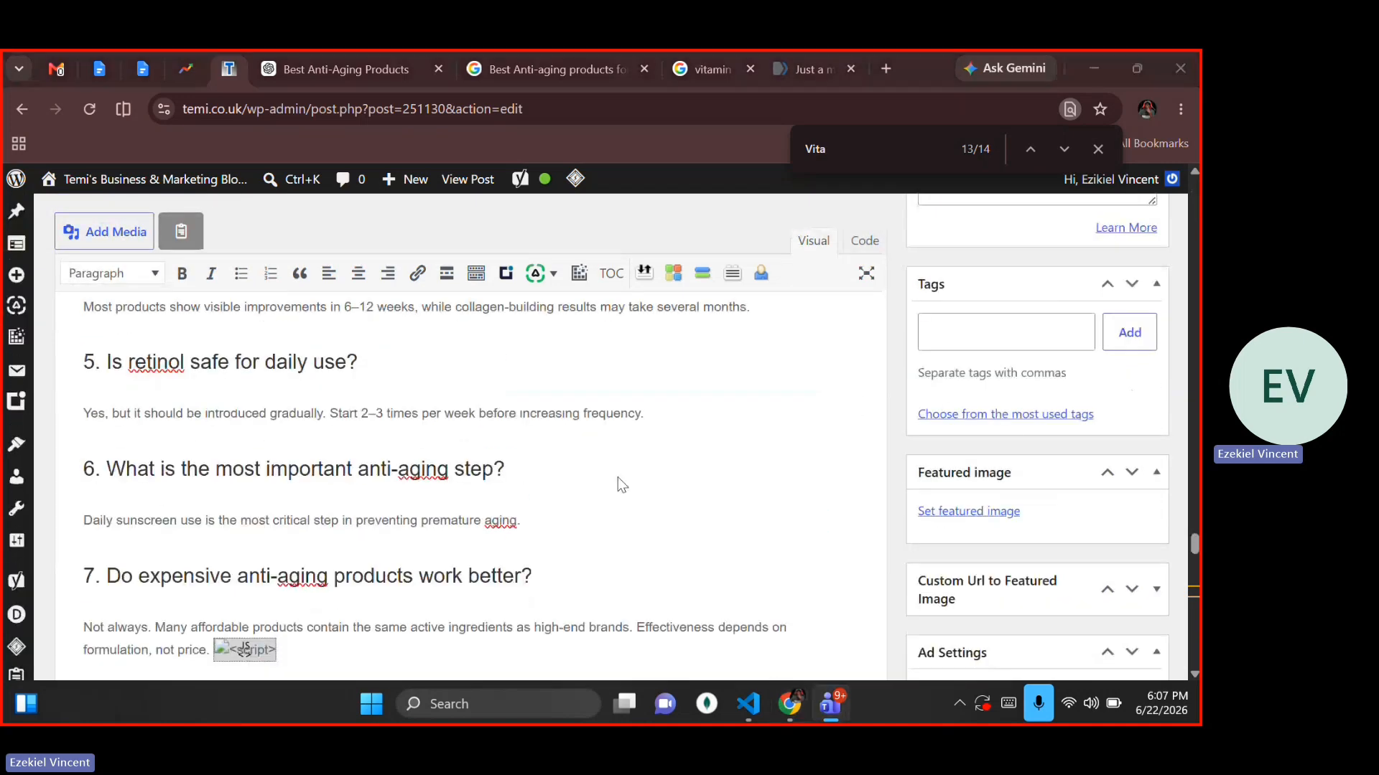
Switch to the Trending Keywords document and duplicate the five trending keywords beneath the original list
left_click(947, 379)
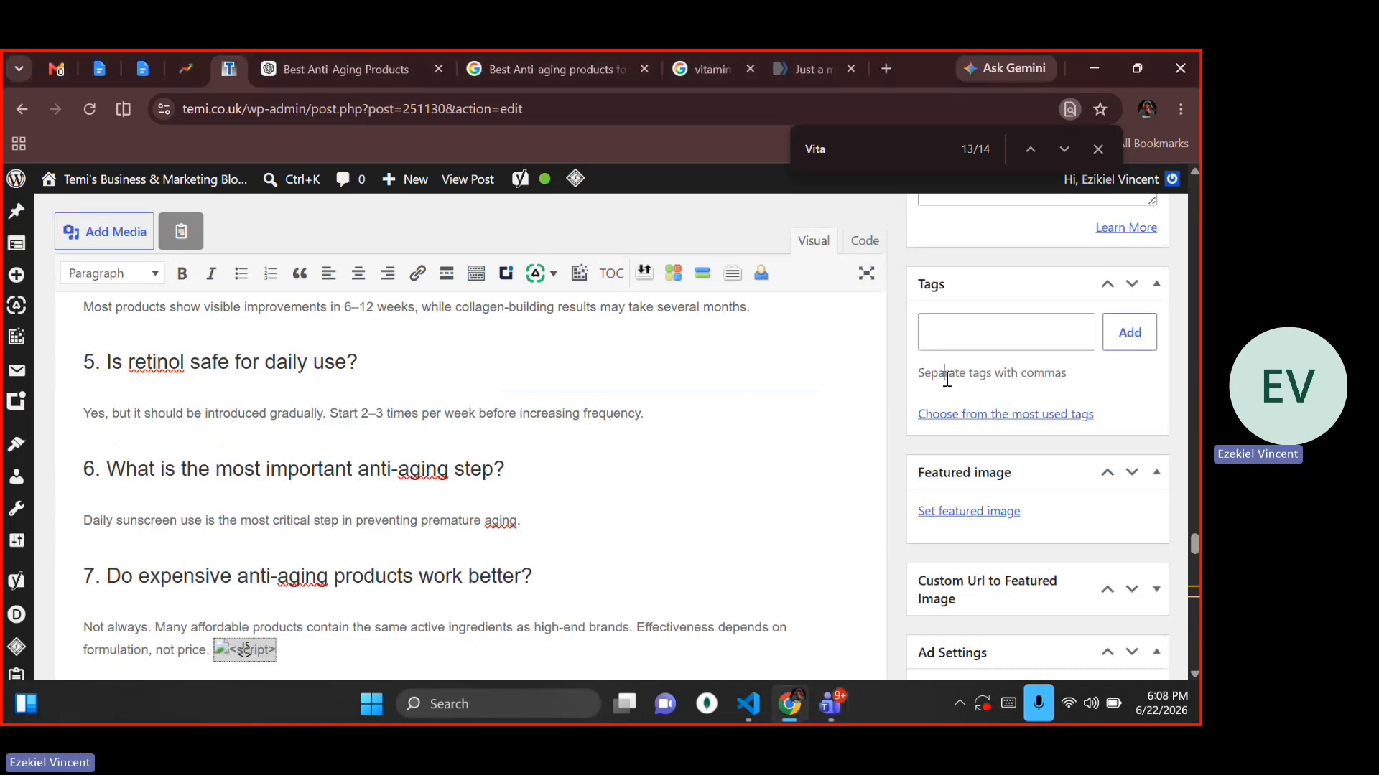
scroll(947, 378, "up", 1)
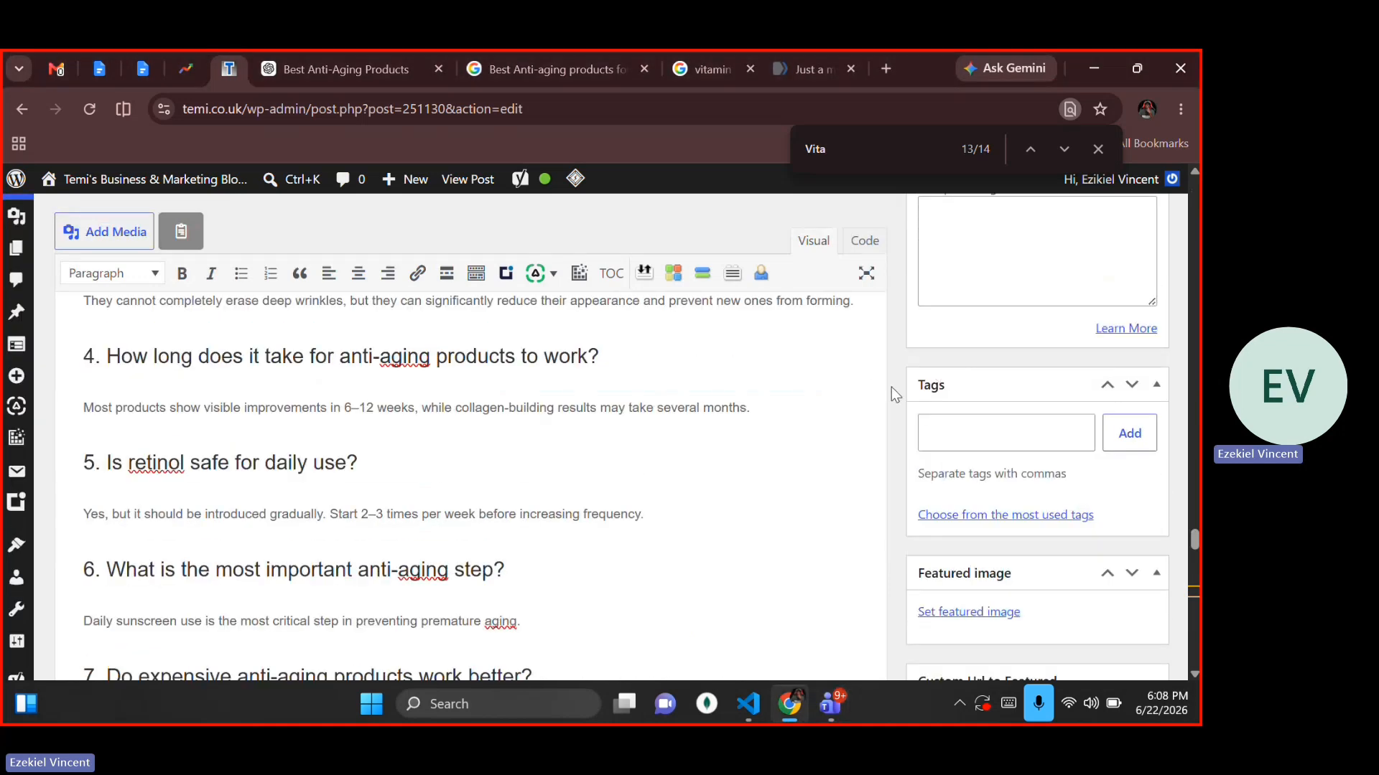
left_click(941, 428)
left_click(850, 424)
left_click(958, 441)
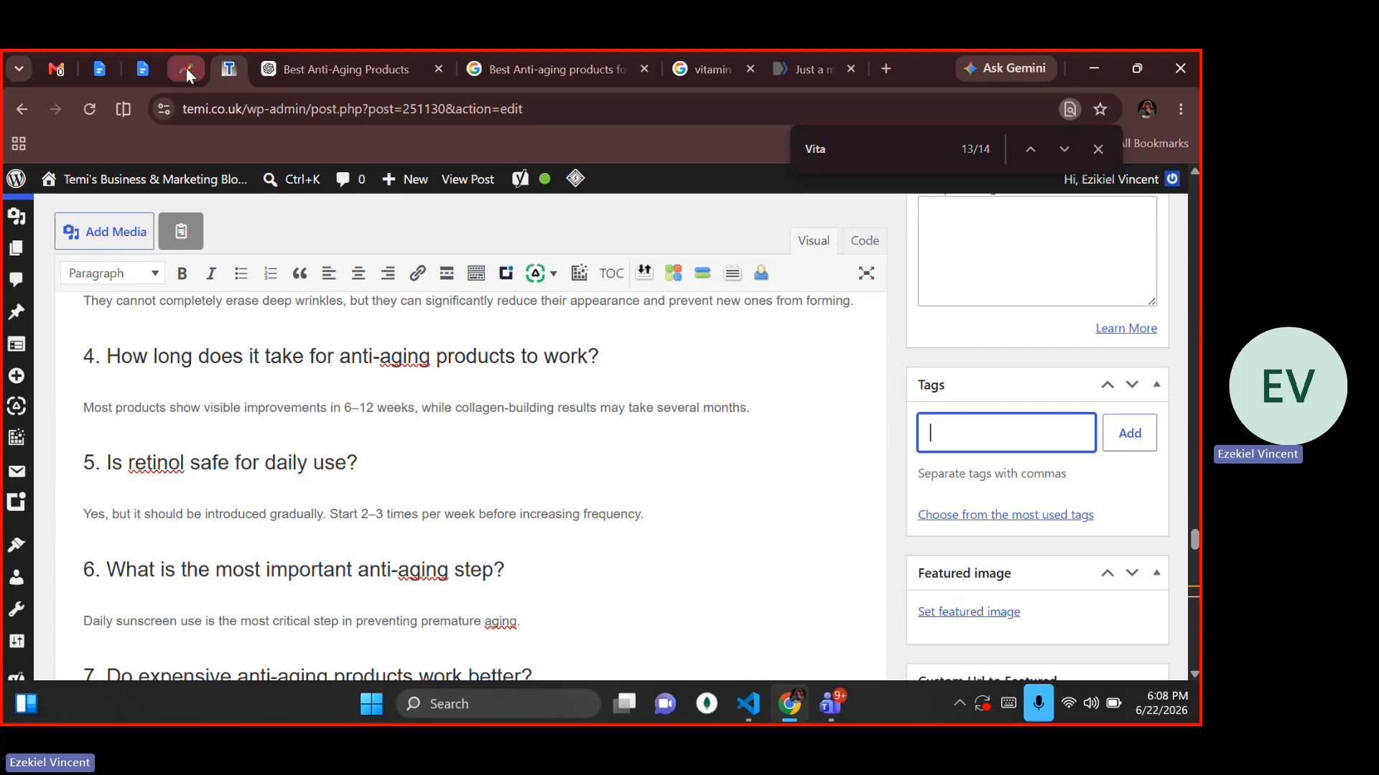
left_click(146, 69)
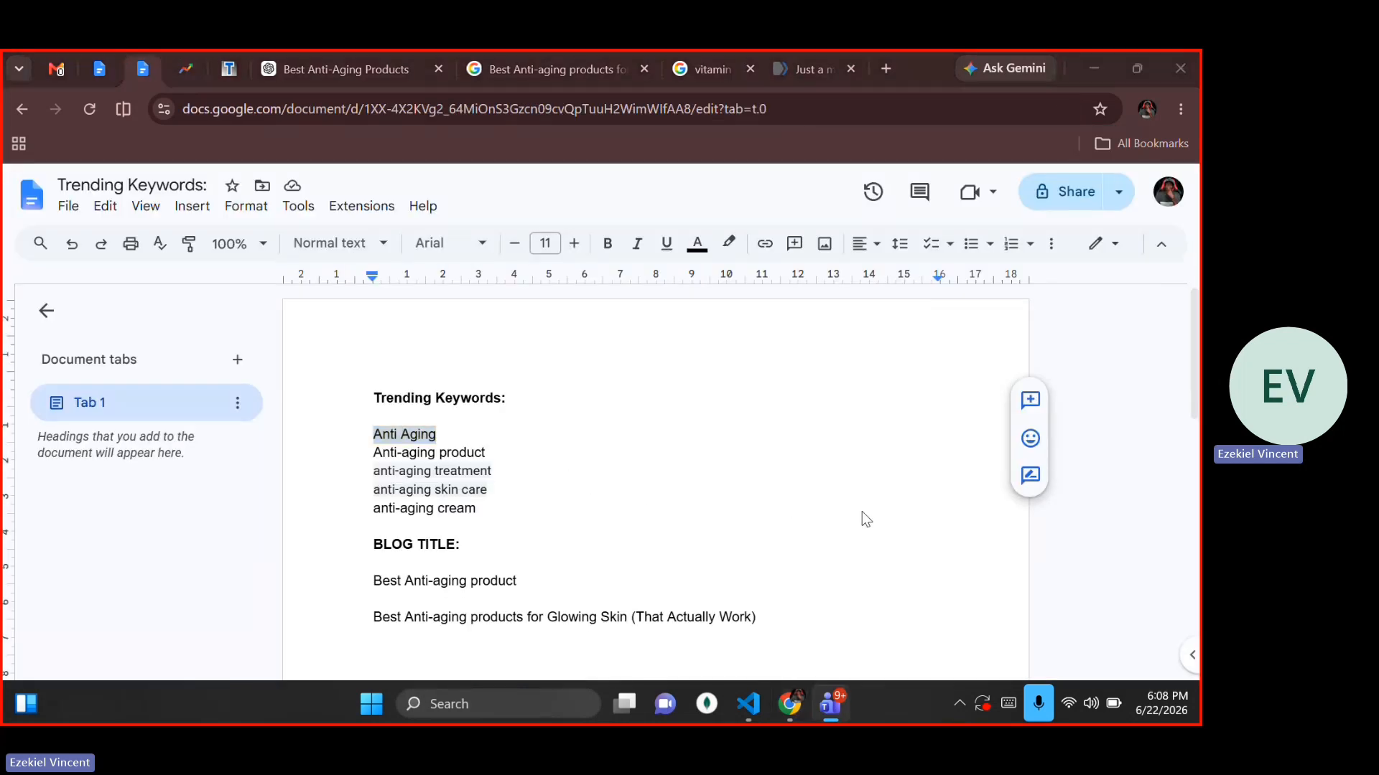
left_click_drag(478, 508, 367, 437)
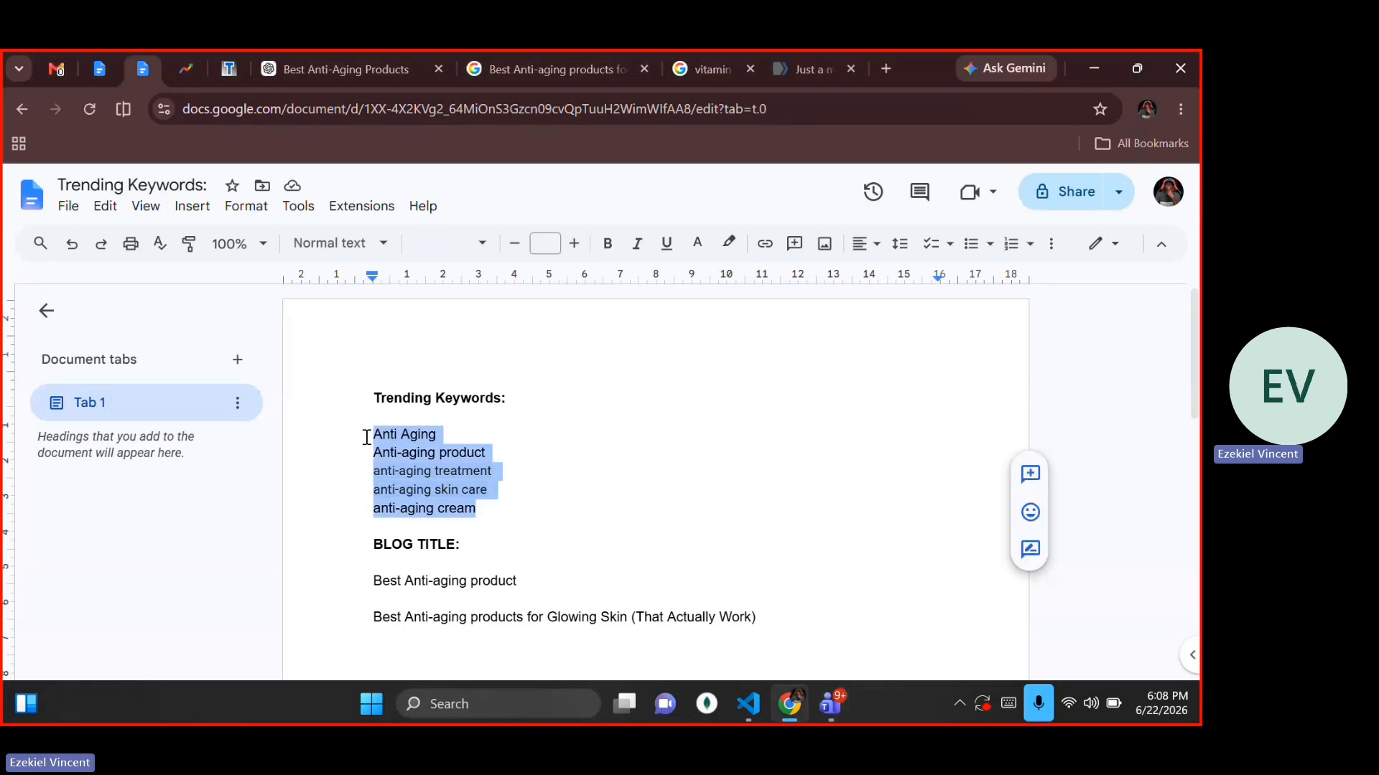
key("ctrl+c")
key("Right")
key("Return")
key("Return")
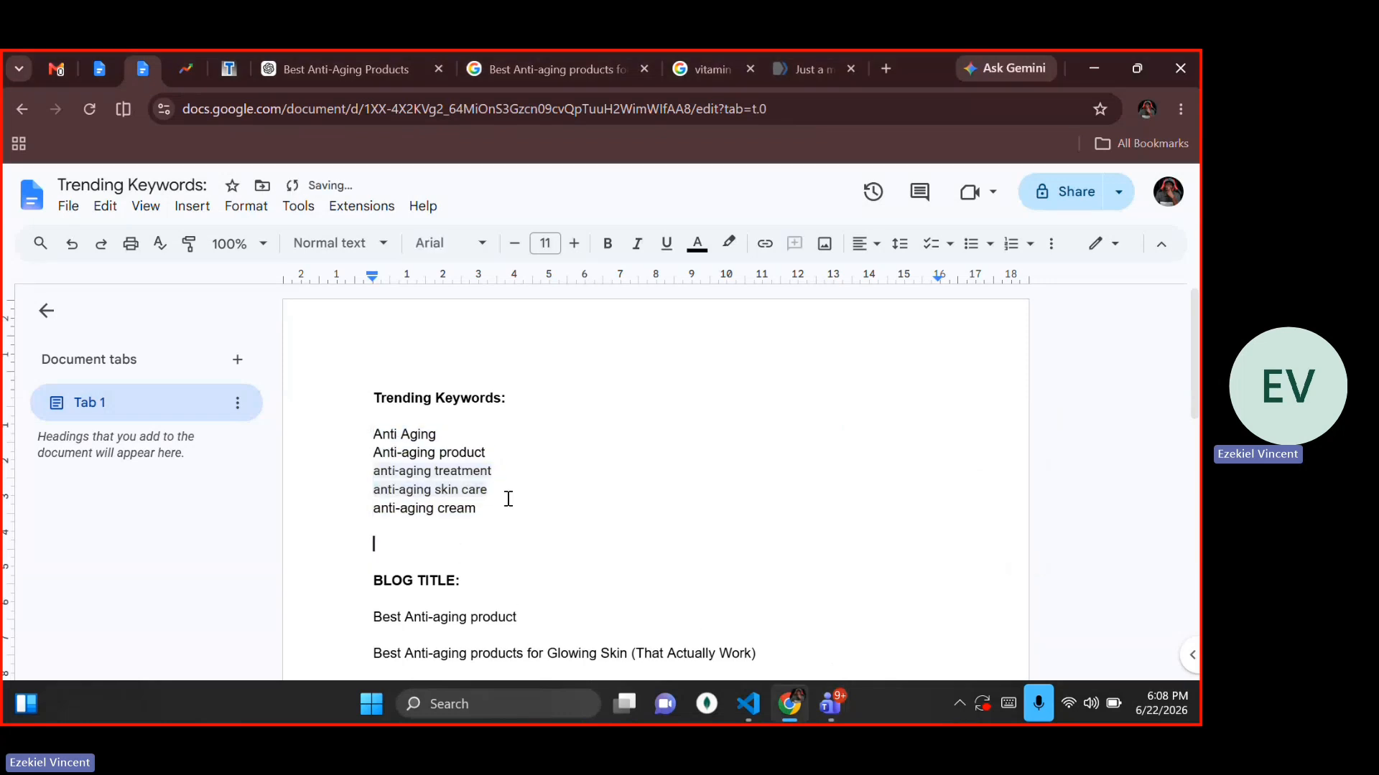
key("ctrl+v")
Merge Anti Aging, Anti-aging product and anti-aging treatment in the duplicated list into one comma-separated line
key("Up")
key("Up")
key("Up")
key("Up")
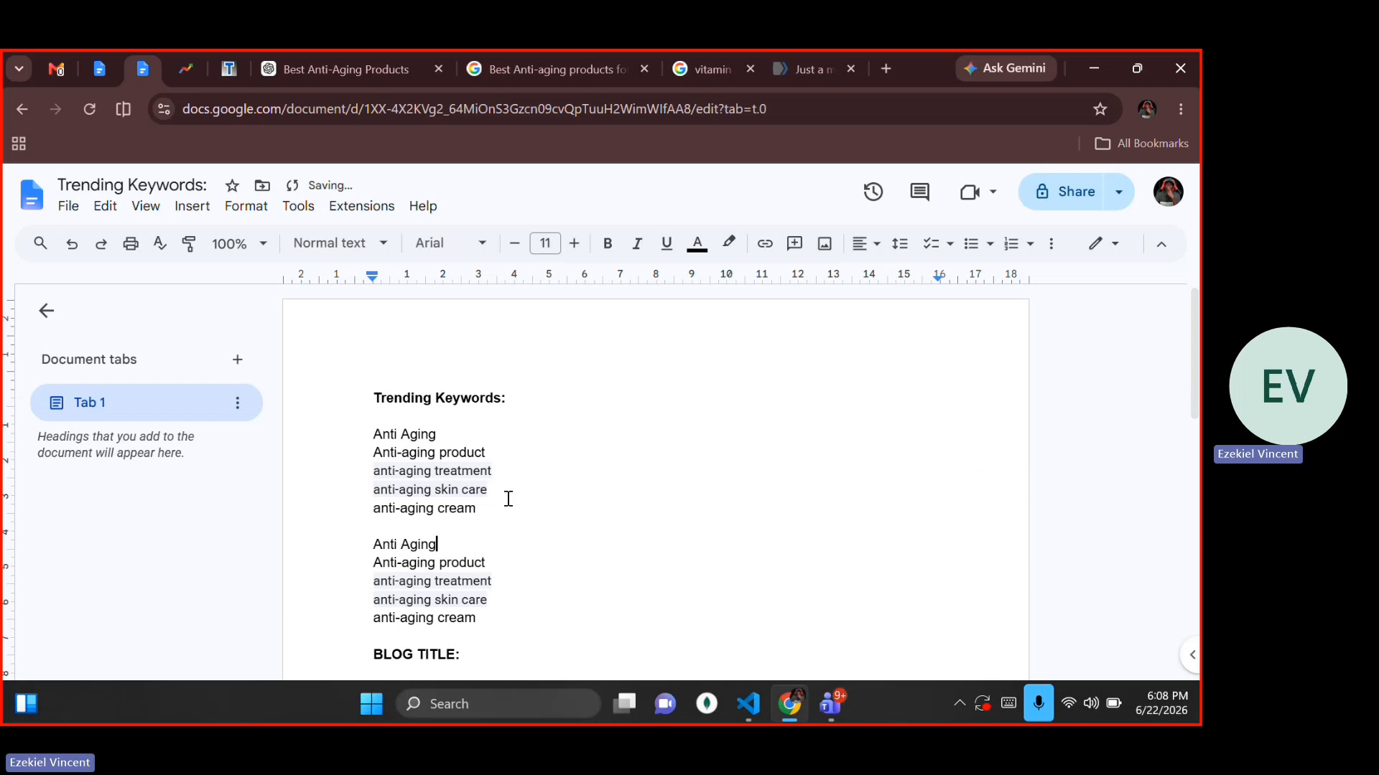
key("Right")
key("BackSpace")
type(",")
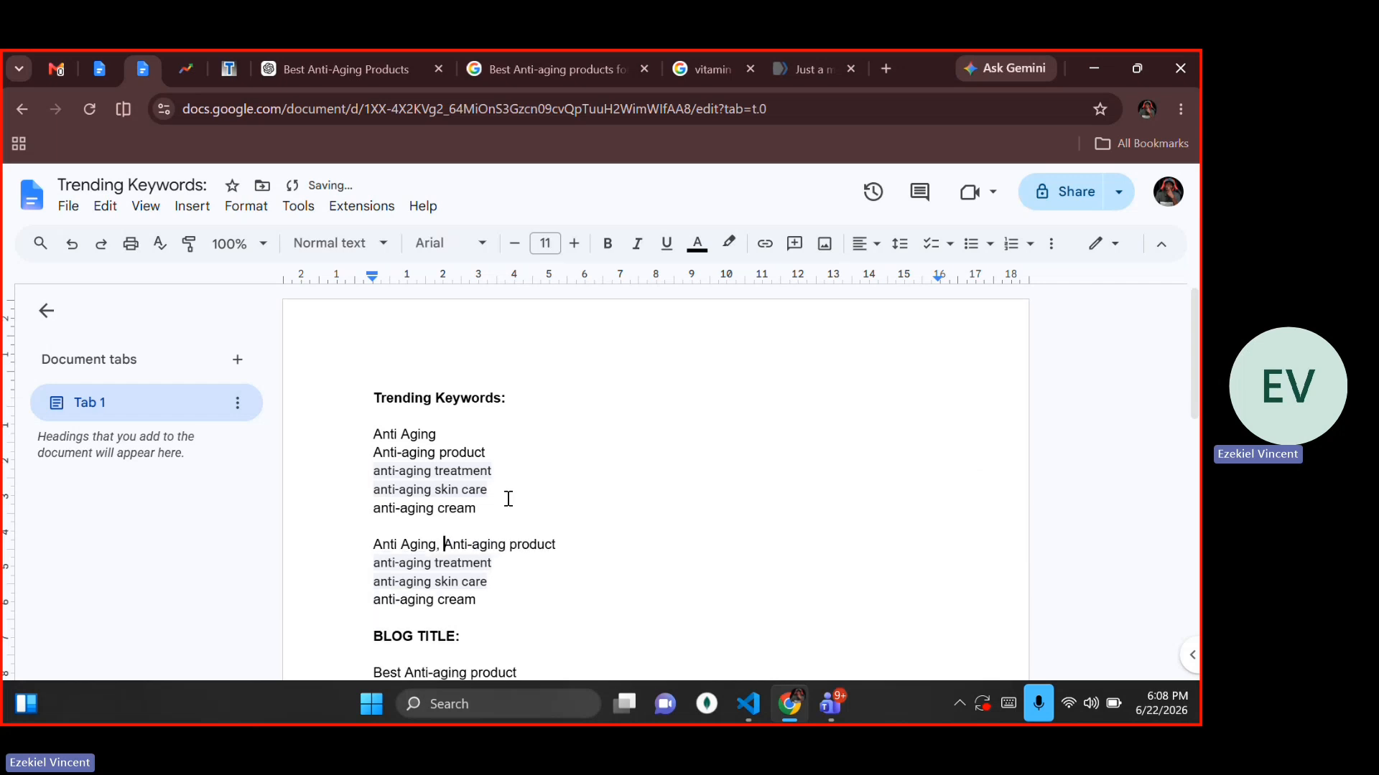
key("Down")
key("Left")
key("Left")
key("Left")
key("Left")
key("Left")
key("Left")
key("Left")
key("Left")
key("Left")
key("Left")
key("Left")
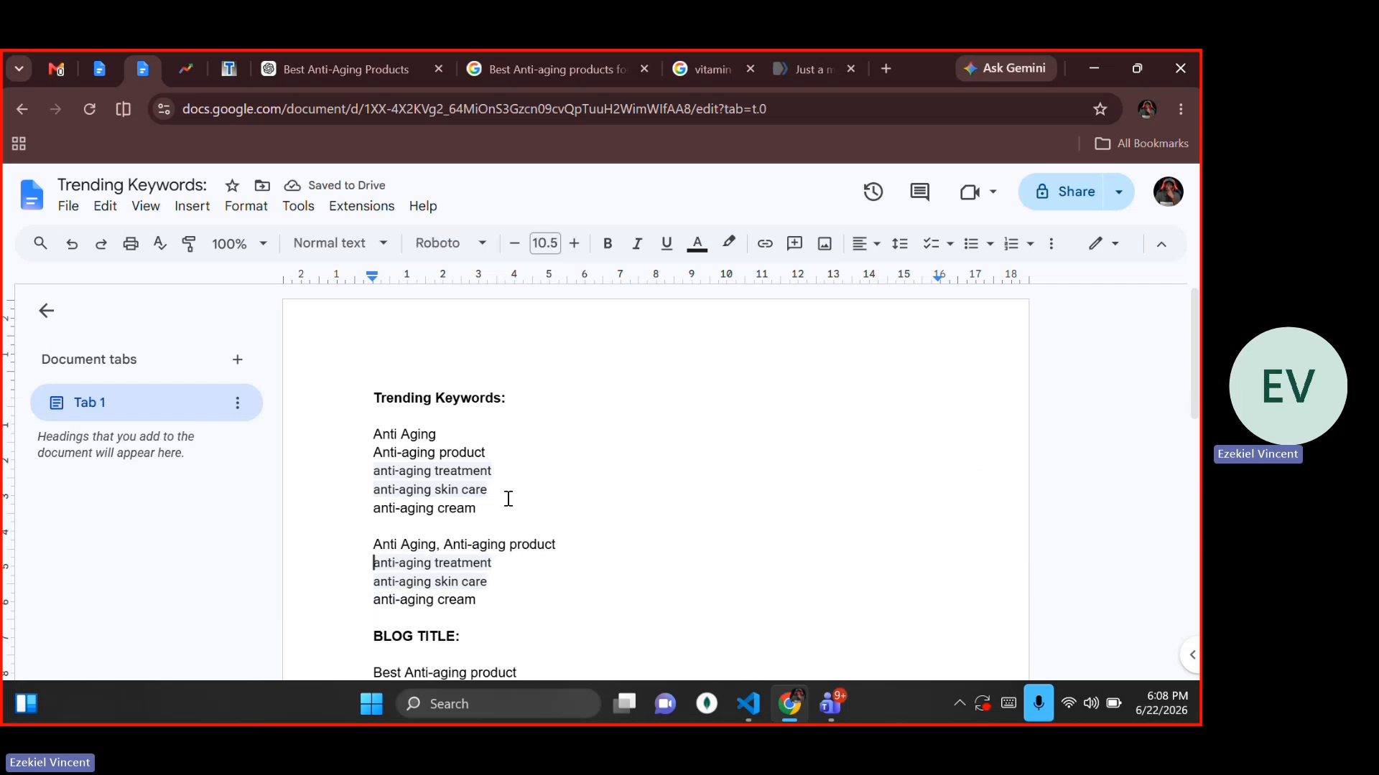
key("Left")
key("Right")
key("BackSpace")
type(",")
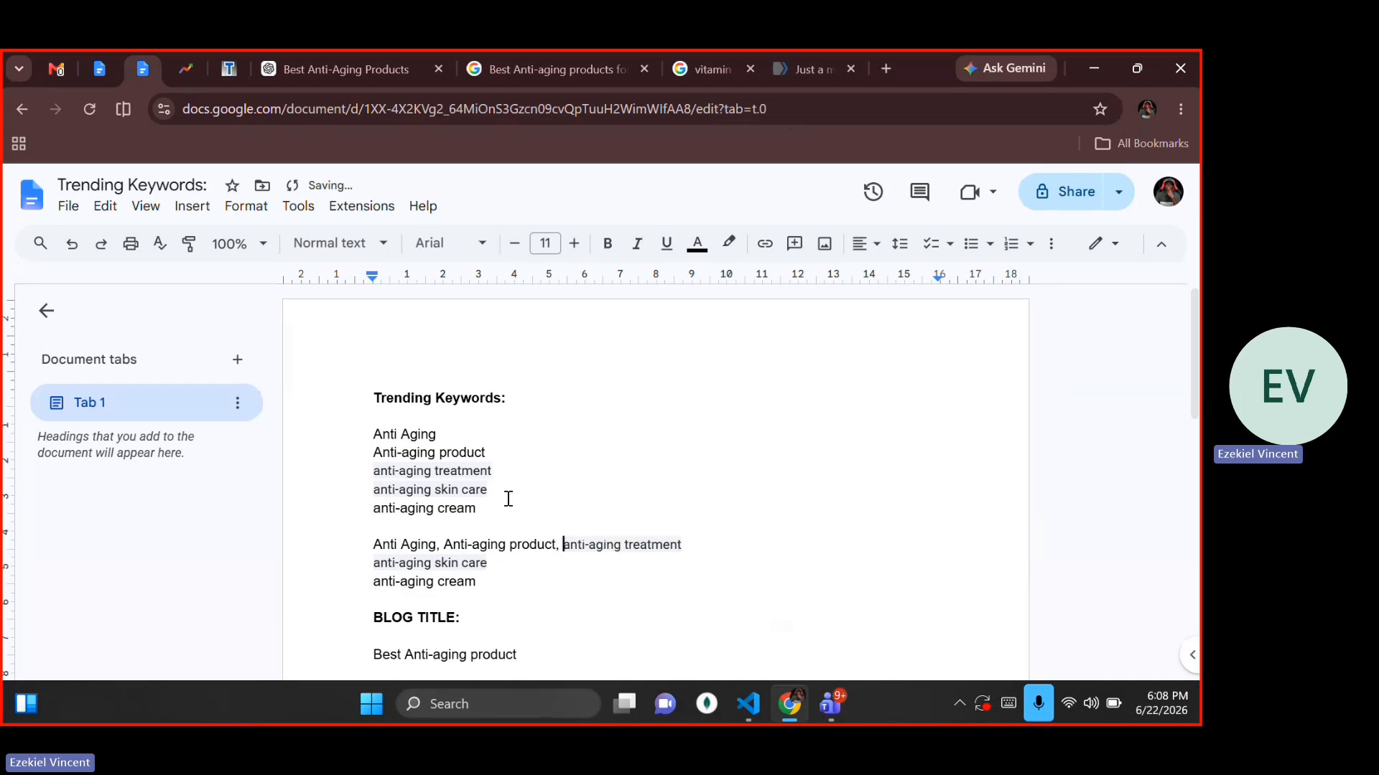
Append anti-aging skin care and anti-aging cream to the comma-separated line and select the whole line
key("Down")
key("Left")
key("Left")
key("Left")
key("Left")
key("Left")
key("Left")
key("Left")
key("Left")
key("Left")
key("Left")
key("Left")
key("Left")
key("Left")
key("Left")
key("Left")
key("Left")
key("Left")
key("Left")
key("Left")
key("Left")
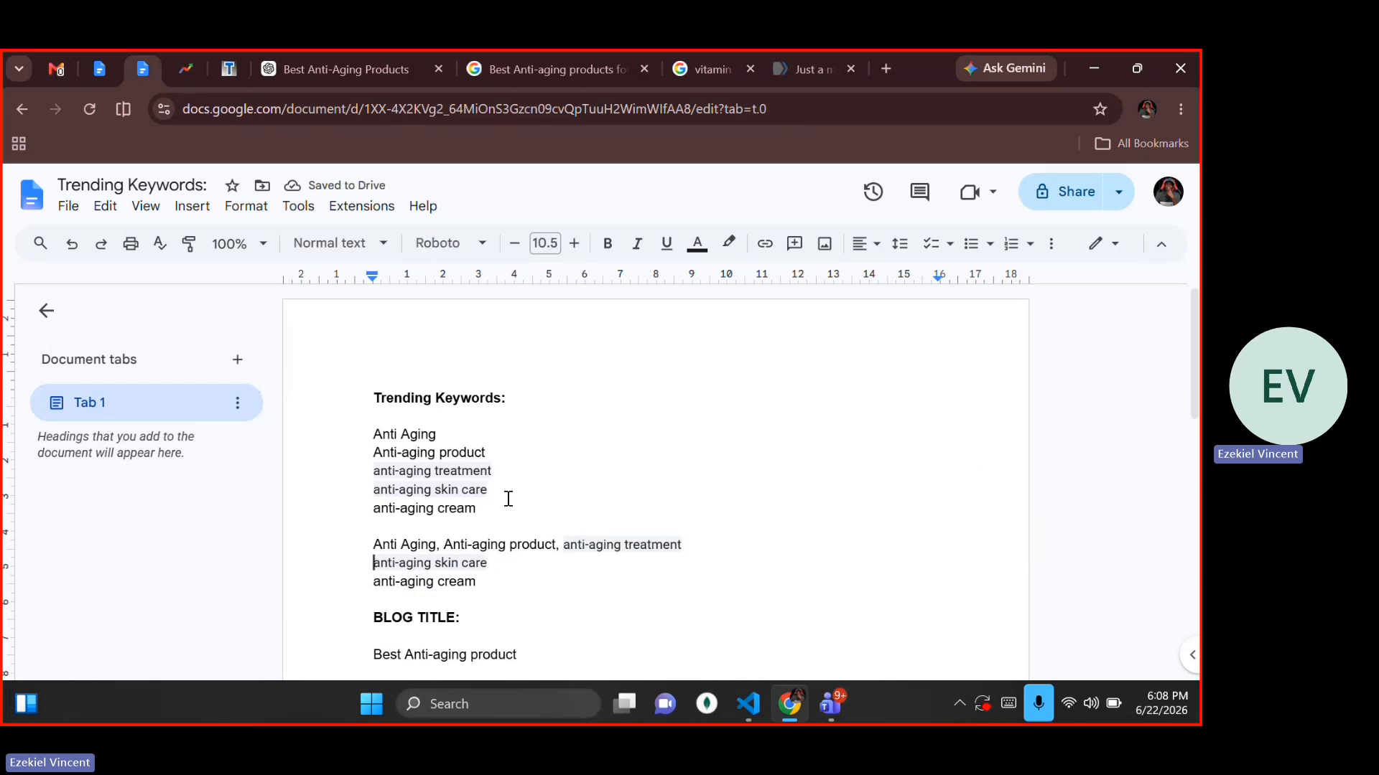
key("BackSpace")
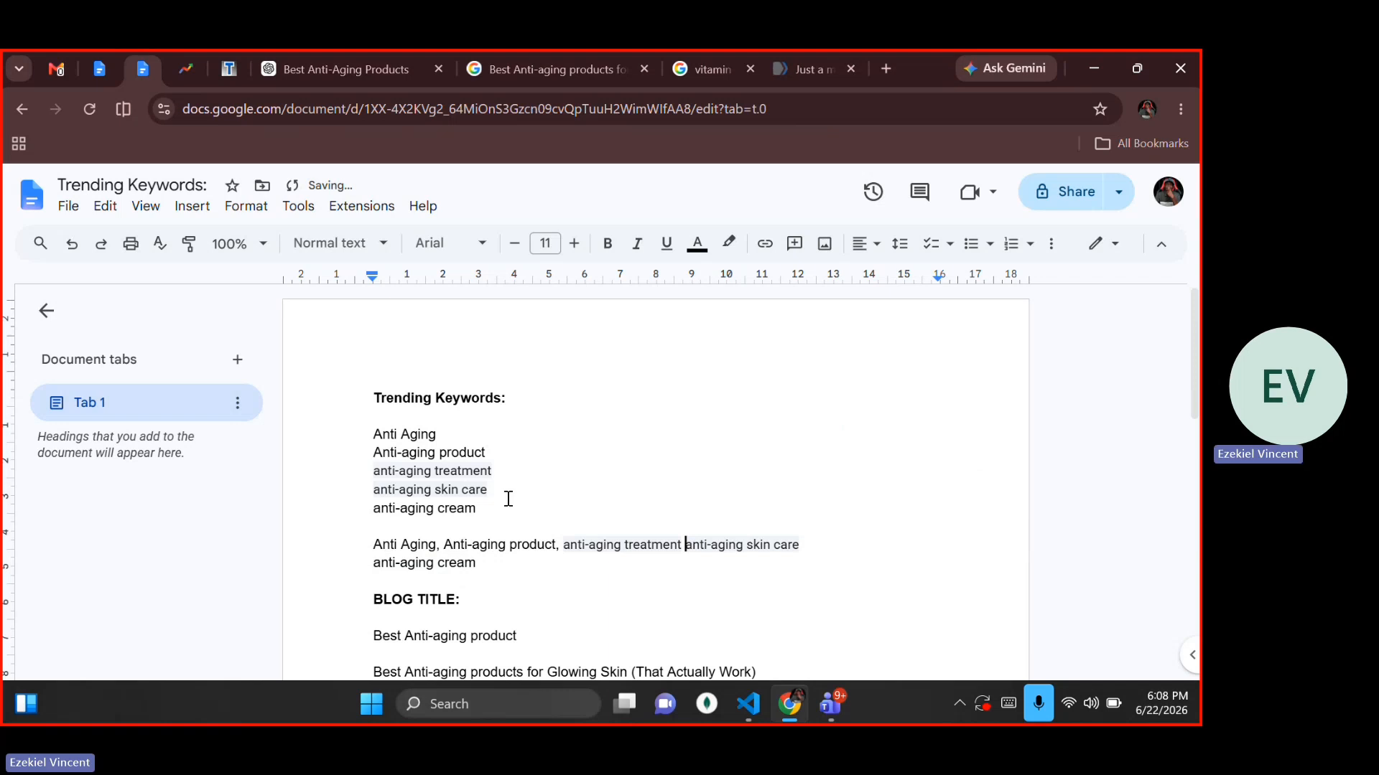
type(",")
key("Down")
key("Left")
key("Left")
key("Left")
key("Left")
key("Left")
key("Left")
key("Left")
key("Left")
key("Left")
key("Left")
key("Left")
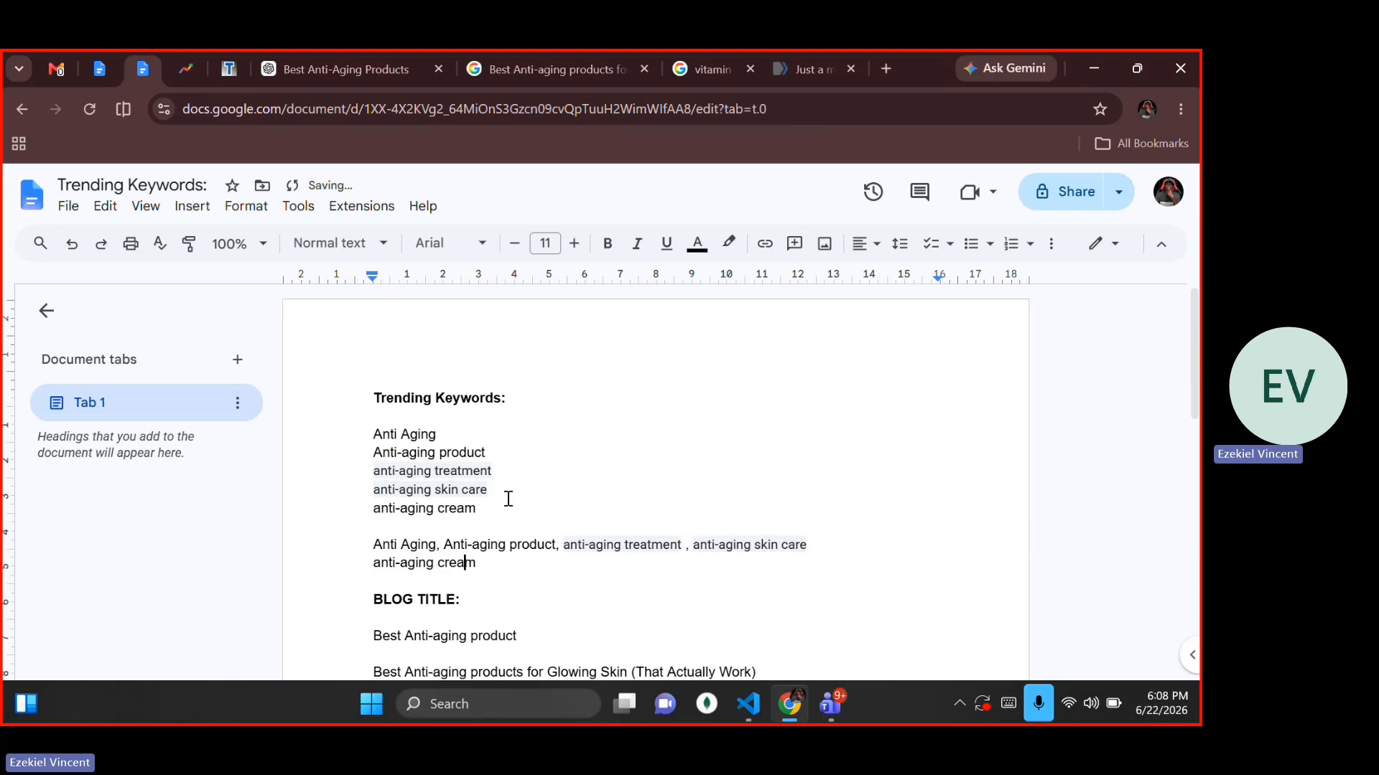
key("Left")
key("Left")
key("Left")
key("Left")
key("Left")
key("BackSpace")
type(",")
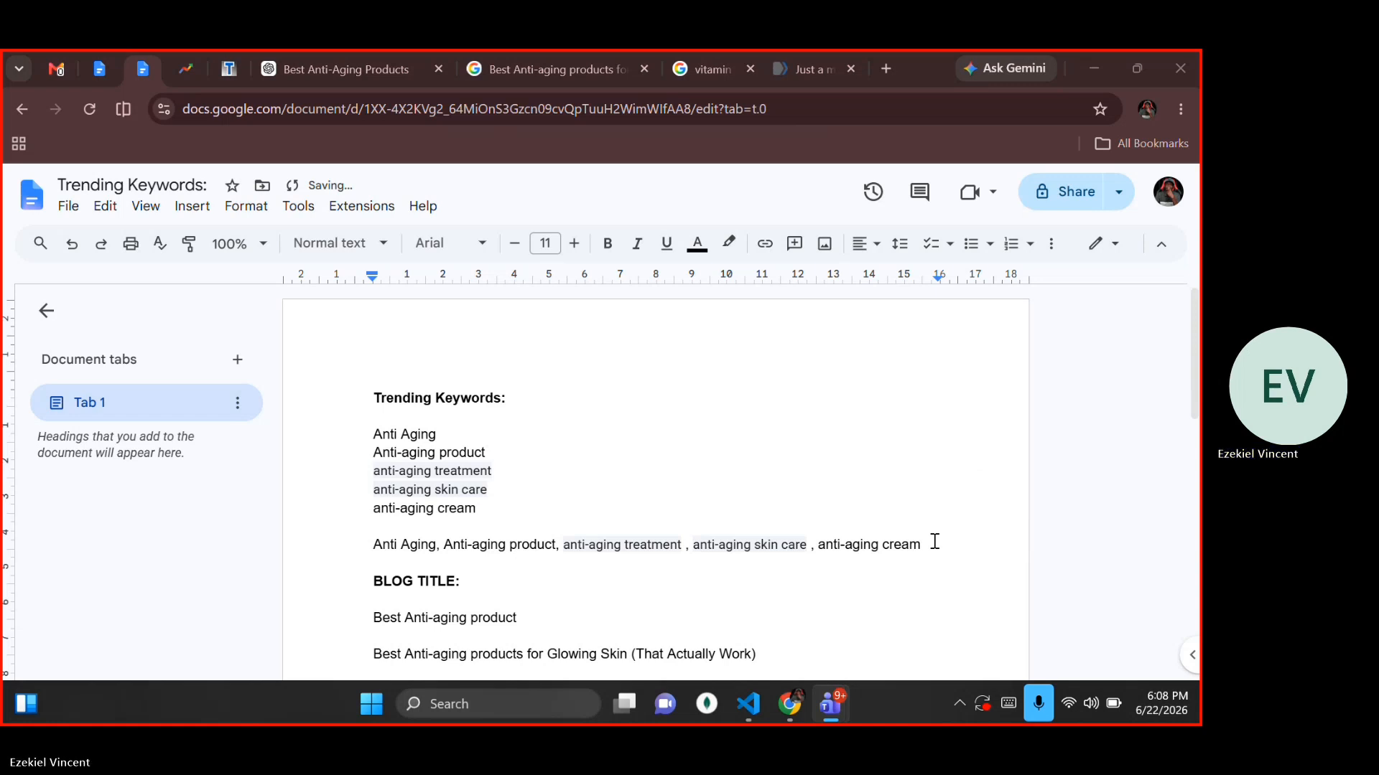
left_click(934, 542, "shift")
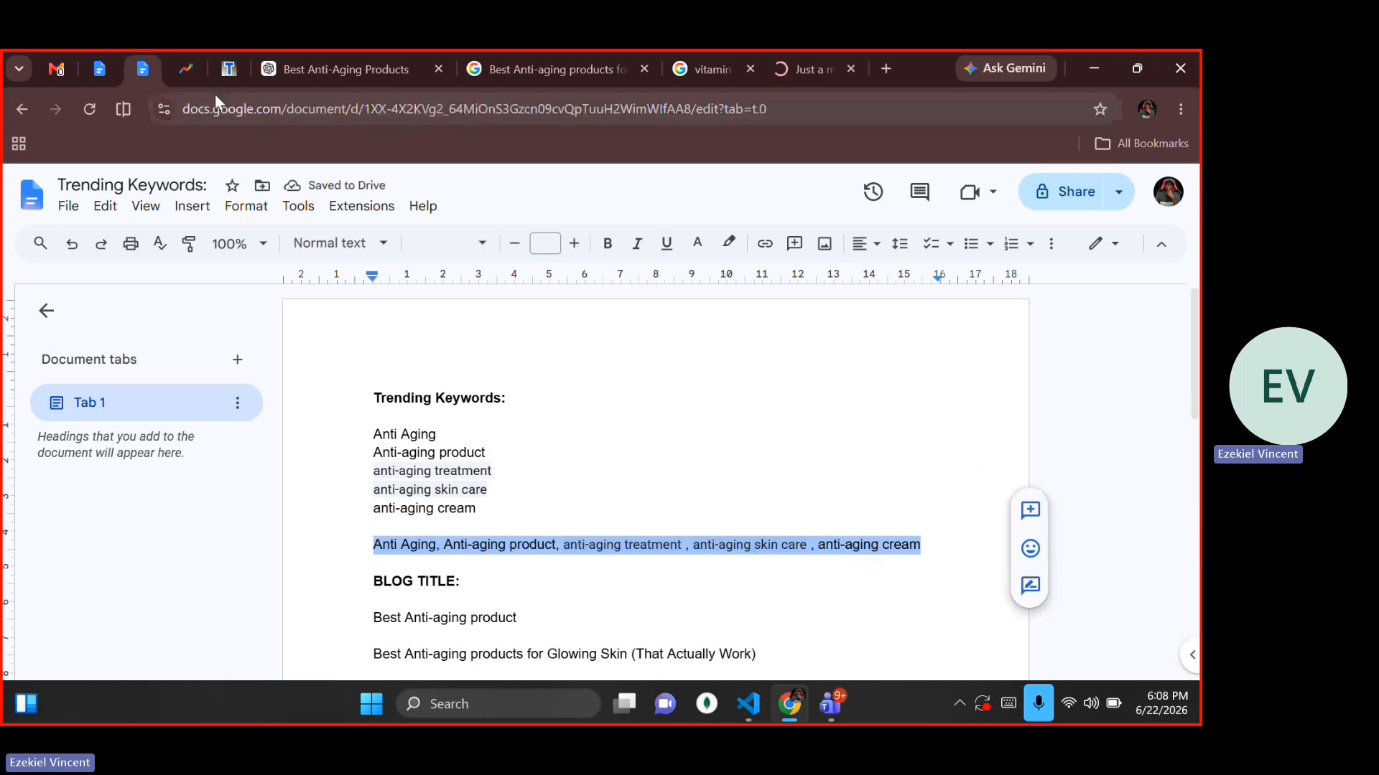
Return to the blog post editor, remove the Temi category and add a new category "skin care"
left_click(228, 69)
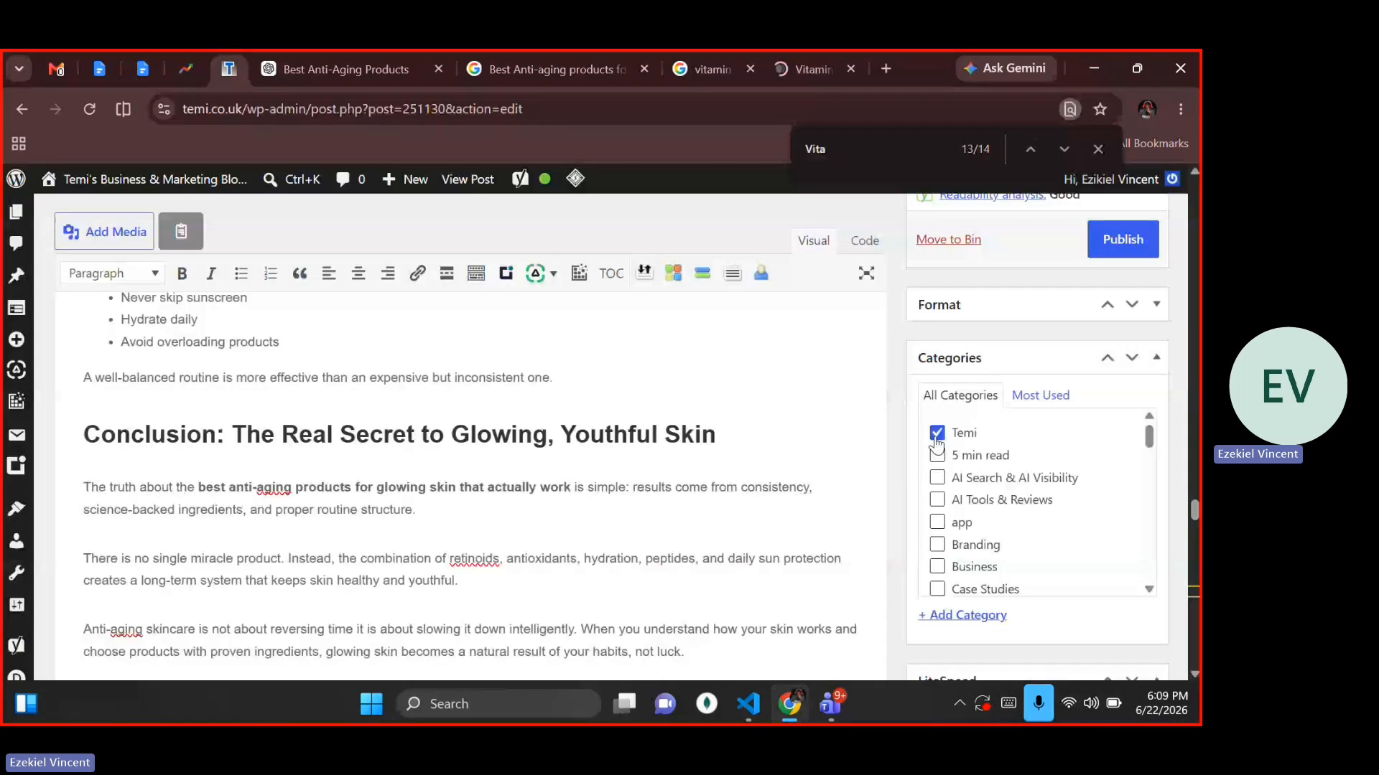
left_click(951, 617)
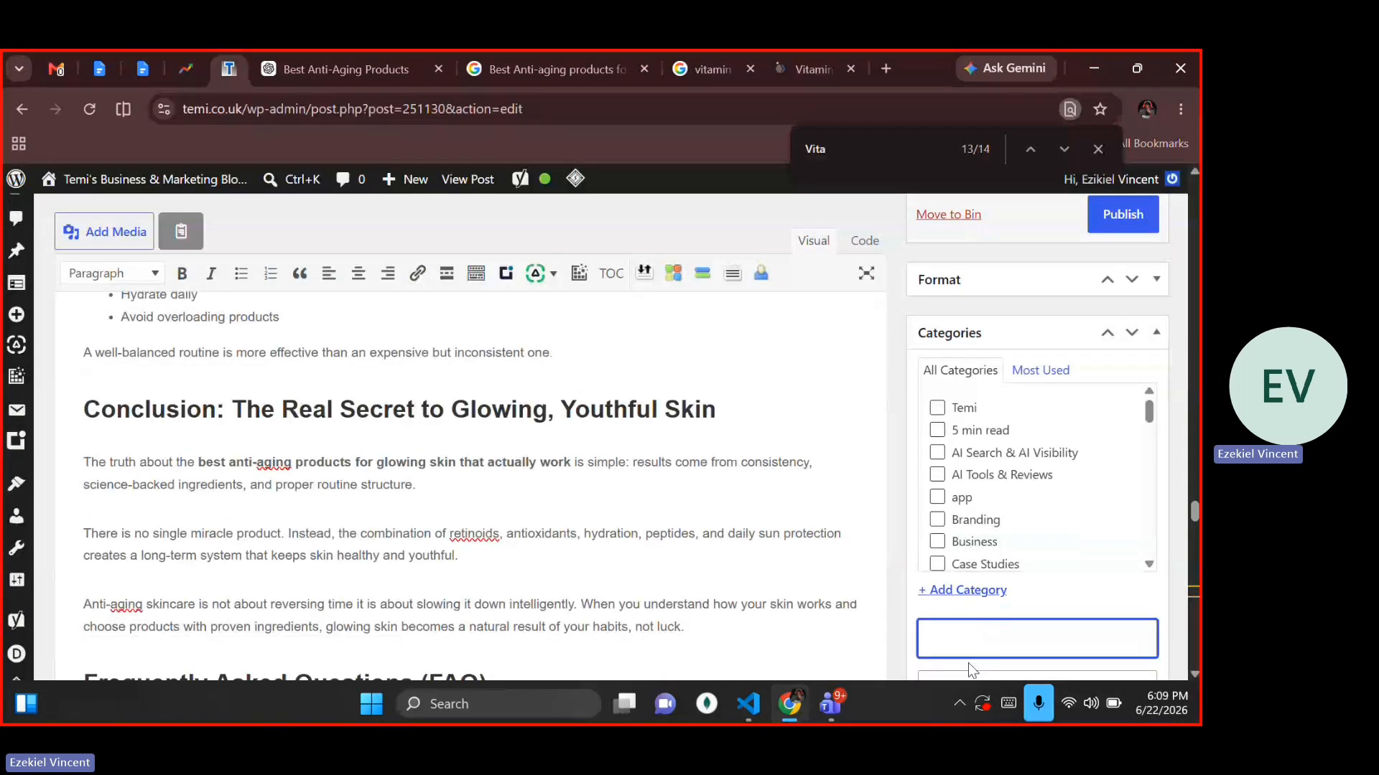
type("skin ca")
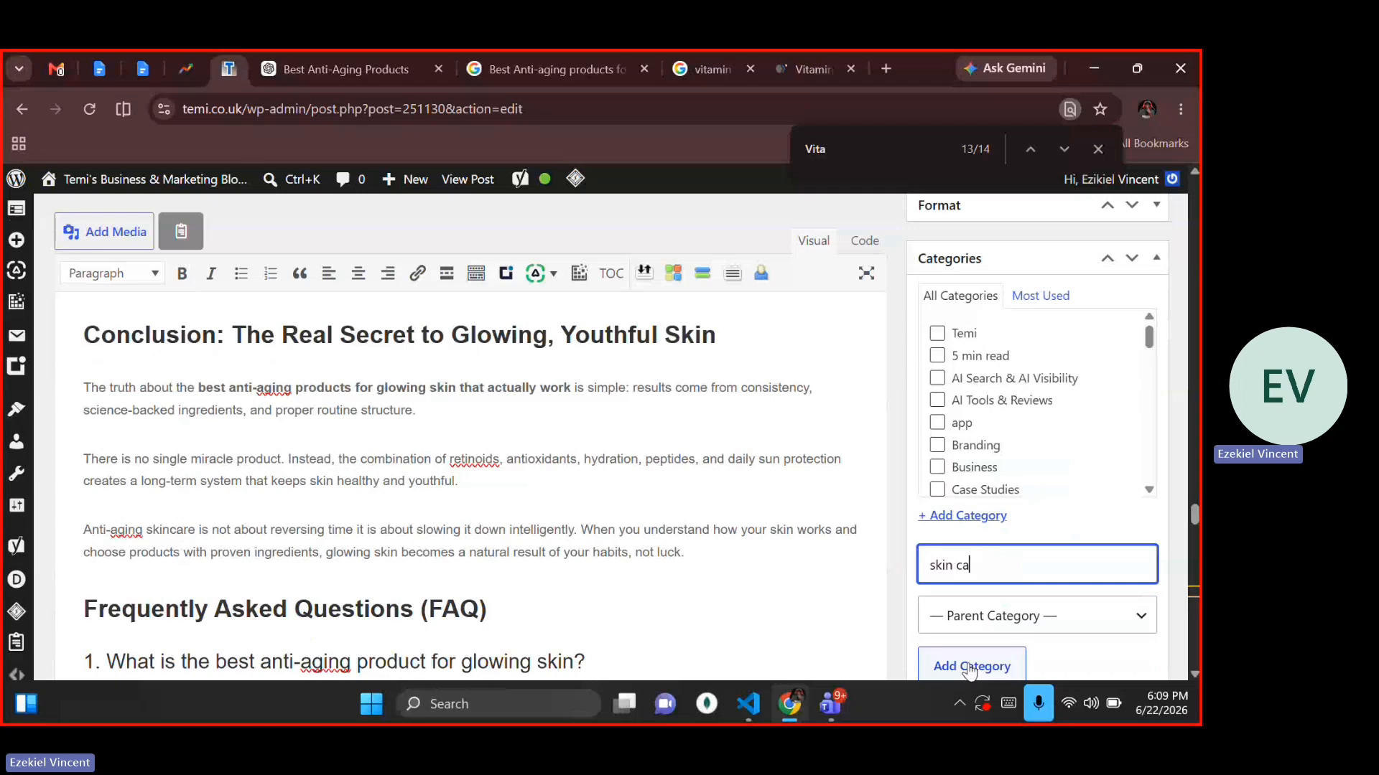
type("re")
left_click(970, 667)
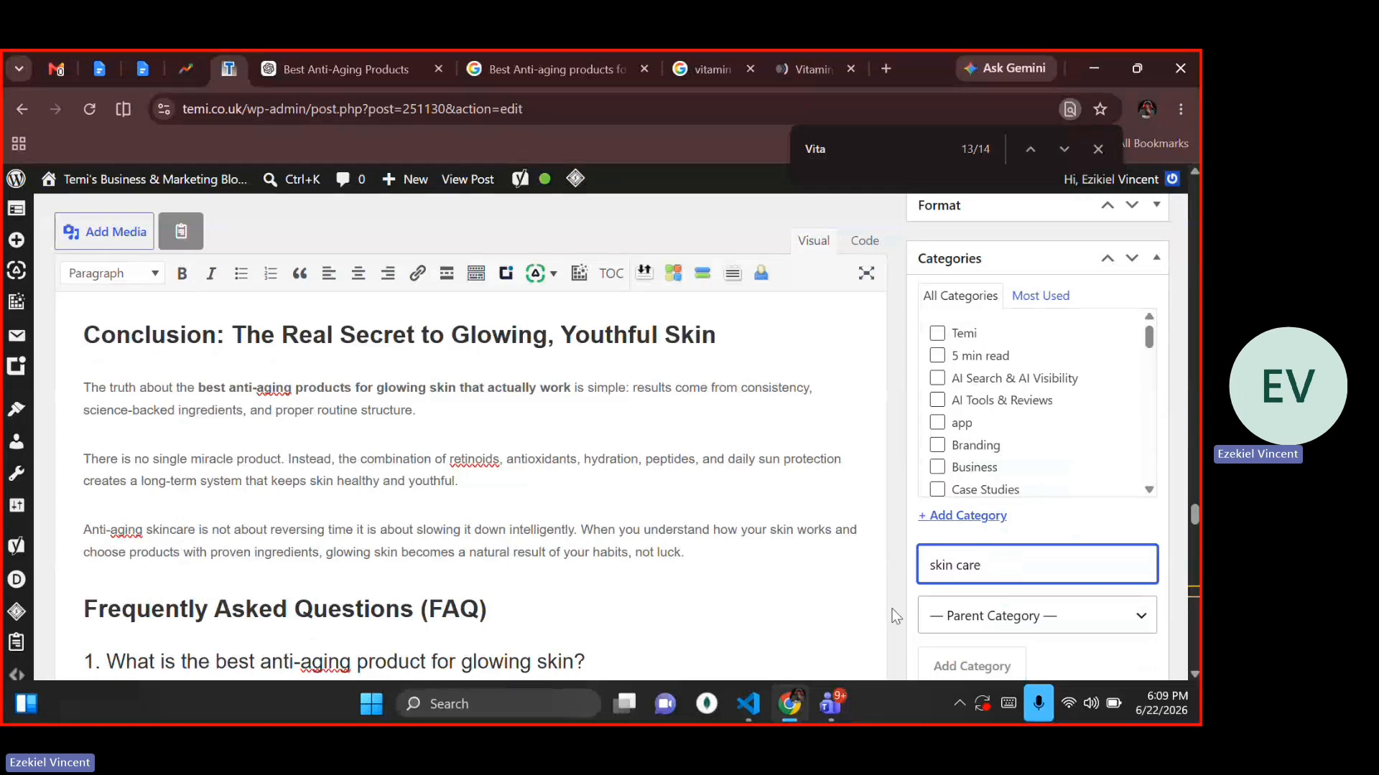
scroll(895, 617, "down", 1)
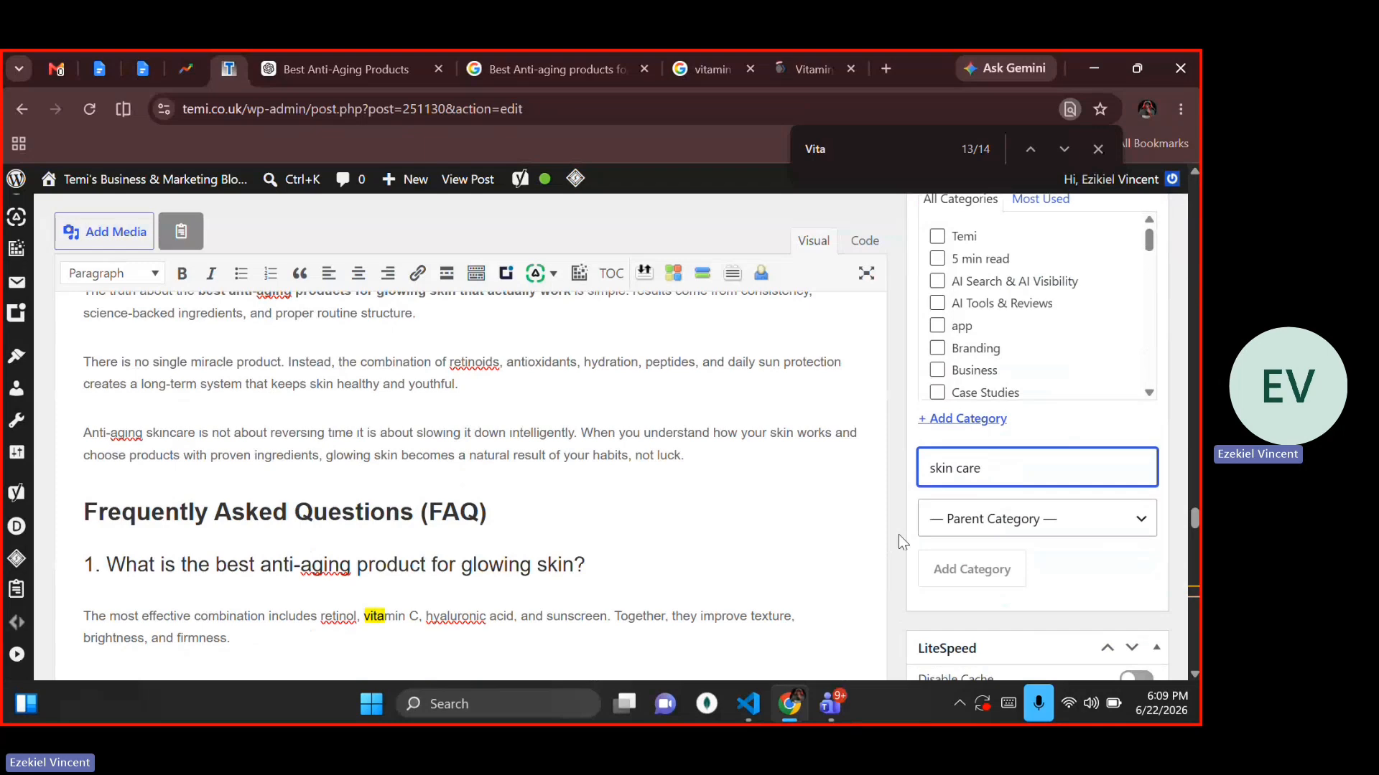
scroll(902, 534, "up", 1)
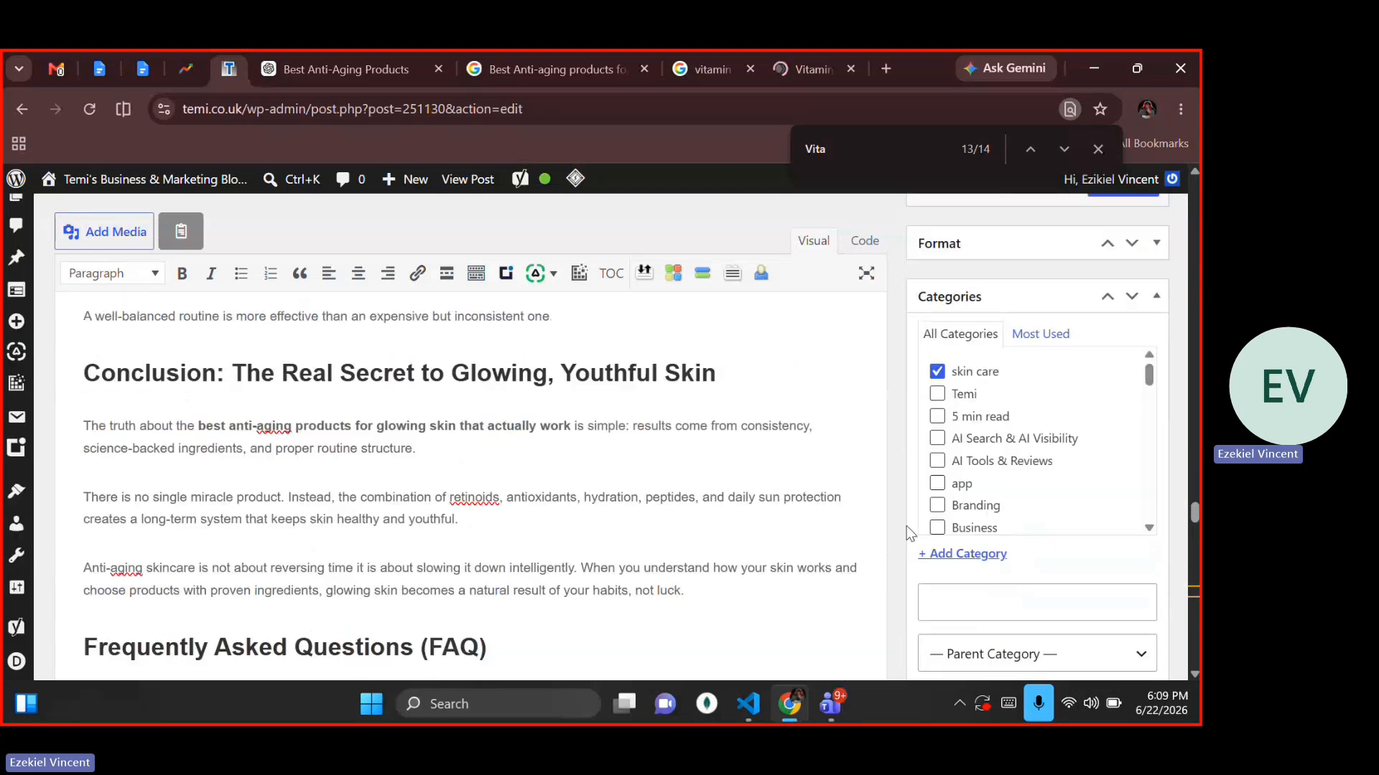
Add another new category, "5 Minute Read", to the post
left_click(962, 556)
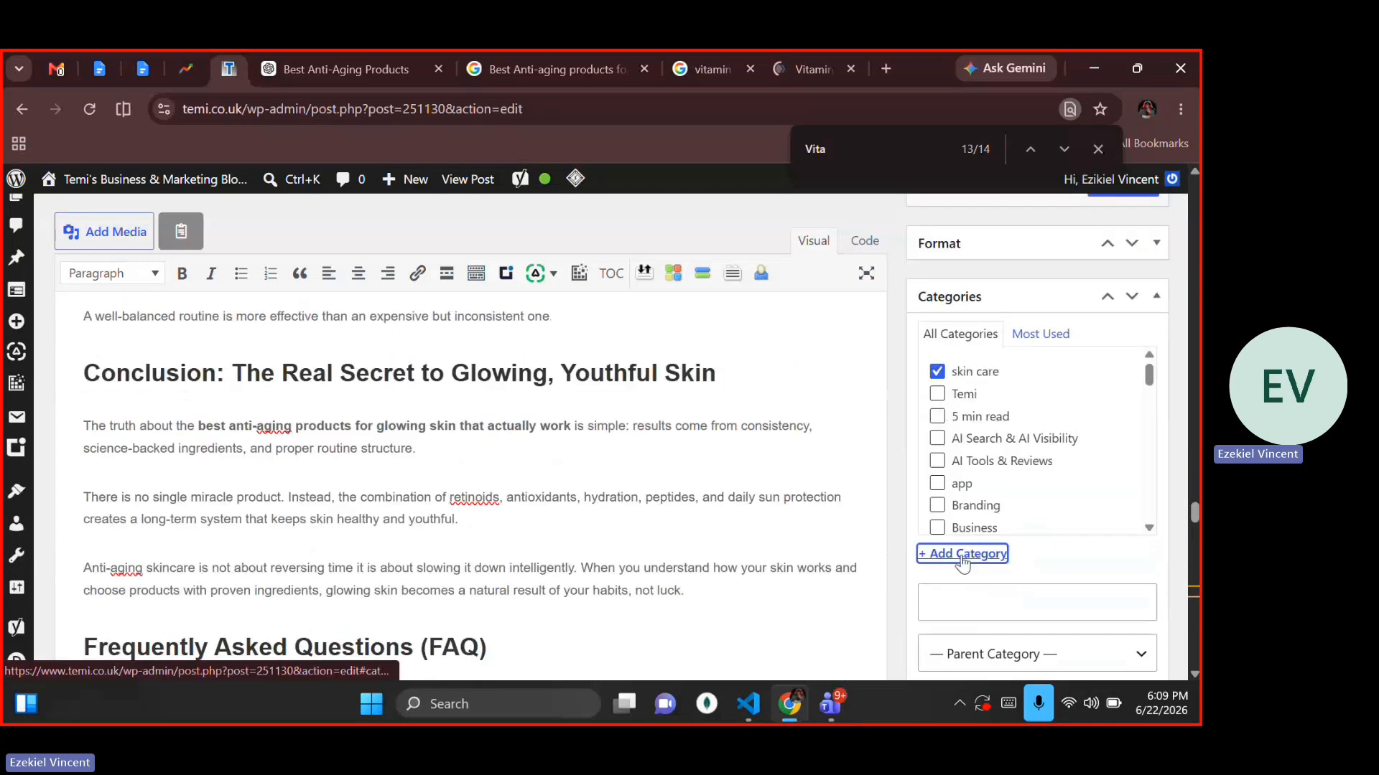
left_click(976, 600)
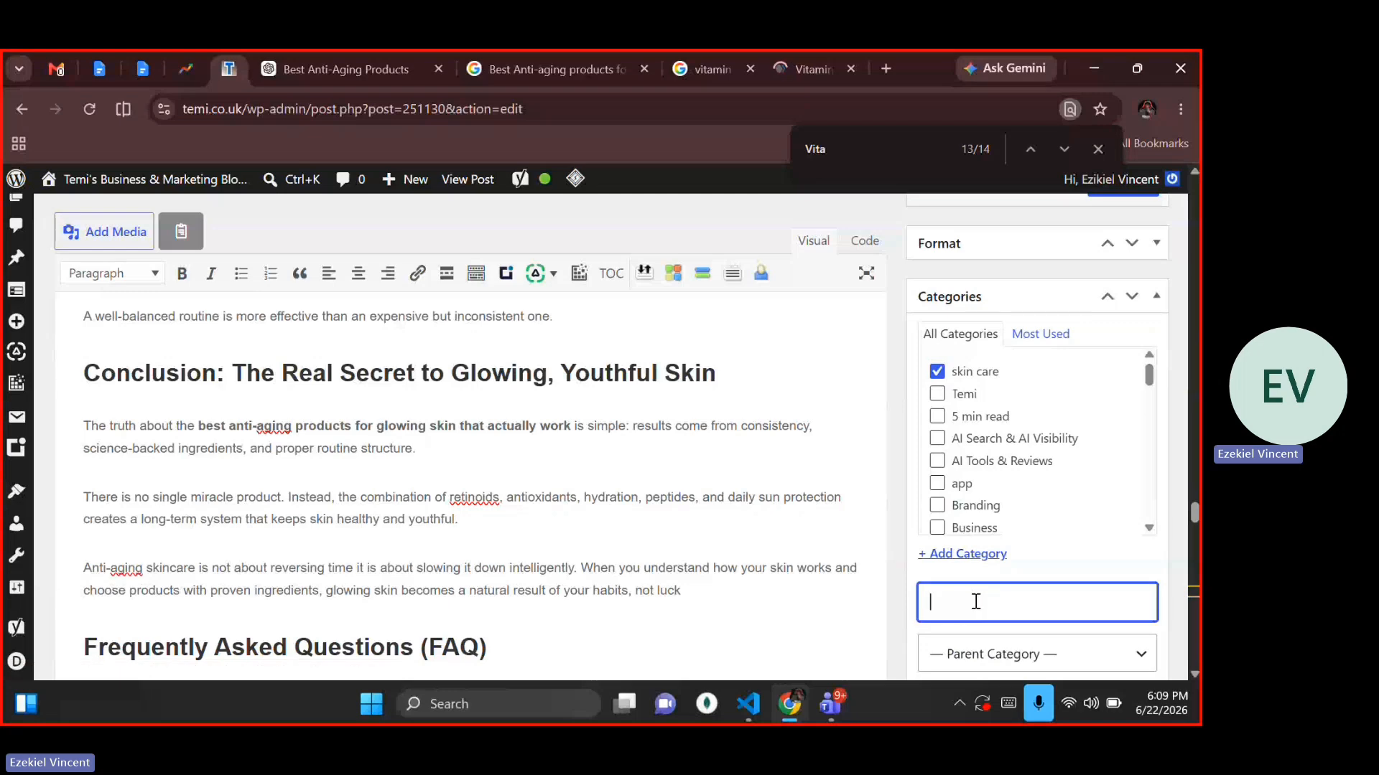
type("5 Minute Read")
left_click(900, 619)
scroll(893, 614, "down", 2)
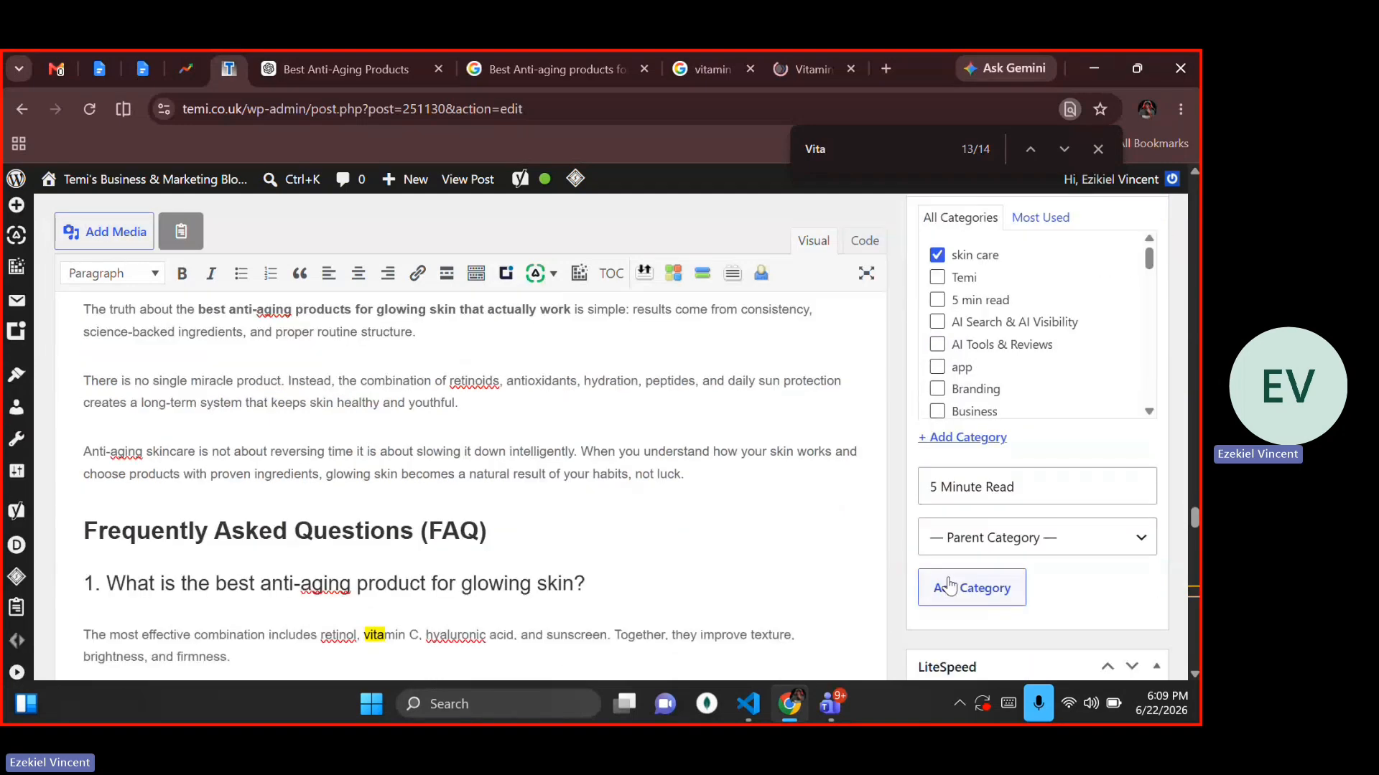
left_click(949, 587)
scroll(888, 539, "up", 1)
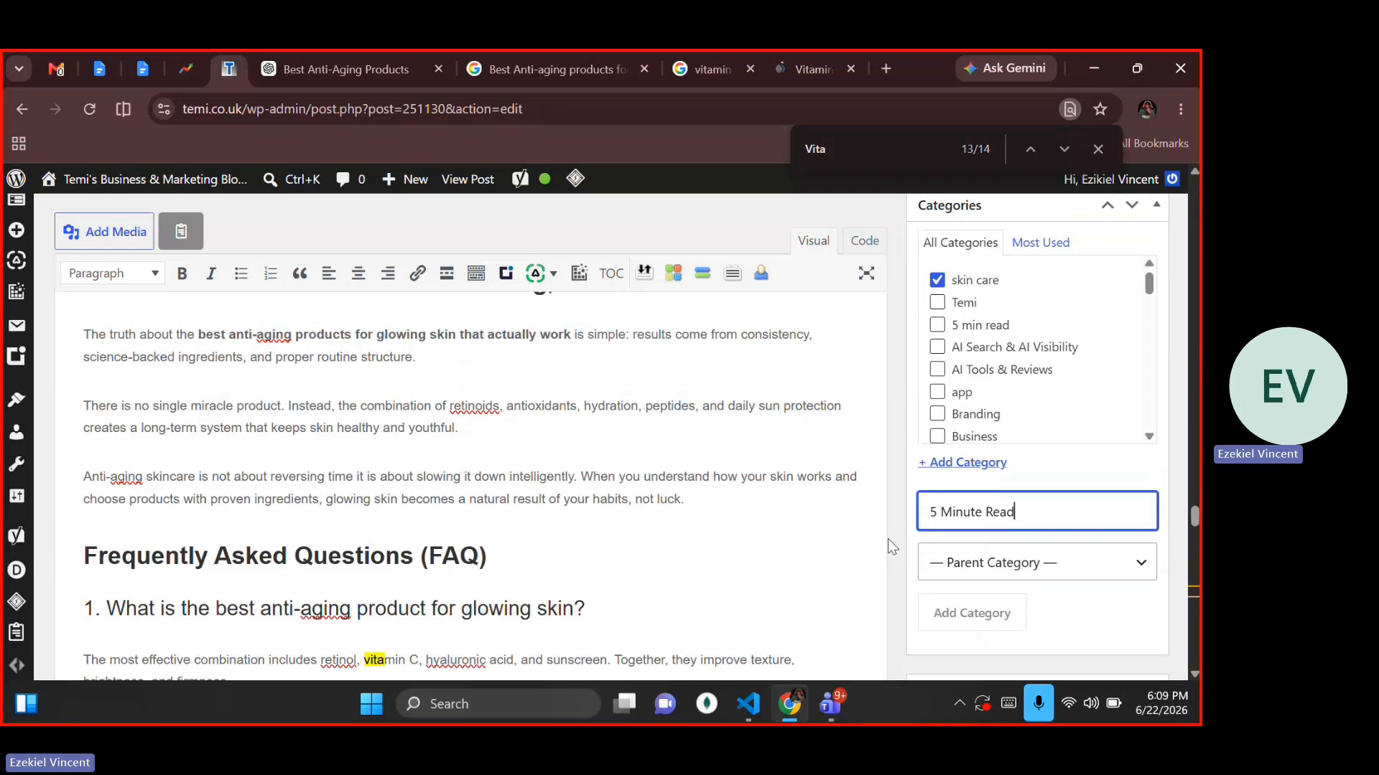
scroll(888, 538, "up", 2)
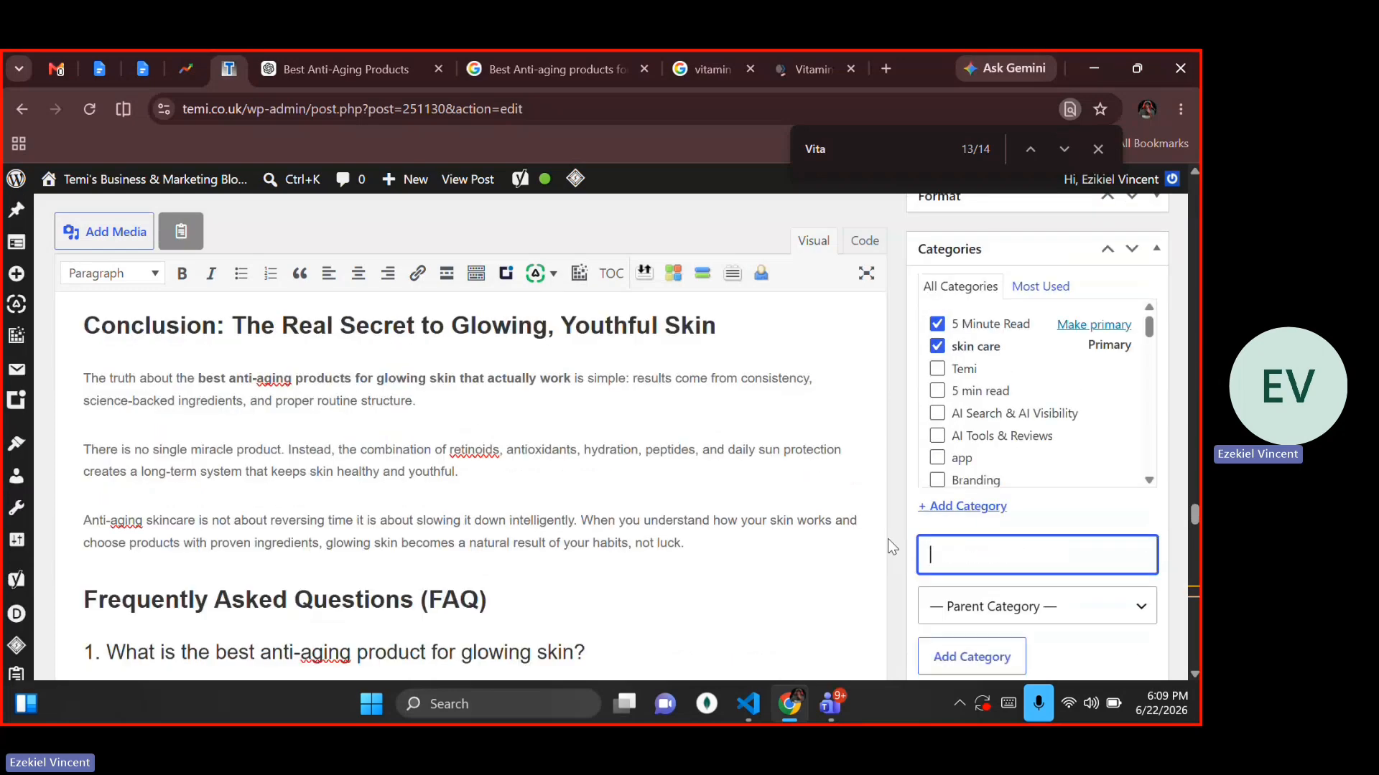
Try 5 Minute Read as the post's primary category and set skin care back as the primary one
left_click(1084, 333)
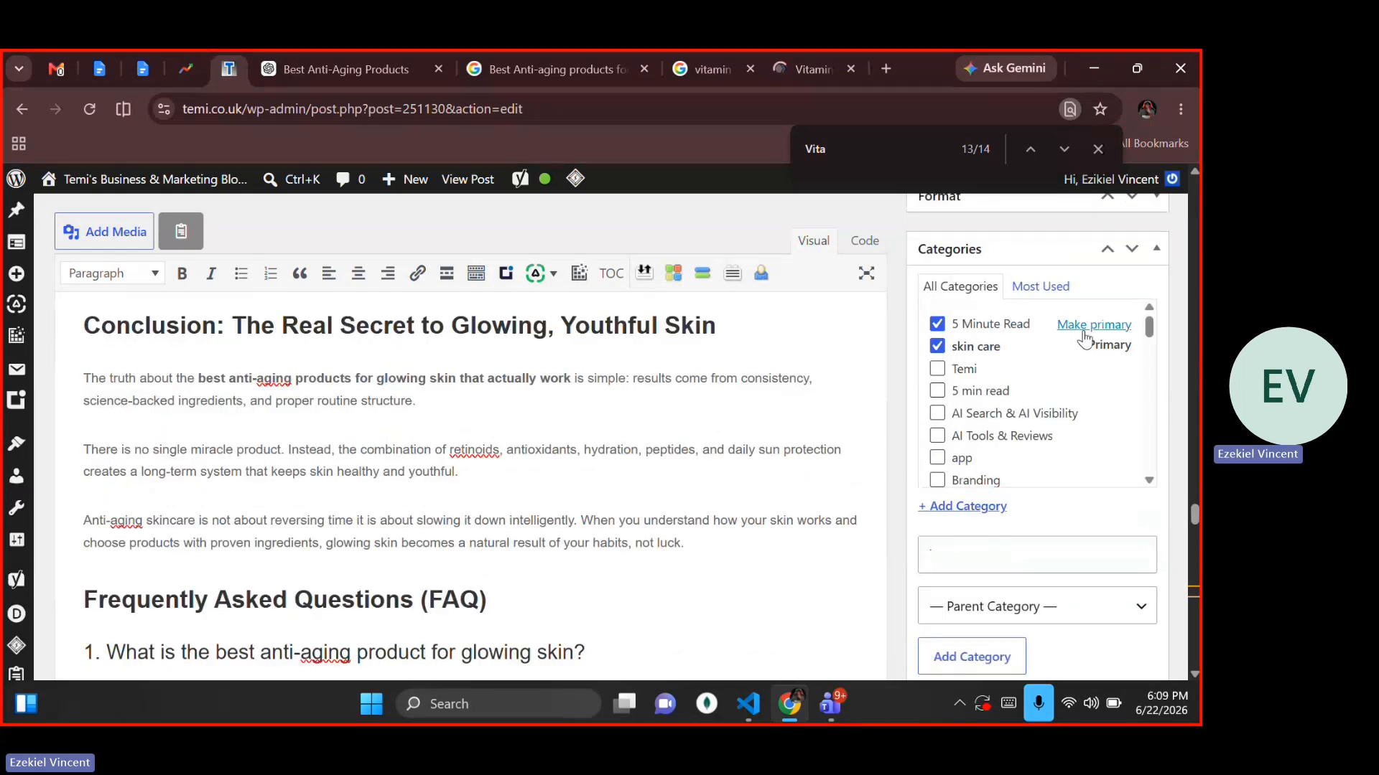
left_click(1084, 332)
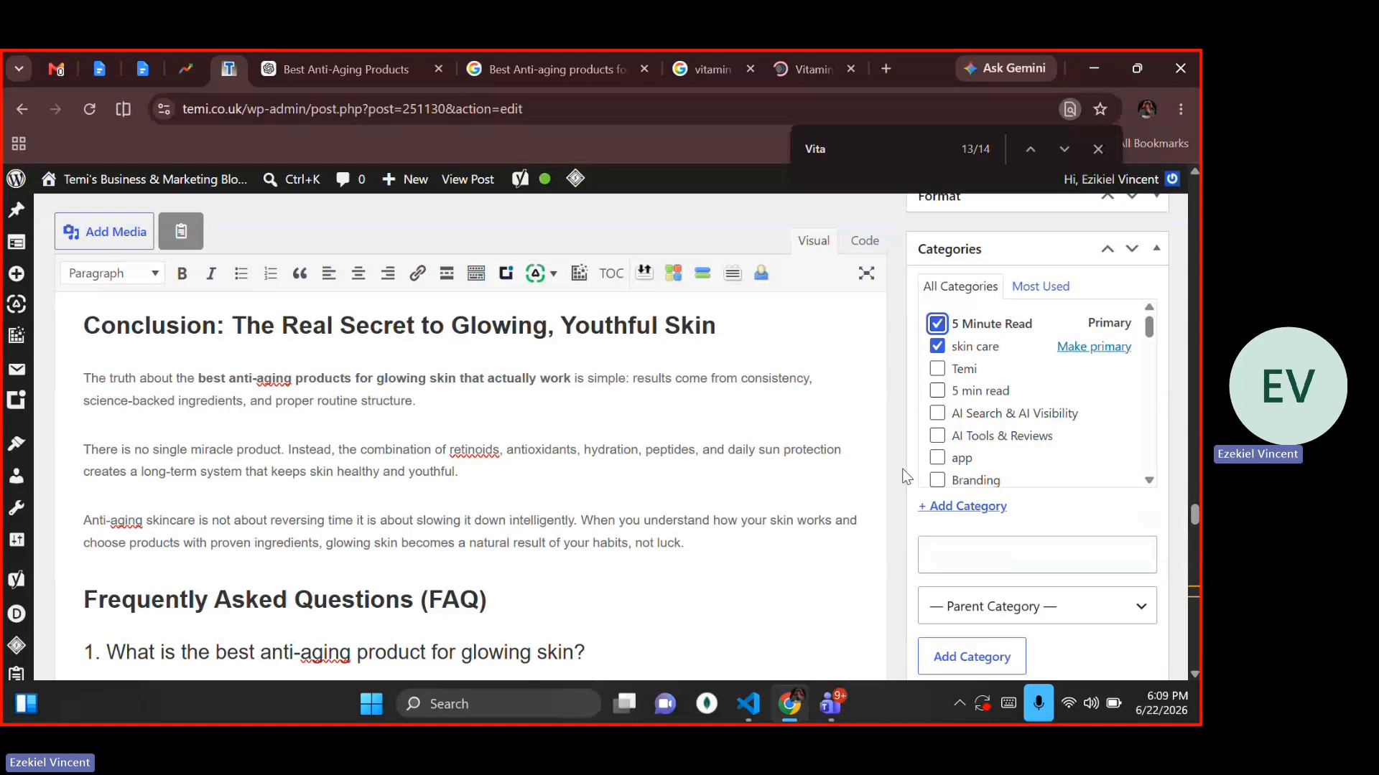
left_click(889, 489)
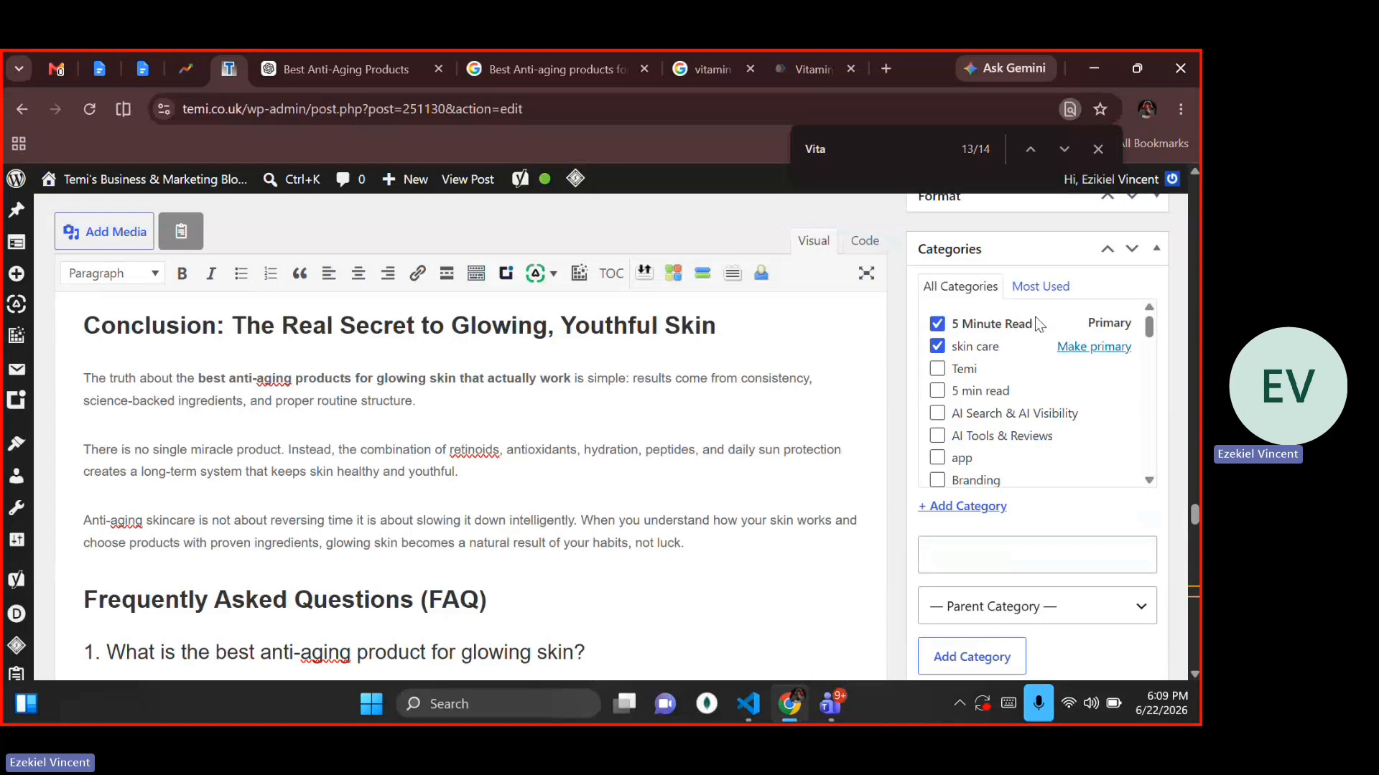
left_click(1085, 348)
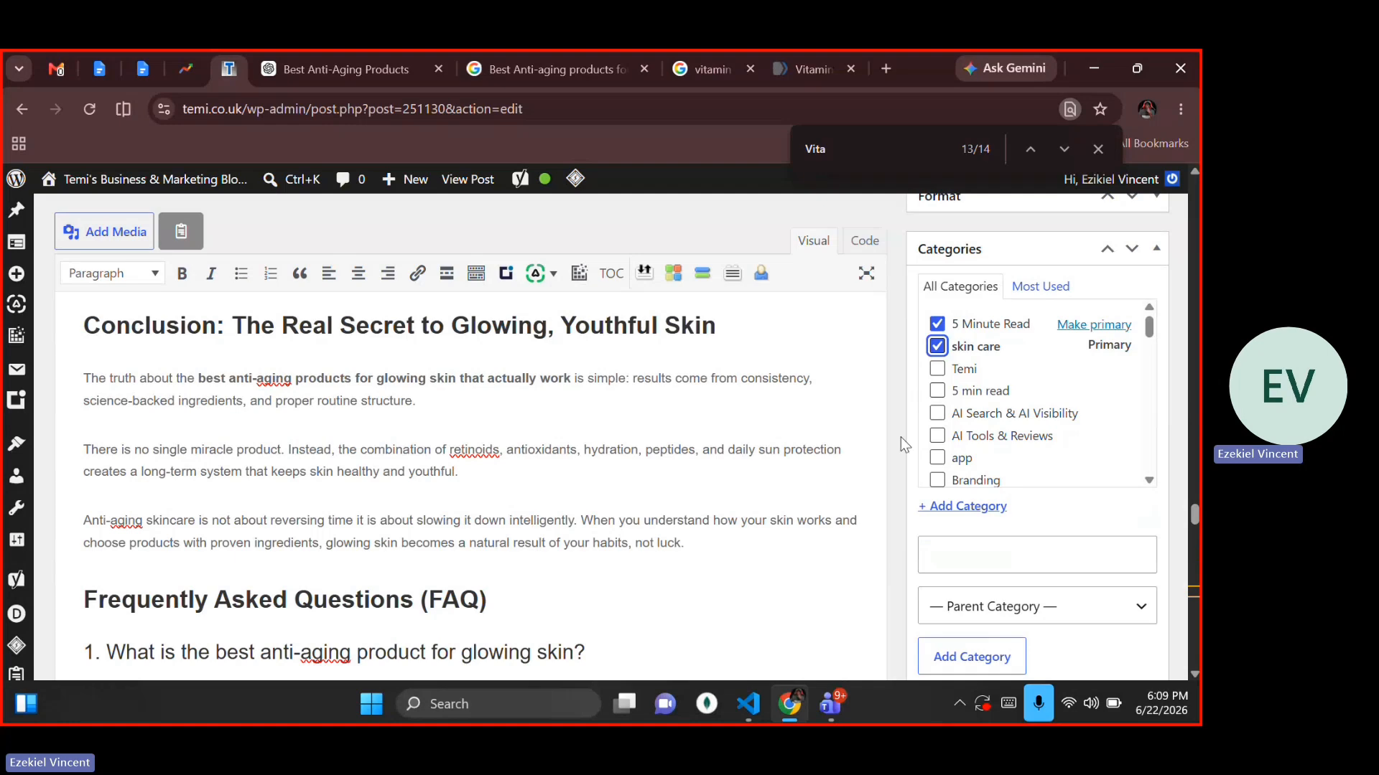
scroll(900, 436, "up", 2)
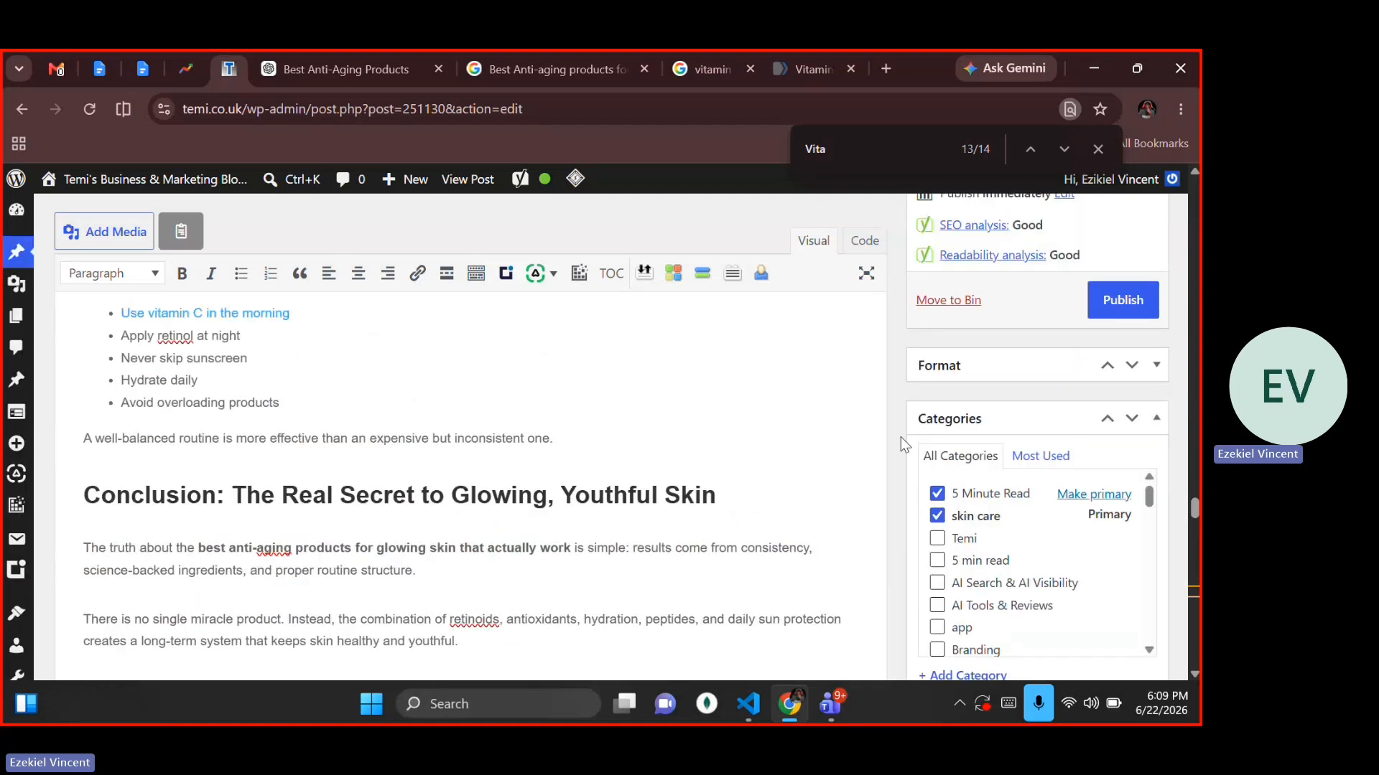
scroll(900, 437, "down", 2)
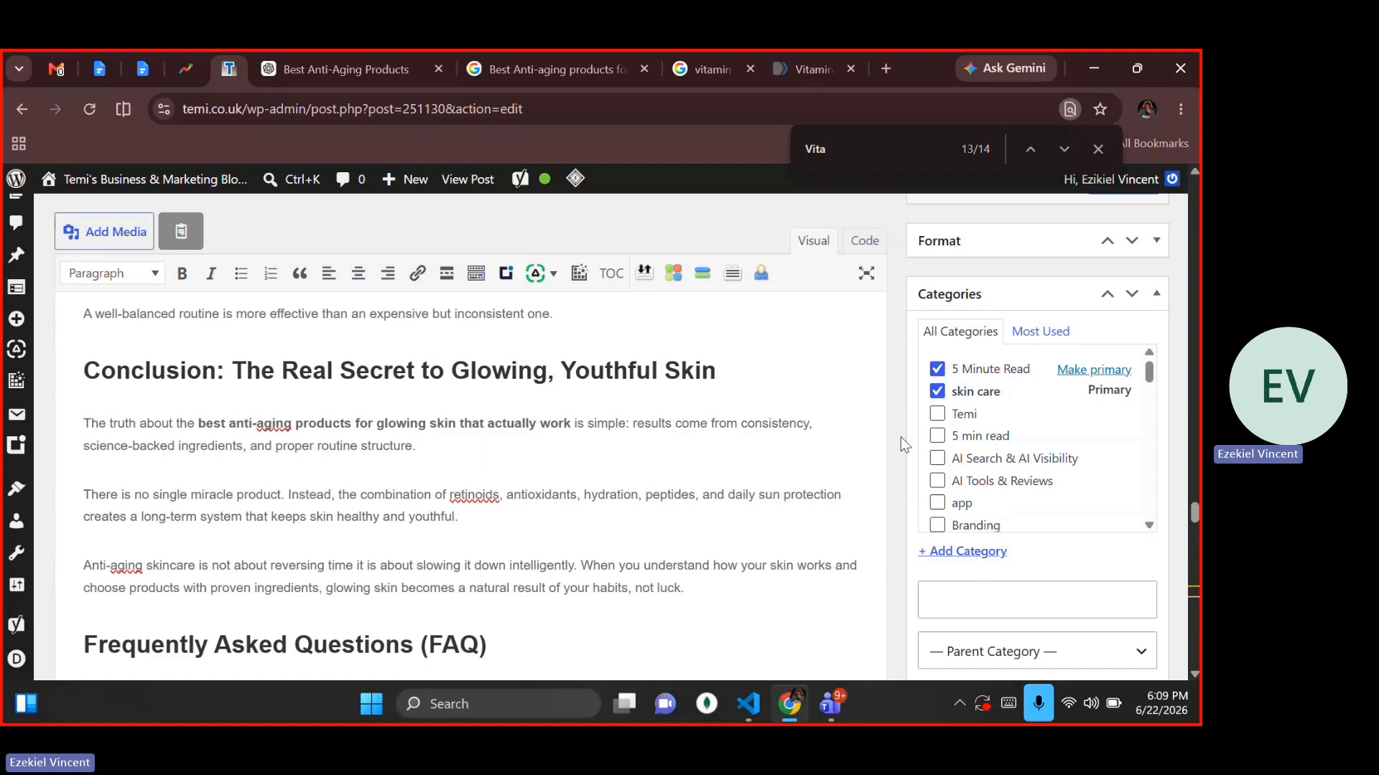
scroll(901, 437, "down", 5)
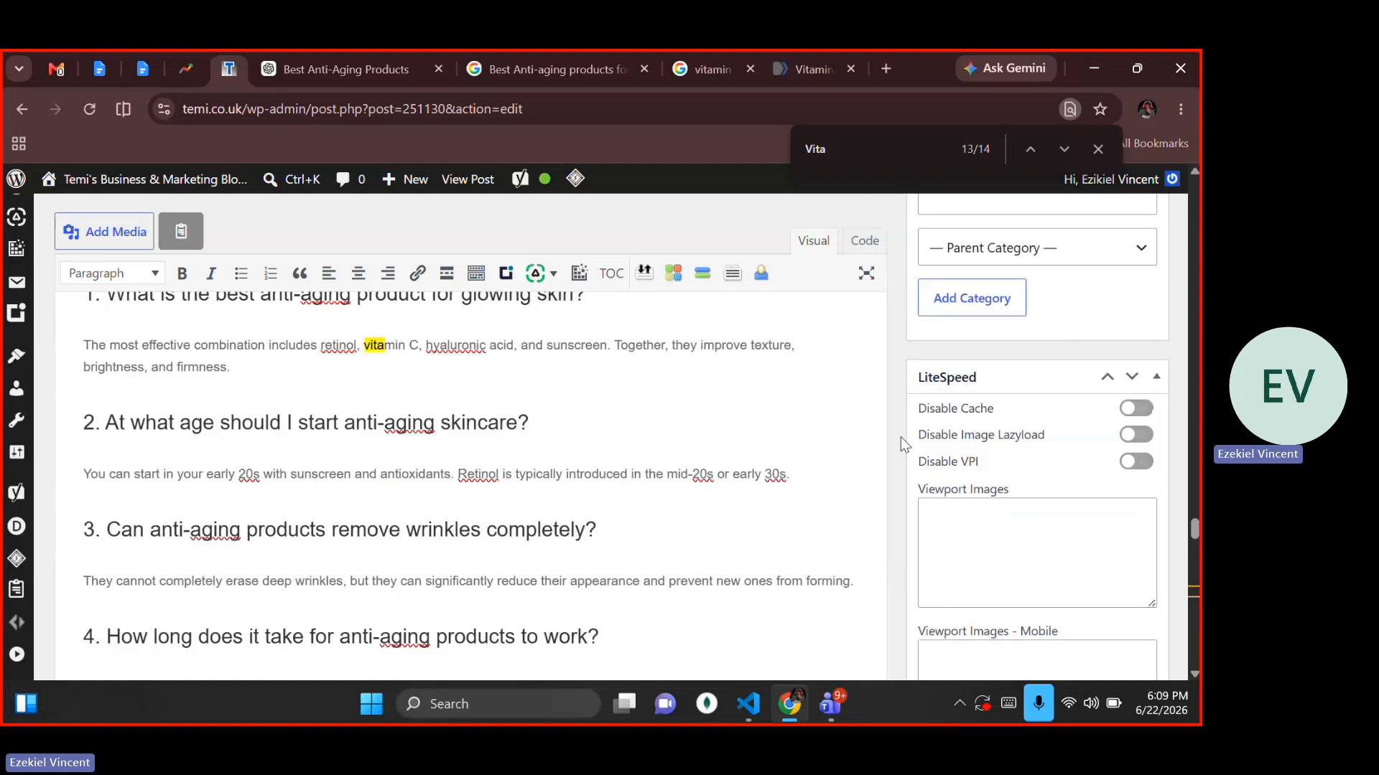
scroll(900, 443, "down", 1)
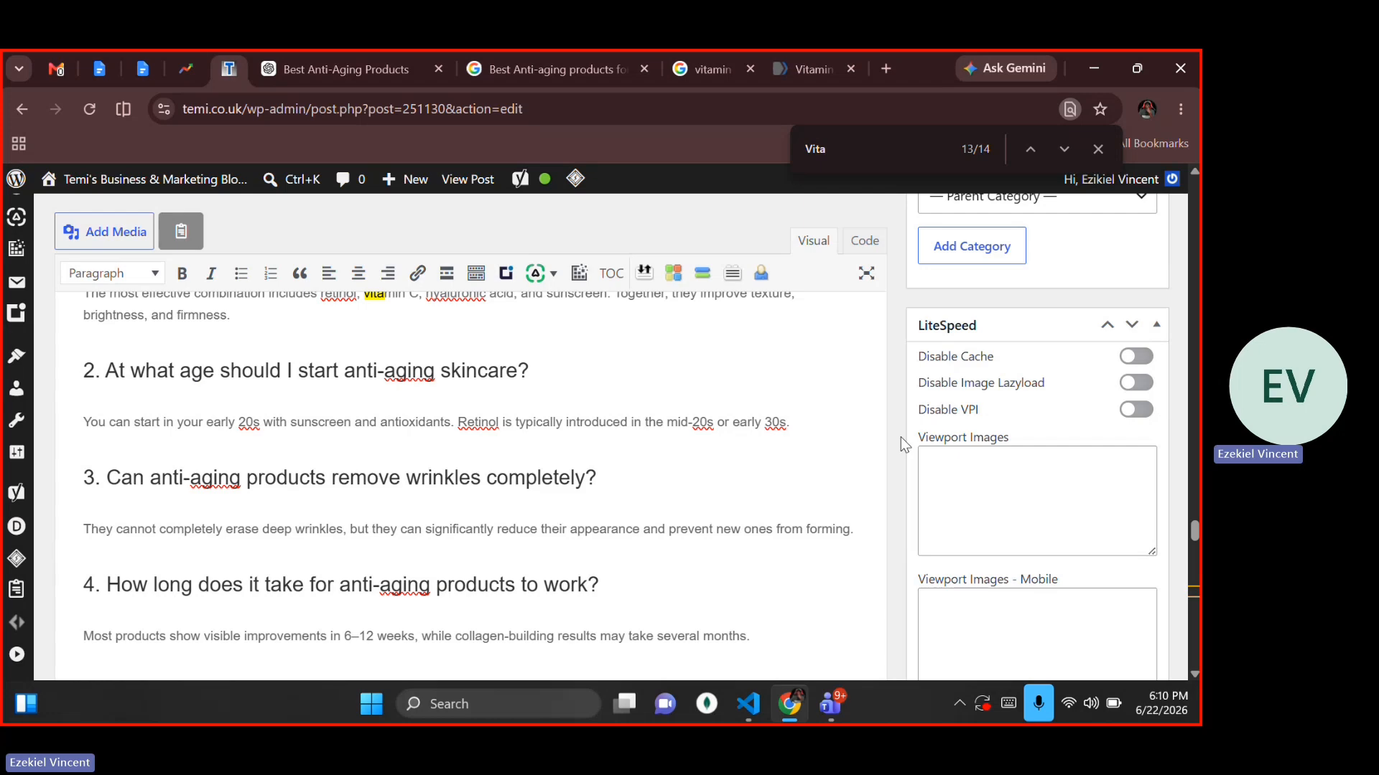
scroll(900, 437, "up", 3)
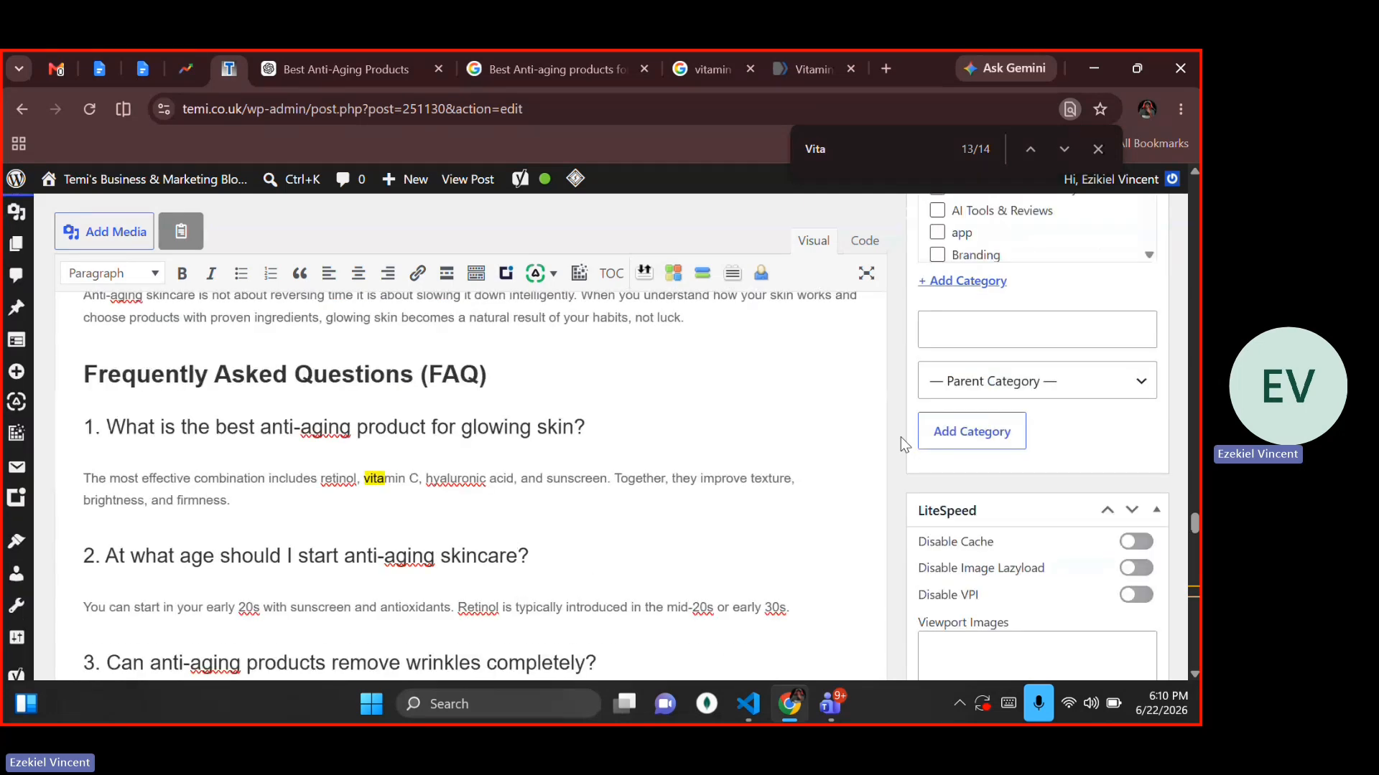
Open the featured image dialog for the post and switch it to uploading files
scroll(900, 437, "up", 4)
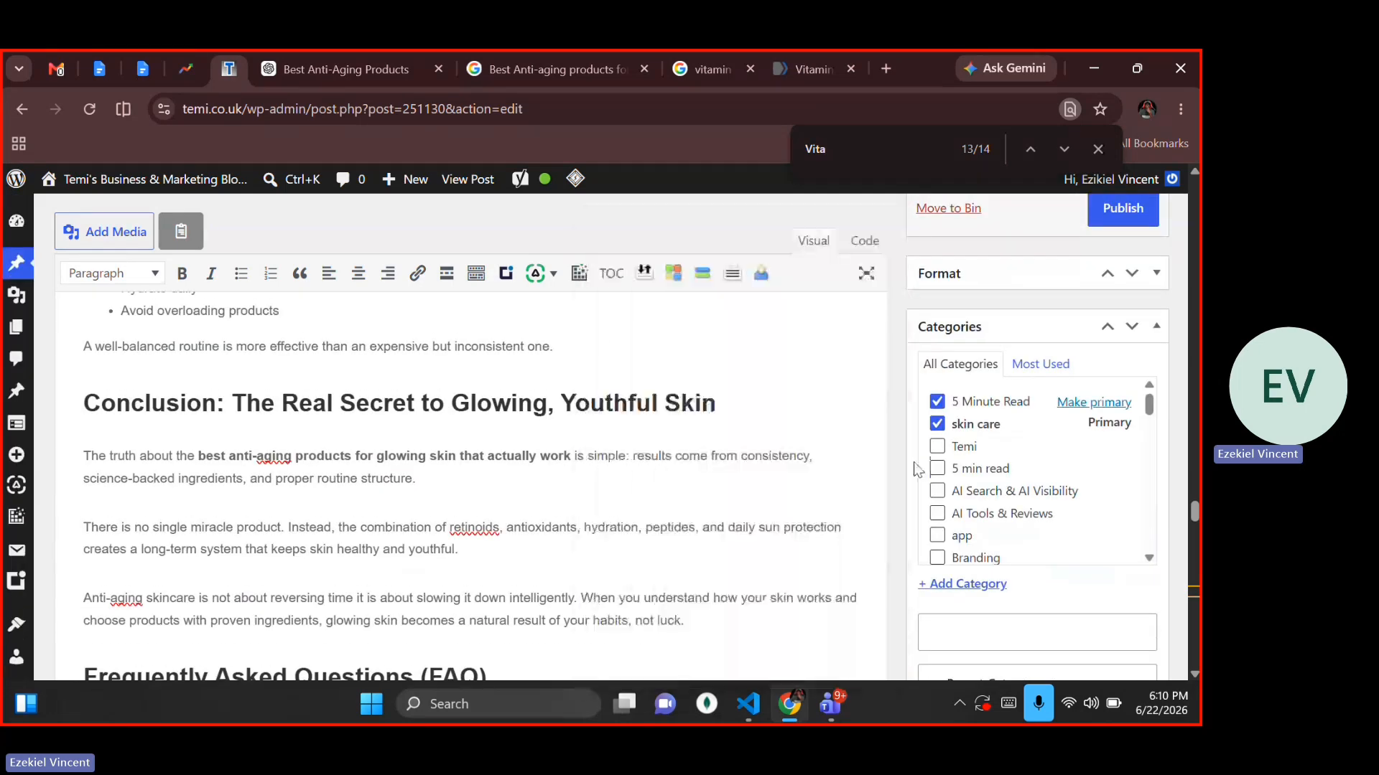
scroll(913, 462, "up", 8)
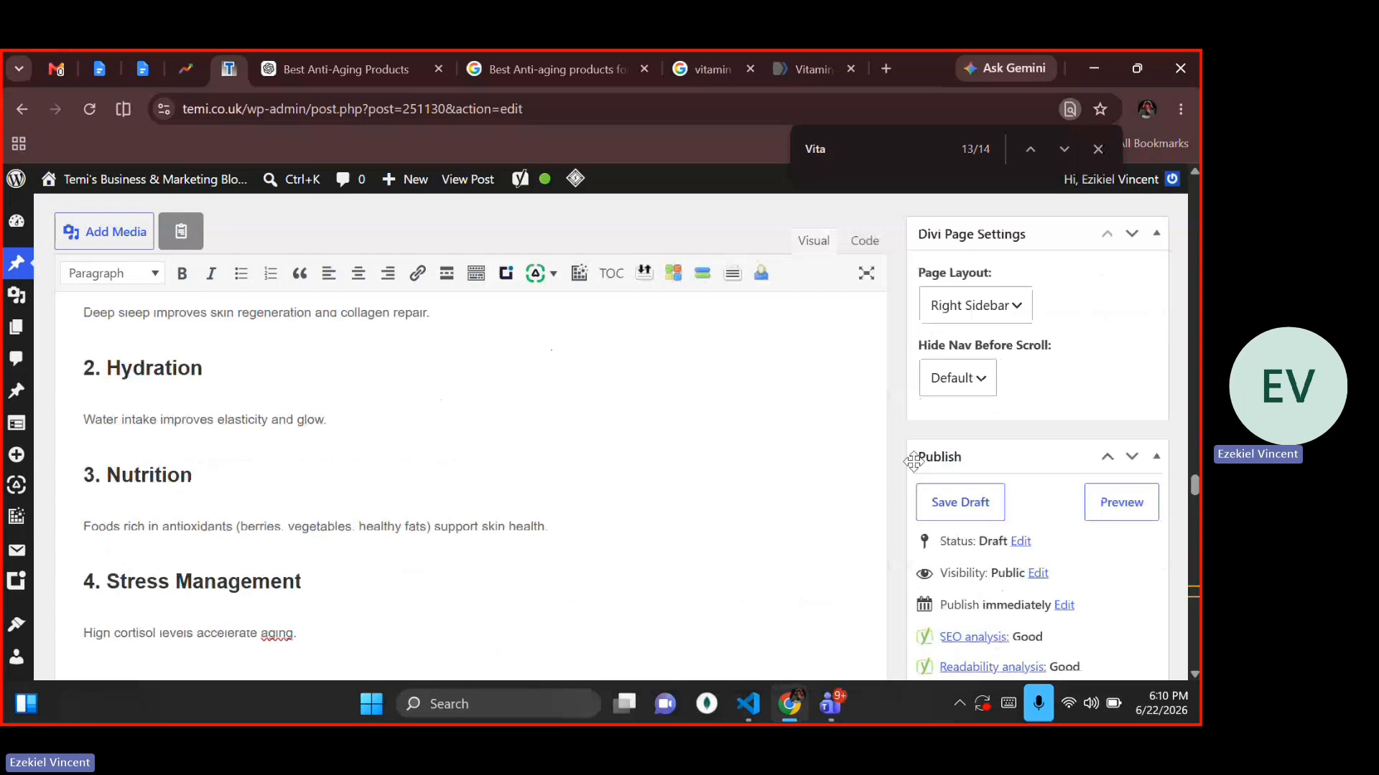
scroll(913, 463, "down", 10)
scroll(917, 468, "down", 10)
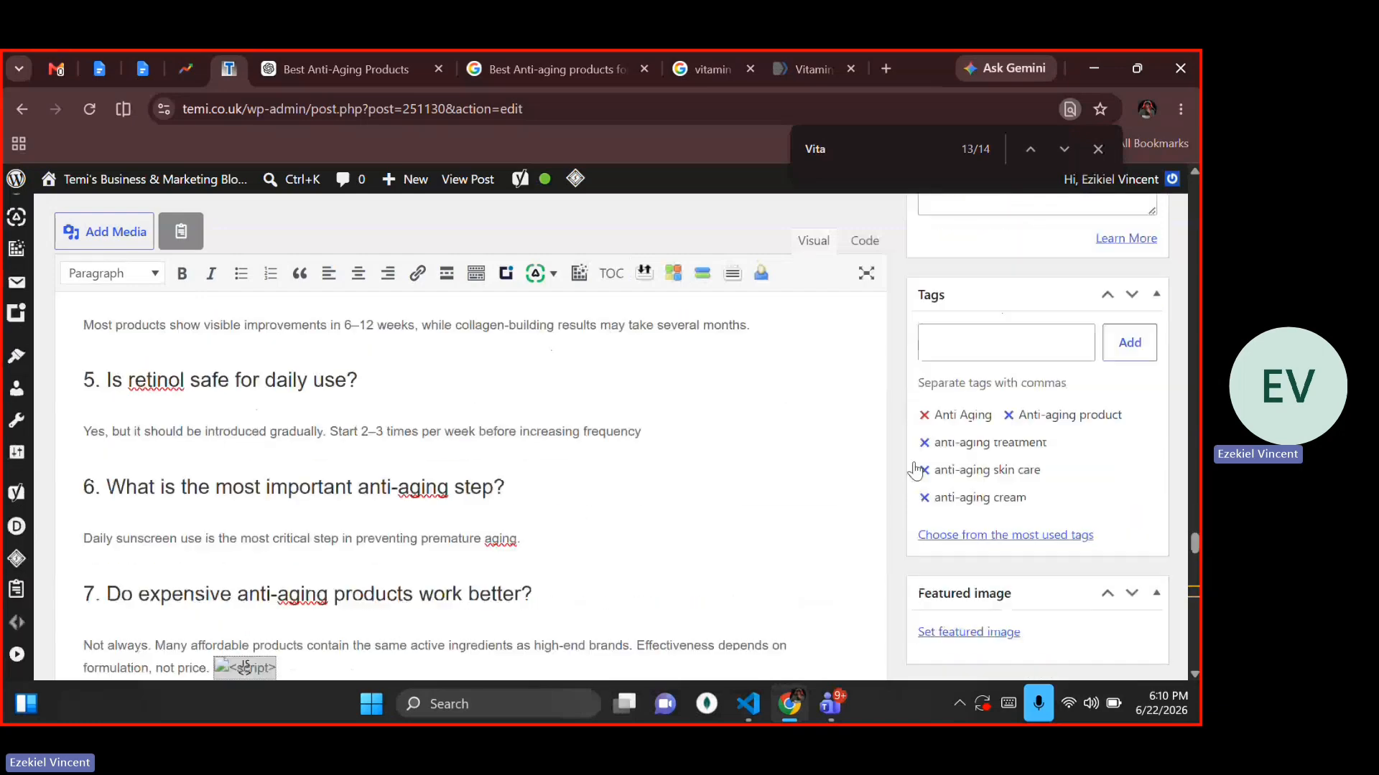
left_click(973, 546)
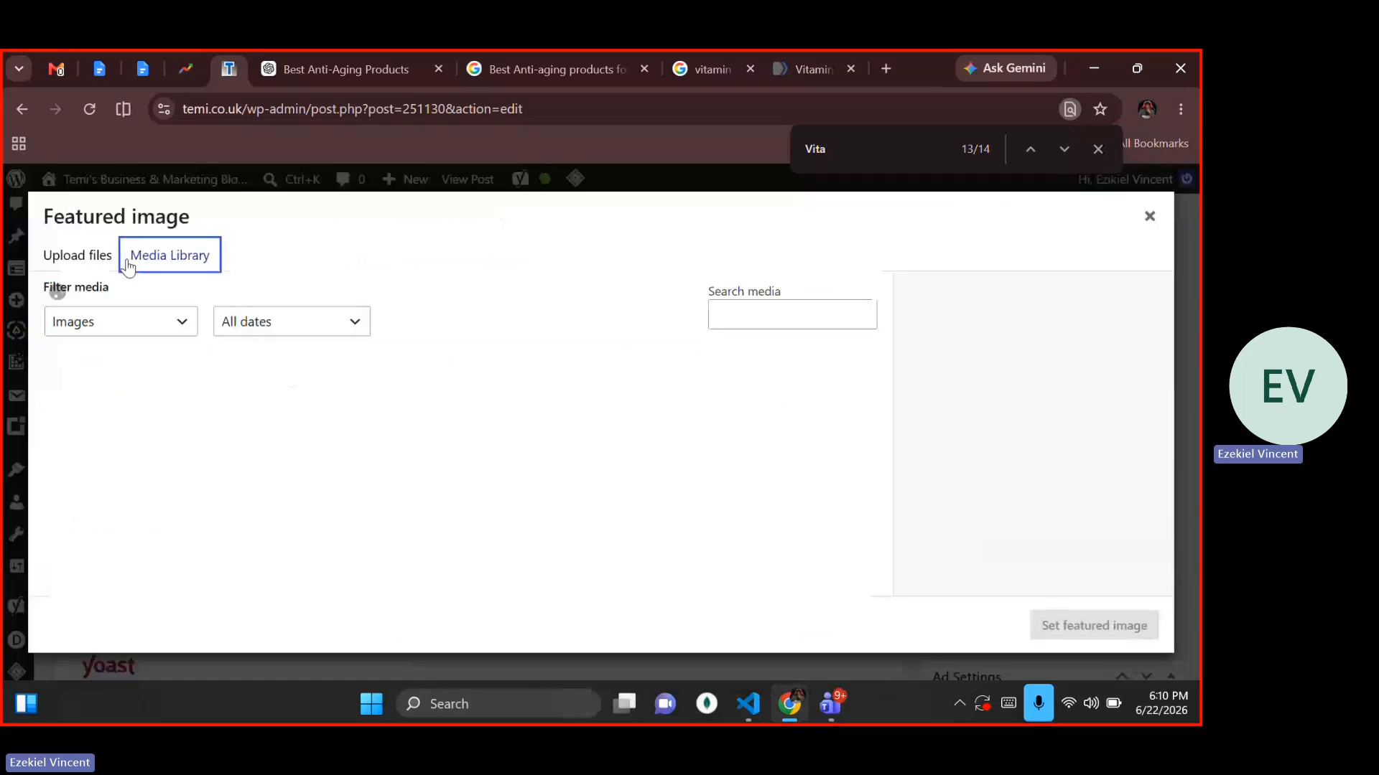
left_click(103, 266)
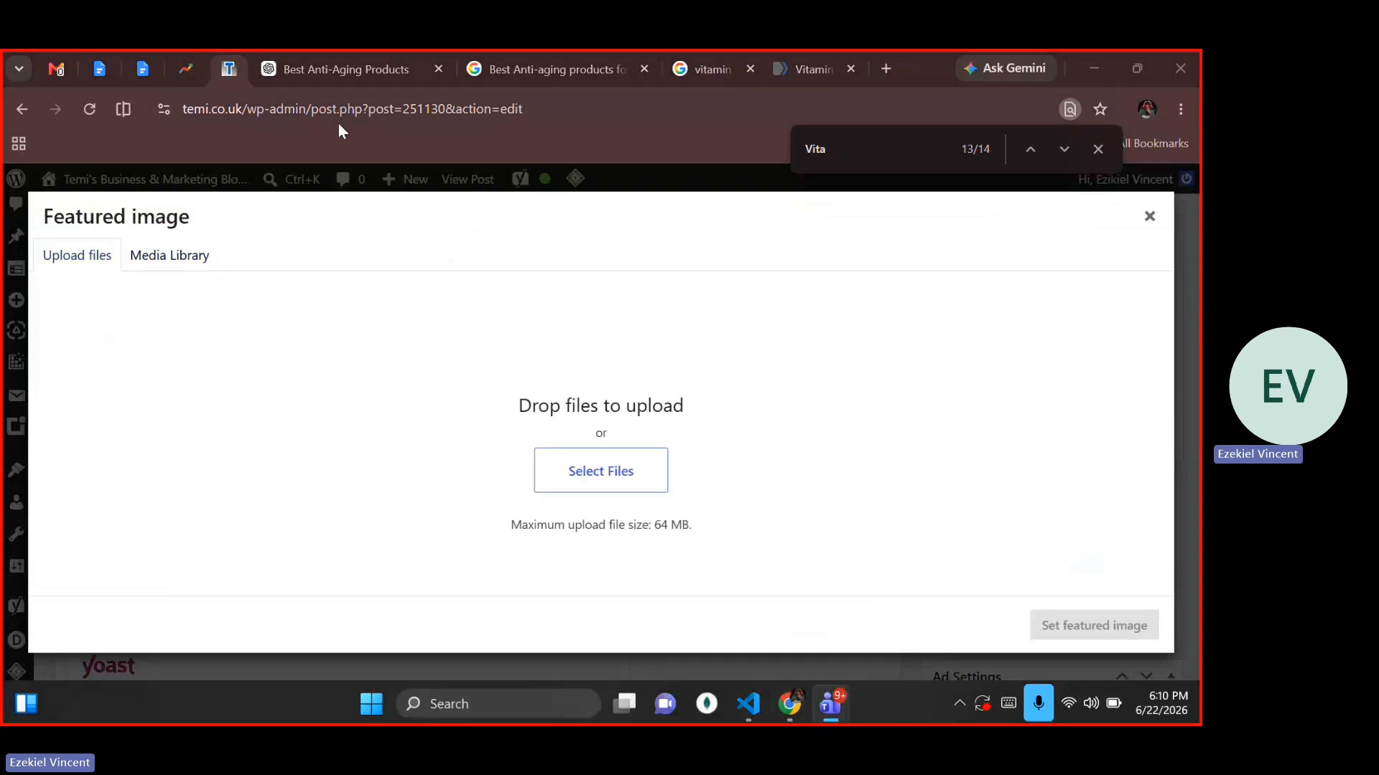
Switch to ChatGPT and start the prompt "Generate me a featured image for the blog post that contain the the title of the blog in short"
left_click(305, 76)
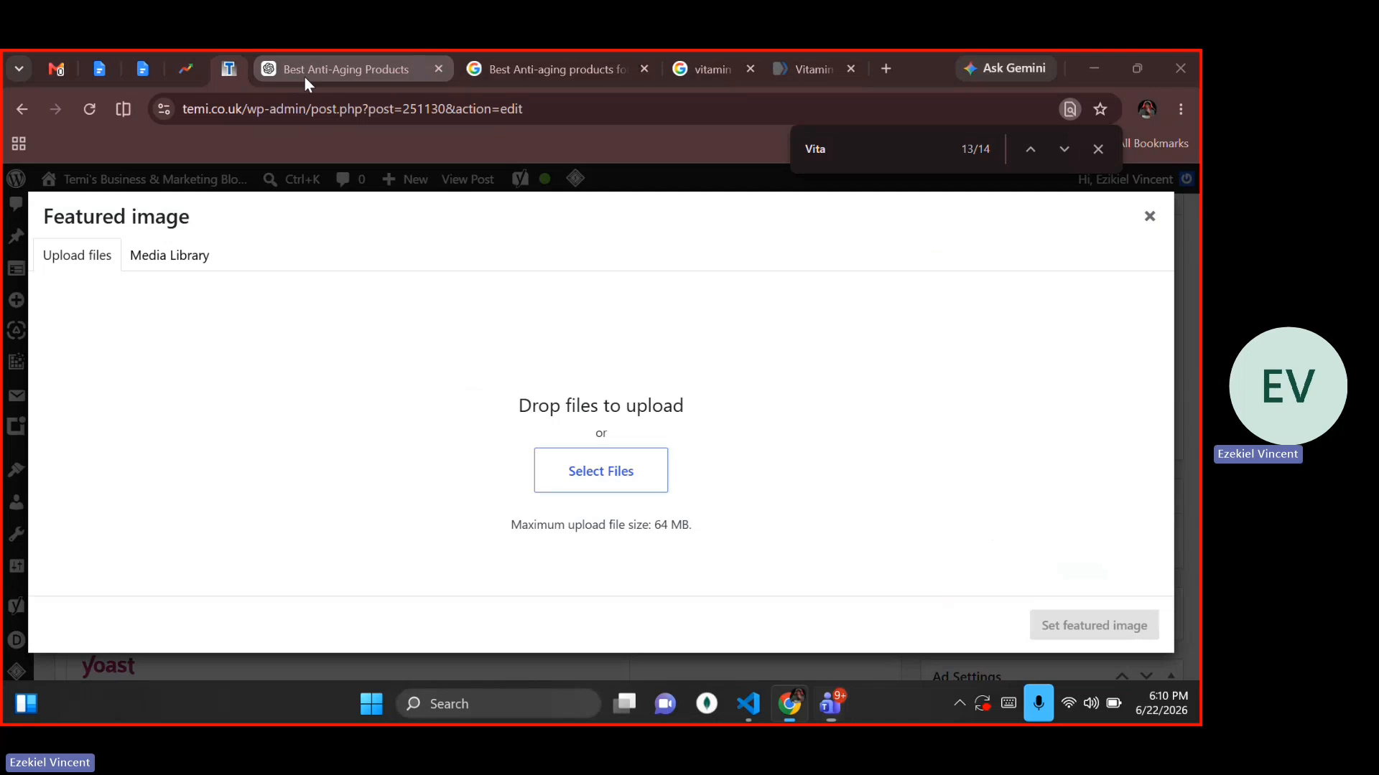
left_click(305, 76)
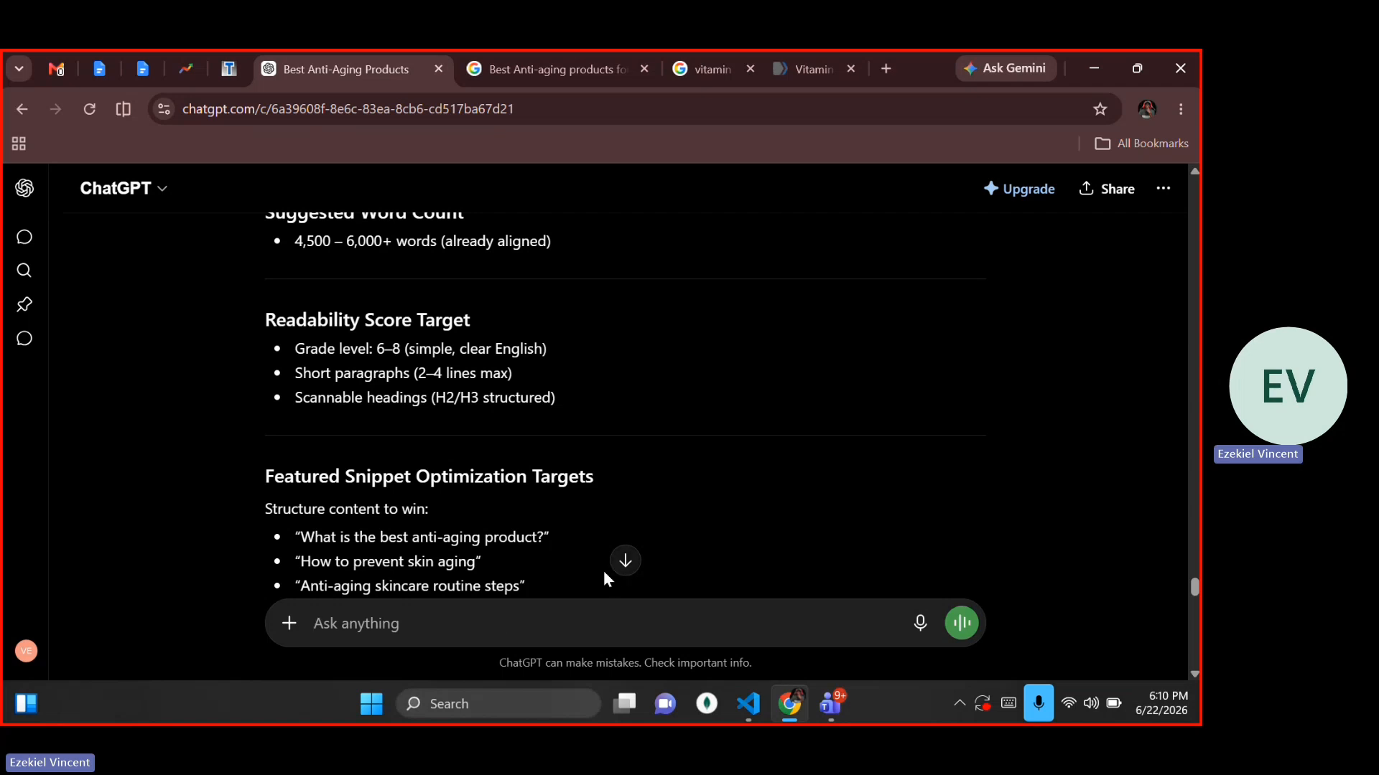
left_click(623, 562)
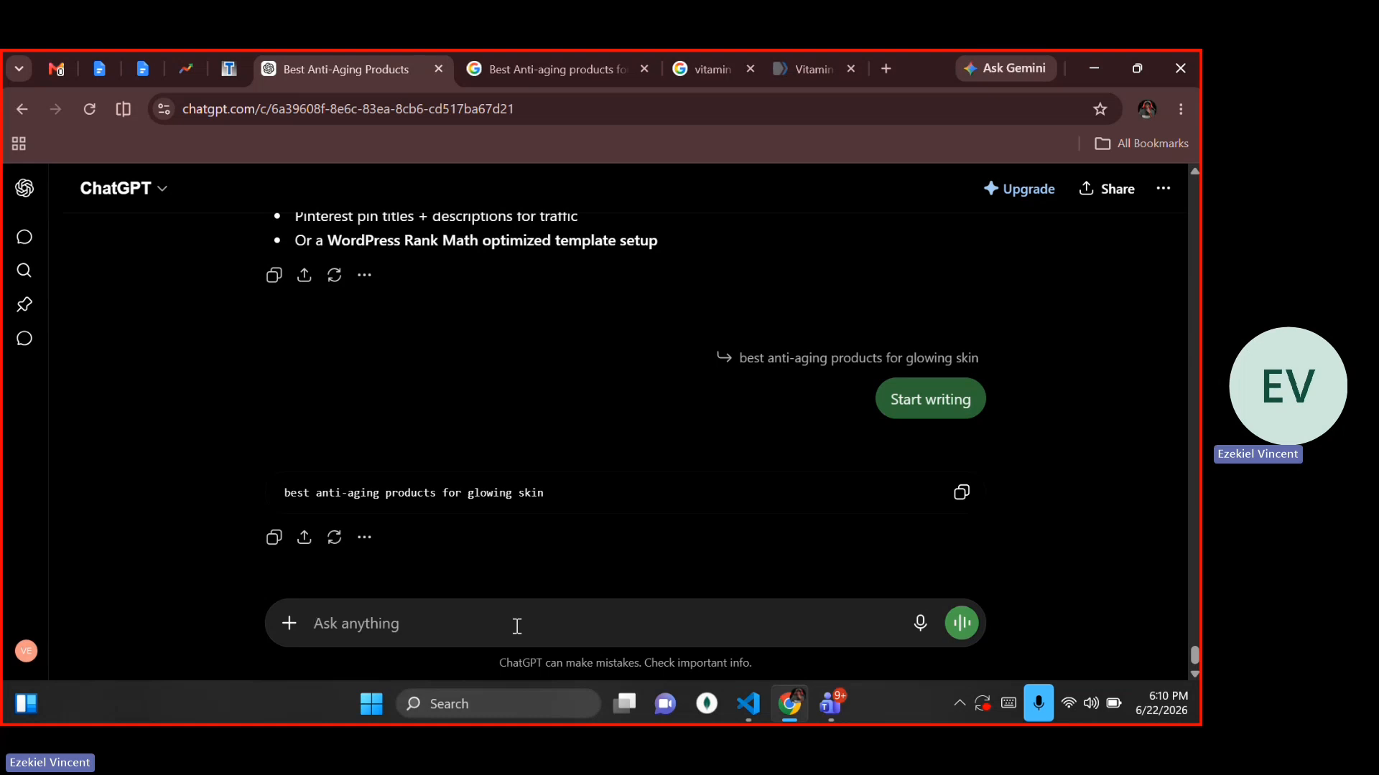
type("Generate")
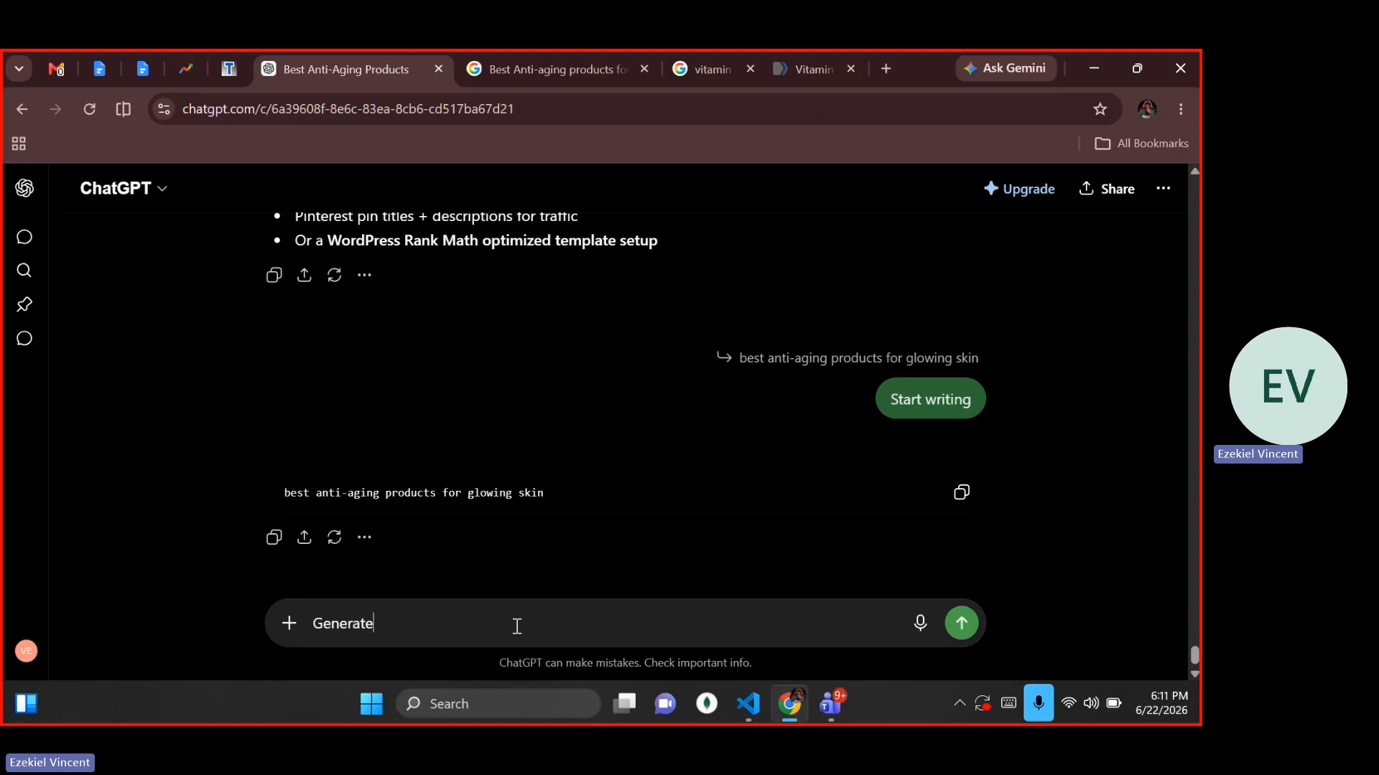
type(" me a feature d")
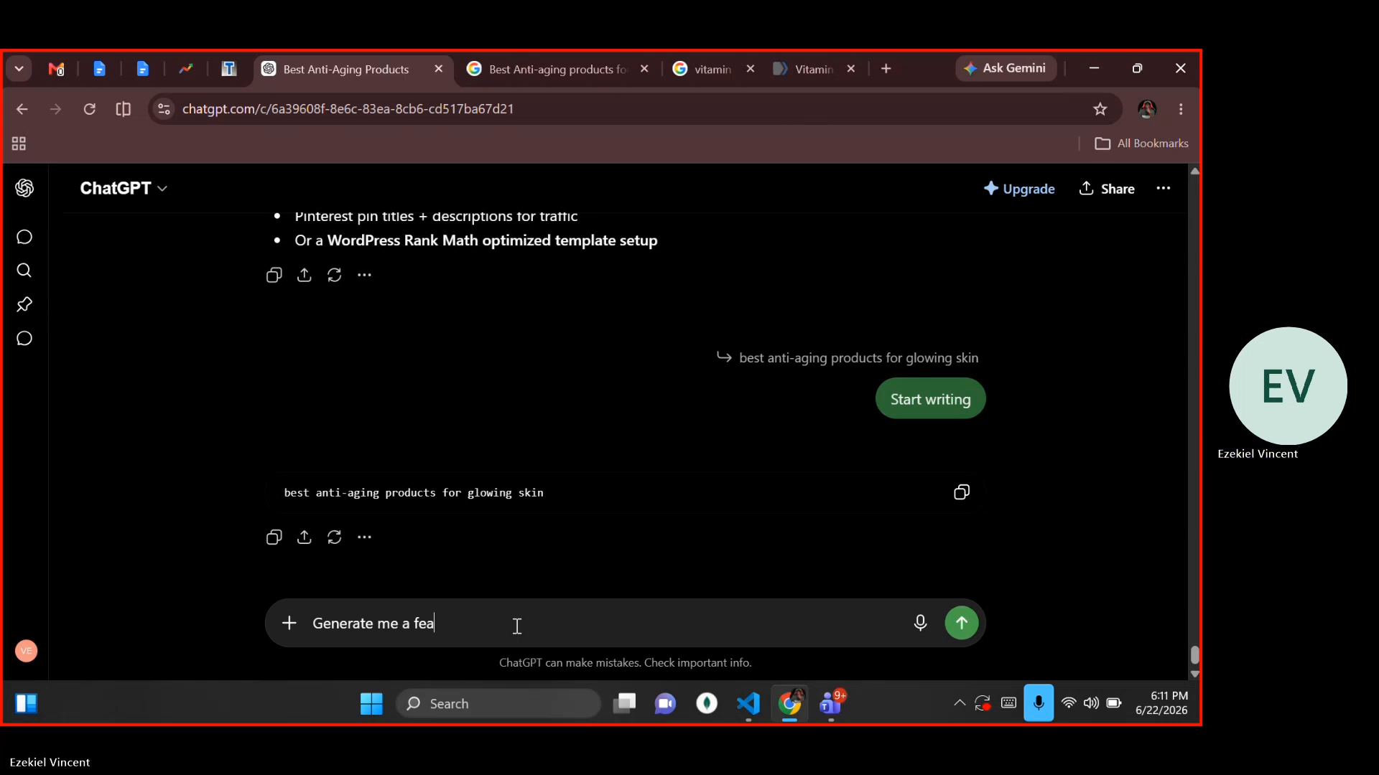
key("BackSpace")
key("BackSpace")
type("d ")
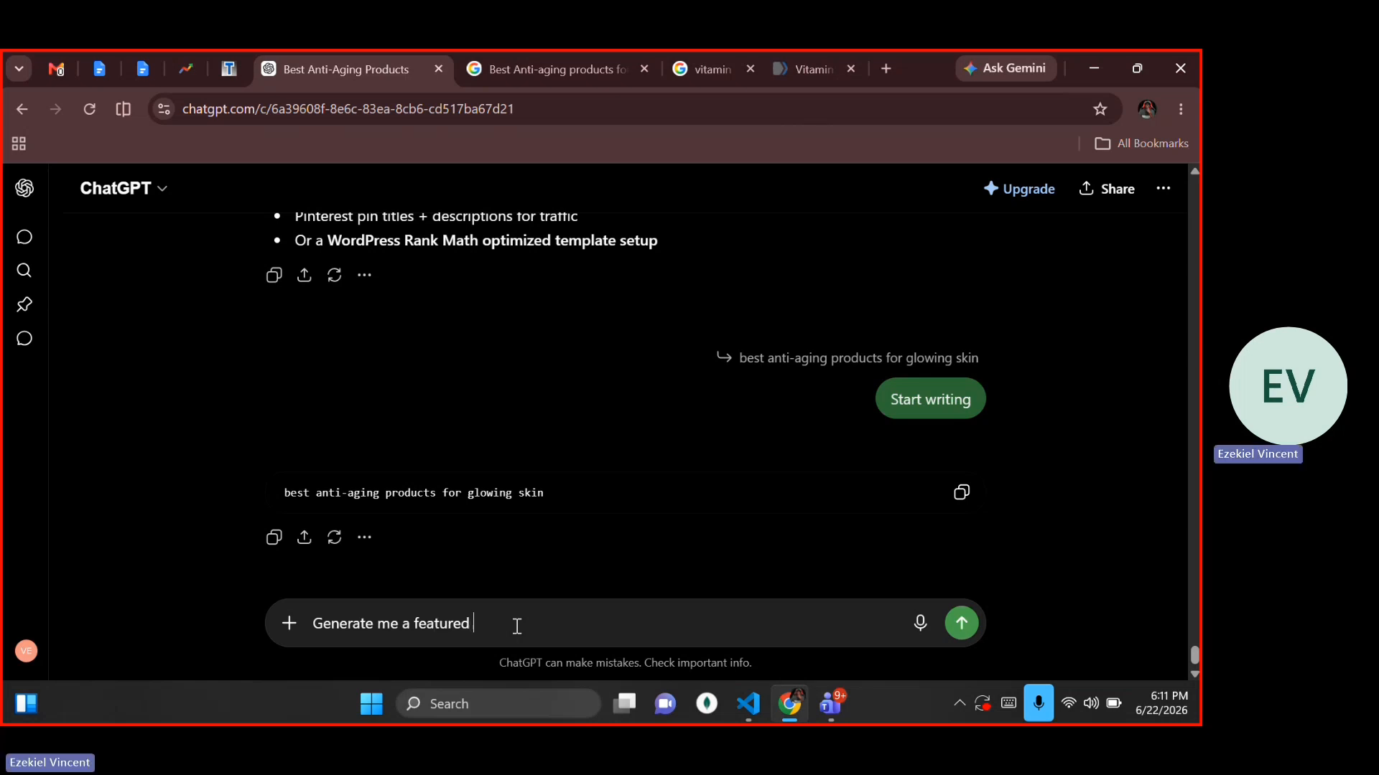
type("image for the blog post th")
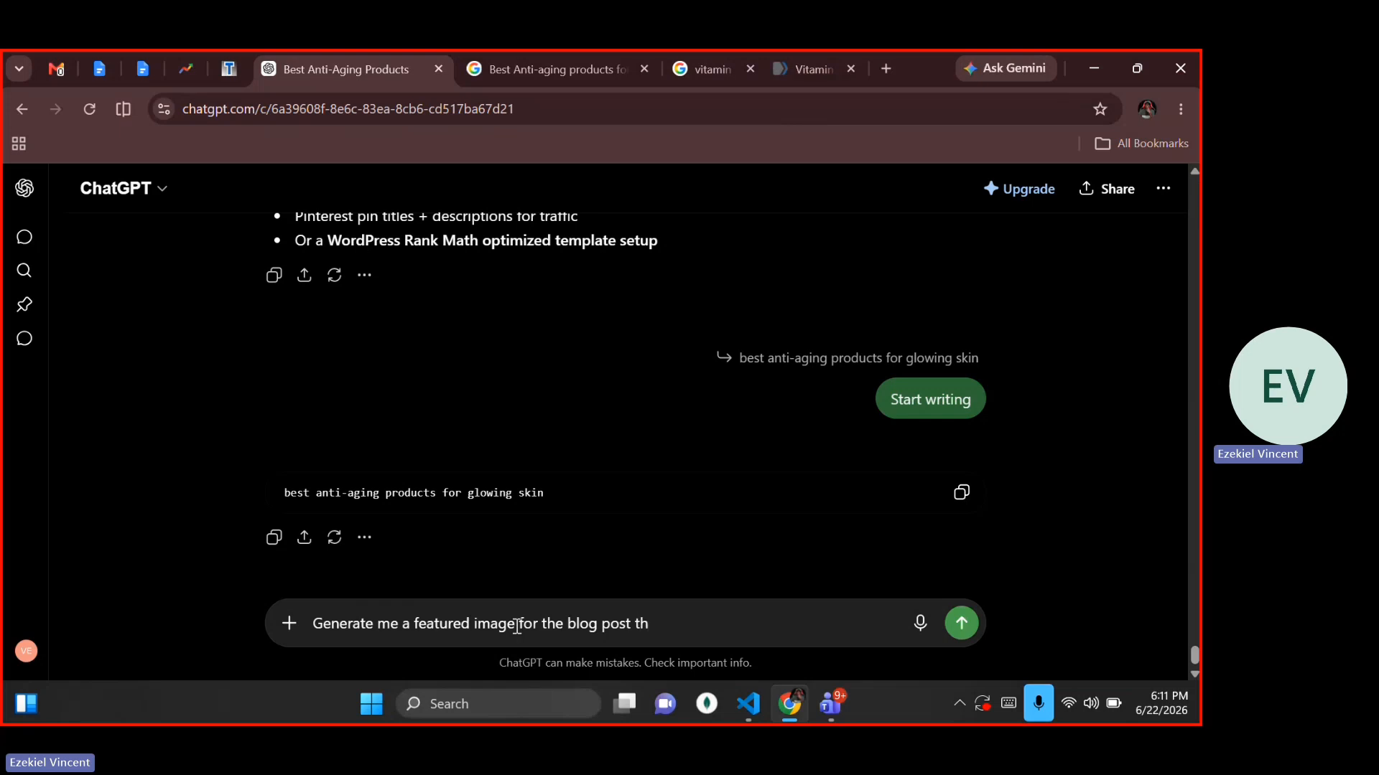
type("at contain the")
type("the title o f")
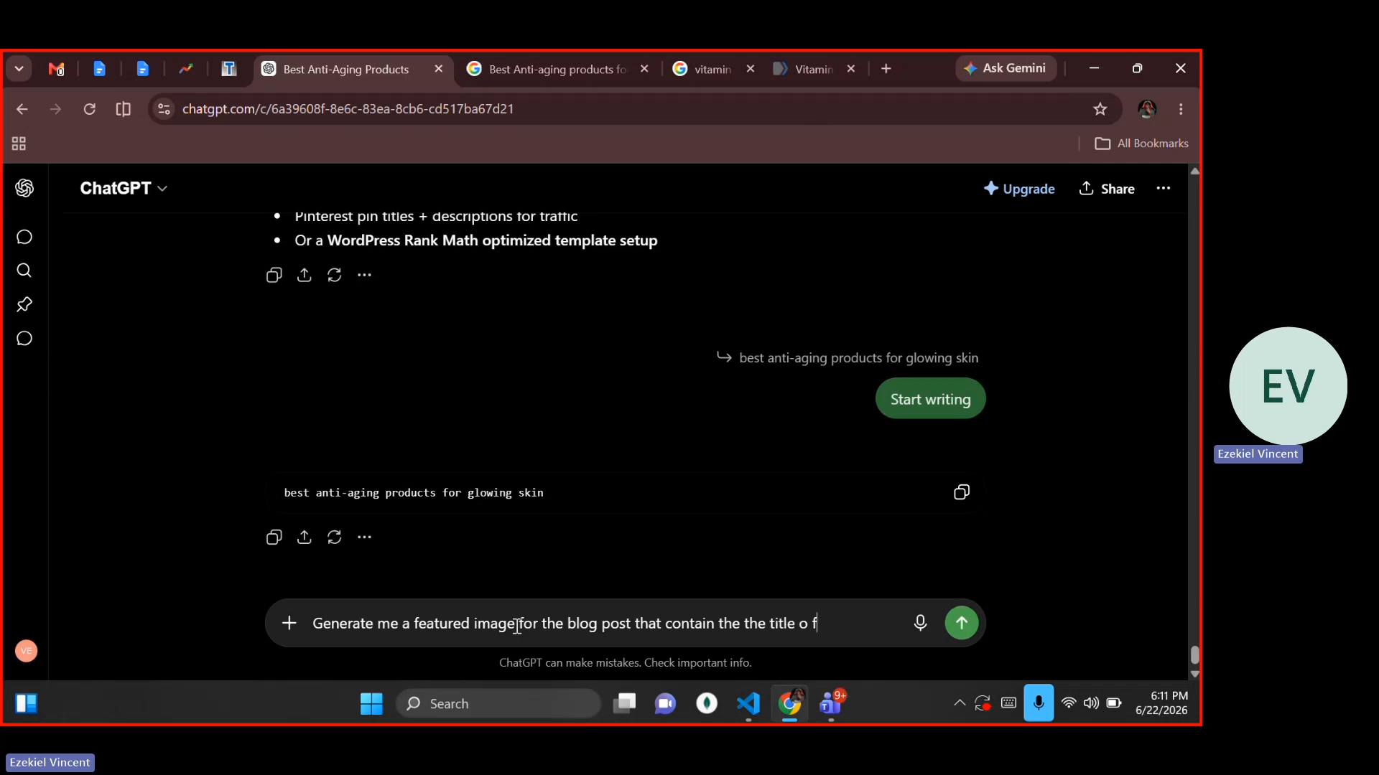
key("BackSpace")
key("BackSpace")
type("f the blog in short")
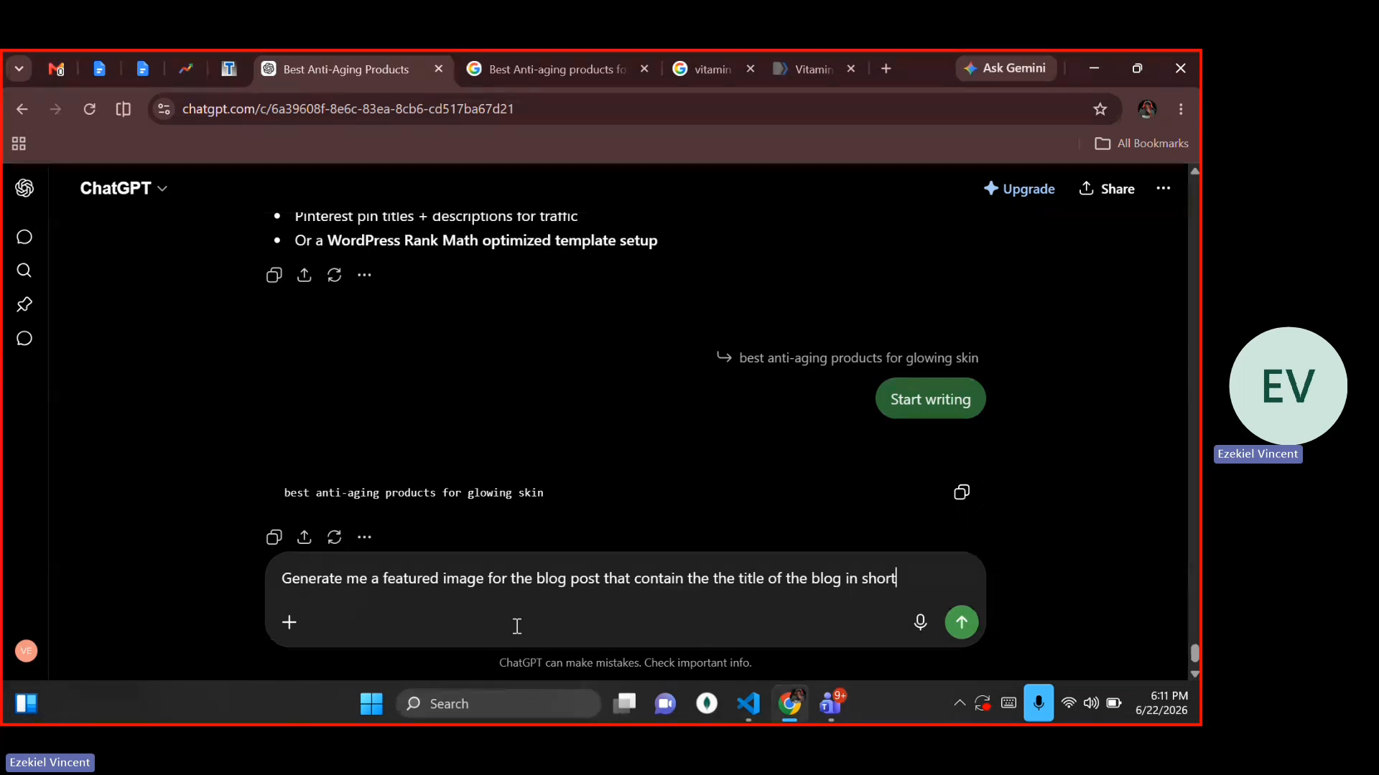
Continue the prompt with "and add an image of half old woman and half young lady like comibine book of then in one human"
type("and add a")
key("BackSpace")
key("BackSpace")
type("an image of ")
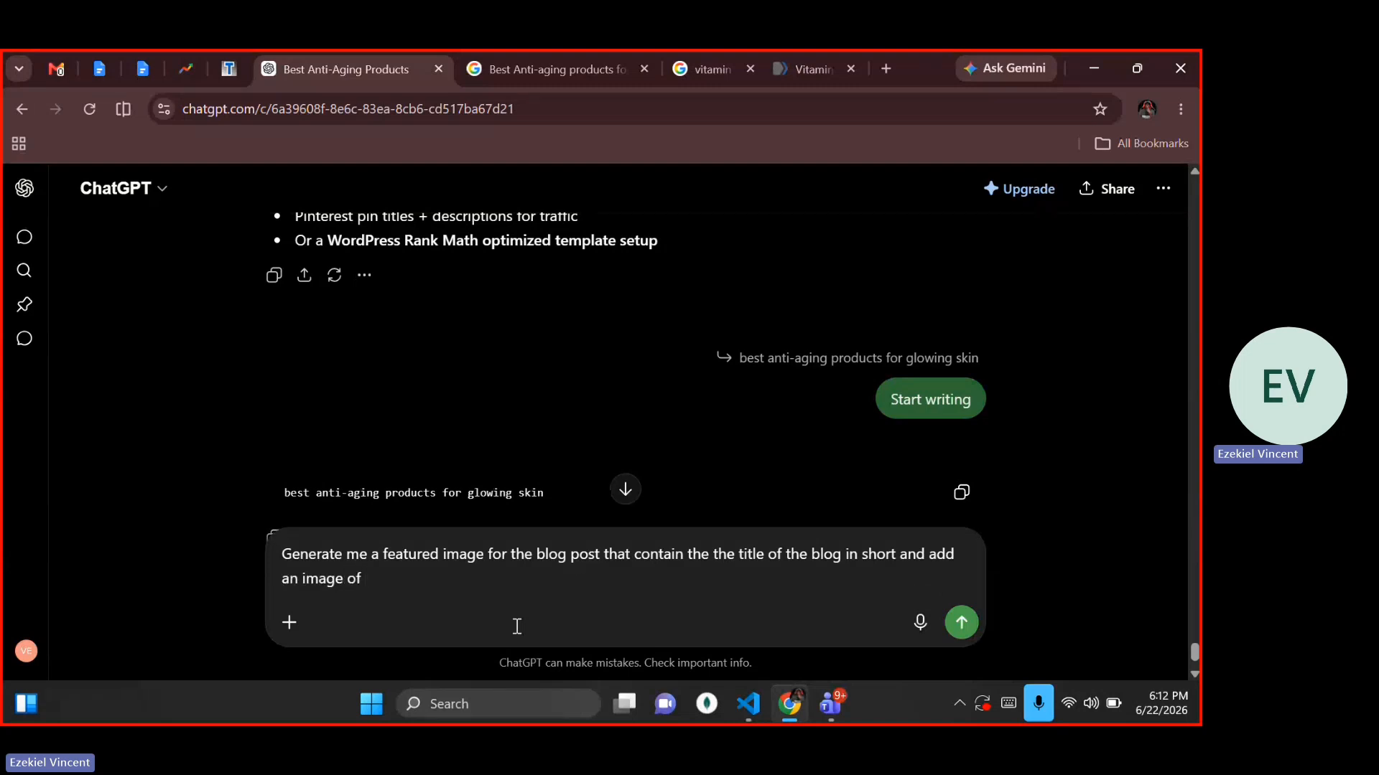
type("a wo")
key("BackSpace")
key("BackSpace")
key("Home")
key("End")
key("BackSpace")
key("BackSpace")
type("half old woman and half ")
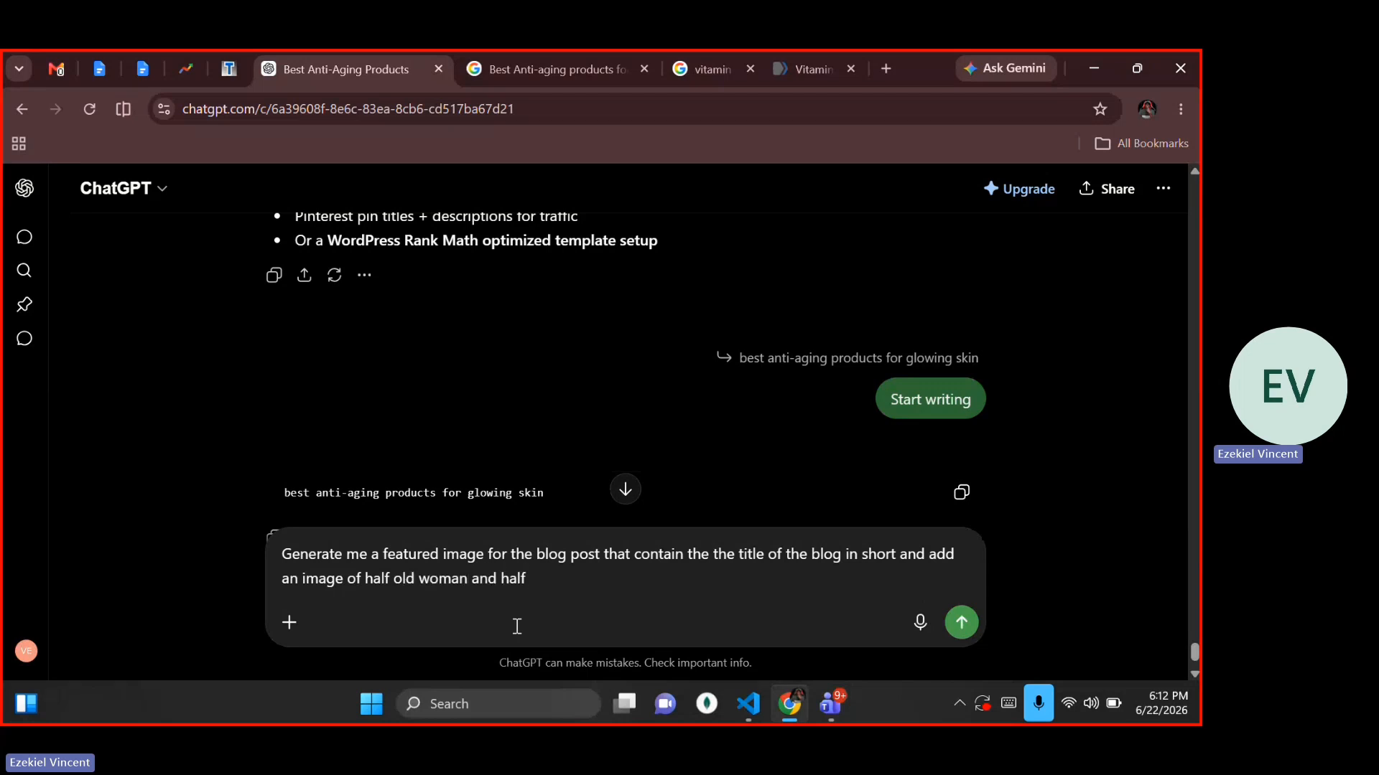
type("young lady like com")
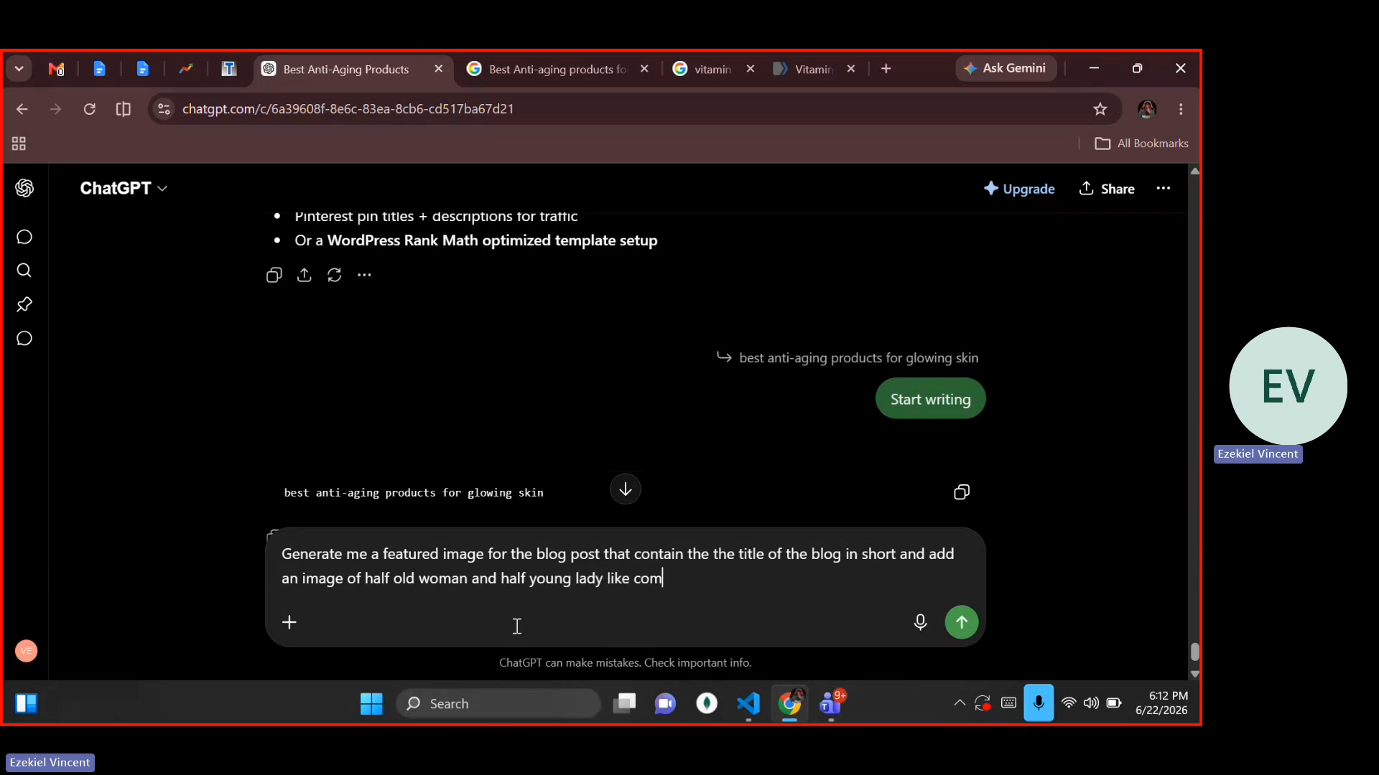
type("ibine book of th")
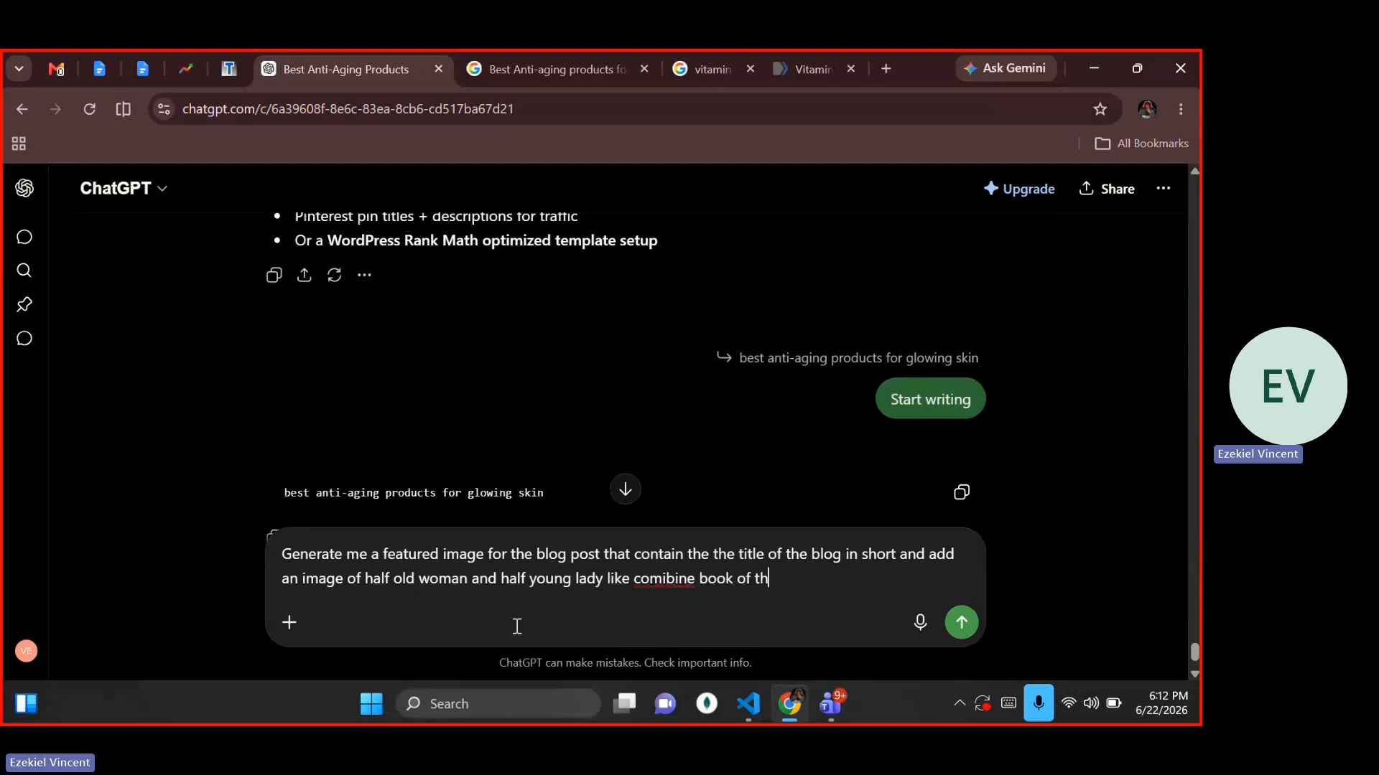
type("en ")
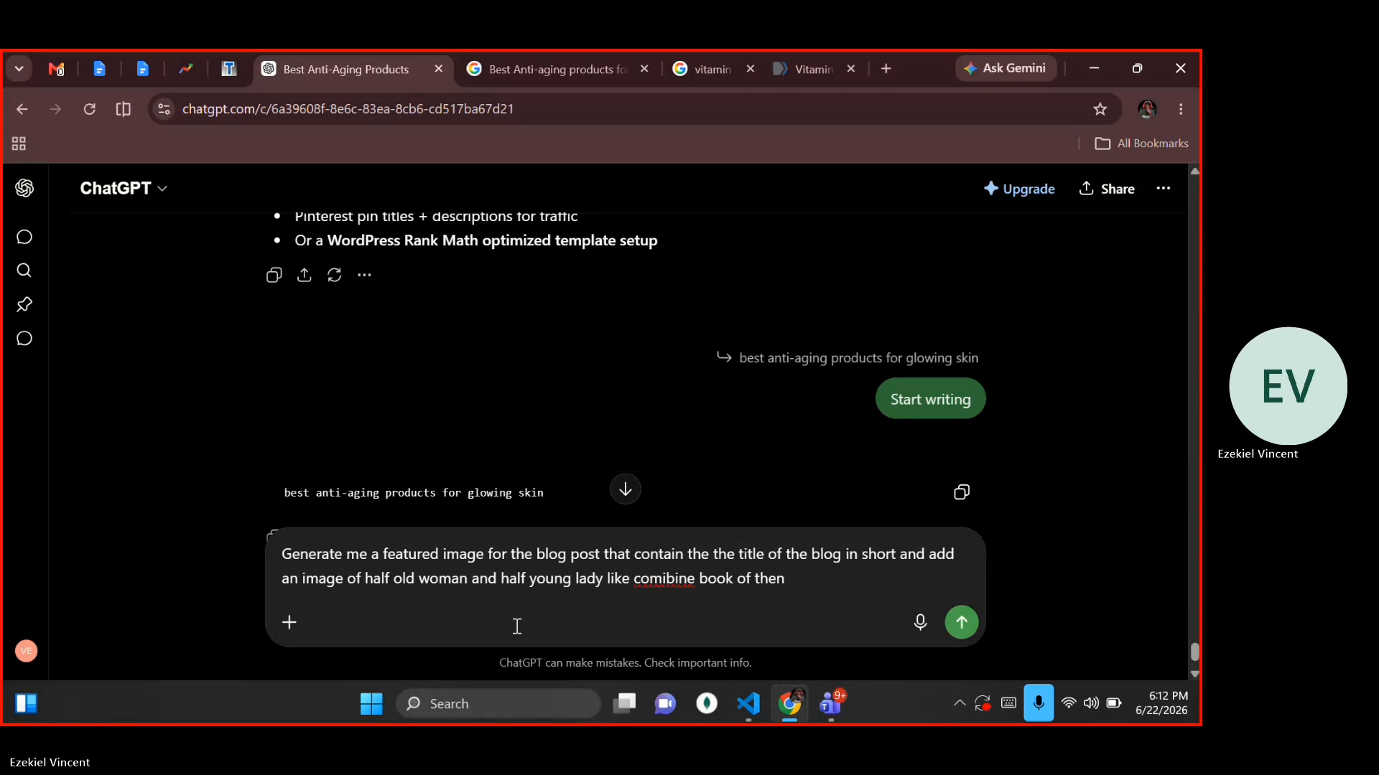
type("in o")
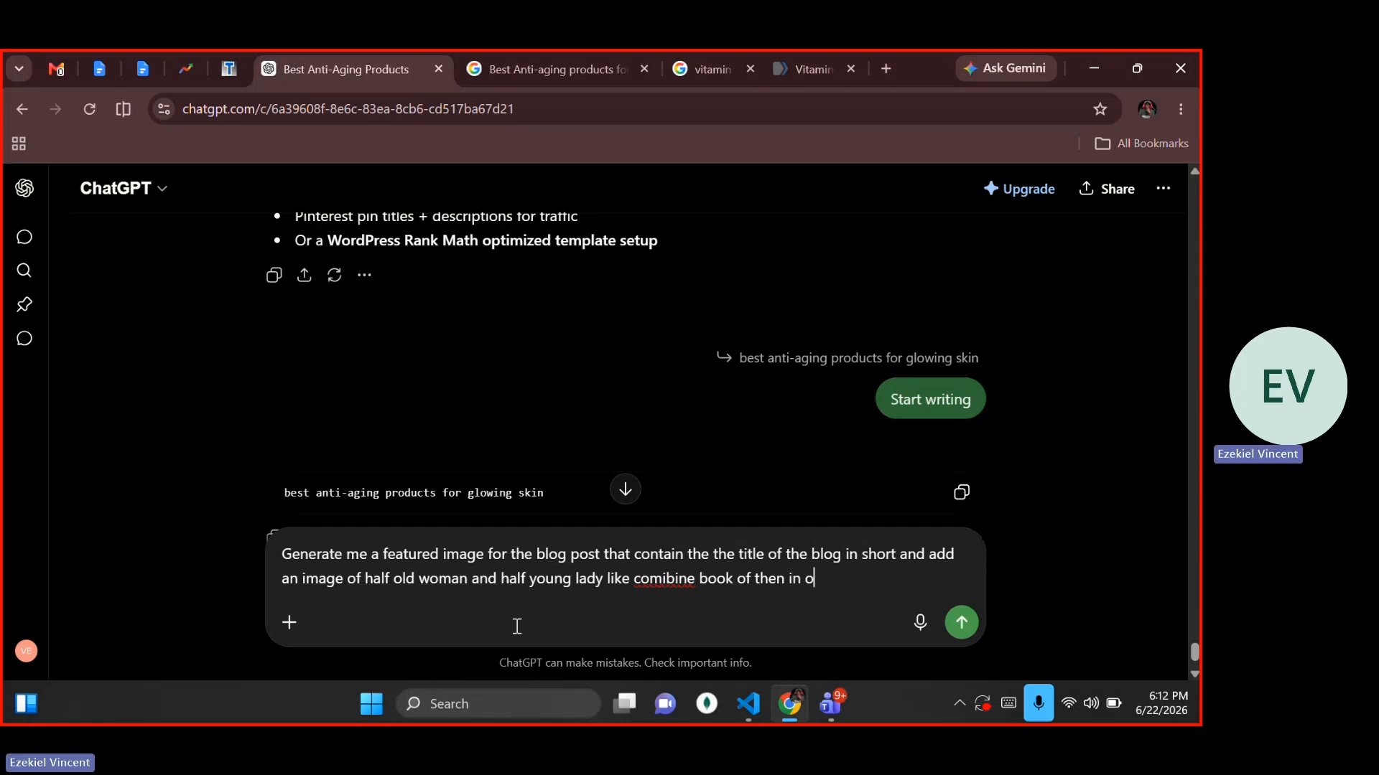
type("ne human")
Correct the misspelled and wrong words in the prompt so it reads "combine both of them in one human"
left_click(659, 580)
right_click(659, 580)
left_click(700, 145)
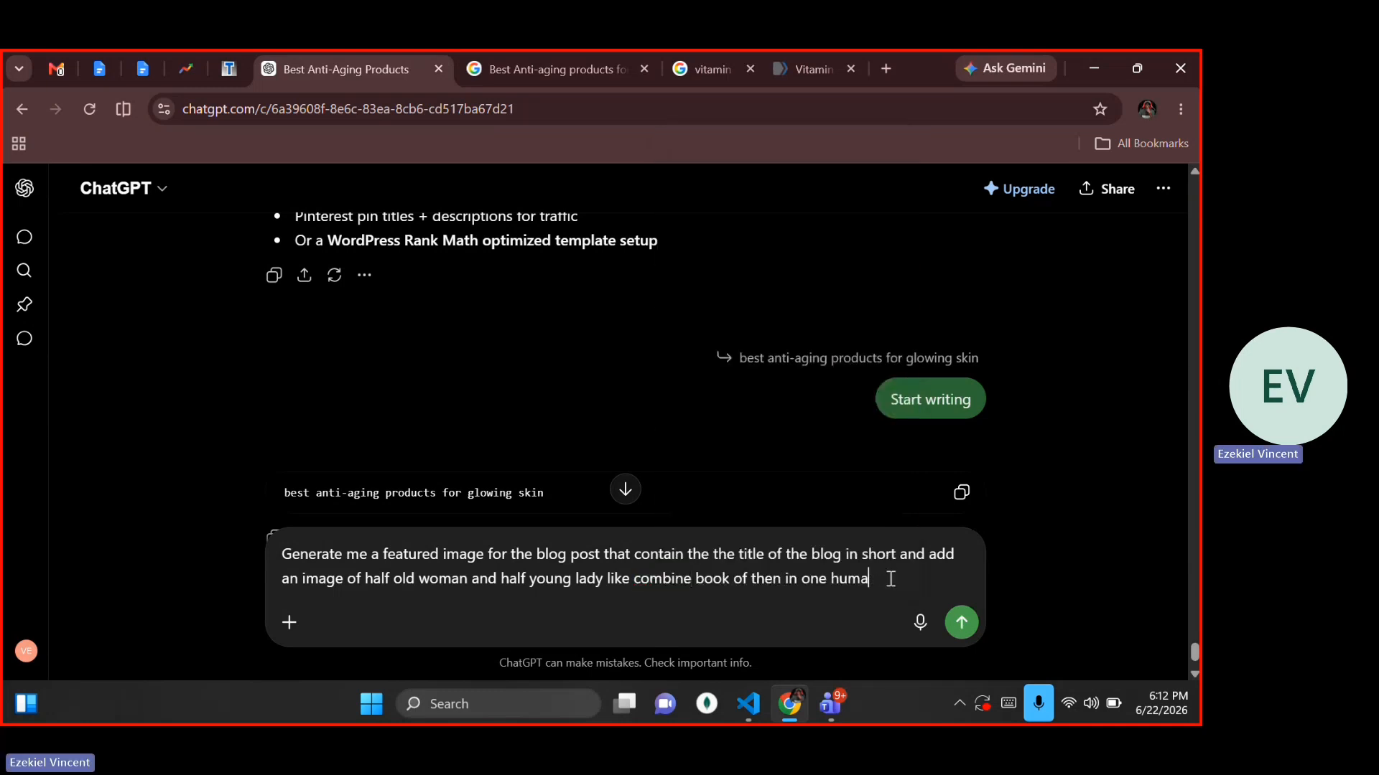
type("n")
left_click(731, 578)
key("BackSpace")
key("BackSpace")
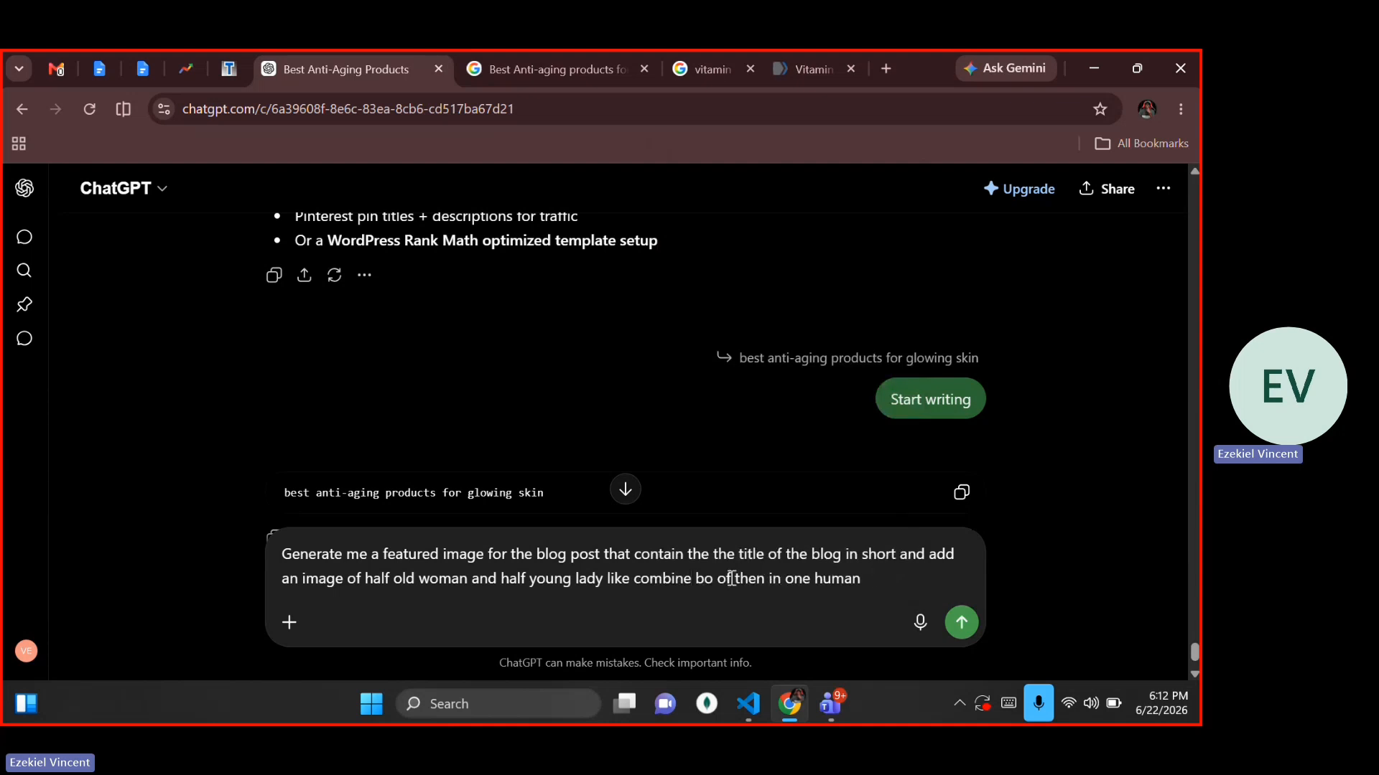
type("th")
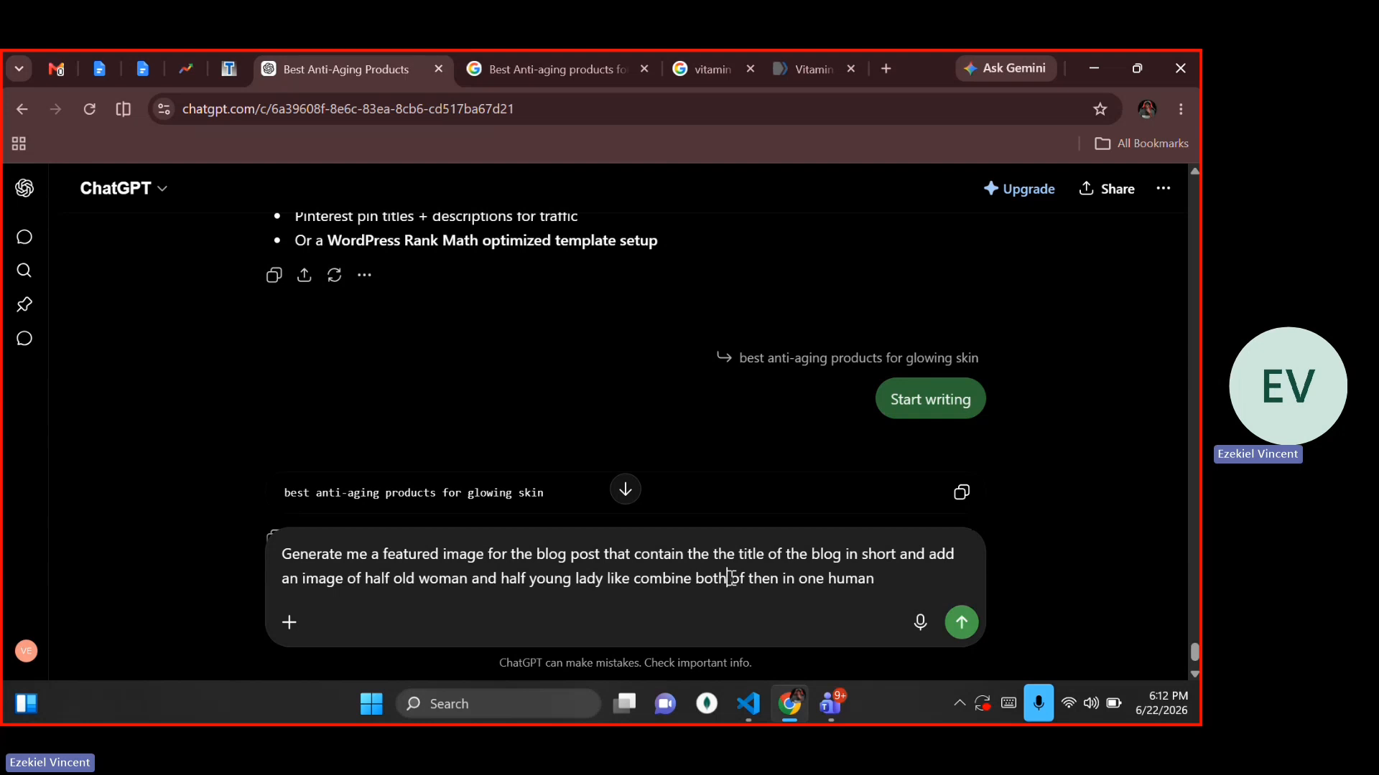
key("ctrl+a")
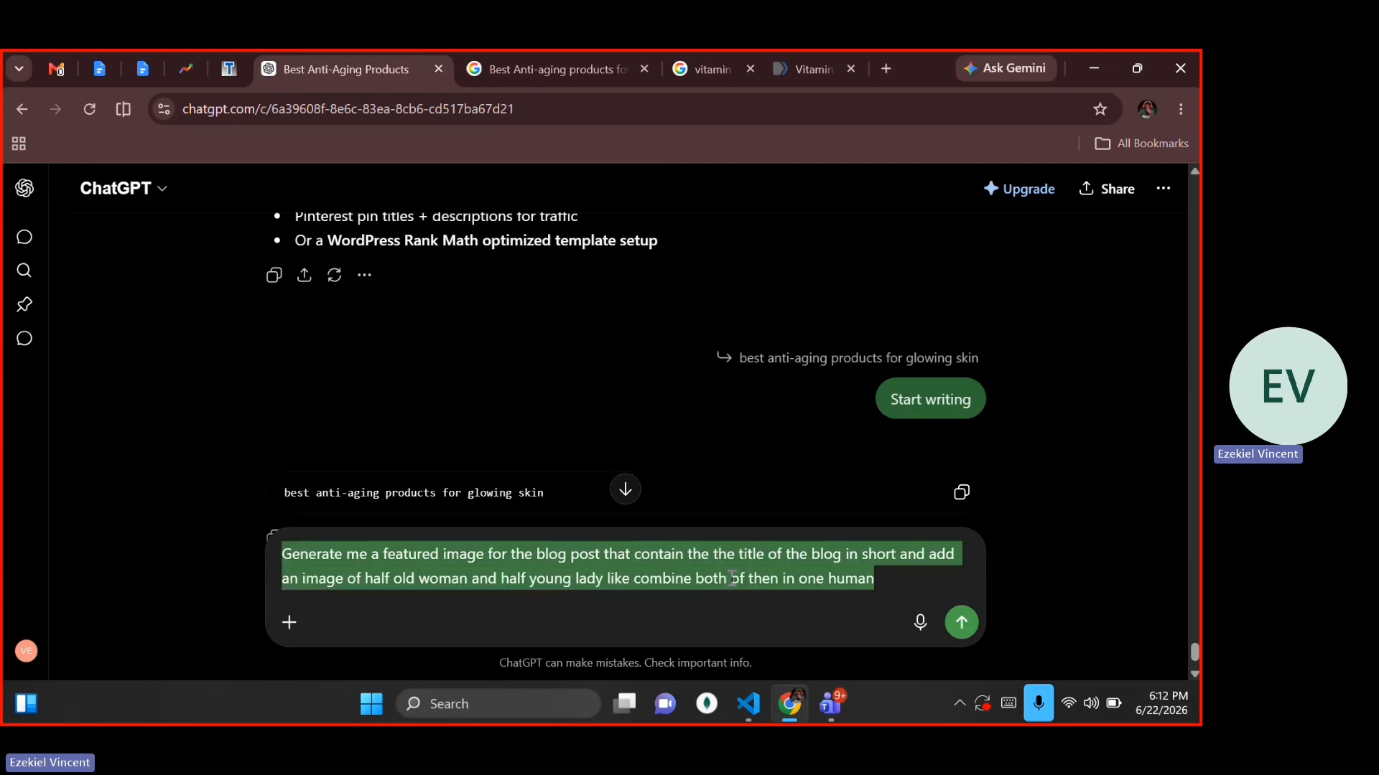
left_click(784, 577)
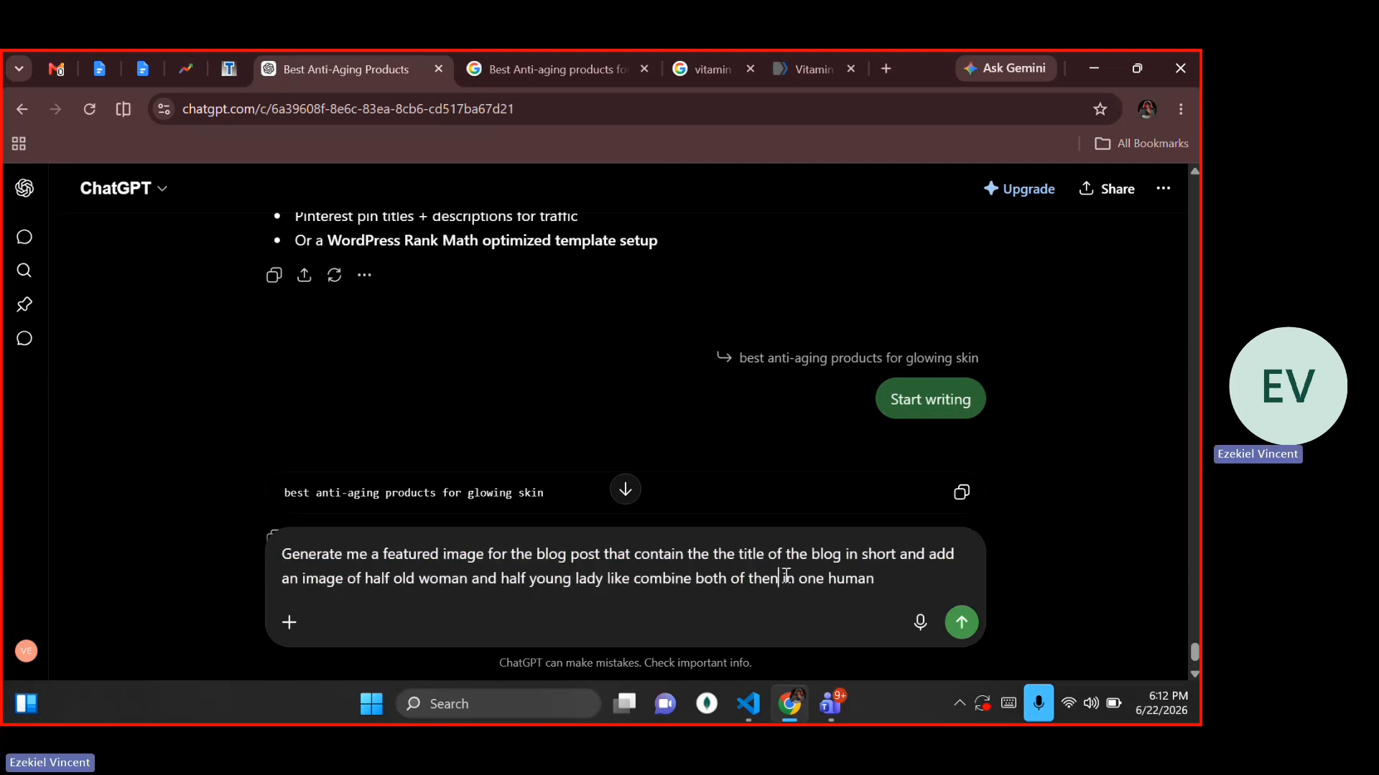
key("BackSpace")
type("m")
Append ". Just make t natural no jam-pack of word make it clean." to the prompt and send it
key("End")
type(". Just make t natural no jam-packe")
key("BackSpace")
key("BackSpace")
type("k")
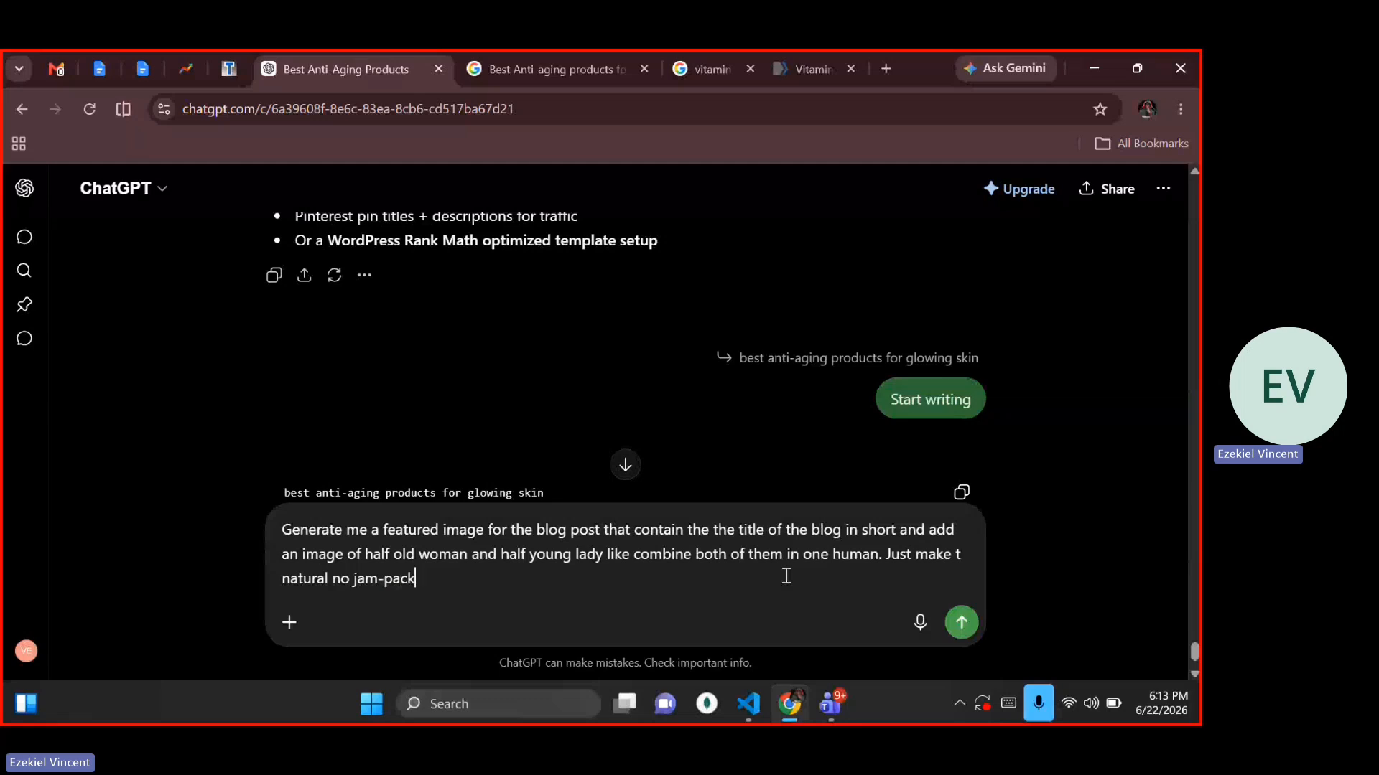
type(" of word ")
type("make ")
type("it cle")
type("ean")
key("BackSpace")
key("BackSpace")
key("BackSpace")
type("am")
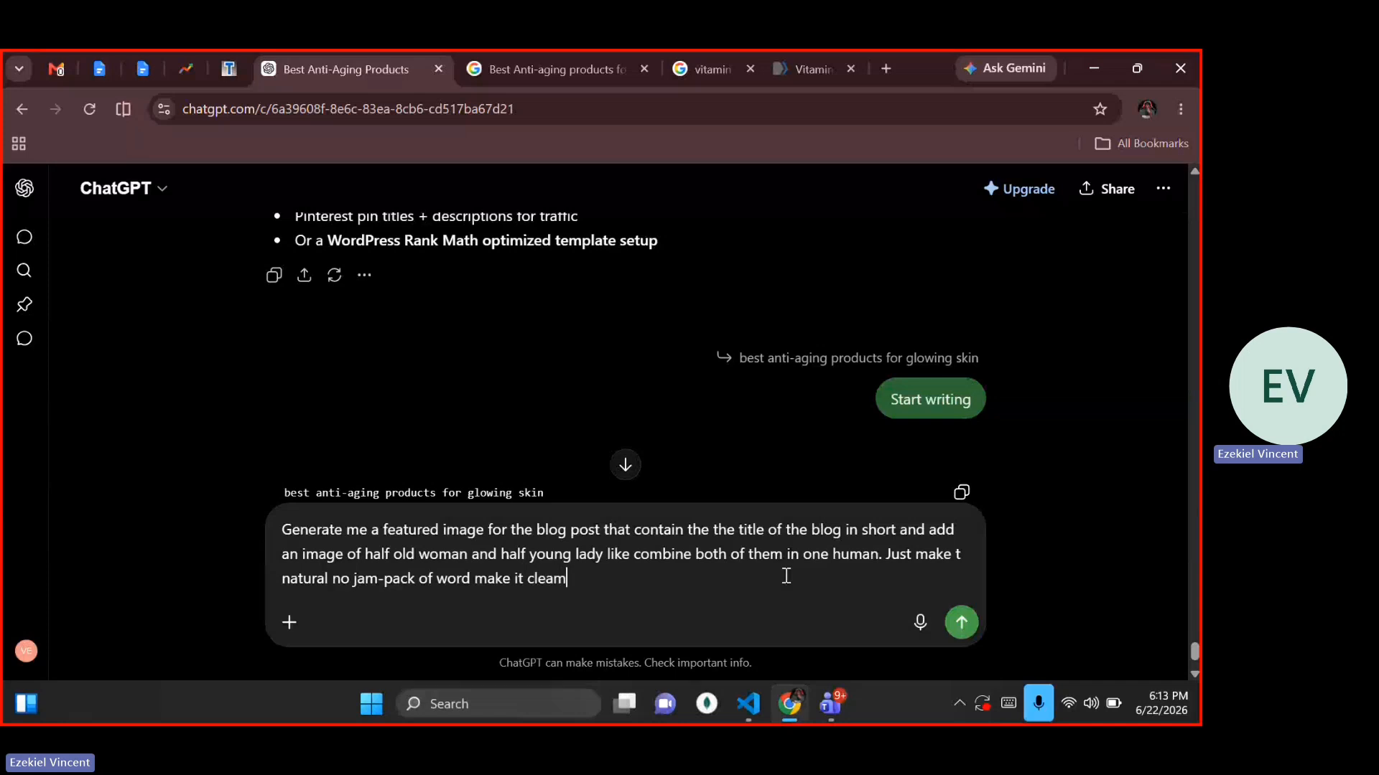
key("Home")
key("ctrl+a")
key("End")
key("BackSpace")
type("n")
key("Return")
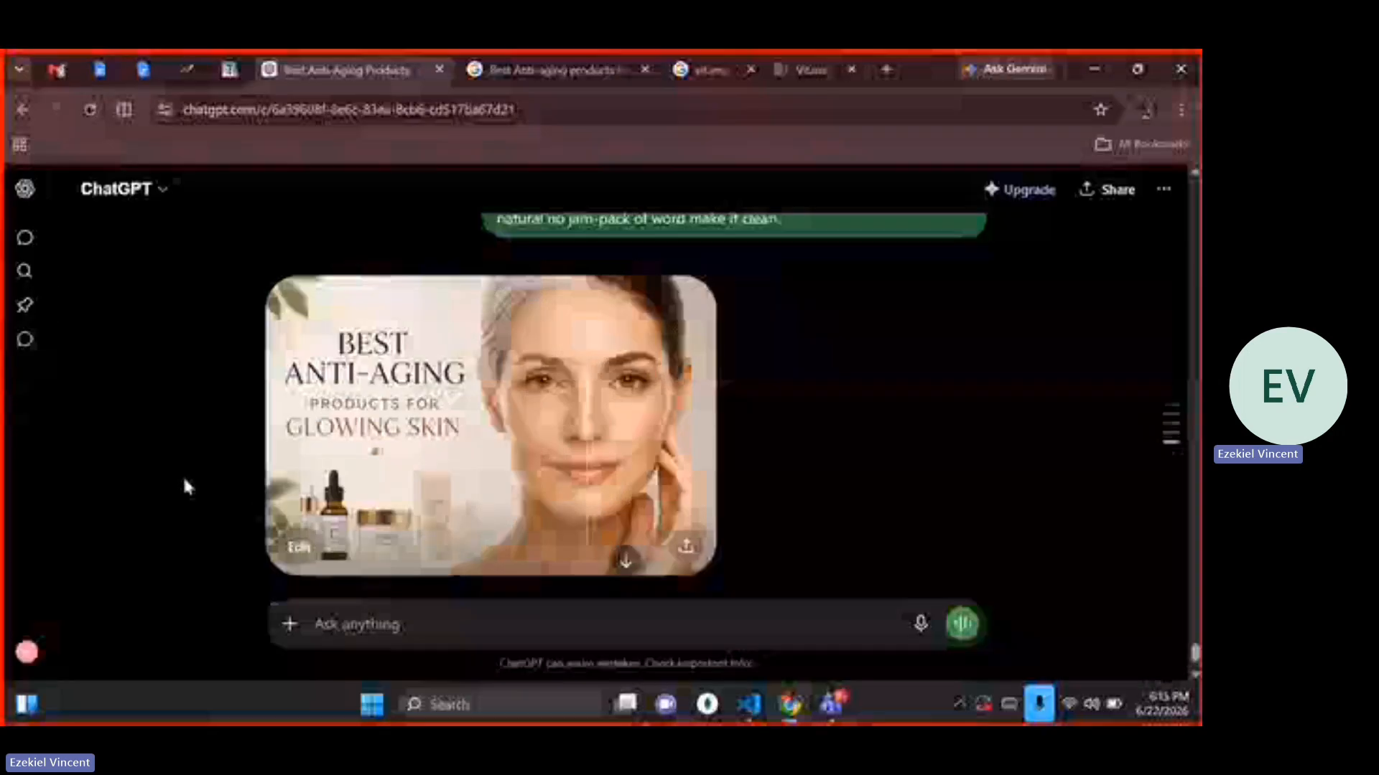
Open the generated Best Anti-Aging Products for Glowing Skin image in full view and download it
left_click(542, 460)
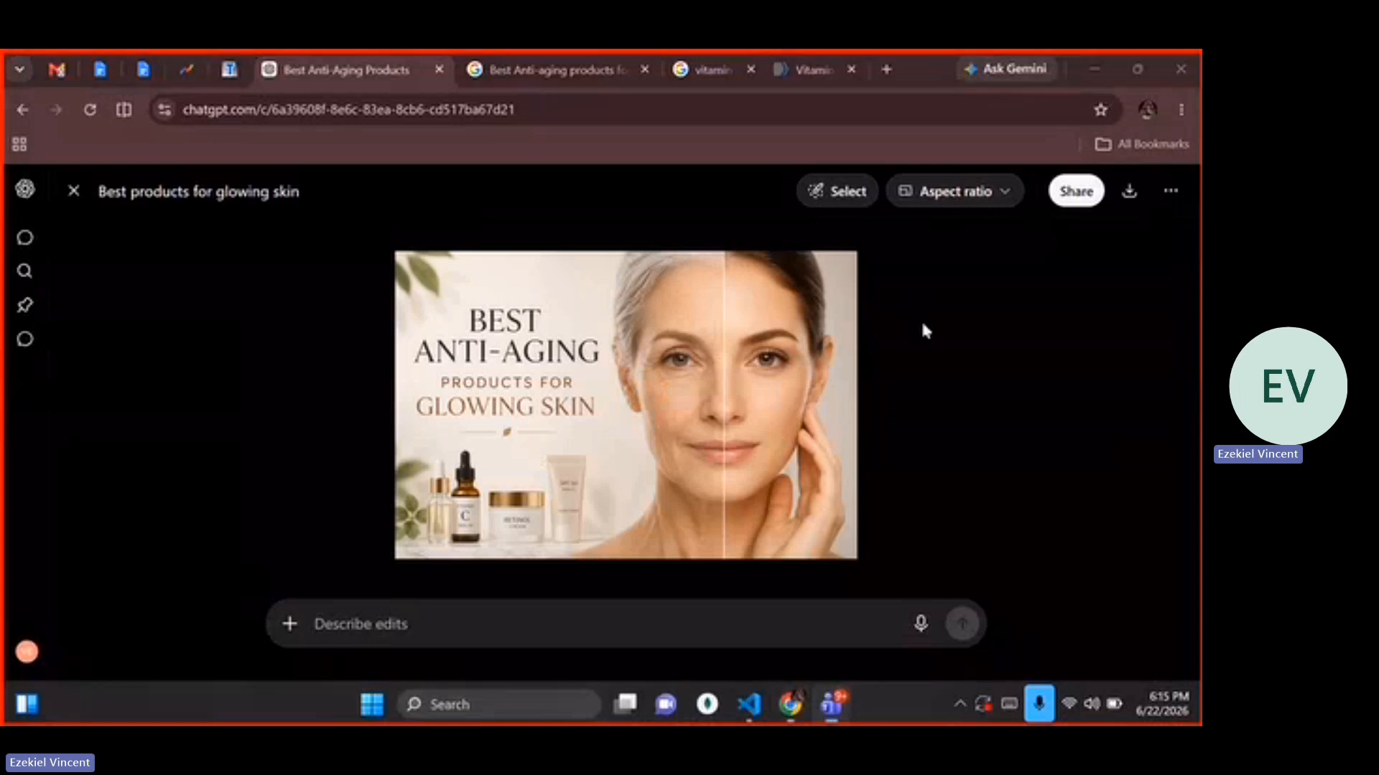
left_click(1028, 364)
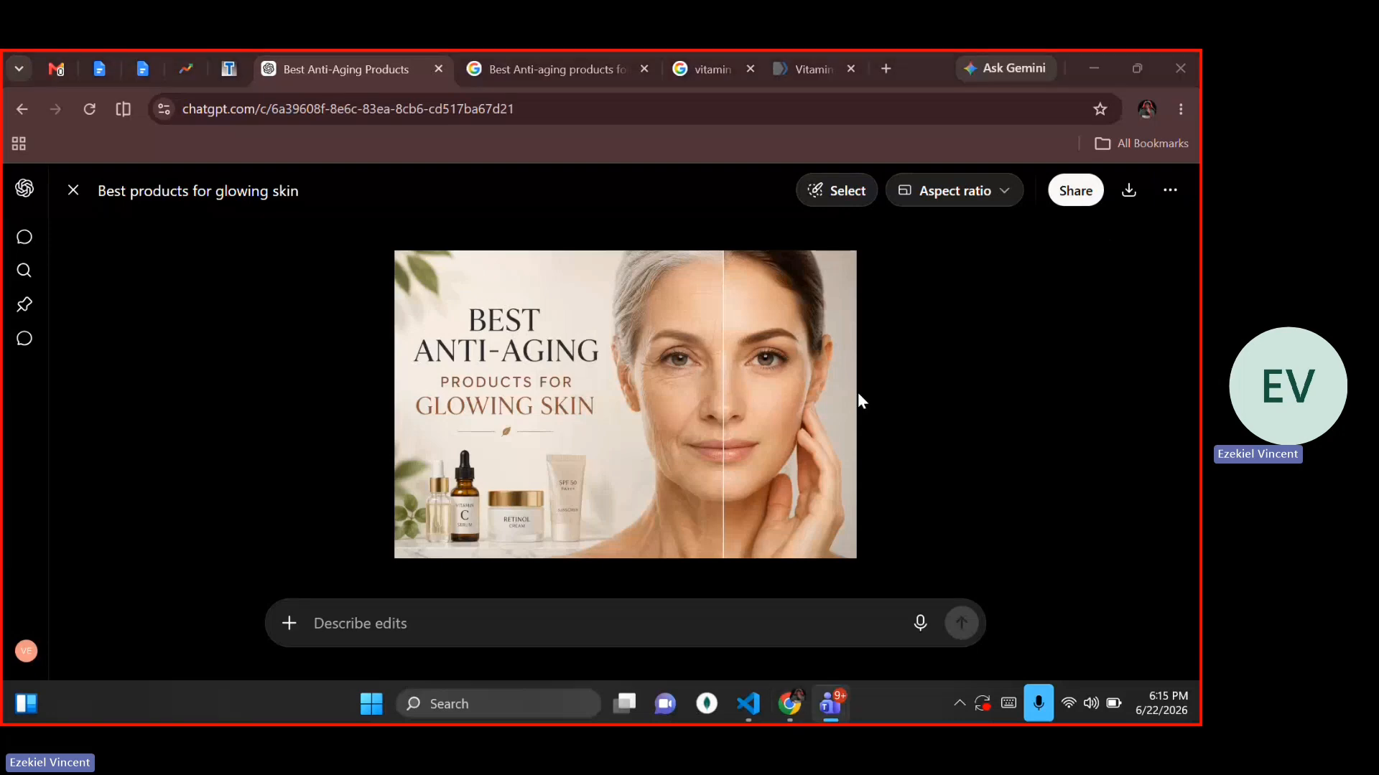
left_click(1126, 198)
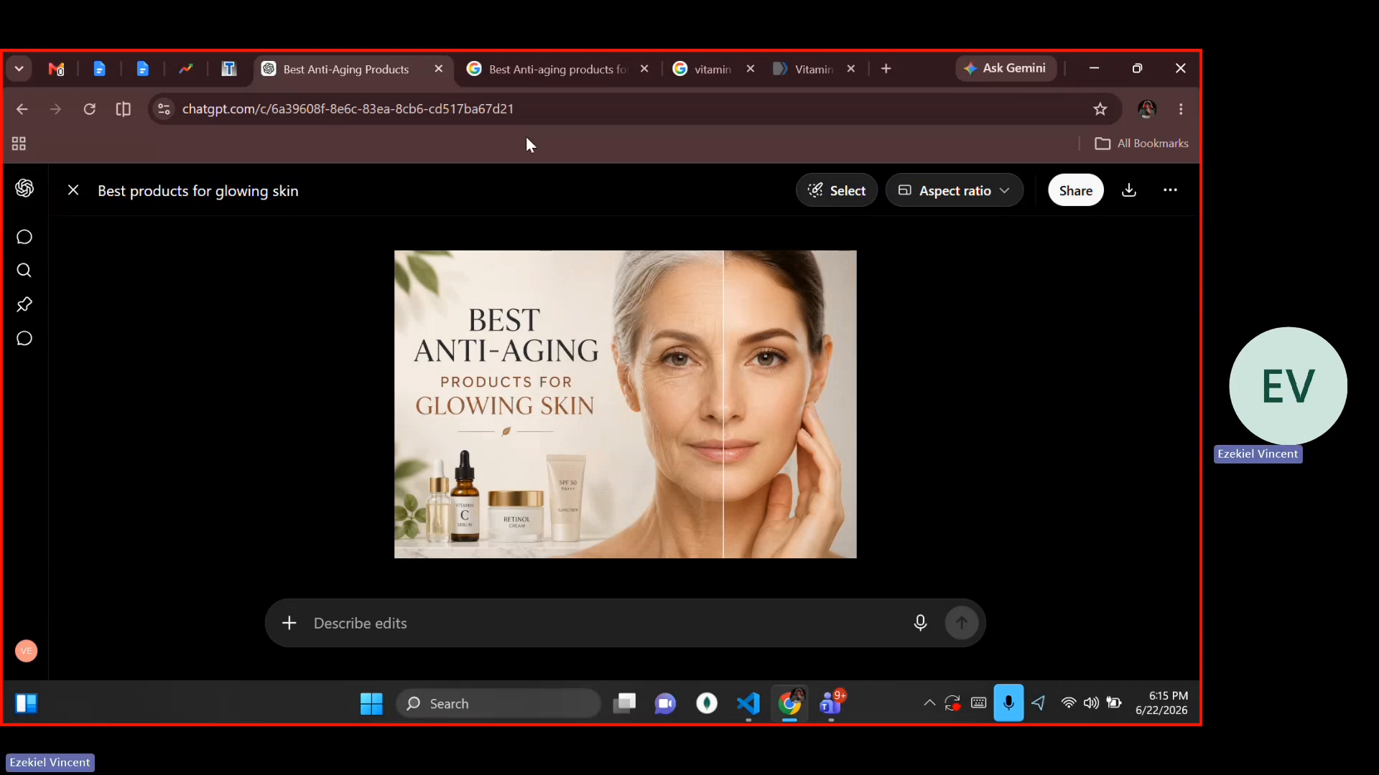
Reload the ChatGPT conversation and go to the featured image request near its end
left_click(552, 113)
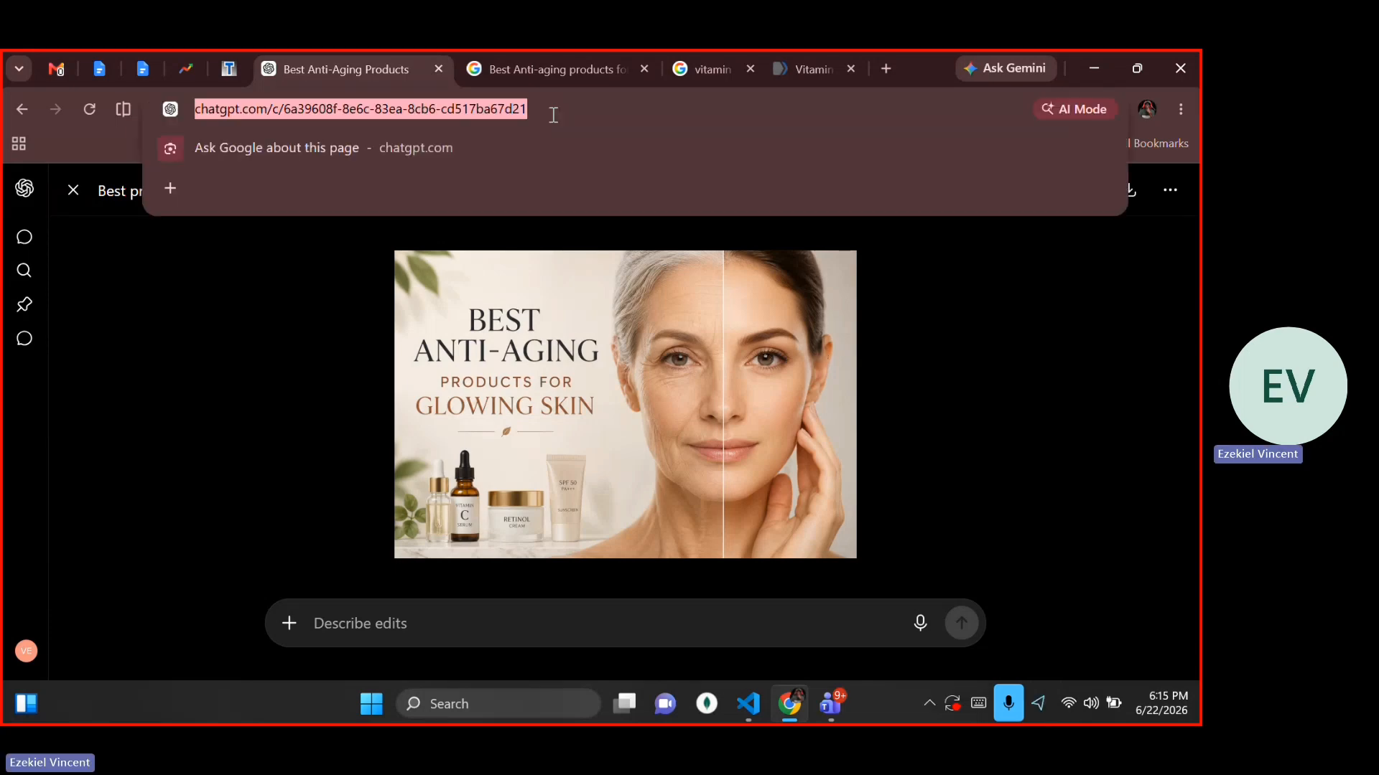
left_click(424, 394)
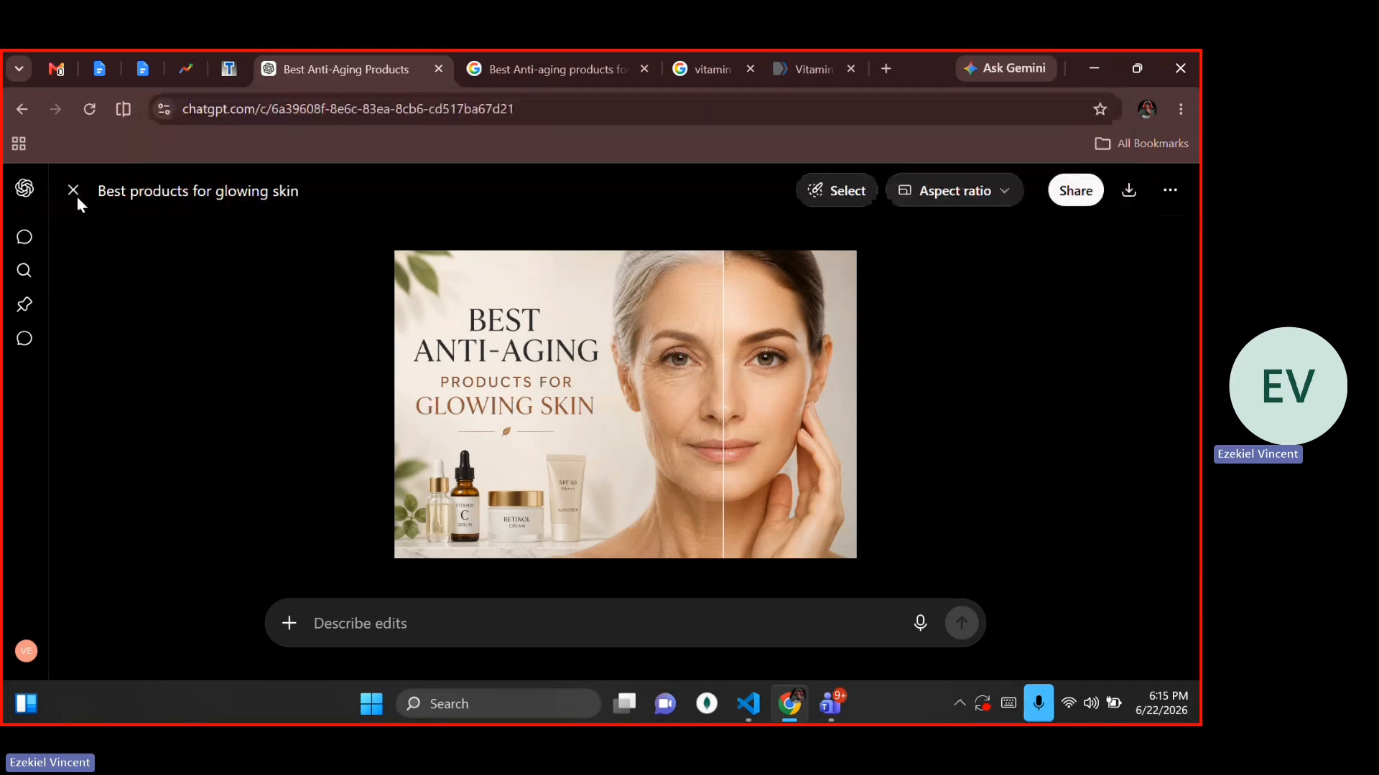
left_click(485, 112)
key("Return")
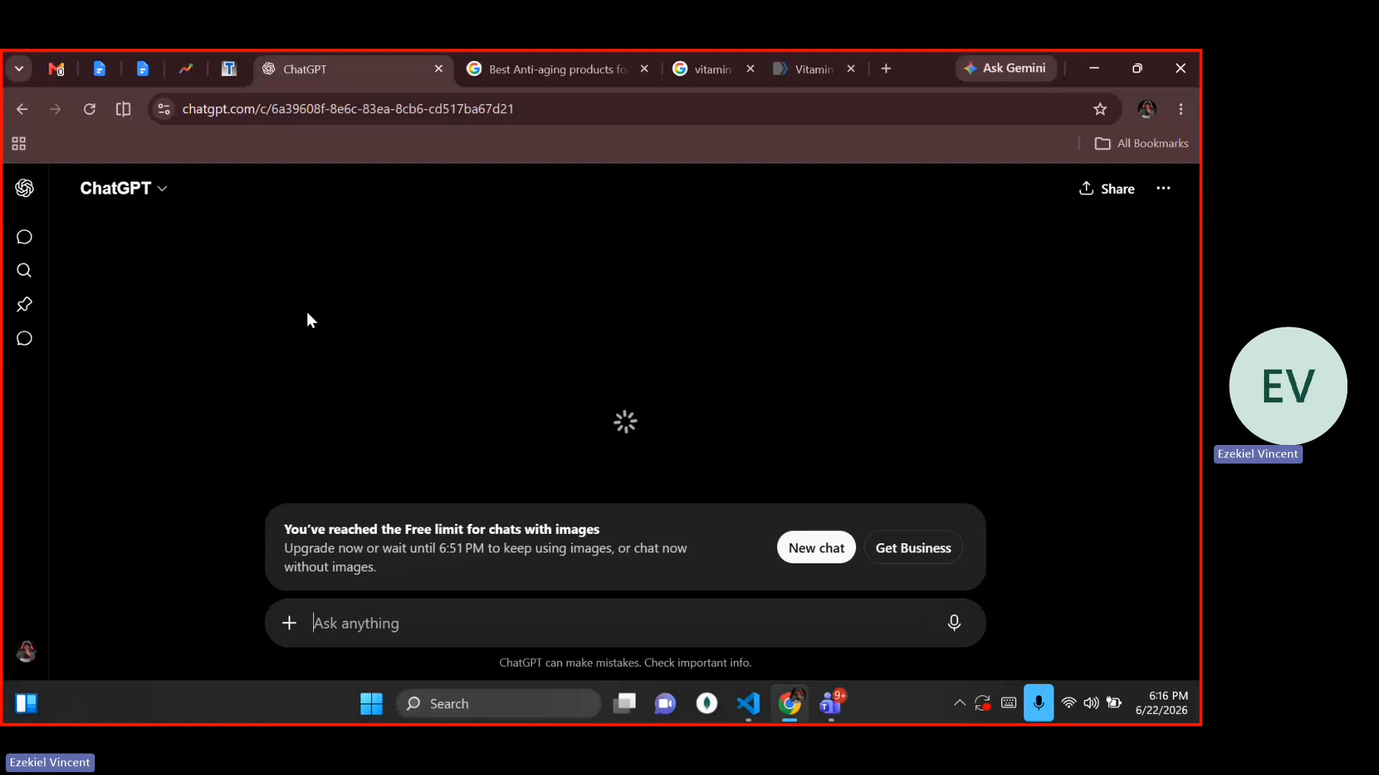
double_click(624, 371)
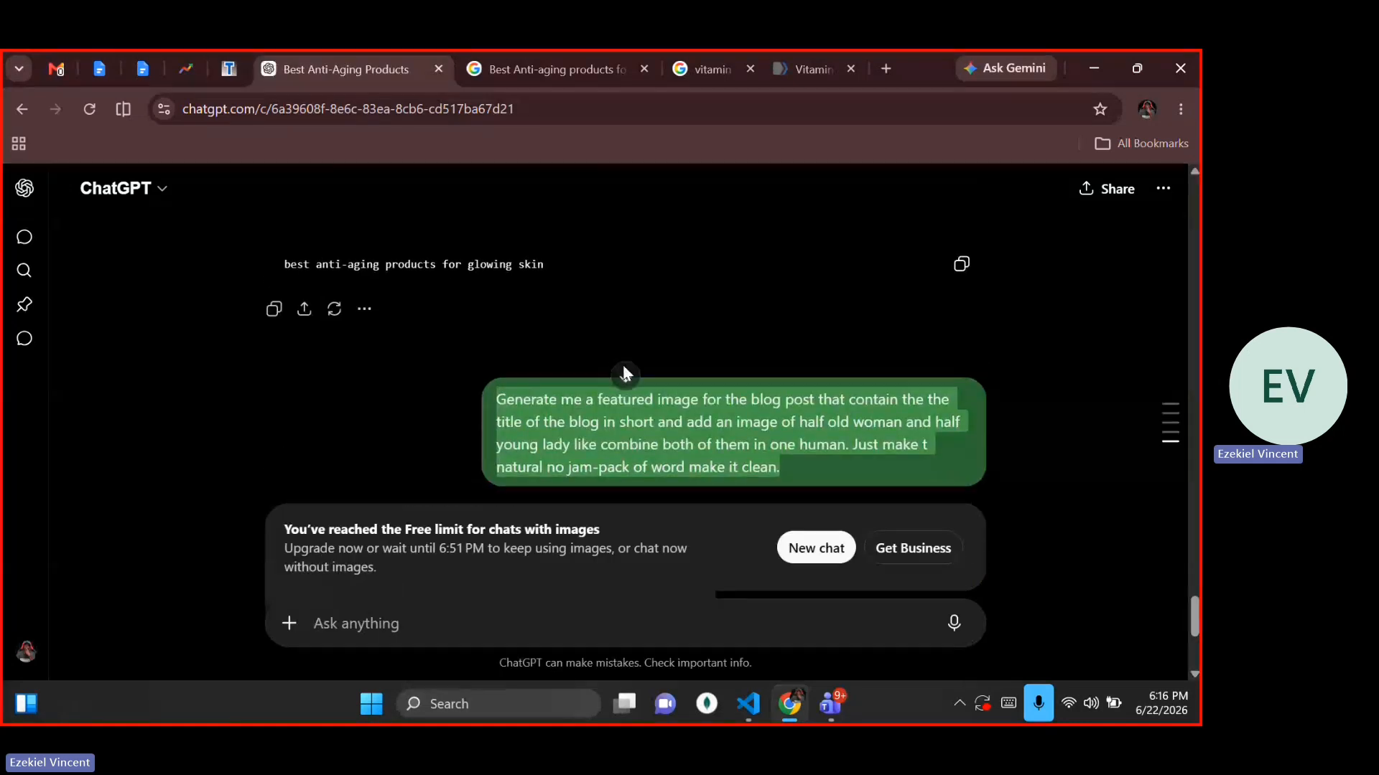
Open the generated Best Anti-Aging Products for Glowing Skin image in full view and download a copy of it
left_click(622, 365)
left_click(788, 349)
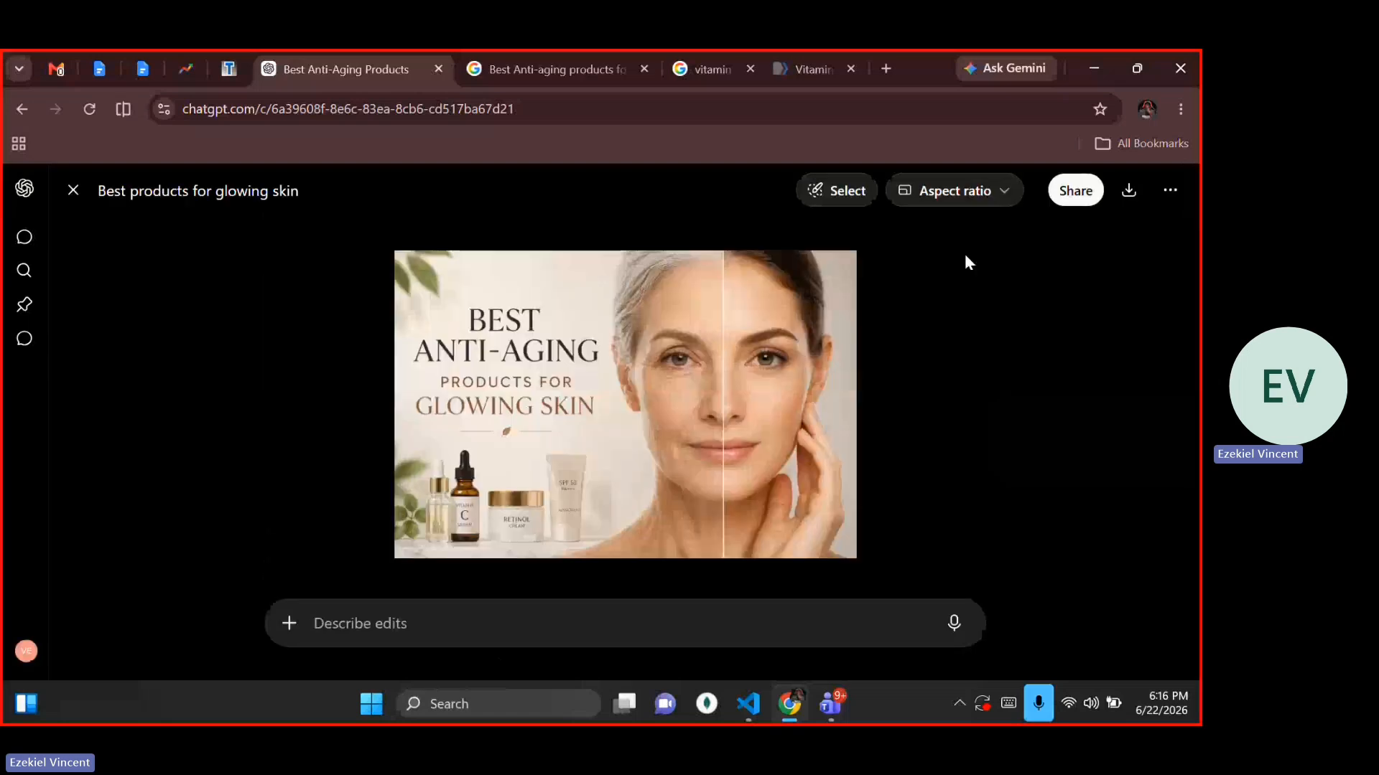
left_click(1129, 190)
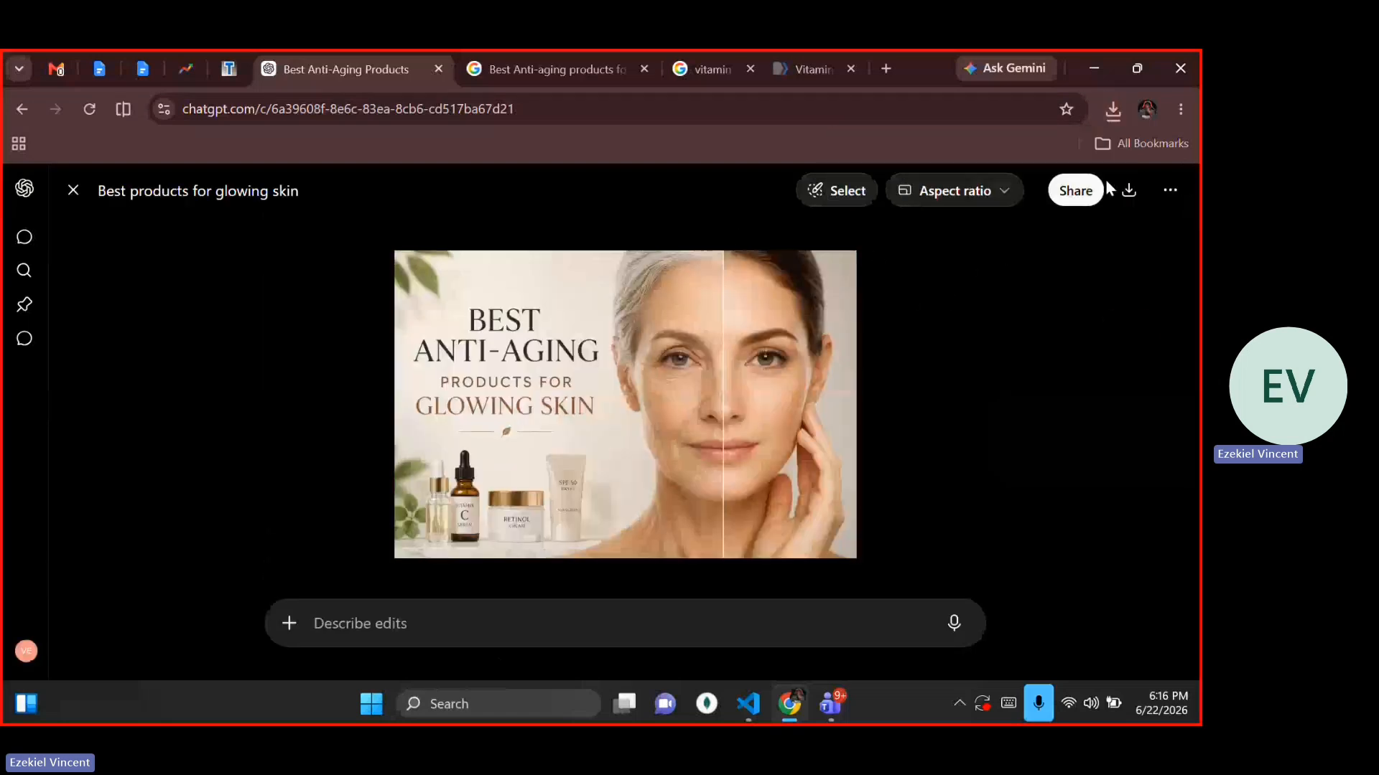
Open the downloaded ChatGPT image, inspect it in a maximised viewer window and close the viewer
left_click(1102, 143)
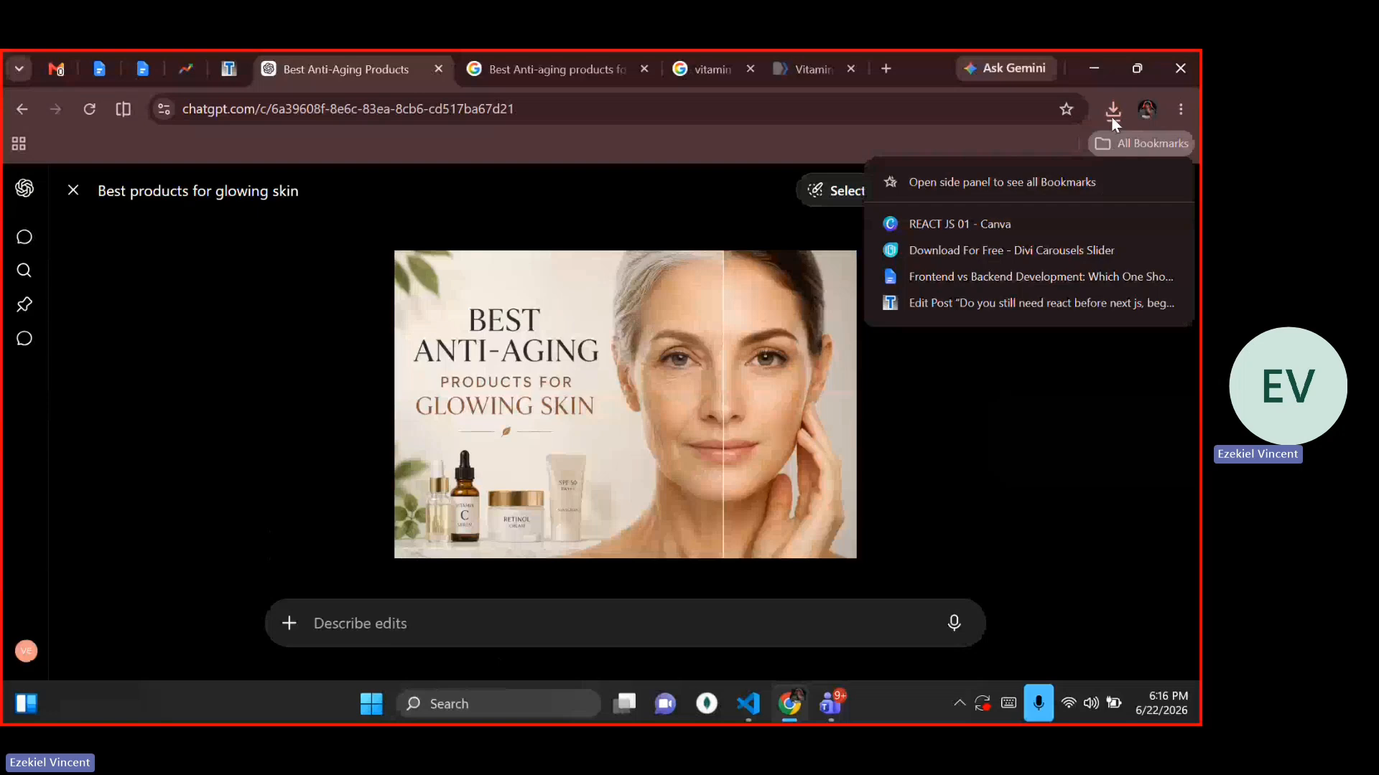
left_click(1112, 111)
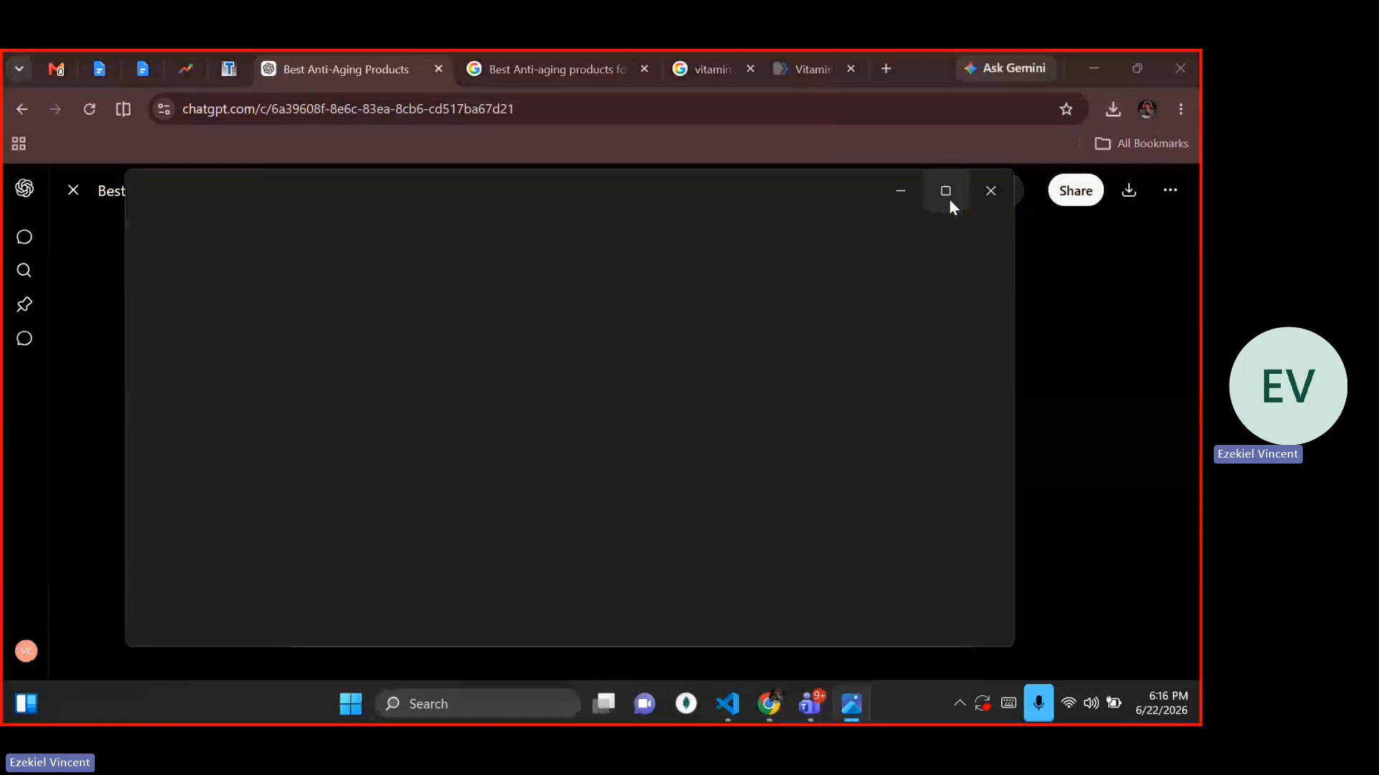
mouse_move(949, 199)
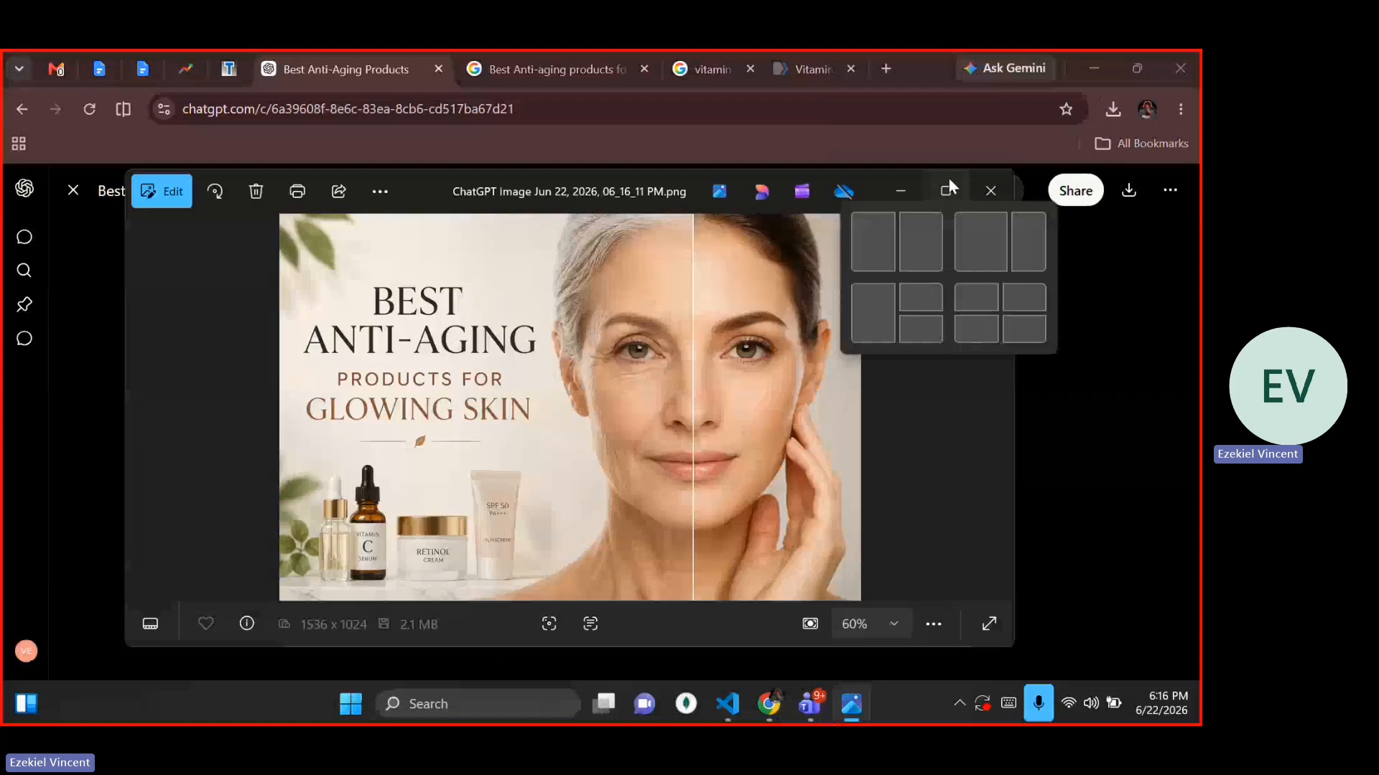
left_click(949, 183)
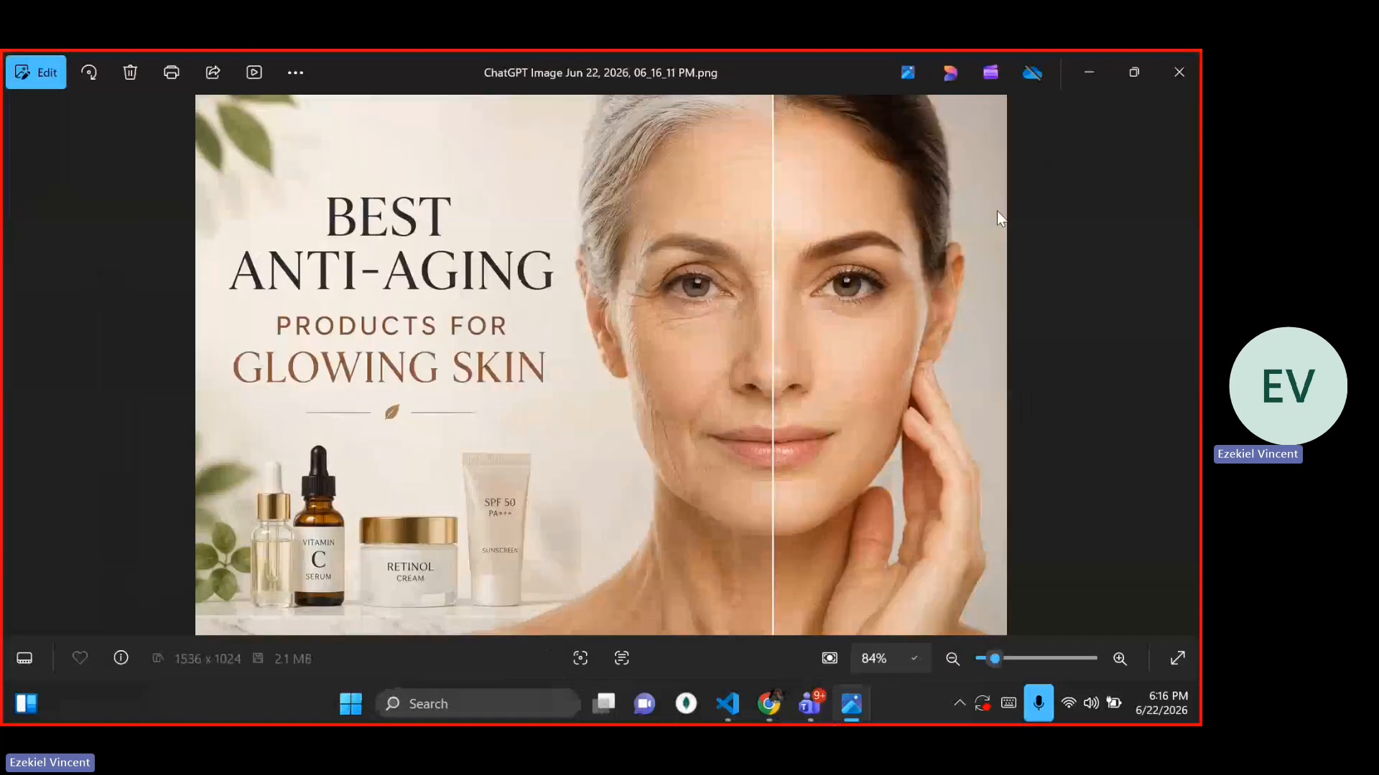
left_click(1175, 59)
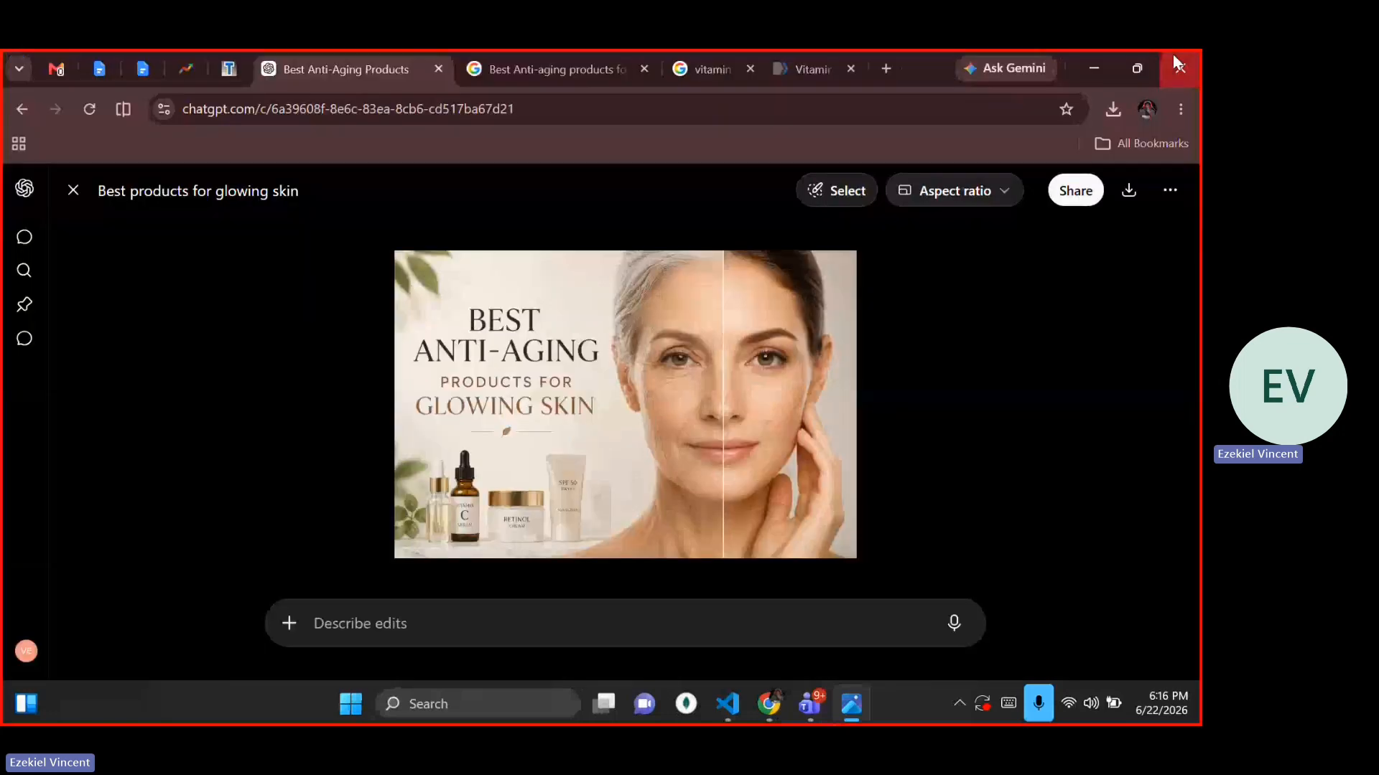
left_click(1175, 59)
Return to the blog post editor, dismiss the page search and close the Featured image dialog without choosing a file
left_click(766, 231)
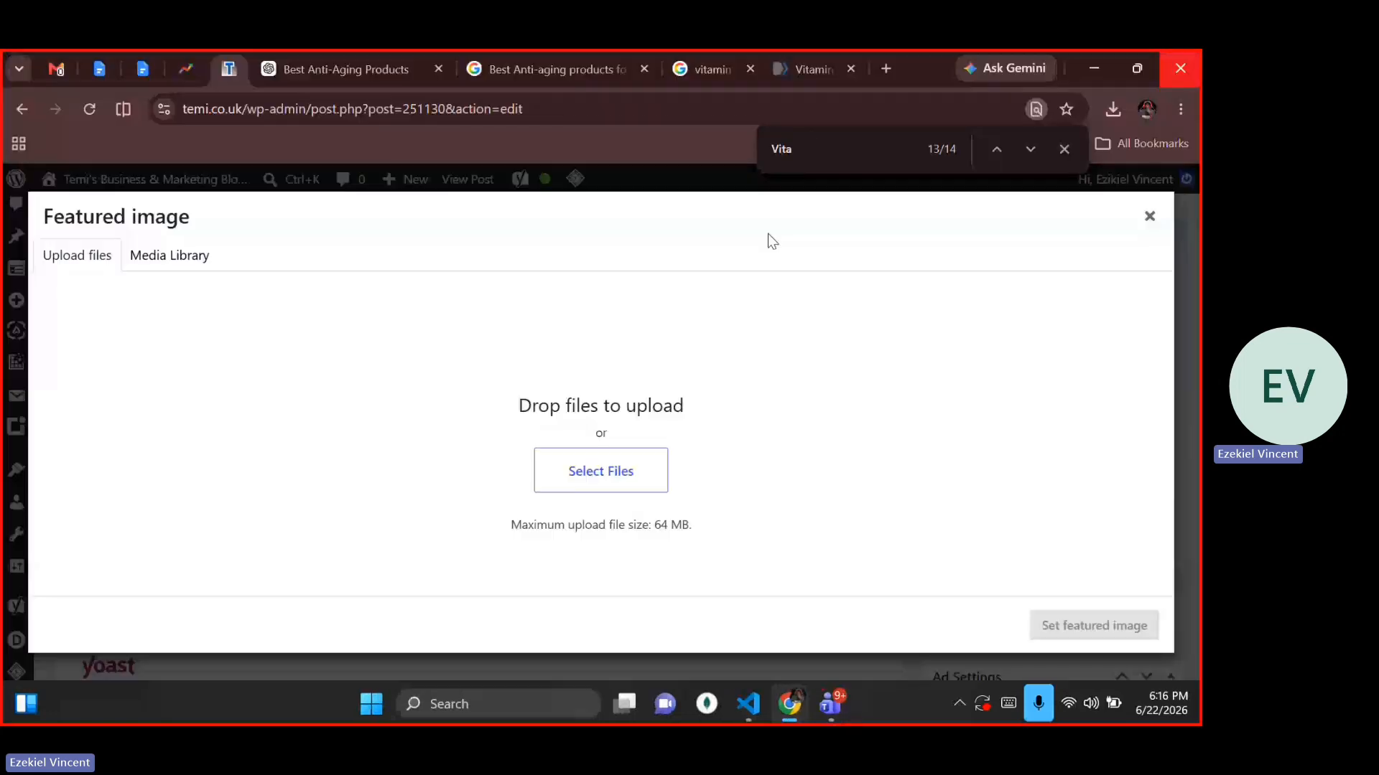
left_click(1063, 150)
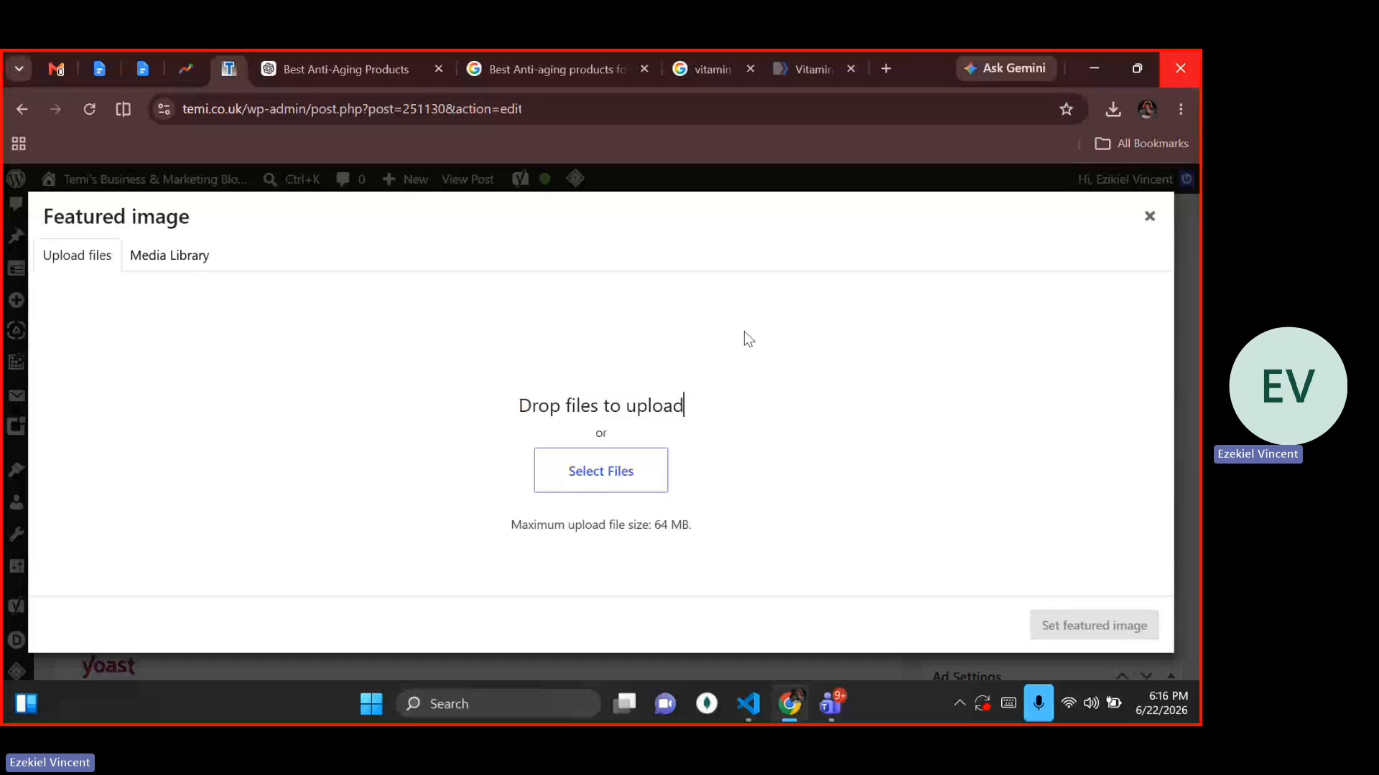
left_click(585, 471)
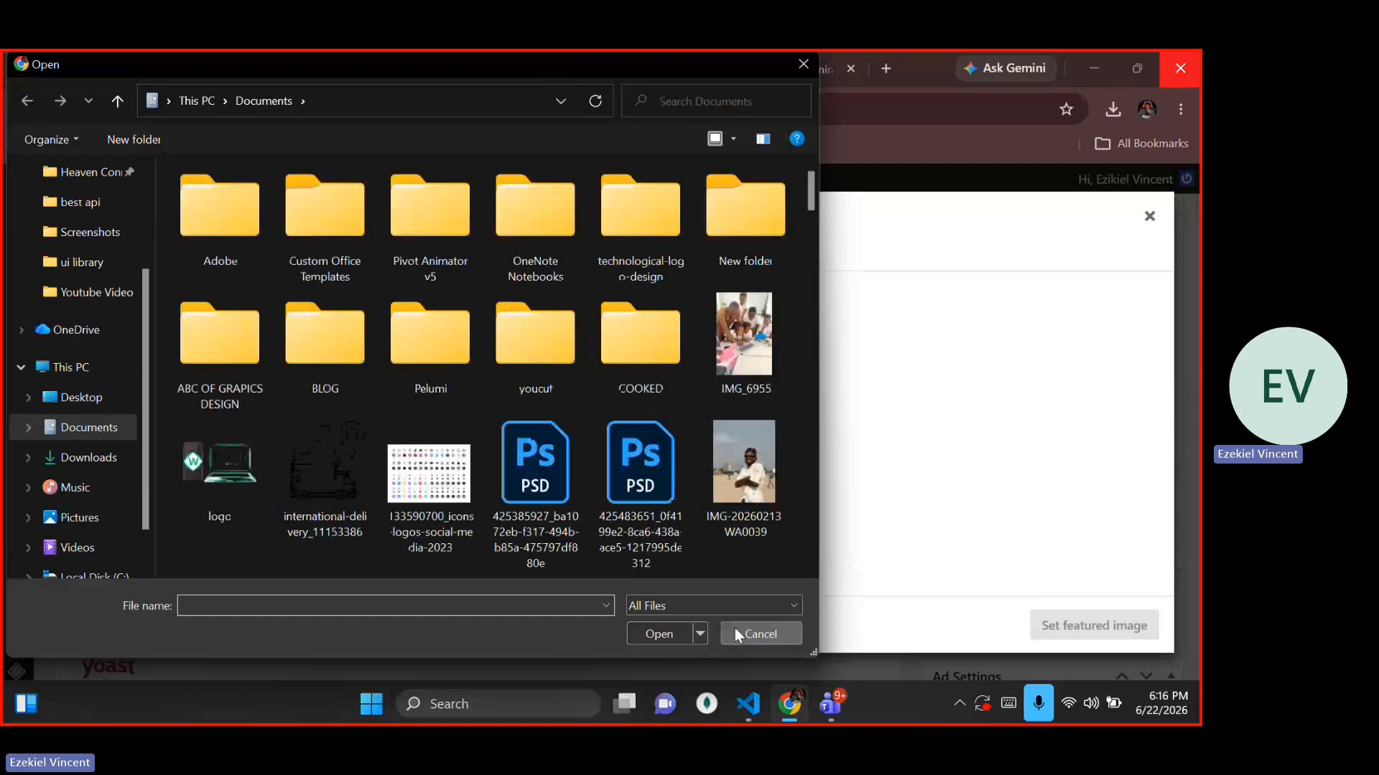
left_click(739, 634)
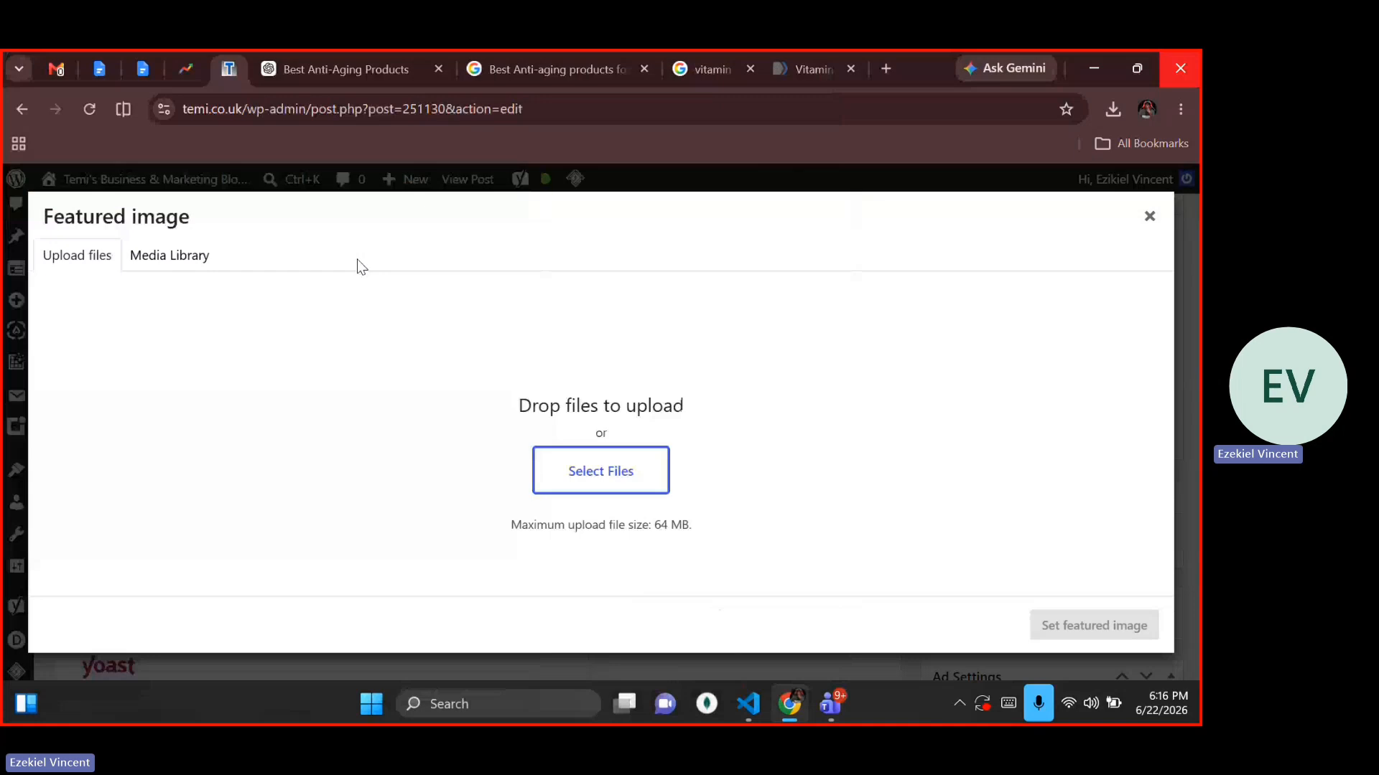
key("Escape")
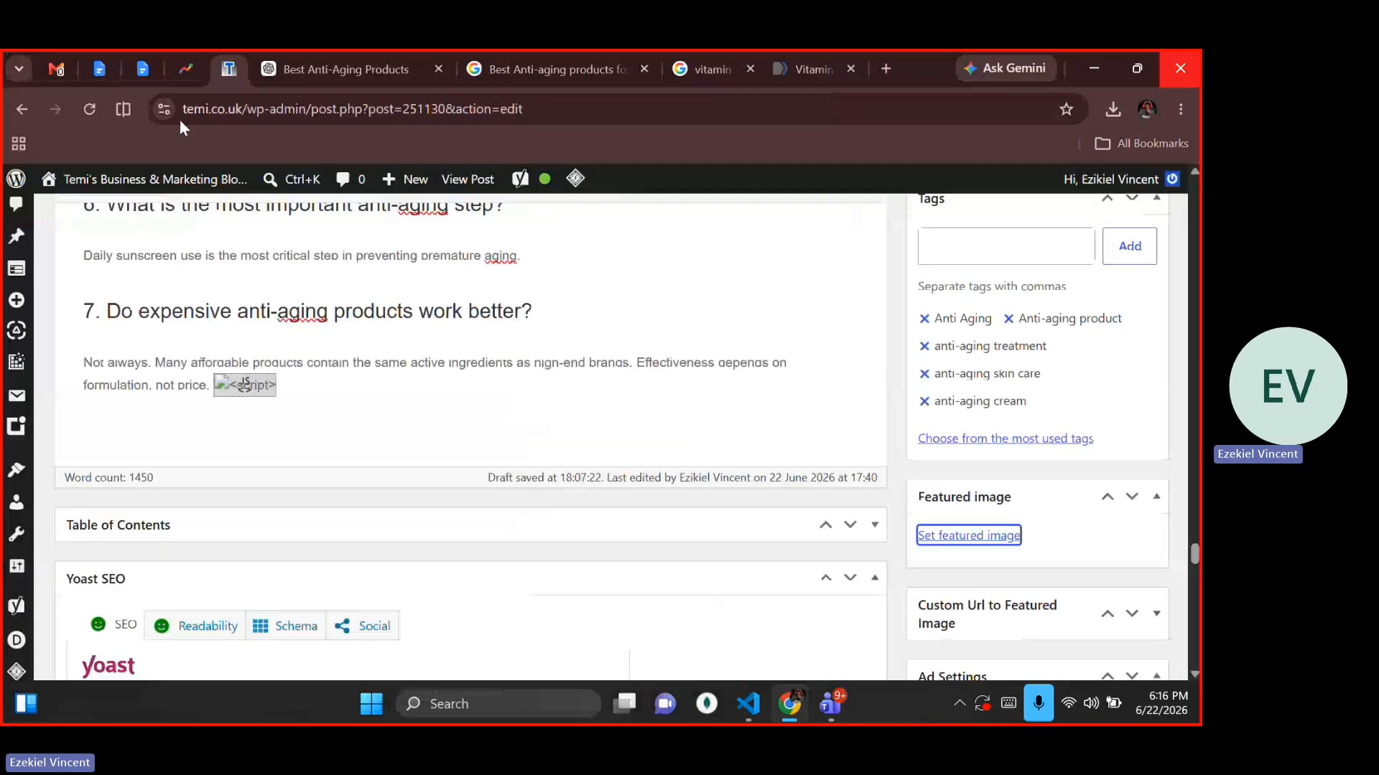
Search the post editor page for "Focus" to locate the Yoast focus keyphrase
key("ctrl+f")
type("Focu")
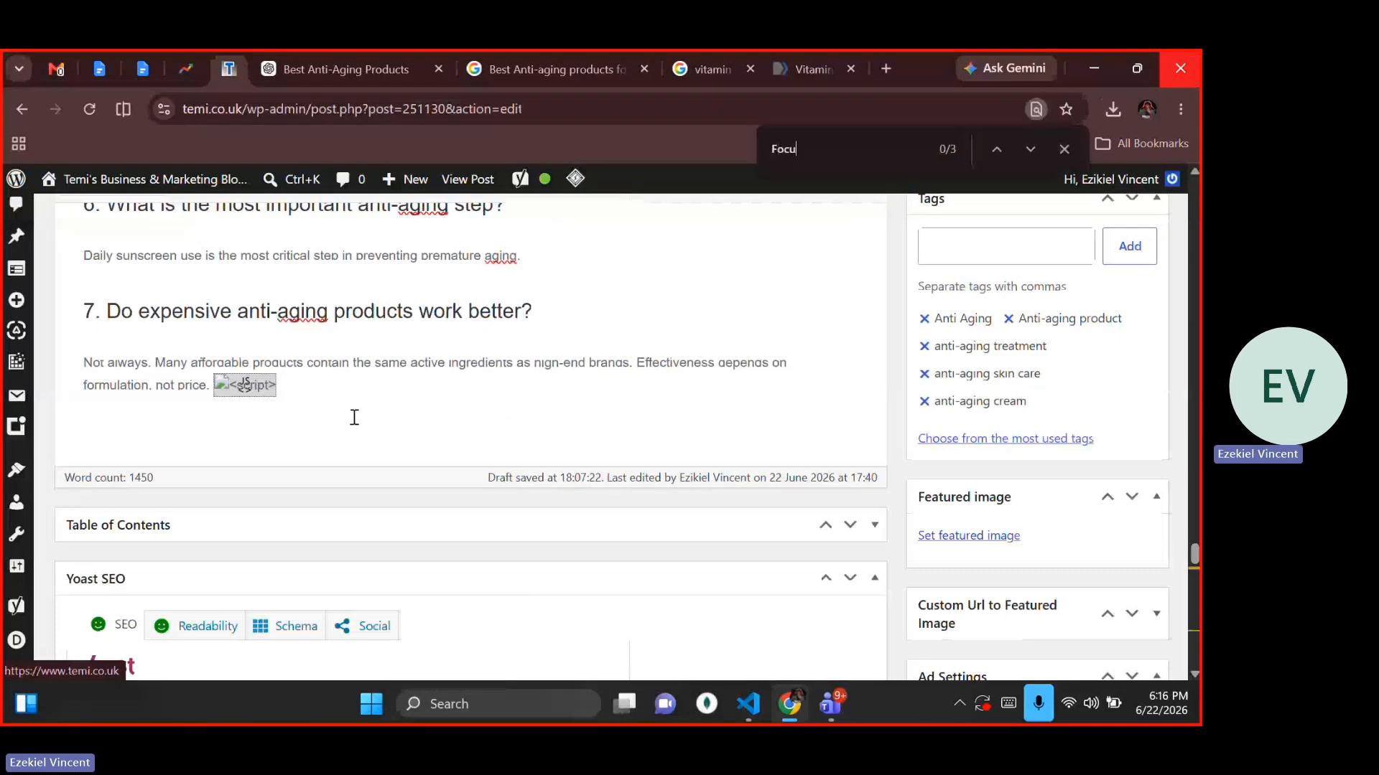
type("s")
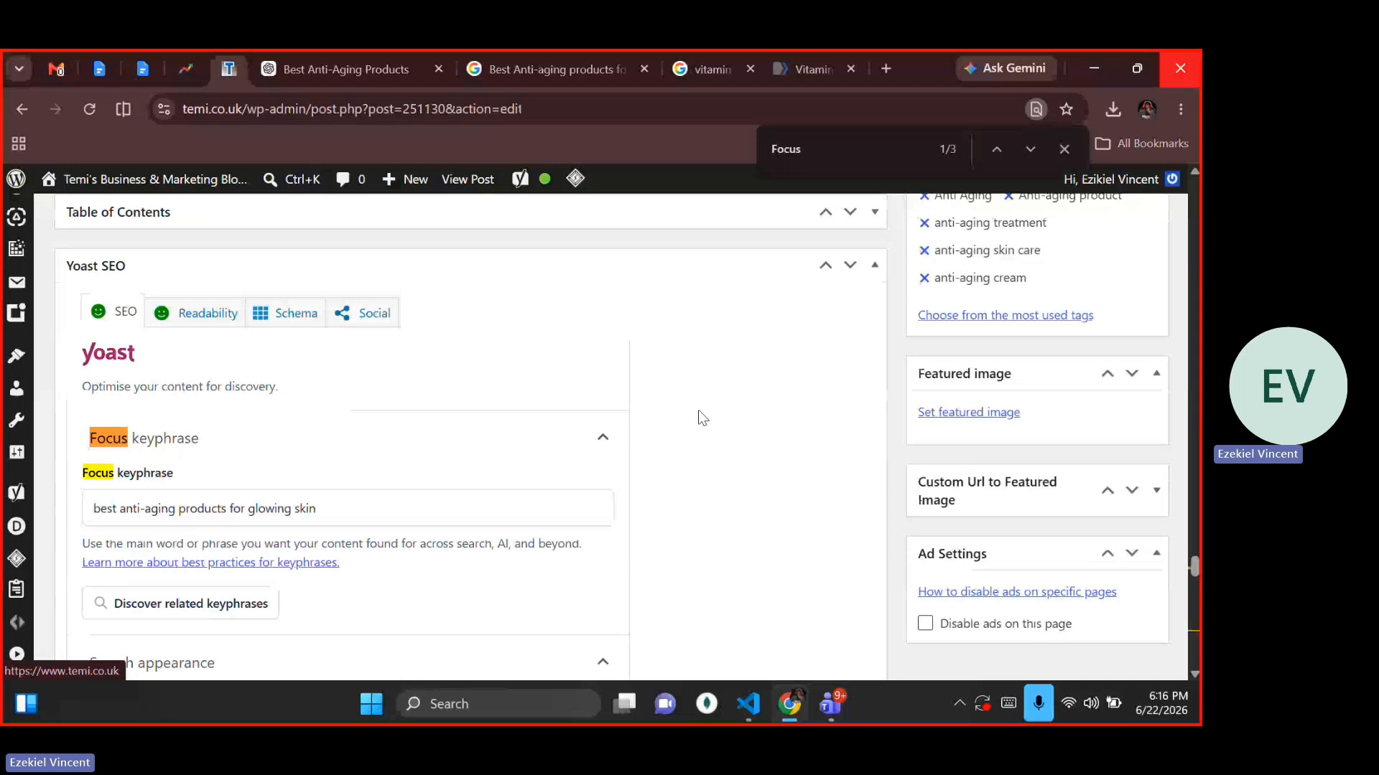
Review the title, publication date and featured image at the start of the published anti-aging post
scroll(702, 418, "up", 6)
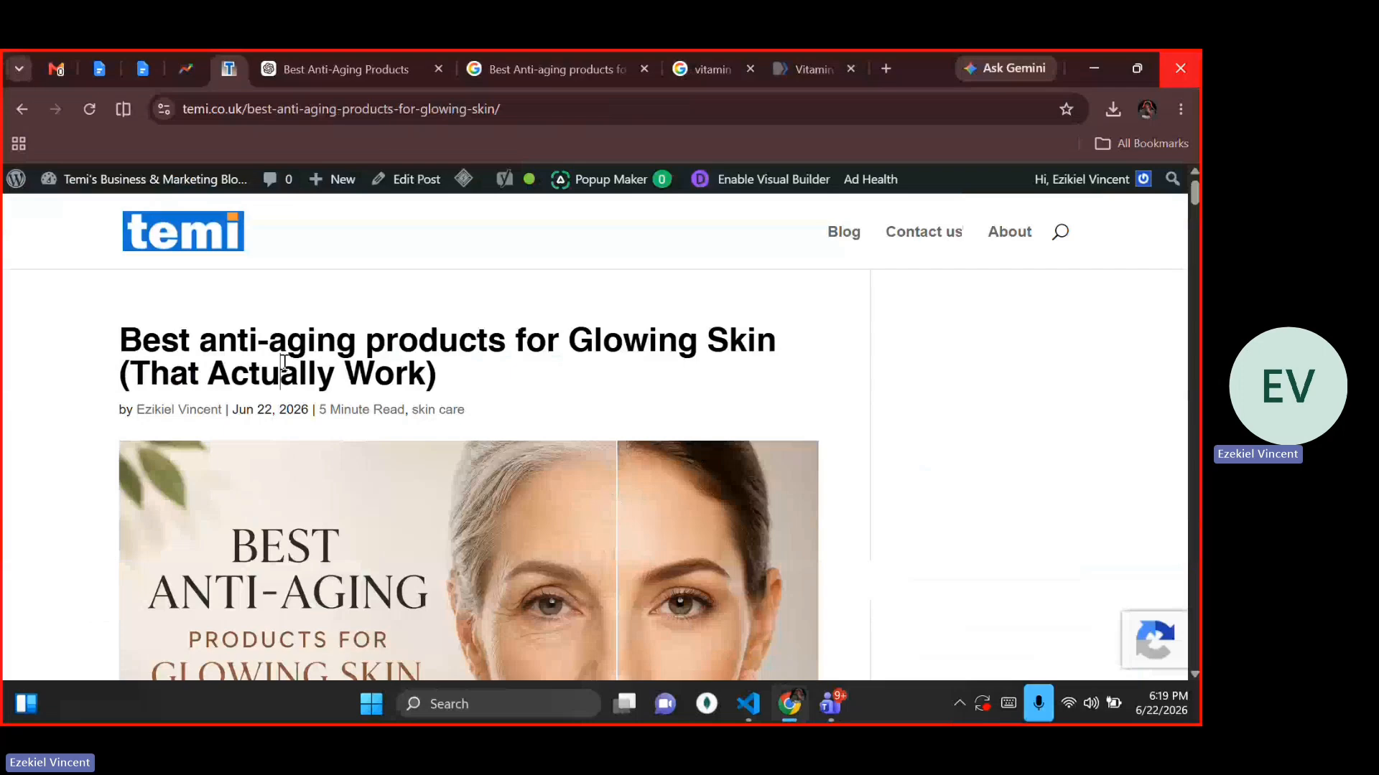
left_click_drag(283, 363, 384, 340)
left_click(578, 374)
scroll(578, 373, "down", 1)
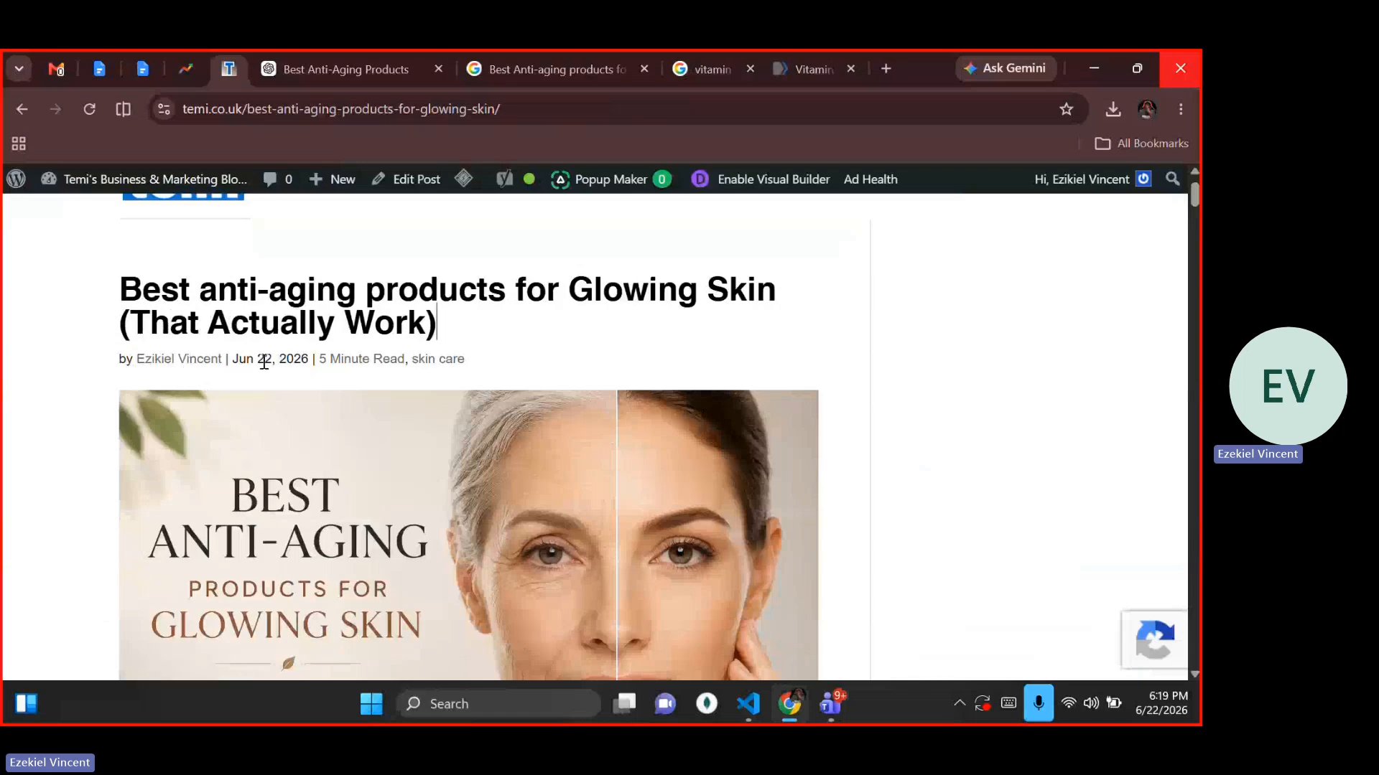
left_click_drag(253, 361, 345, 366)
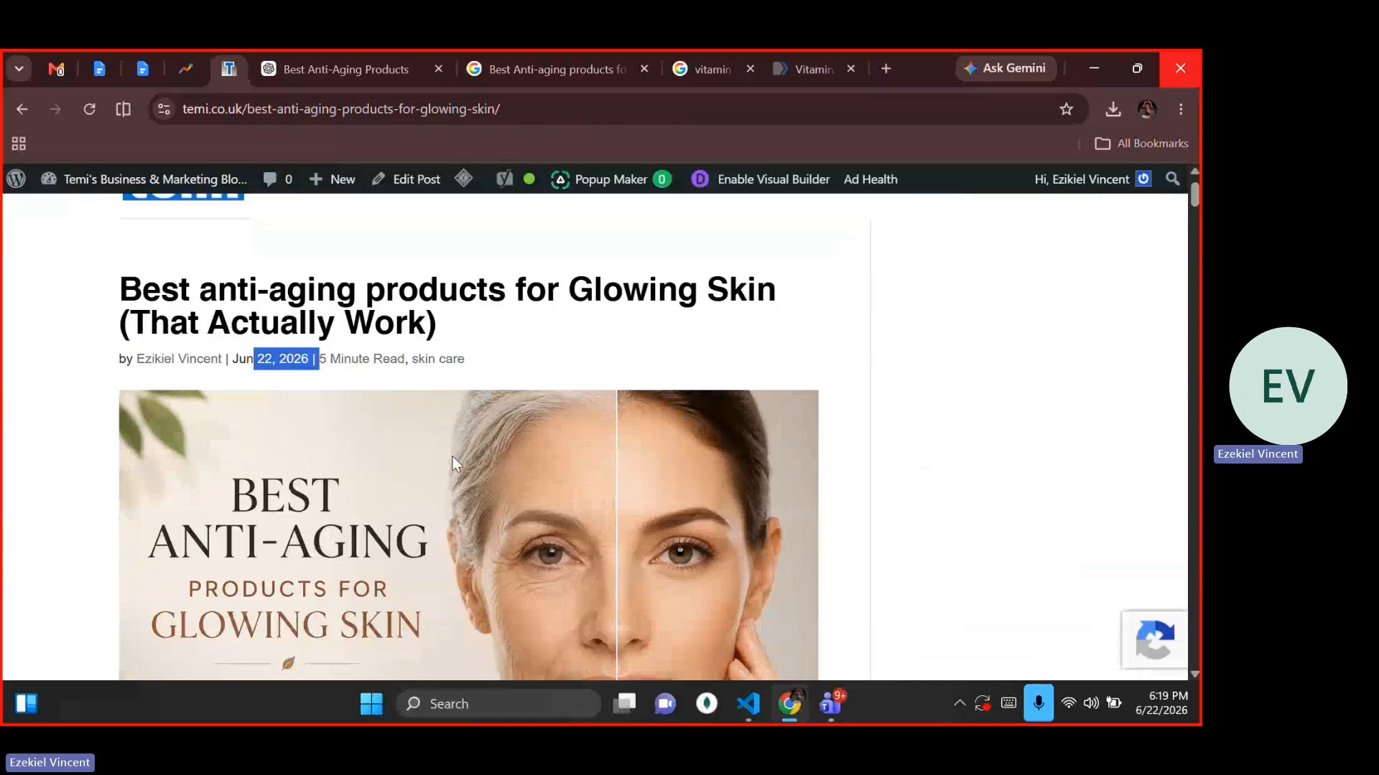
scroll(452, 457, "down", 2)
left_click(33, 510)
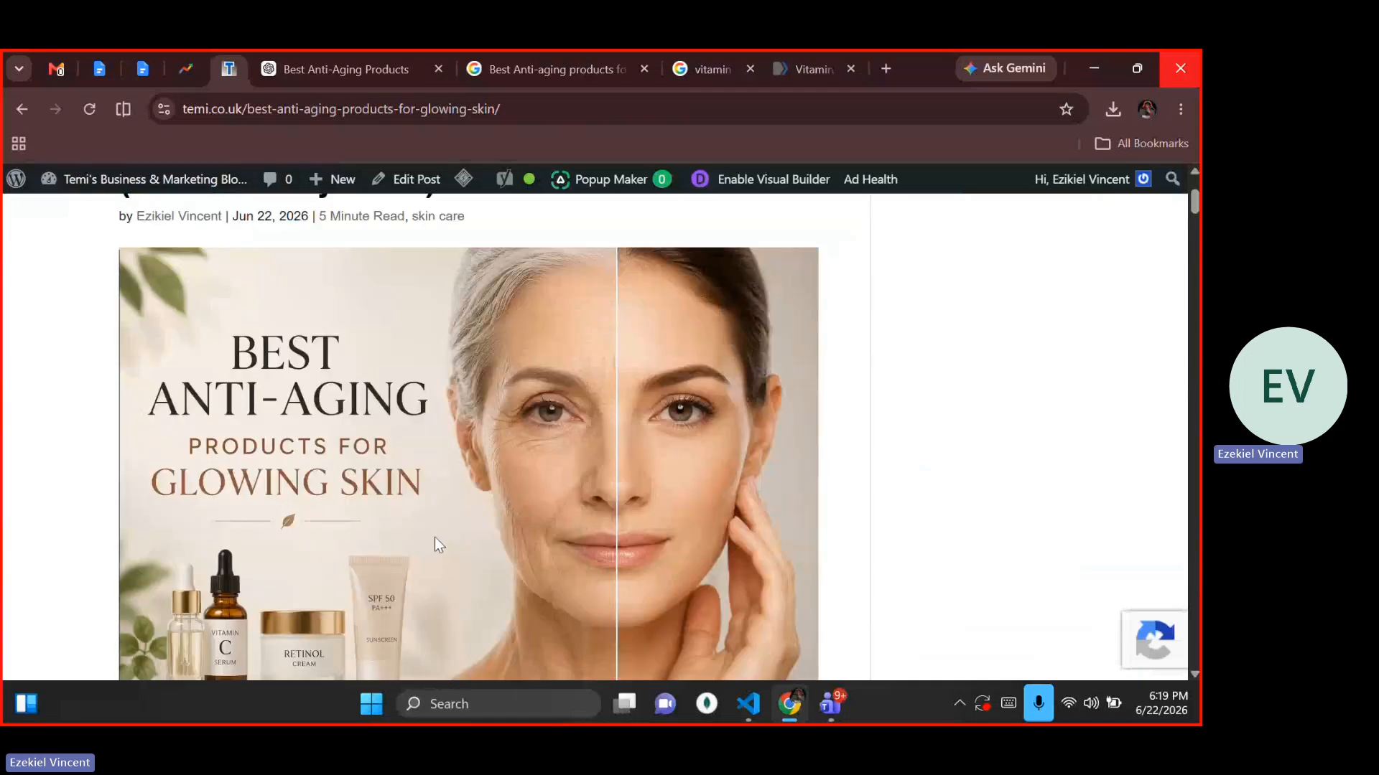
scroll(435, 539, "down", 1)
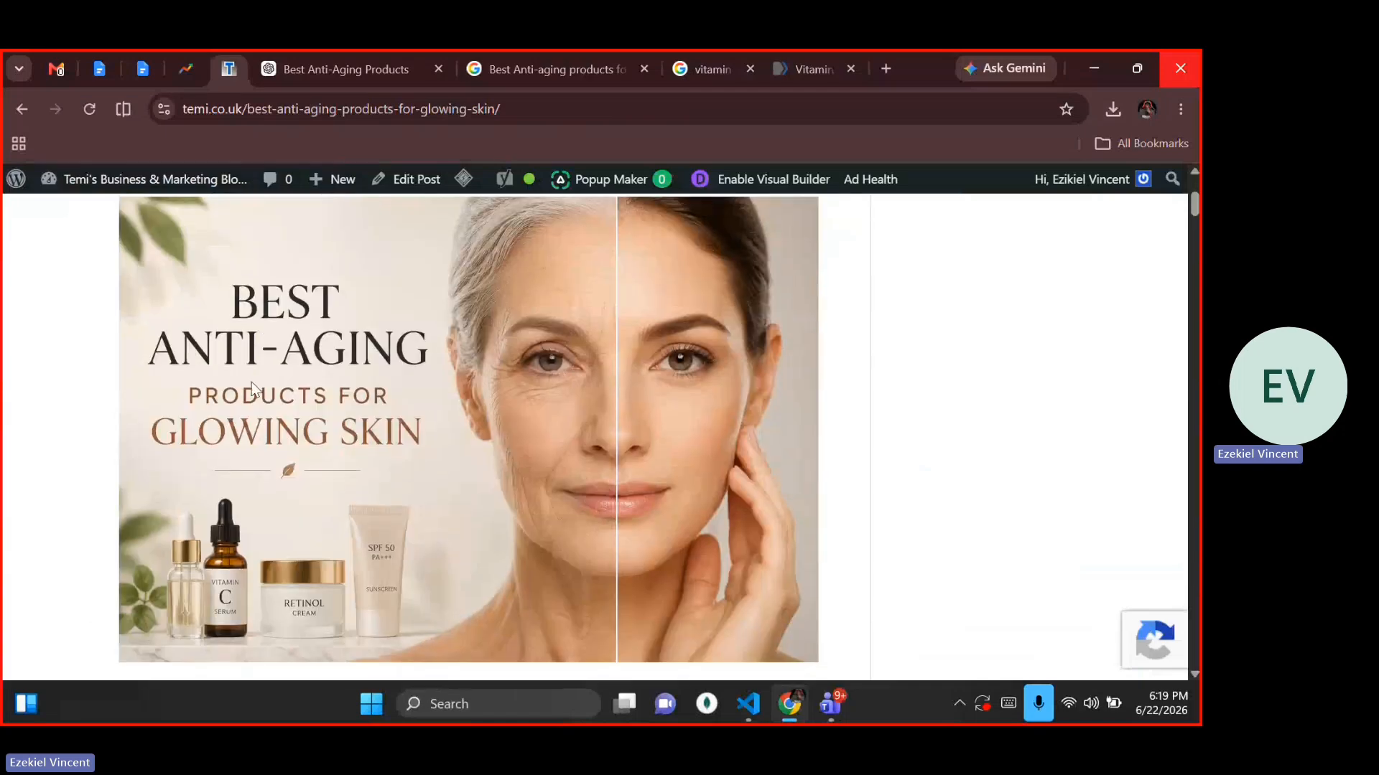
scroll(214, 447, "down", 1)
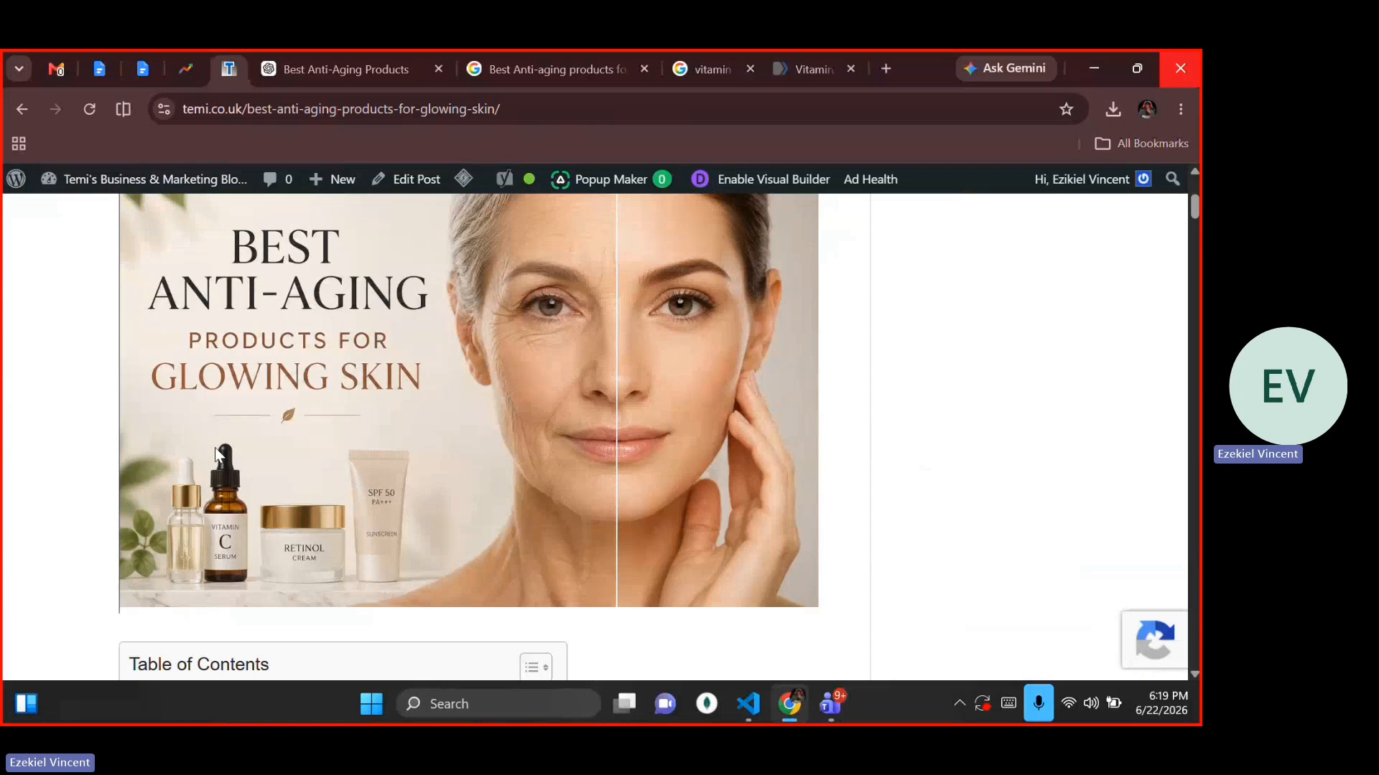
scroll(214, 447, "down", 2)
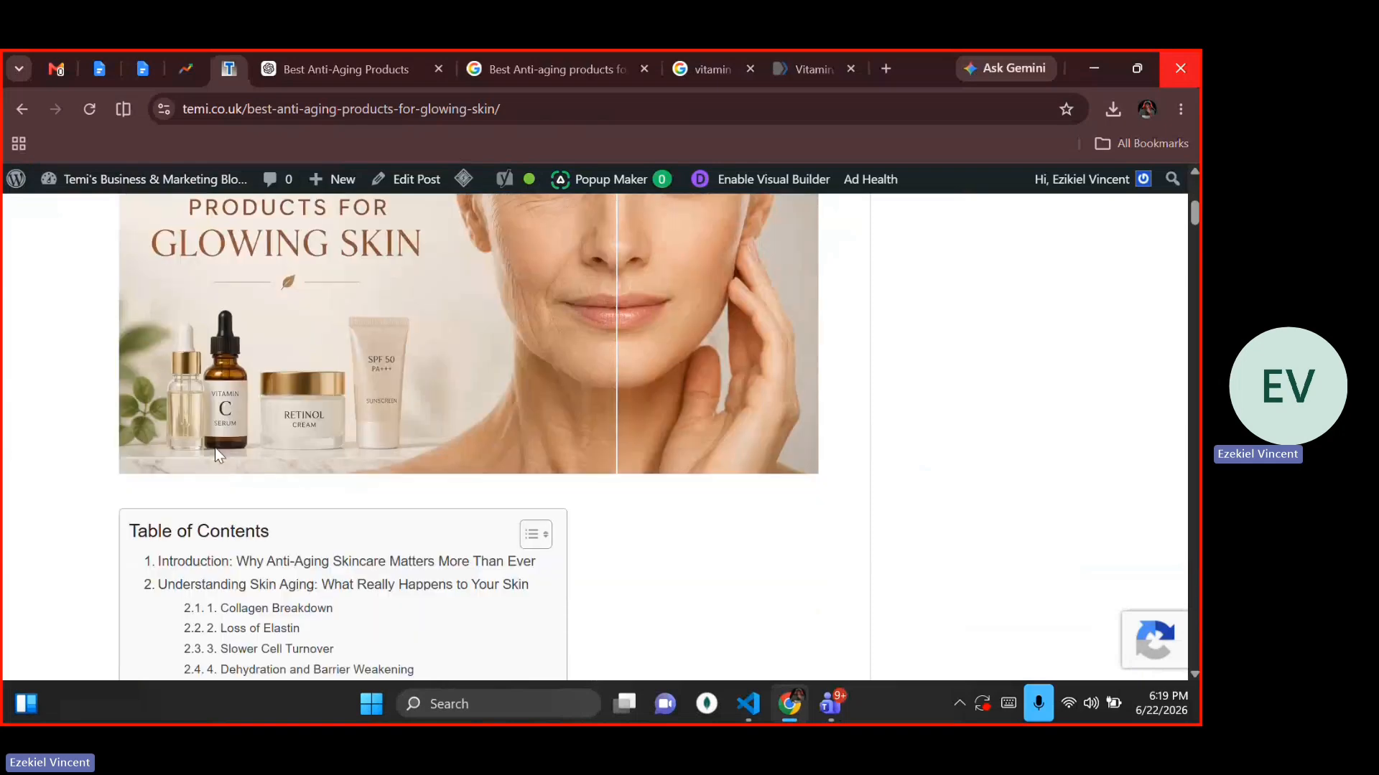
scroll(214, 447, "up", 5)
scroll(214, 447, "down", 3)
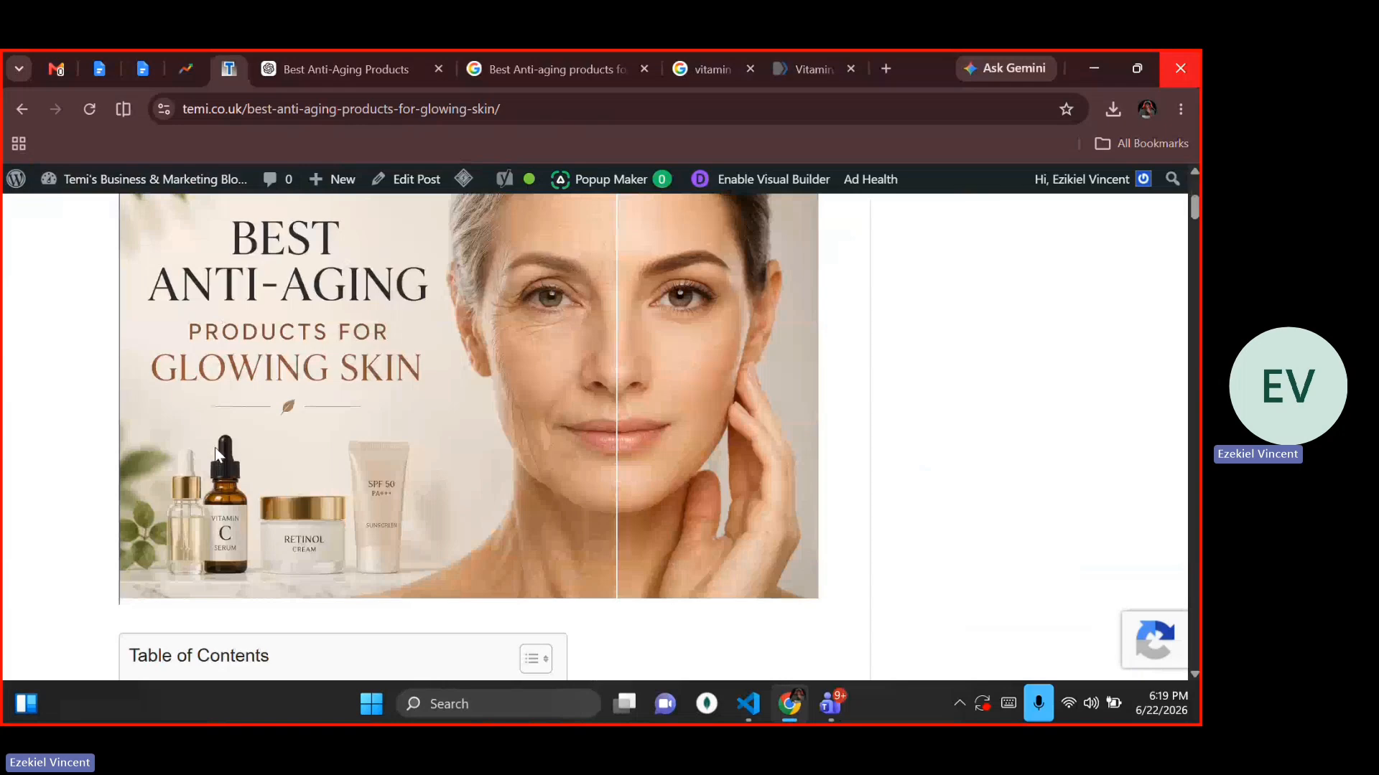
Review the published post's table of contents and try its Best Sunscreens for Anti-Aging link
scroll(214, 447, "down", 5)
scroll(218, 454, "down", 1)
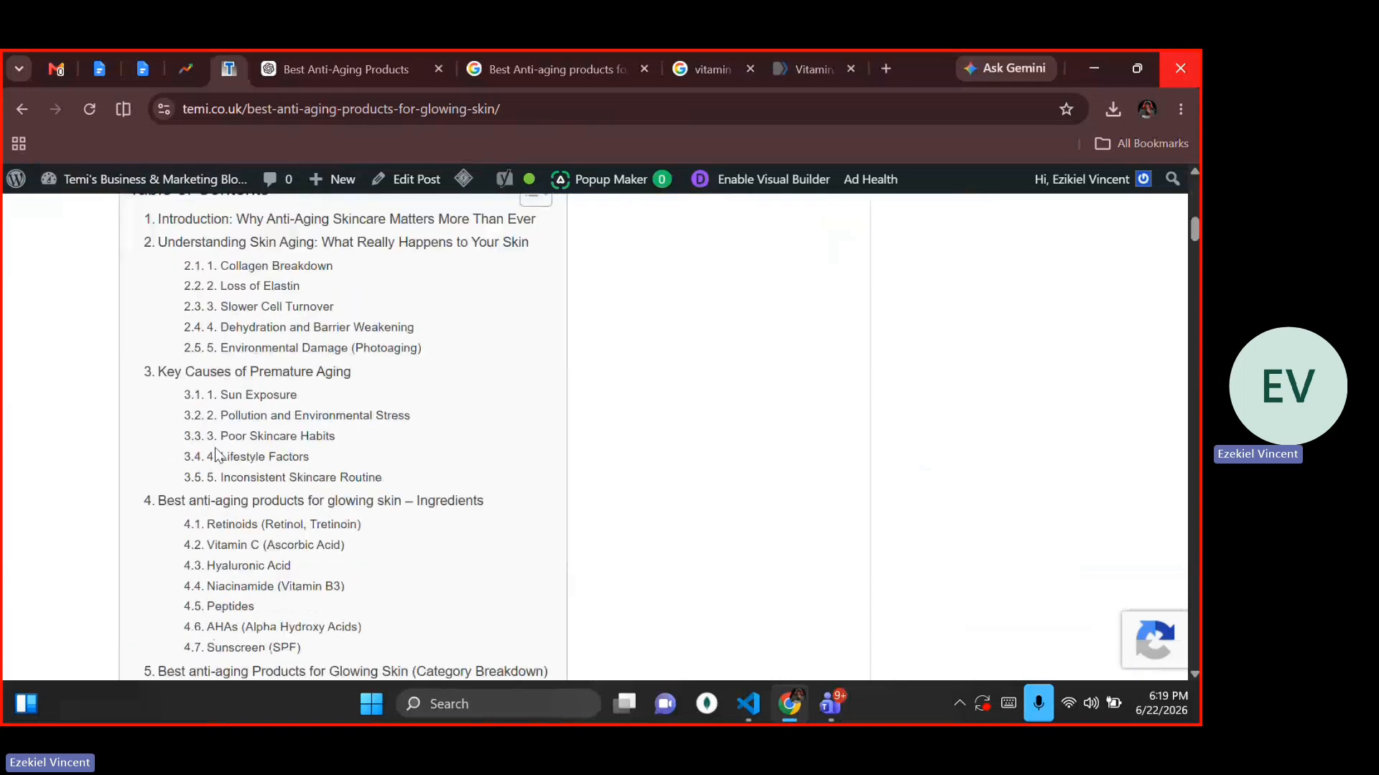
scroll(215, 450, "down", 3)
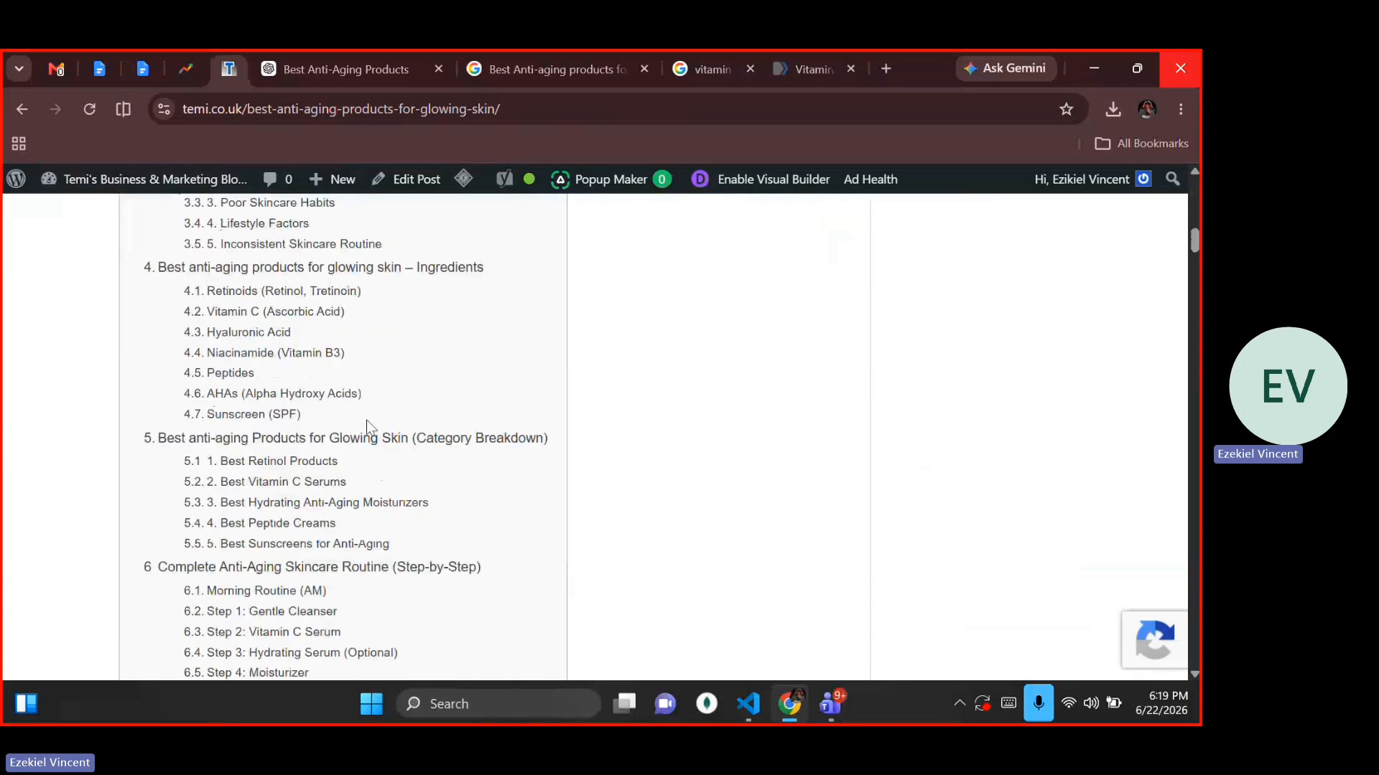
scroll(366, 420, "up", 5)
scroll(230, 564, "down", 4)
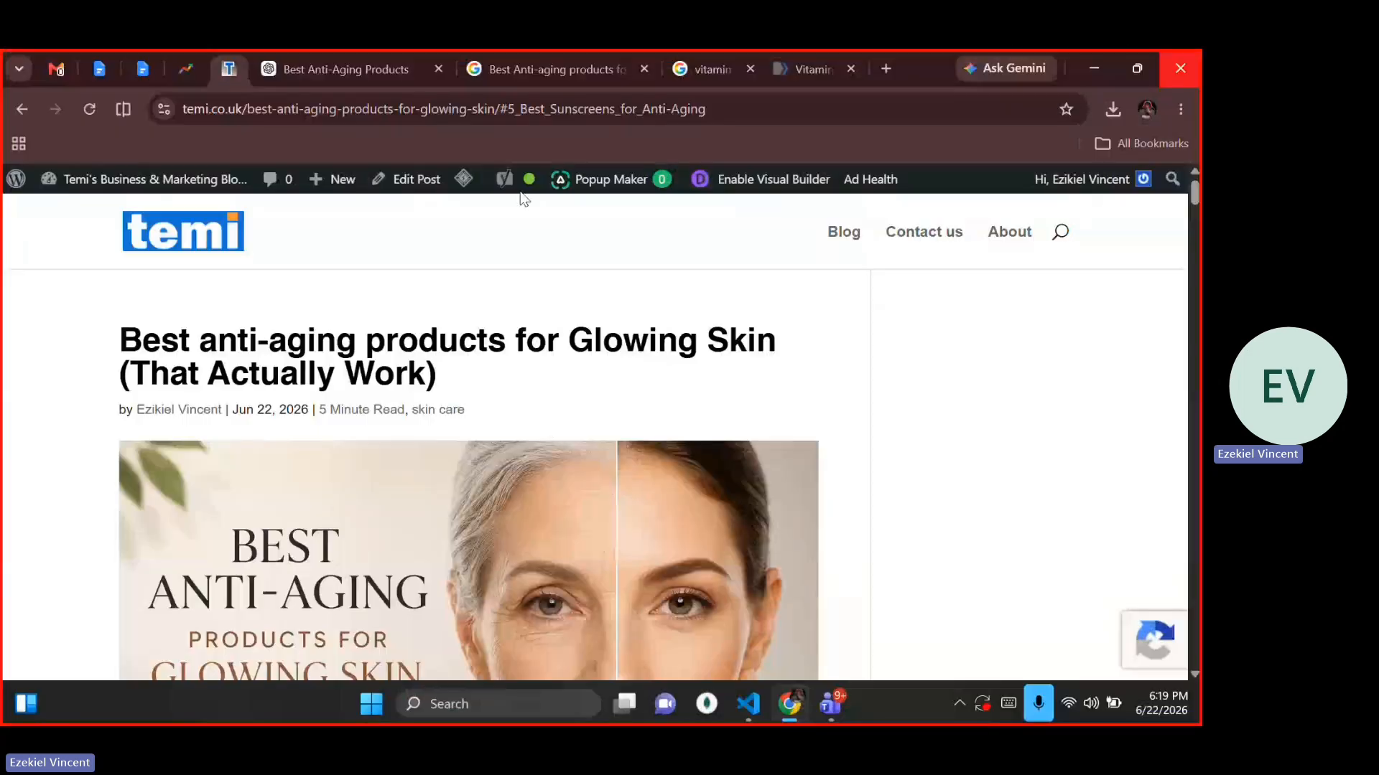
Read through the published post from its table of contents to the closing FAQ section and return to the title
mouse_move(528, 187)
scroll(371, 344, "down", 5)
scroll(371, 344, "down", 3)
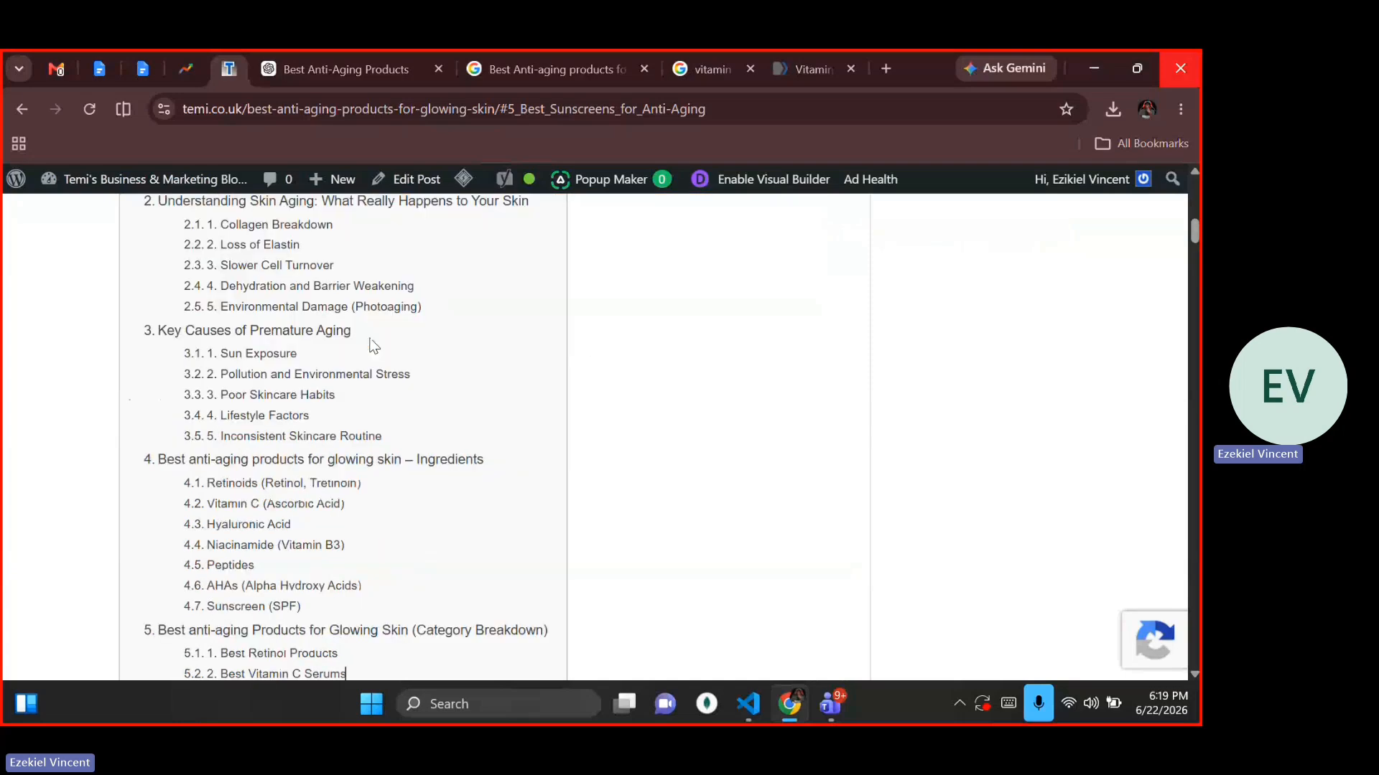
scroll(372, 346, "down", 3)
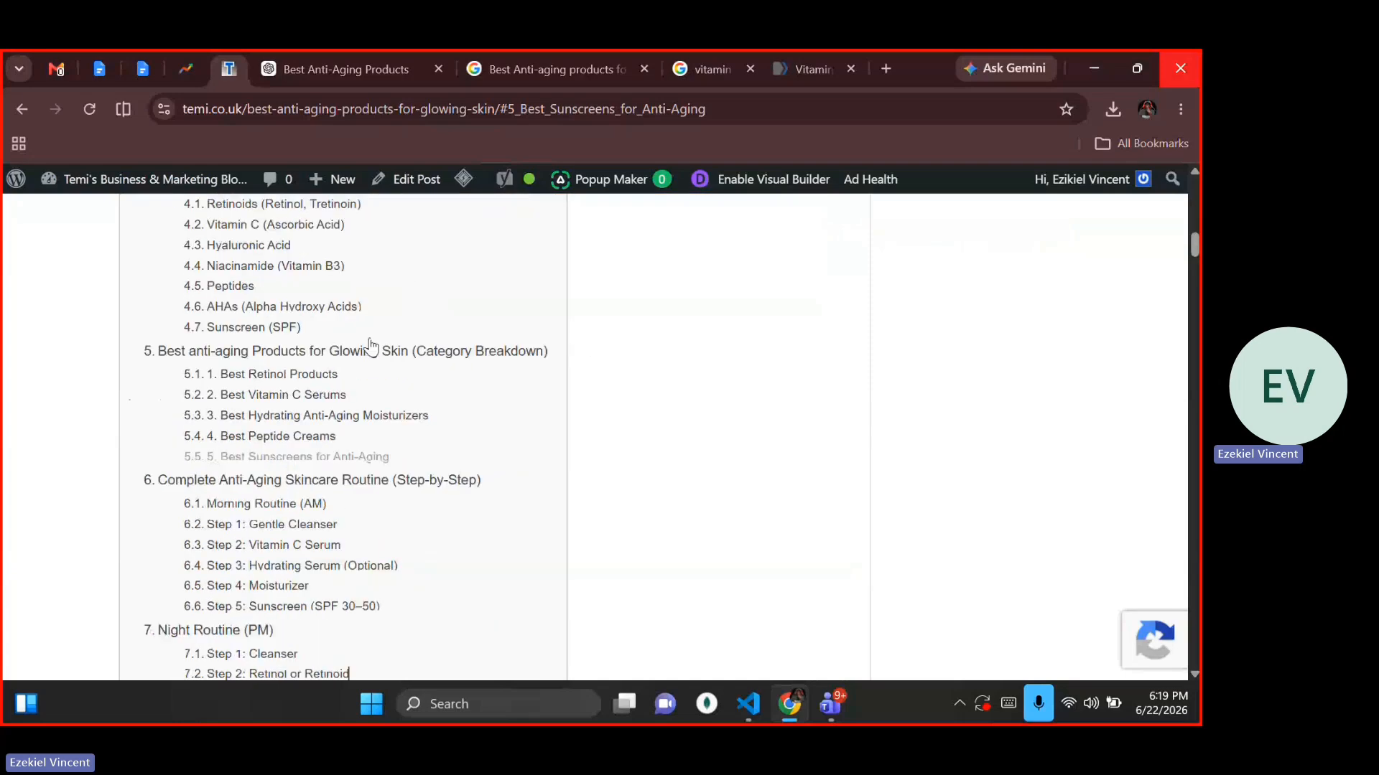
scroll(371, 347, "down", 3)
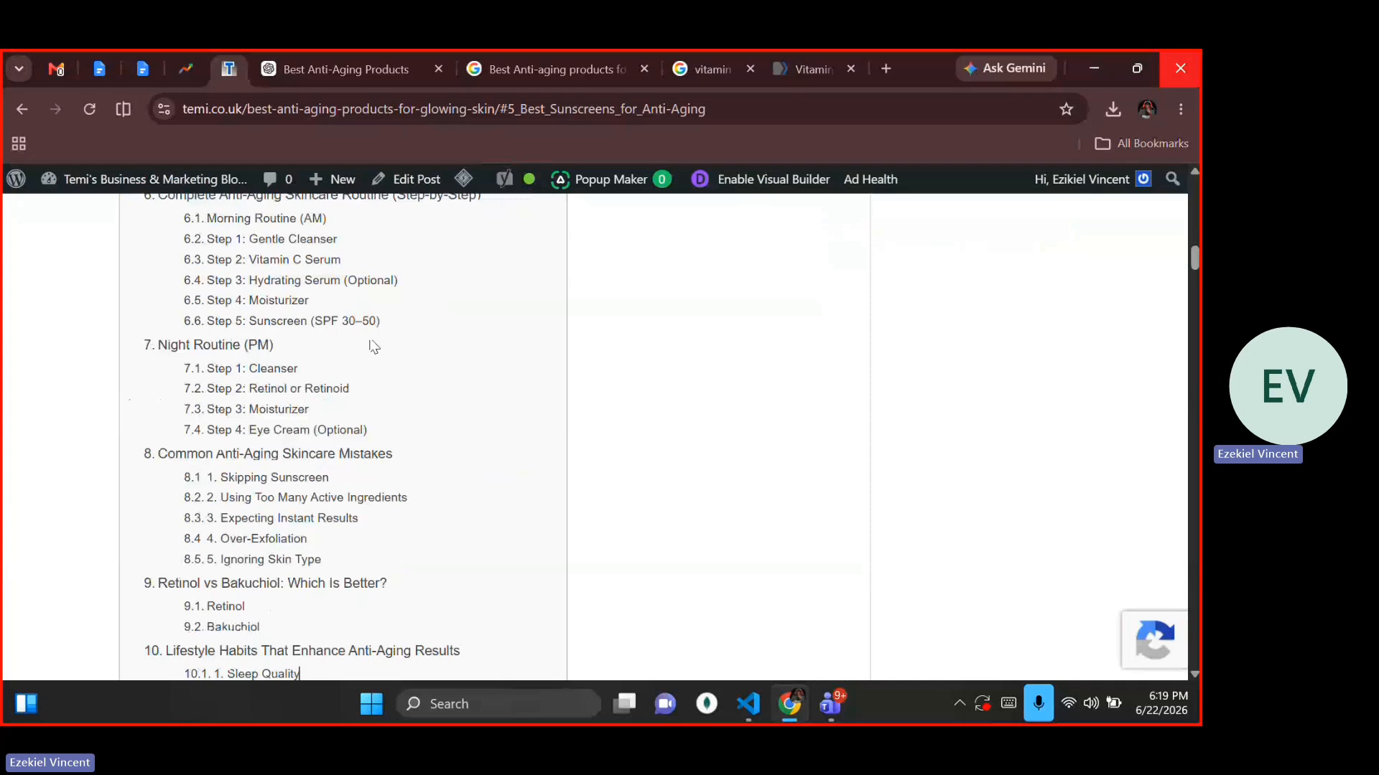
scroll(373, 346, "down", 5)
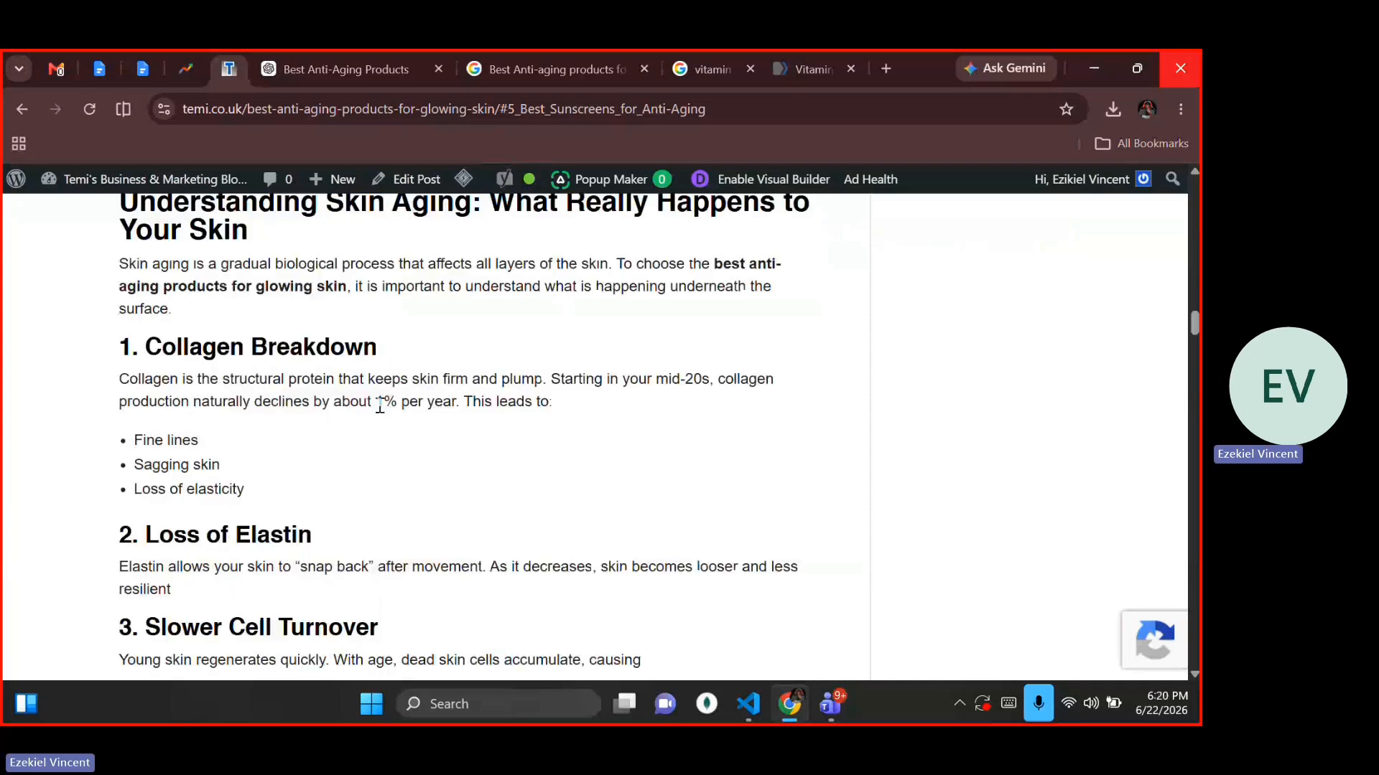
scroll(380, 406, "down", 8)
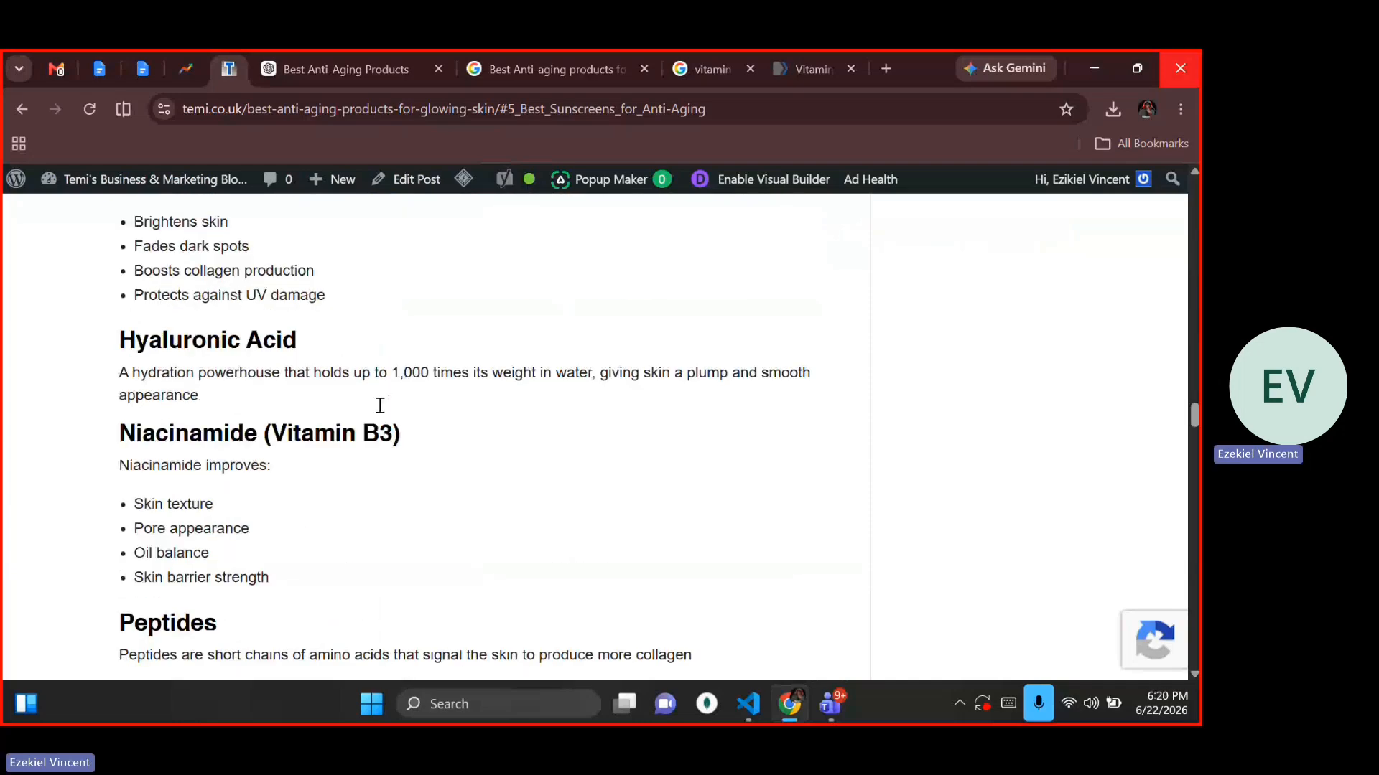
scroll(380, 405, "down", 10)
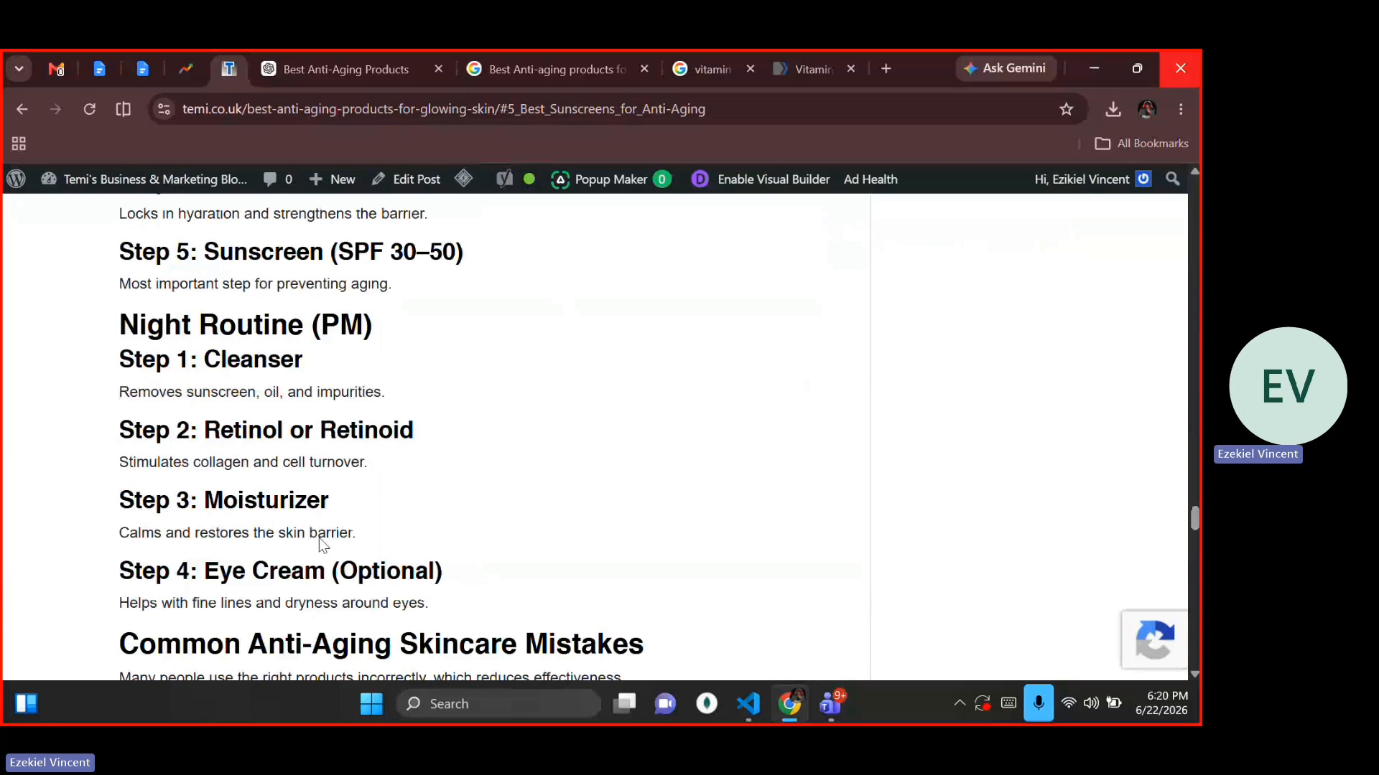
scroll(322, 544, "down", 8)
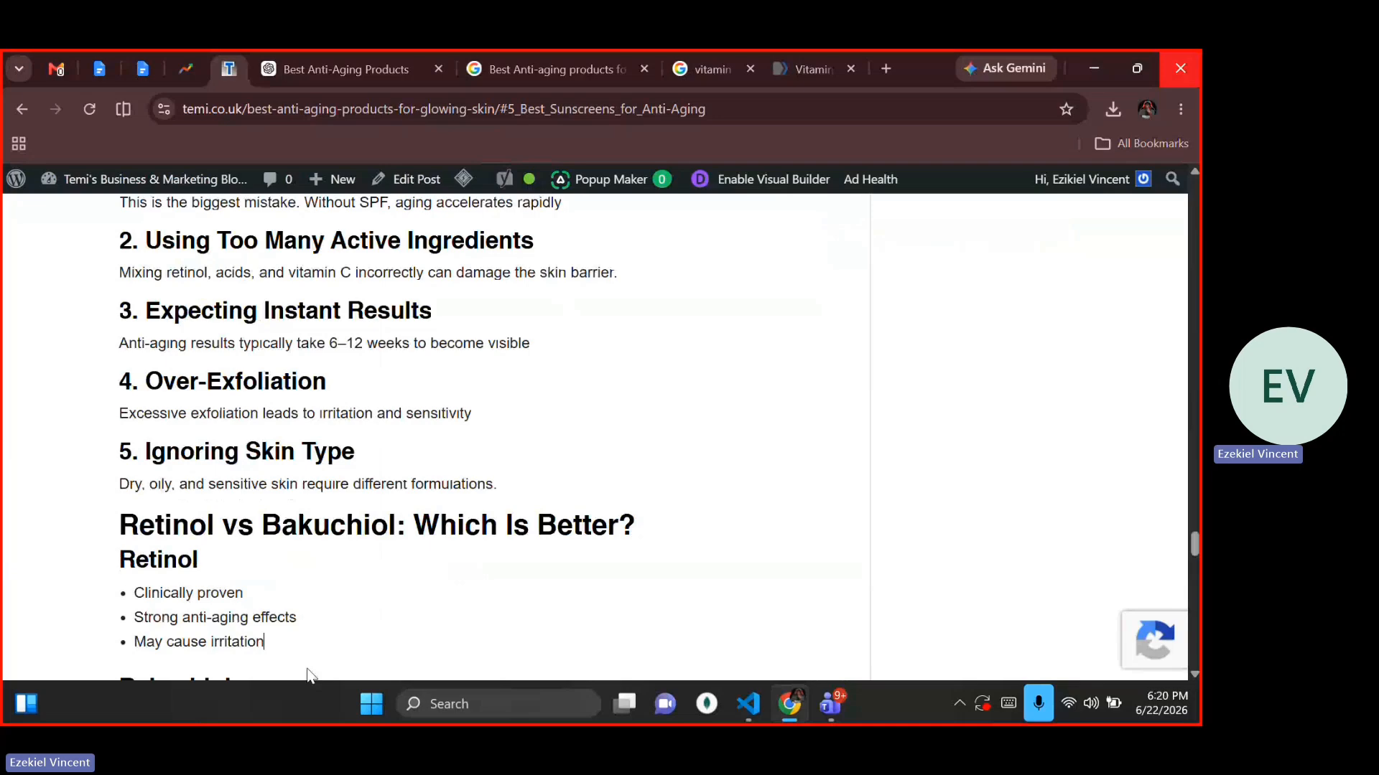
scroll(425, 461, "down", 10)
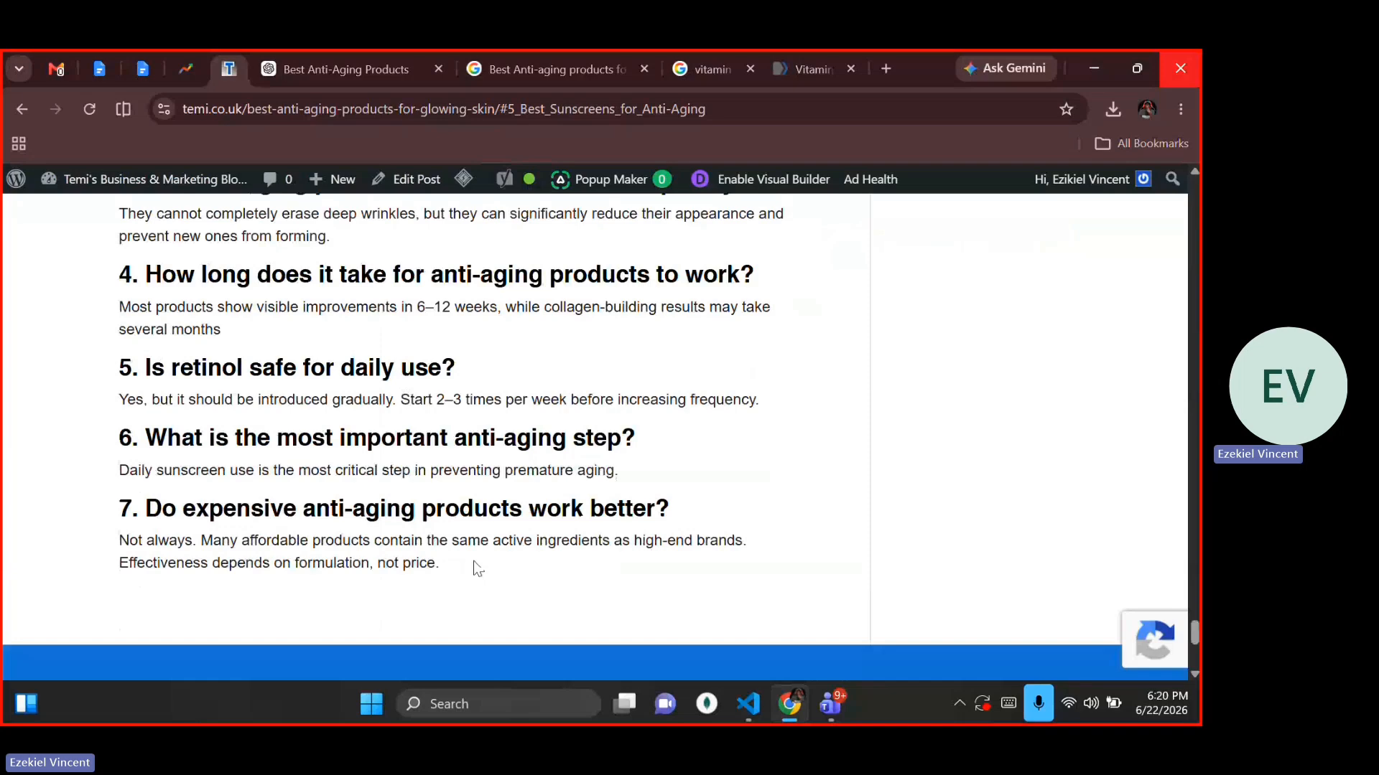
left_click_drag(473, 567, 271, 411)
scroll(271, 410, "up", 3)
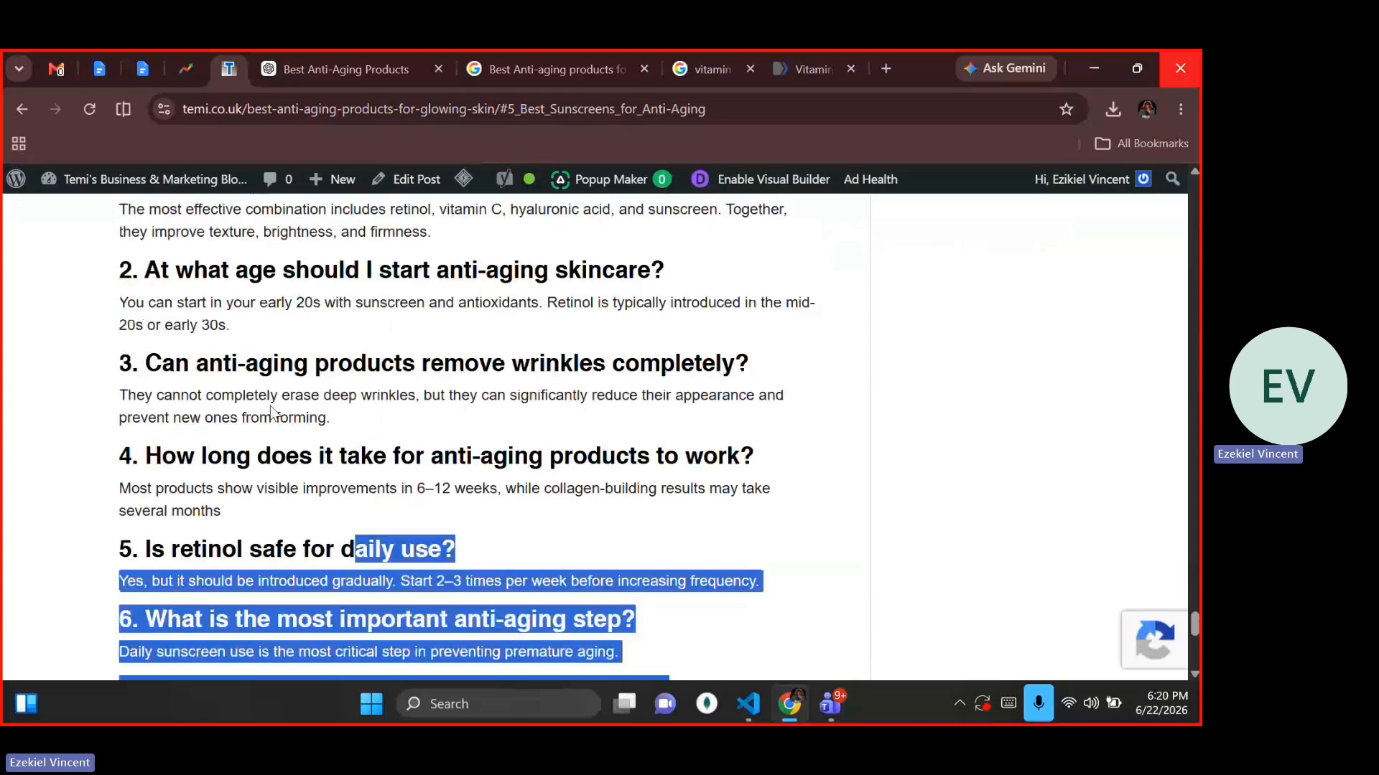
scroll(272, 410, "up", 20)
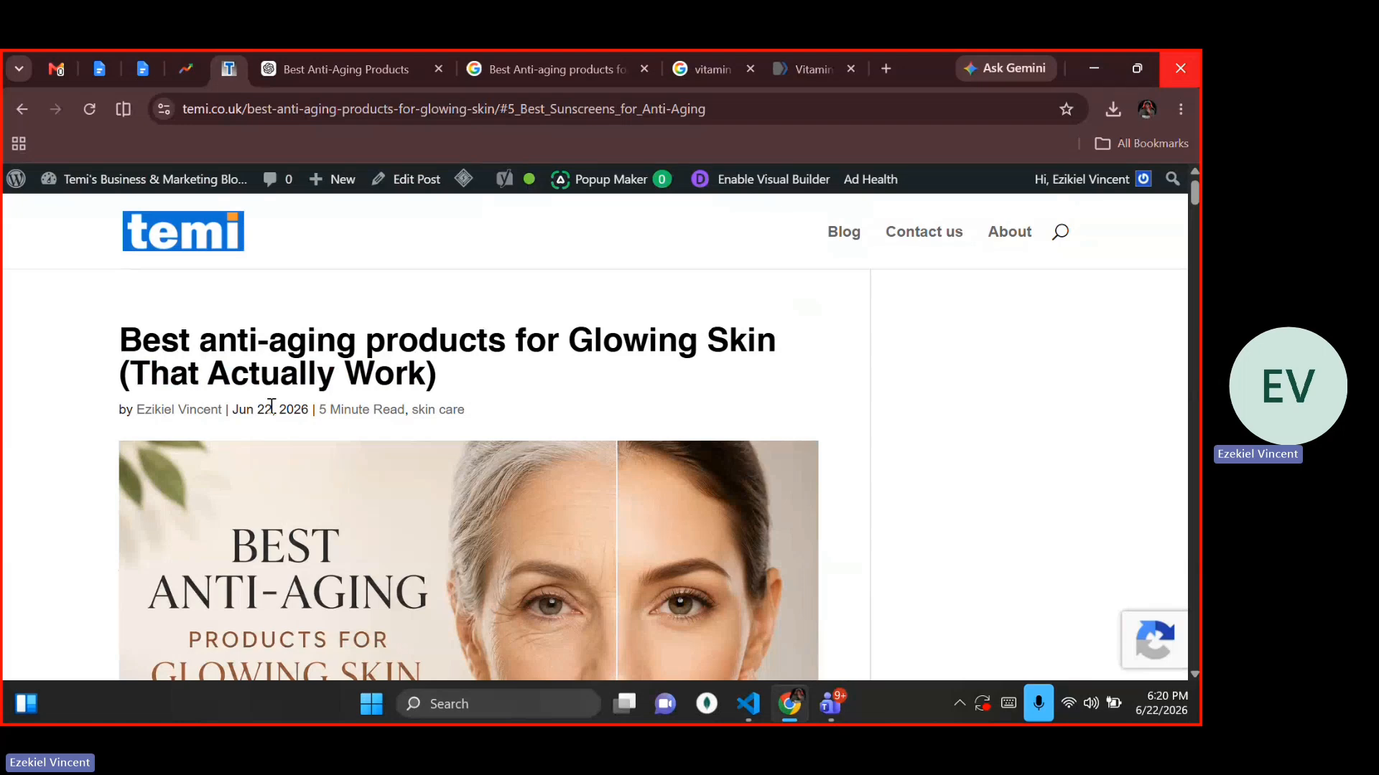
Check the Google Trends results for the search term Anti-aging and return to the published post
left_click(187, 61)
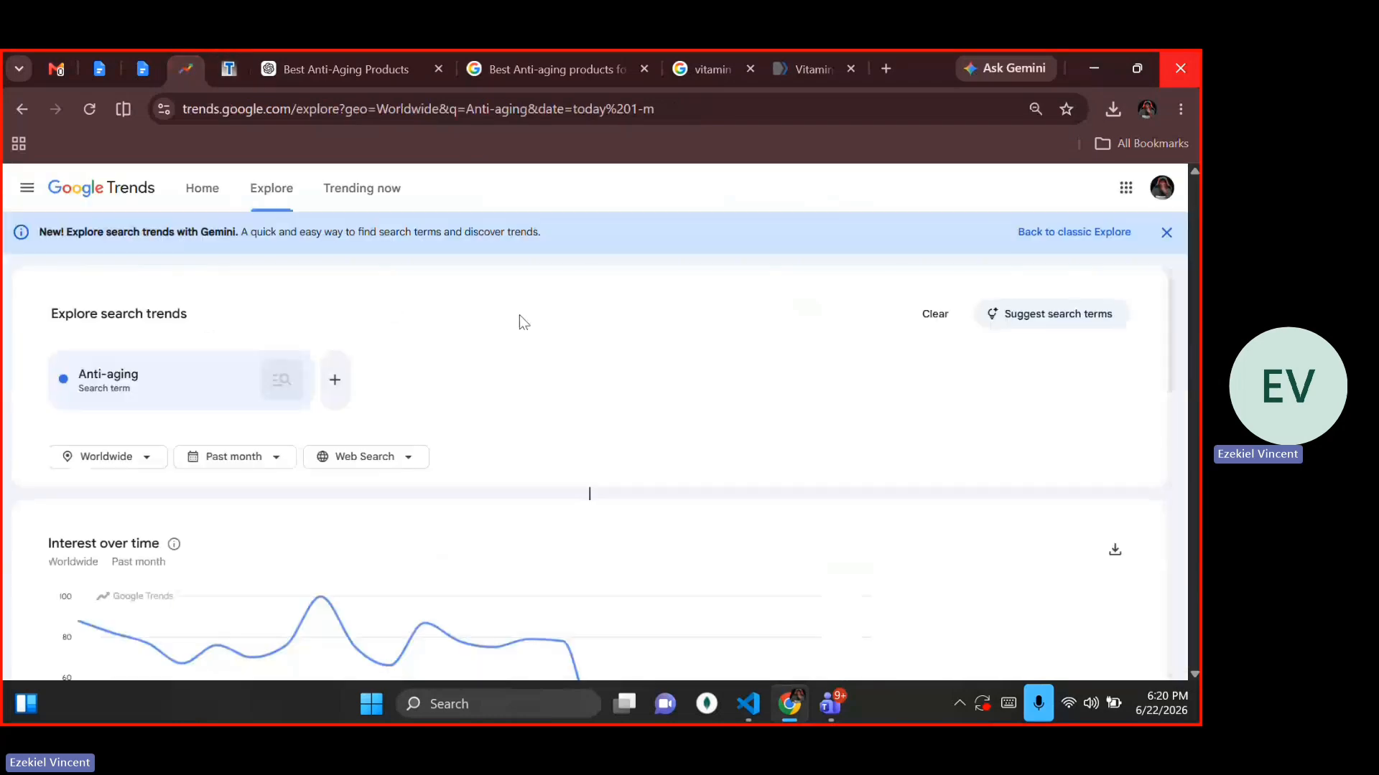
left_click(234, 76)
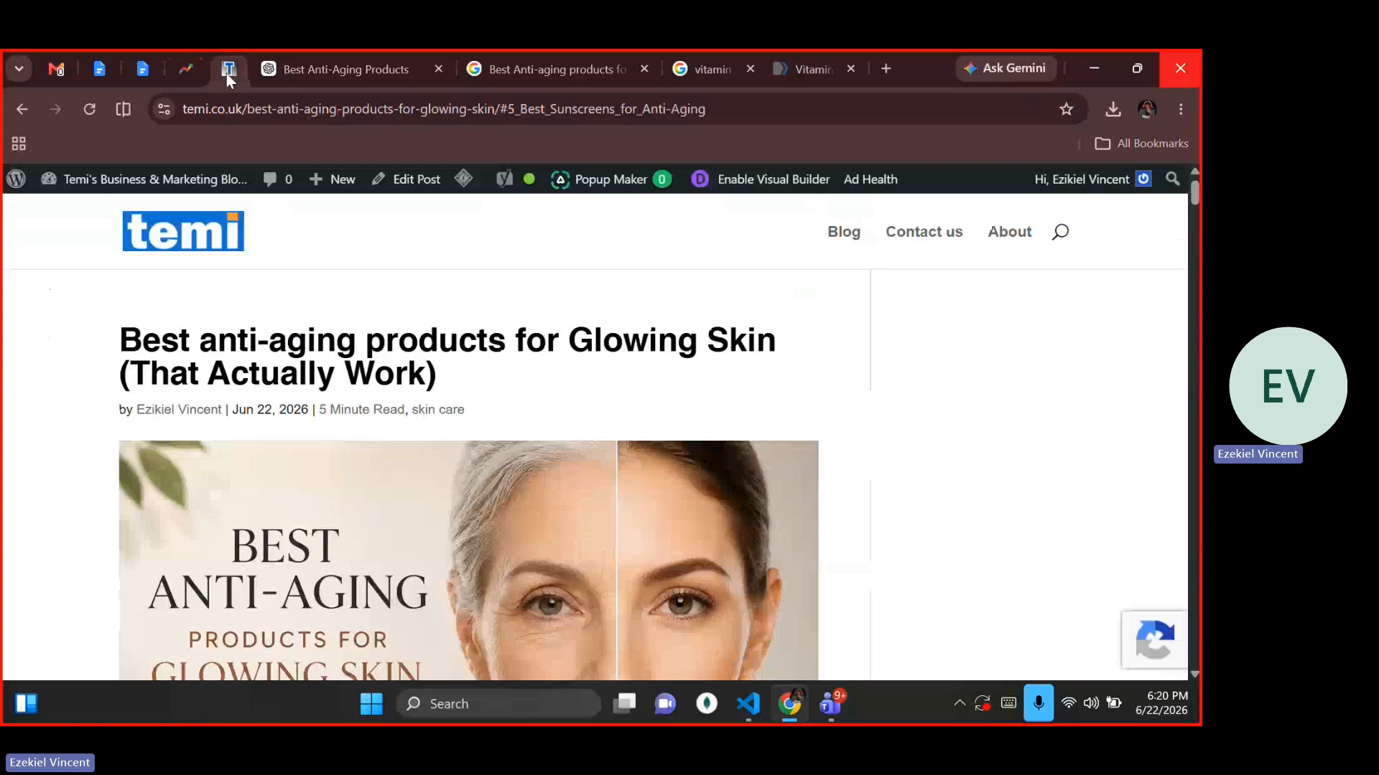
right_click(498, 367)
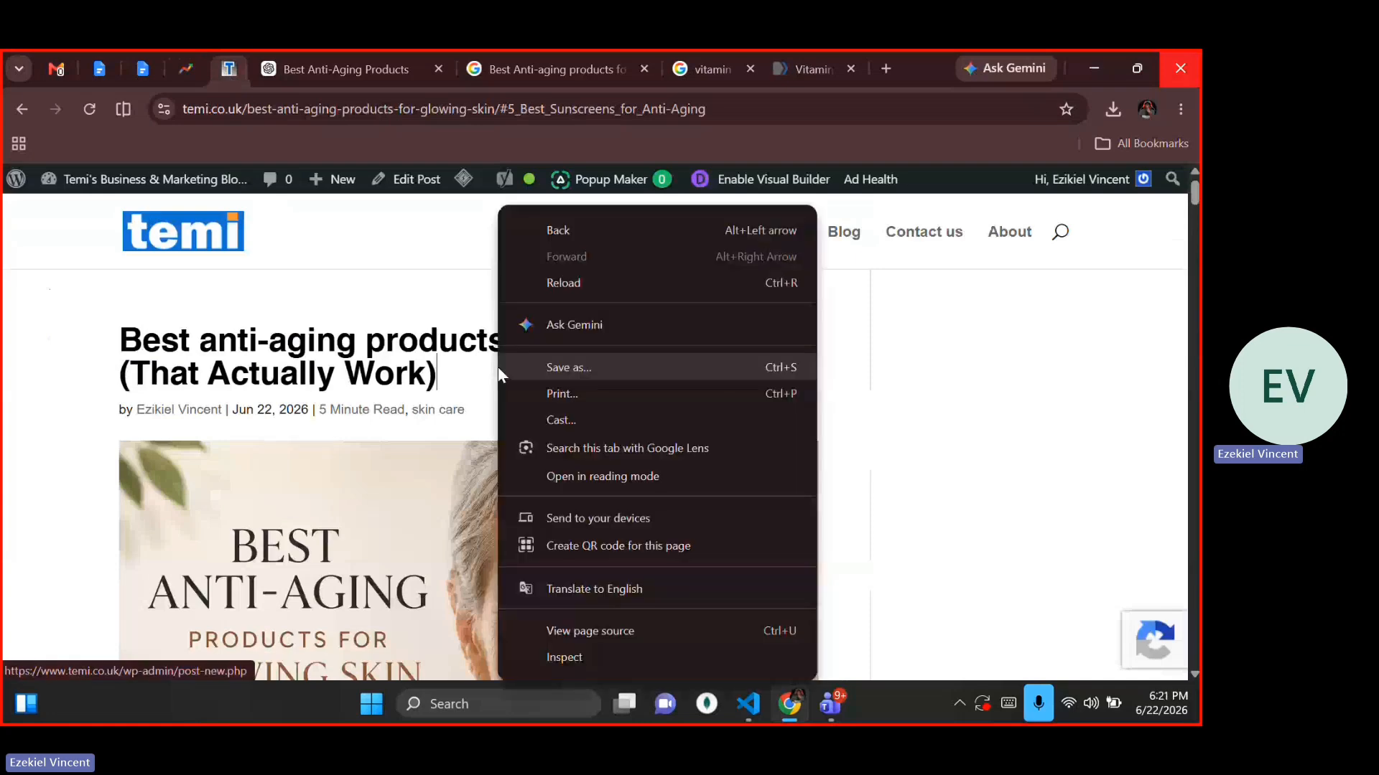
left_click(417, 498)
View the full featured image on the published post and return to the post title
scroll(416, 499, "down", 1)
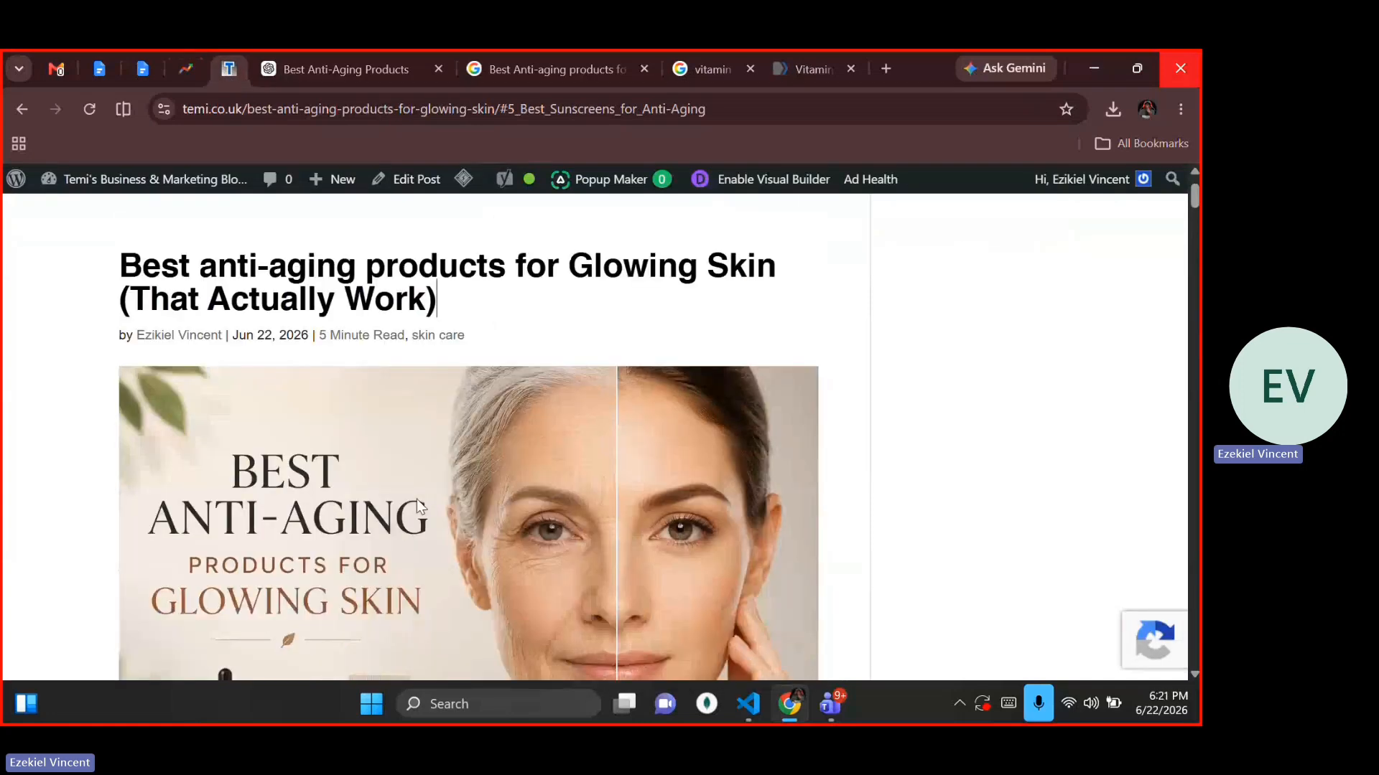
scroll(417, 499, "down", 2)
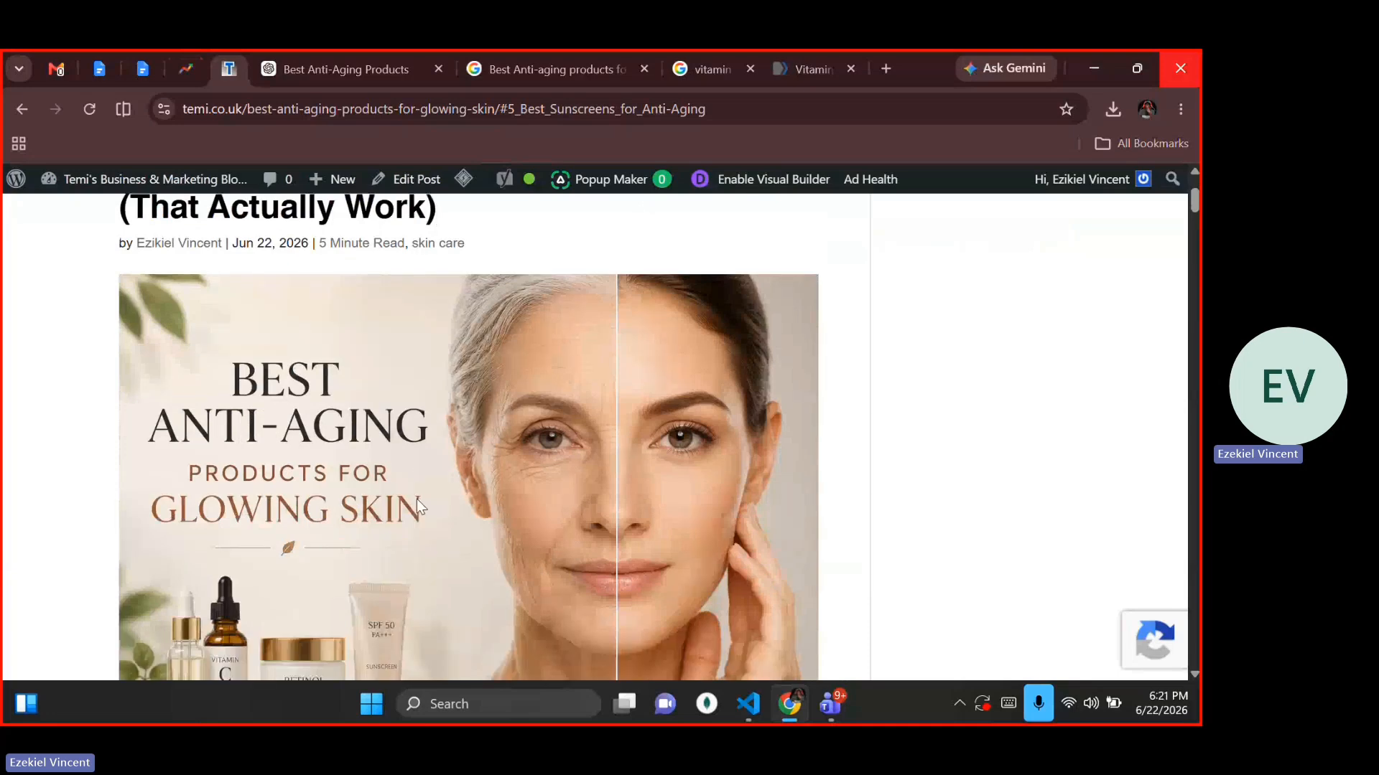
scroll(416, 498, "down", 1)
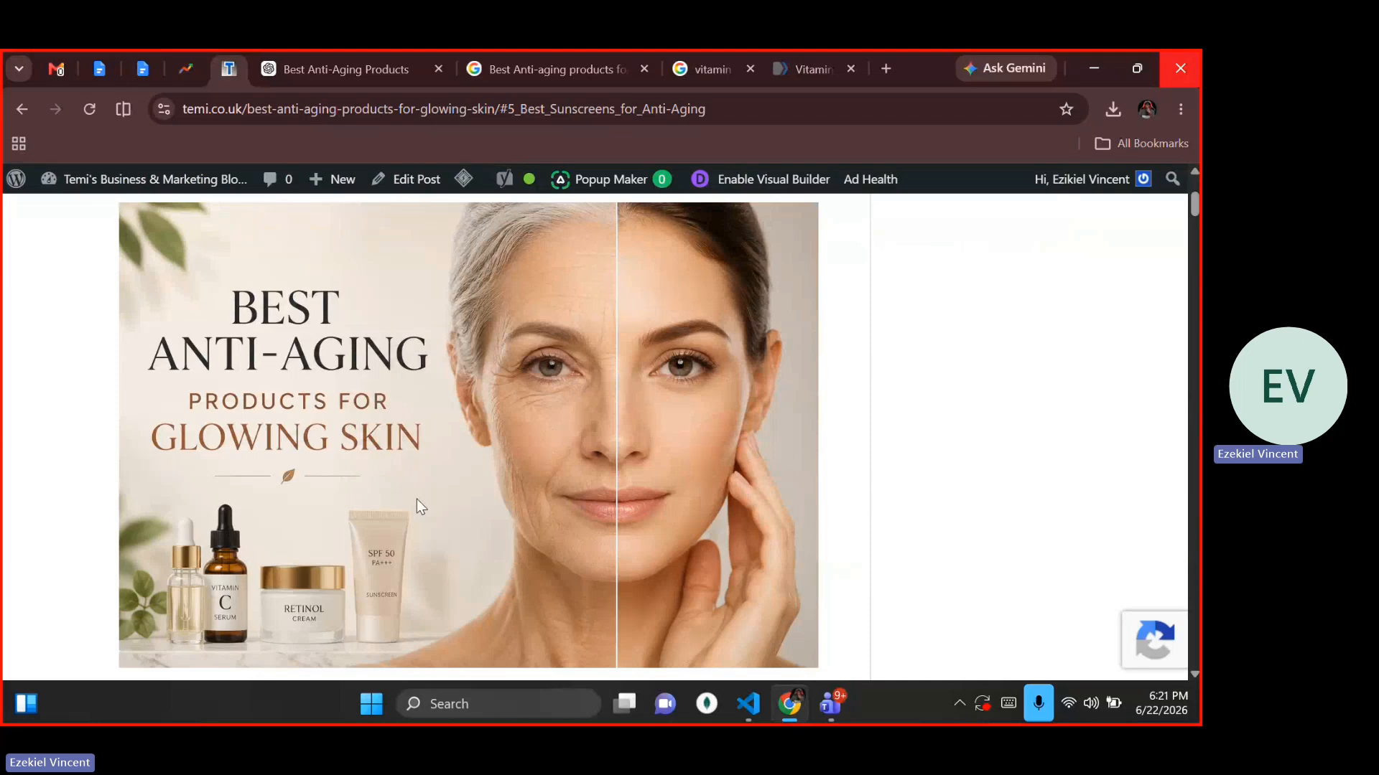
scroll(416, 498, "up", 3)
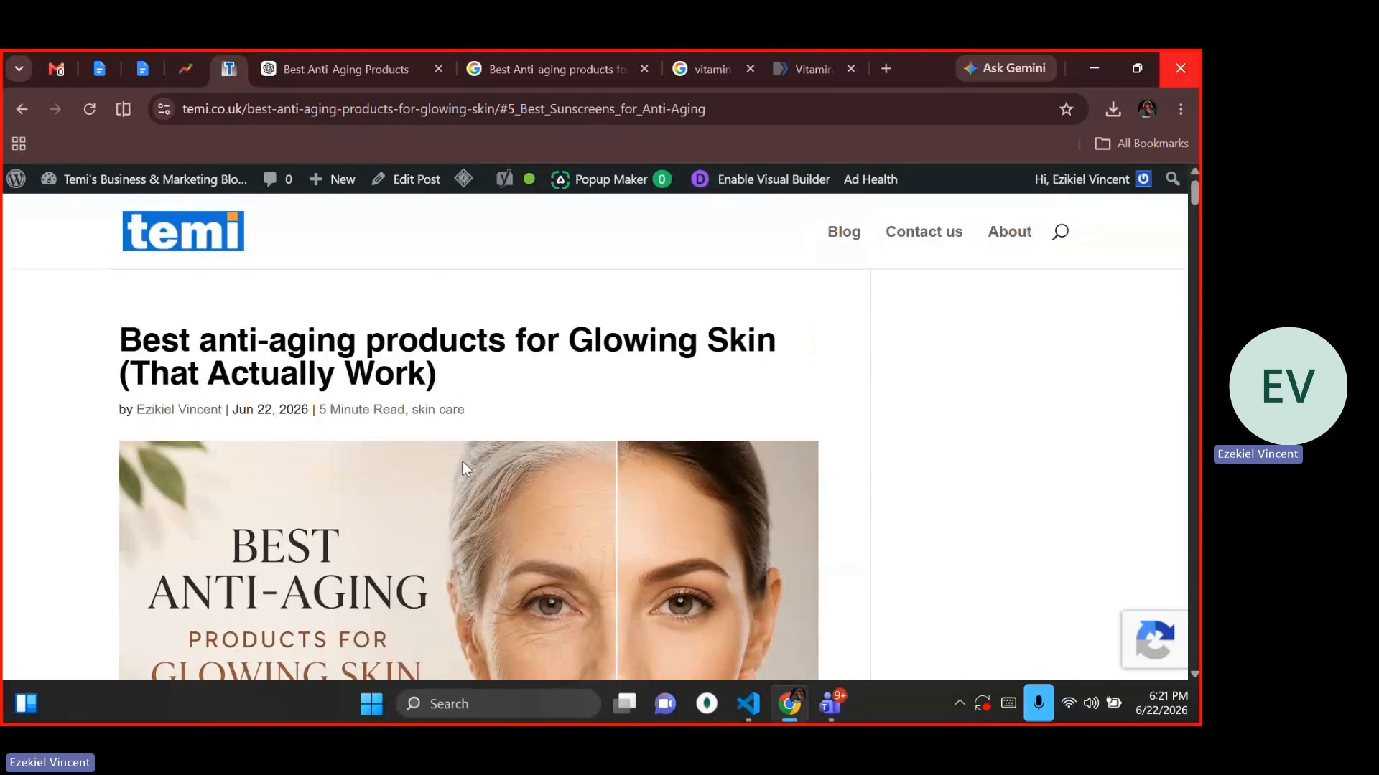
left_click(489, 376)
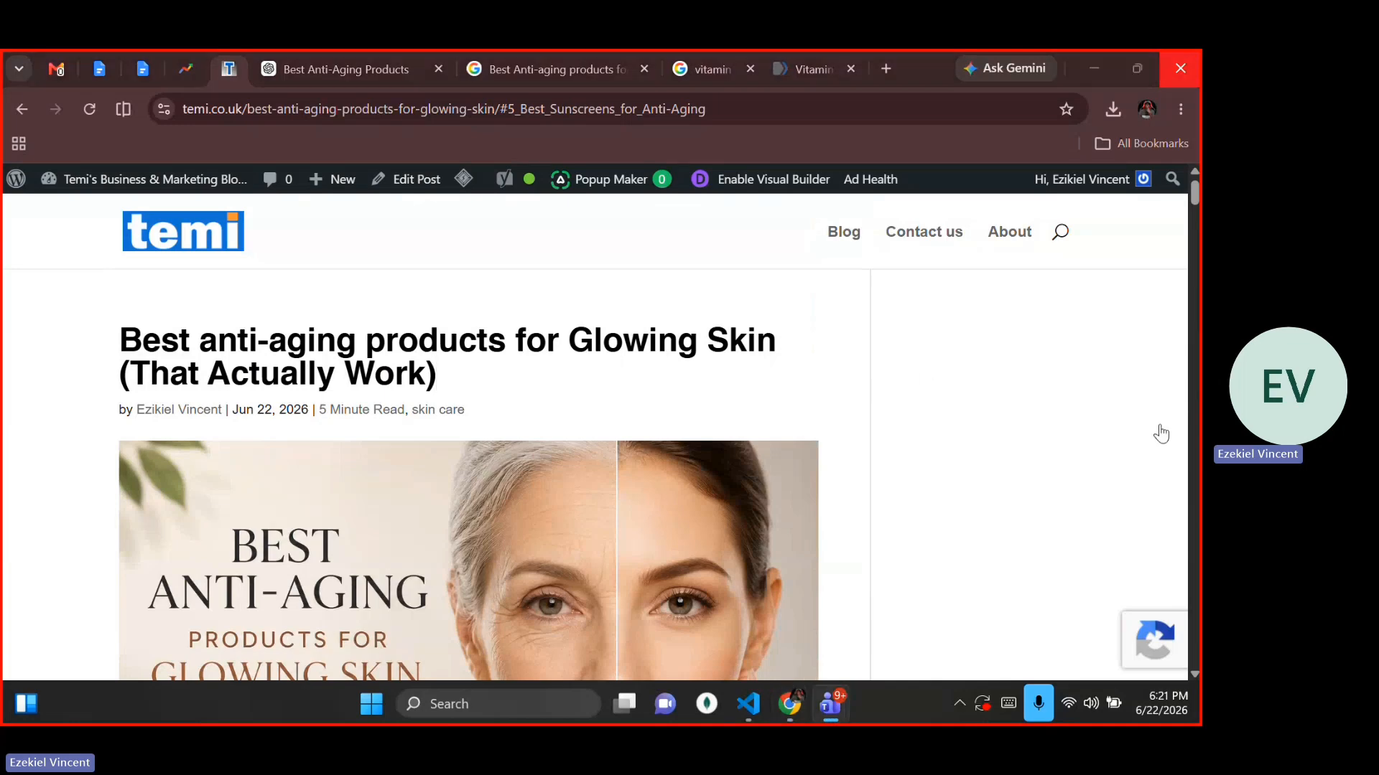